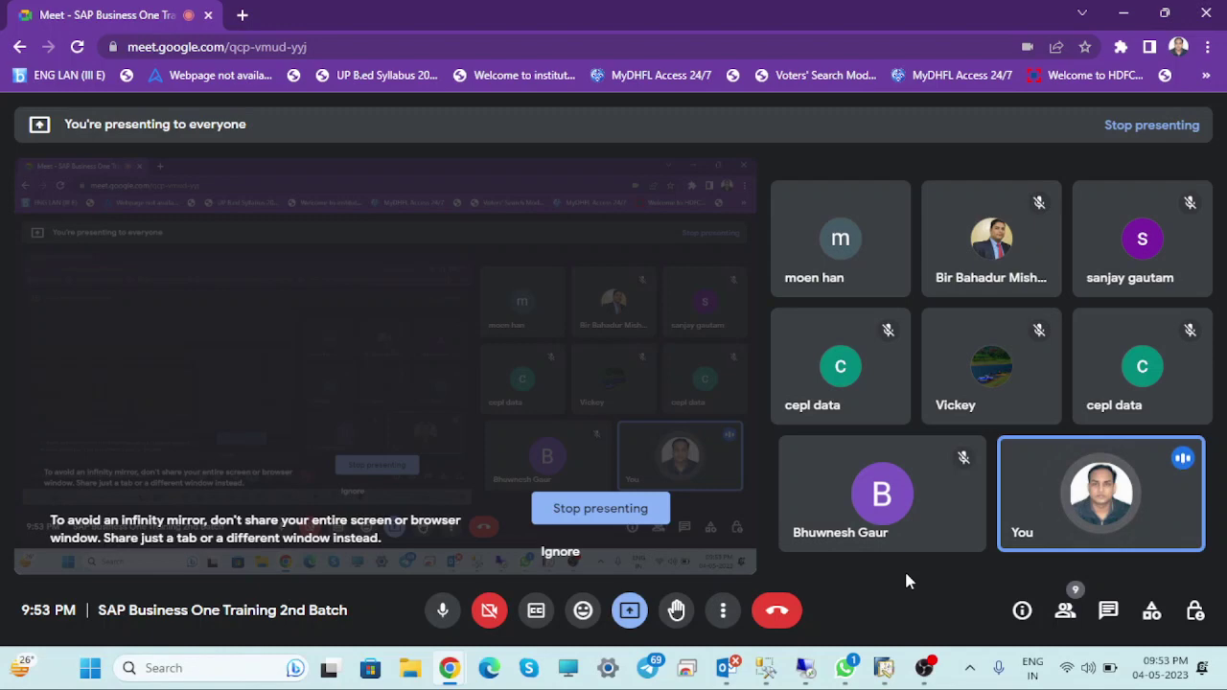
Switch between the SQL query window and the meeting view, ending with the SQL window hidden
left_click(764, 671)
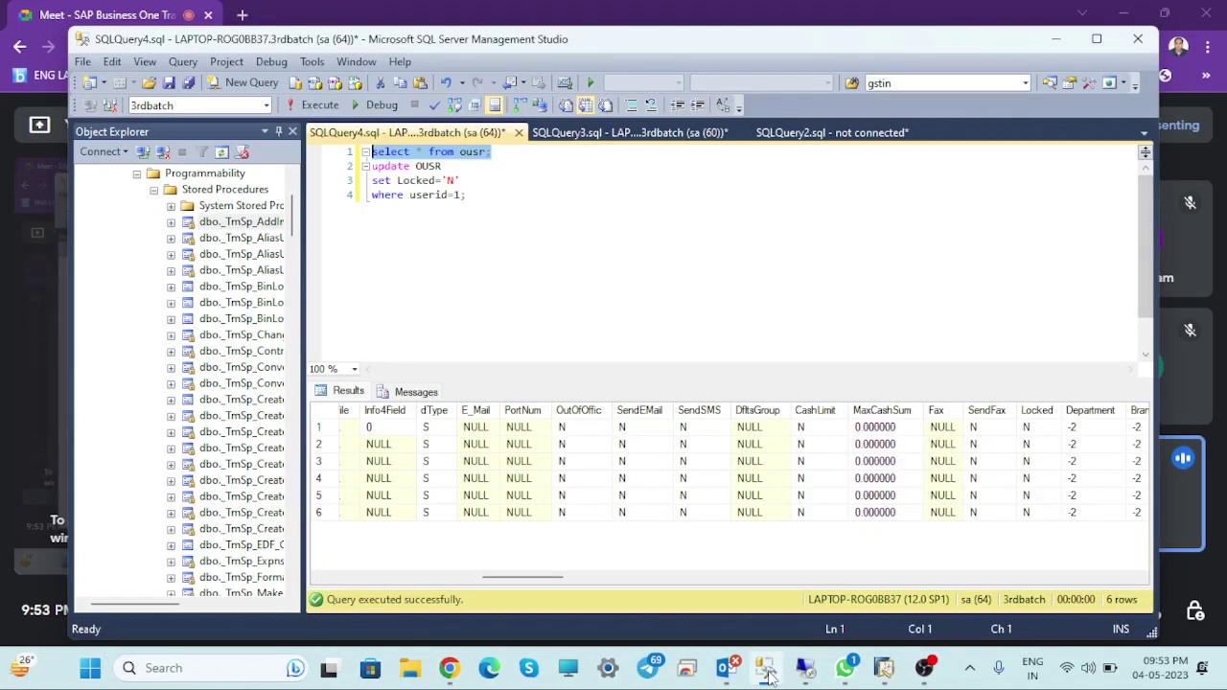
left_click(767, 671)
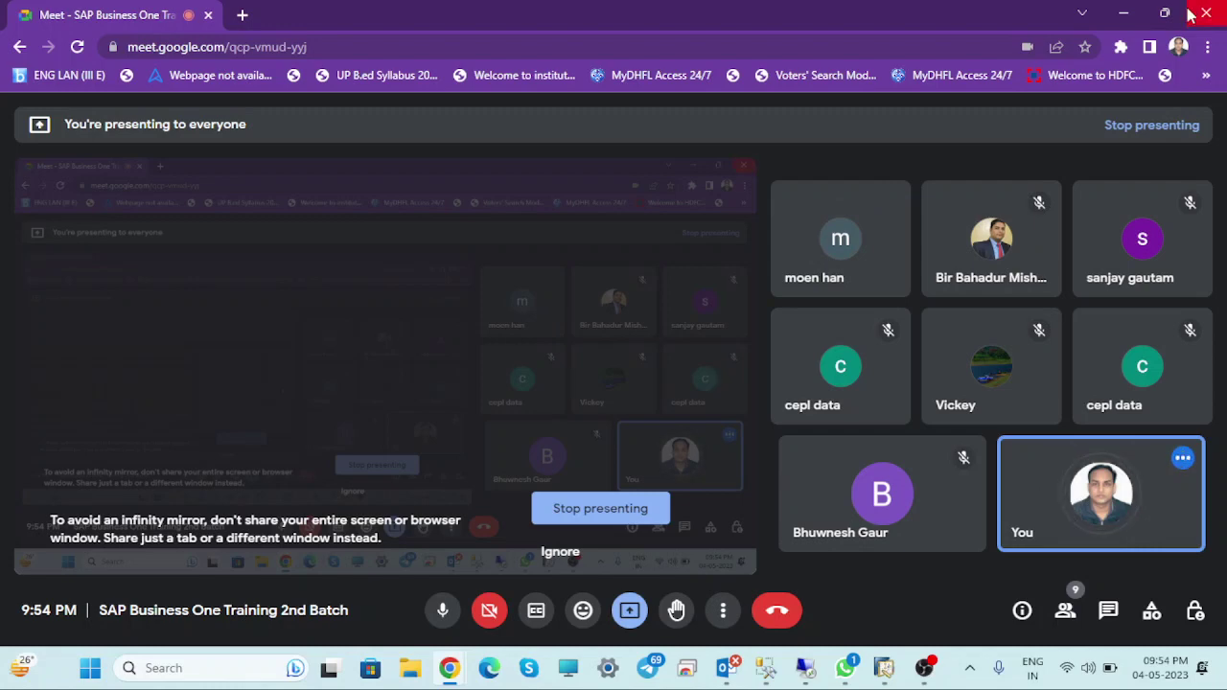
left_click(763, 671)
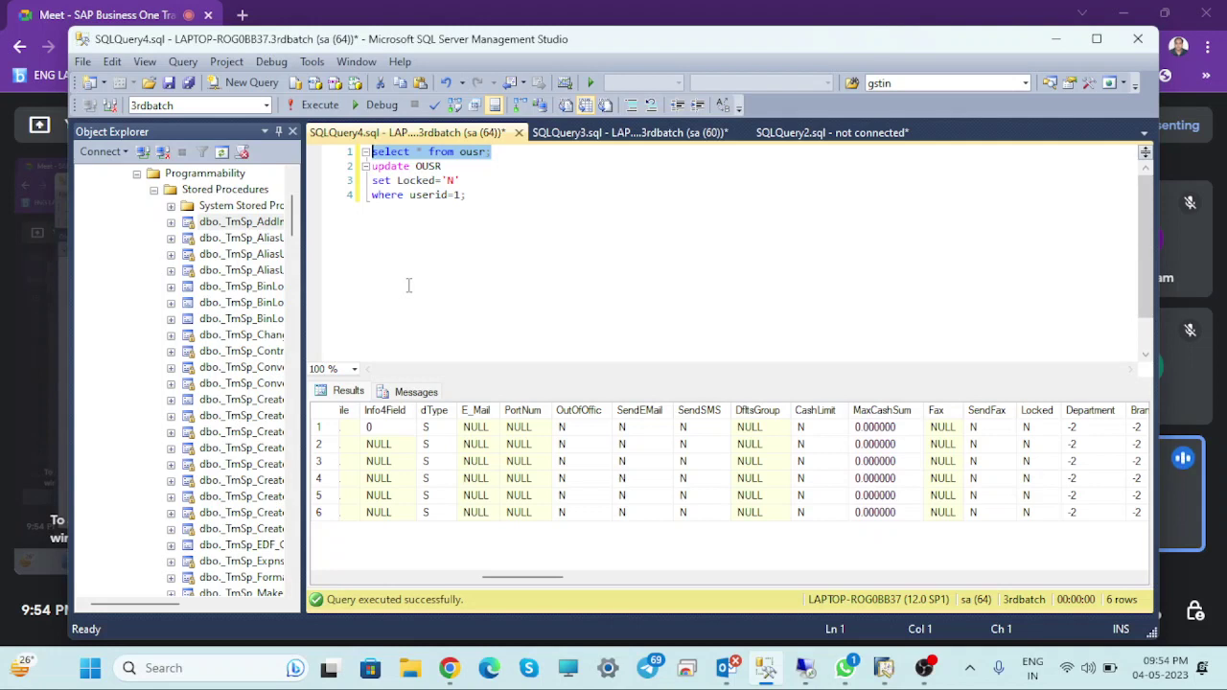
left_click(1058, 39)
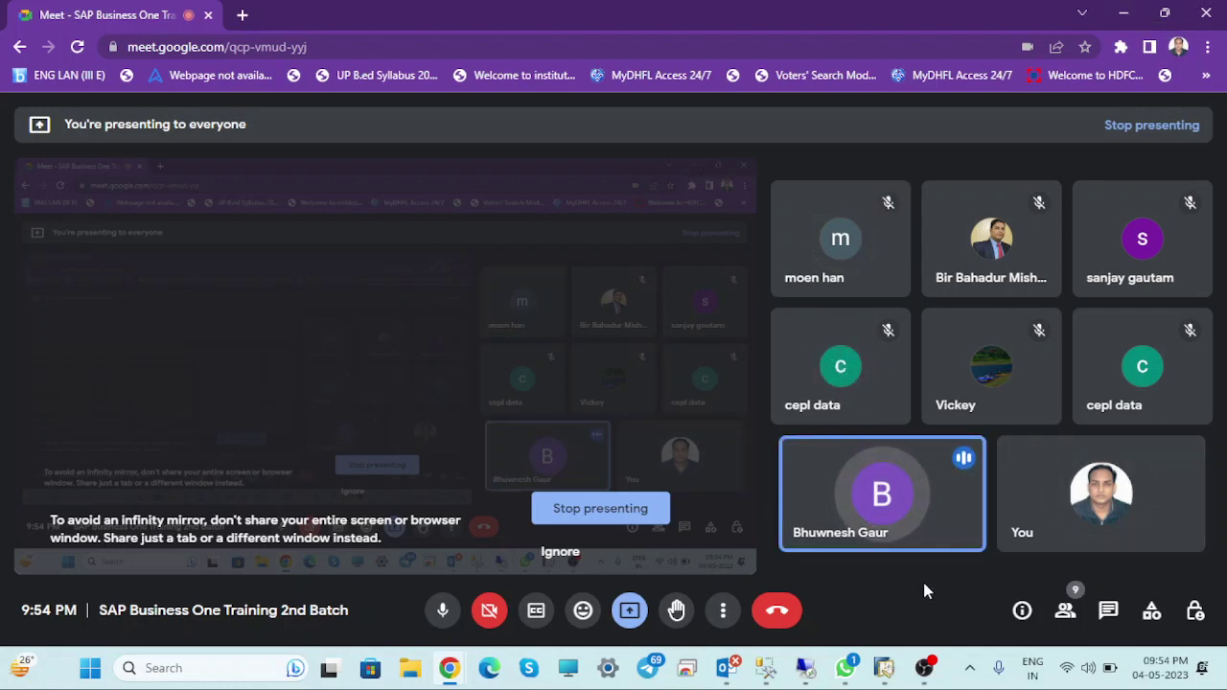
Set the system volume to about half and bring SAP Business One to the front
left_click(1092, 669)
left_click(1049, 555)
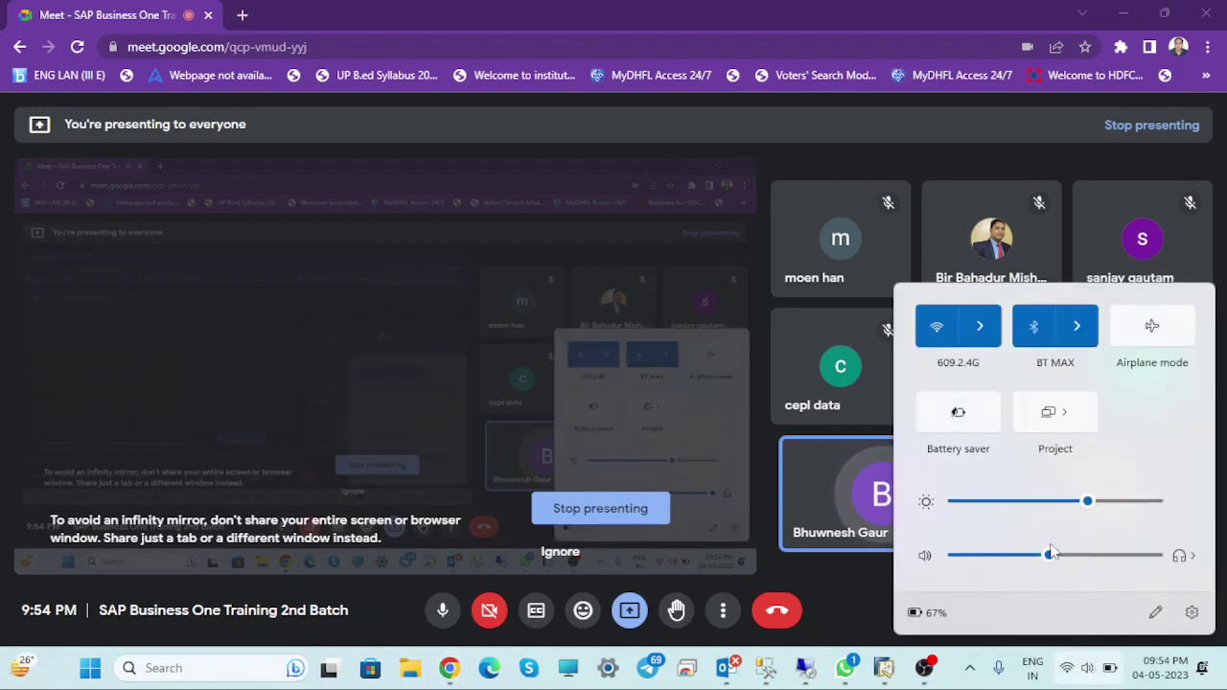
left_click(1027, 558)
left_click(1044, 560)
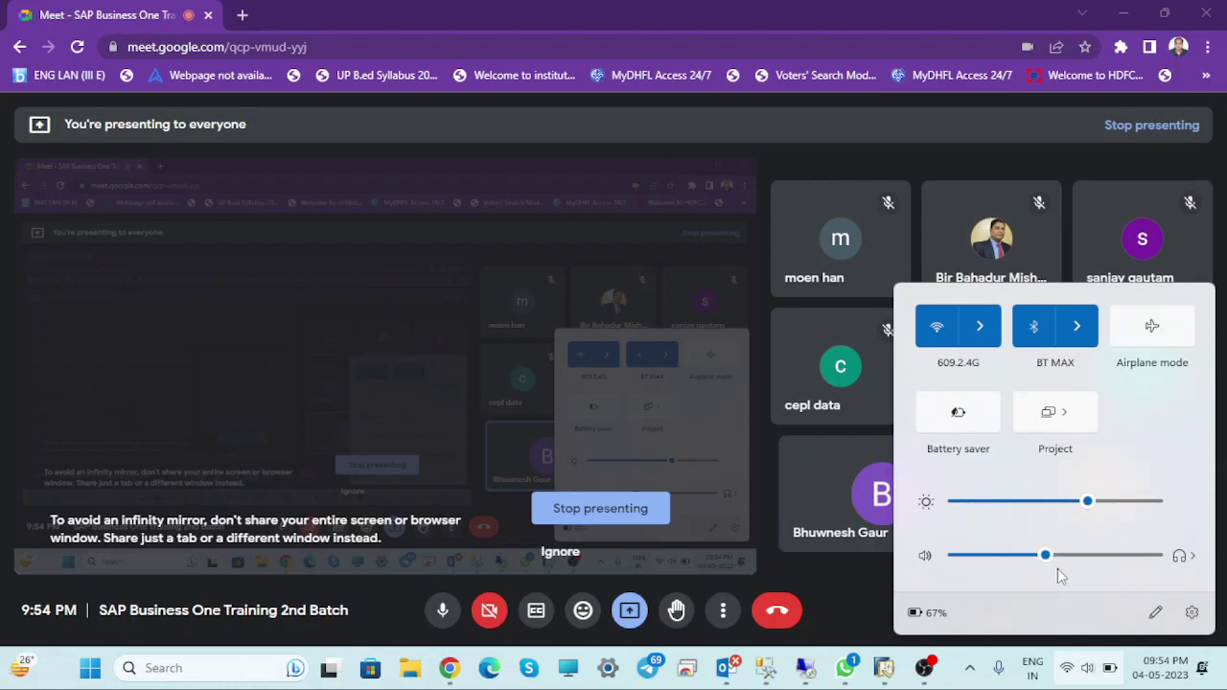
left_click(873, 579)
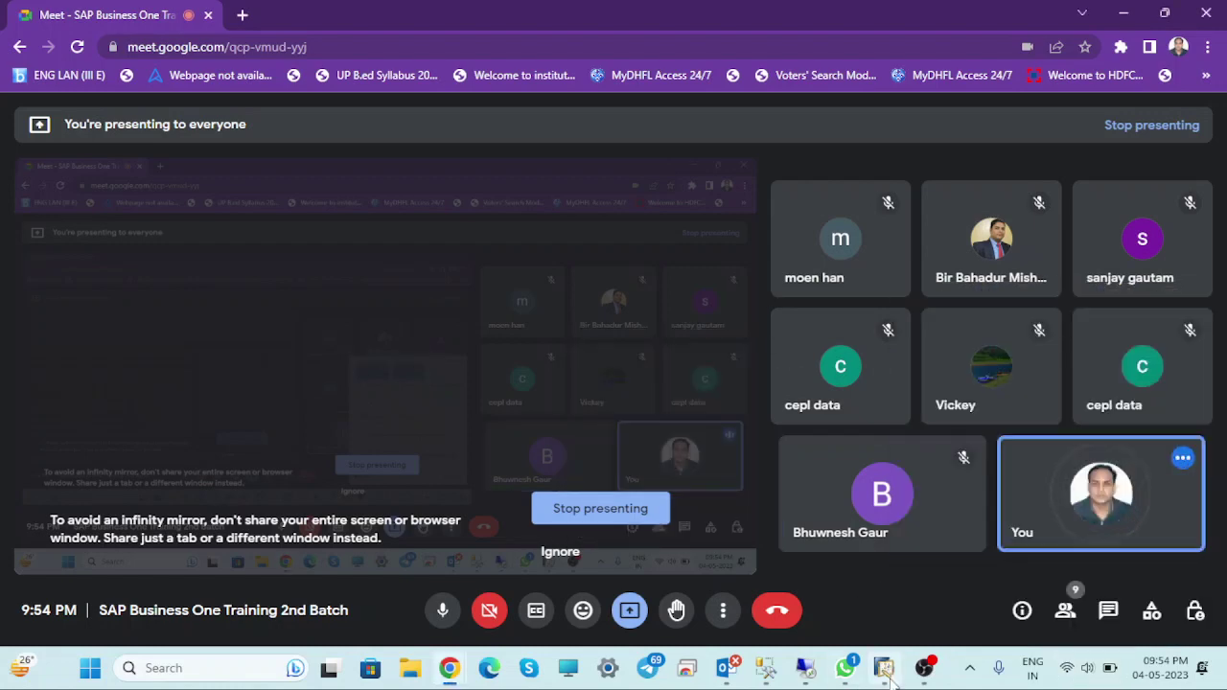
left_click(884, 671)
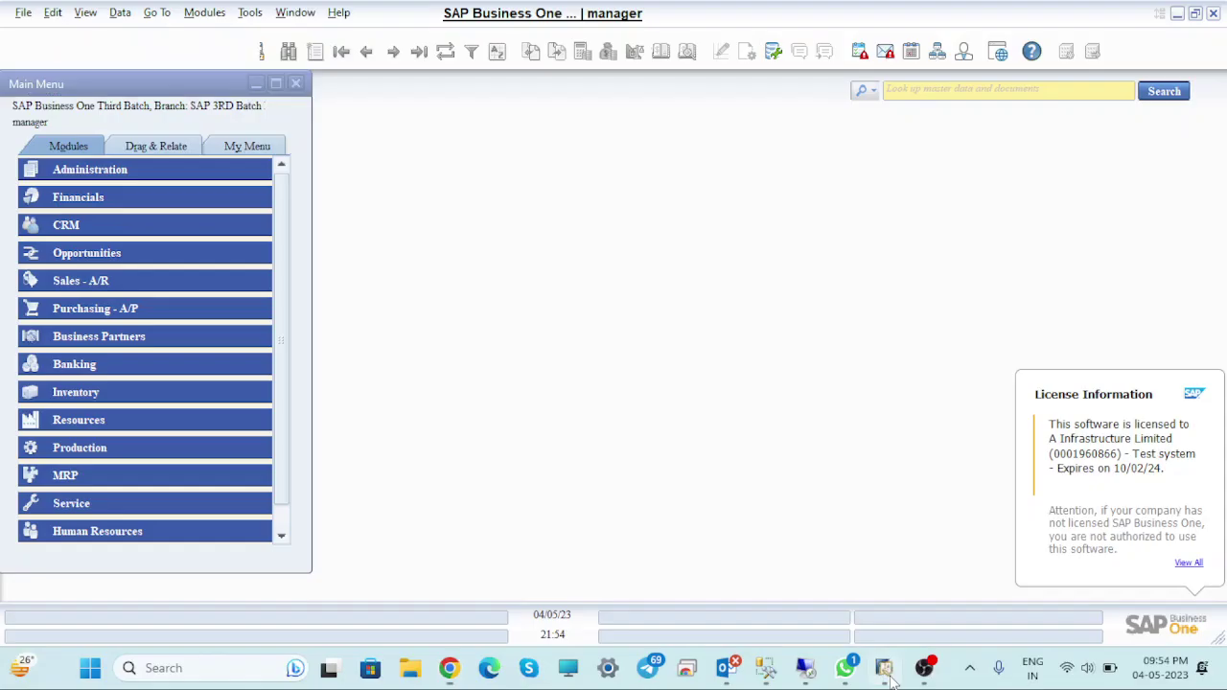
Switch the search box to Search Menus, search 'pas', and open Change Password
left_click(916, 91)
type("pass")
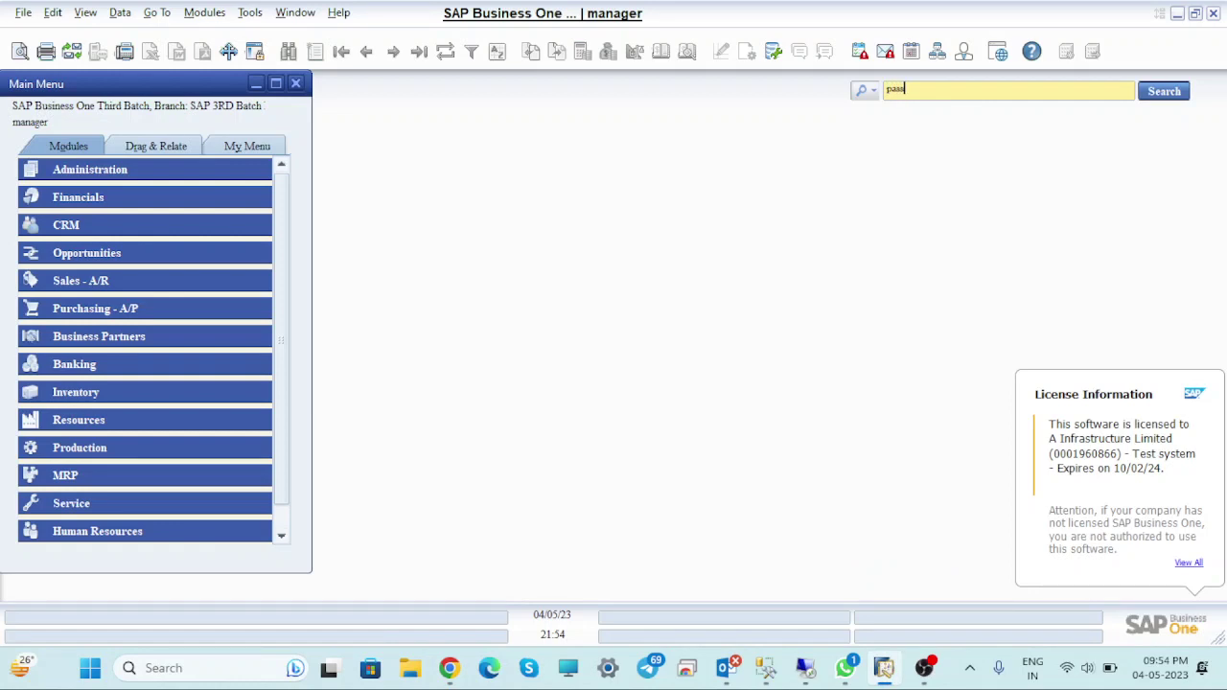
key("BackSpace")
key("BackSpace")
key("BackSpace")
key("BackSpace")
left_click(863, 90)
left_click(880, 131)
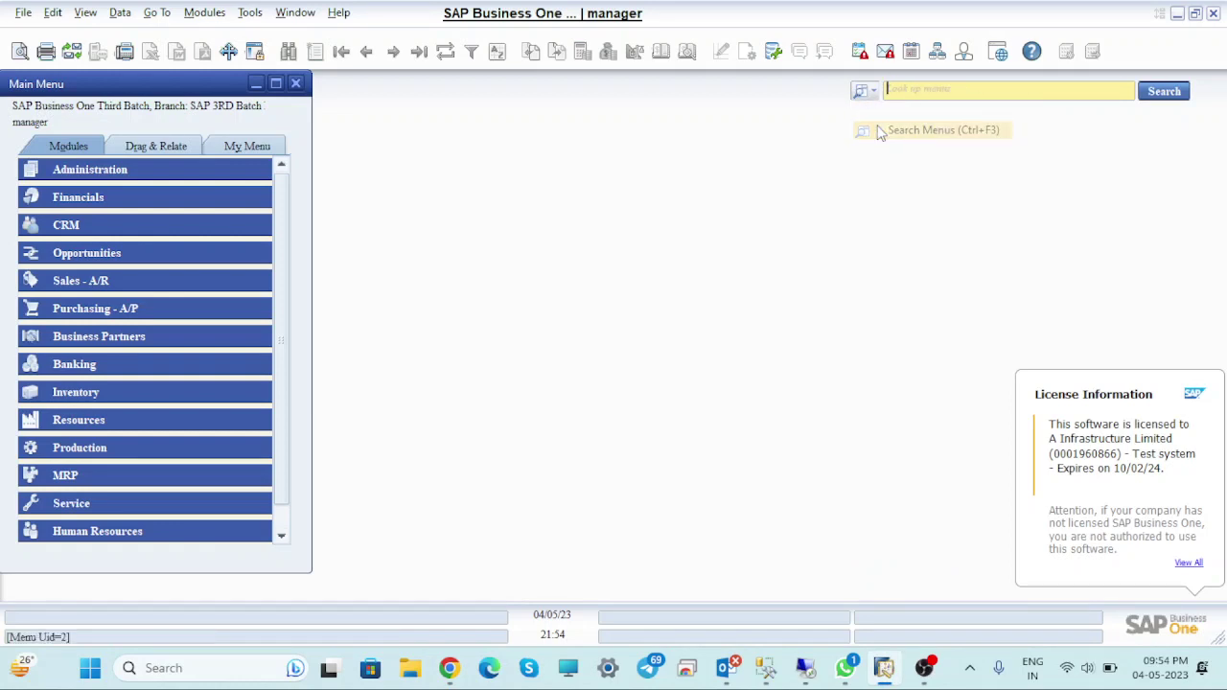
type("pass")
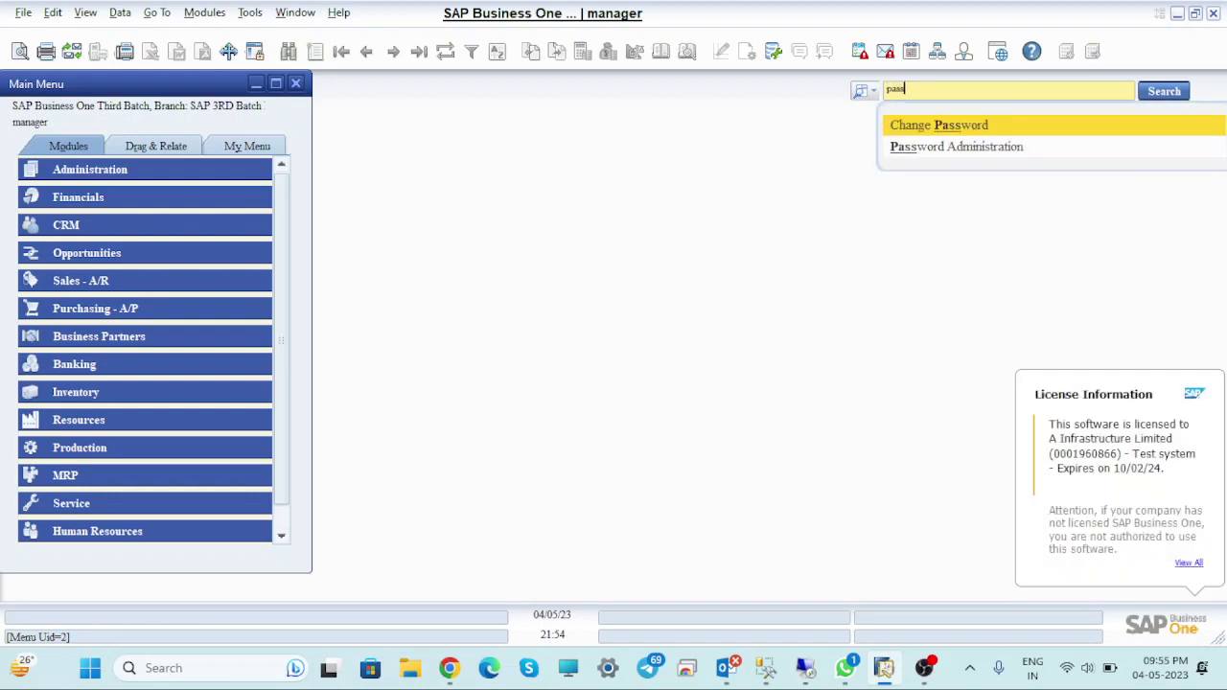
key("Escape")
key("BackSpace")
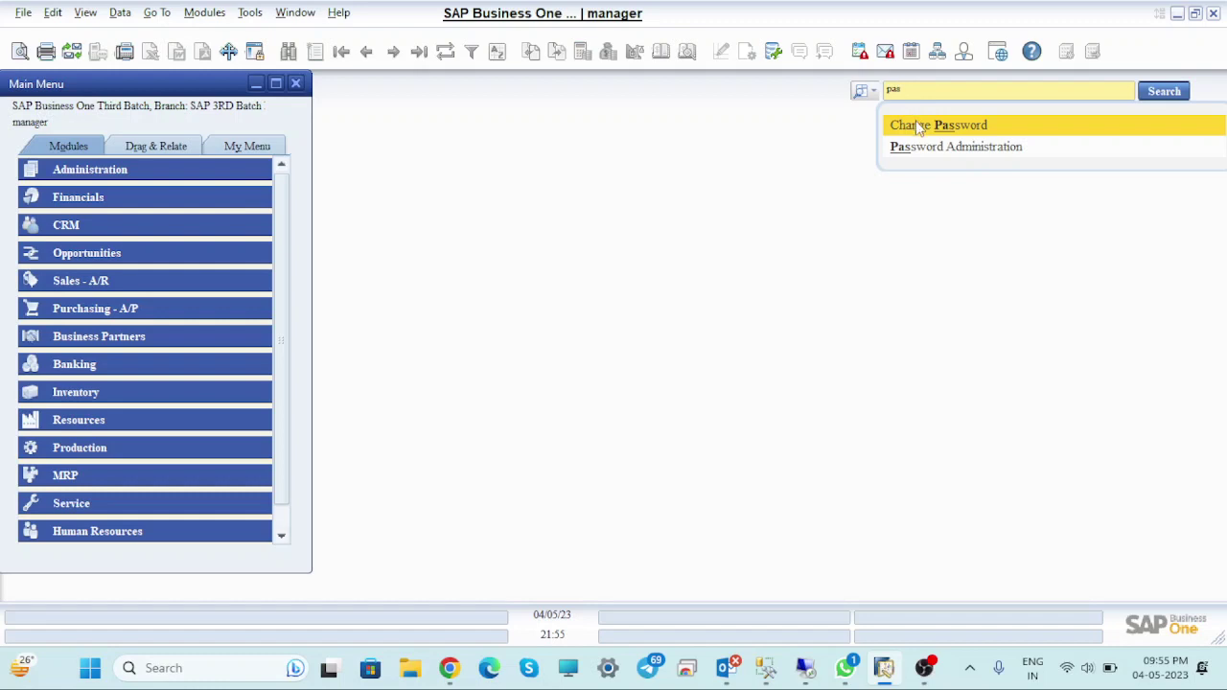
left_click(919, 127)
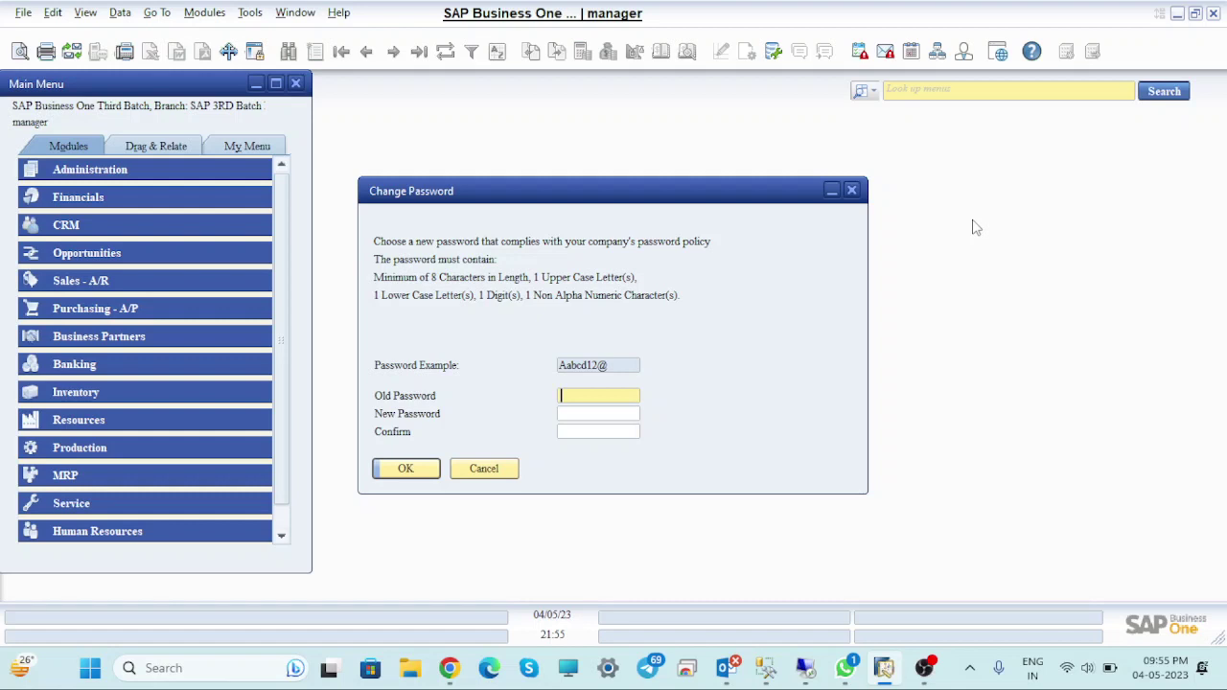
Enter the old password, then cancel the Change Password dialog without setting a new one
type("1234")
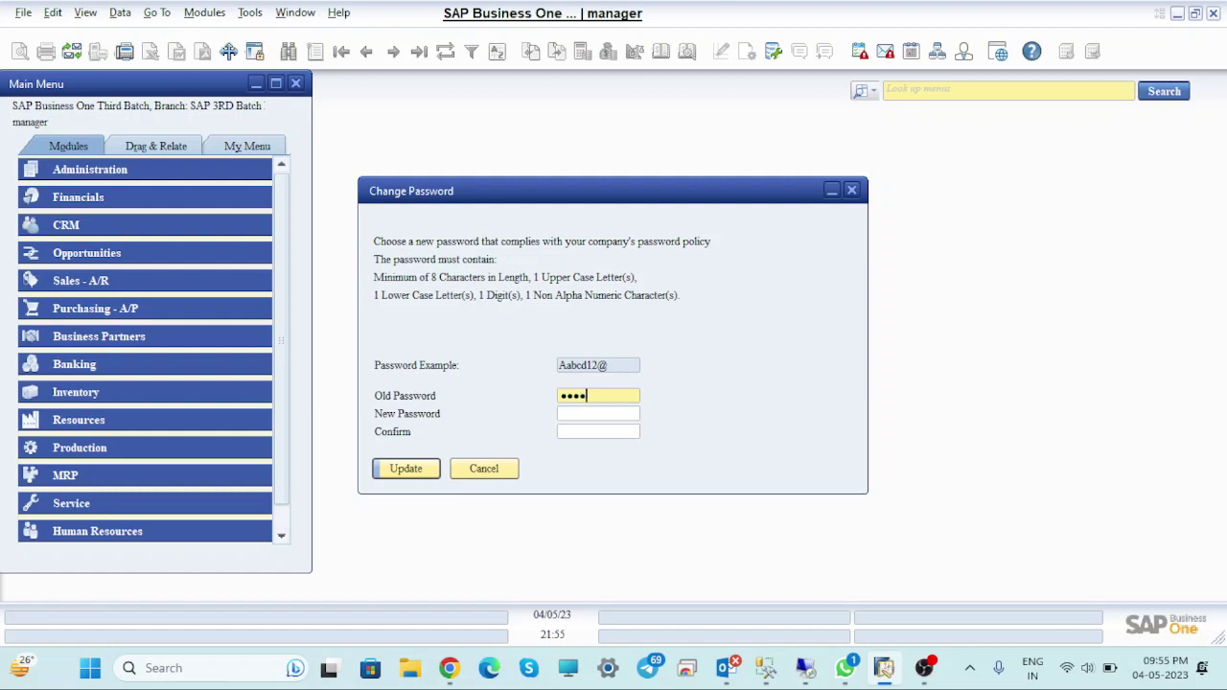
left_click(627, 415)
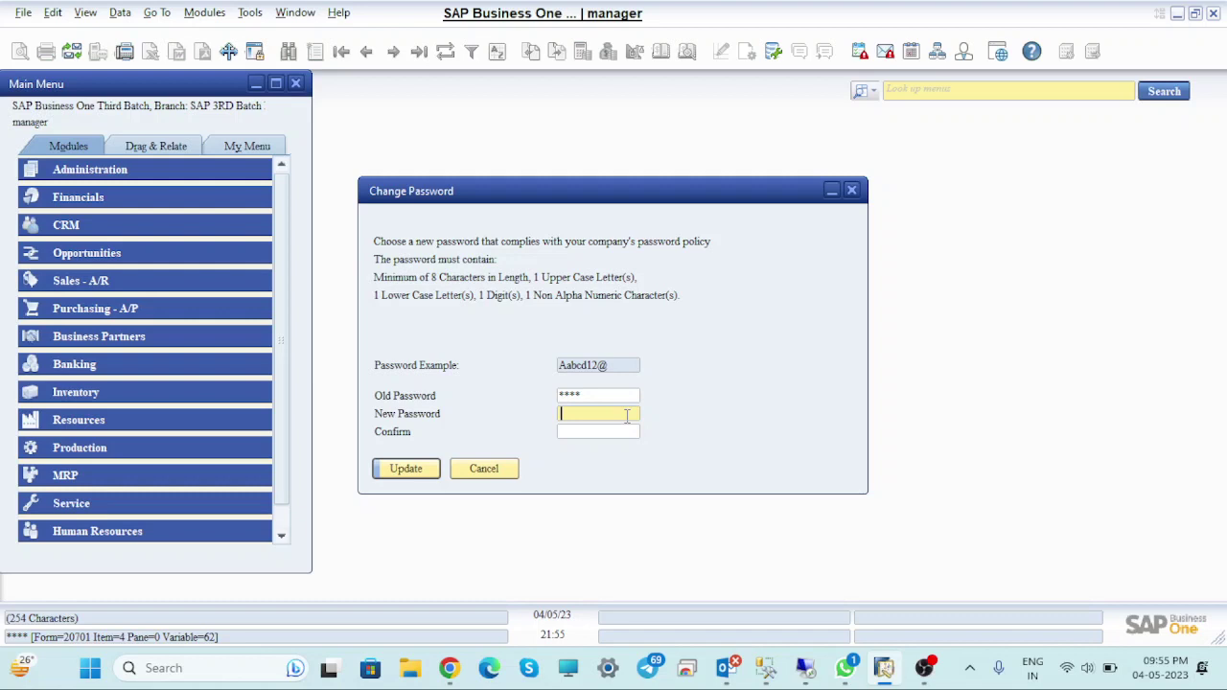
left_click(507, 472)
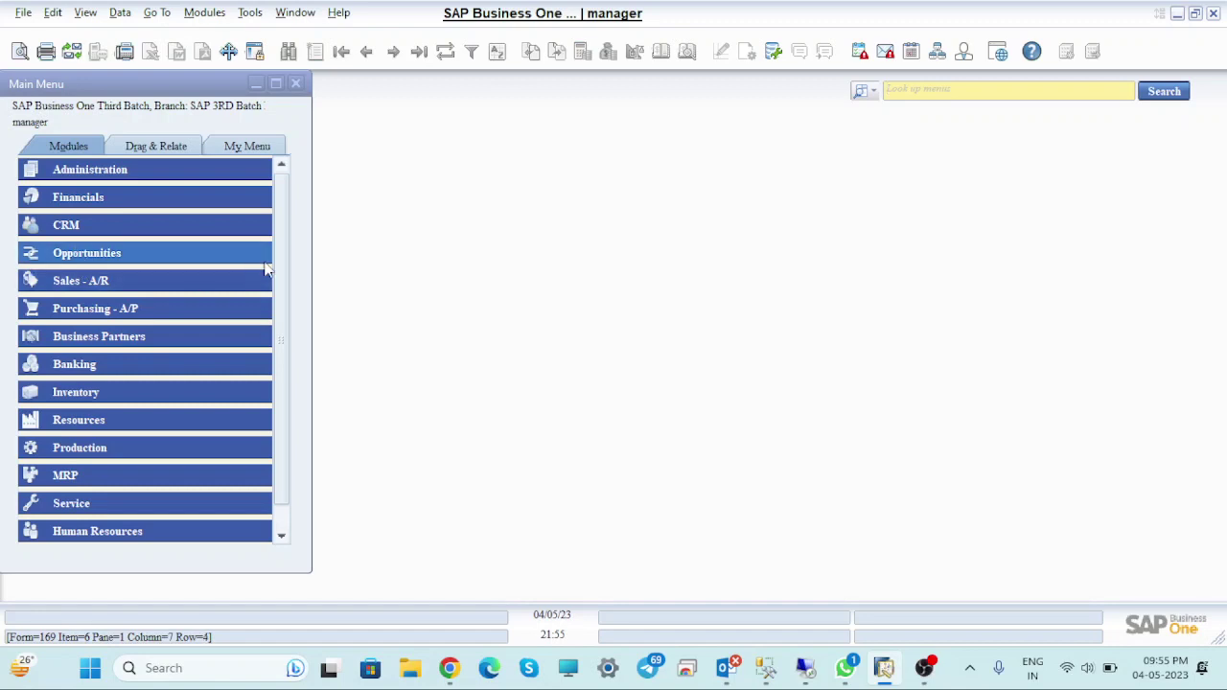
Go to Administration > Setup > Financials > Tax and open Tax Types
left_click(93, 176)
left_click(128, 305)
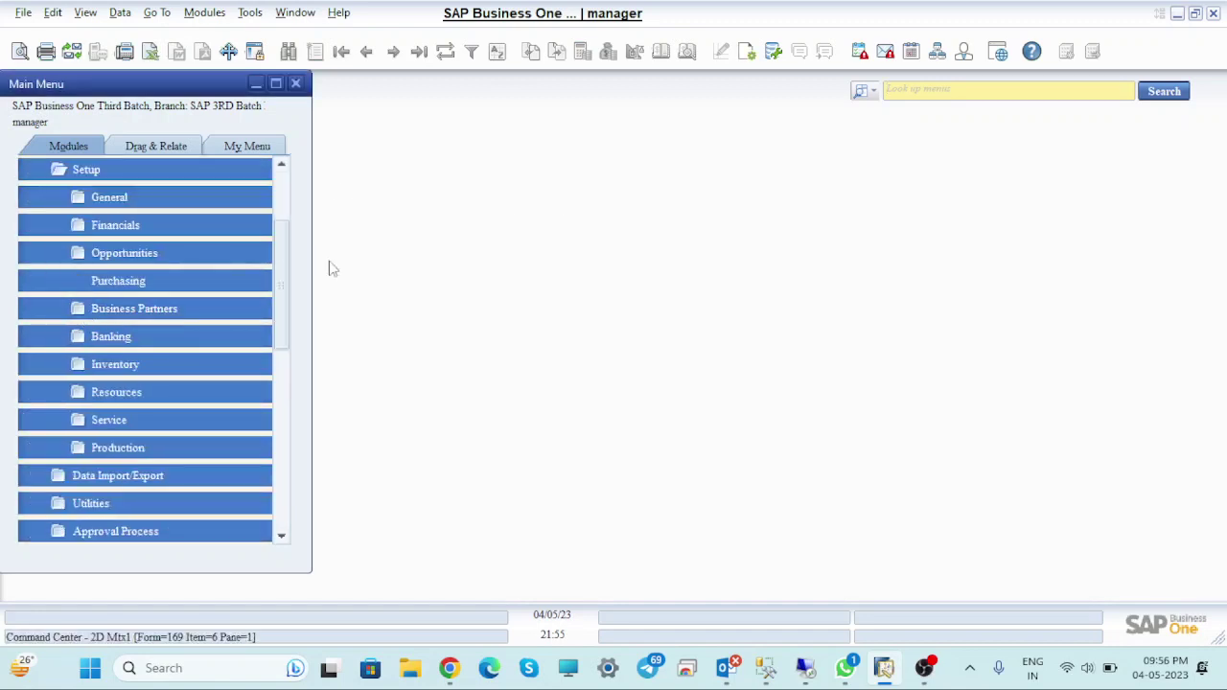
left_click(115, 228)
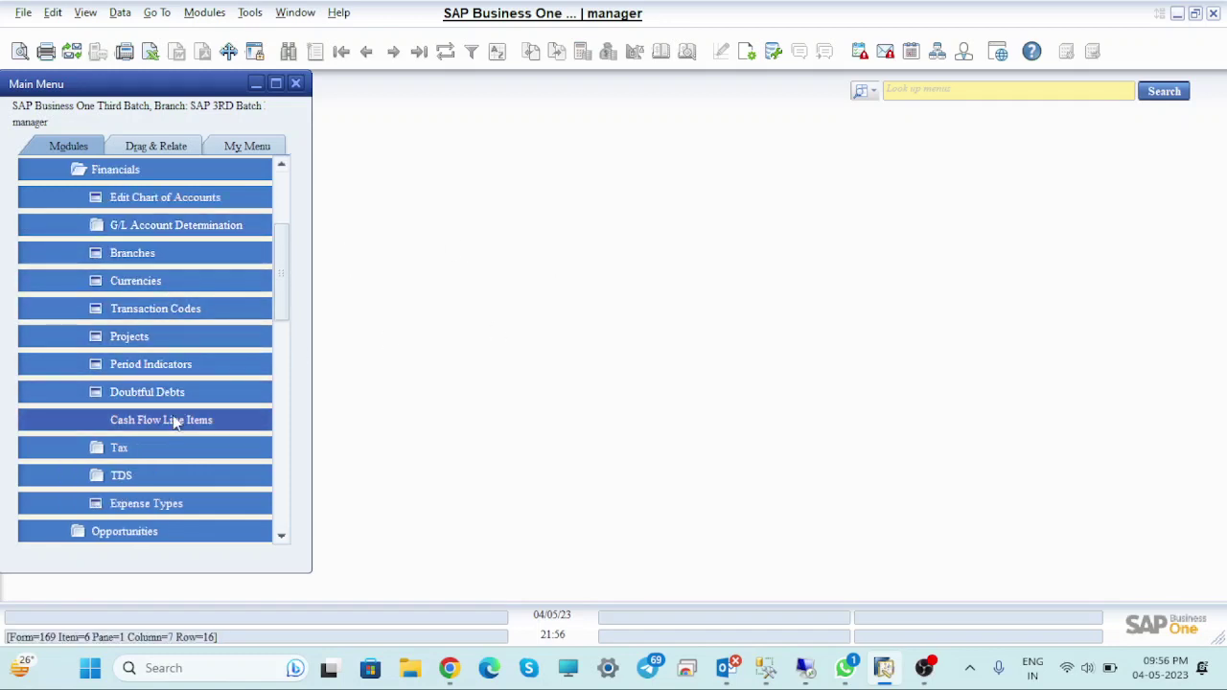
left_click(157, 448)
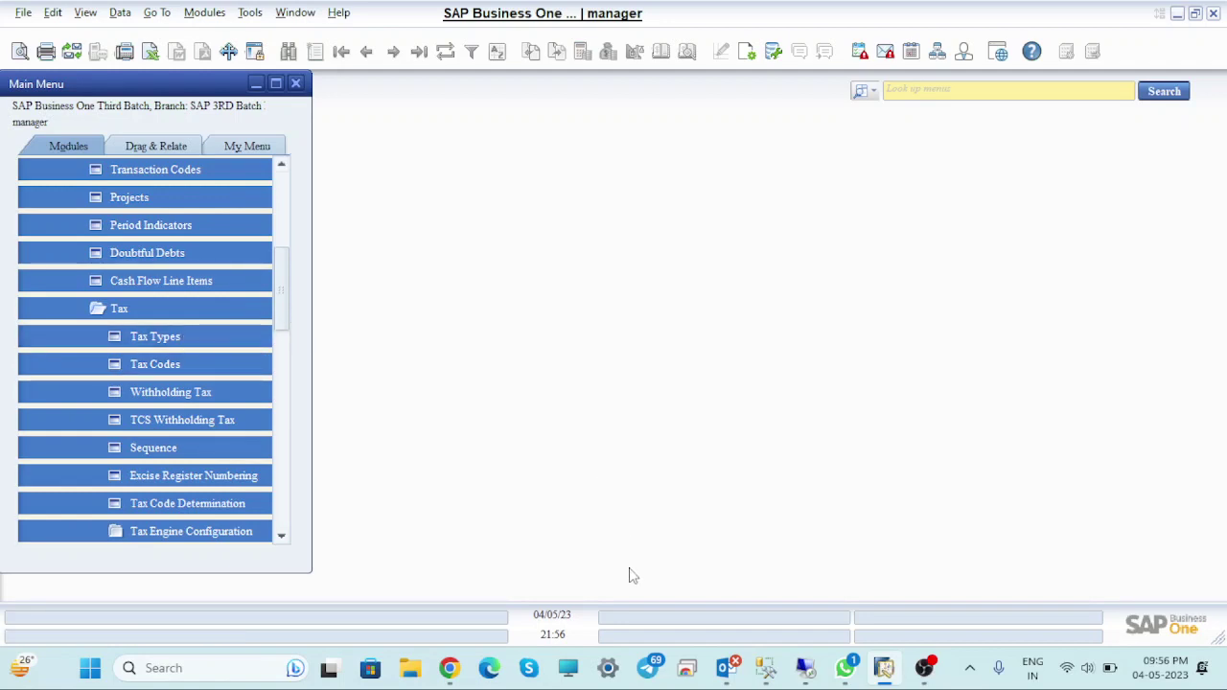
mouse_move(464, 678)
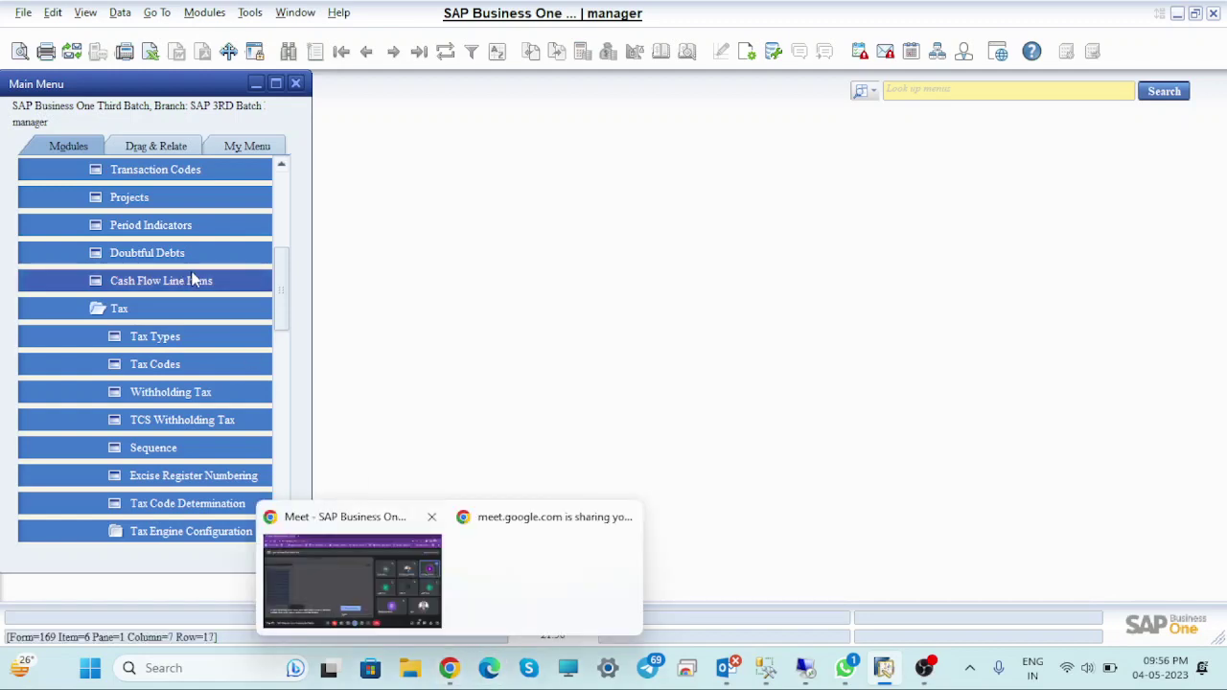
left_click(157, 337)
View the sys_SGST, sys_CGST and sys_IGST rate codes, then close Tax Types
left_click(326, 218)
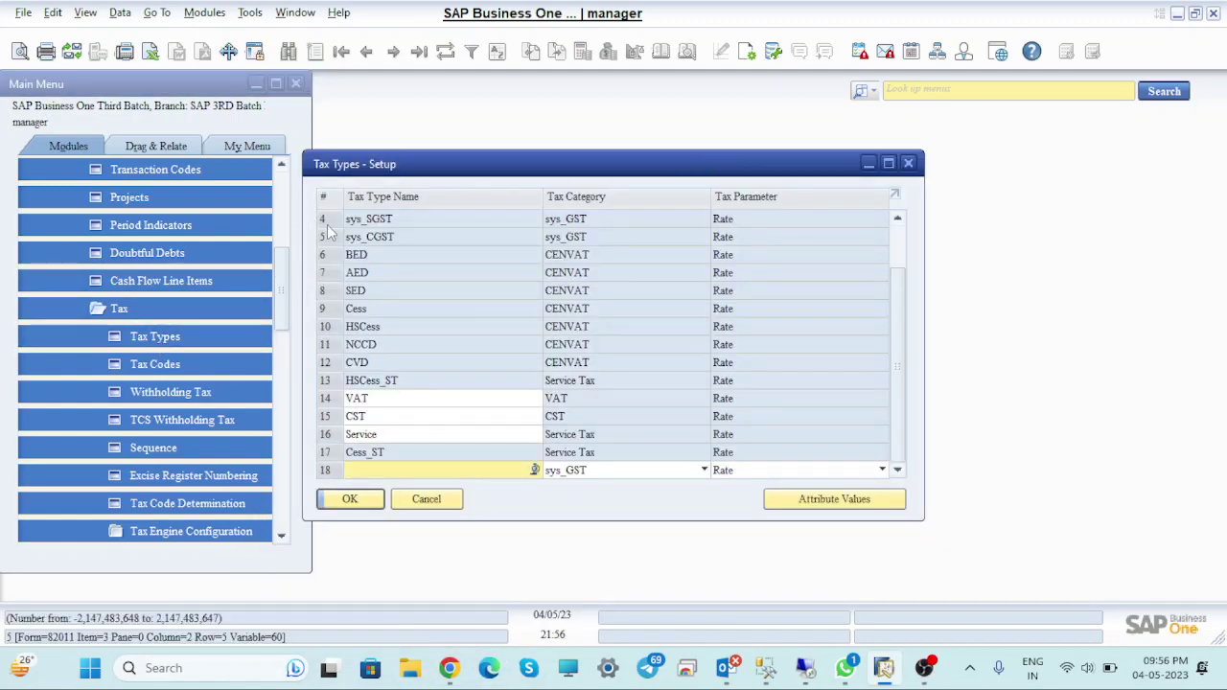
double_click(331, 221)
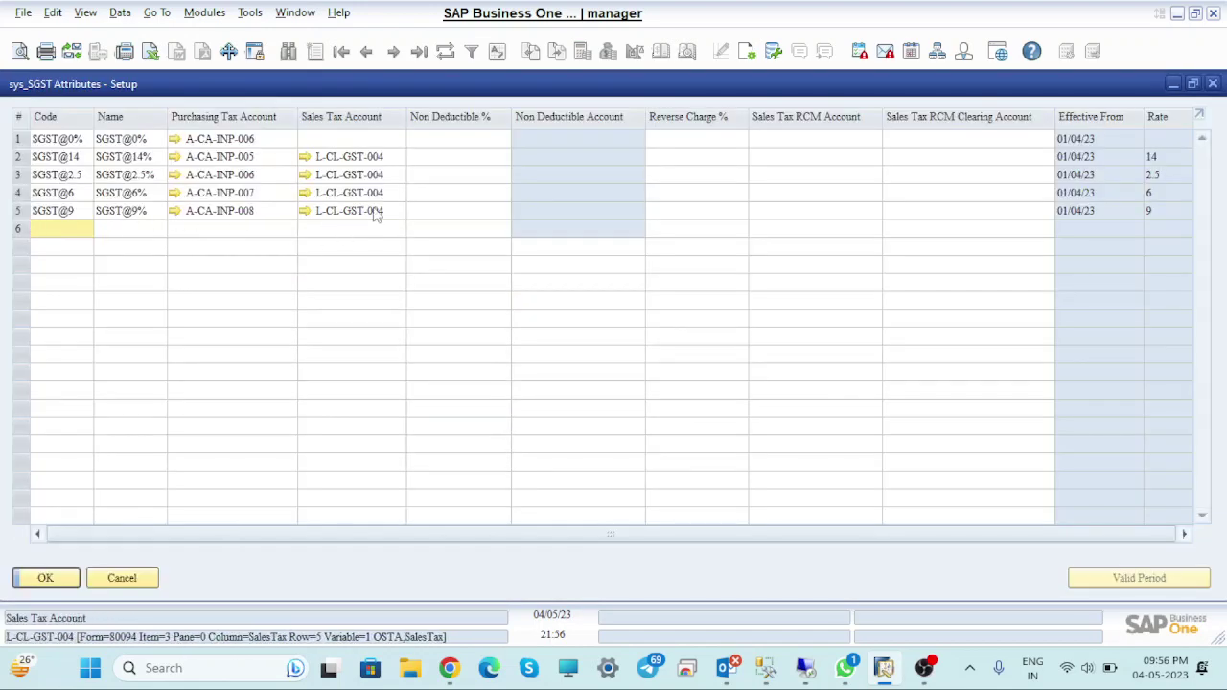
left_click(1213, 85)
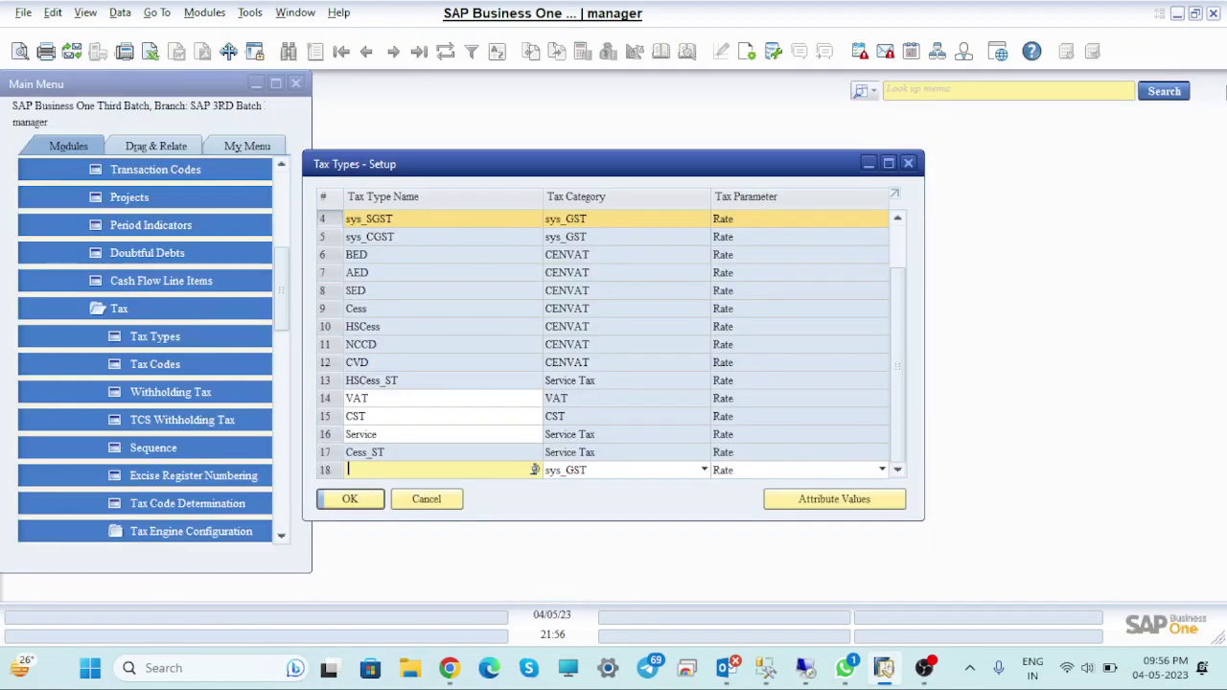
double_click(325, 240)
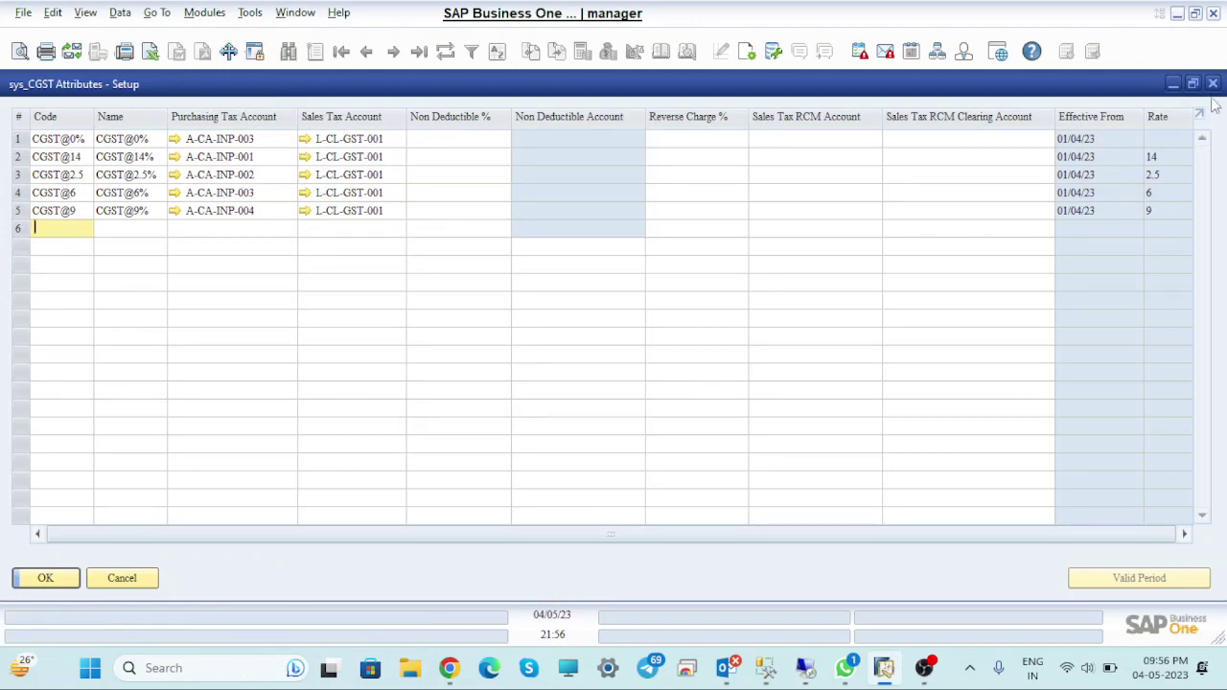
left_click(1213, 85)
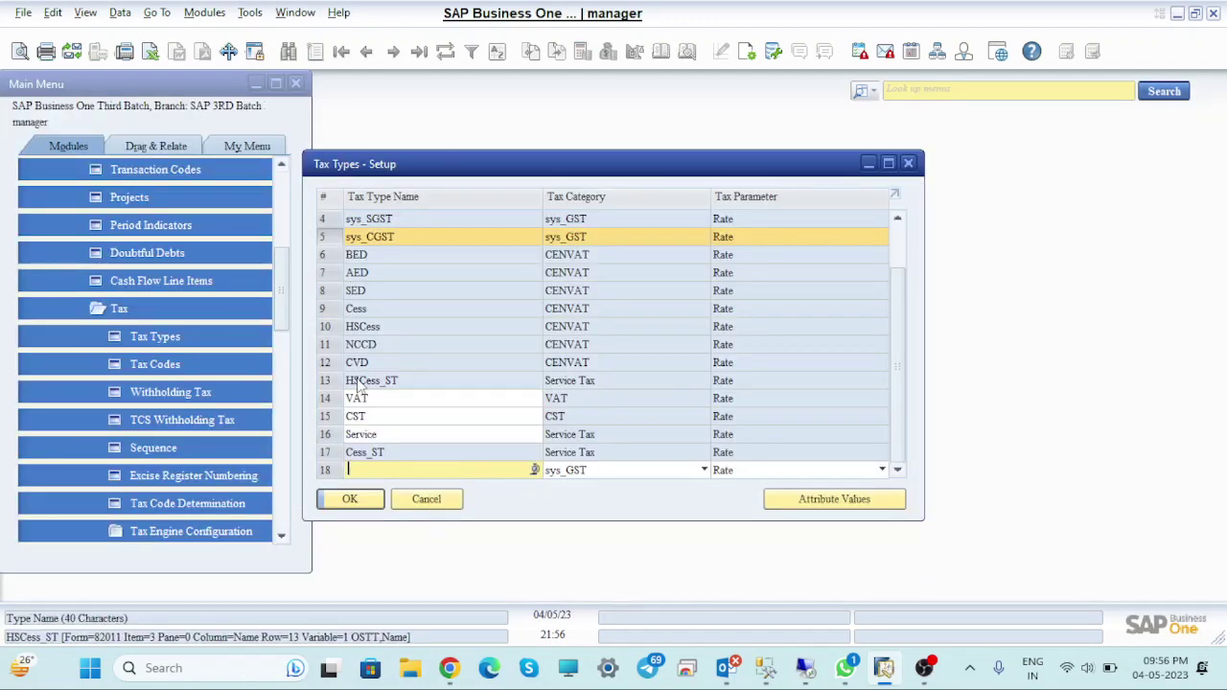
left_click_drag(894, 307, 902, 263)
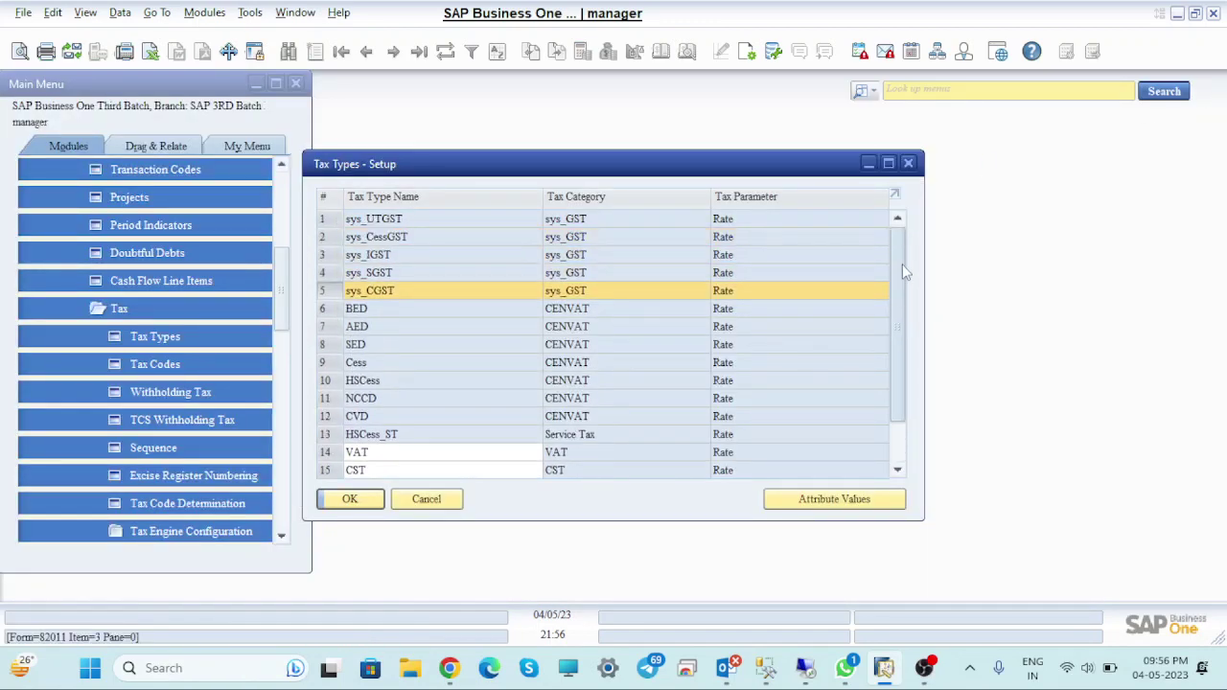
double_click(325, 254)
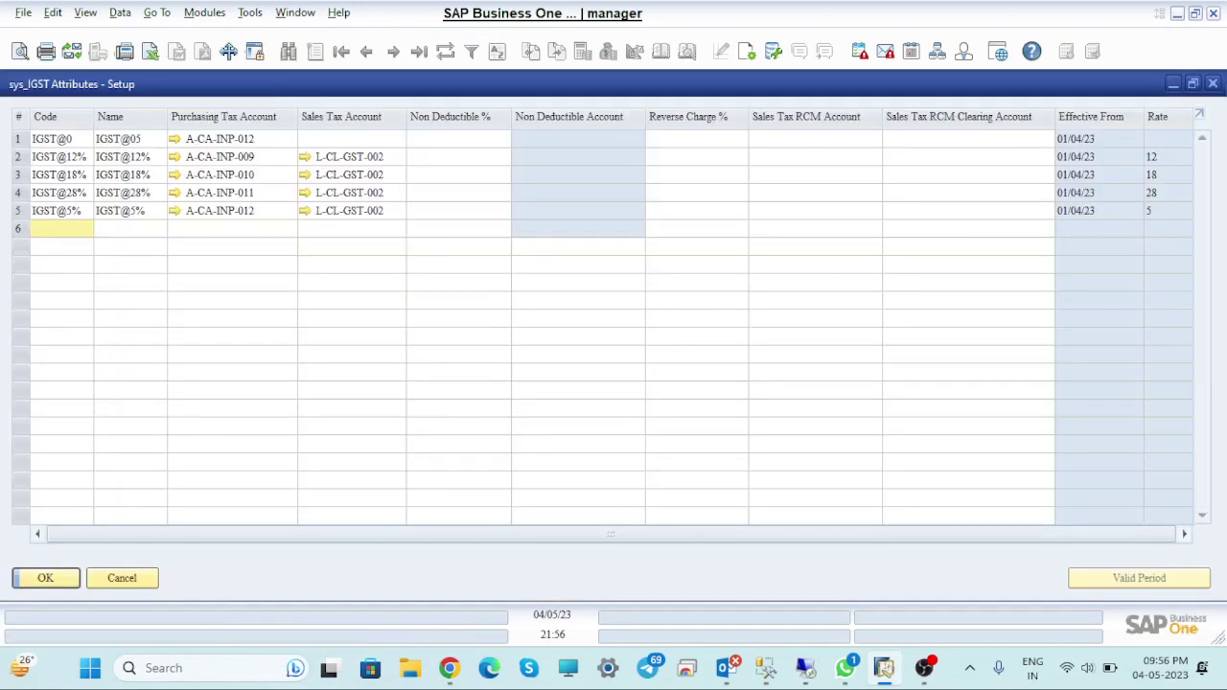
left_click(1213, 83)
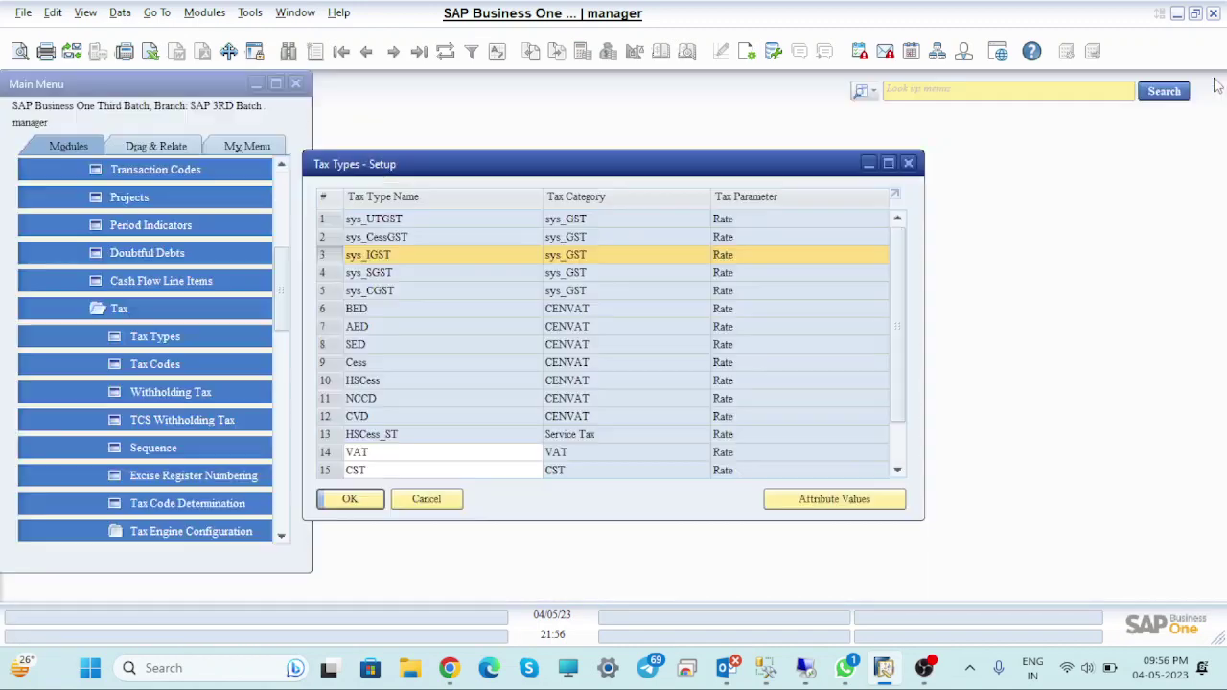
left_click(910, 163)
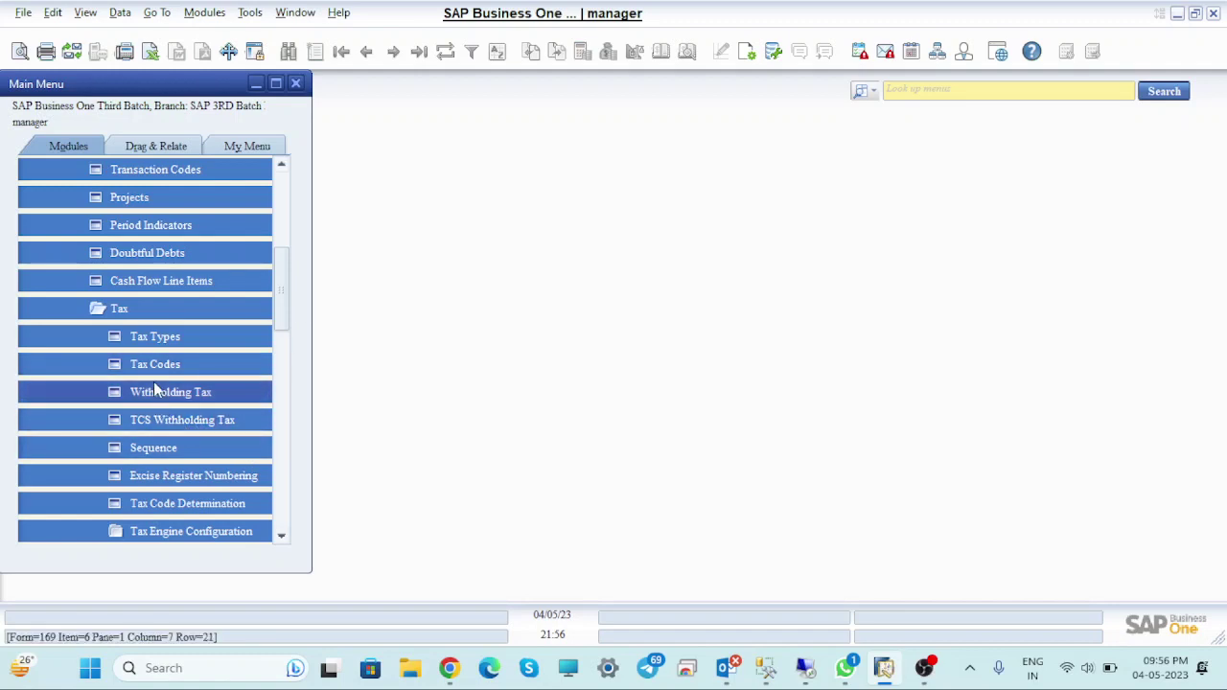
Open Tax Formula under Tax Engine Configuration and enter IGST as code and description
left_click_drag(287, 305, 284, 324)
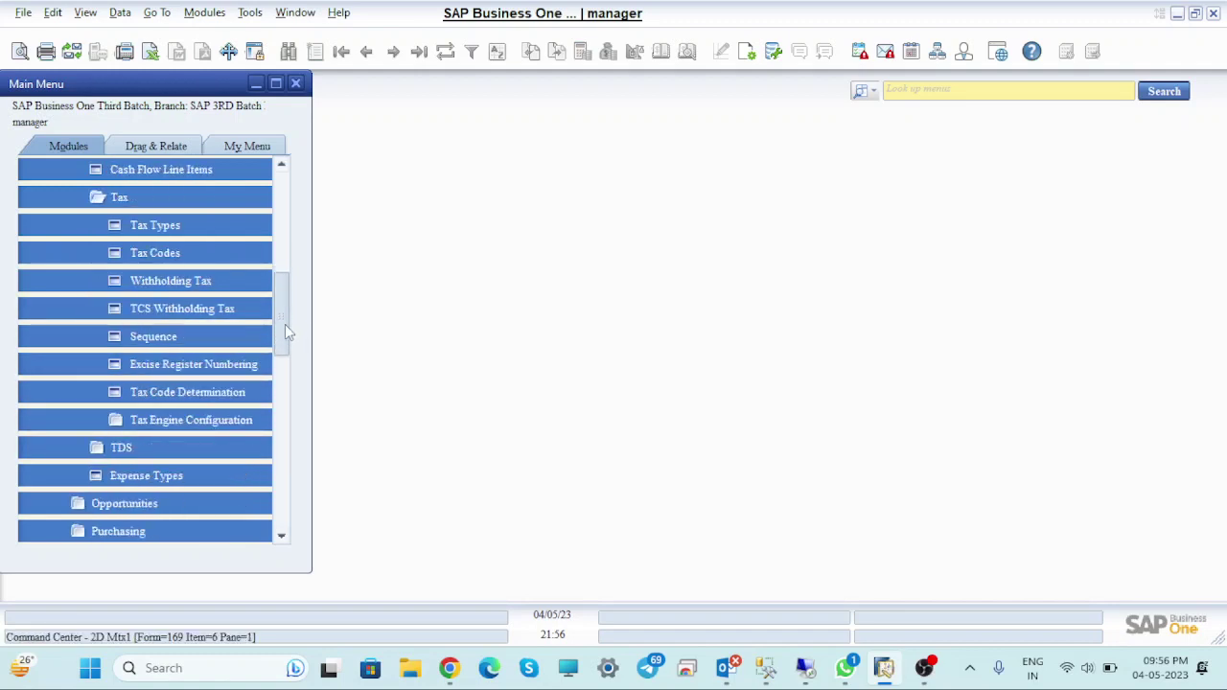
left_click(201, 423)
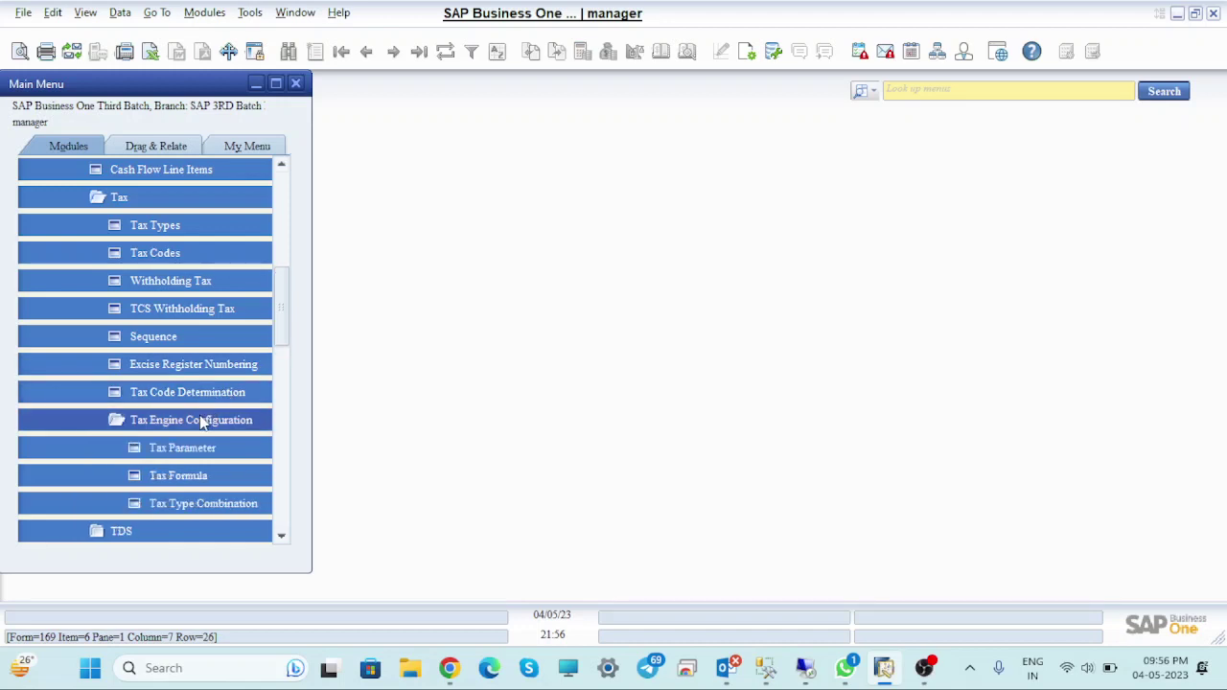
left_click(182, 476)
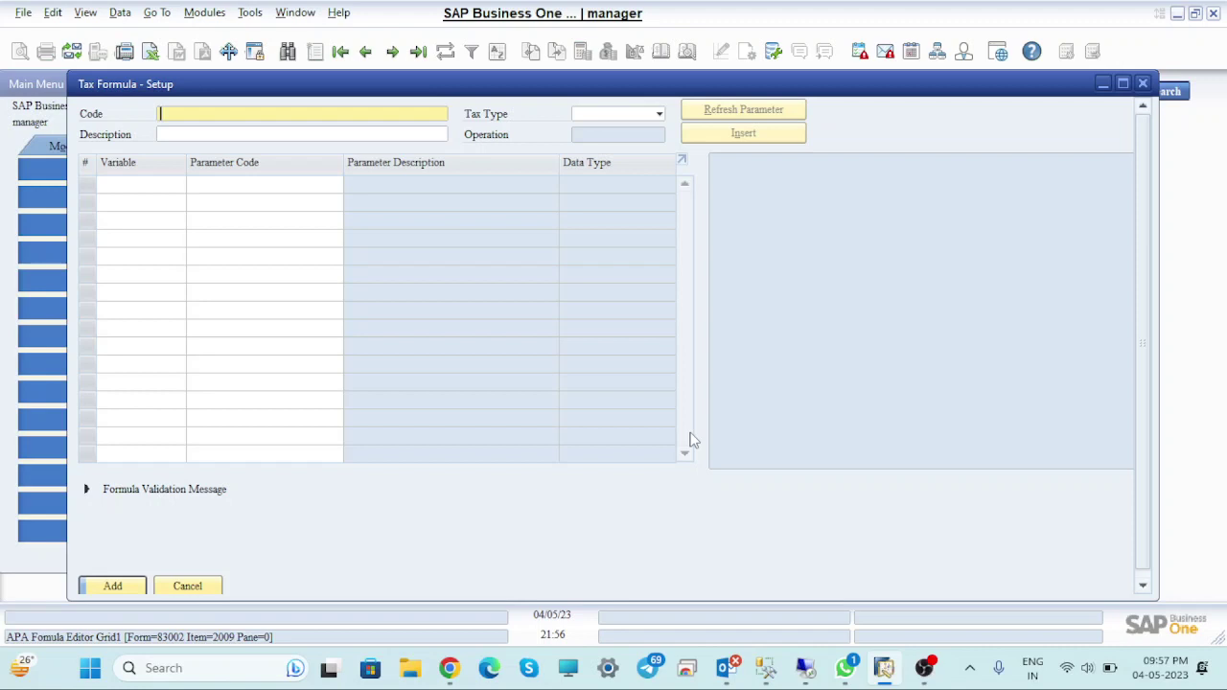
type("IGST")
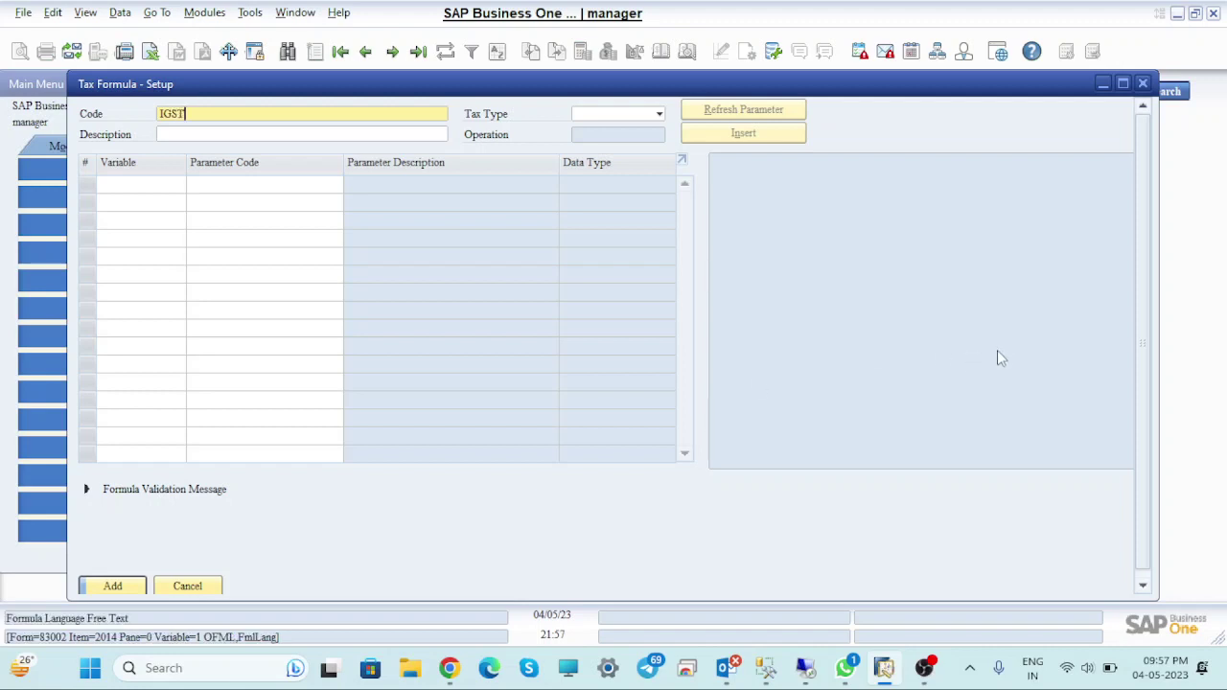
double_click(172, 113)
key("ctrl+c")
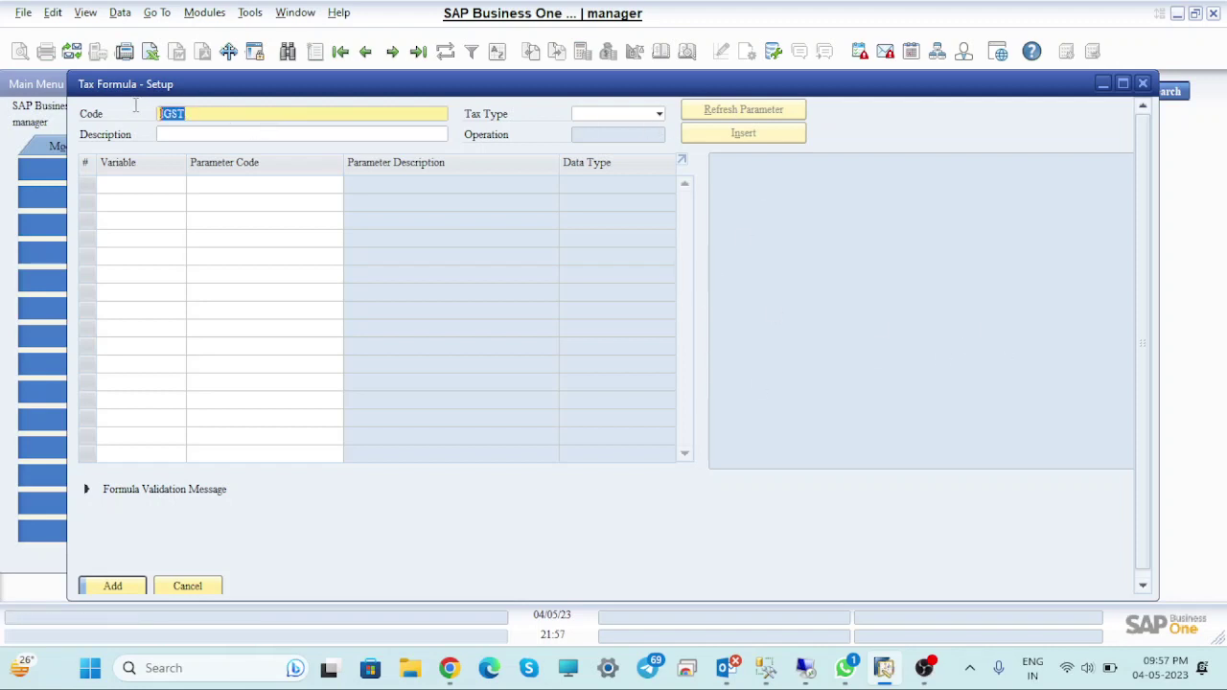
left_click(188, 132)
key("ctrl+v")
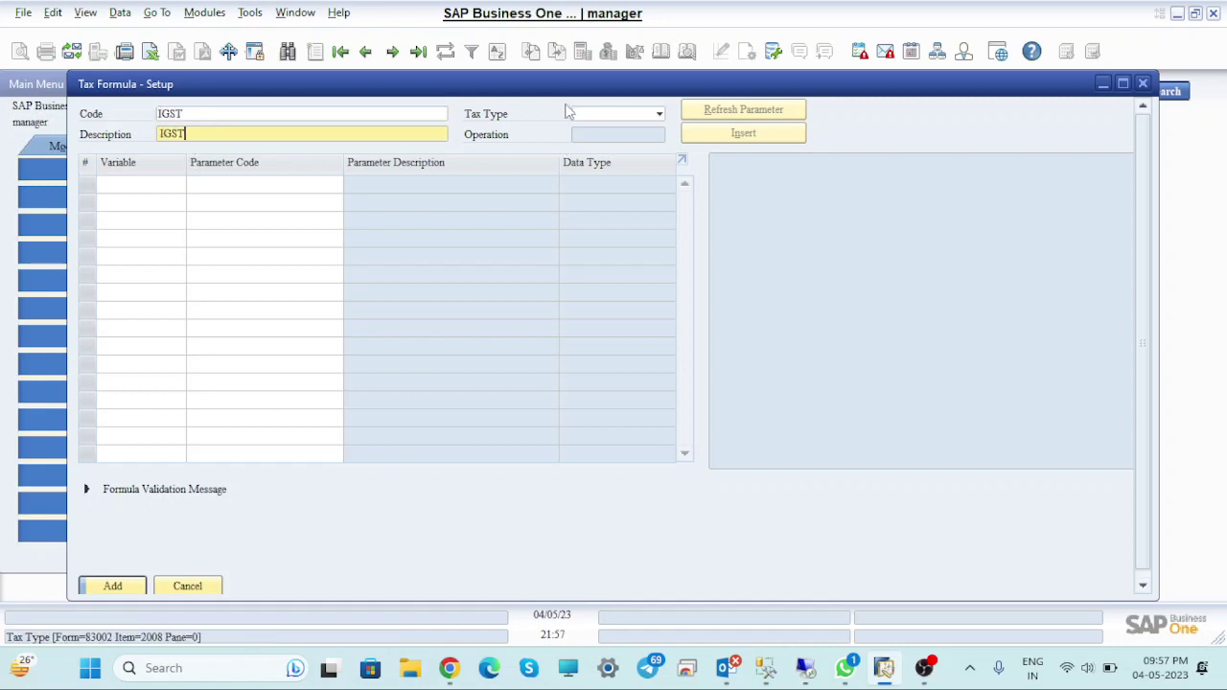
Set the tax type to sys_IGST and add Total as the InOut parameter
left_click(622, 115)
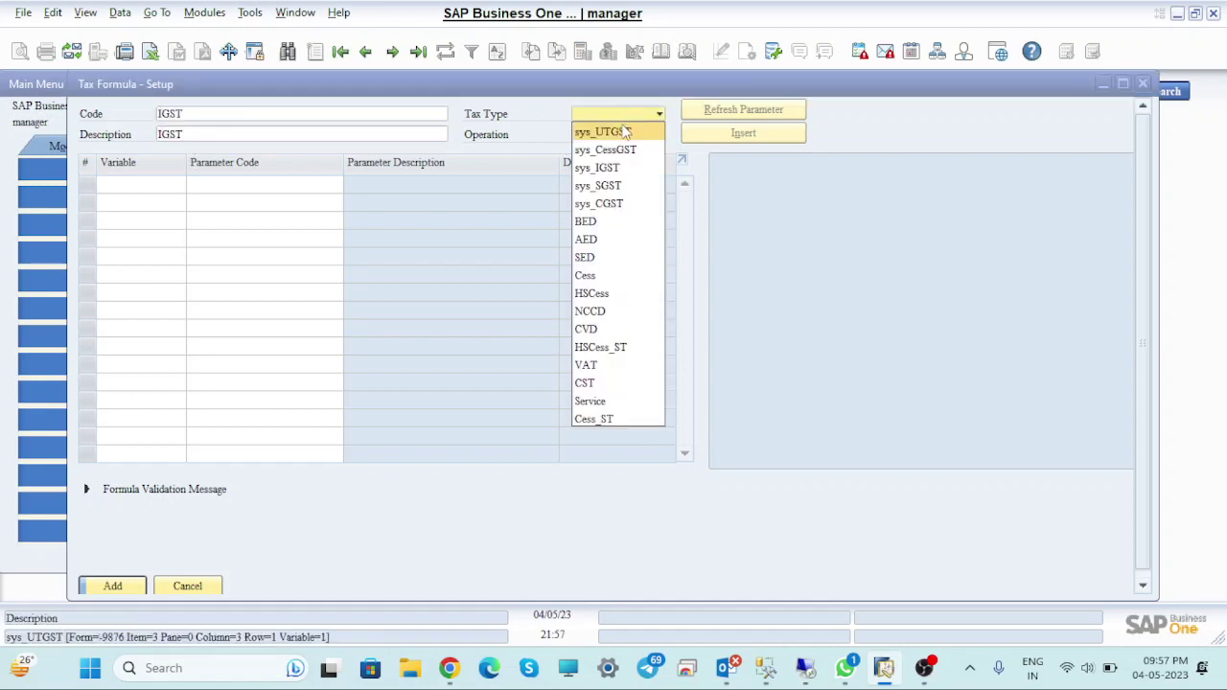
left_click(599, 168)
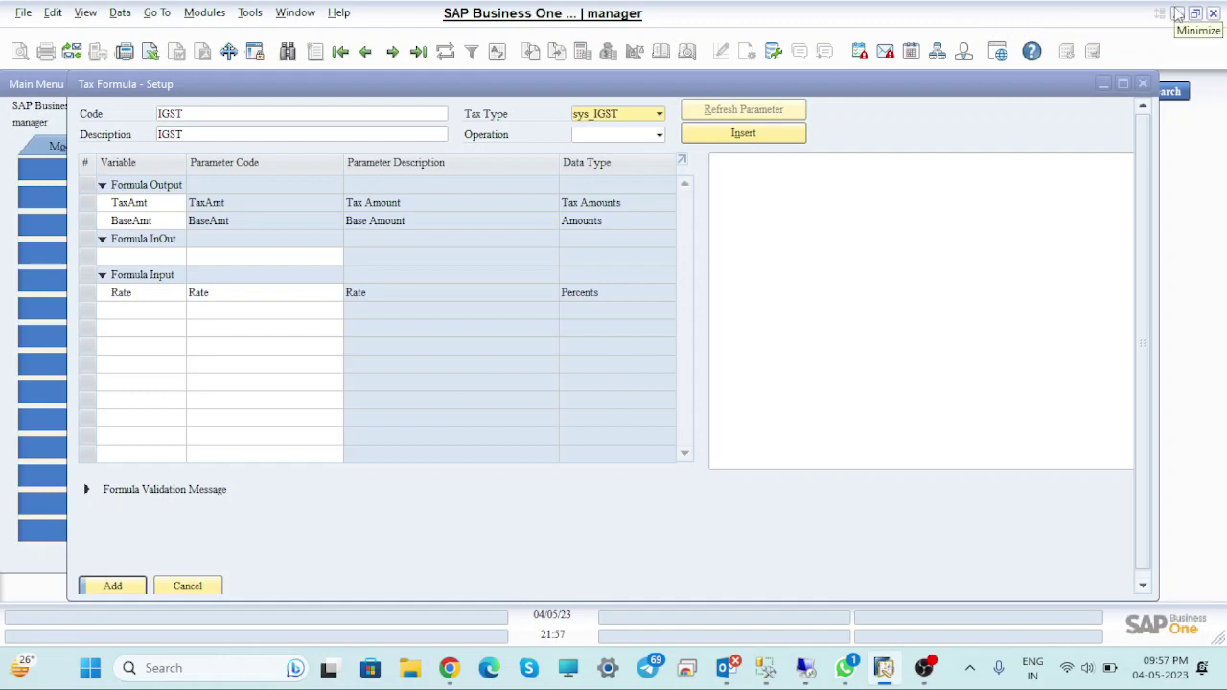
left_click(137, 257)
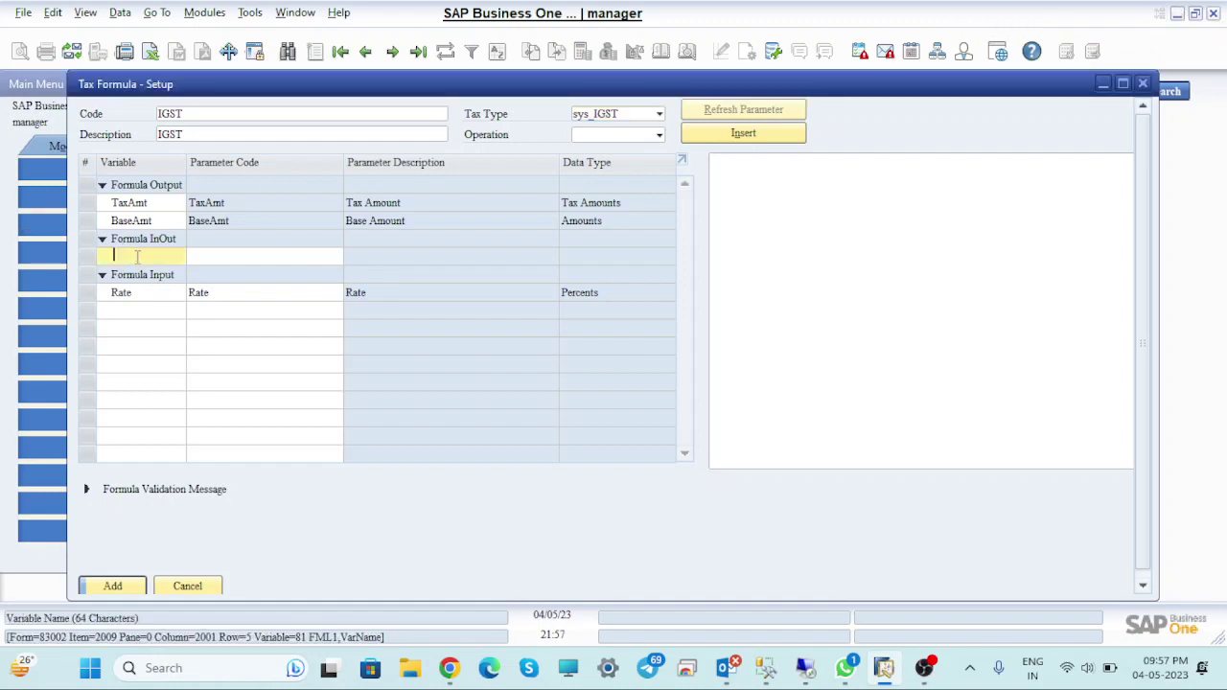
key("Tab")
key("Tab")
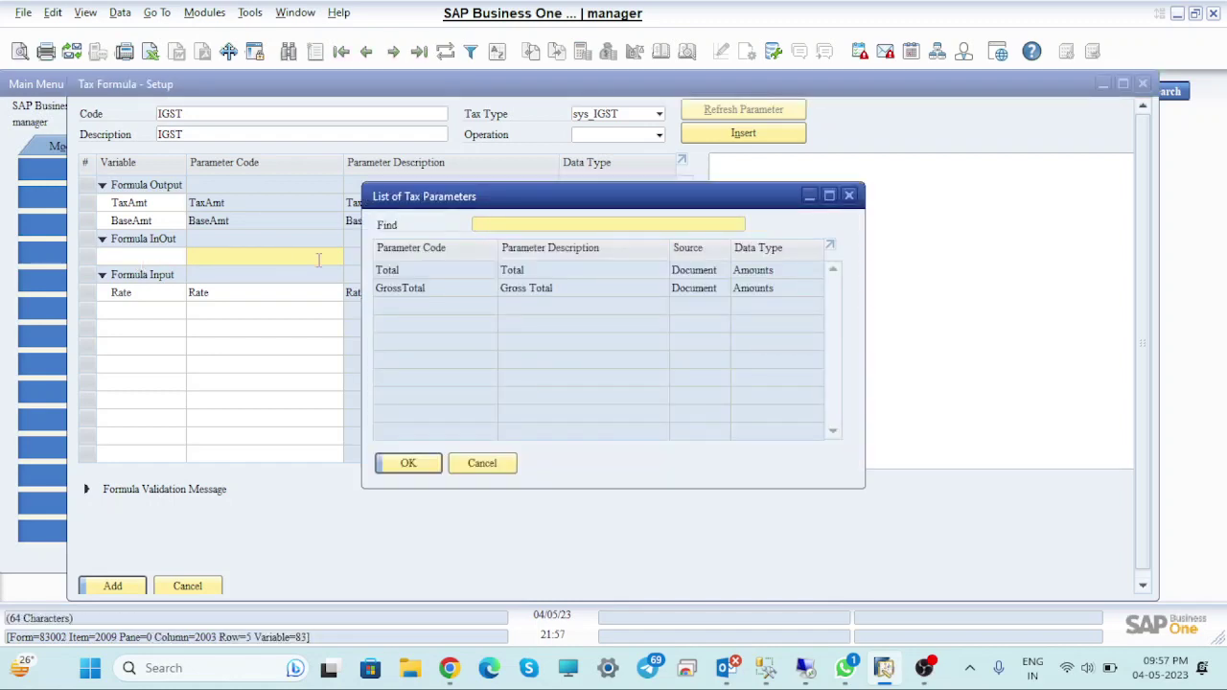
double_click(393, 271)
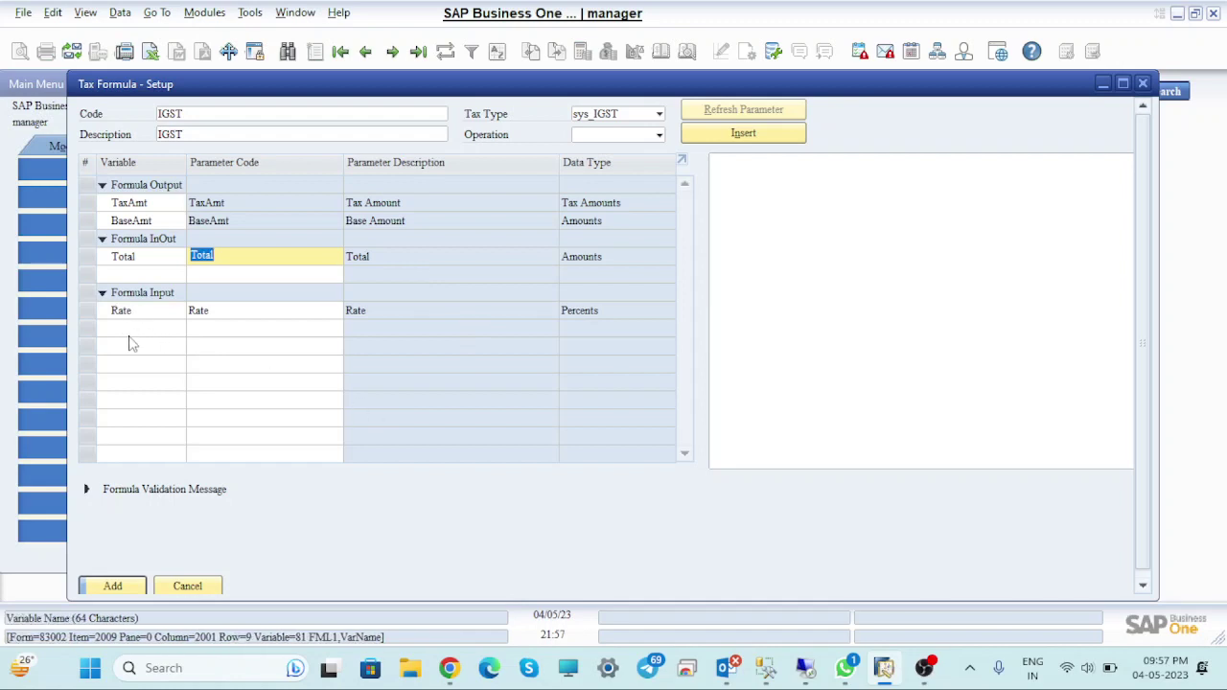
left_click(731, 172)
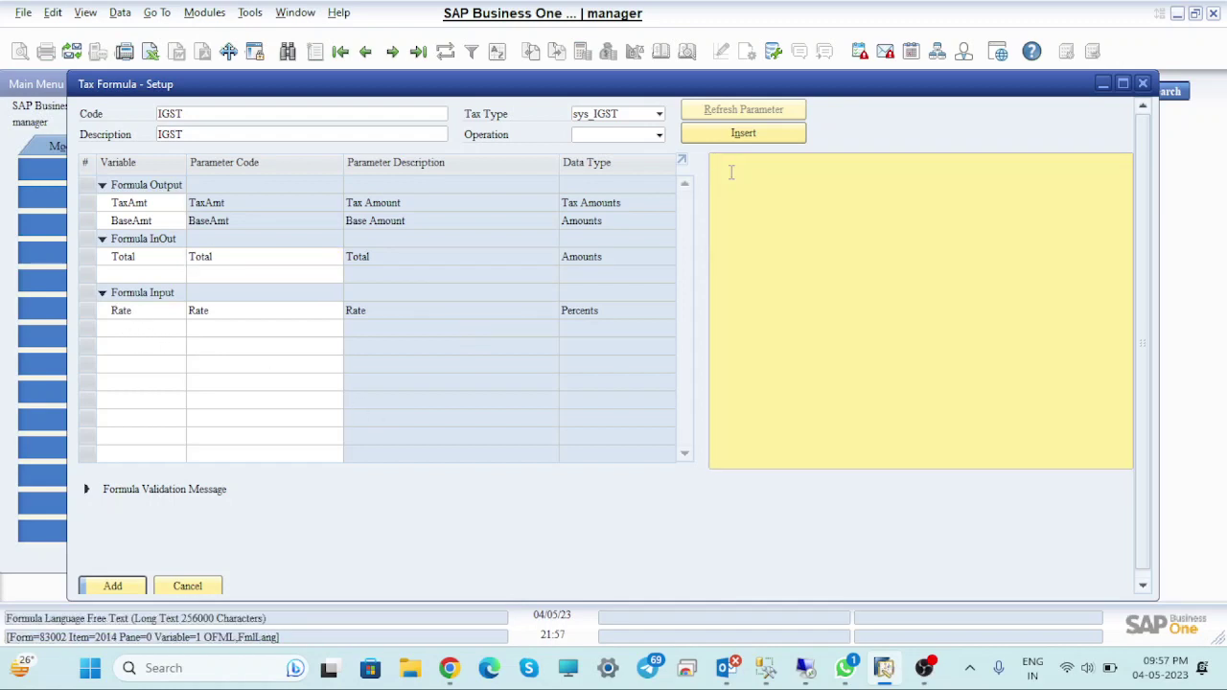
Write the formula's first line BaseAmt=Total and accept the incoming remote desktop session
double_click(86, 219)
type("=")
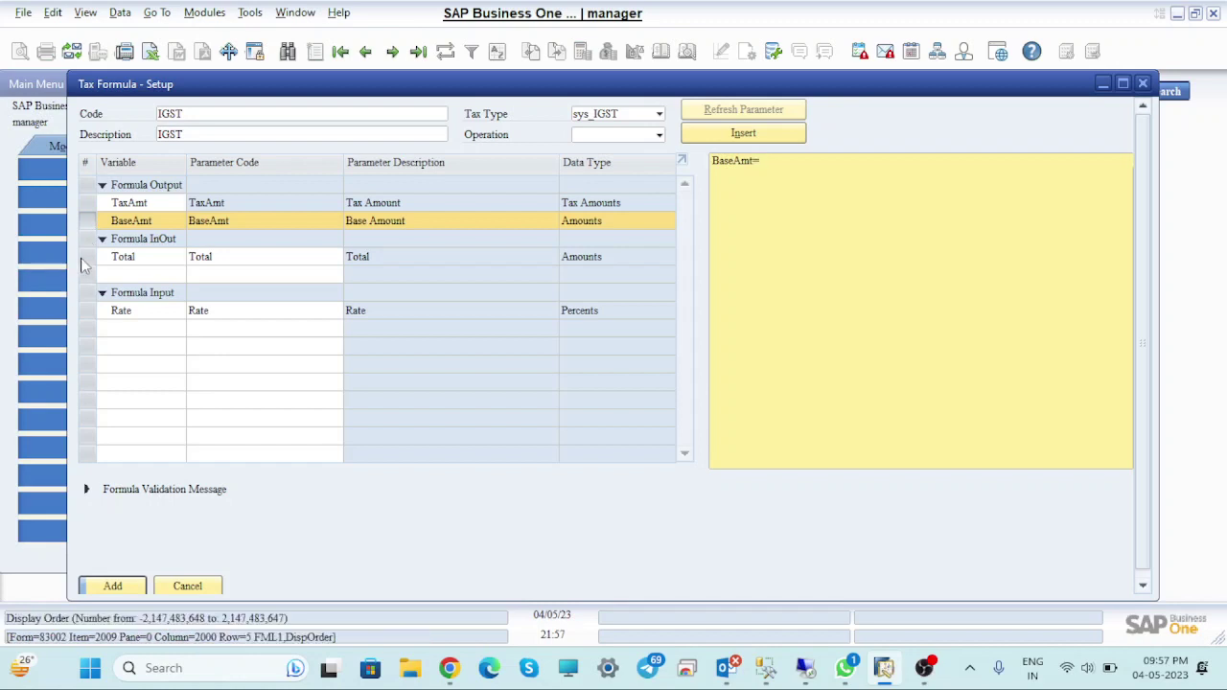
left_click(86, 266)
double_click(86, 262)
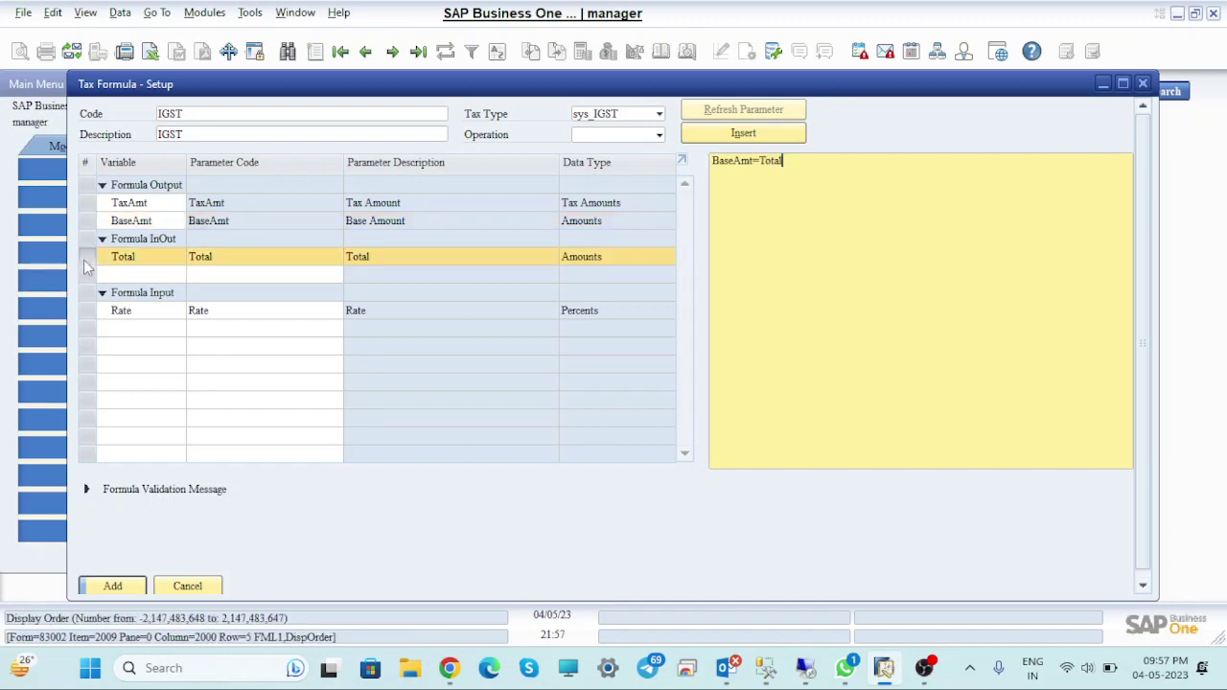
key("Return")
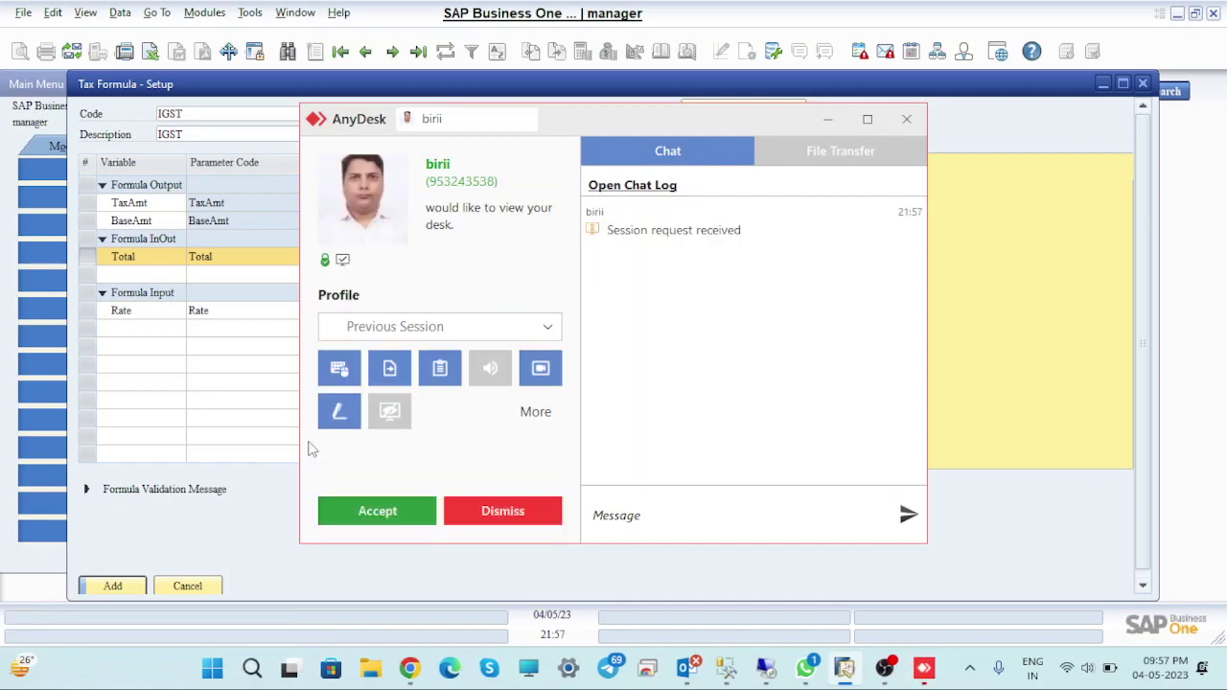
left_click(369, 510)
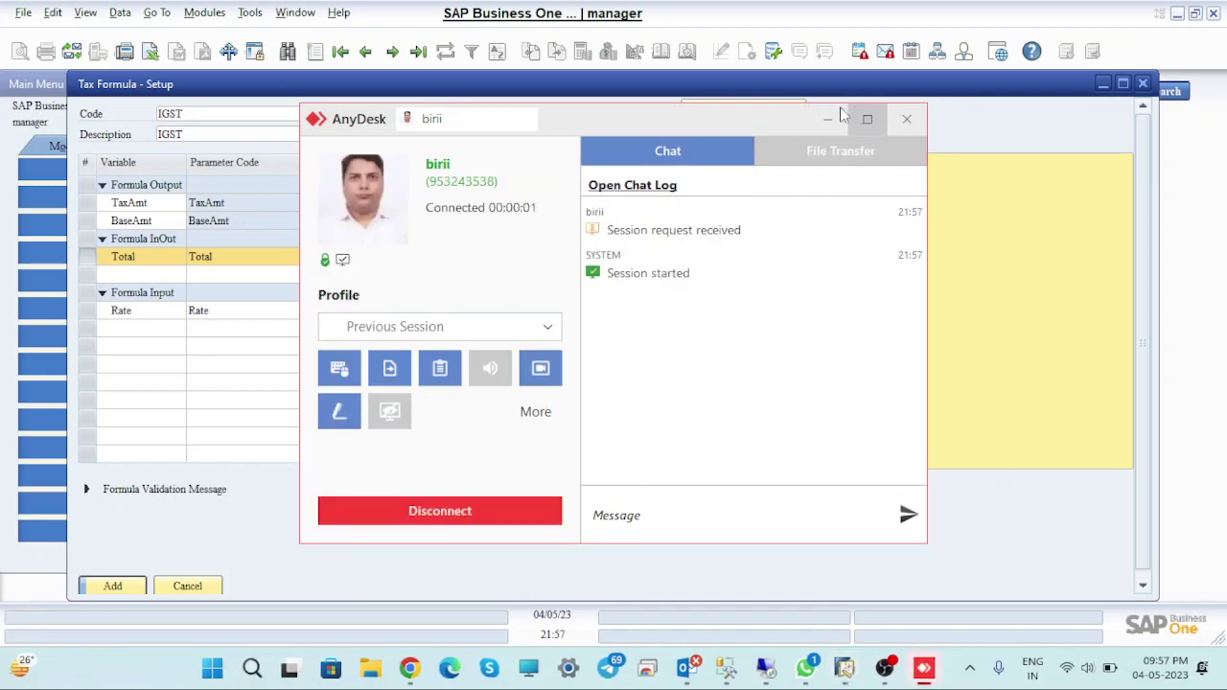
left_click(828, 119)
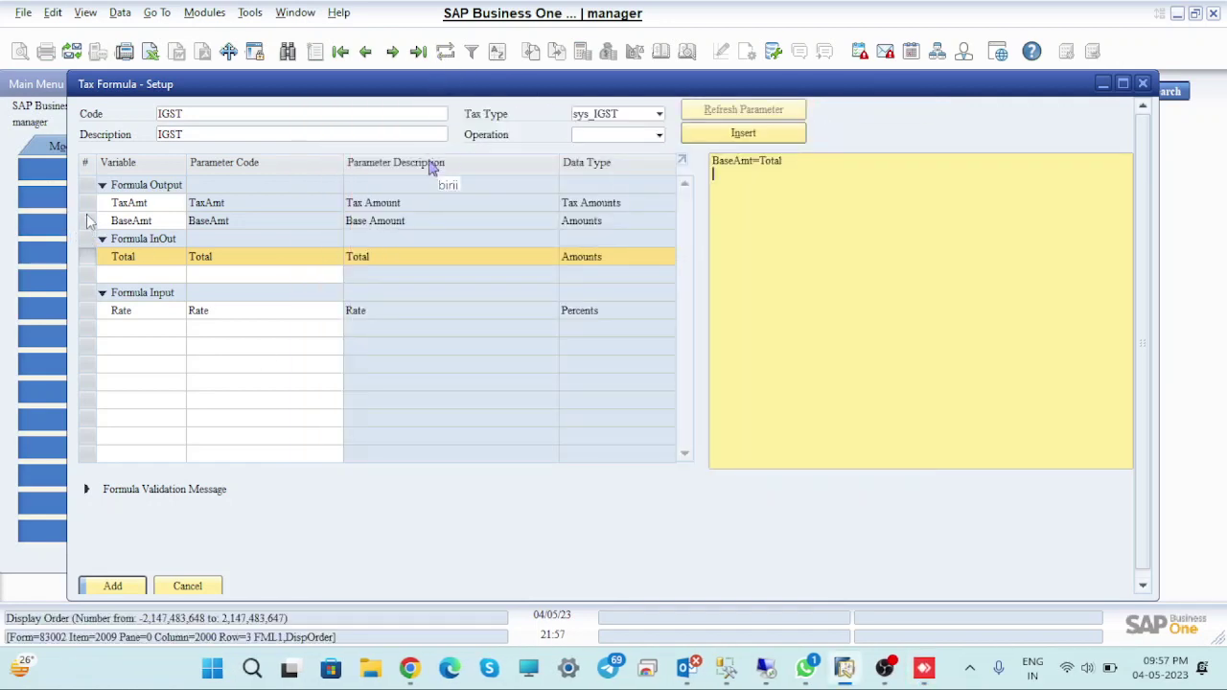
Add the line TaxAmt=BaseAmt*Rate and save the IGST formula
double_click(590, 203)
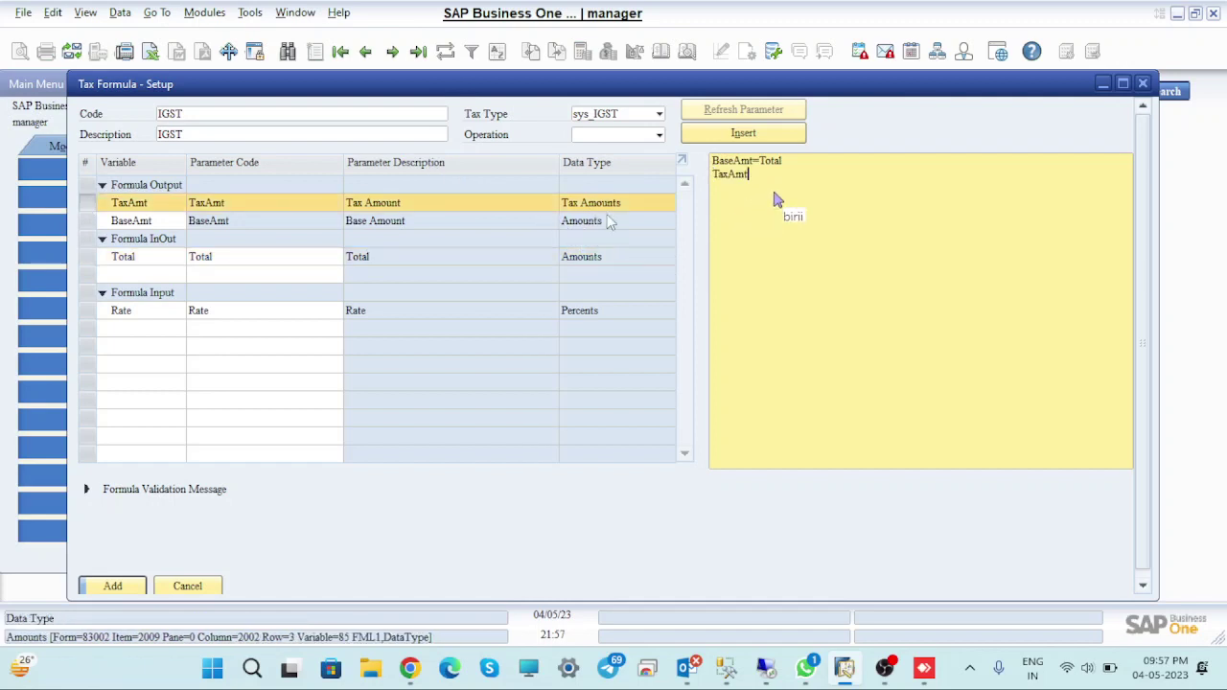
type("=")
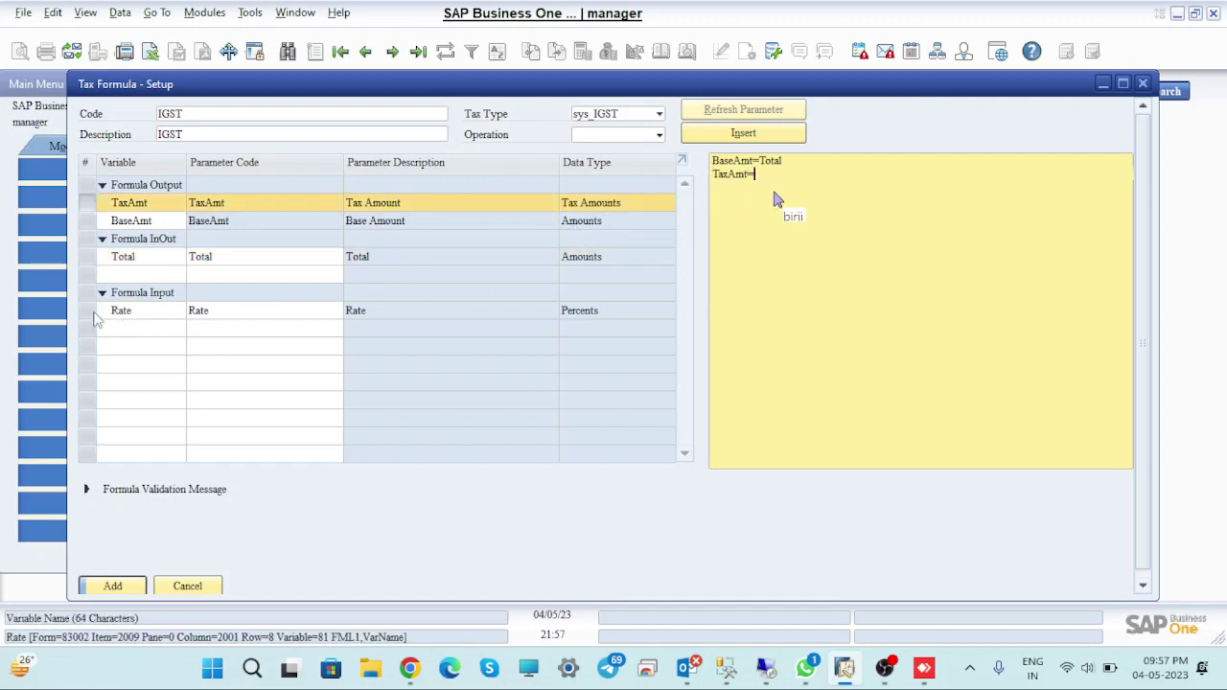
double_click(96, 222)
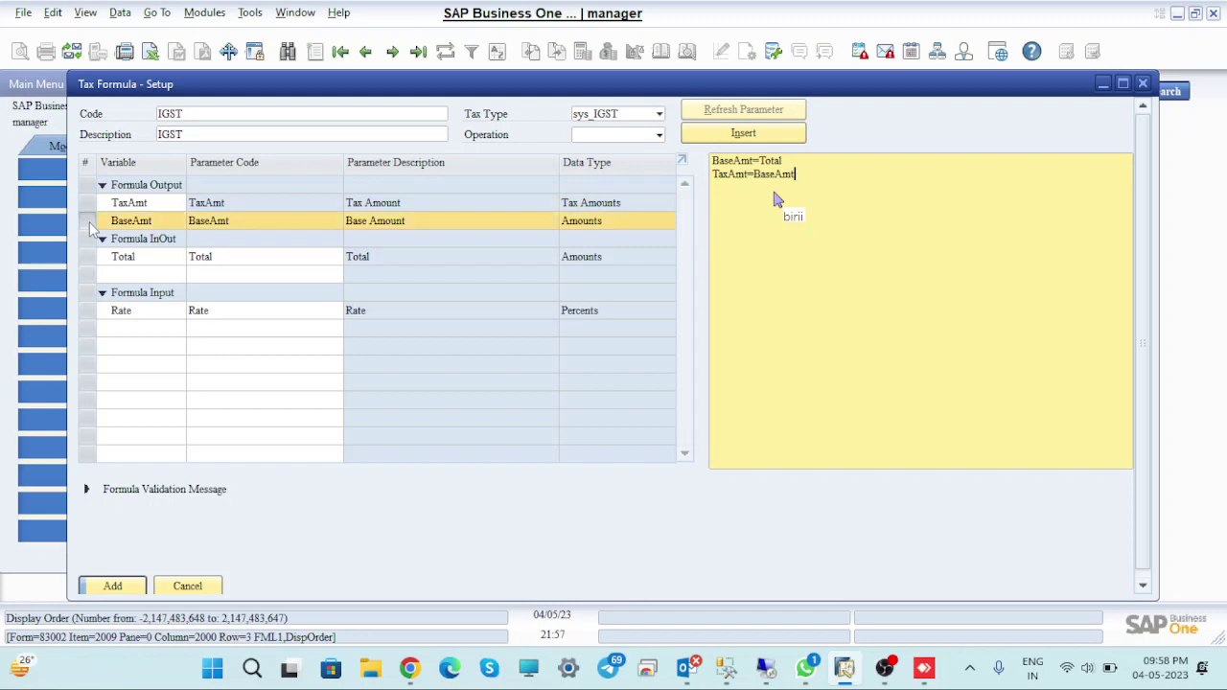
type("*")
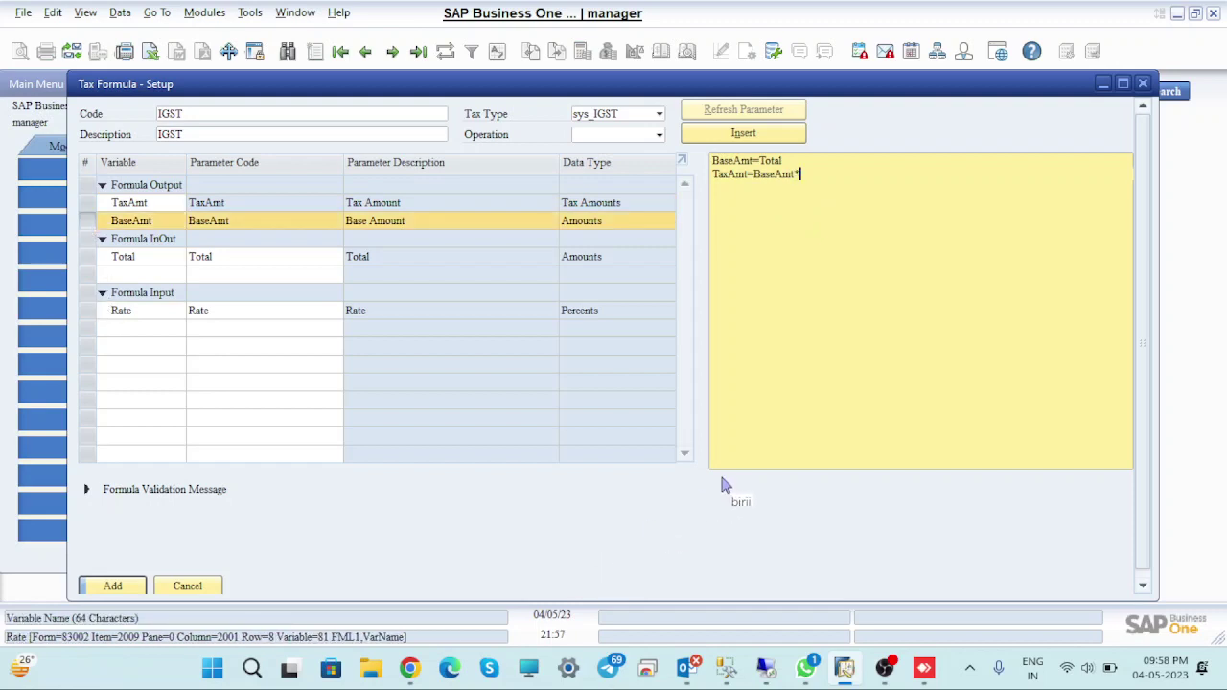
double_click(91, 319)
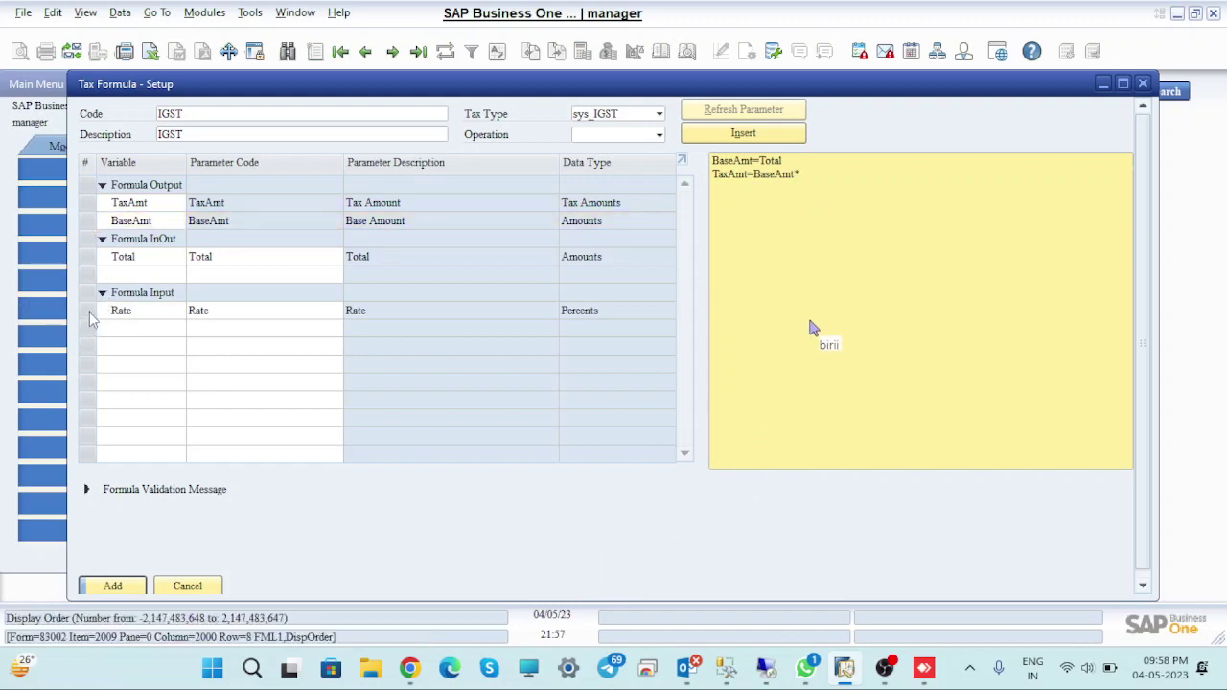
left_click(130, 594)
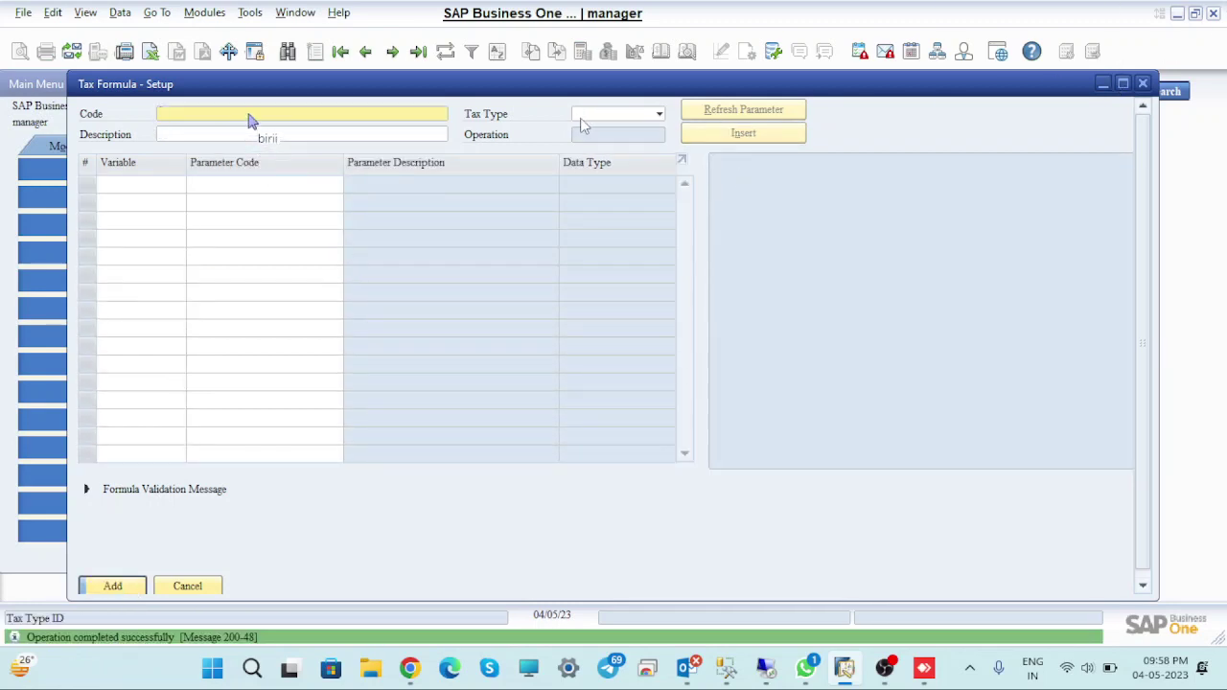
Enter SGST as the formula code and description and set tax type sys_SGST
type("SGST")
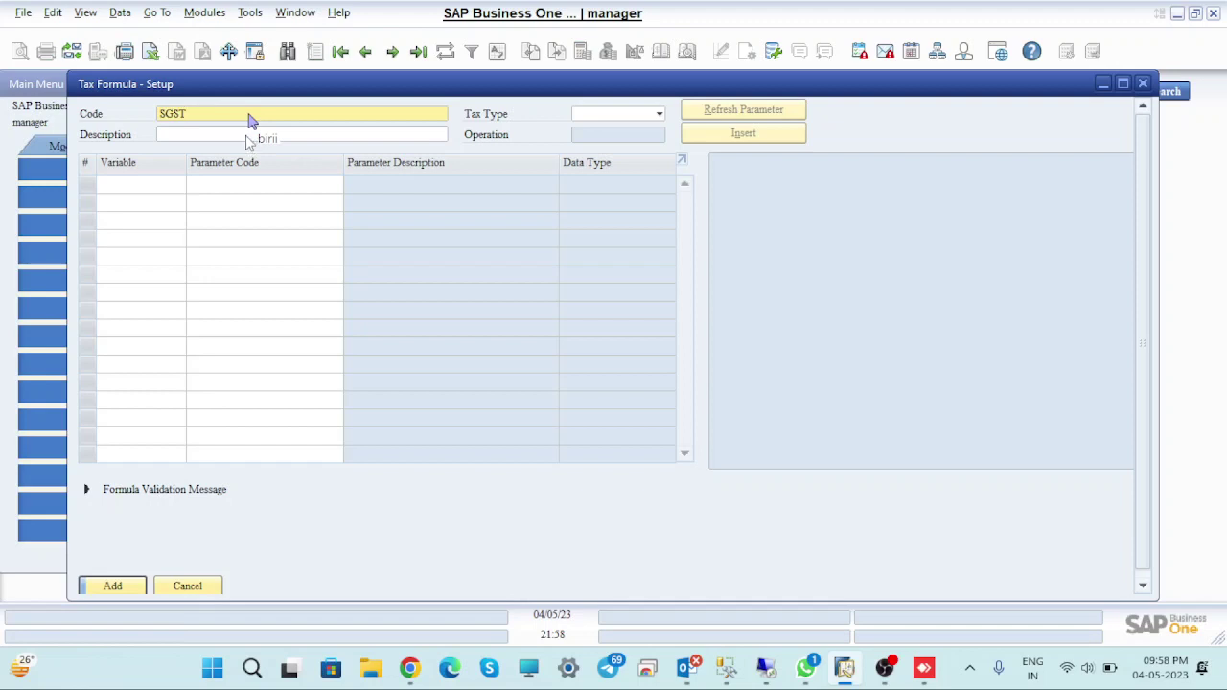
key("Tab")
type("SG")
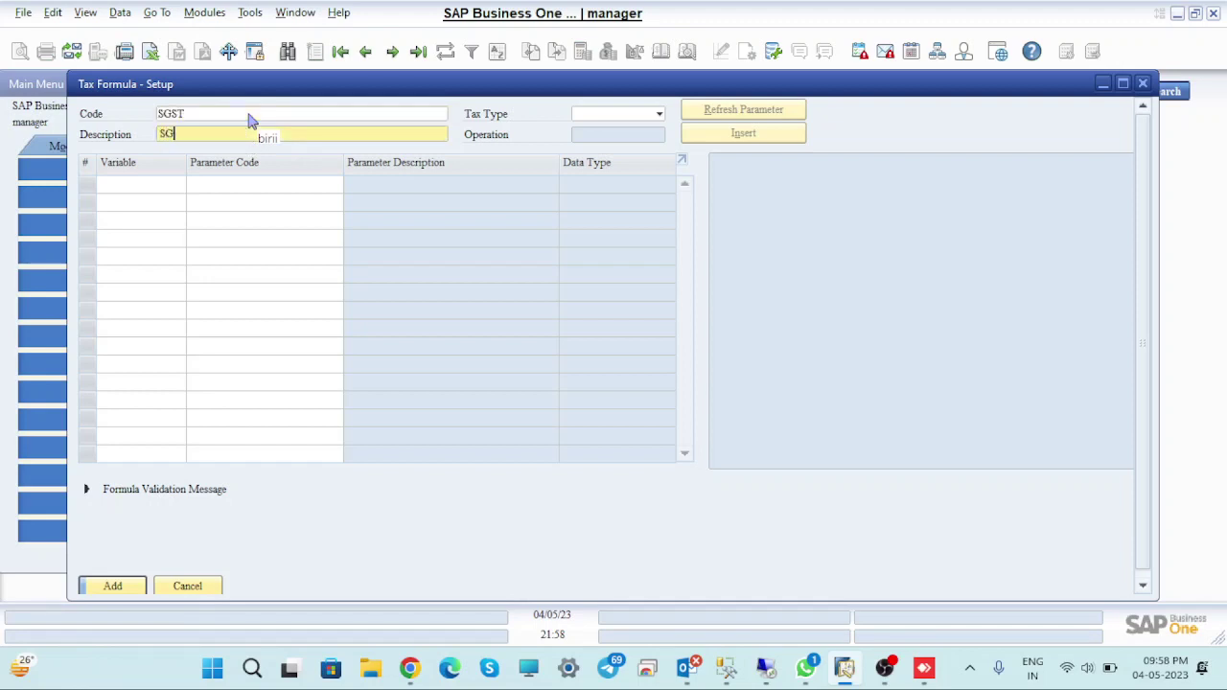
type("STY")
left_click(613, 115)
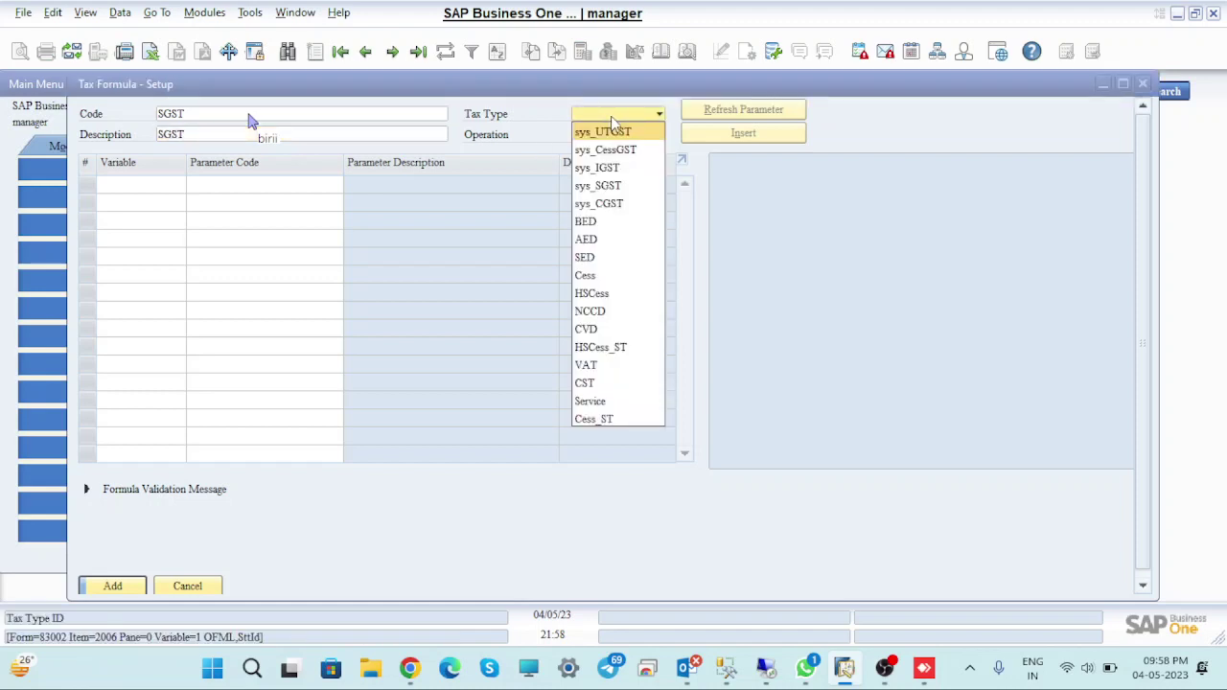
left_click(626, 186)
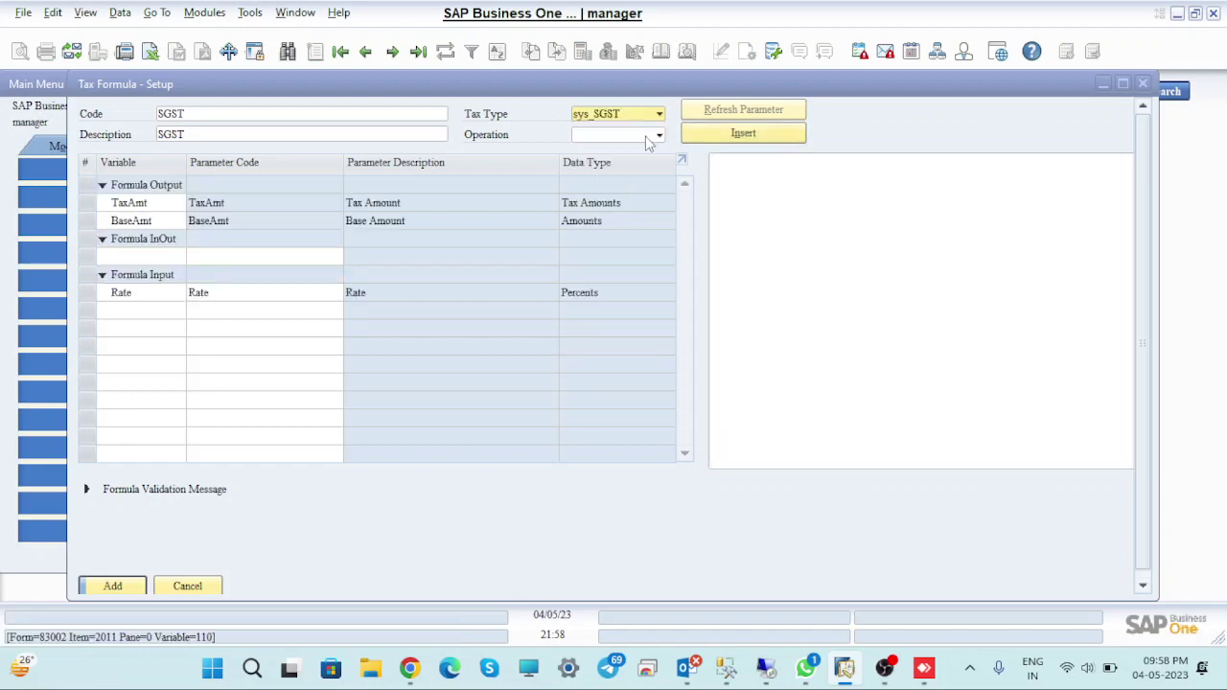
left_click(657, 136)
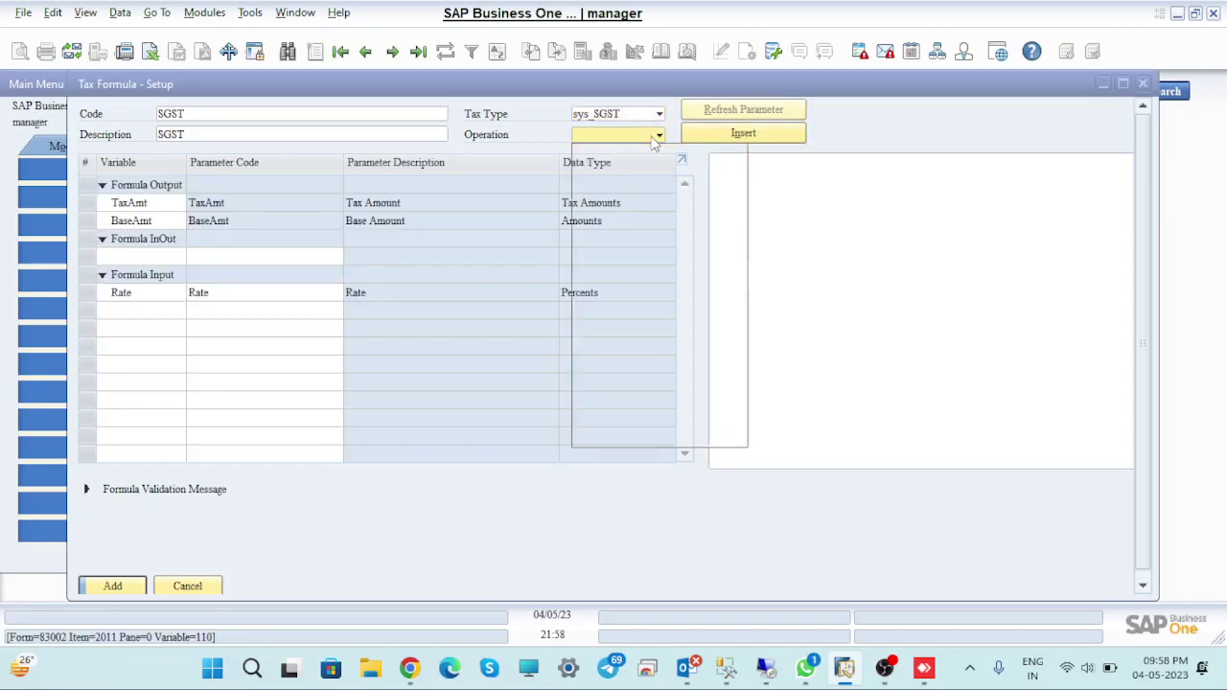
left_click(551, 153)
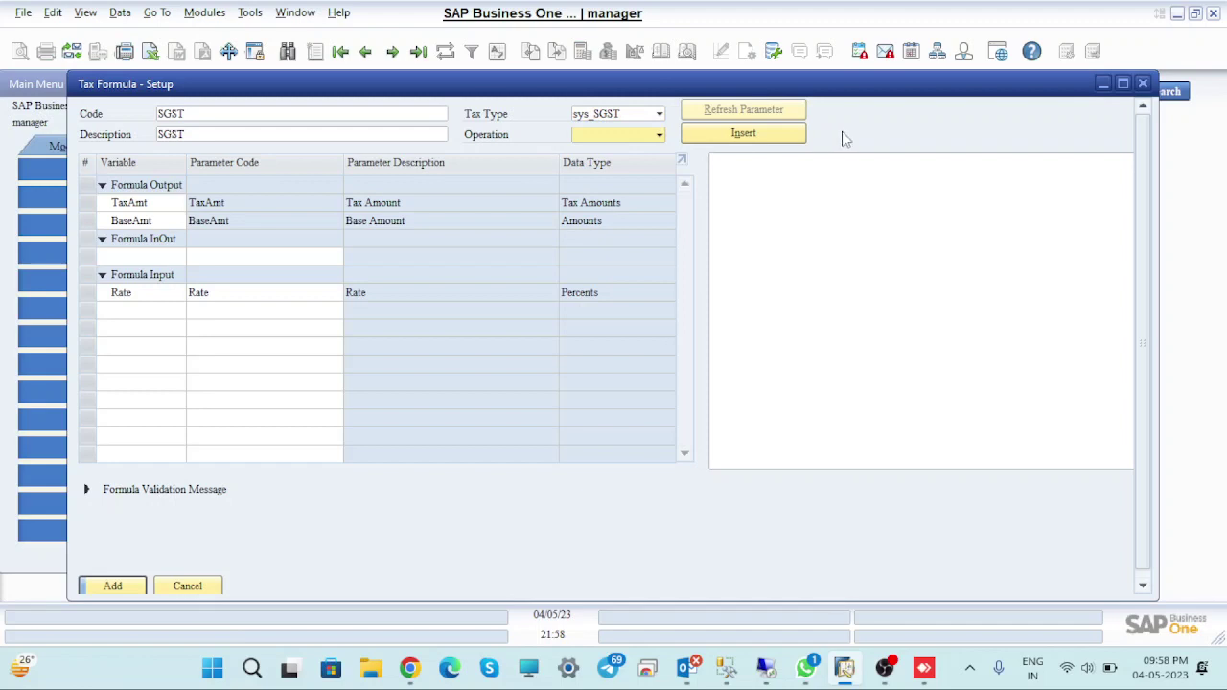
Choose Total from the tax parameter list as the InOut parameter
left_click(139, 255)
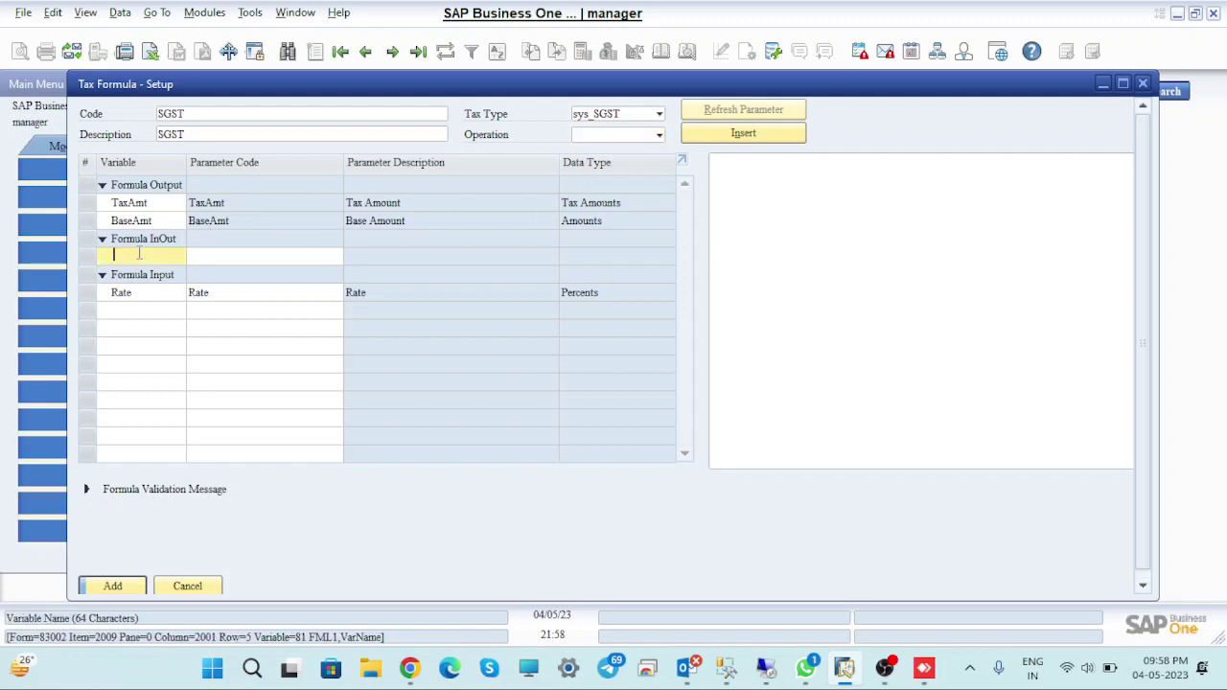
key("Tab")
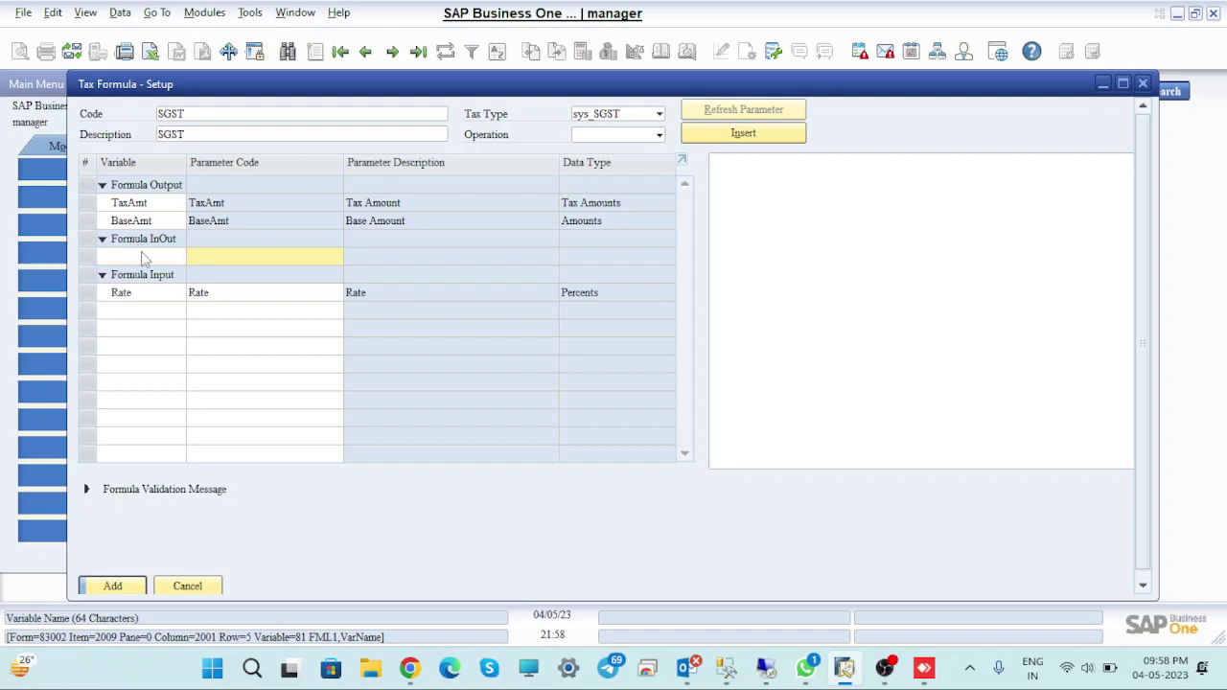
key("Tab")
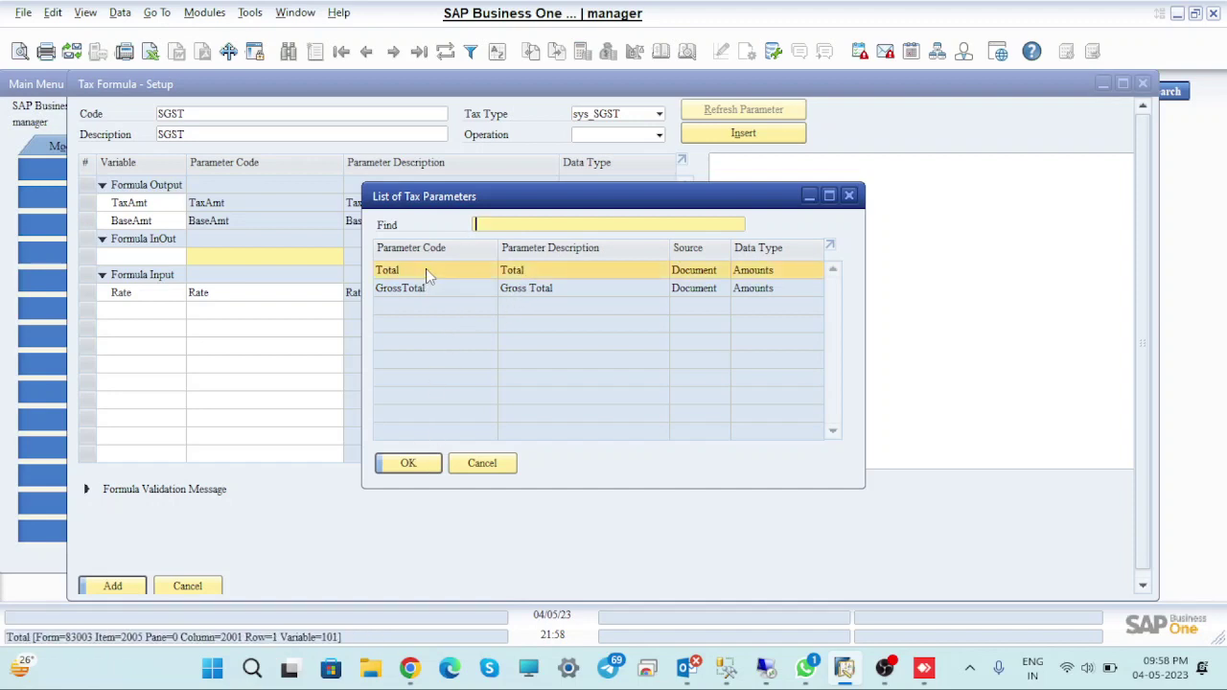
left_click(408, 463)
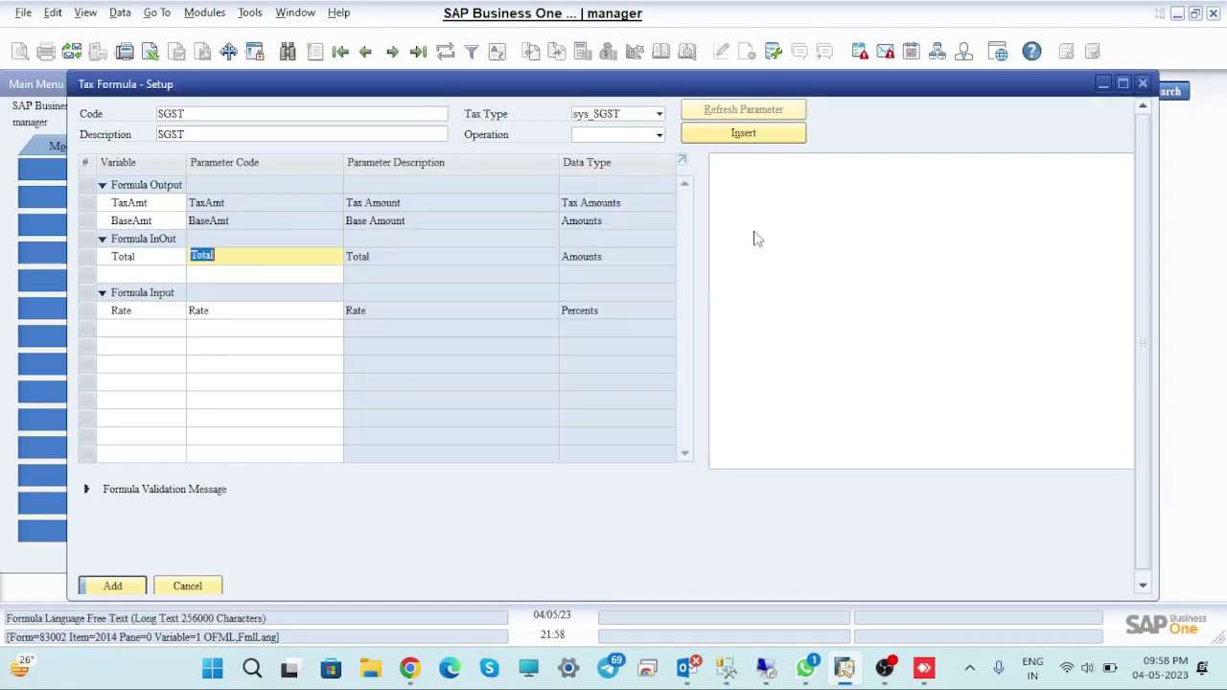
Write the formula's first line BaseAmt=Total from the parameter list
left_click(753, 233)
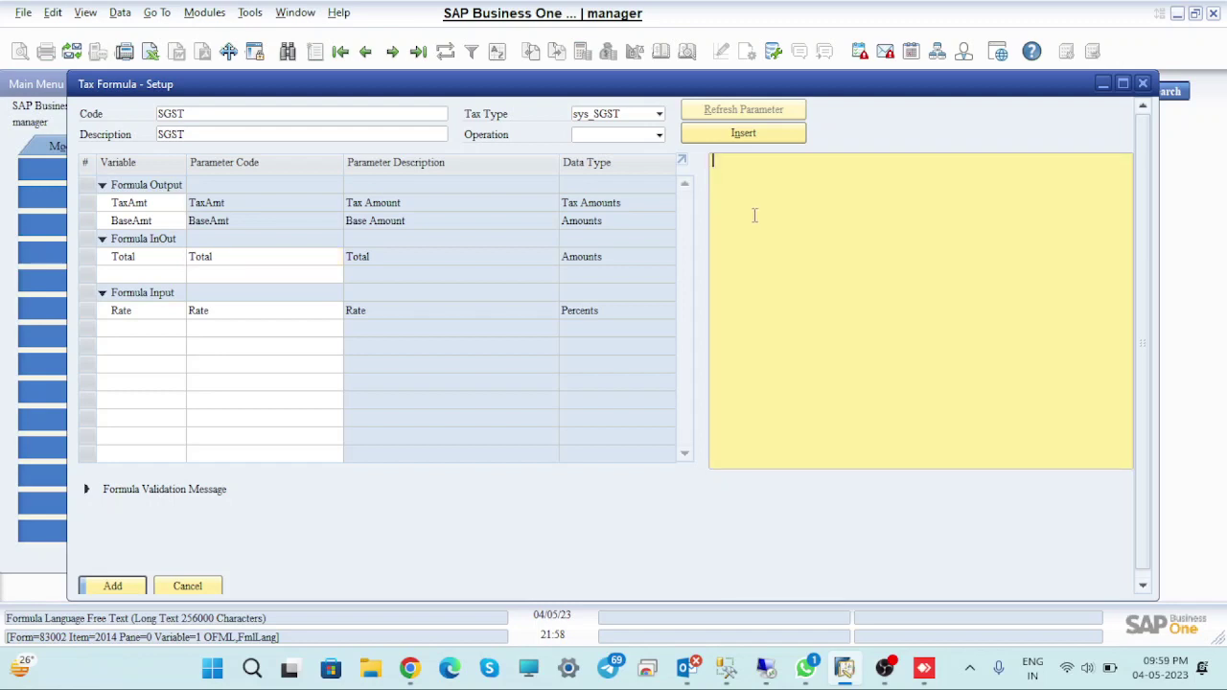
type("Total")
key("BackSpace")
key("BackSpace")
key("BackSpace")
key("BackSpace")
key("BackSpace")
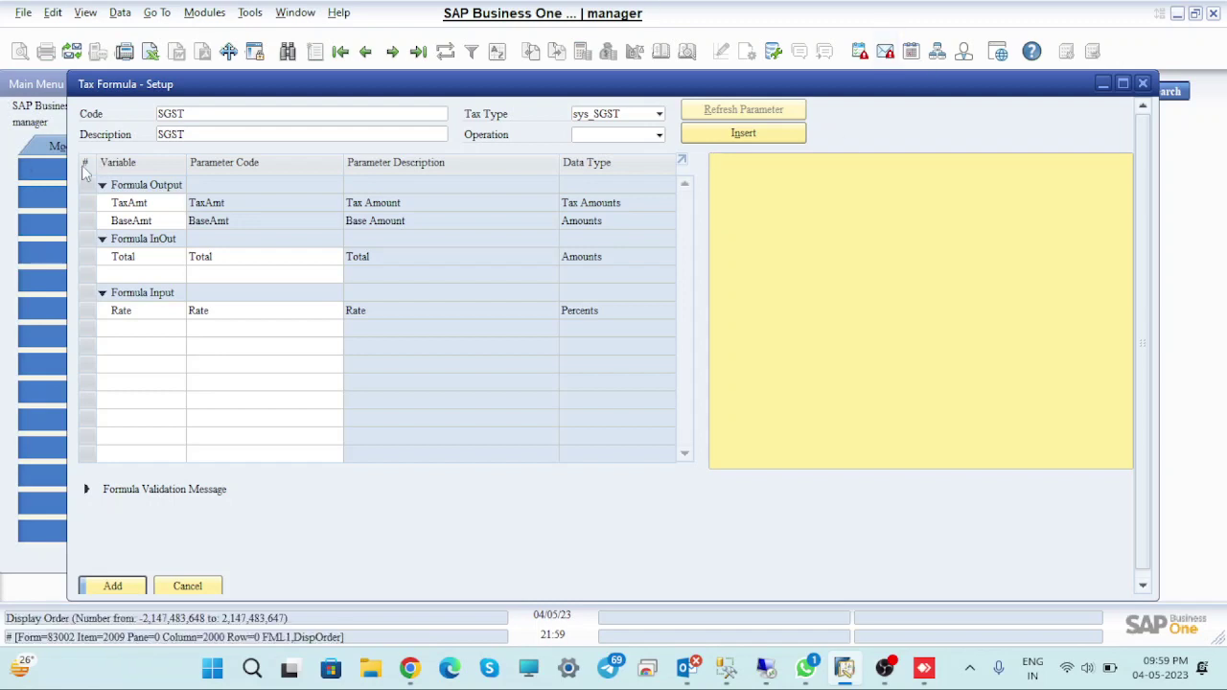
mouse_move(87, 221)
left_mouse_down()
mouse_move(777, 235)
mouse_move(177, 273)
mouse_move(142, 222)
mouse_move(86, 221)
left_mouse_up()
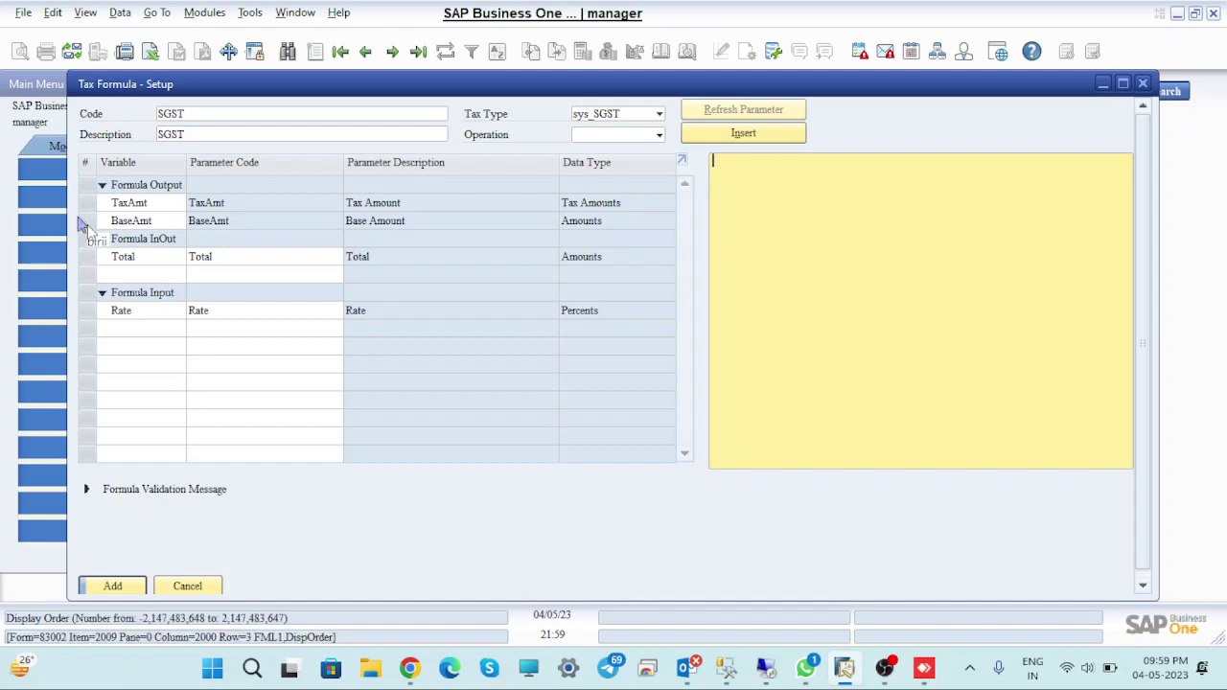
double_click(84, 222)
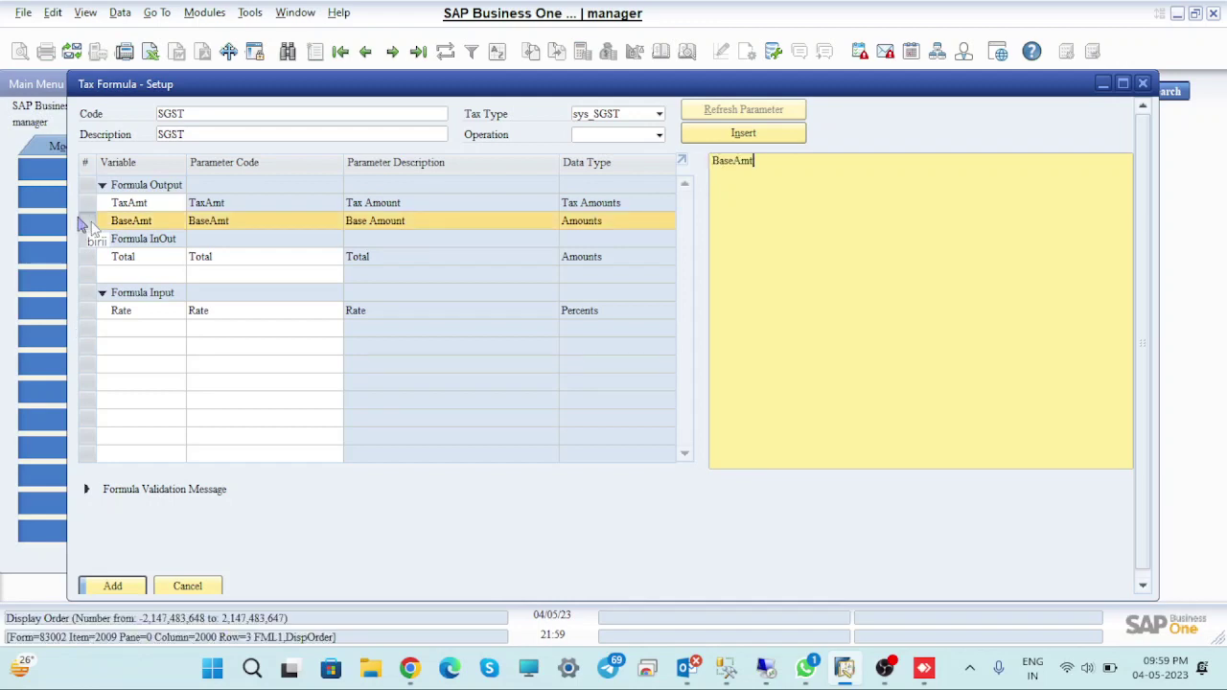
type("=")
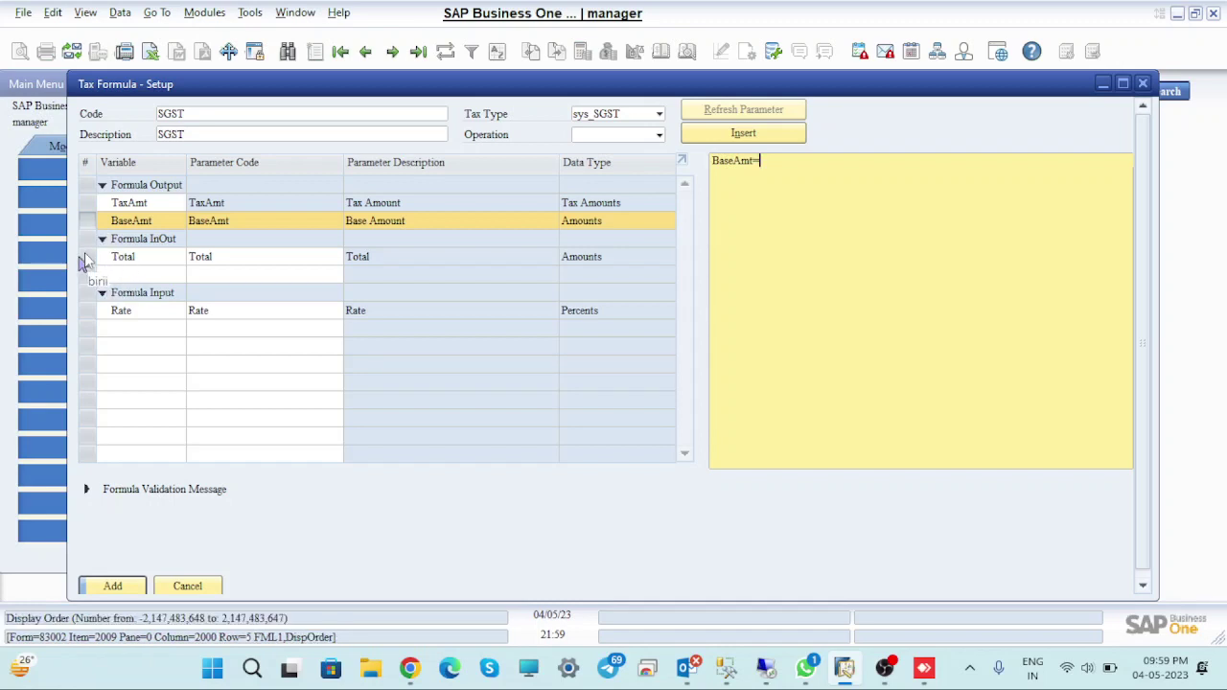
double_click(84, 257)
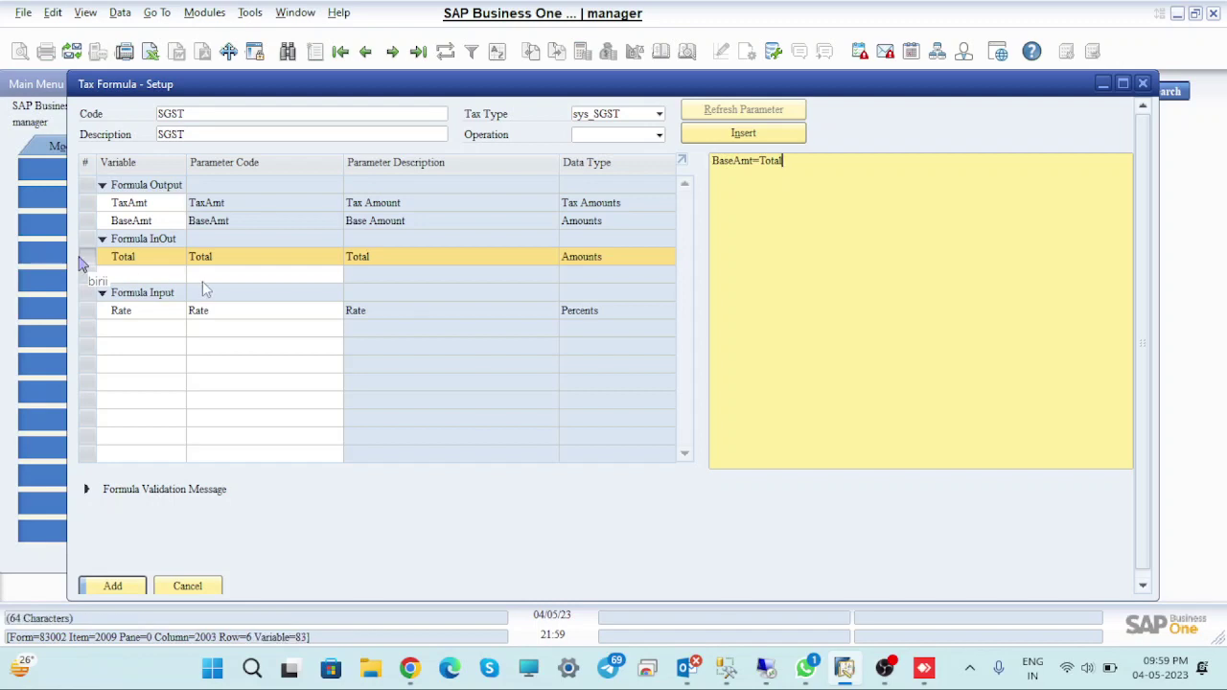
key("Return")
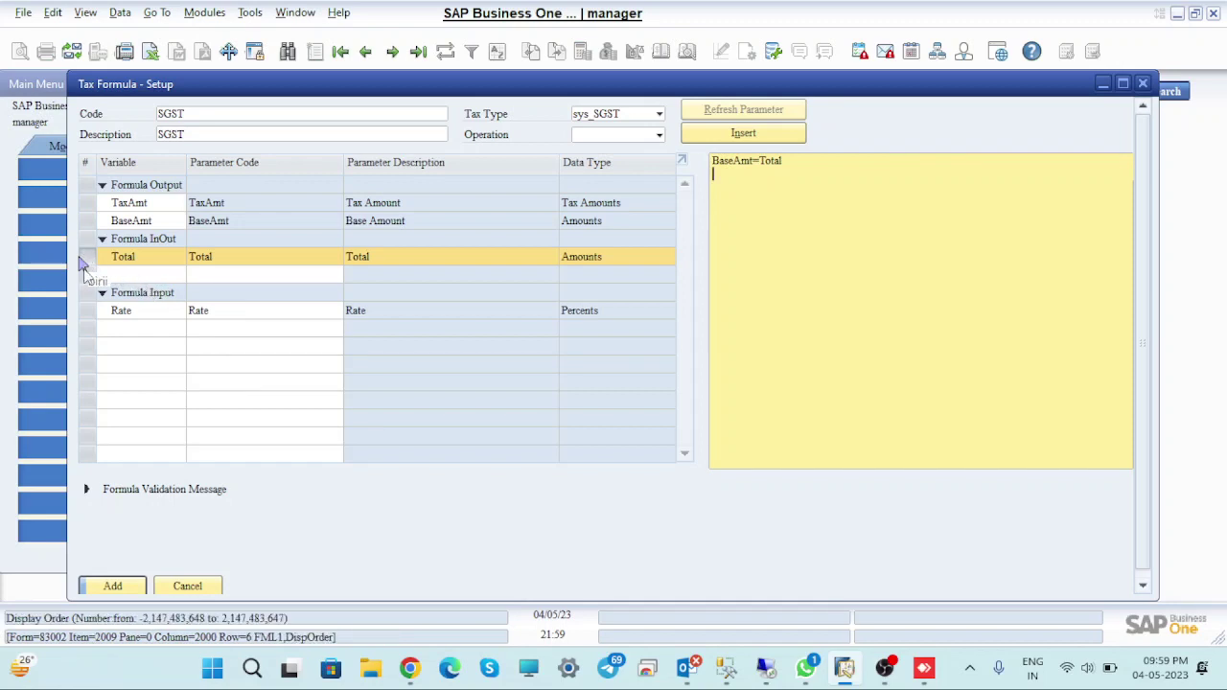
Add the line TaxAmt=BaseAmt*Rate and save the SGST formula
double_click(88, 209)
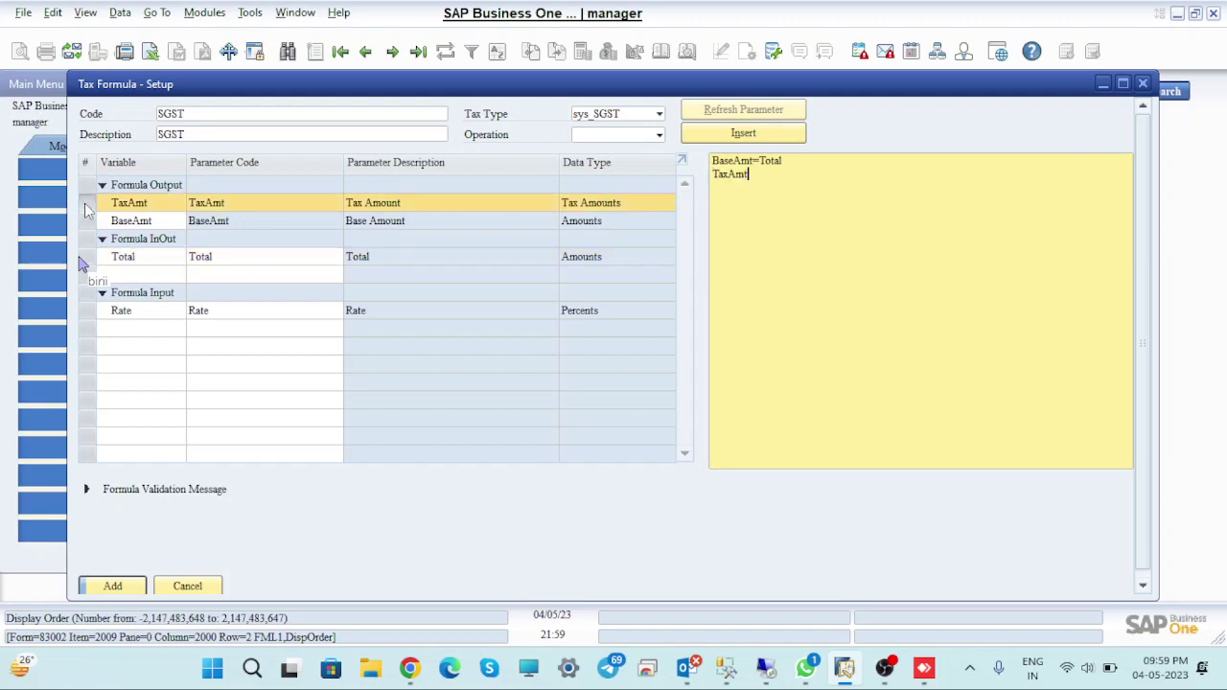
type("=")
double_click(88, 227)
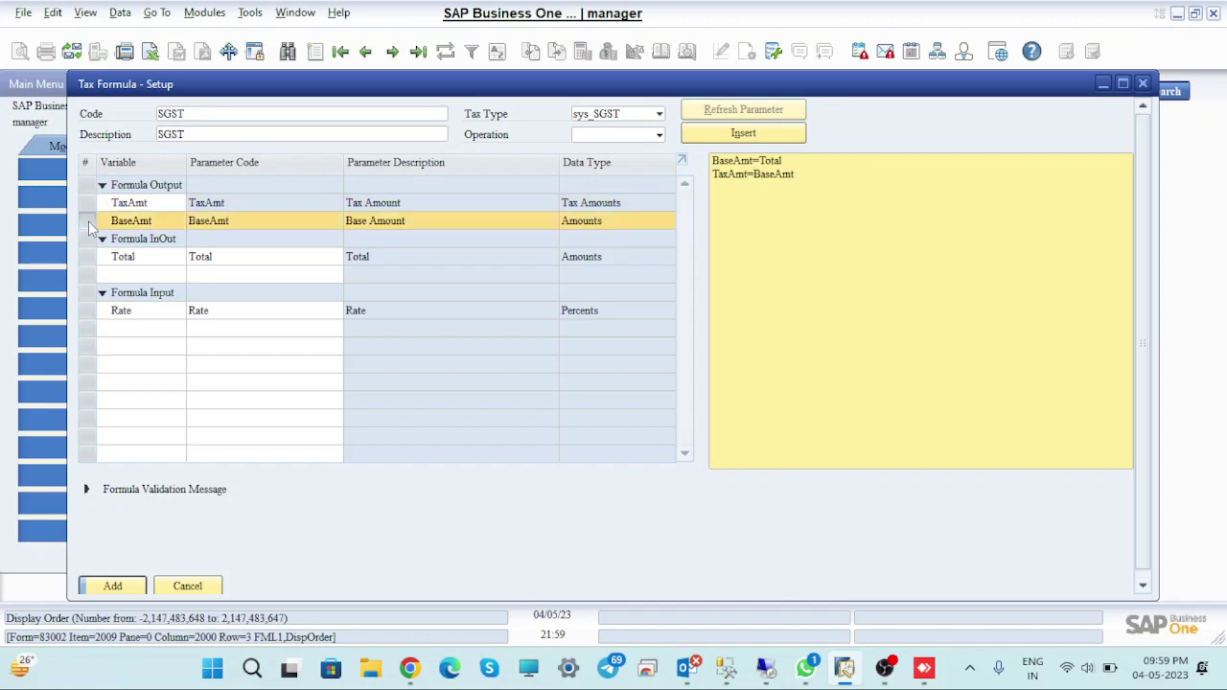
type("*")
double_click(84, 316)
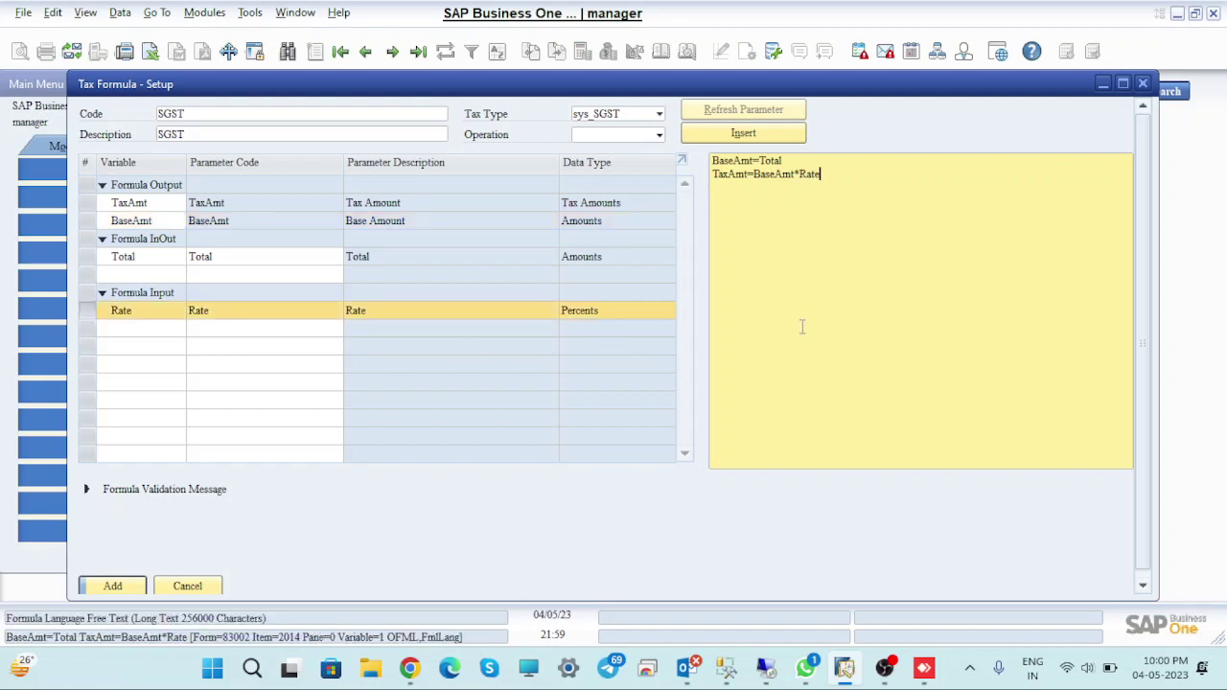
left_click(101, 586)
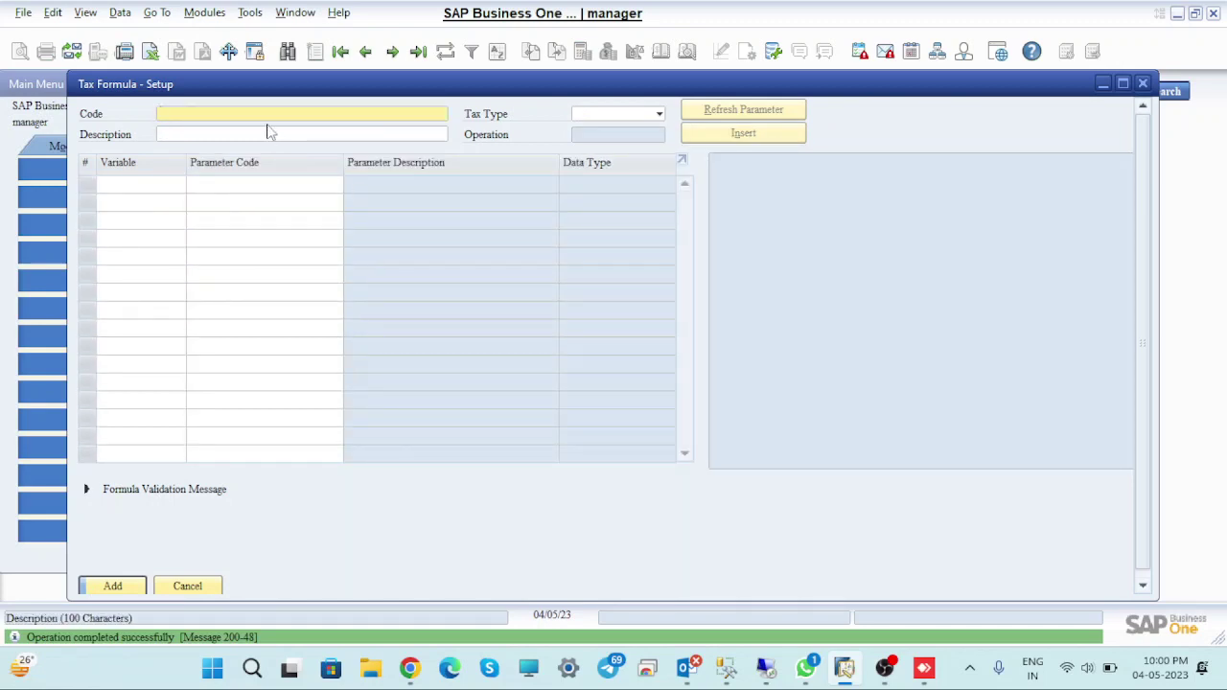
Enter CGST as the new formula's code and description and choose tax type sys_CGST
type("c")
key("BackSpace")
type("CGST")
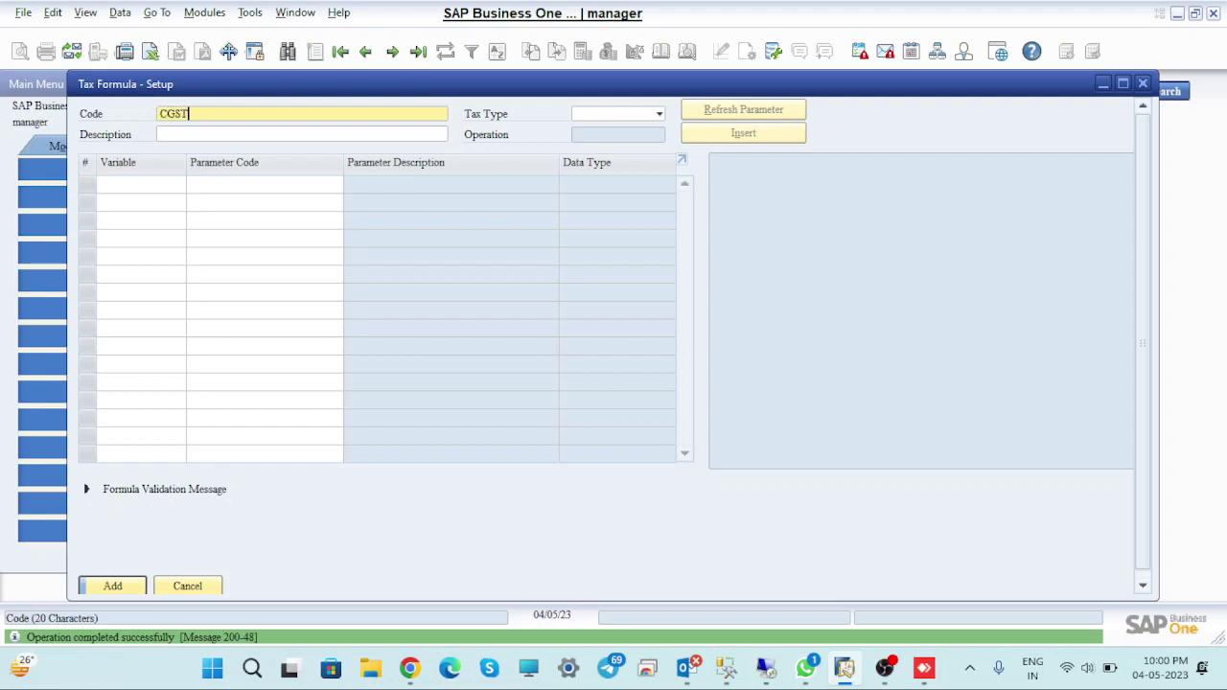
left_click(219, 134)
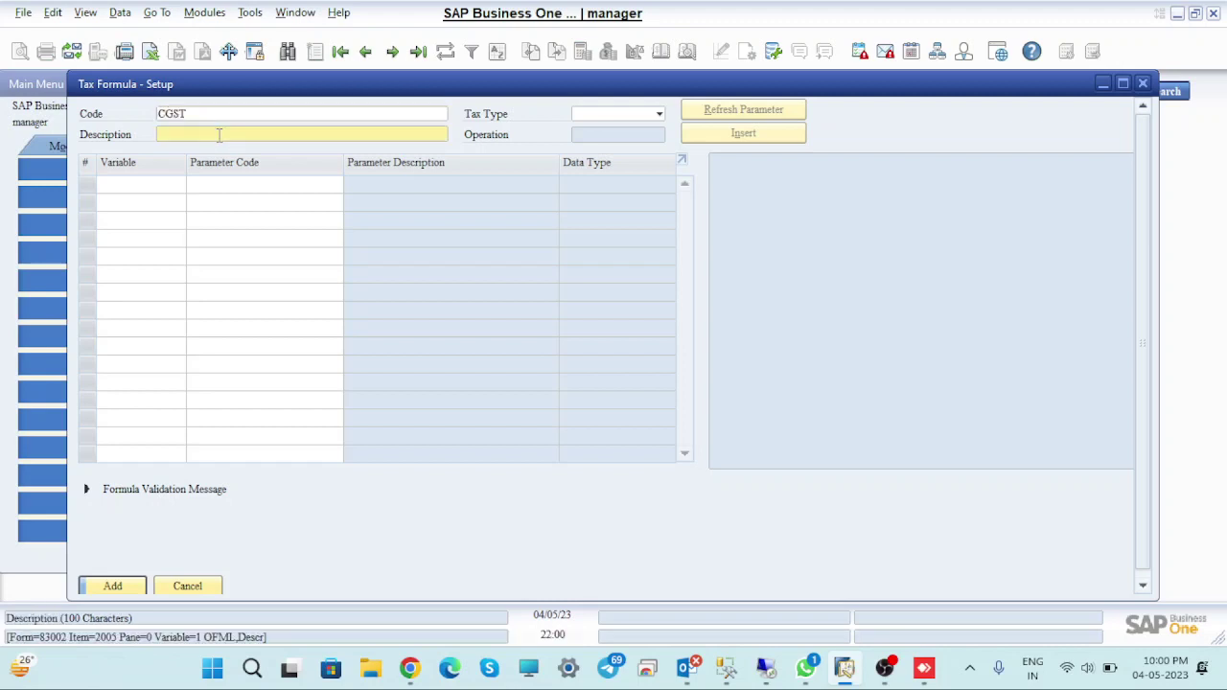
type("CGST")
left_click(660, 114)
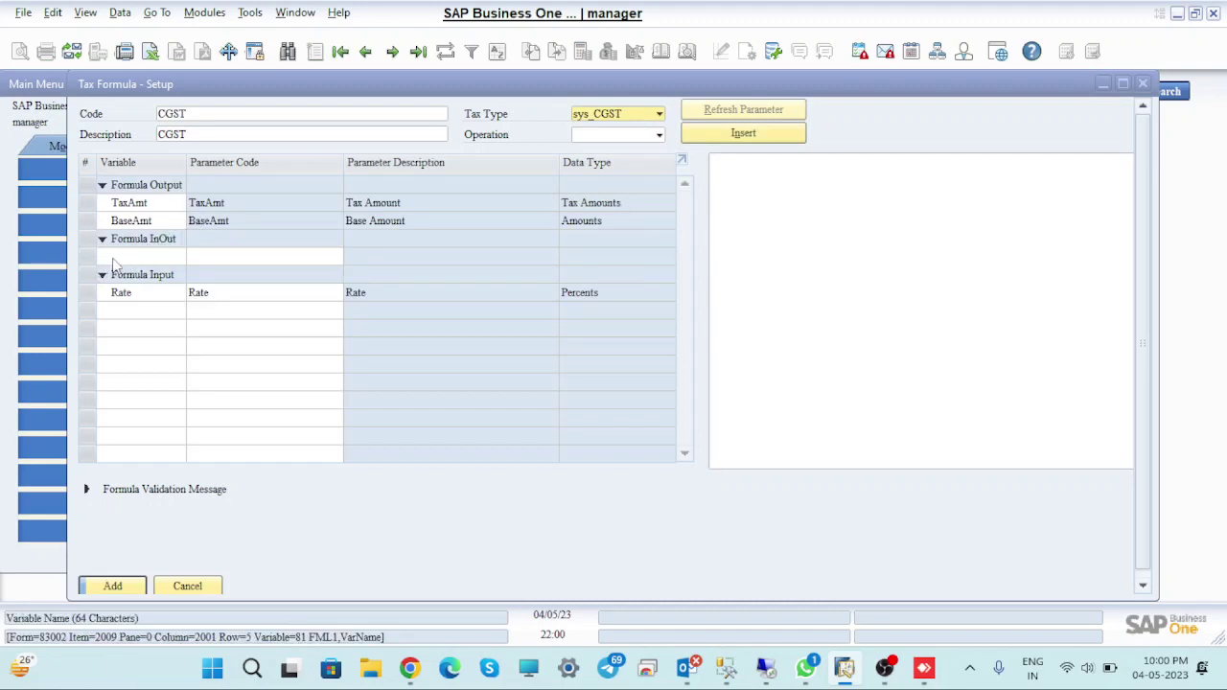
Add Total as the formula's InOut parameter
left_click(116, 256)
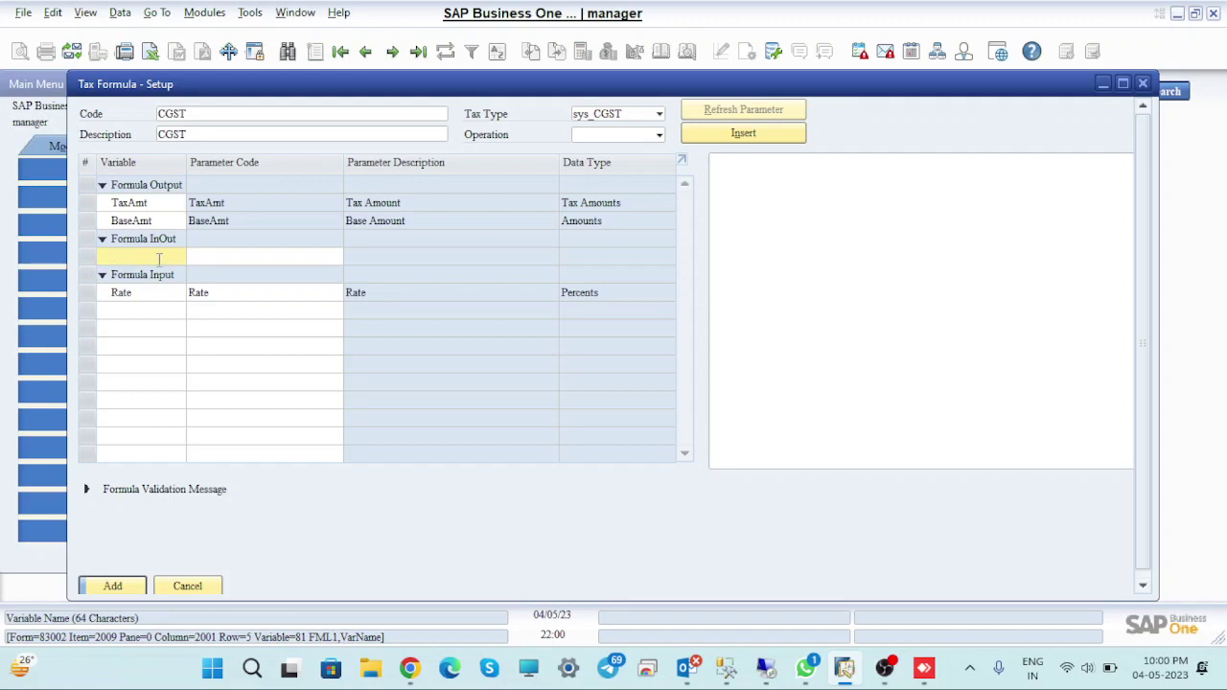
left_click(227, 257)
key("Tab")
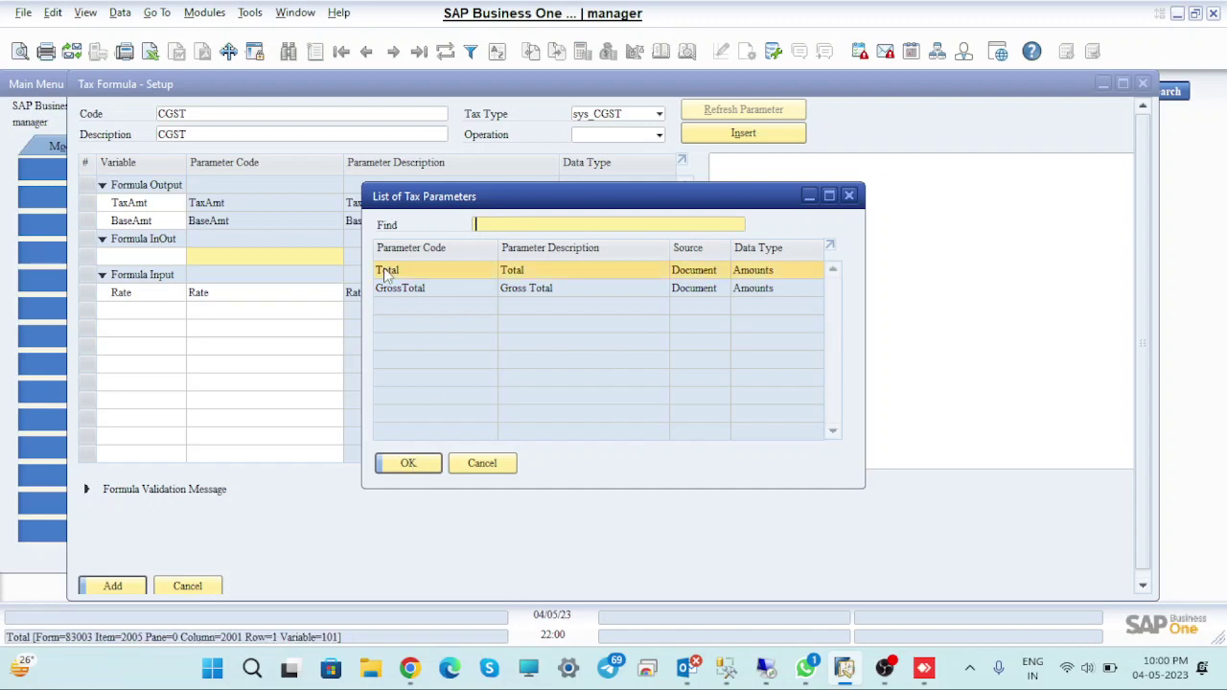
left_click(419, 465)
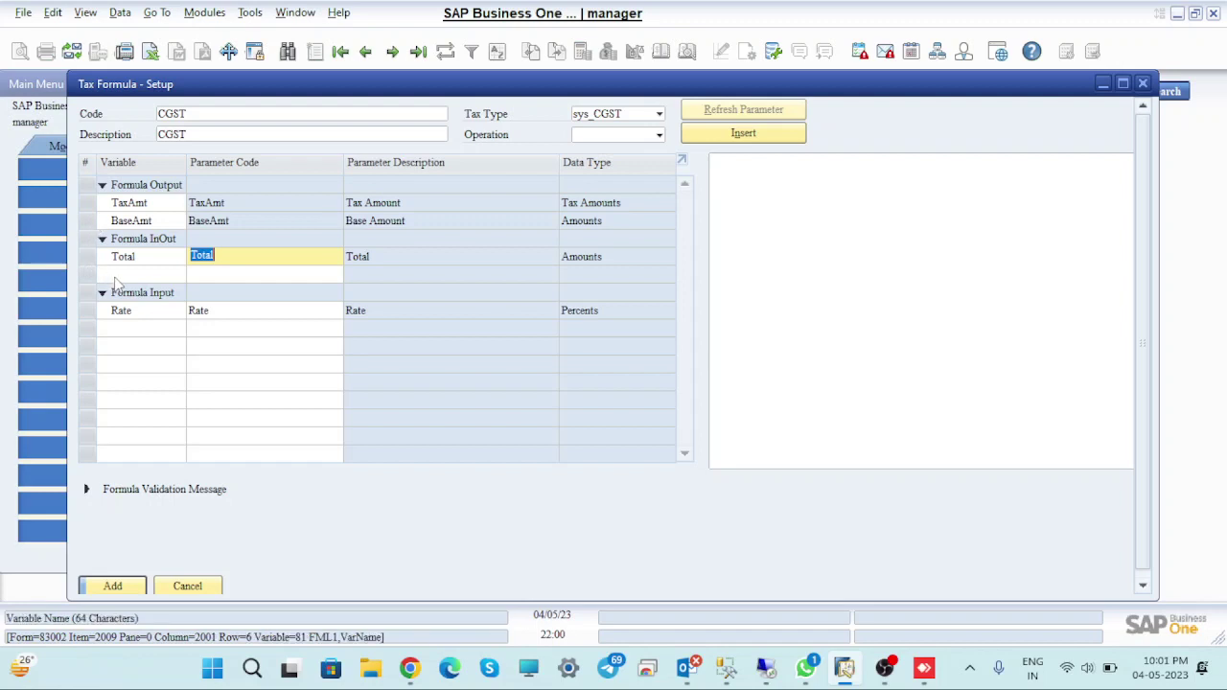
Write the formula's first line BaseAmt=Total
left_click(115, 278)
left_click(830, 298)
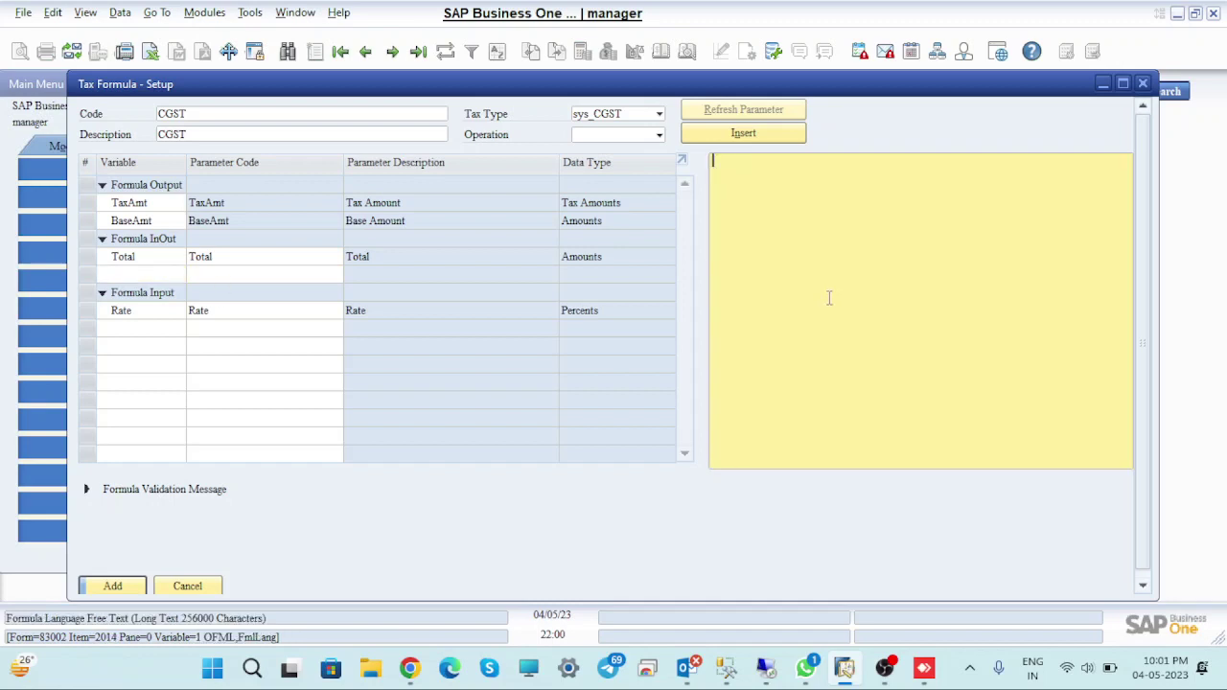
double_click(89, 226)
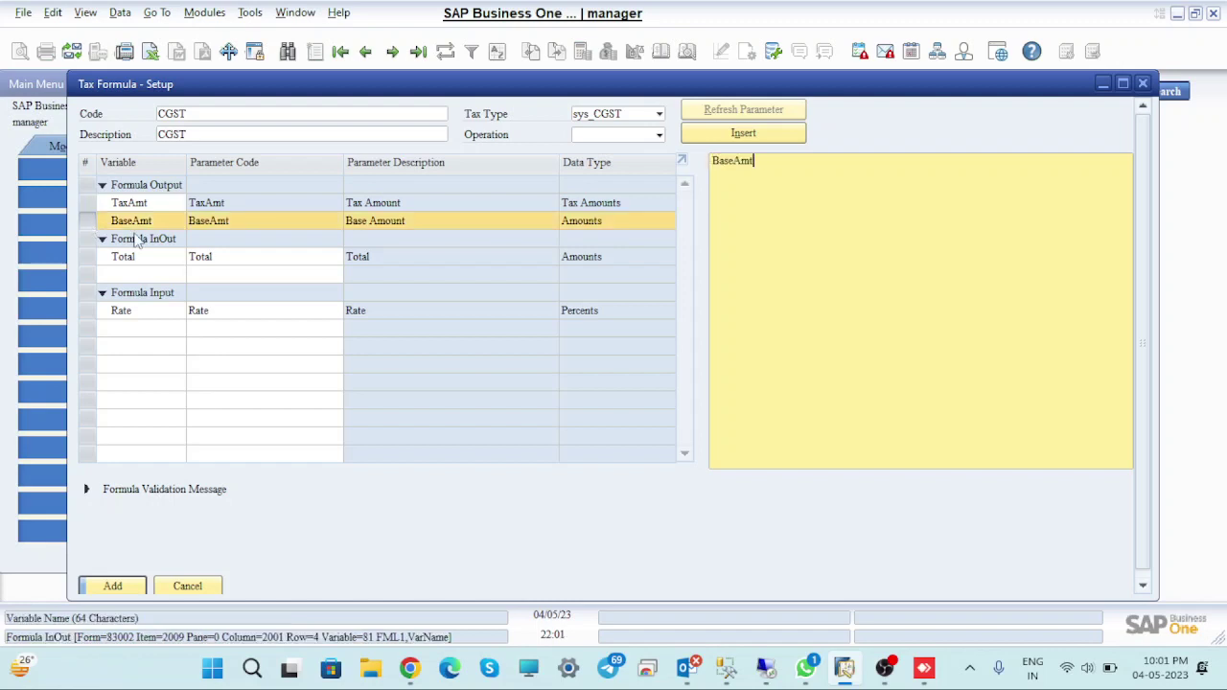
type("=")
double_click(89, 260)
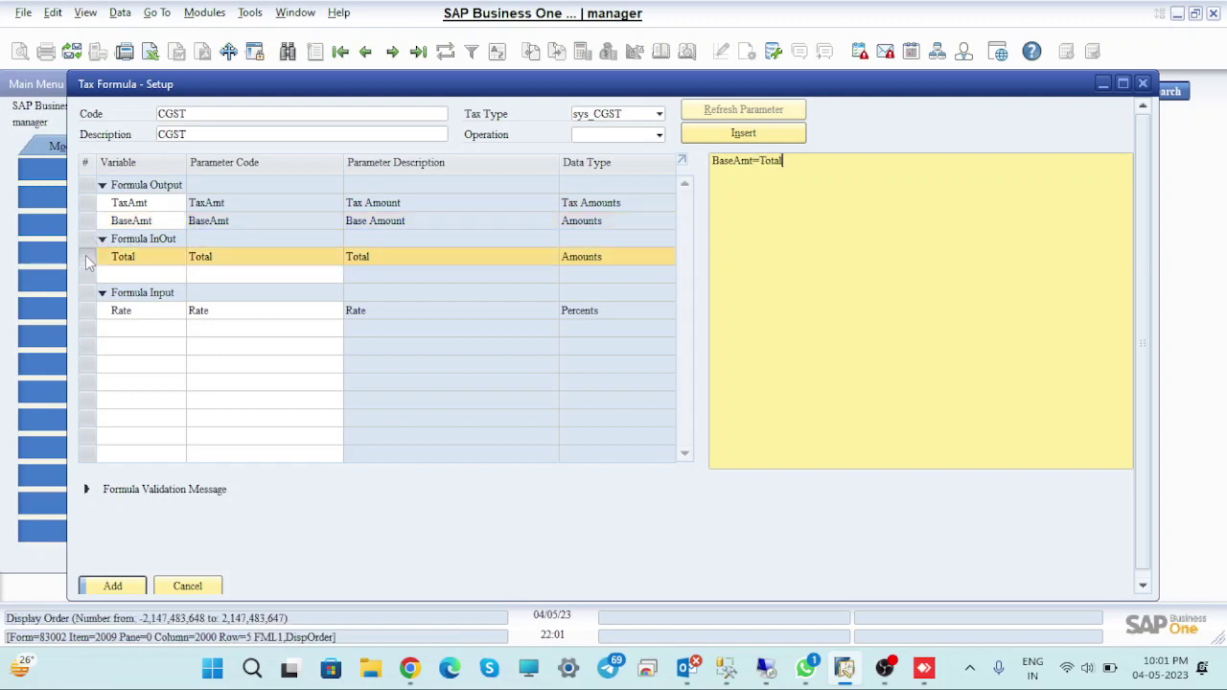
left_click(714, 263)
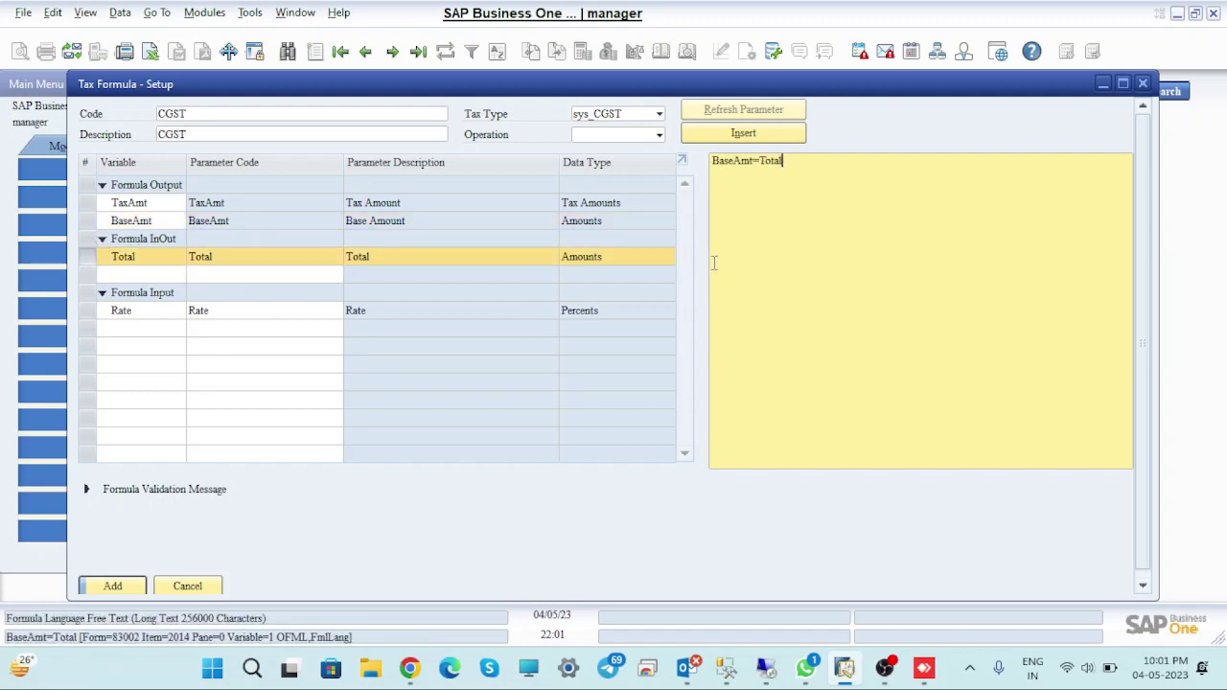
key("Return")
Add TaxAmt=BaseAmt*Rate, save the CGST formula, and close Tax Formula setup
double_click(87, 203)
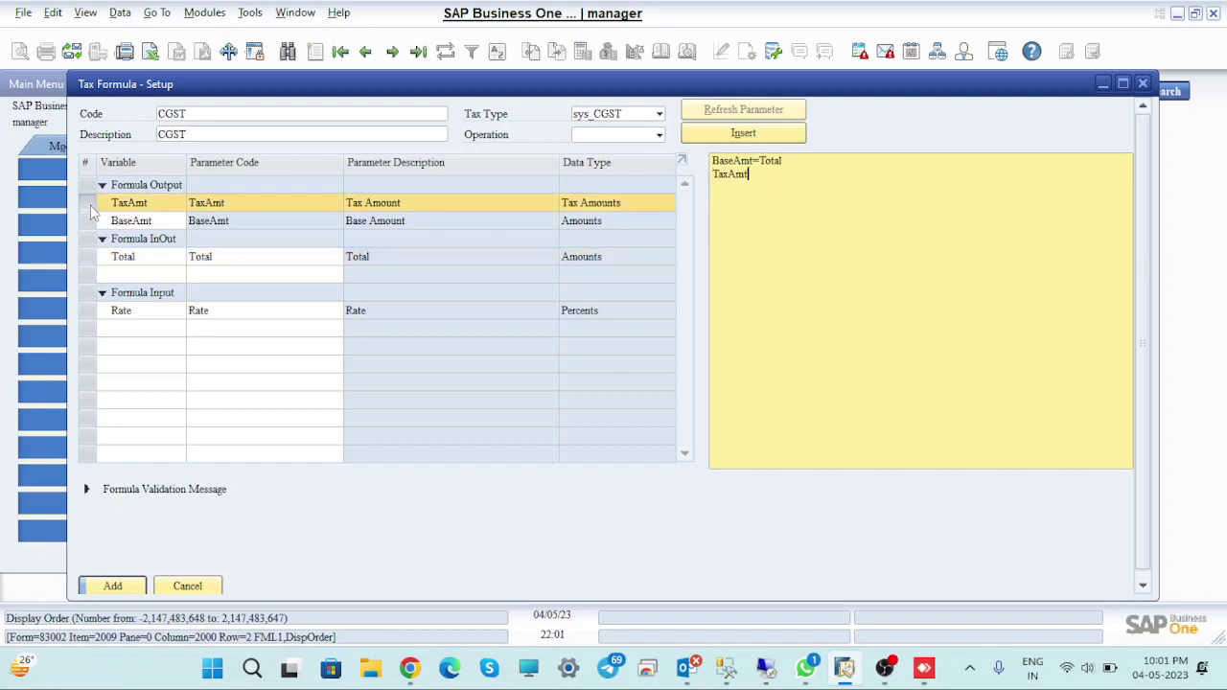
type("=")
double_click(88, 222)
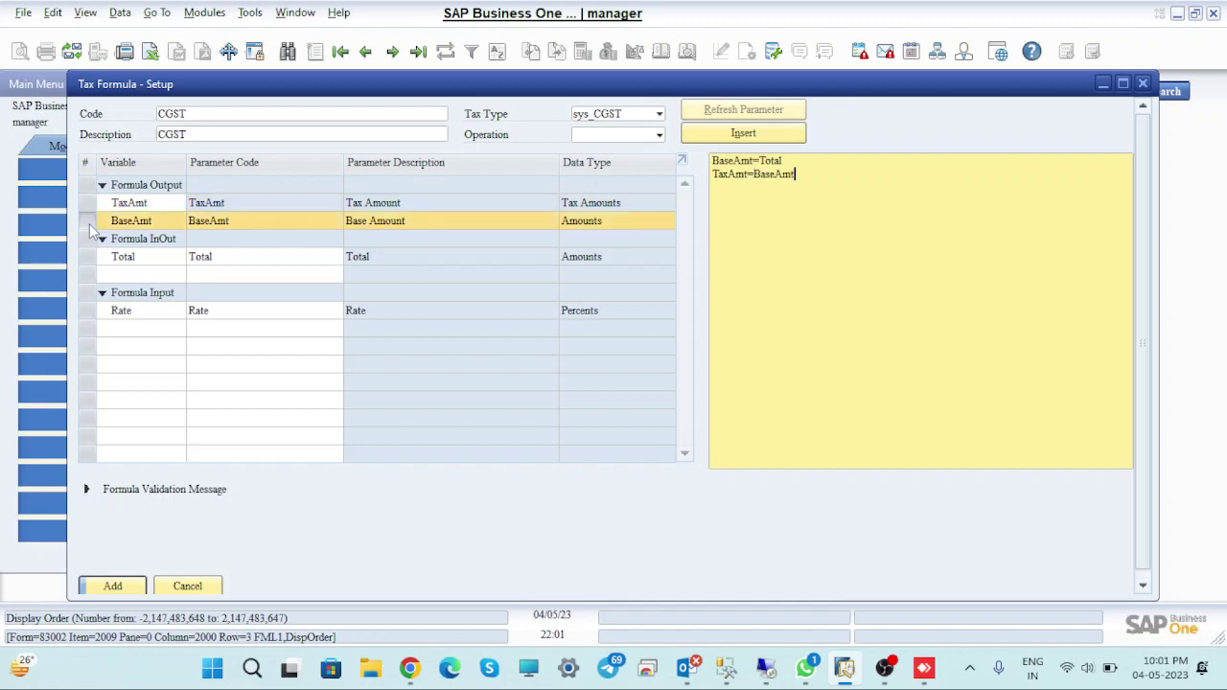
type("*")
double_click(91, 314)
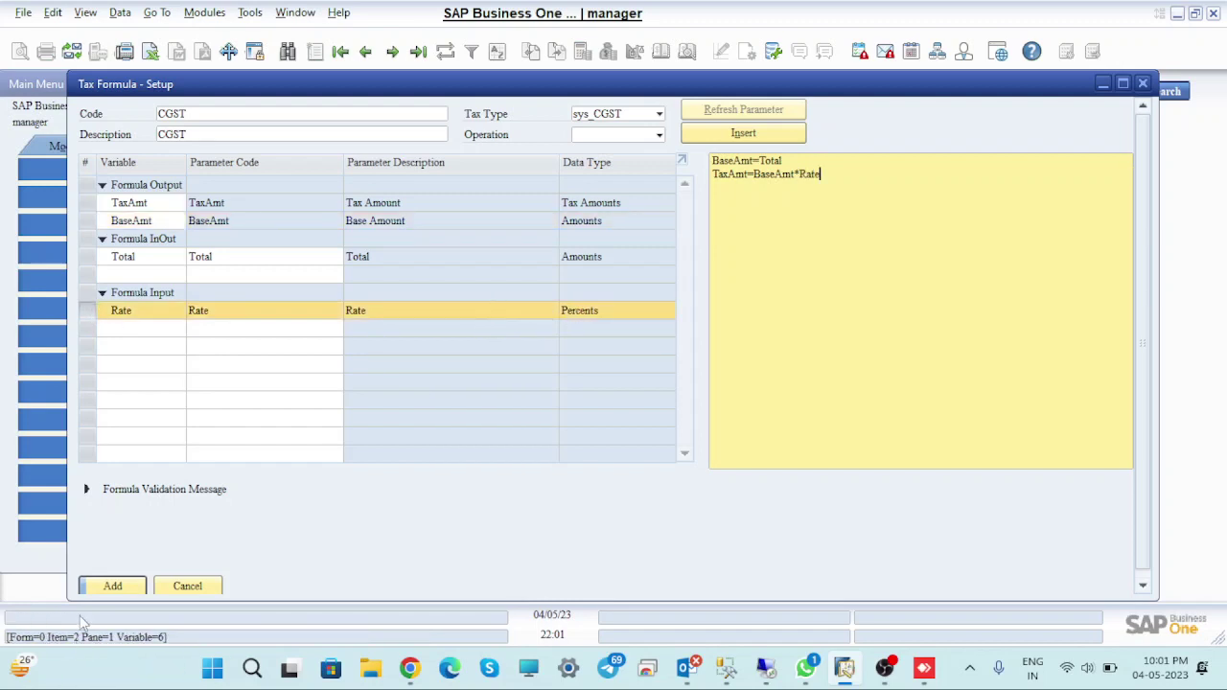
left_click(115, 587)
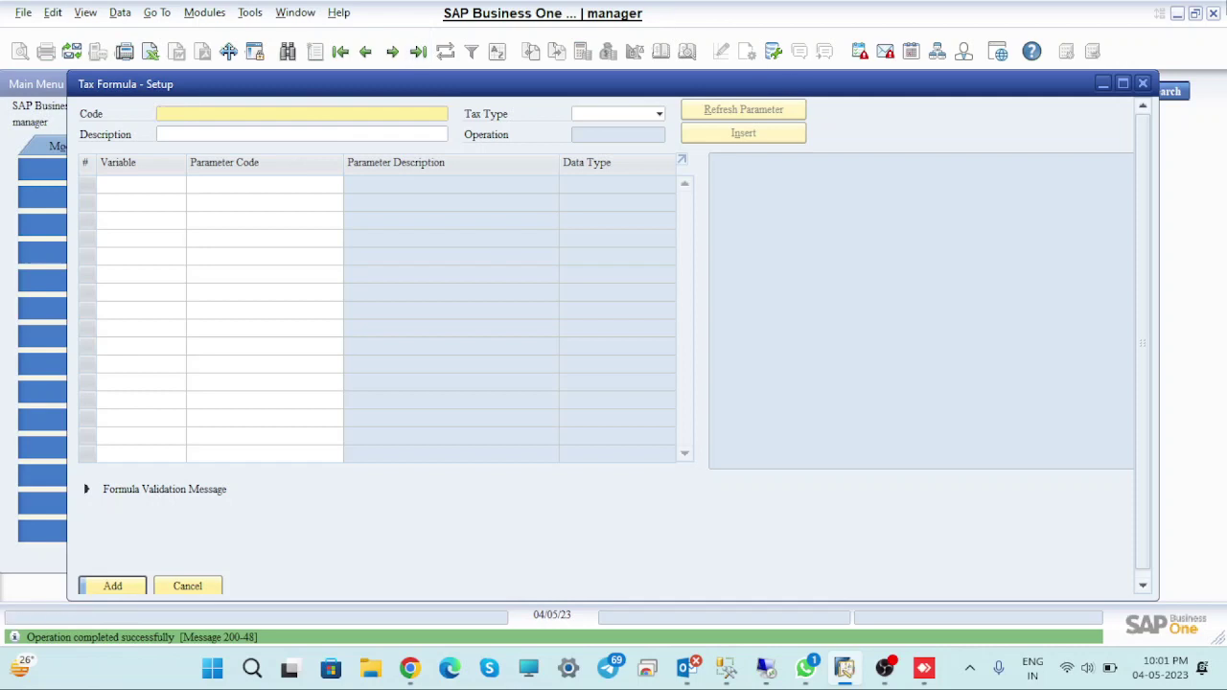
left_click(1142, 84)
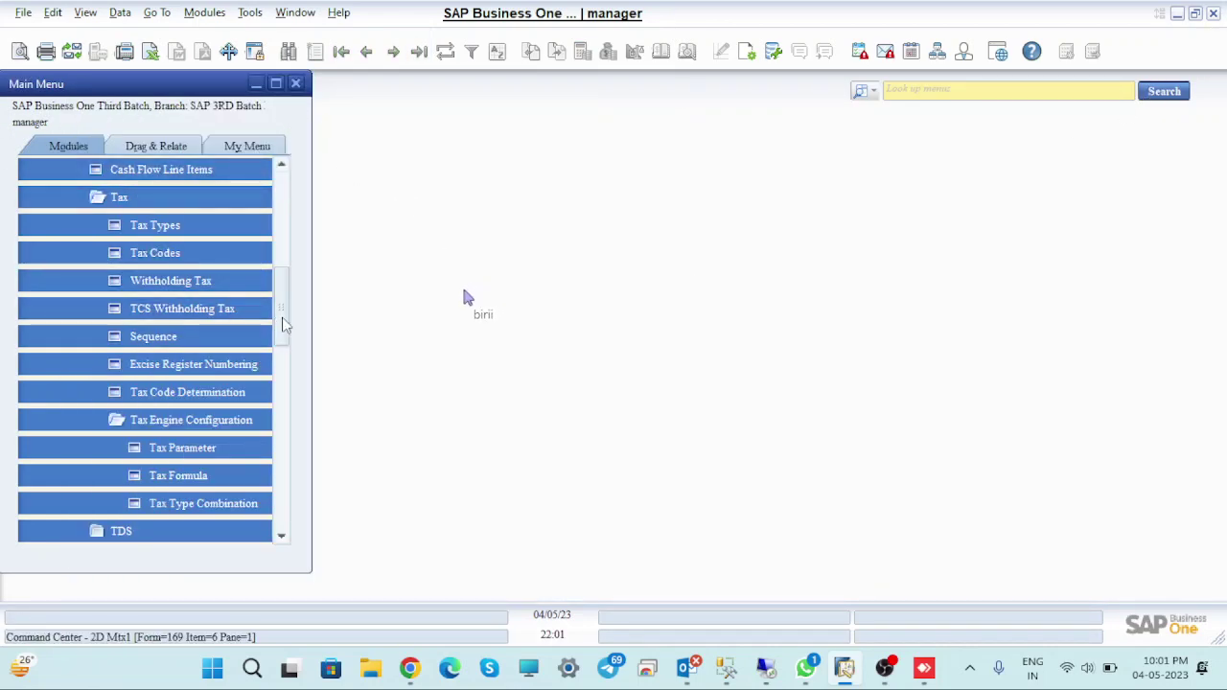
scroll(288, 280, "up", 3)
scroll(288, 280, "up", 2)
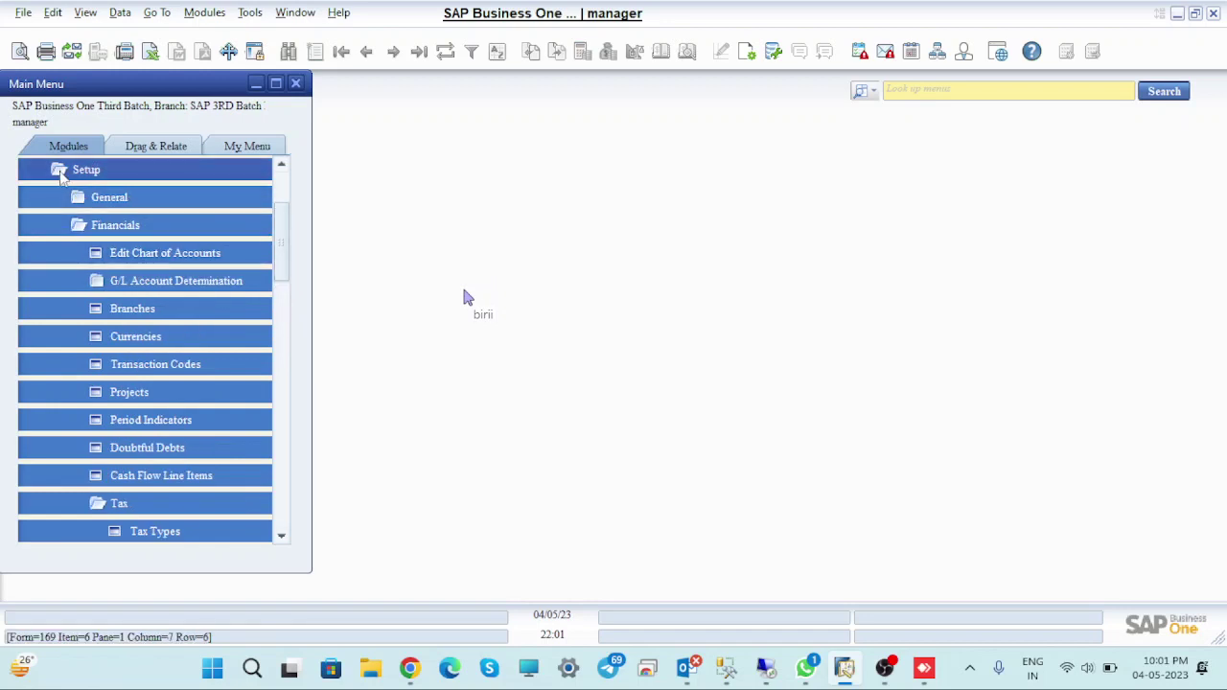
scroll(283, 249, "down", 3)
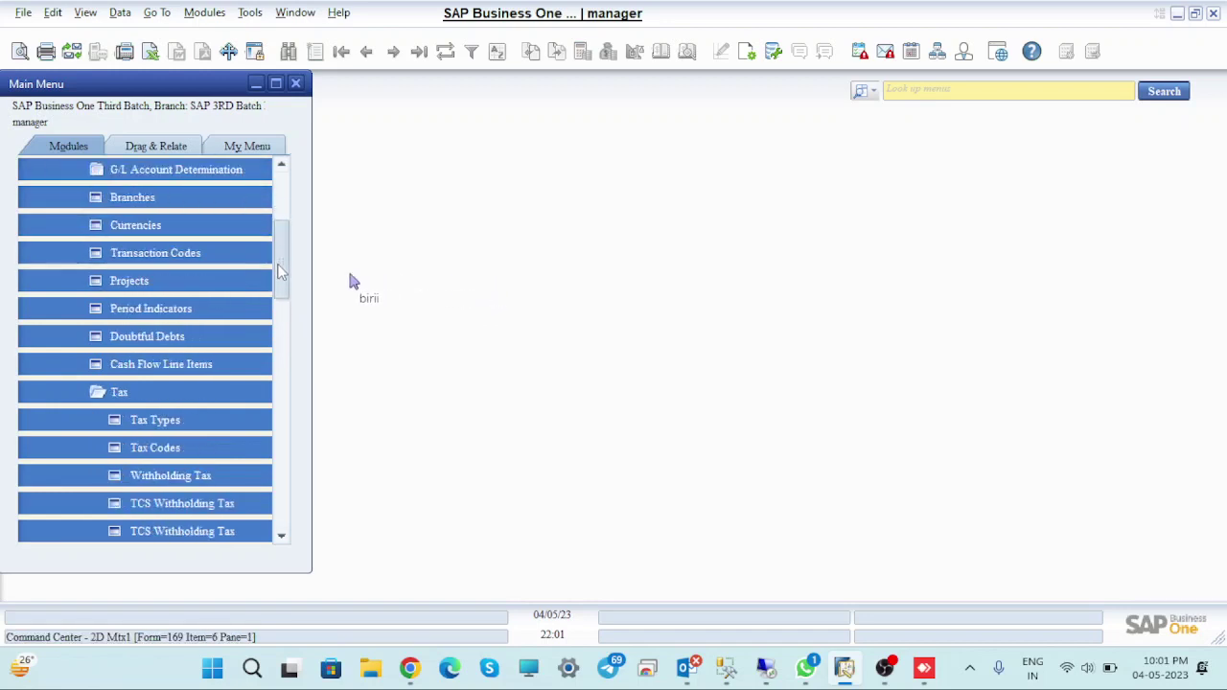
scroll(281, 287, "down", 6)
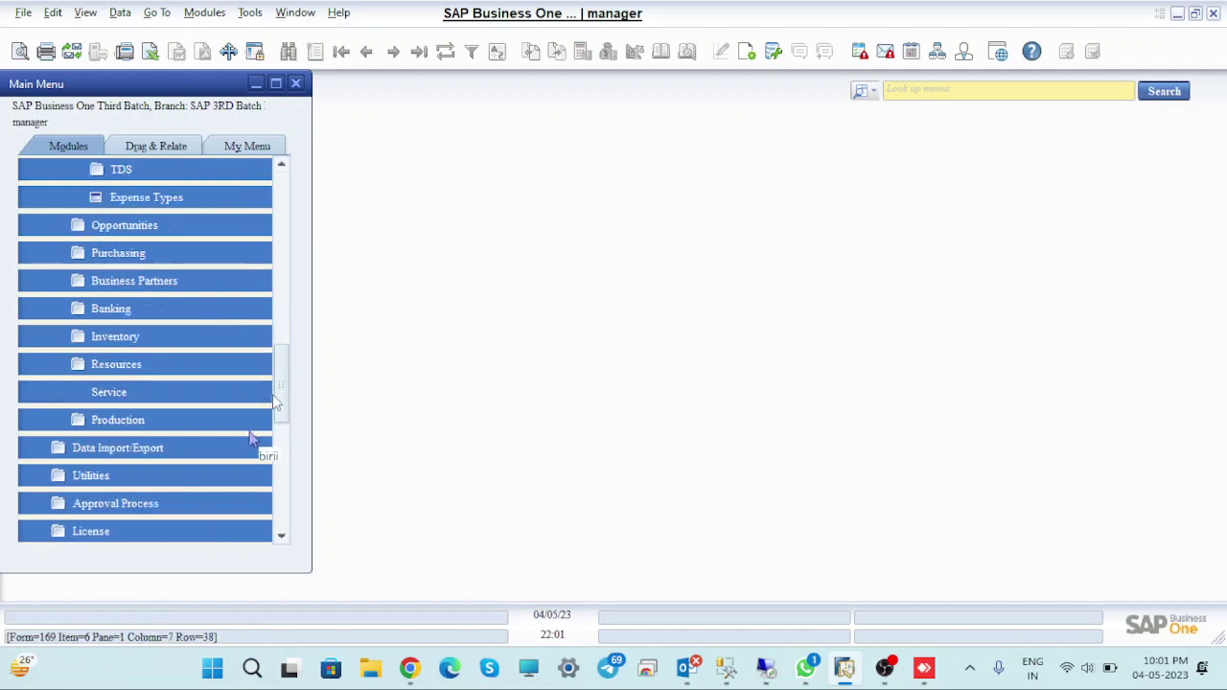
scroll(282, 402, "up", 1)
scroll(283, 383, "down", 2)
scroll(240, 336, "up", 8)
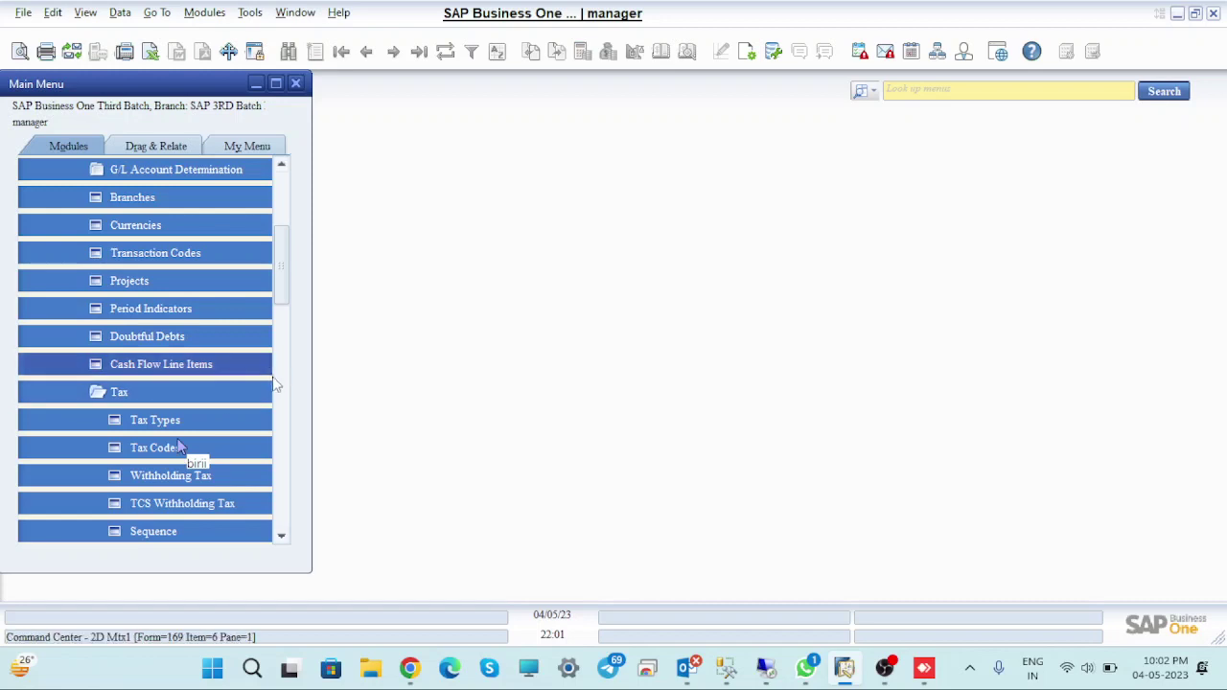
scroll(287, 374, "down", 5)
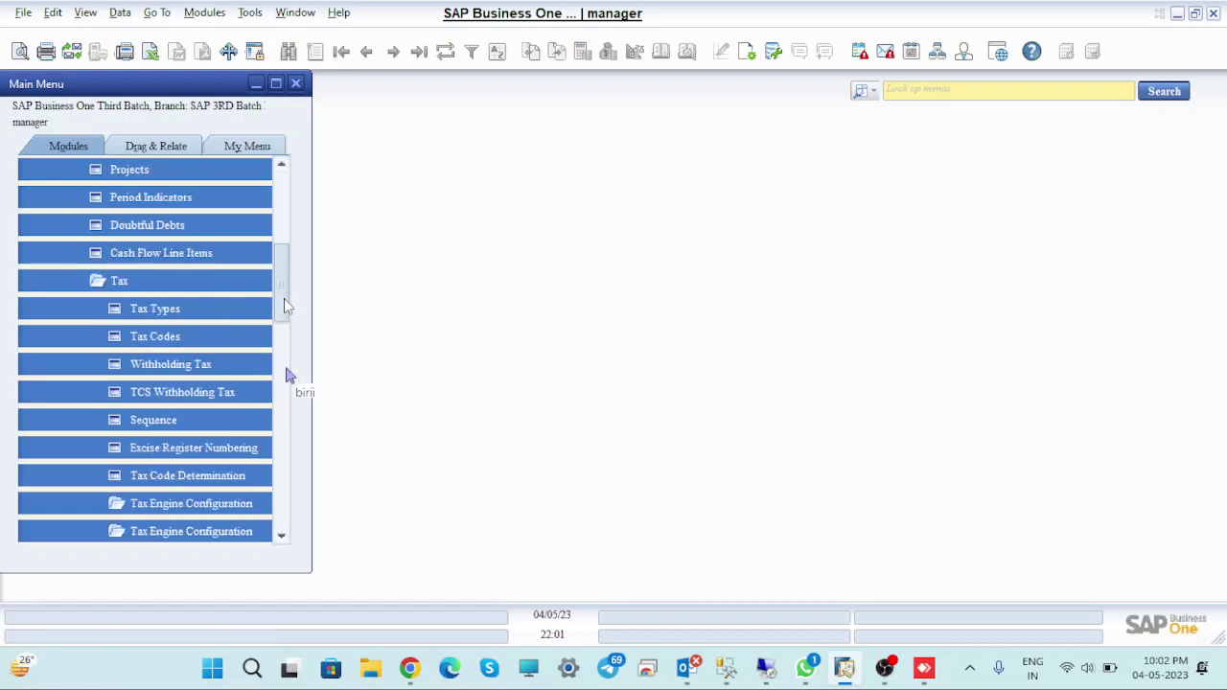
scroll(288, 317, "down", 3)
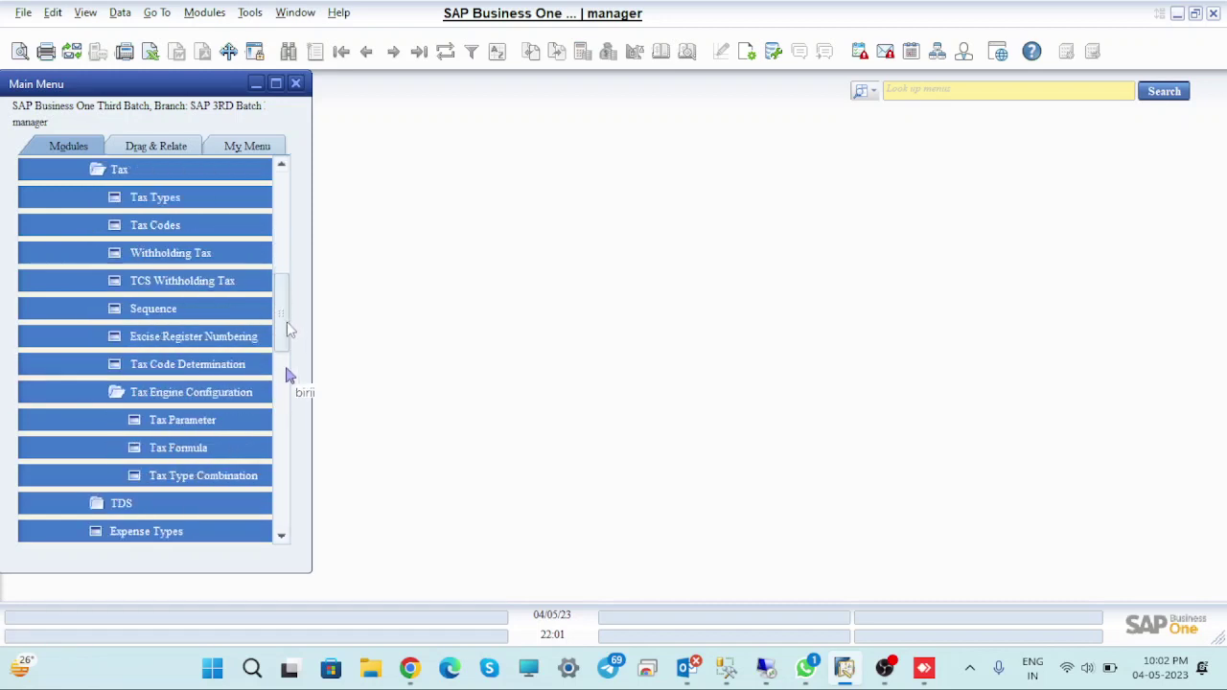
Open Tax Type Combination and enter IGST as code and description
left_click(205, 476)
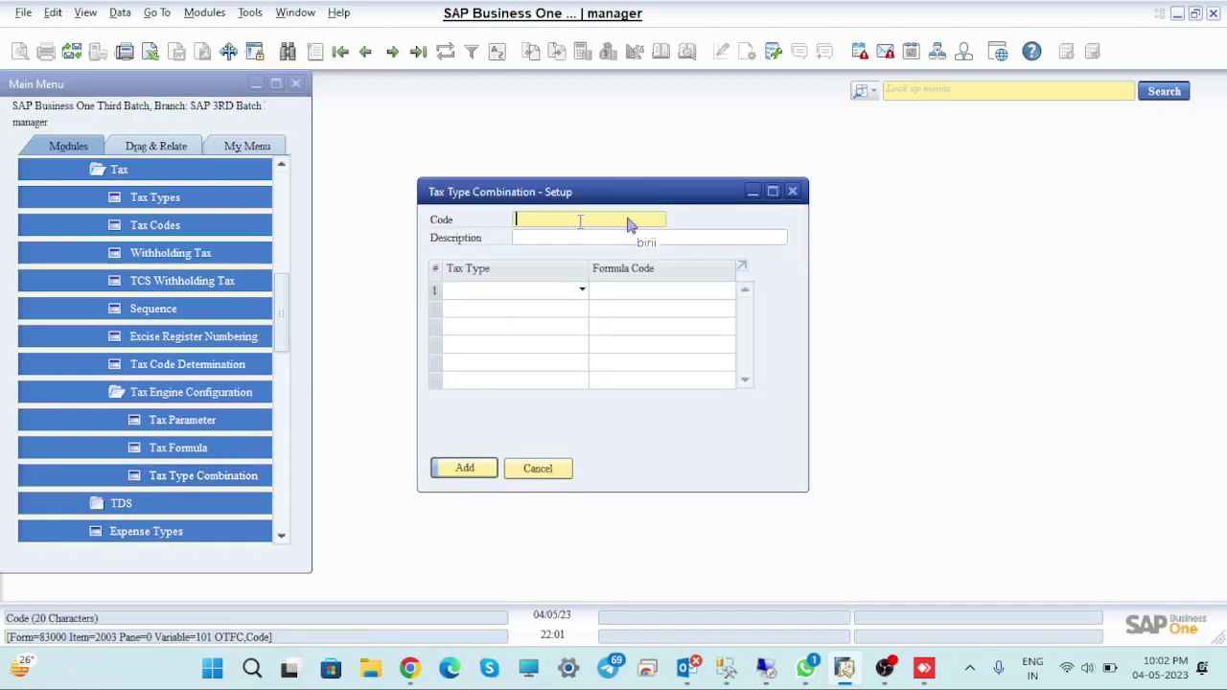
type("IGST")
left_click(549, 240)
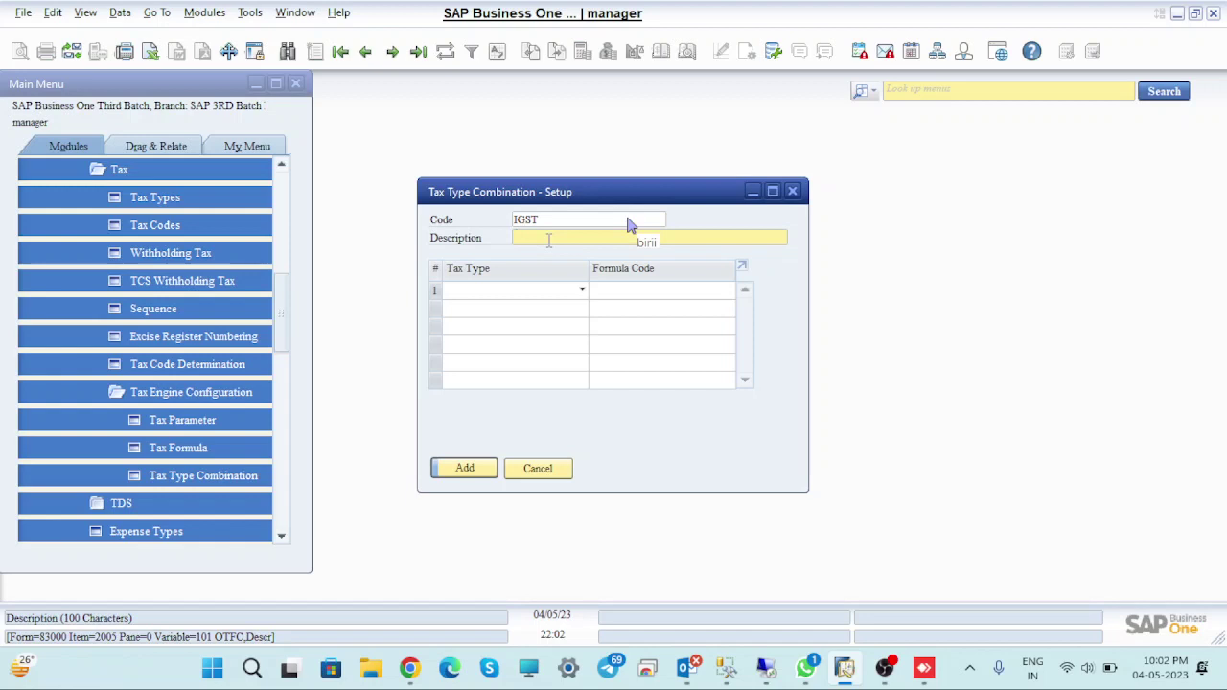
type("IGST")
Set row 1 to tax type sys_IGST with the IGST formula and add the combination
left_click(582, 290)
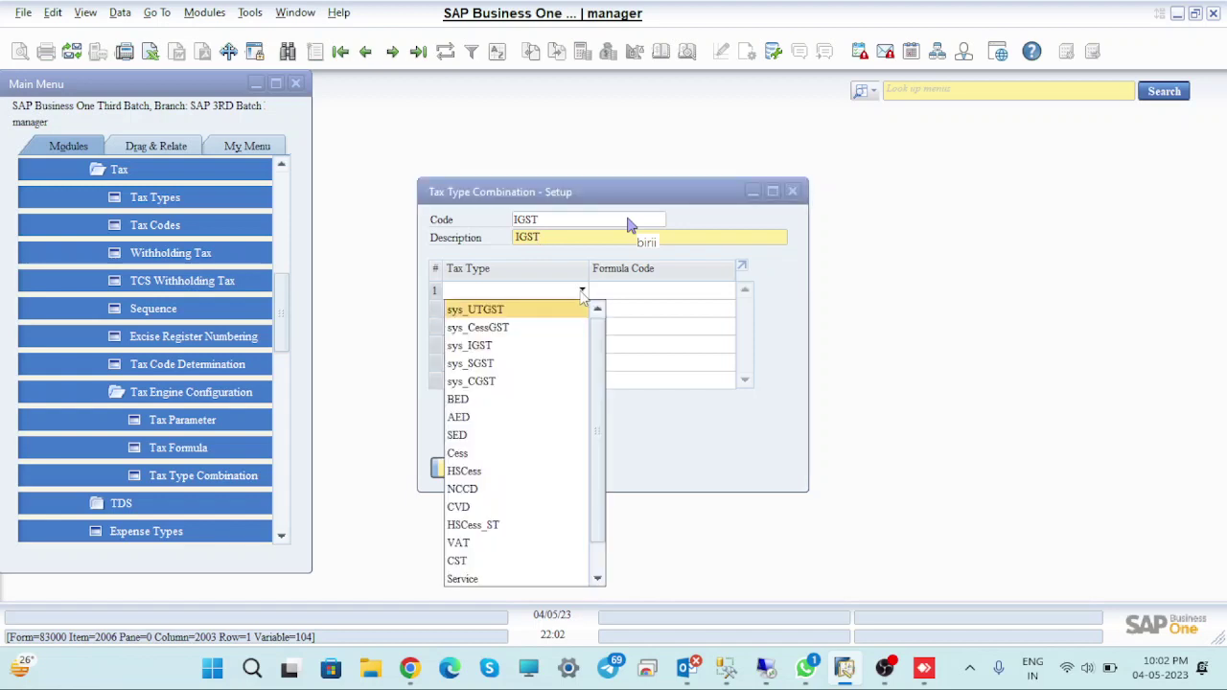
left_click(525, 347)
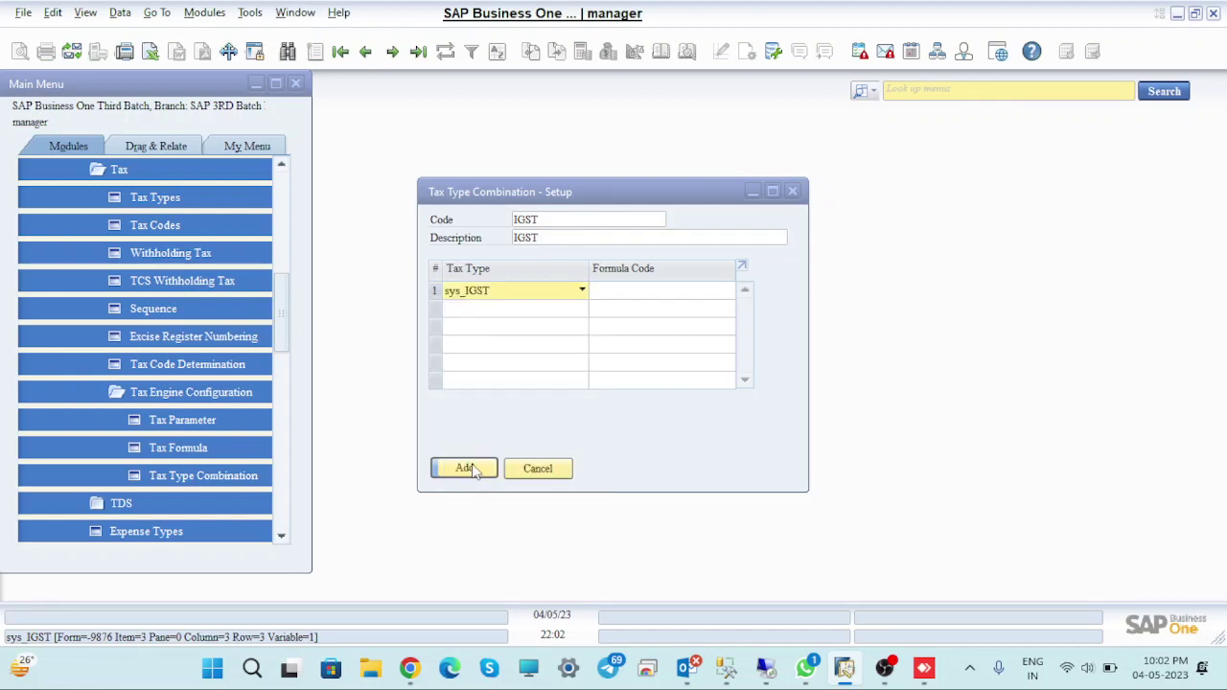
left_click(657, 300)
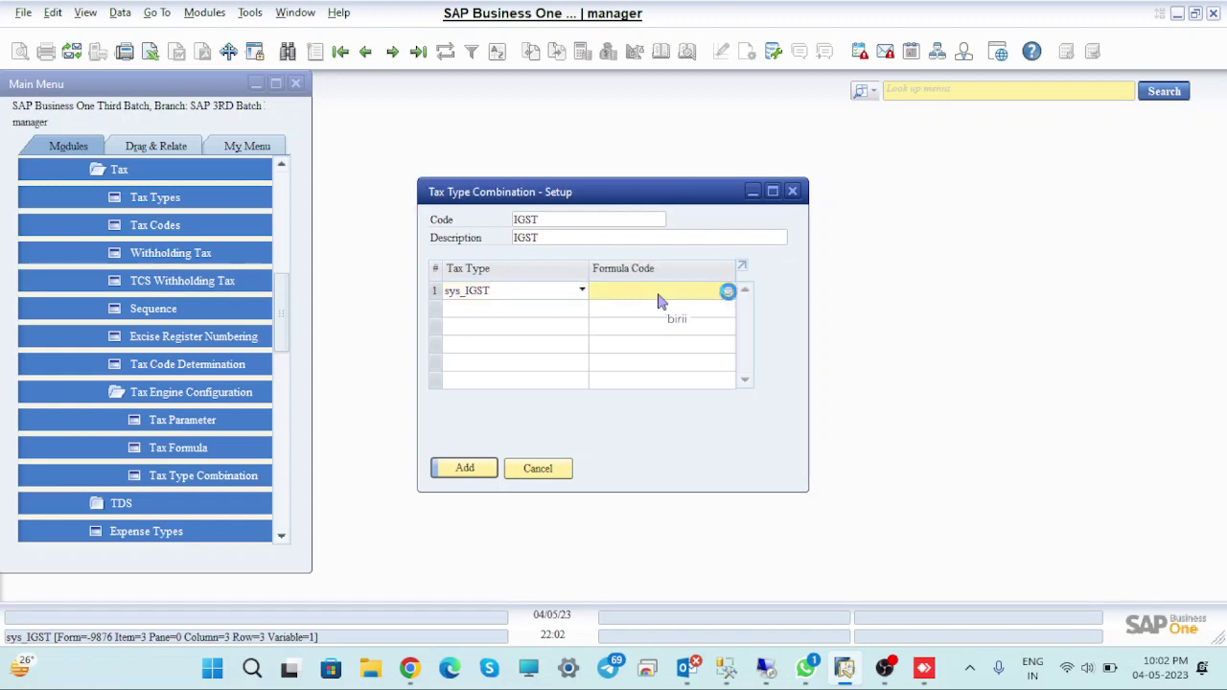
left_click(729, 291)
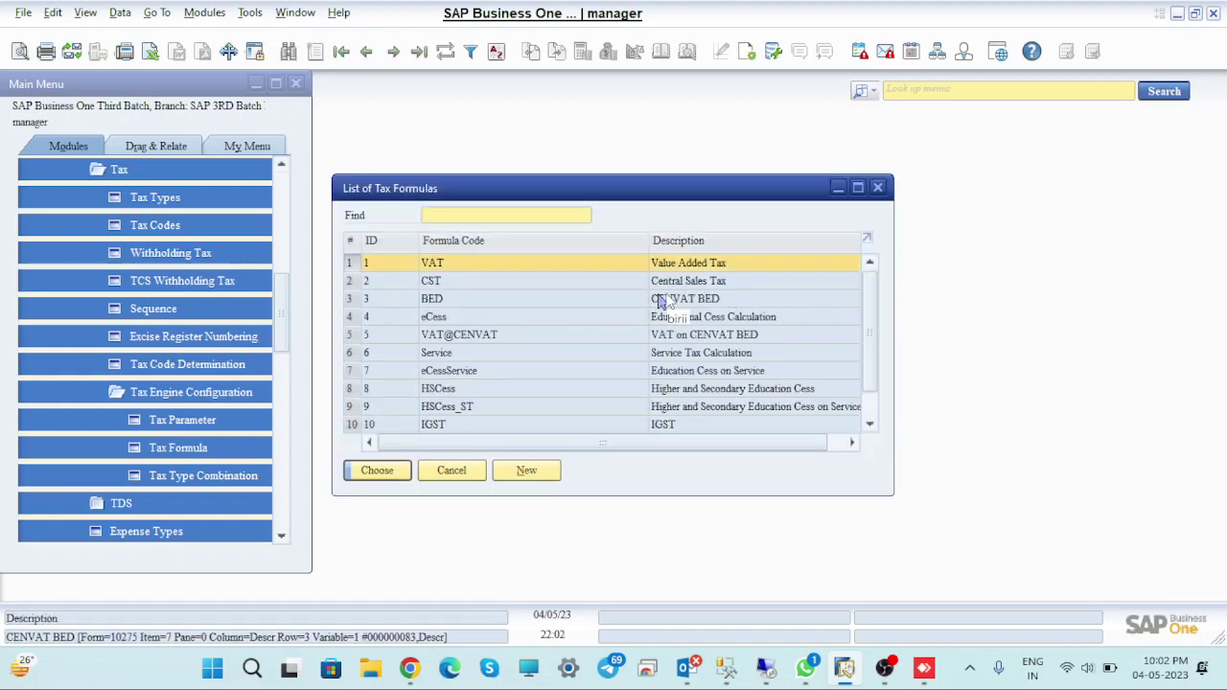
scroll(662, 302, "down", 1)
scroll(661, 302, "down", 1)
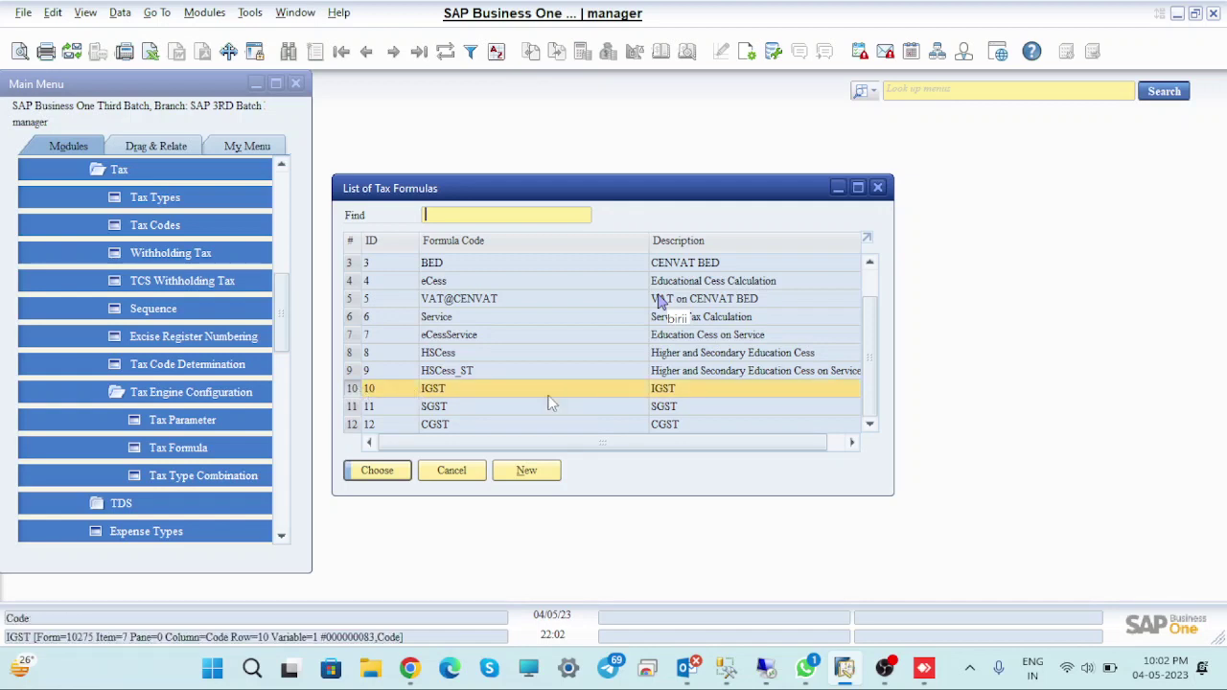
left_click(383, 470)
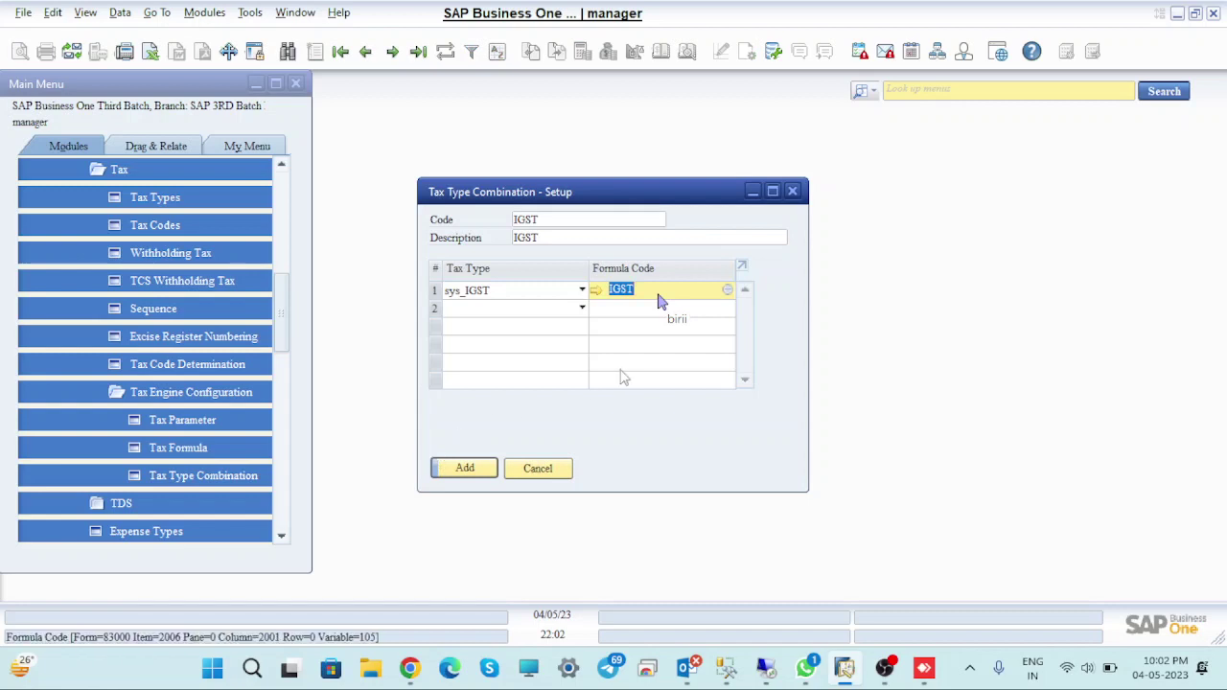
left_click(464, 470)
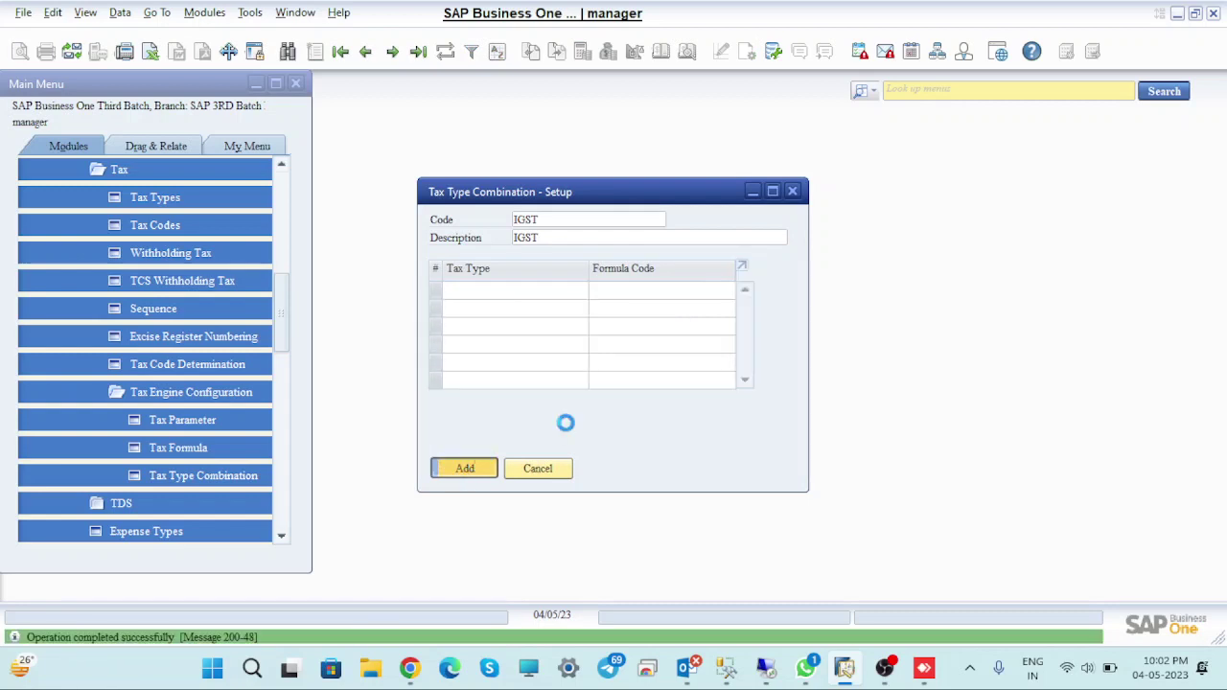
Enter CSGST as the new combination's code, correcting an initial SGST entry
left_click(561, 221)
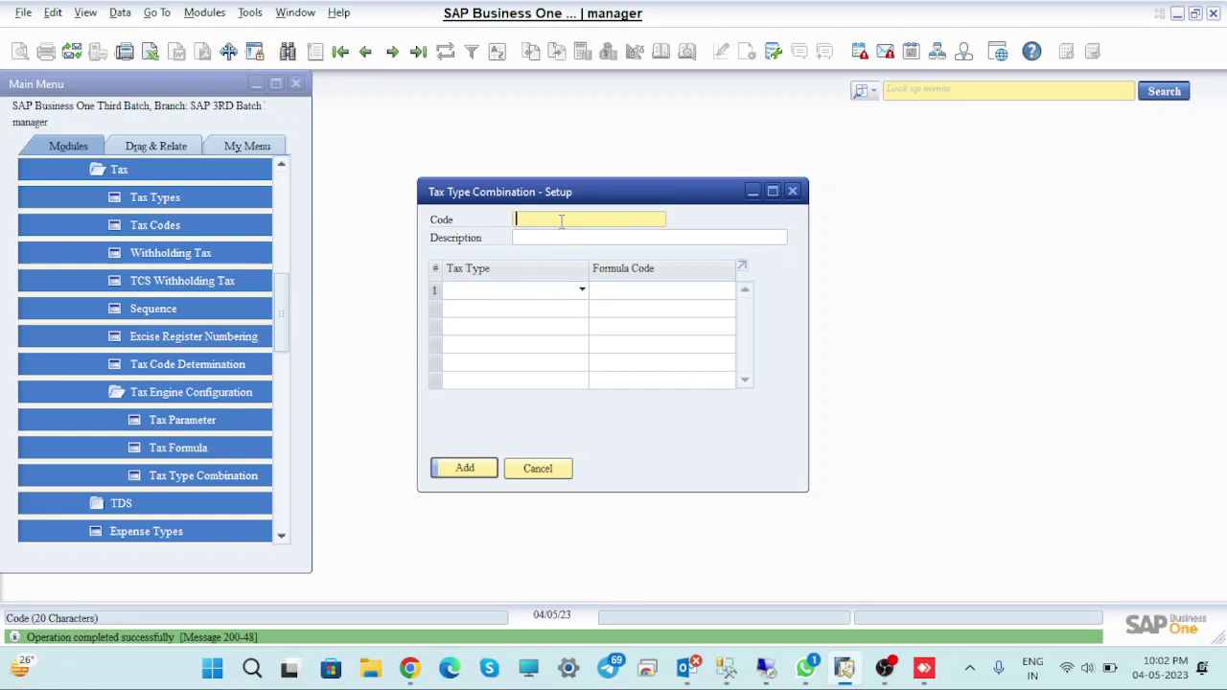
type("SGST")
left_click(560, 238)
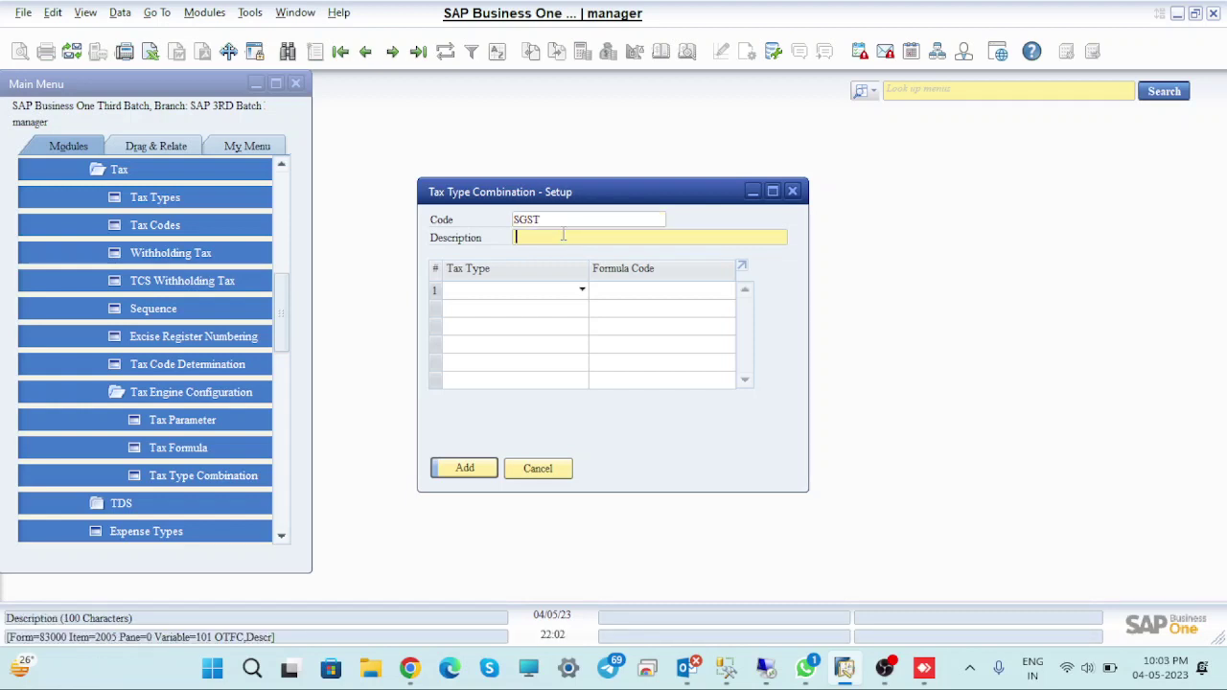
double_click(557, 221)
left_click(561, 220)
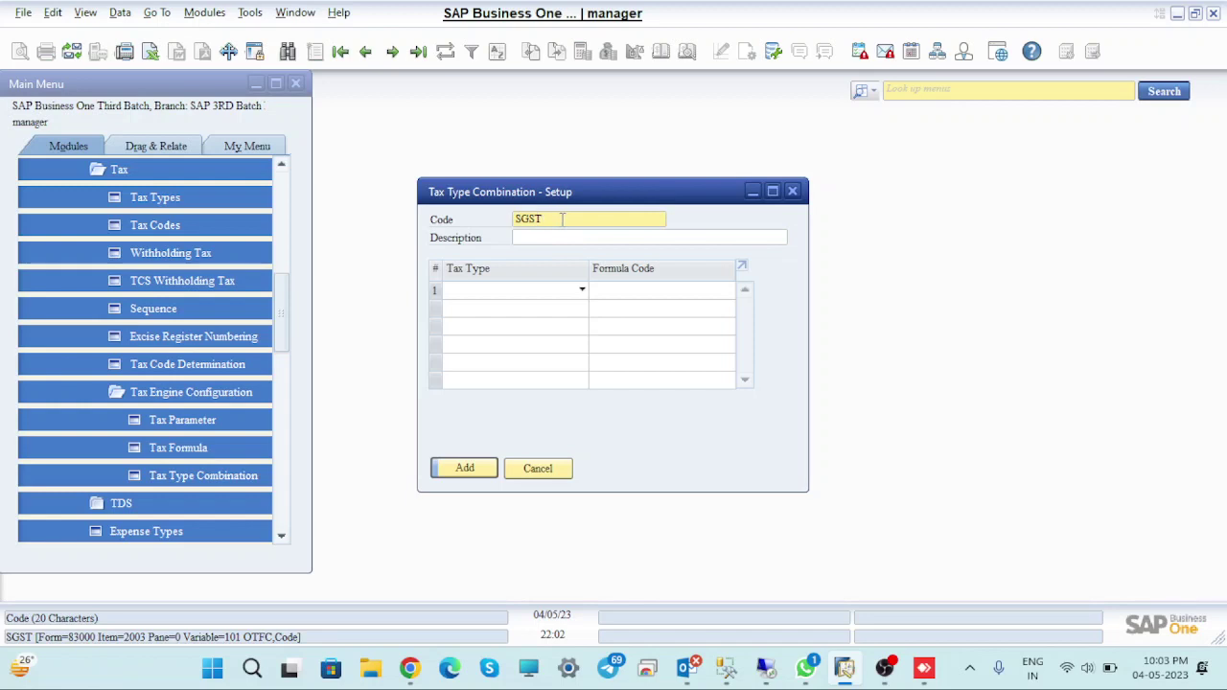
key("BackSpace")
key("BackSpace")
key("BackSpace")
type("CSGST")
Give the combination the description (SGST+CGST) and open row 1's tax type list
left_click(562, 241)
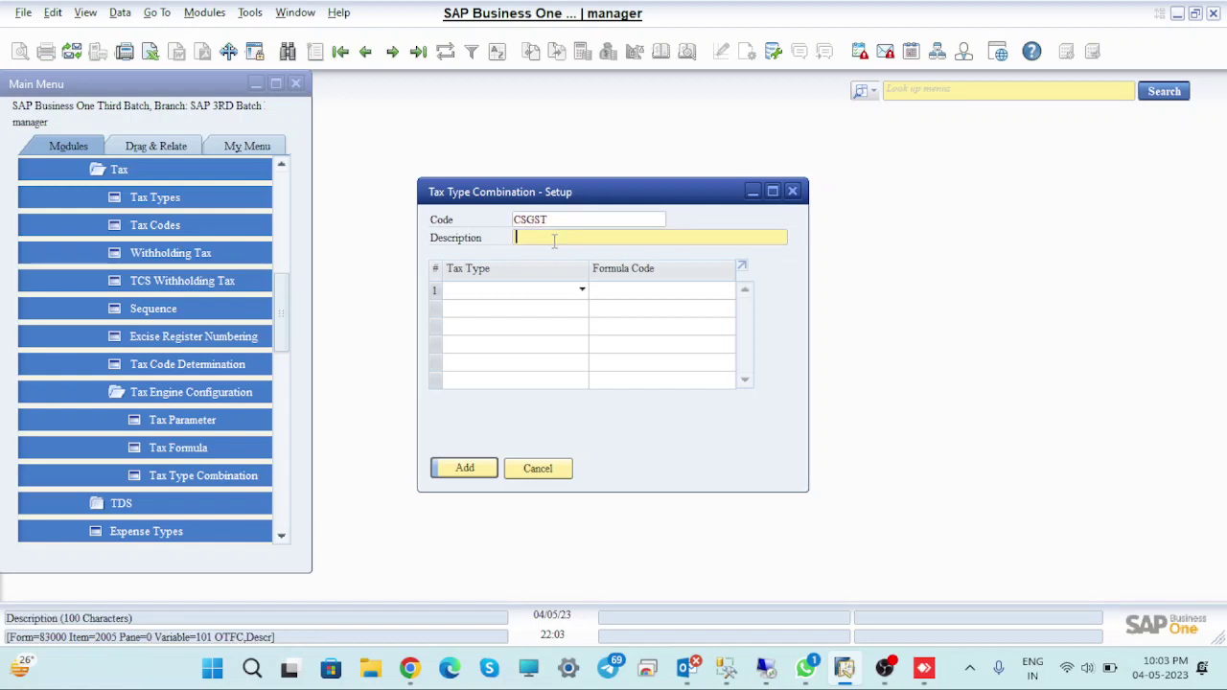
type("C")
type("S")
type("GST")
type("+CS")
type("G")
key("BackSpace")
key("BackSpace")
type("GST")
left_click(573, 290)
left_click(573, 293)
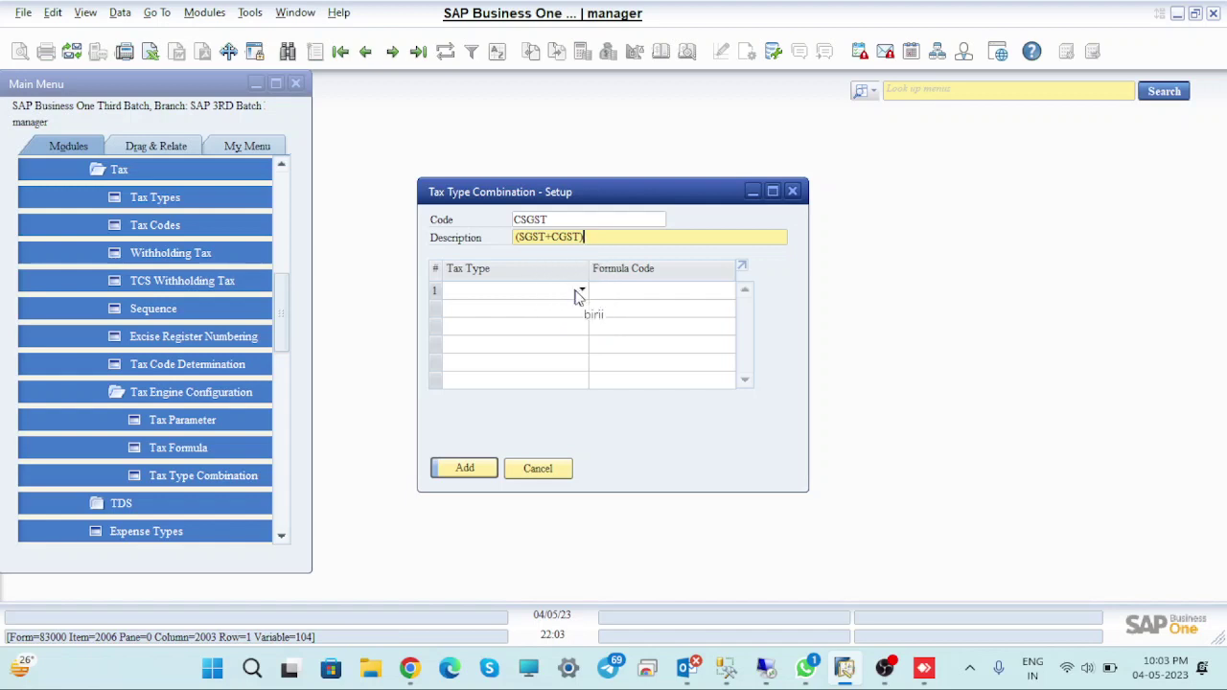
left_click(575, 295)
left_click(579, 293)
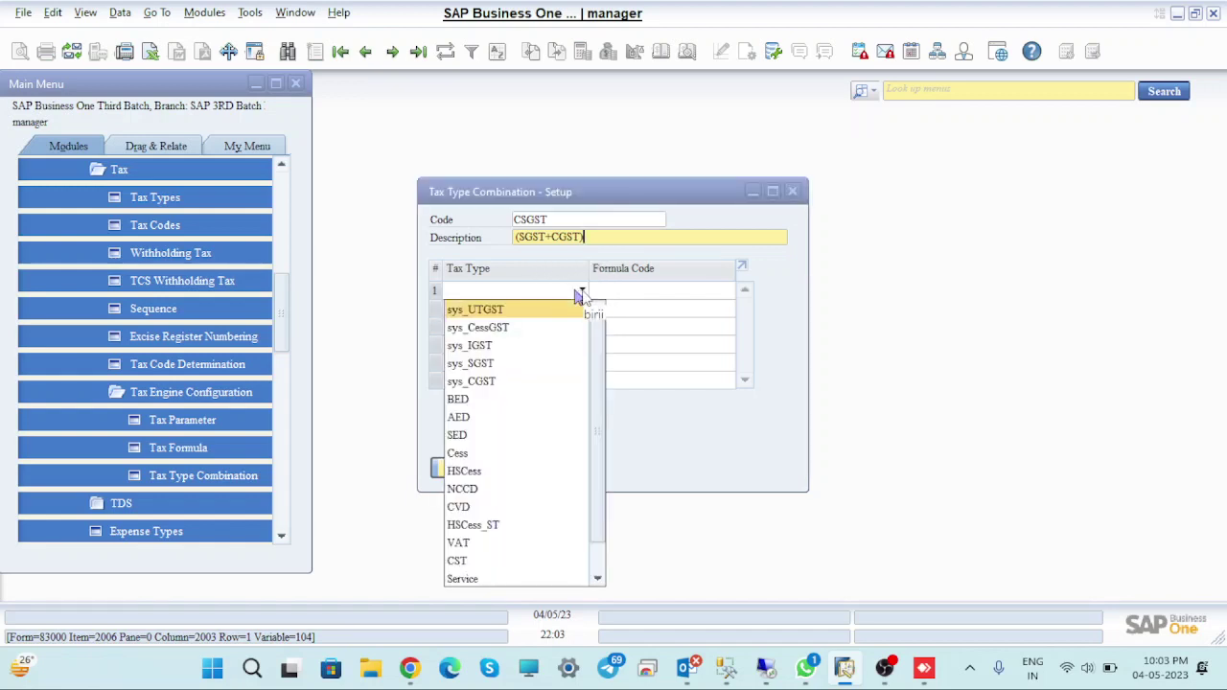
Set row 1 to tax type sys_SGST with the SGST formula code
left_click(539, 372)
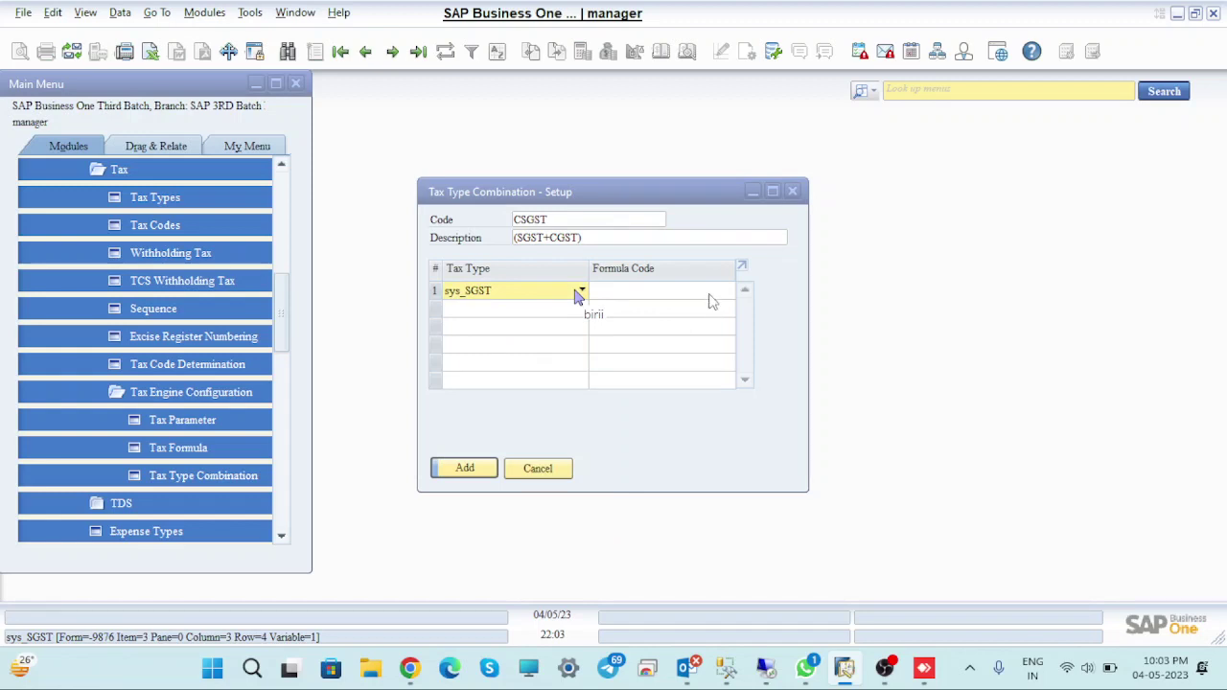
left_click(710, 292)
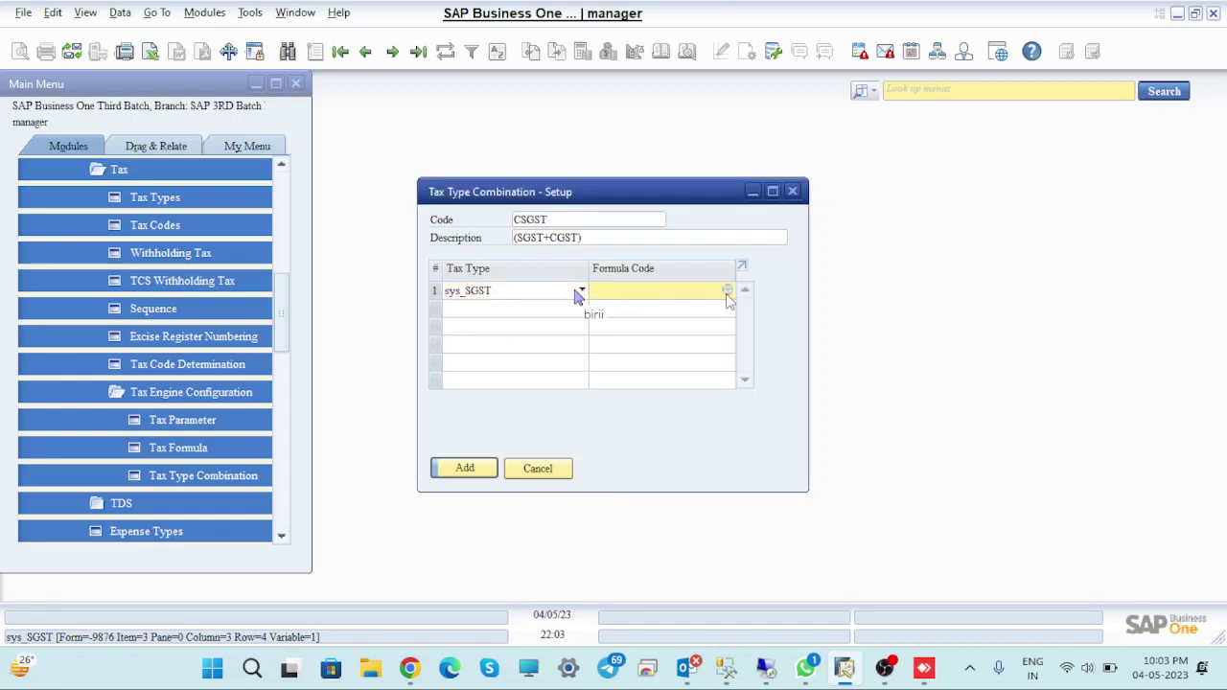
left_click(728, 291)
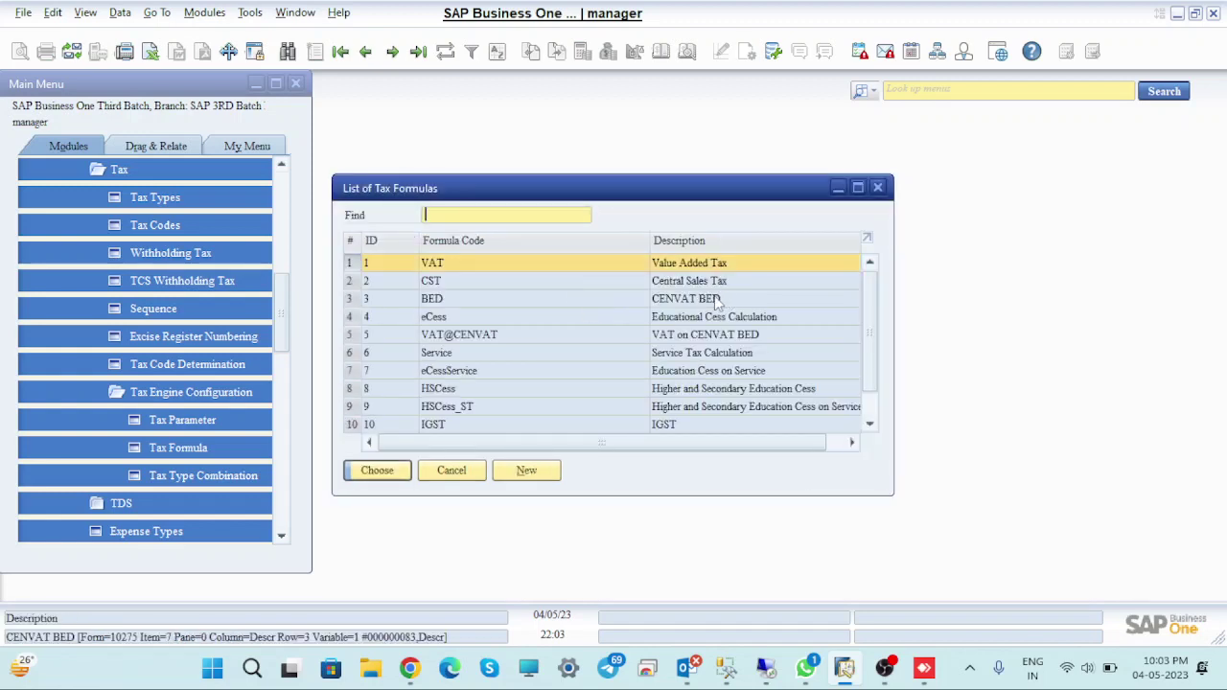
scroll(706, 334, "down", 1)
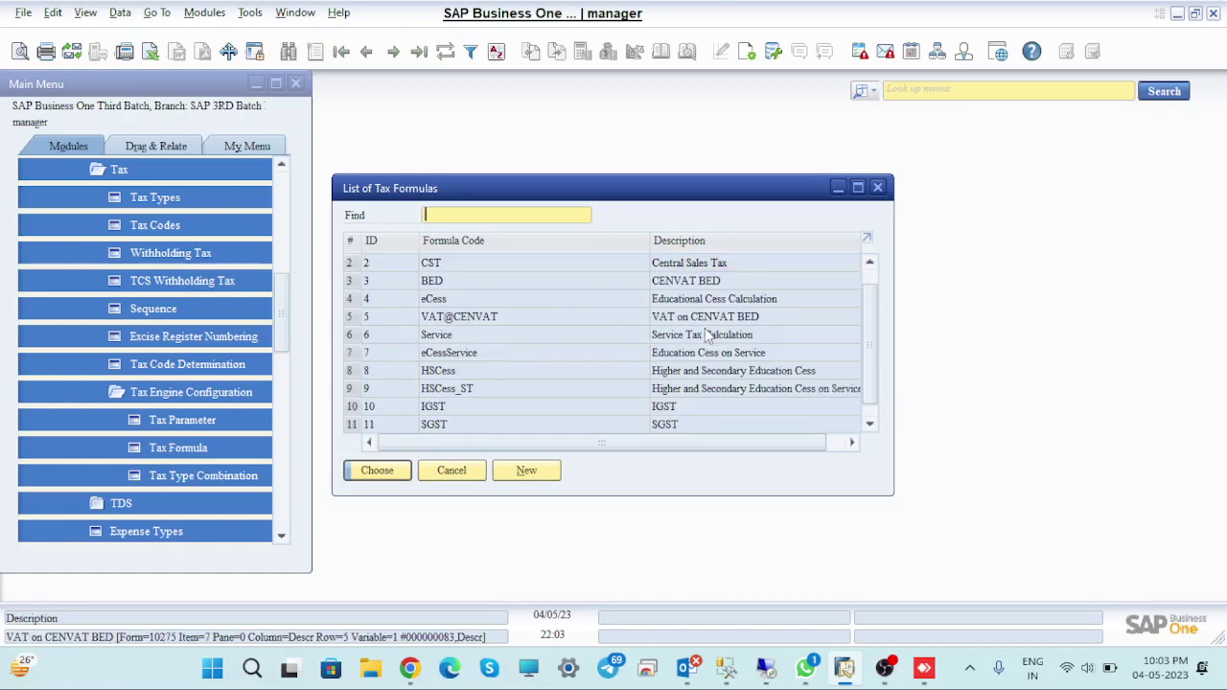
scroll(706, 334, "down", 1)
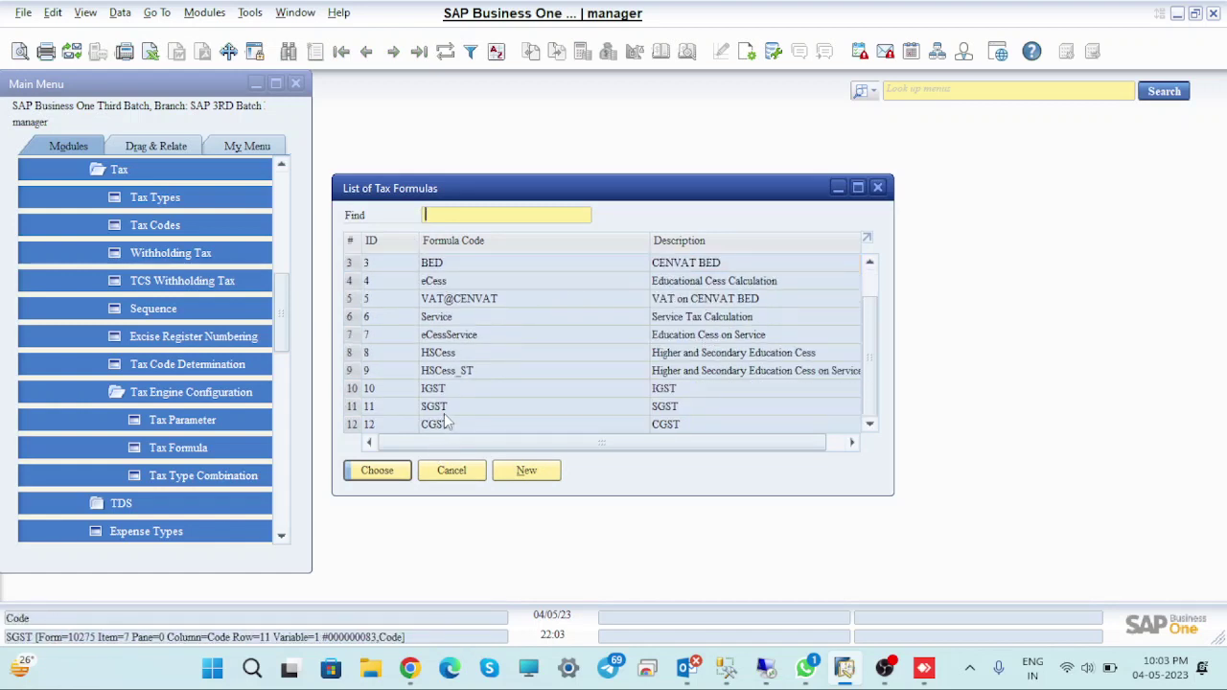
left_click(351, 408)
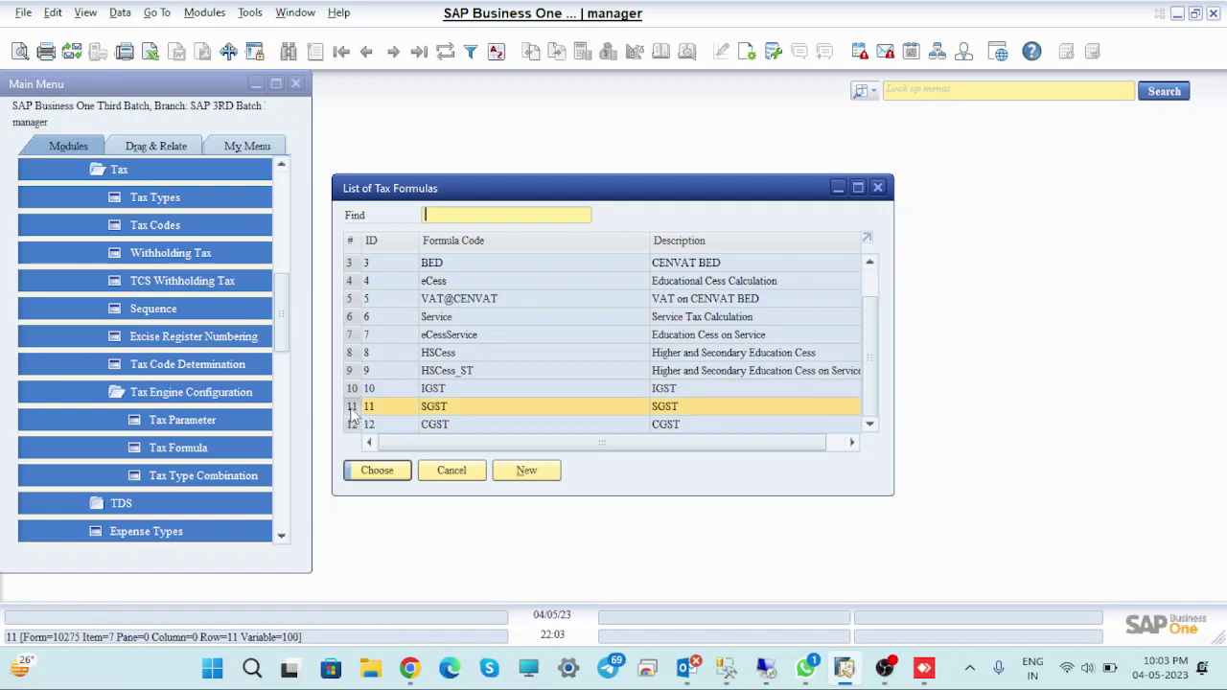
left_click(379, 479)
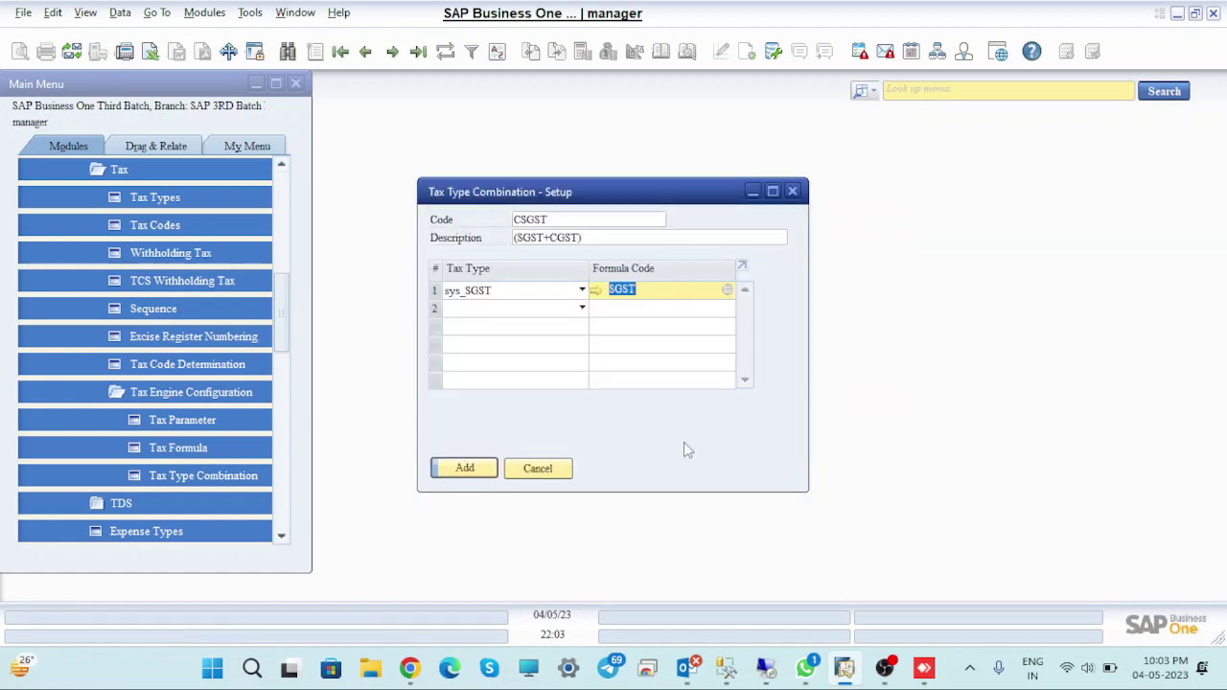
Set row 2 to tax type sys_CGST with the CGST formula code
left_click(582, 308)
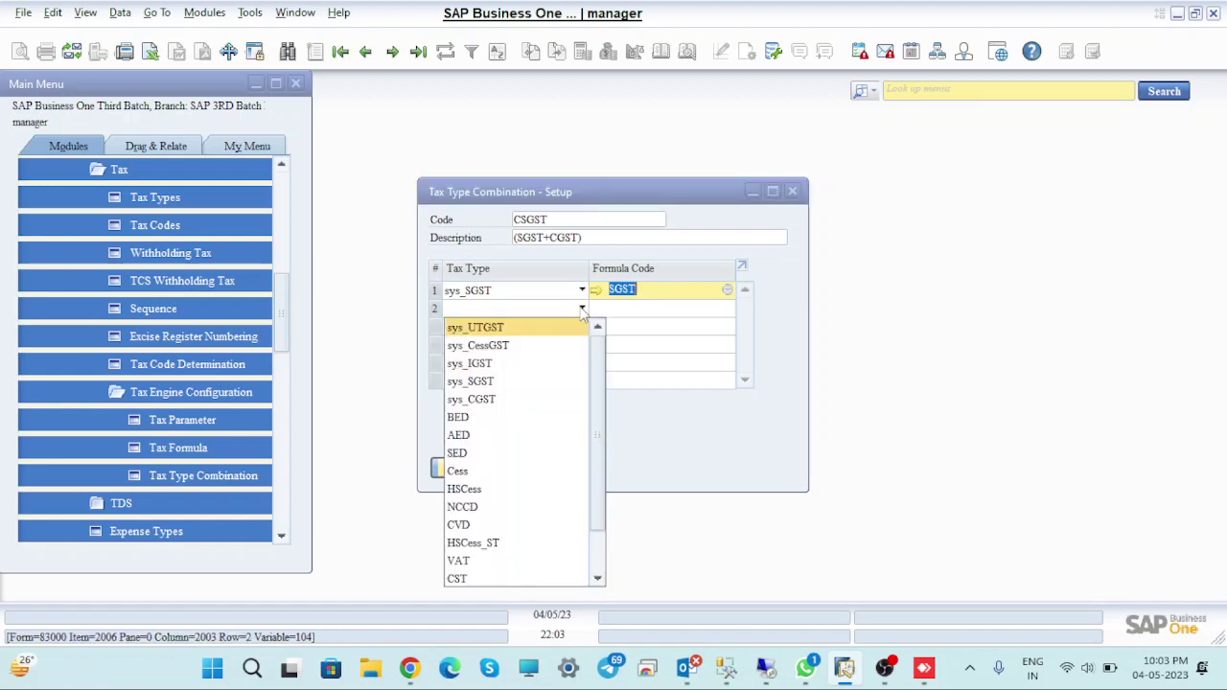
left_click(526, 401)
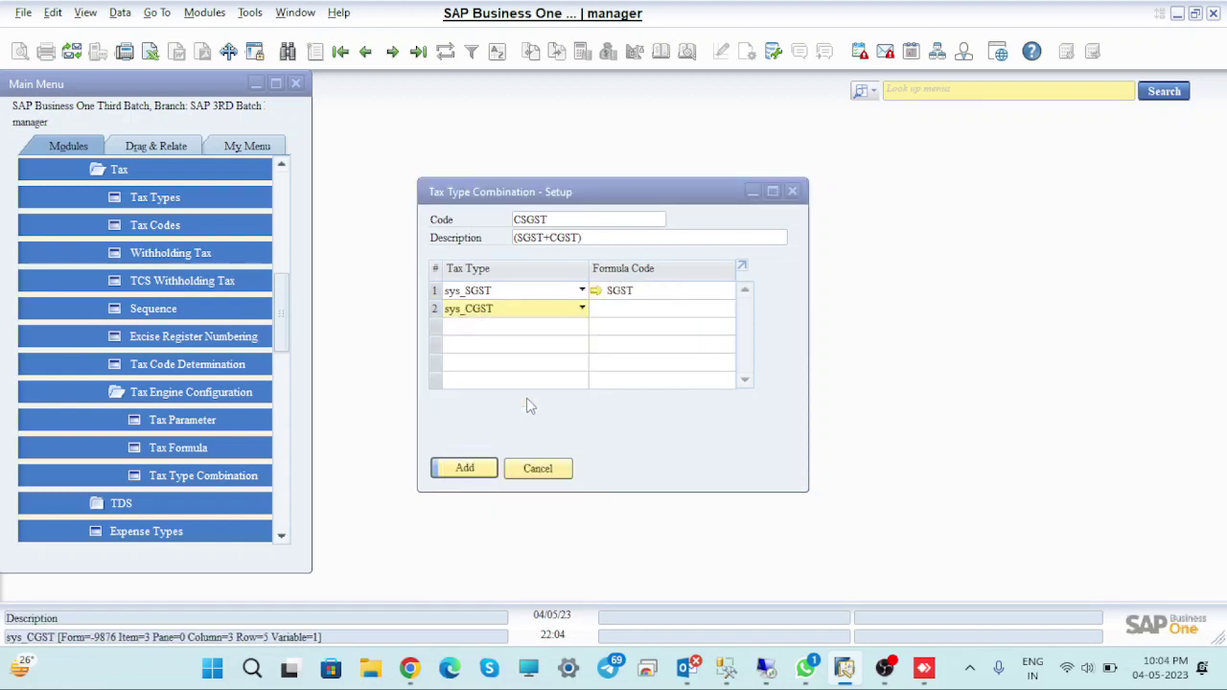
left_click(708, 315)
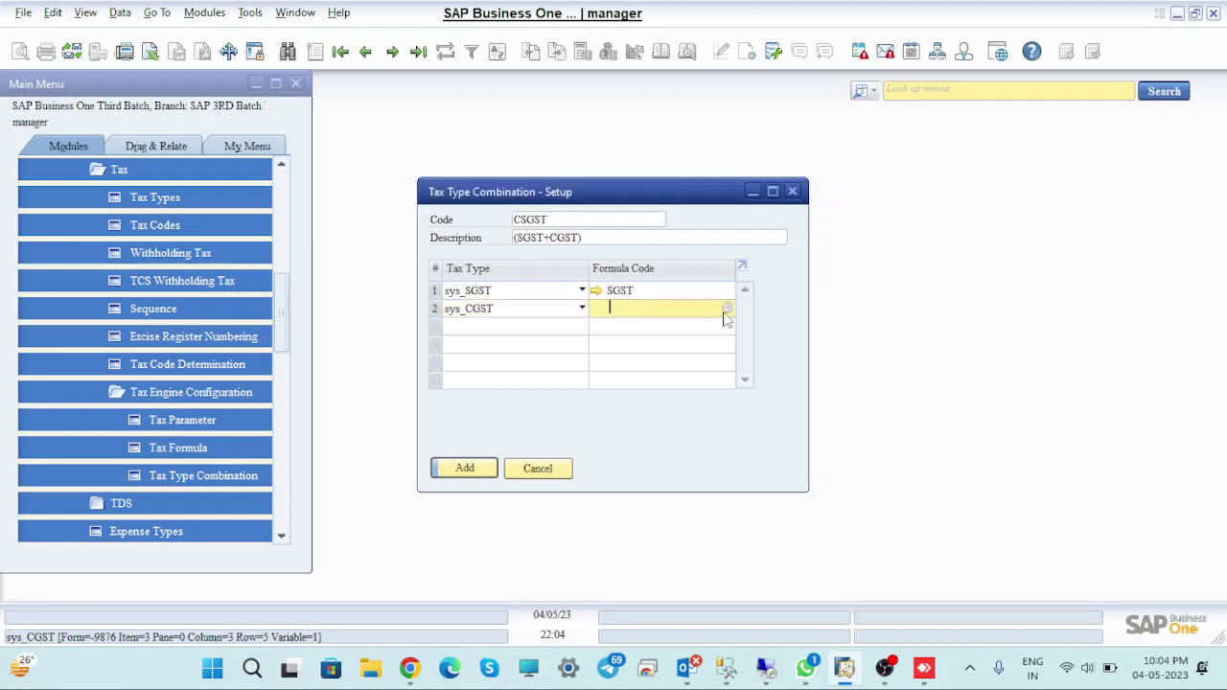
left_click(728, 312)
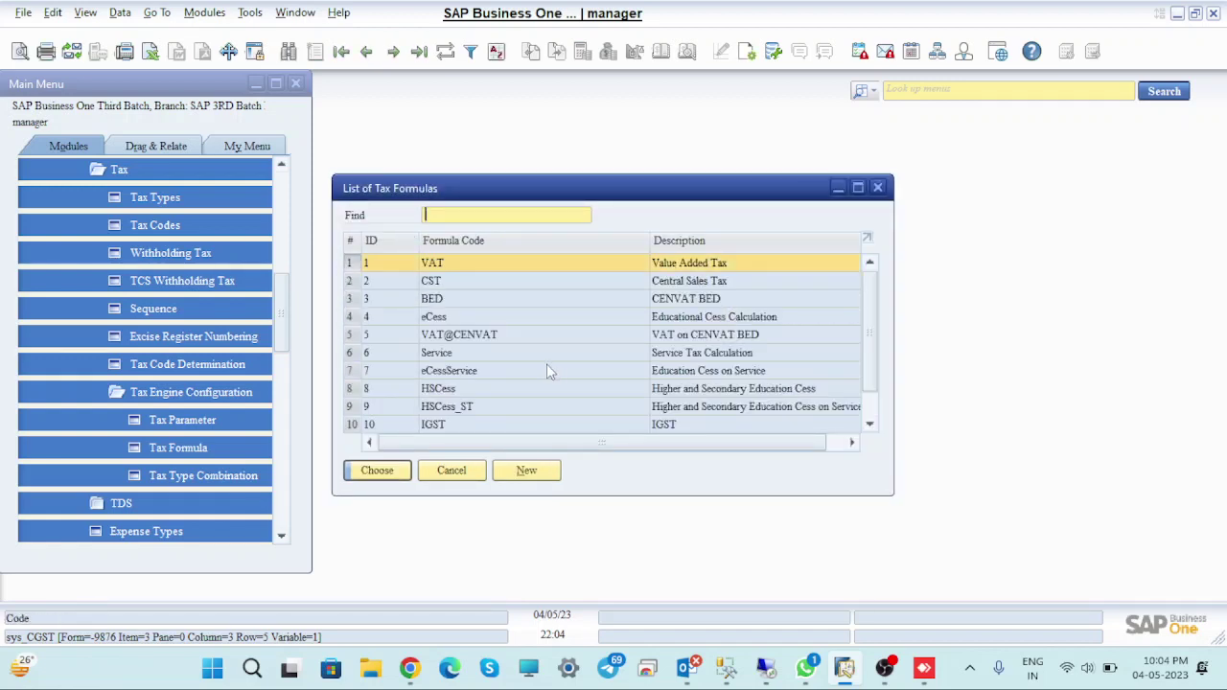
scroll(546, 370, "down", 1)
scroll(546, 370, "down", 1)
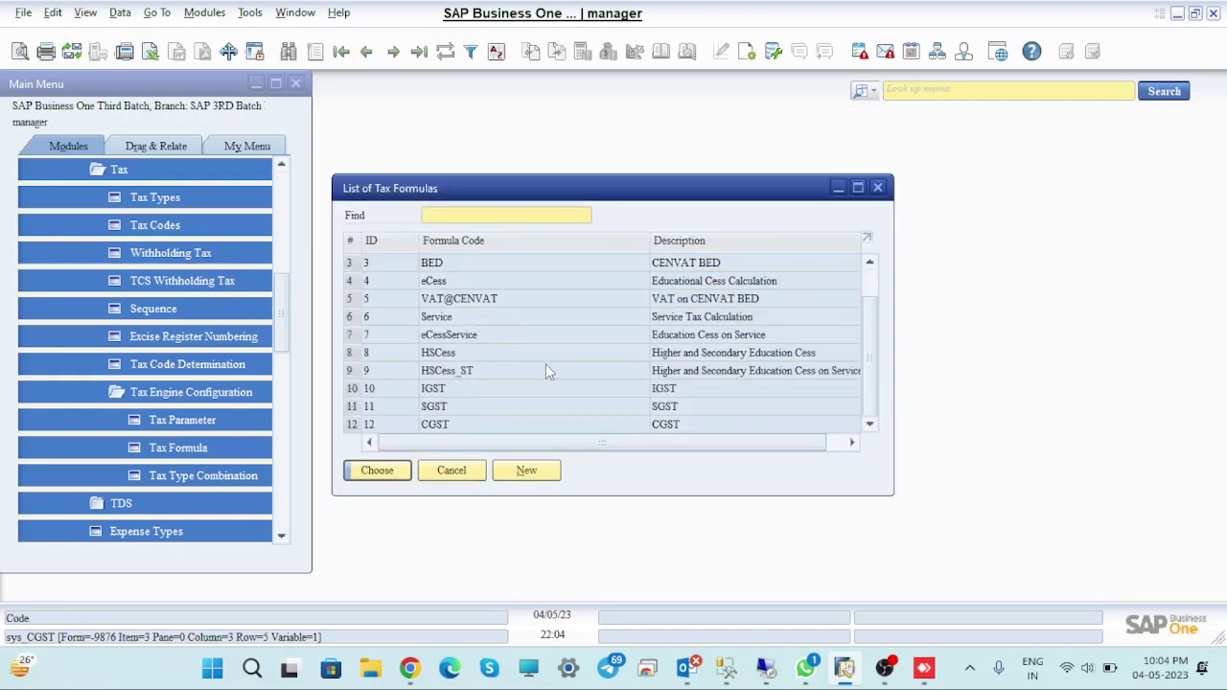
left_click(437, 427)
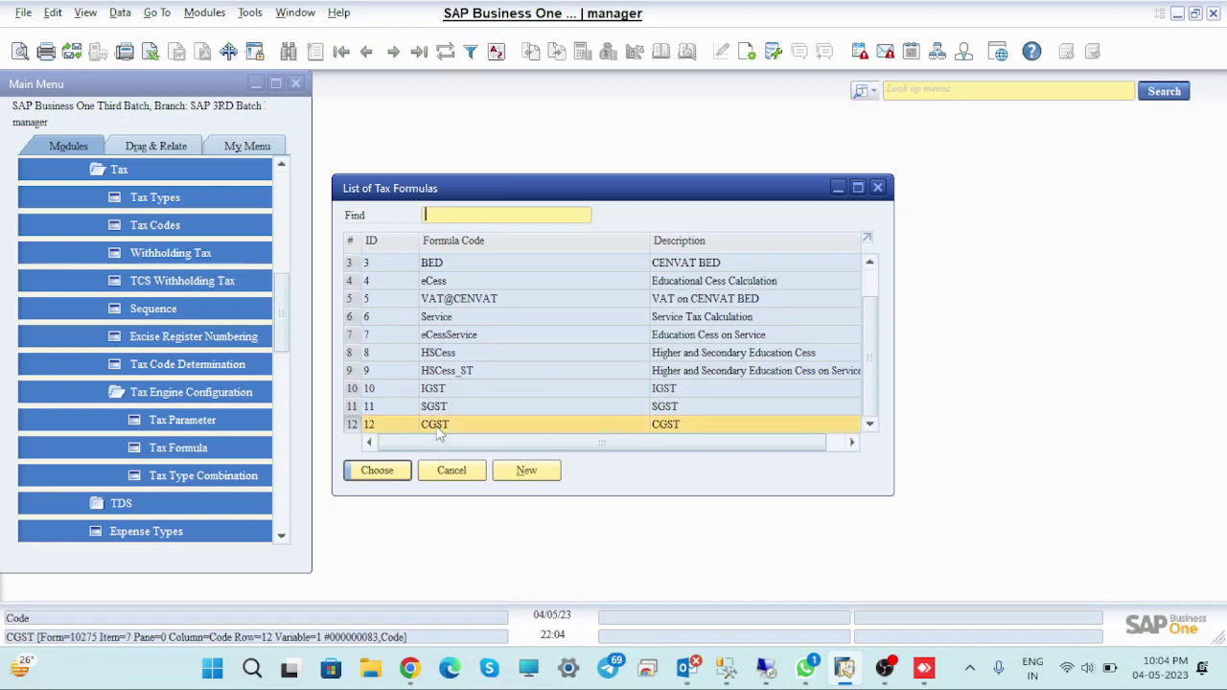
left_click(383, 470)
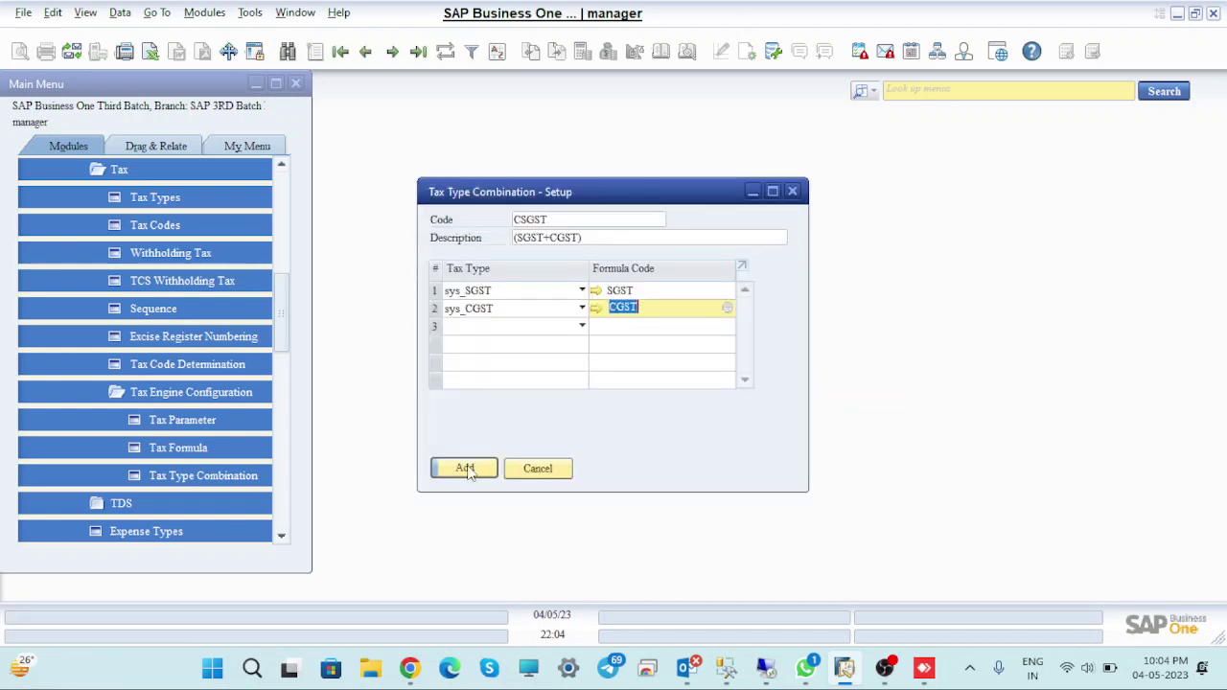
Add the CSGST combination and close the Tax Type Combination window
left_click(463, 467)
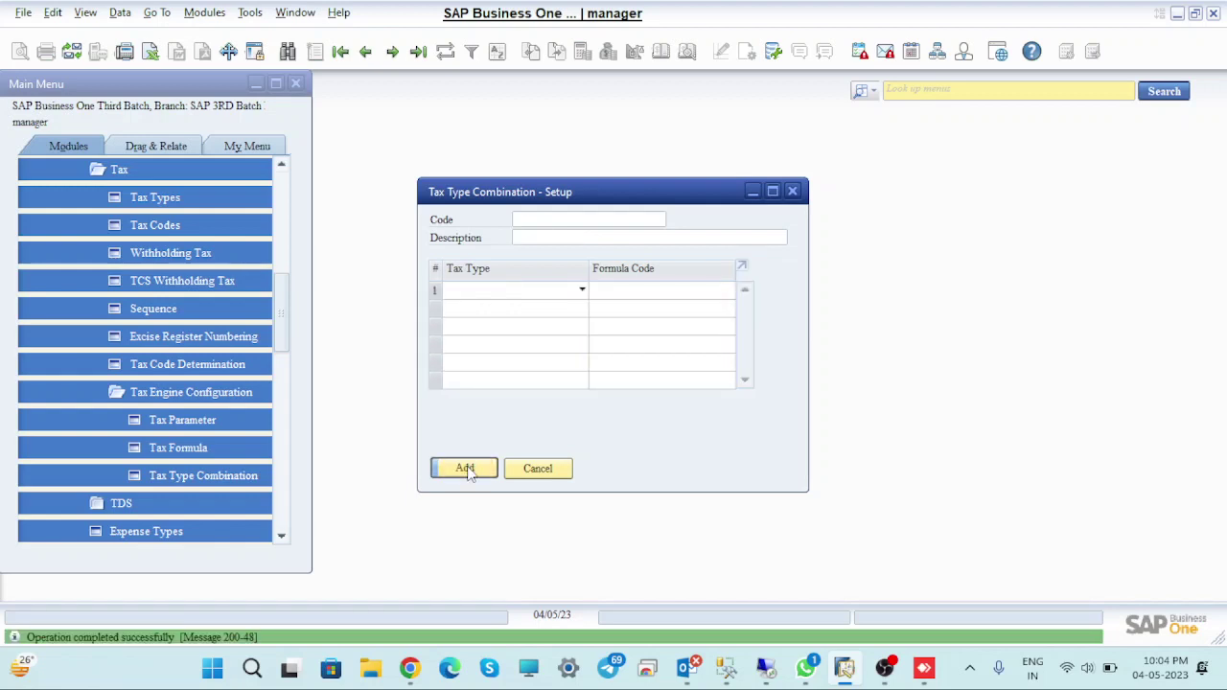
left_click(580, 219)
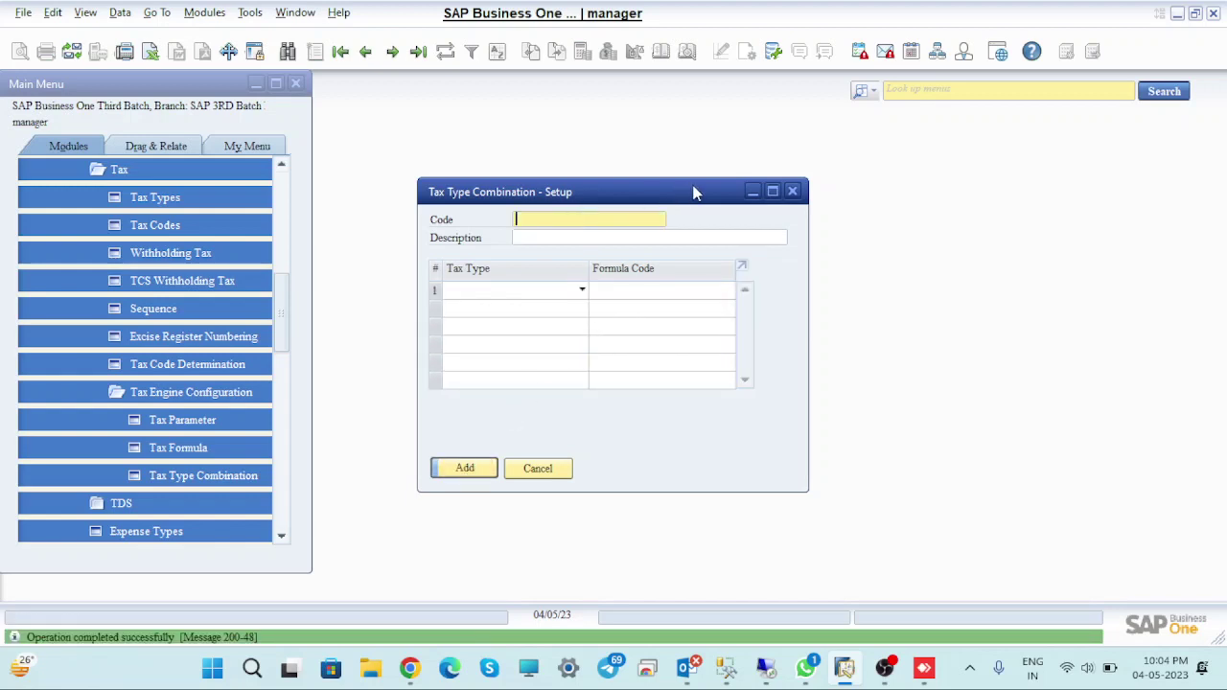
left_click(793, 190)
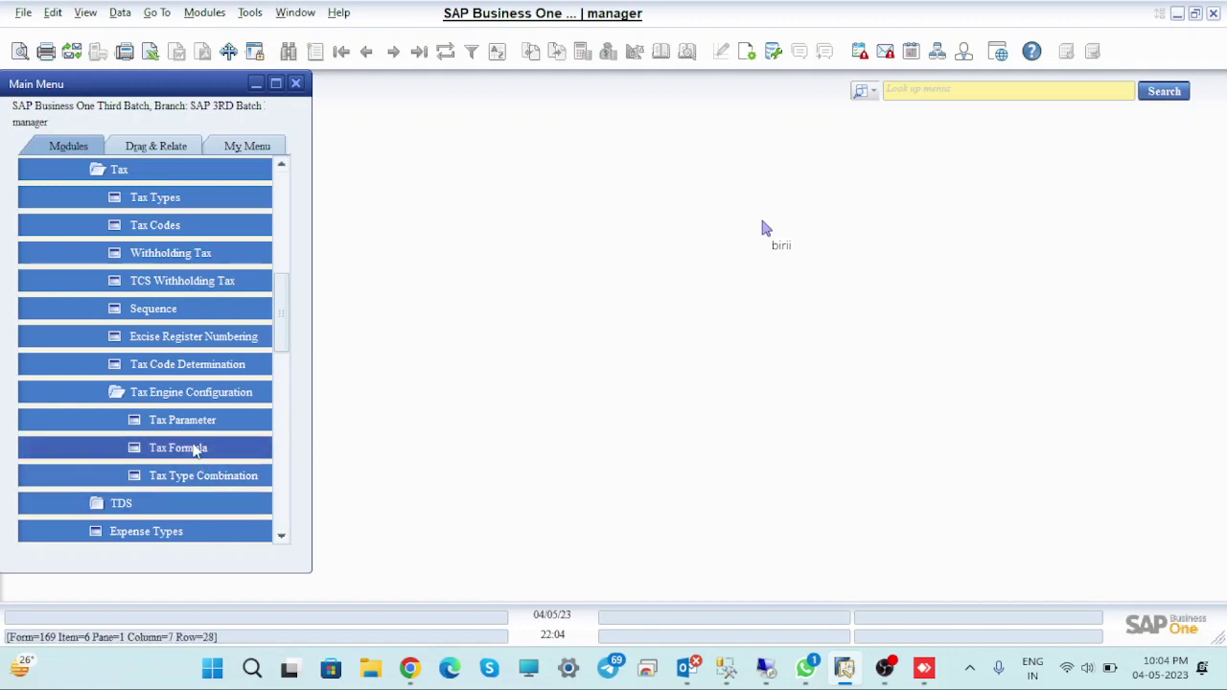
Open Tax Codes setup and enter IGST@5% as the code and description
left_click(211, 224)
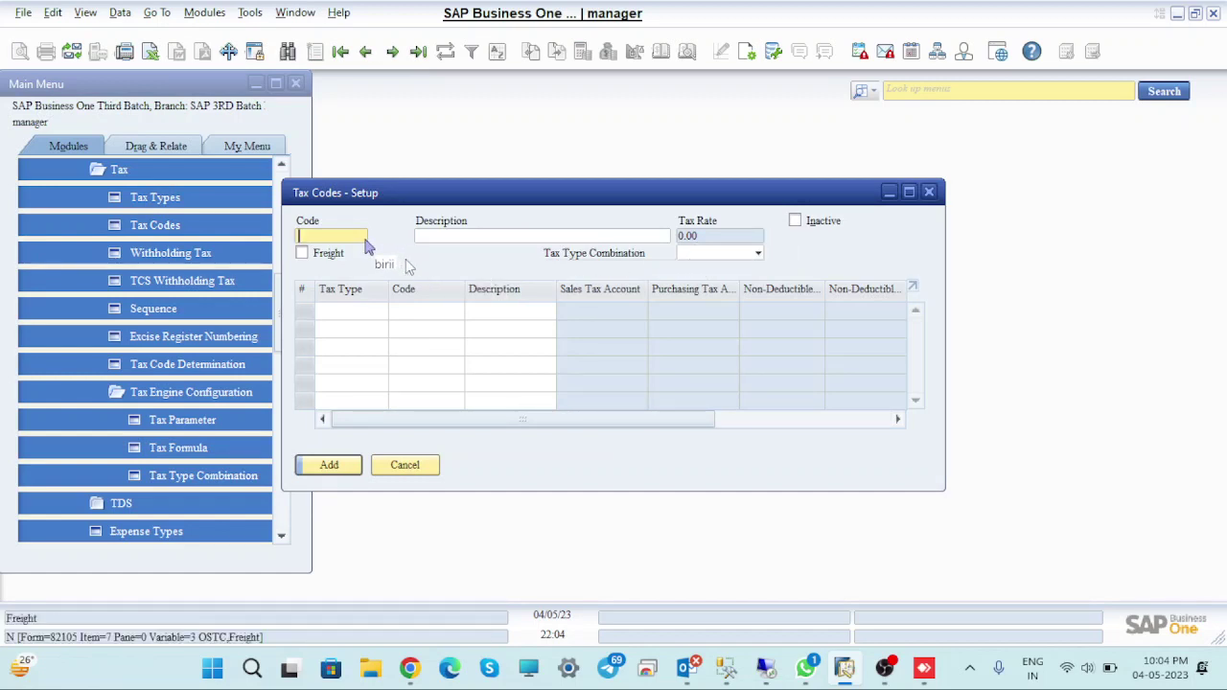
type("IGST@5%")
key("Tab")
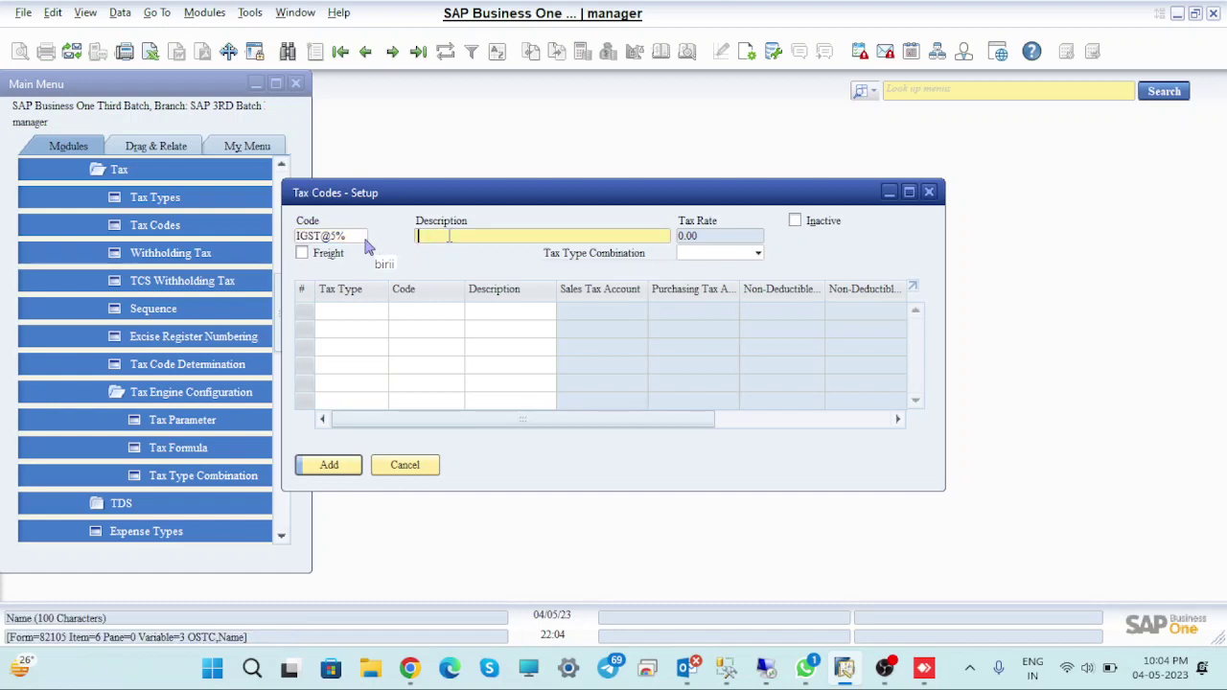
type("IGST@5%")
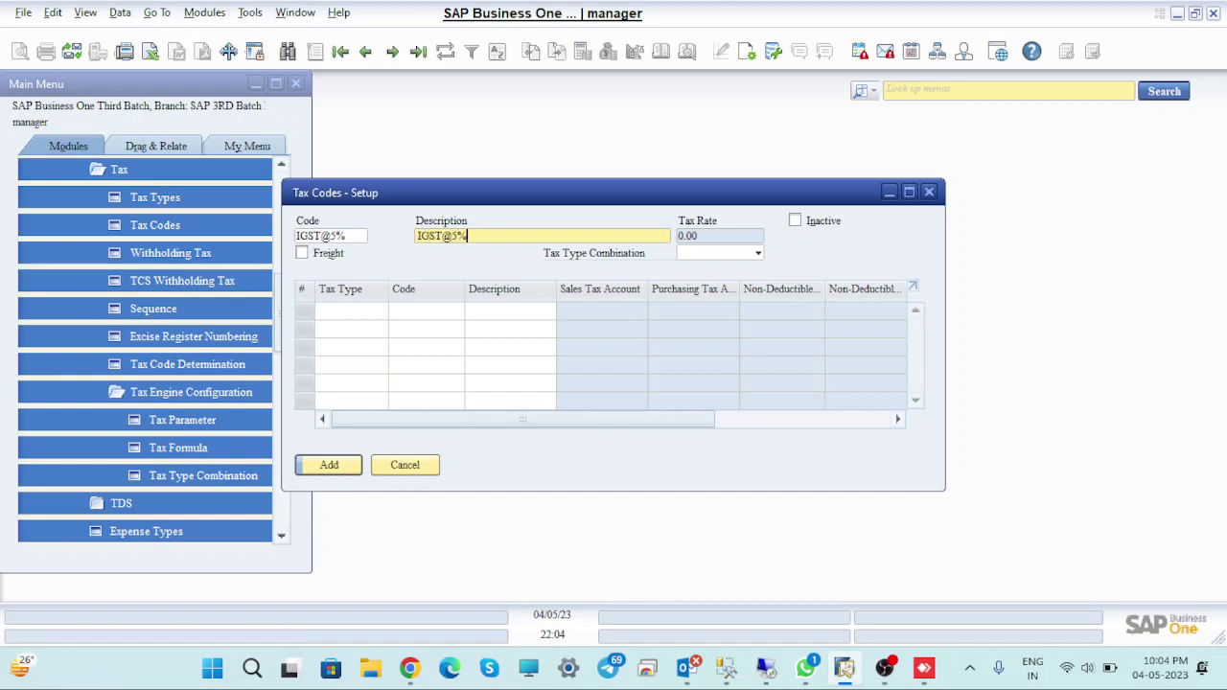
Set the IGST combination, the IGST@5% authority line and Freight, then try to add it
left_click(757, 254)
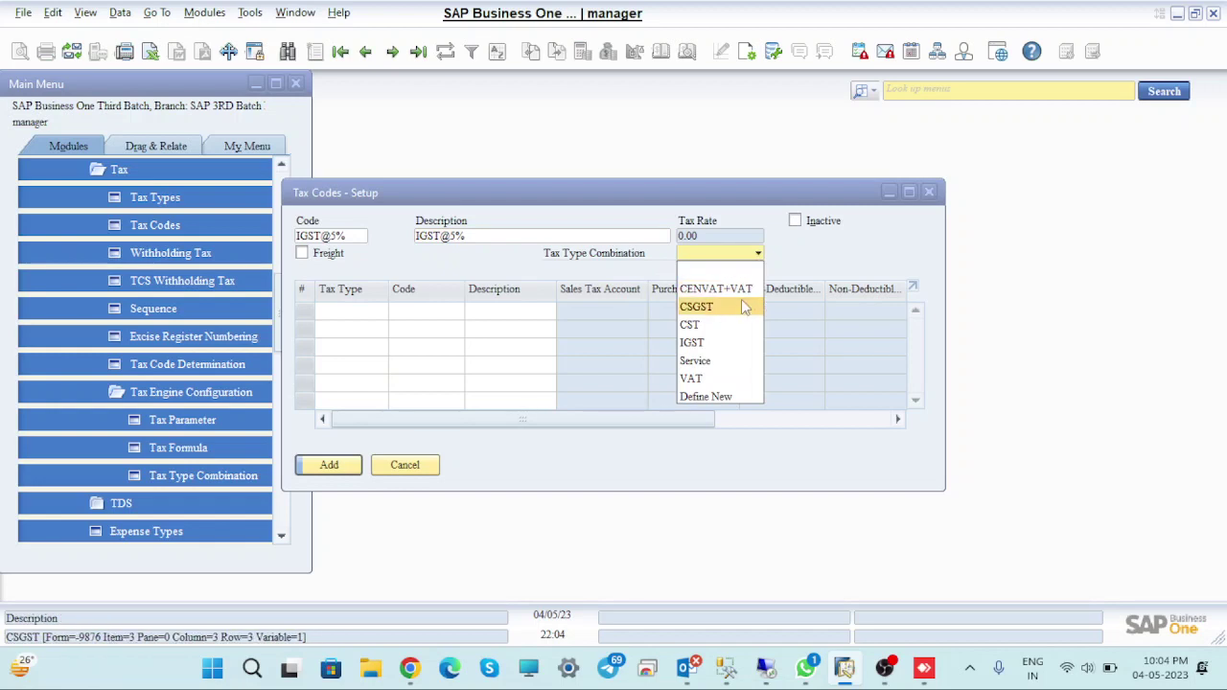
left_click(727, 345)
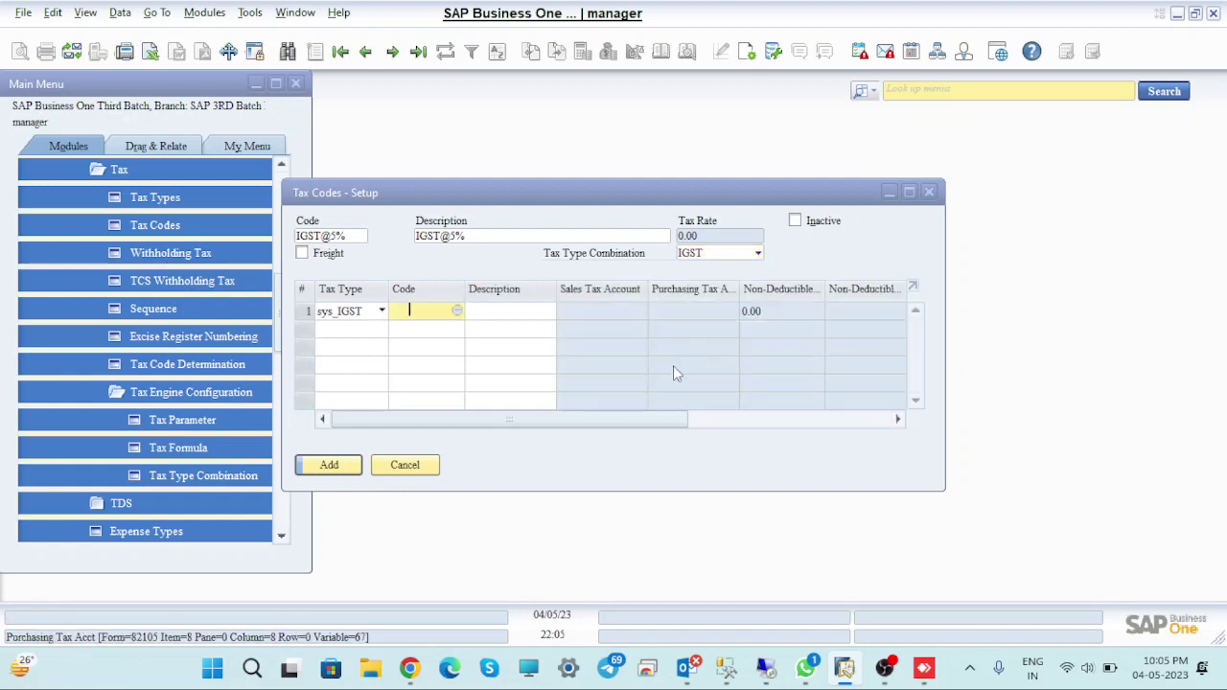
left_click(457, 312)
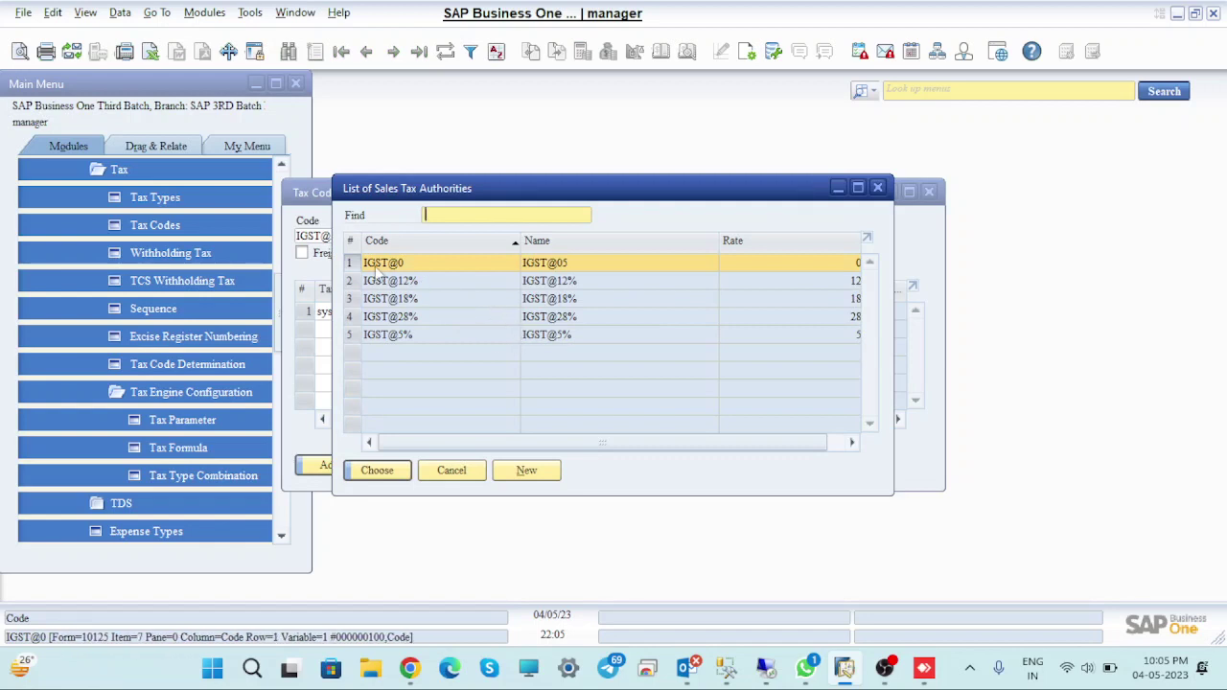
left_click(352, 336)
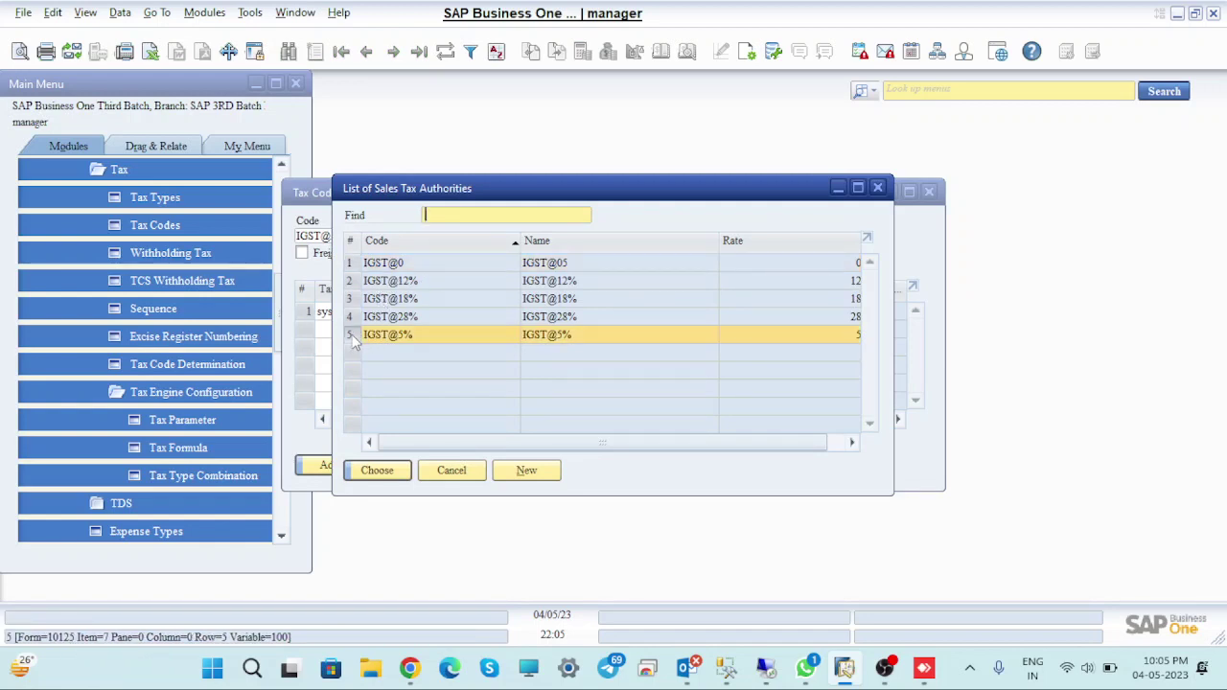
left_click(387, 469)
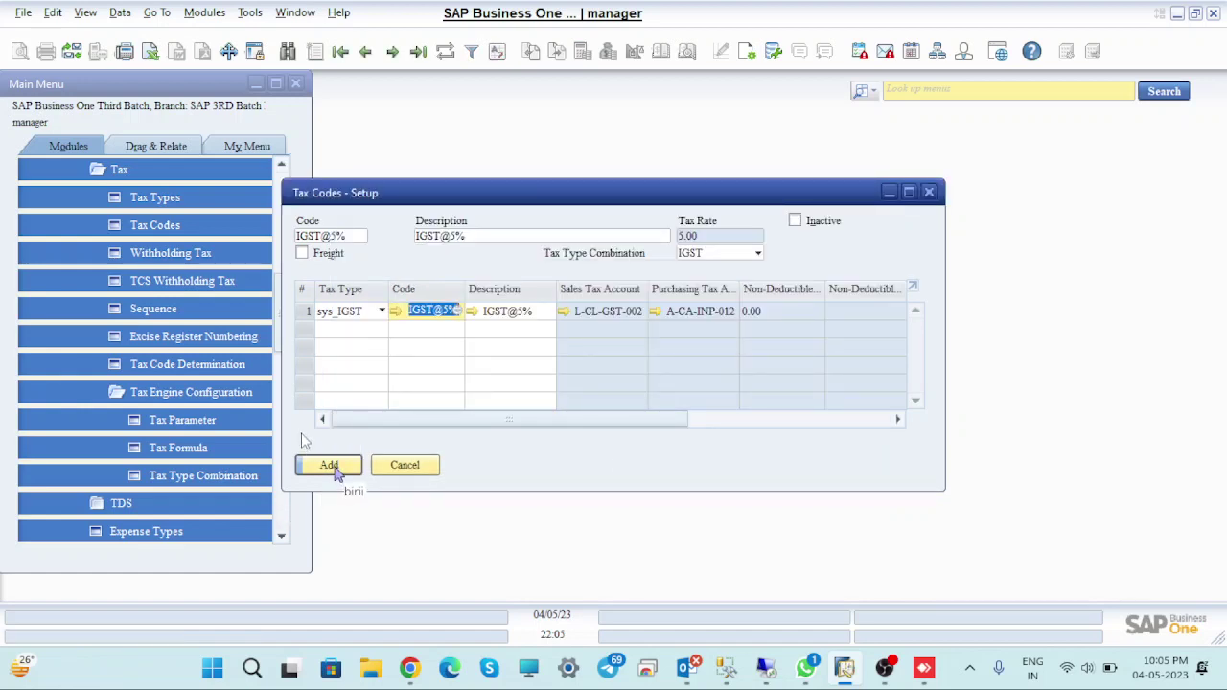
left_click(303, 255)
left_click(336, 467)
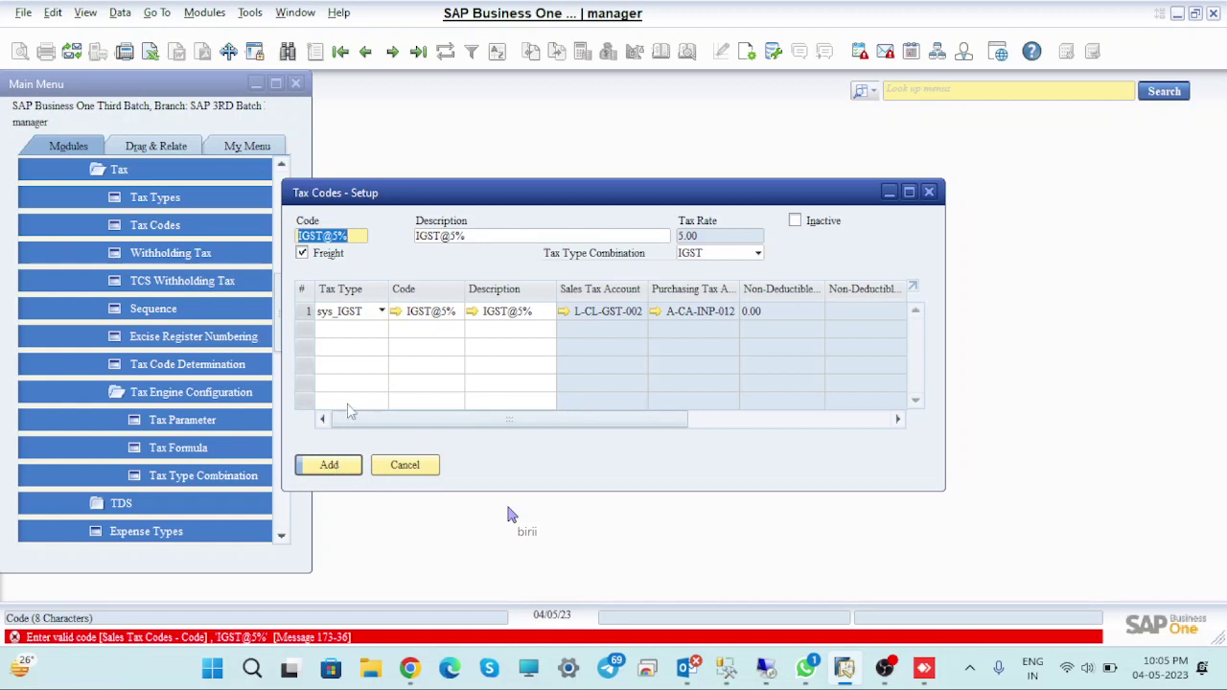
Shorten the code to IGST@5 and add the tax code
left_click(359, 235)
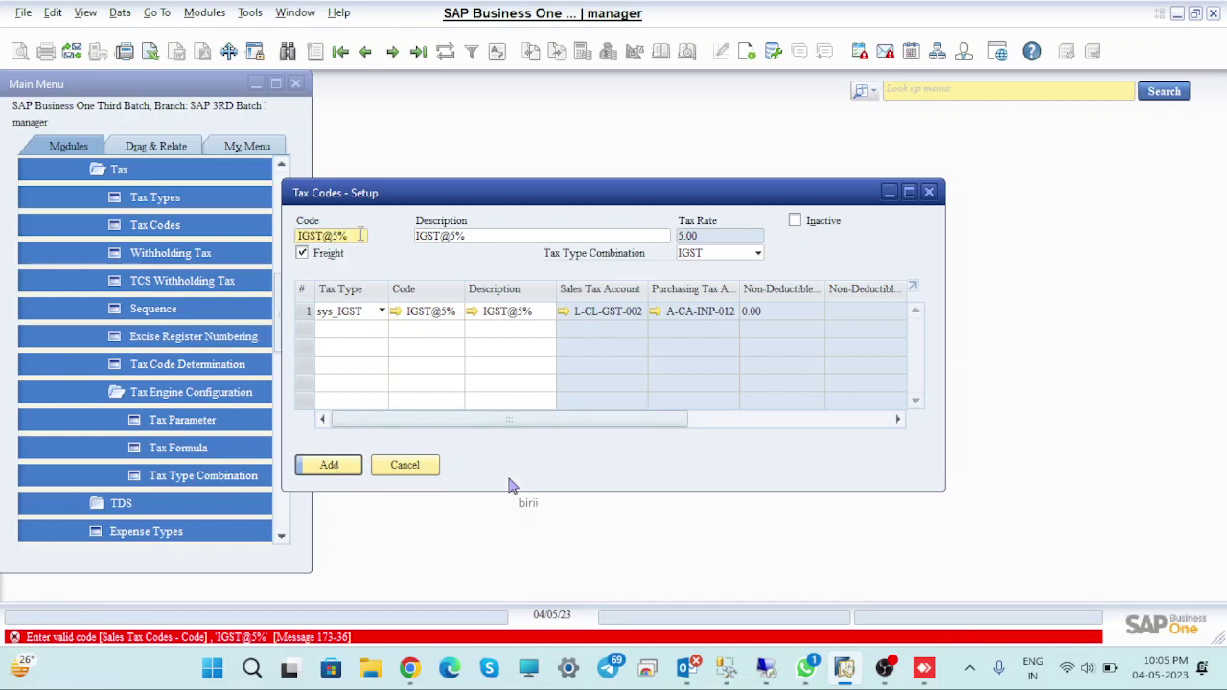
key("BackSpace")
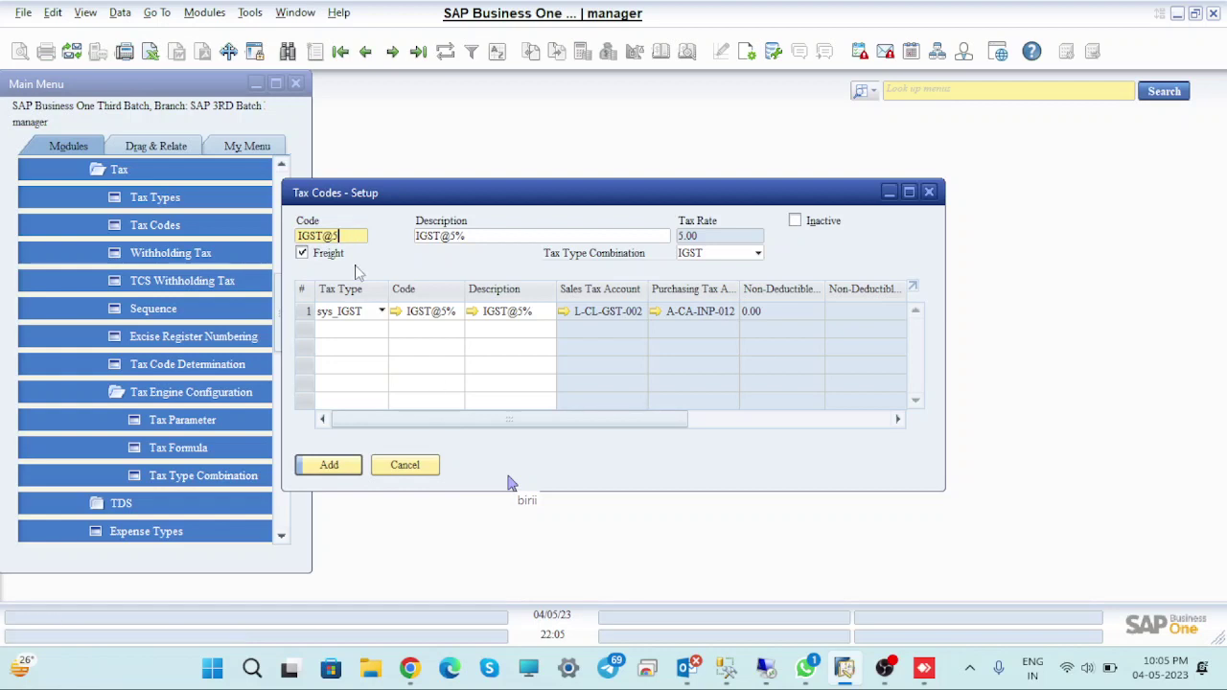
left_click(329, 464)
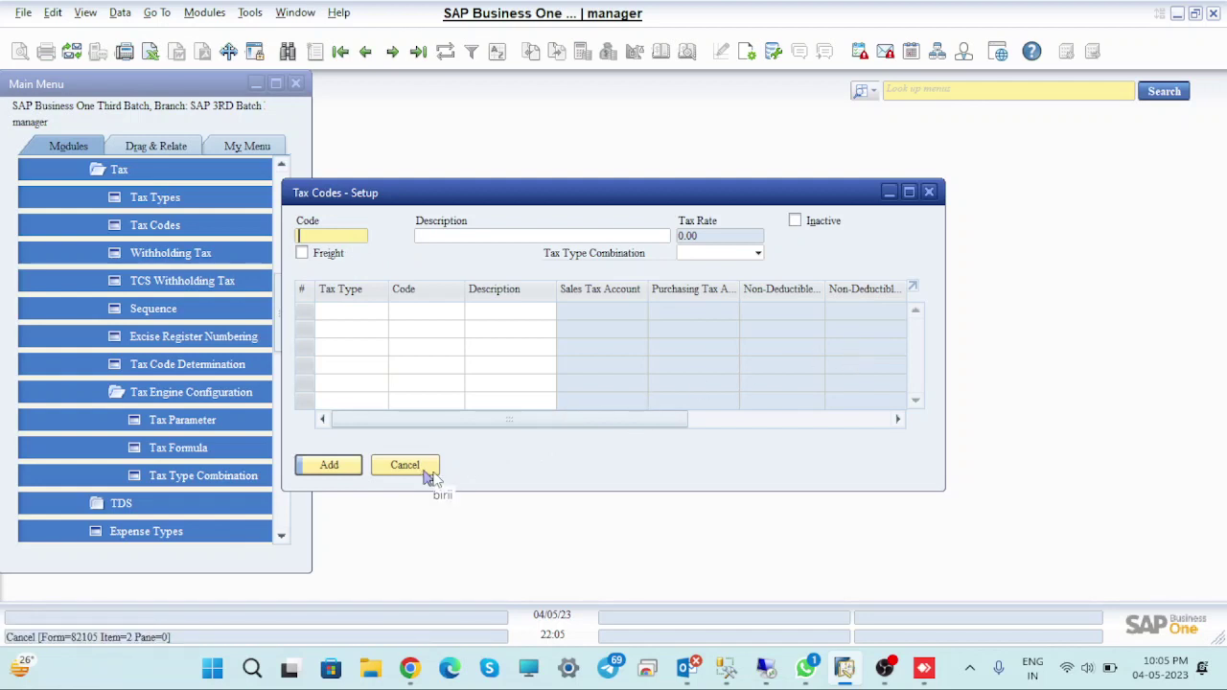
Browse back through saved tax codes to IGST@5, then start a new record
left_click(418, 51)
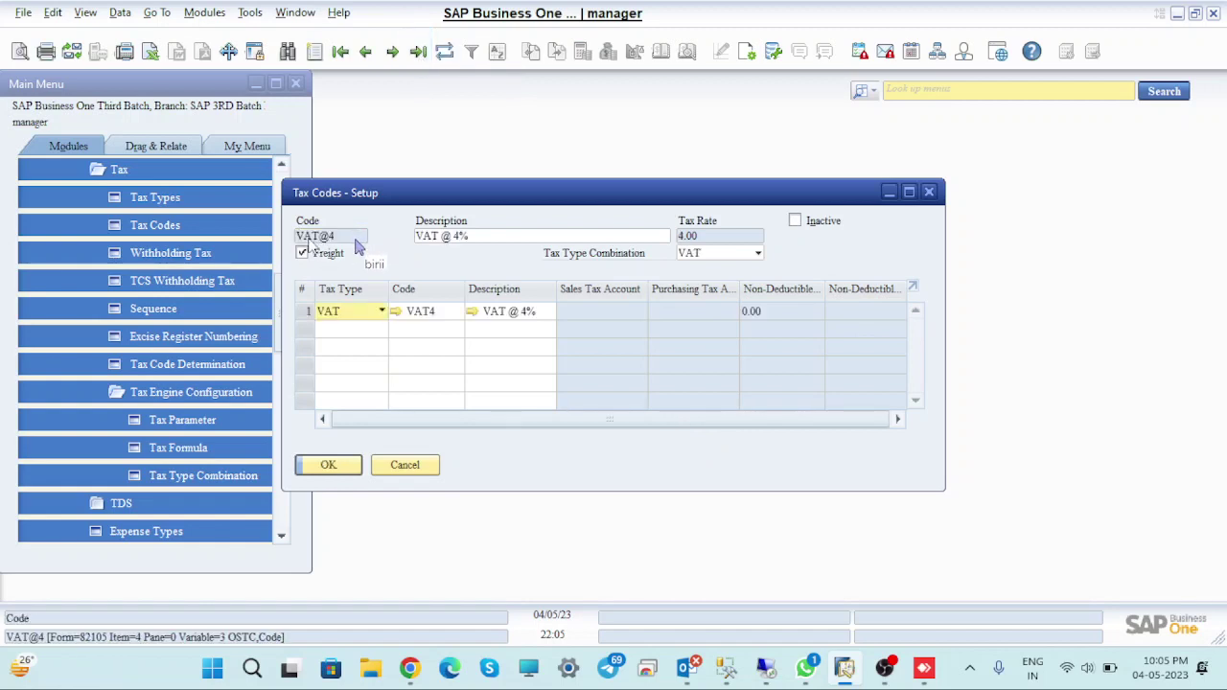
left_click(366, 50)
left_click(365, 51)
left_click(365, 51)
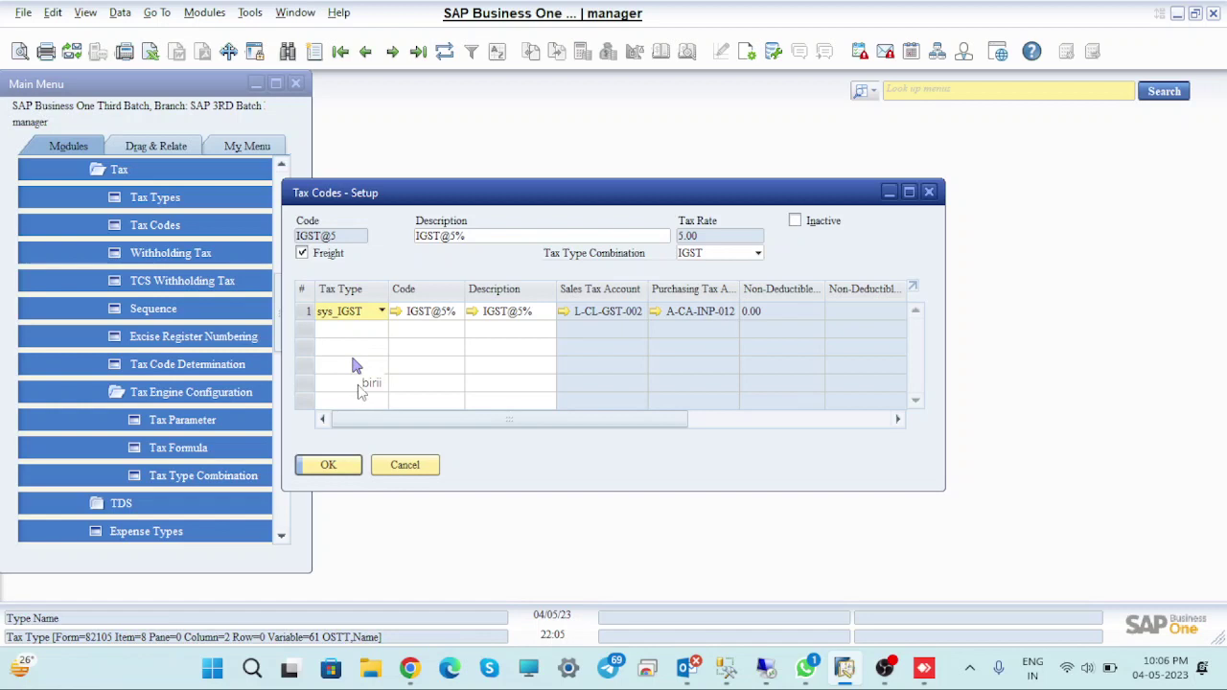
key("ctrl+a")
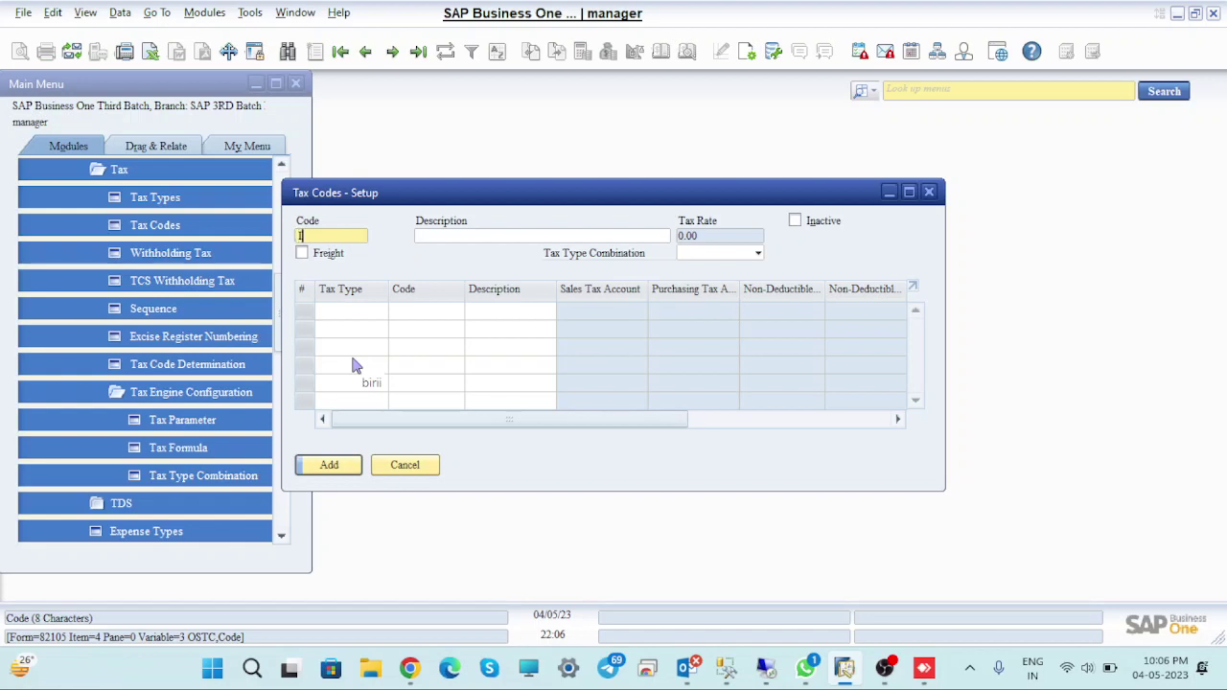
Enter IGST@12 as code and description with the IGST tax type combination
type("GST@12")
key("Tab")
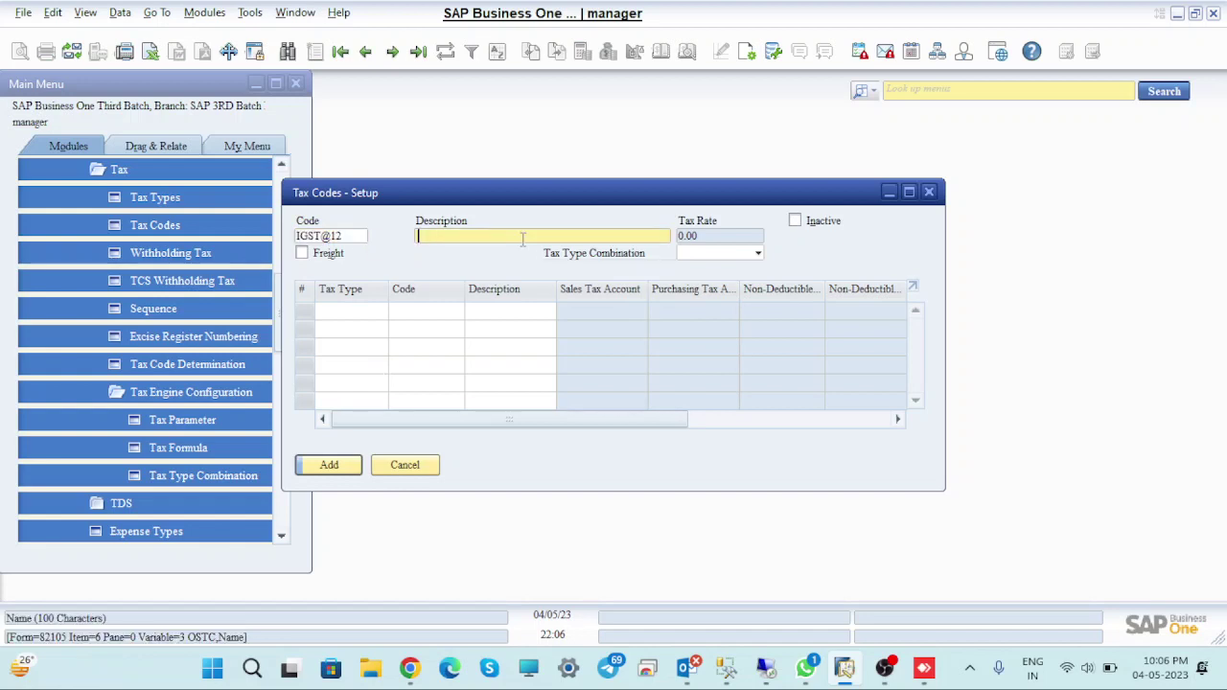
type("IGST@12")
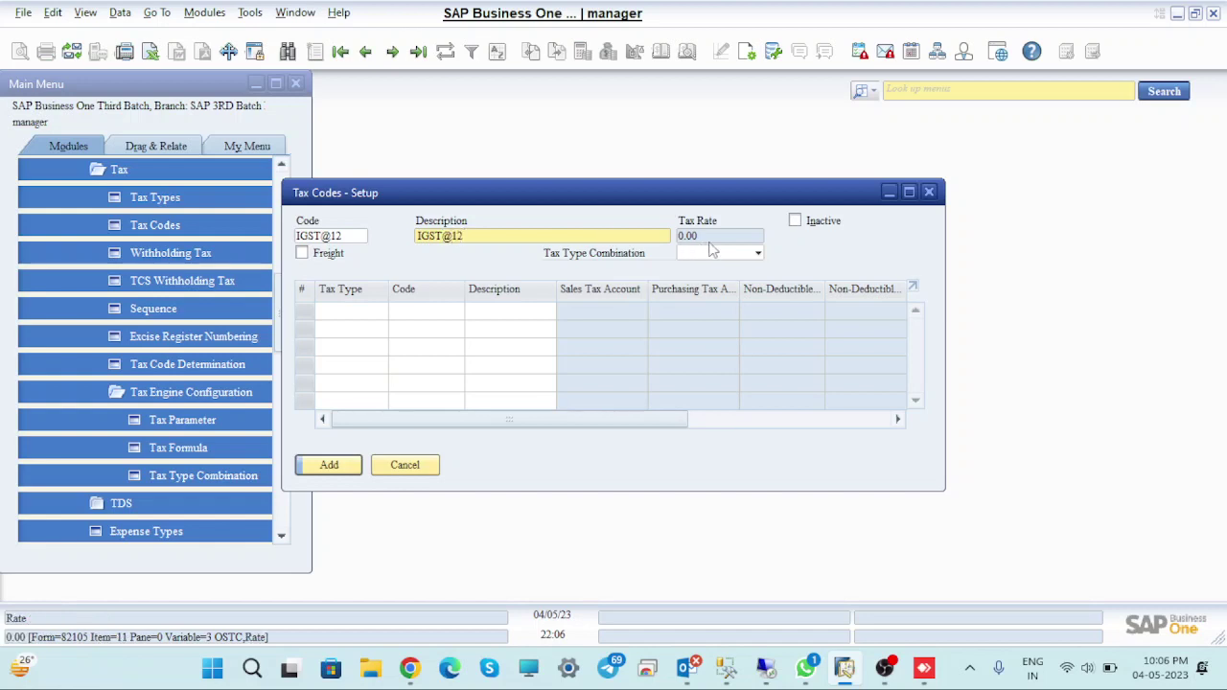
left_click(758, 255)
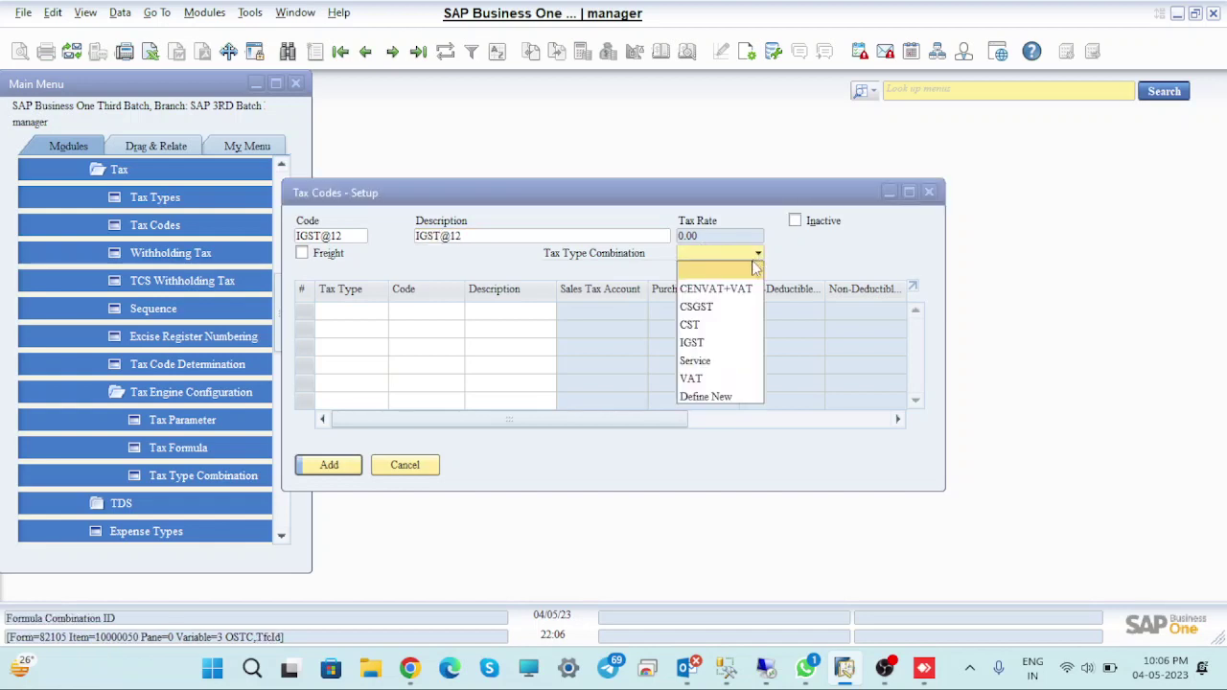
left_click(726, 348)
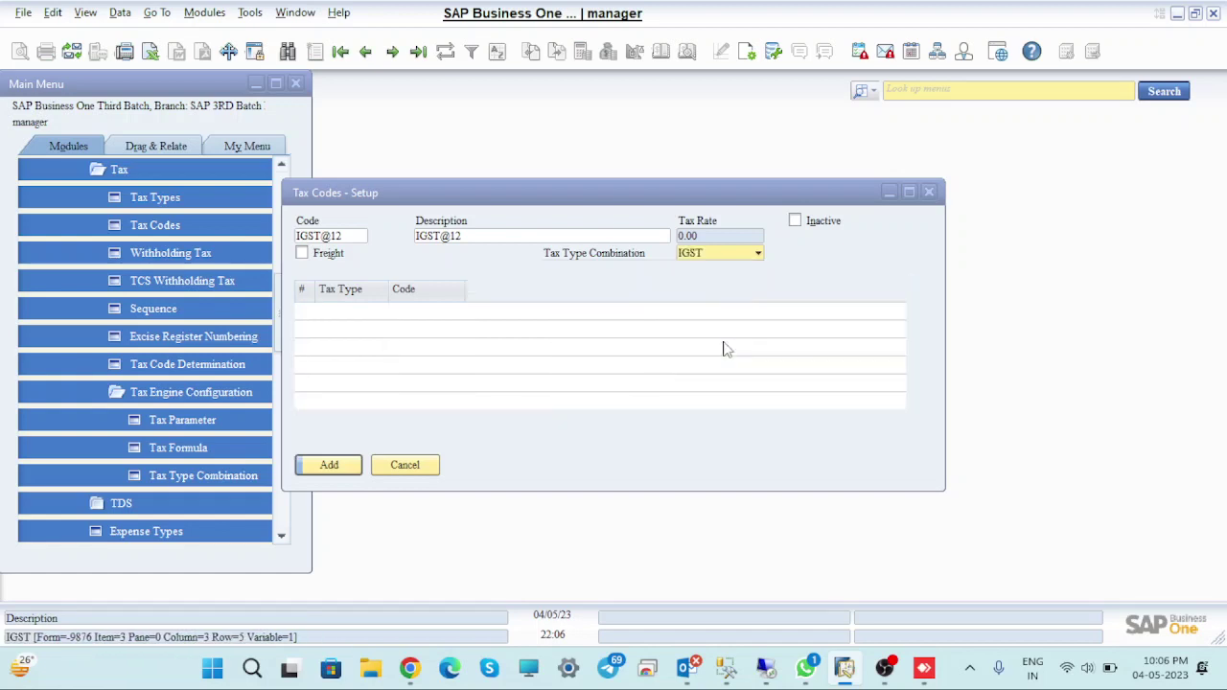
Use the IGST@12% authority for the line, tick Freight, and add the code
left_click(458, 312)
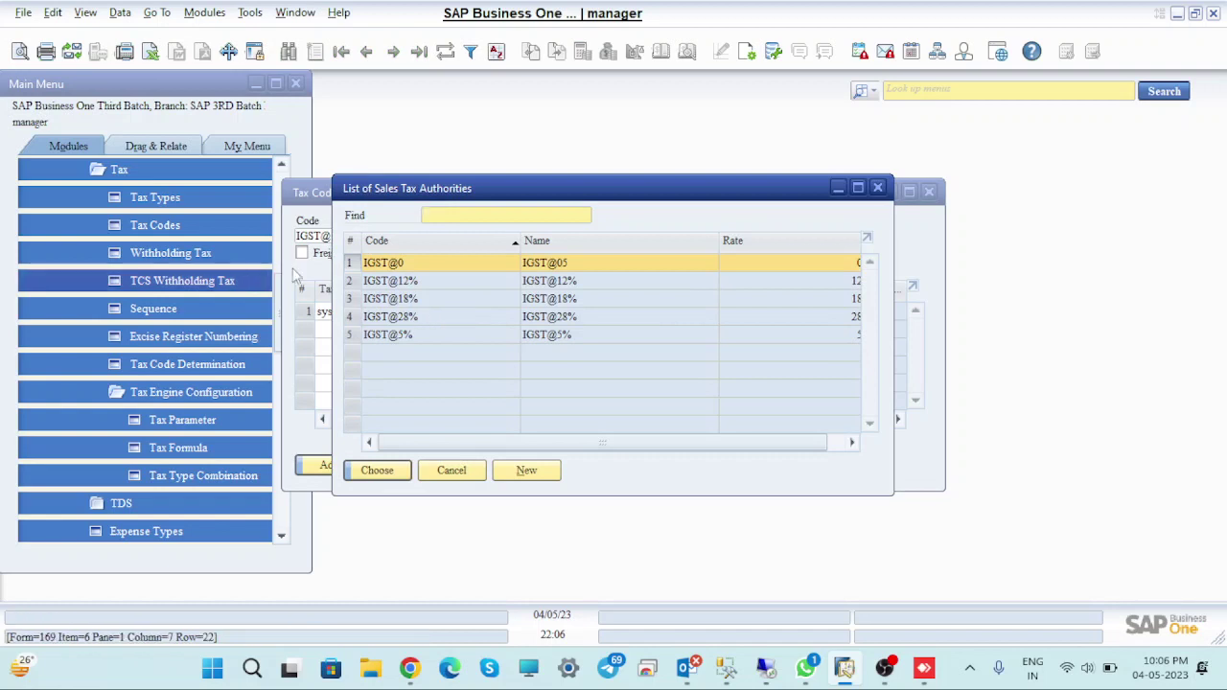
left_click(353, 282)
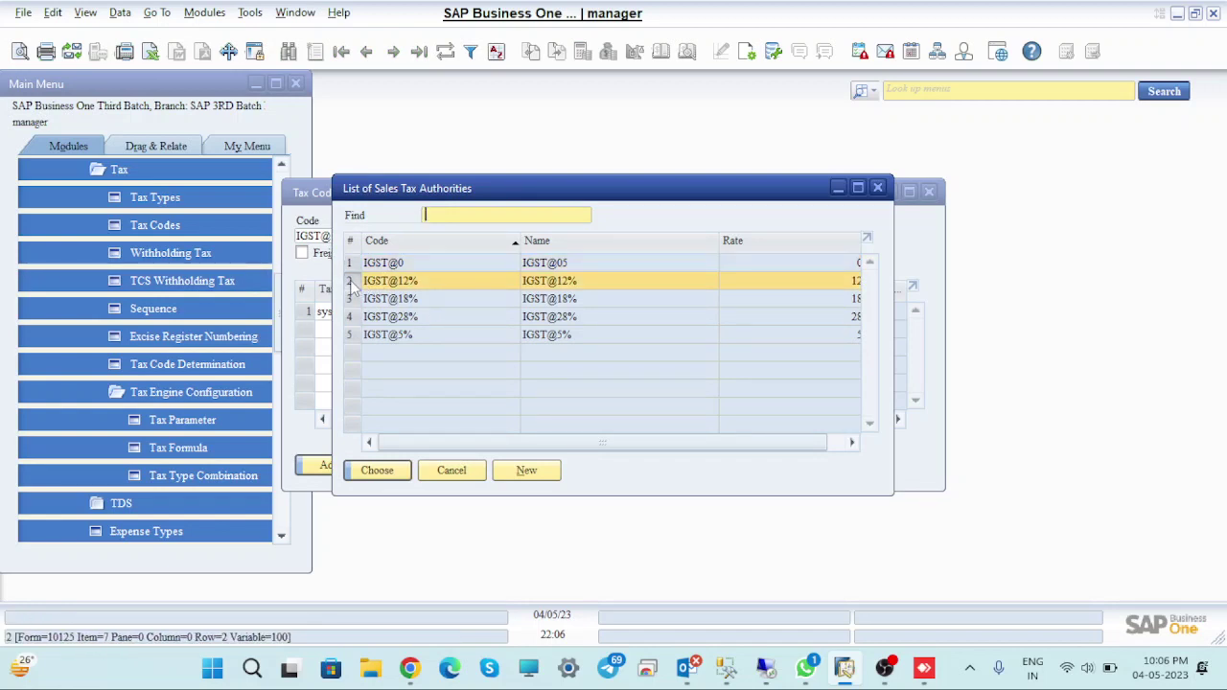
left_click(376, 470)
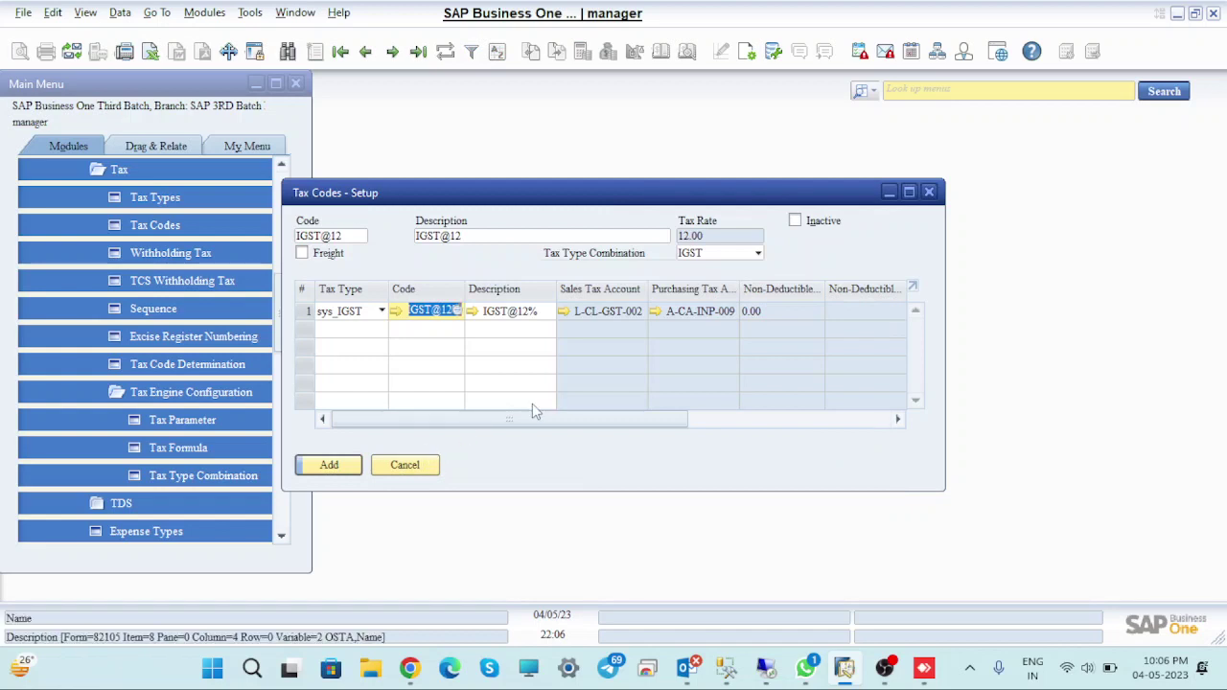
left_click(303, 253)
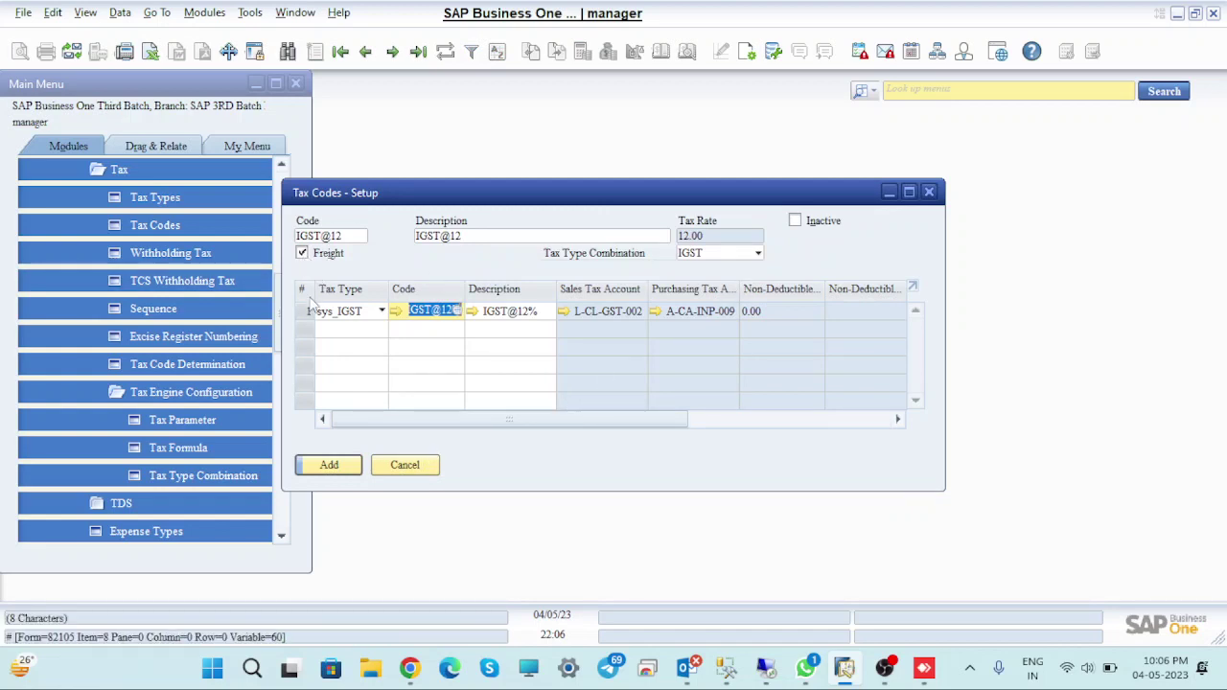
left_click(328, 465)
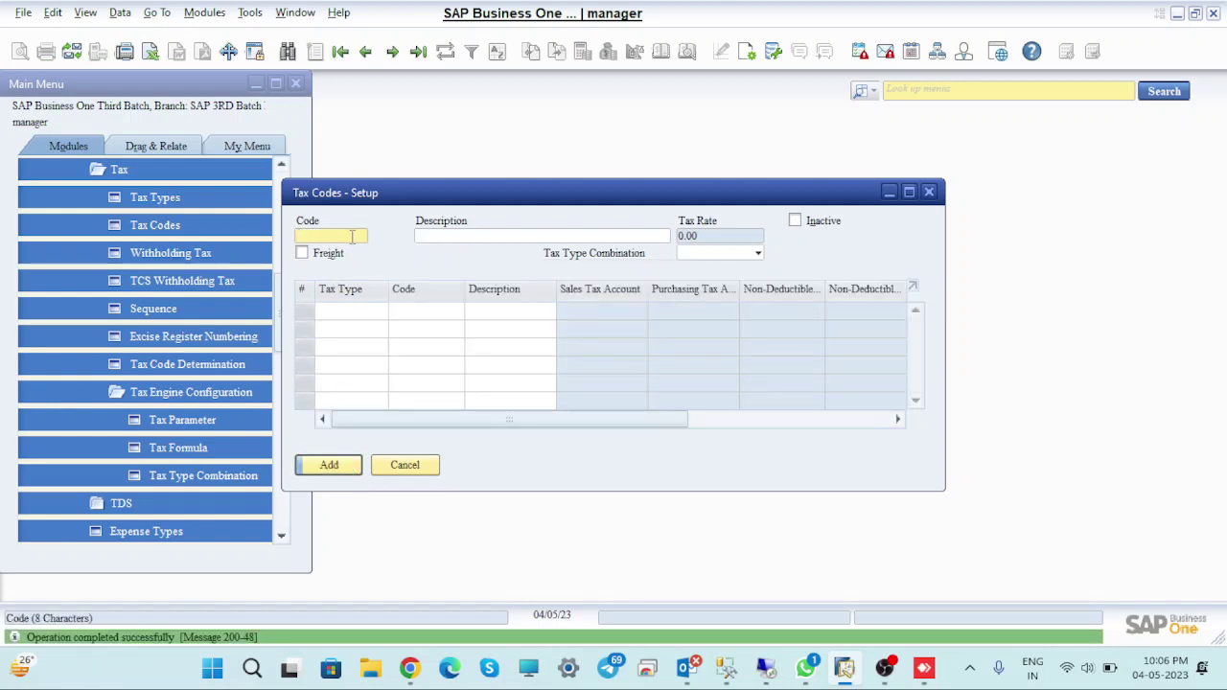
Enter IGST@18 as code and description with the IGST tax type combination
type("IGST@18")
left_click(478, 238)
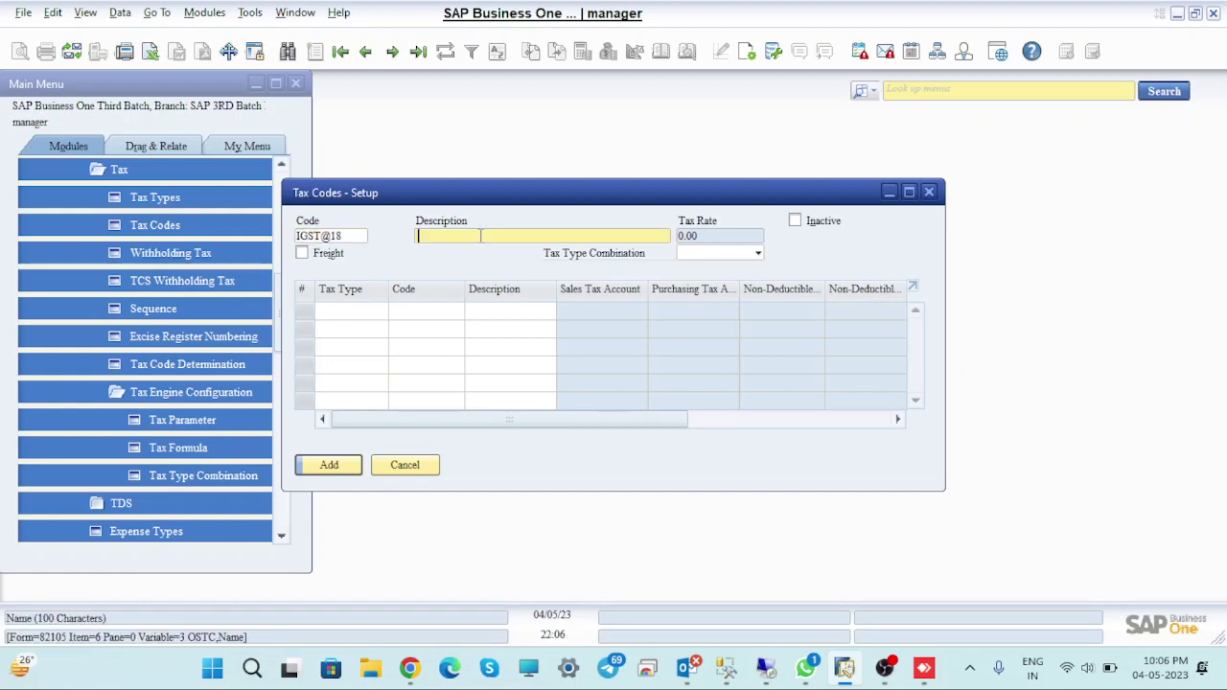
type("IGST@18")
left_click(757, 255)
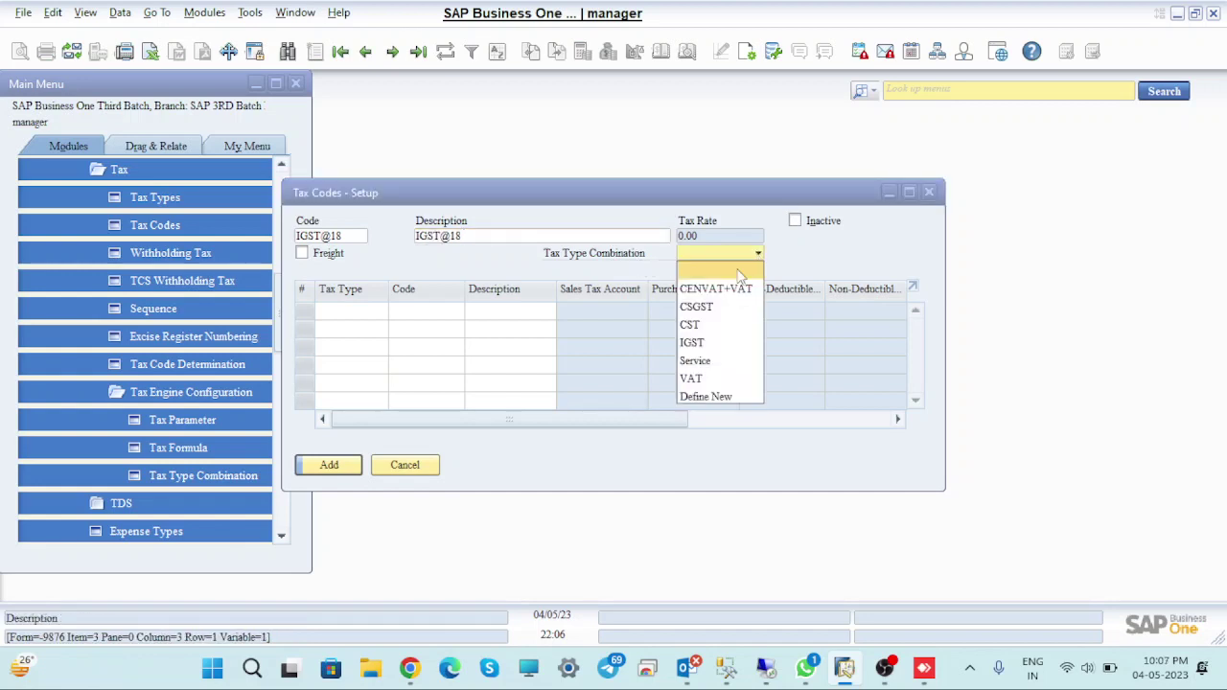
left_click(721, 343)
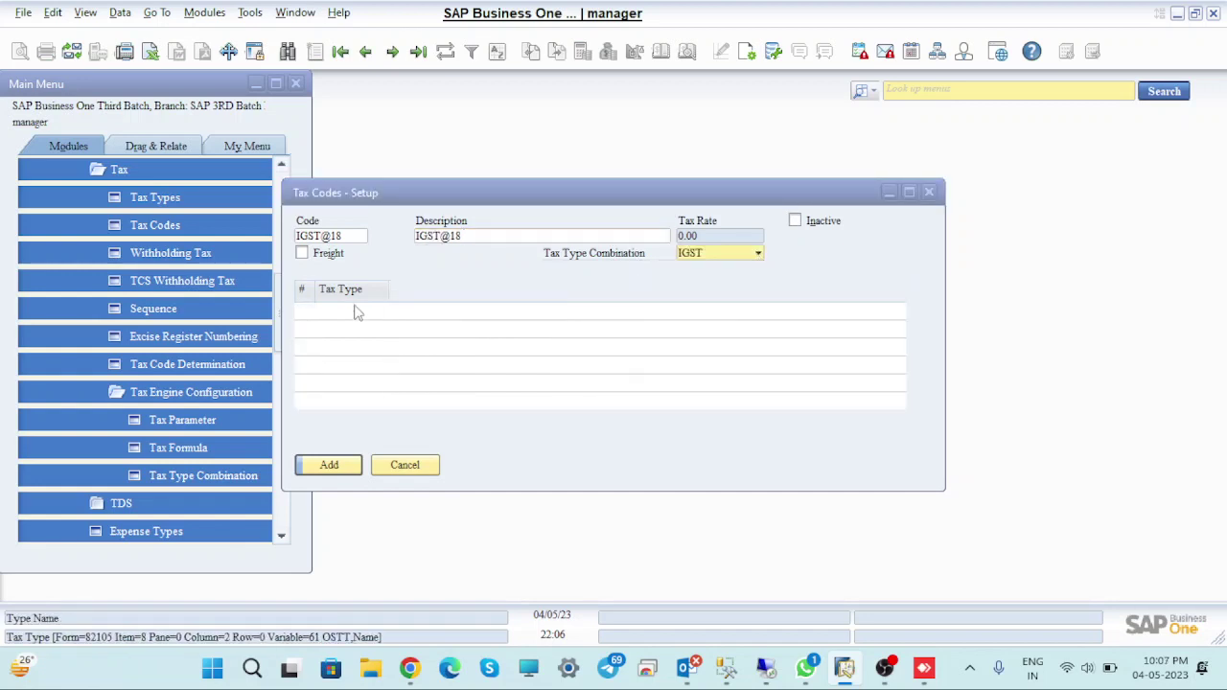
Tick Freight, set the line to the IGST@18% authority, and add the code
left_click(303, 253)
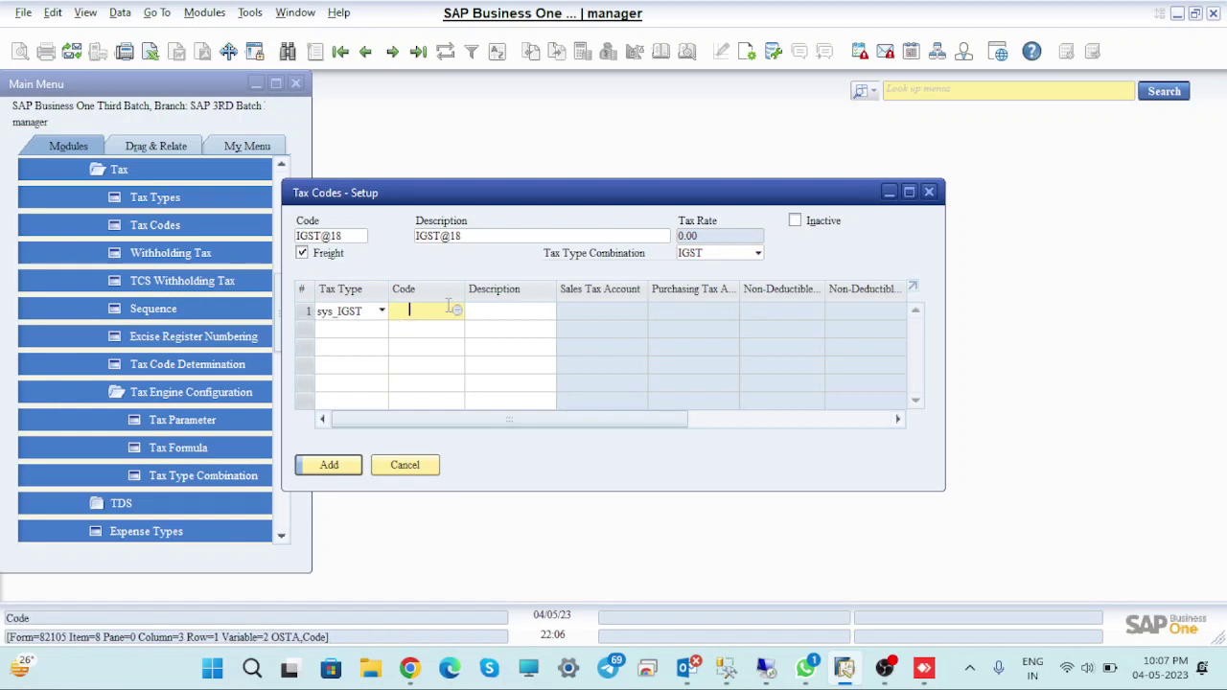
left_click(456, 311)
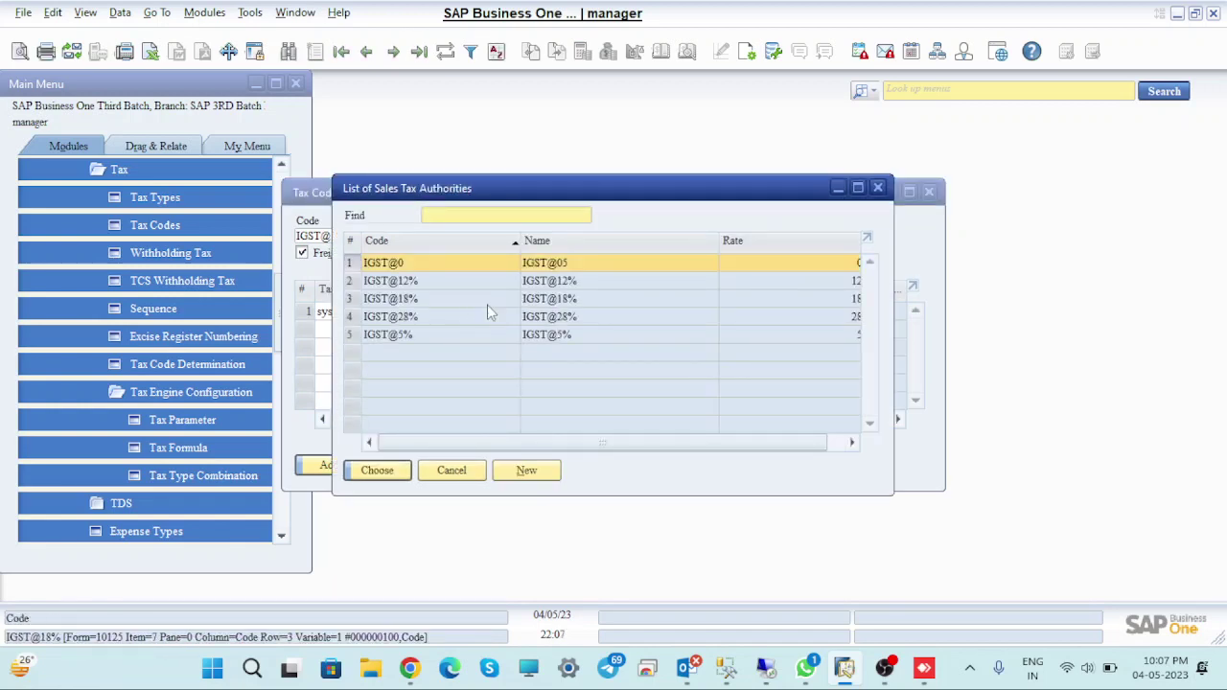
left_click(374, 301)
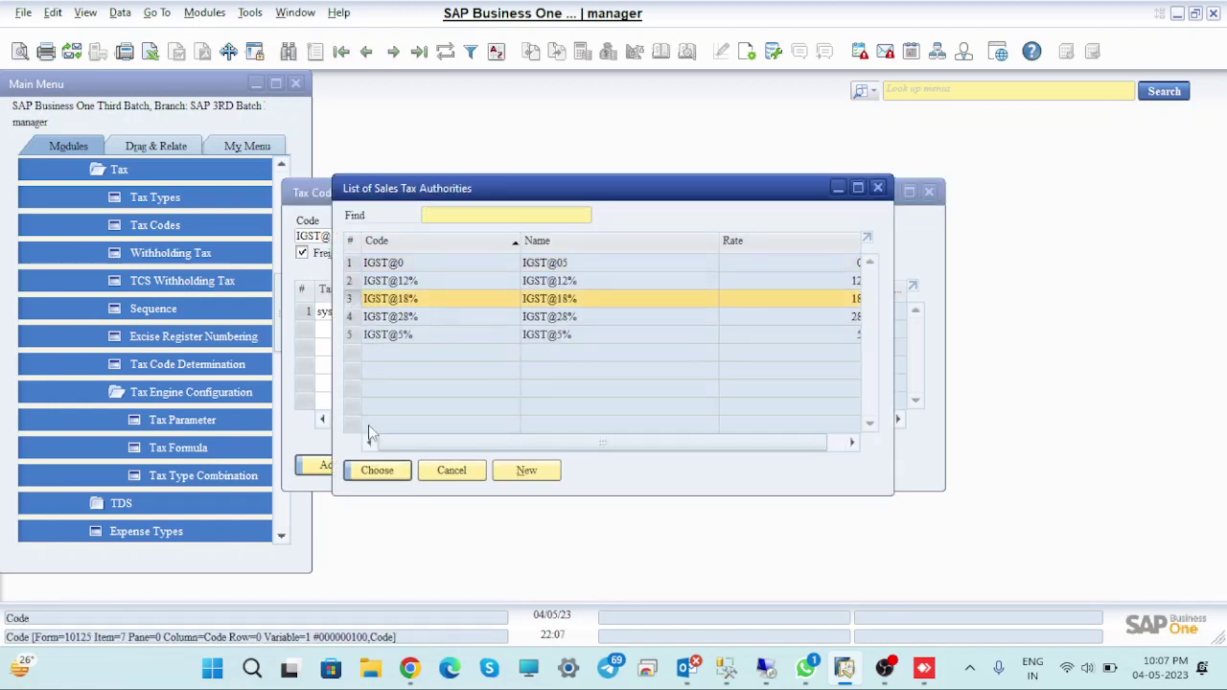
left_click(379, 470)
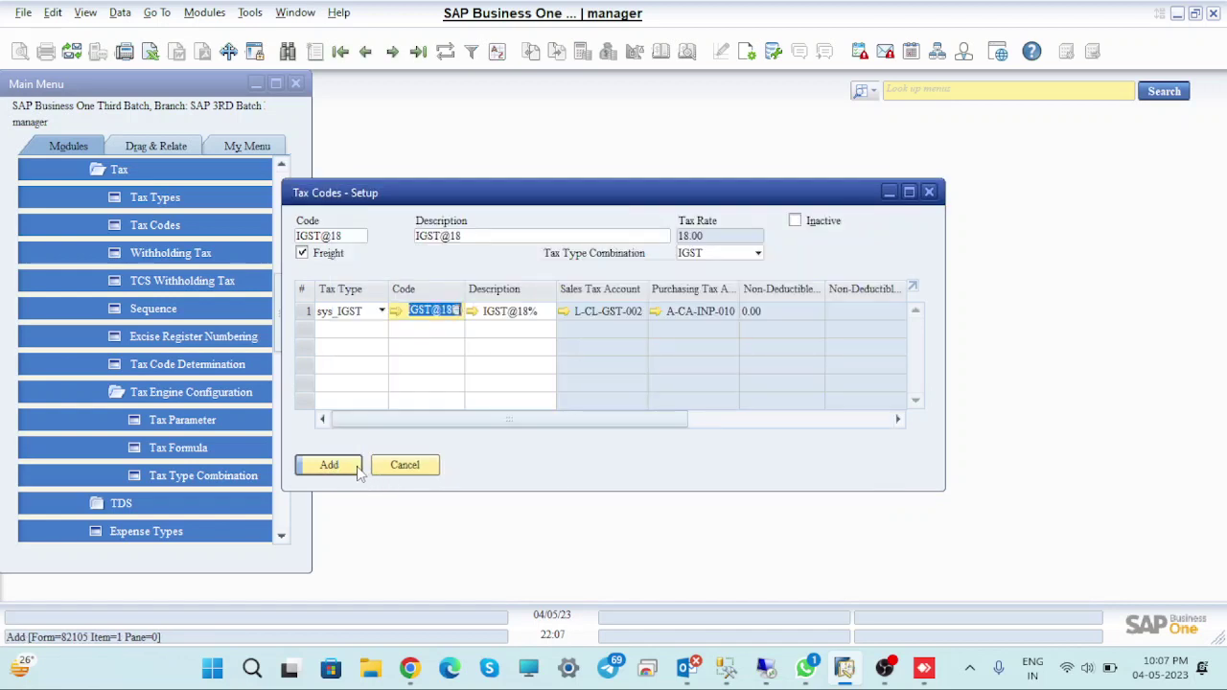
left_click(337, 467)
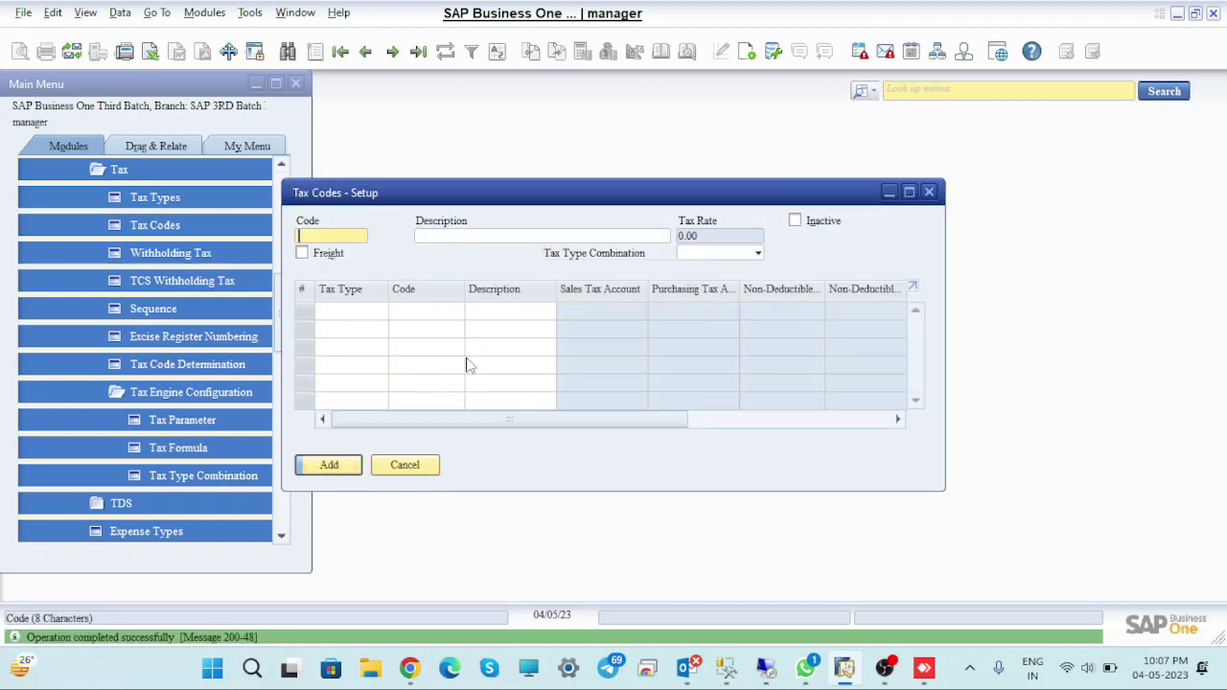
Enter a code and description (mistyped as 24), tick Freight, and choose the IGST combination
left_click(351, 237)
type("1")
type("GST")
type("@")
type("24")
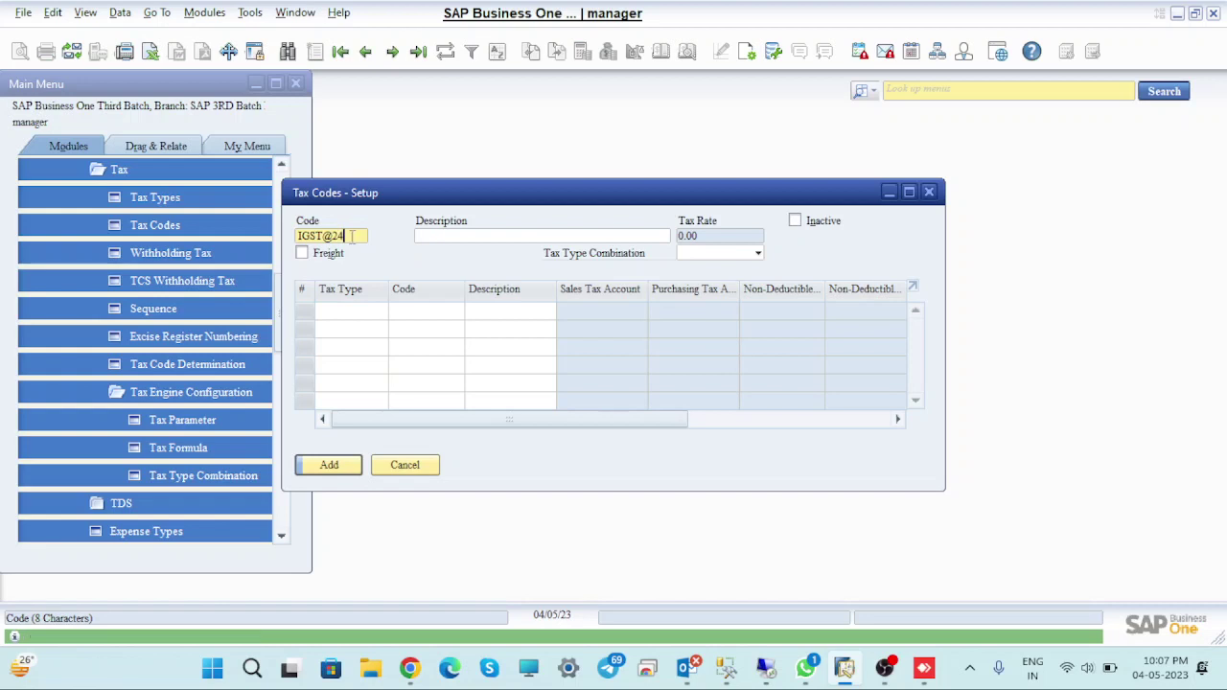
left_click(511, 234)
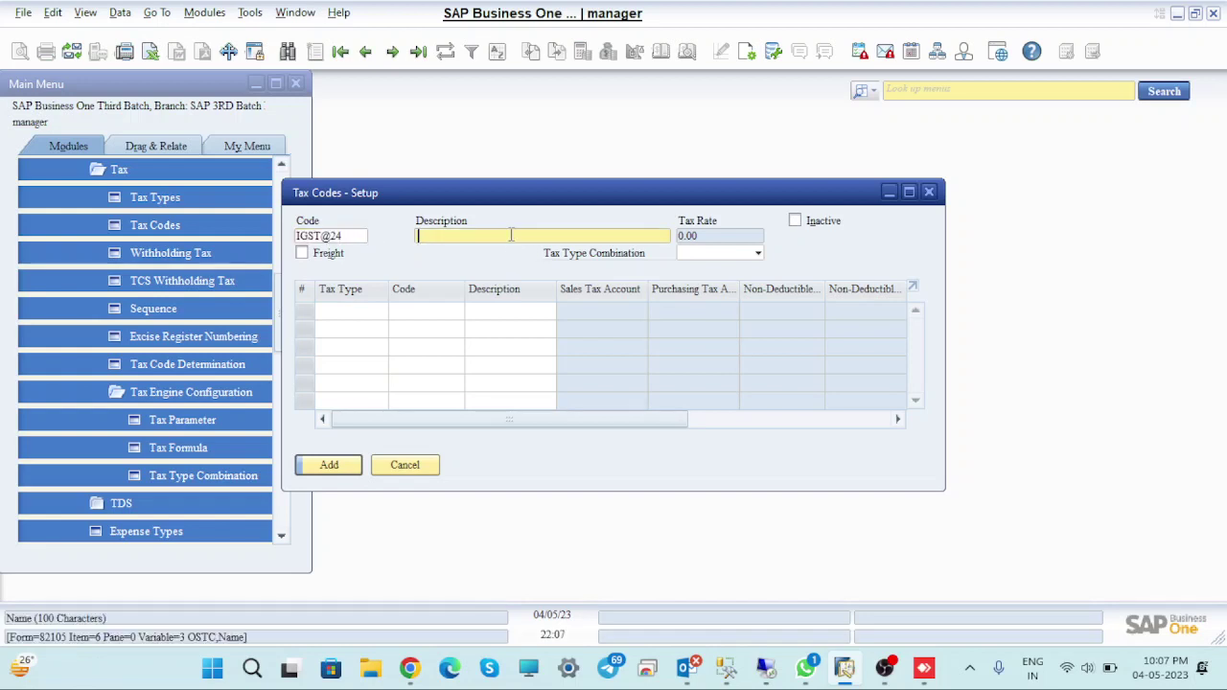
type("IGST@24")
left_click(302, 253)
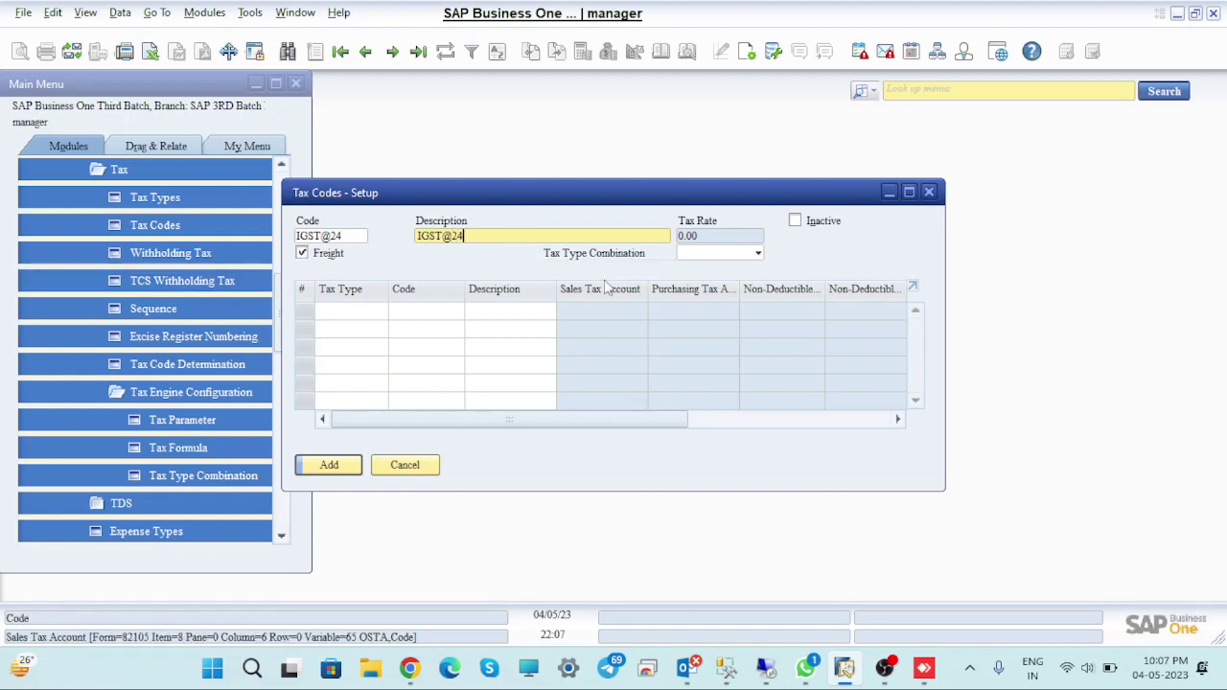
left_click(758, 253)
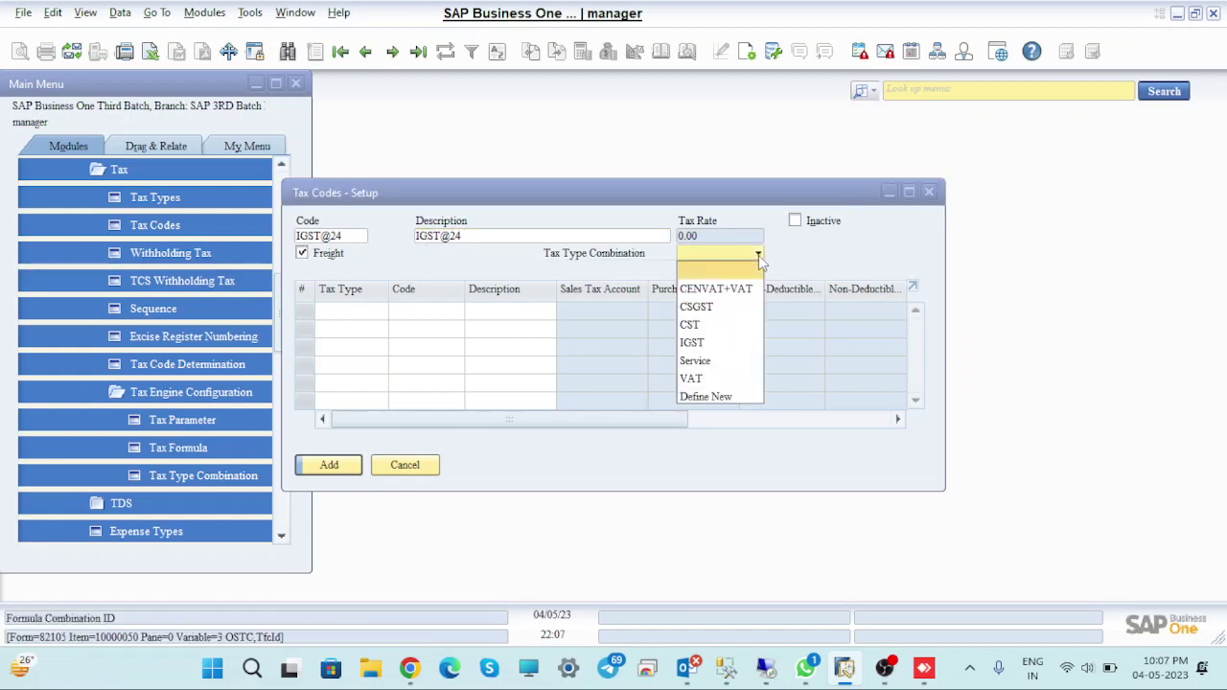
left_click(729, 343)
Set the first row's code to the IGST@28% tax authority
left_click(450, 311)
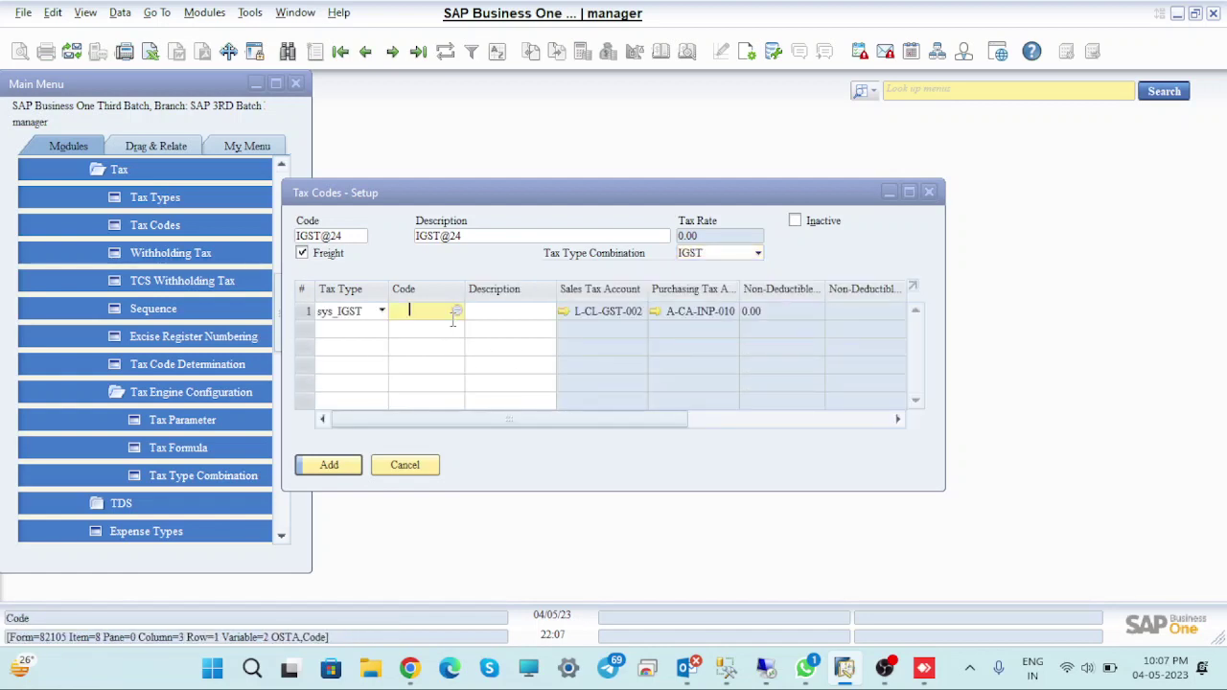
left_click(456, 309)
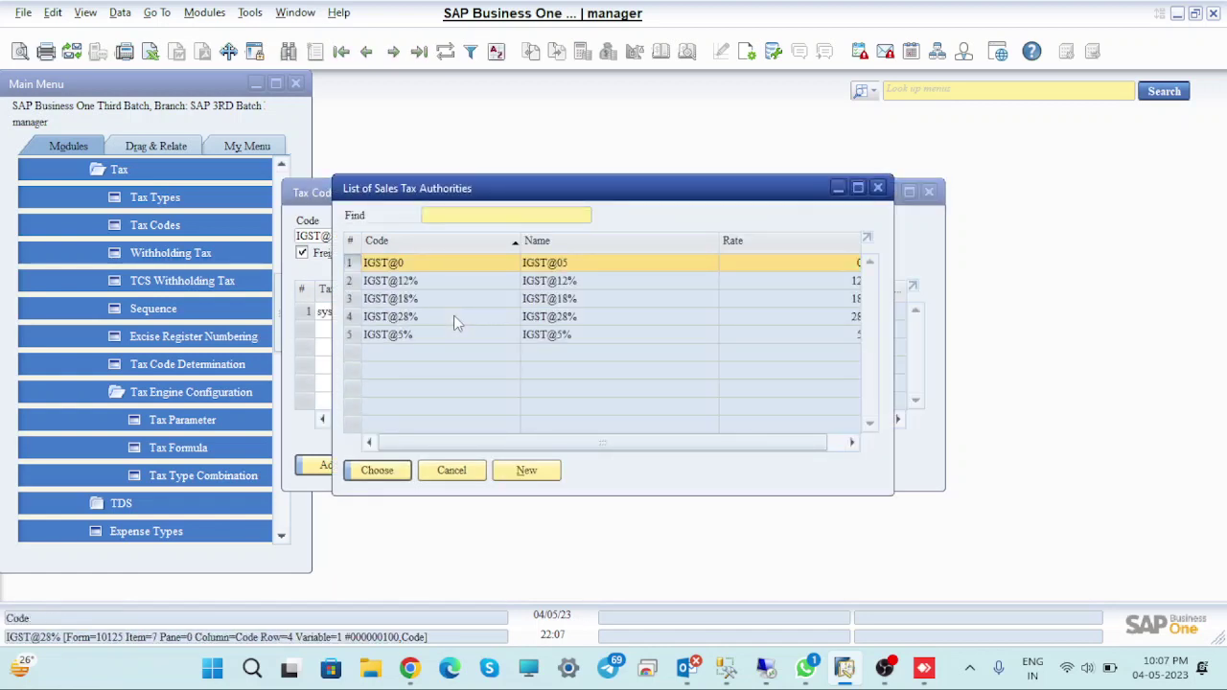
left_click(464, 319)
left_click(374, 470)
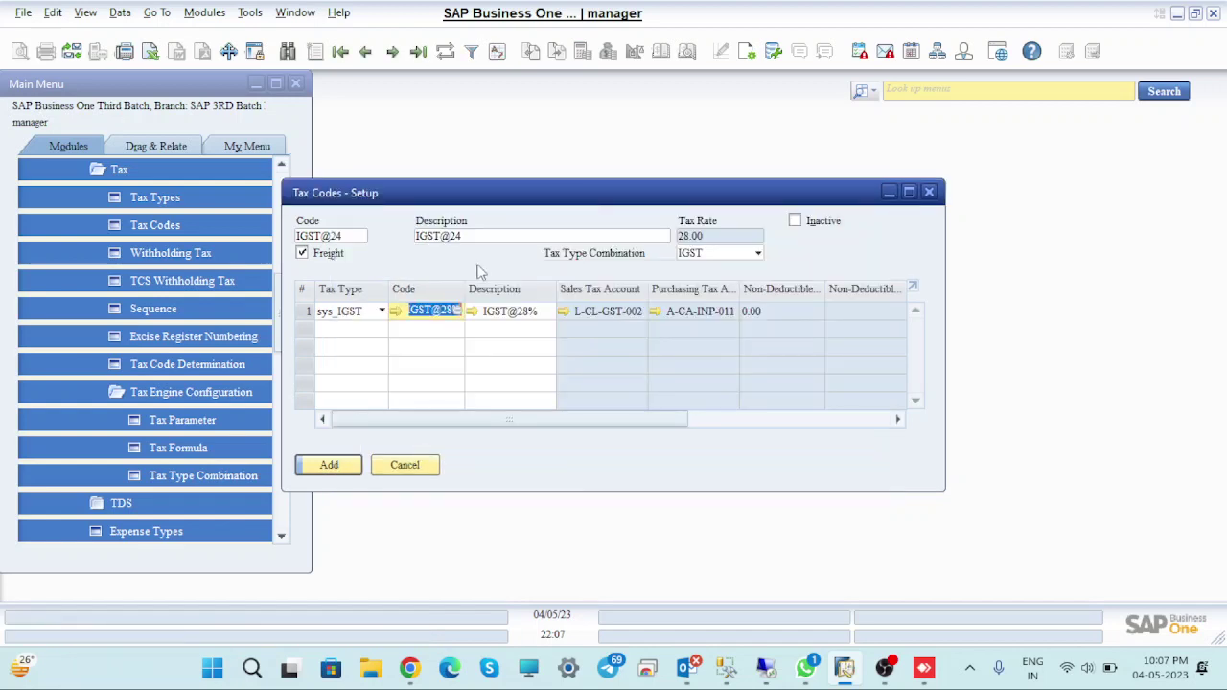
Correct the code and description to IGST@28 and add the tax code
left_click(356, 237)
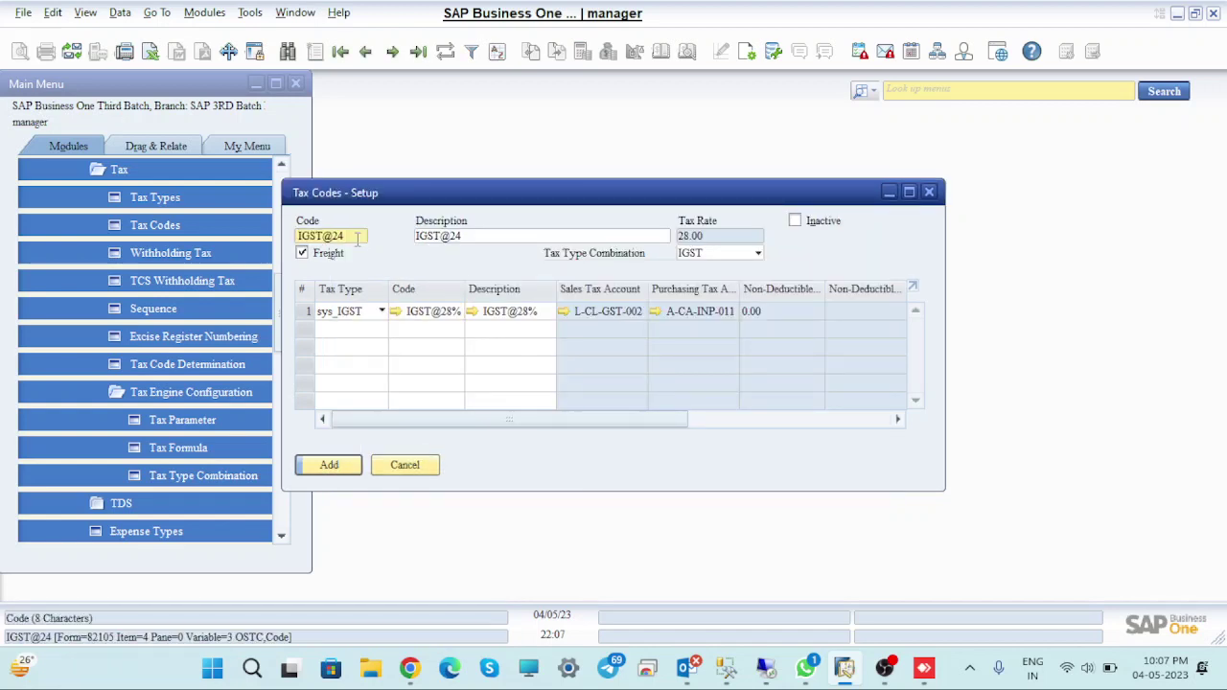
type("IGST@28")
key("Tab")
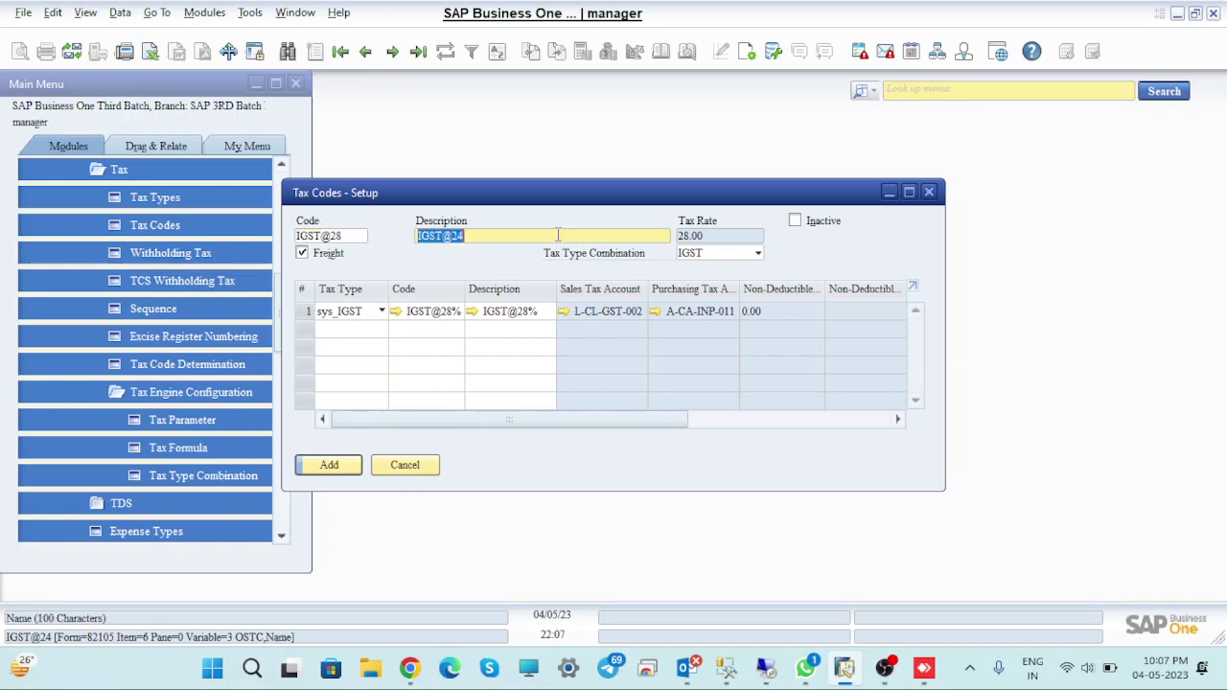
left_click(558, 235)
key("BackSpace")
type("8")
left_click(329, 465)
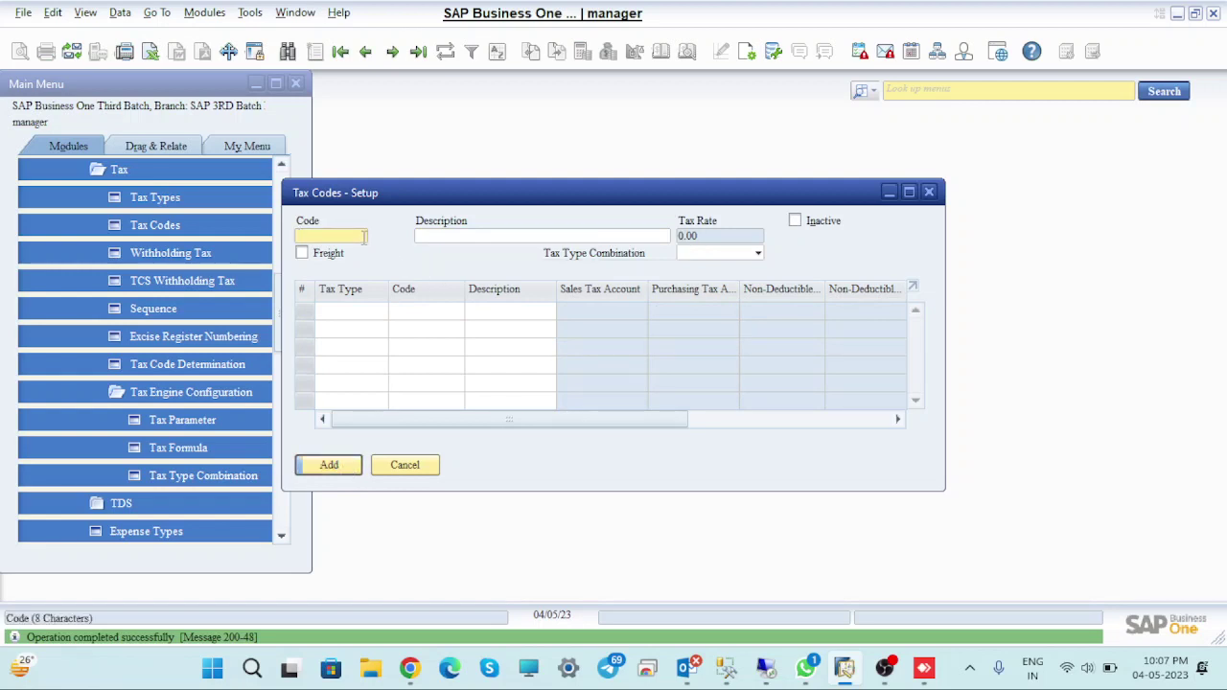
Enter CSGST@5 as the new tax code's code, fixing an initial CGST typo
type("CGST")
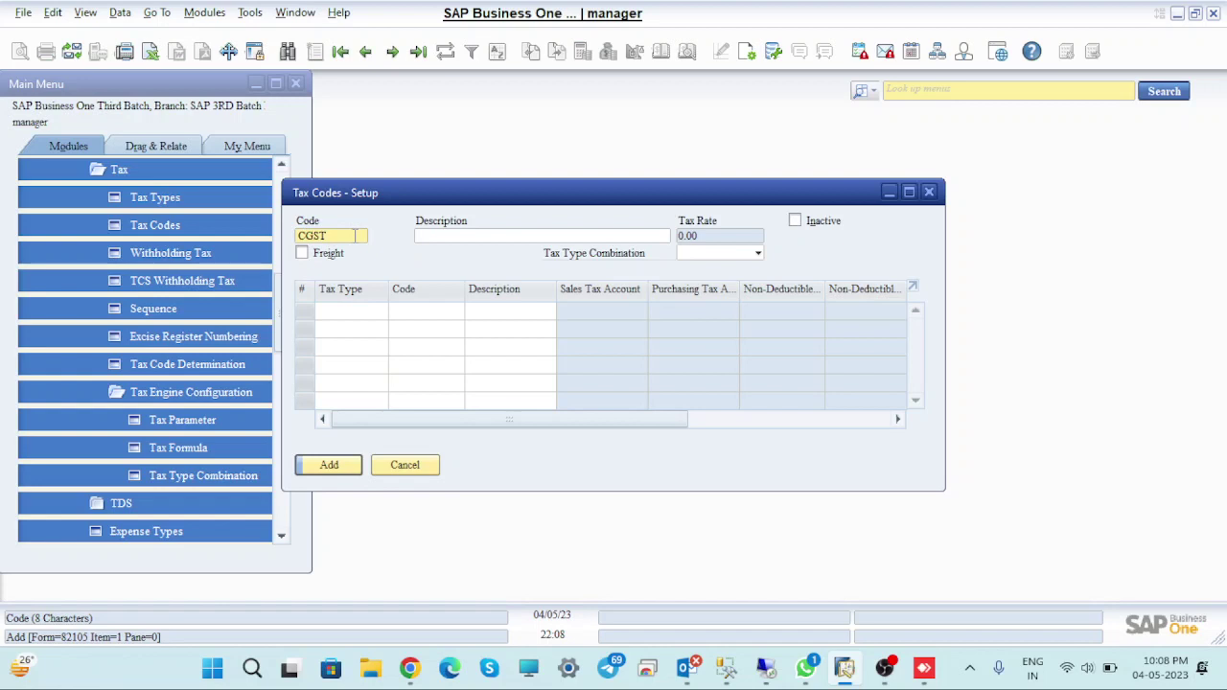
key("BackSpace")
key("BackSpace")
key("BackSpace")
type("SGST@")
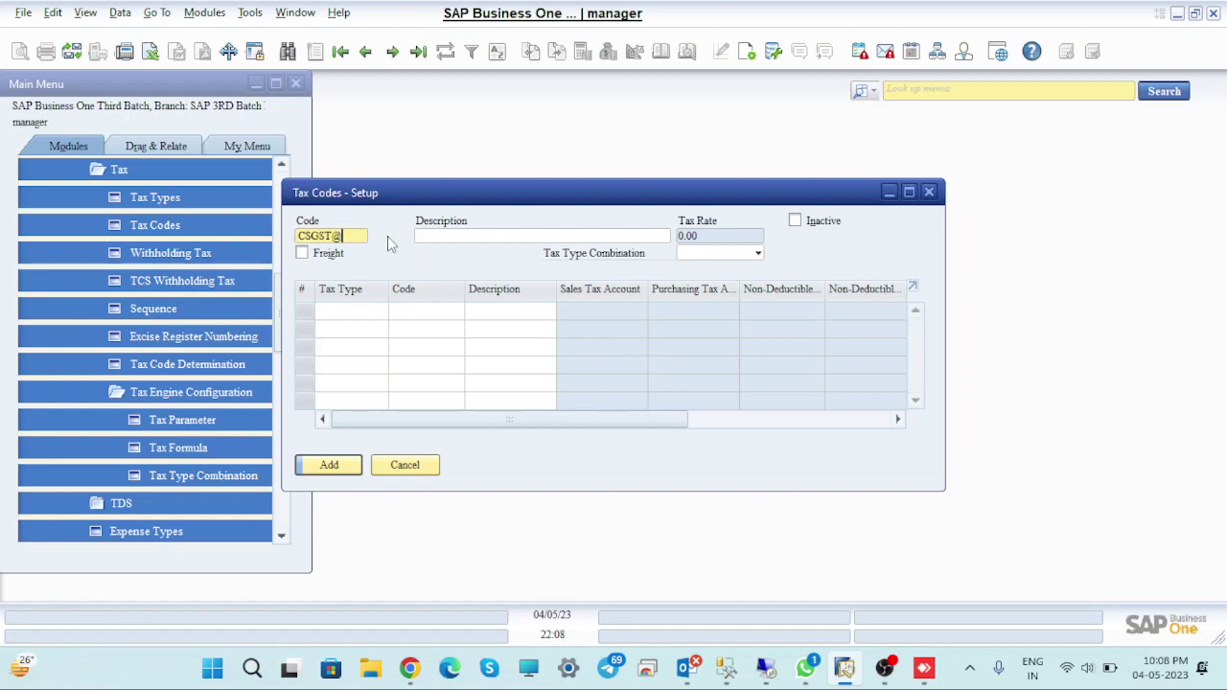
type("5")
left_click(461, 236)
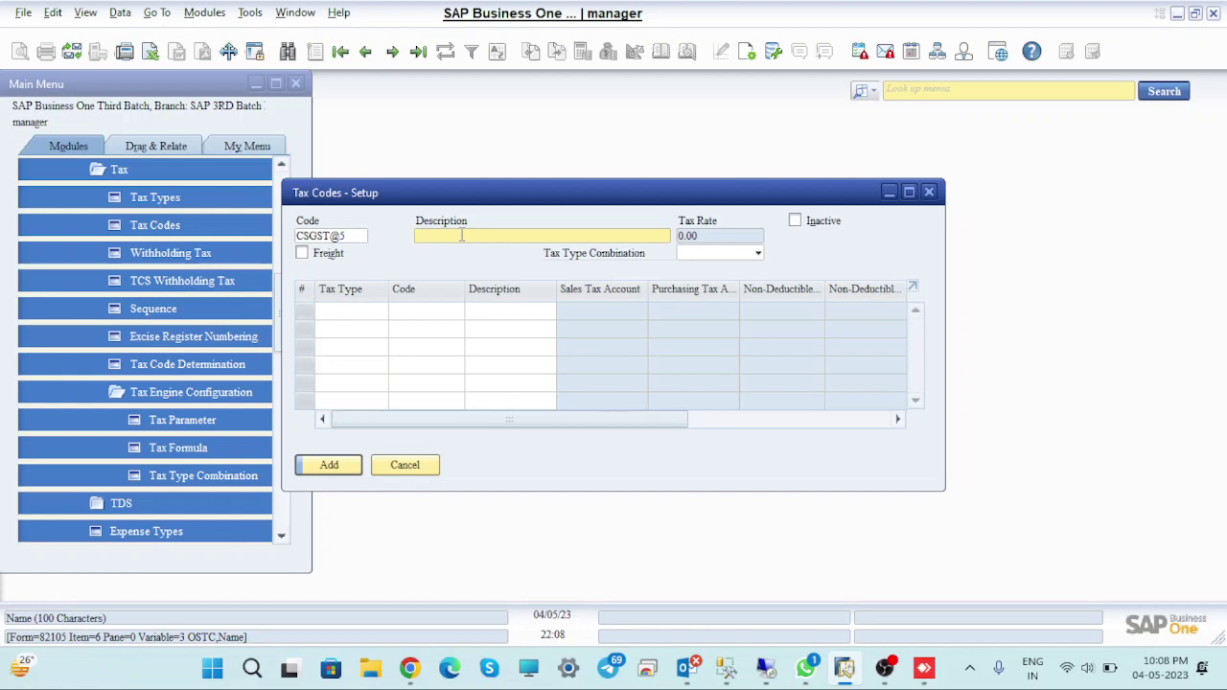
Draft the description as CGST+SGST text and trim the trailing @5
type("CSGST@")
key("BackSpace")
key("BackSpace")
key("BackSpace")
key("BackSpace")
key("BackSpace")
type("GST+")
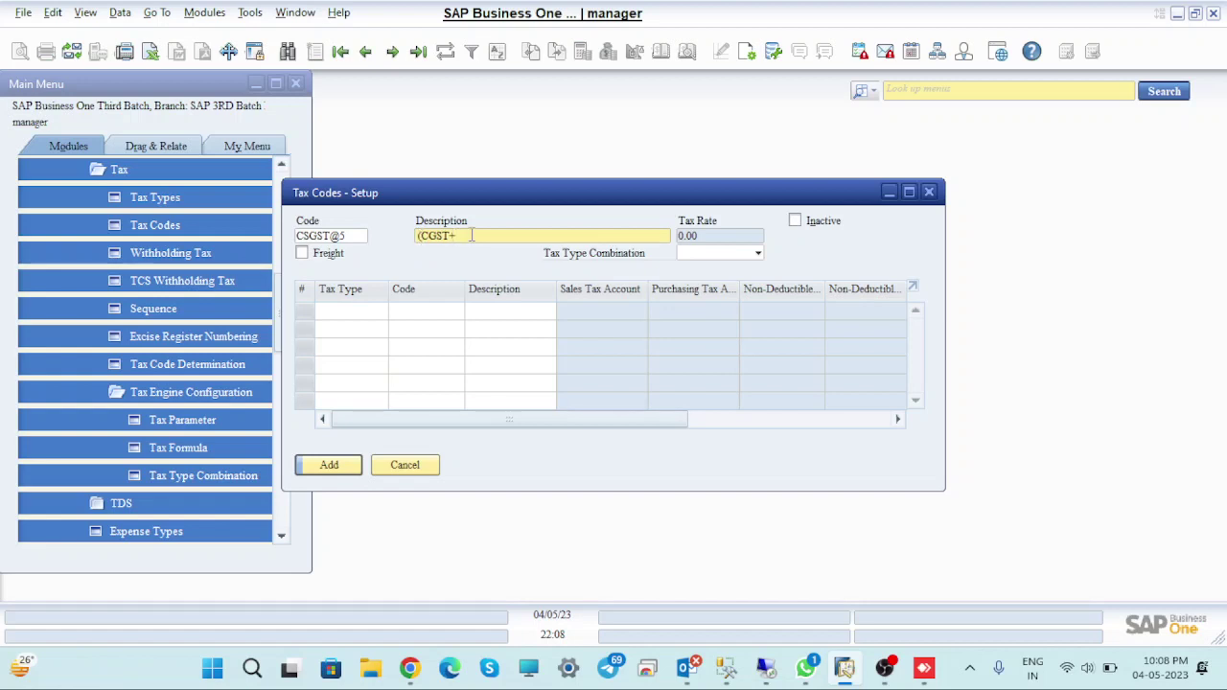
type("SGST)@5")
key("Left")
key("Left")
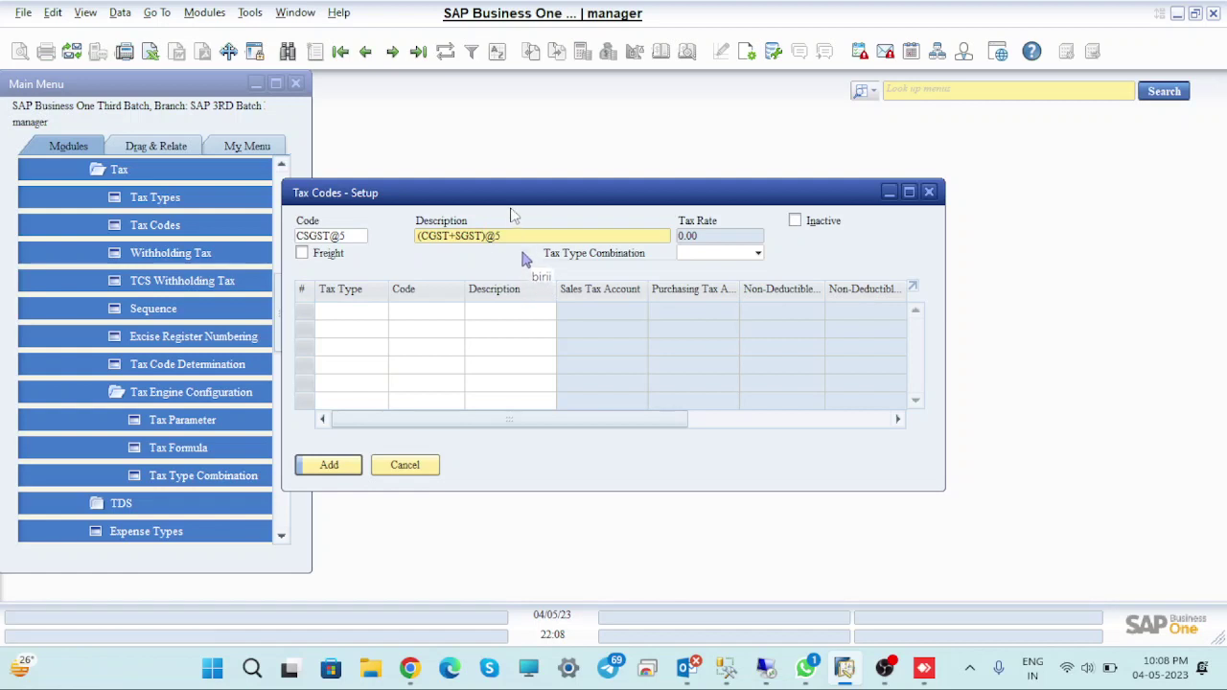
left_click(513, 236)
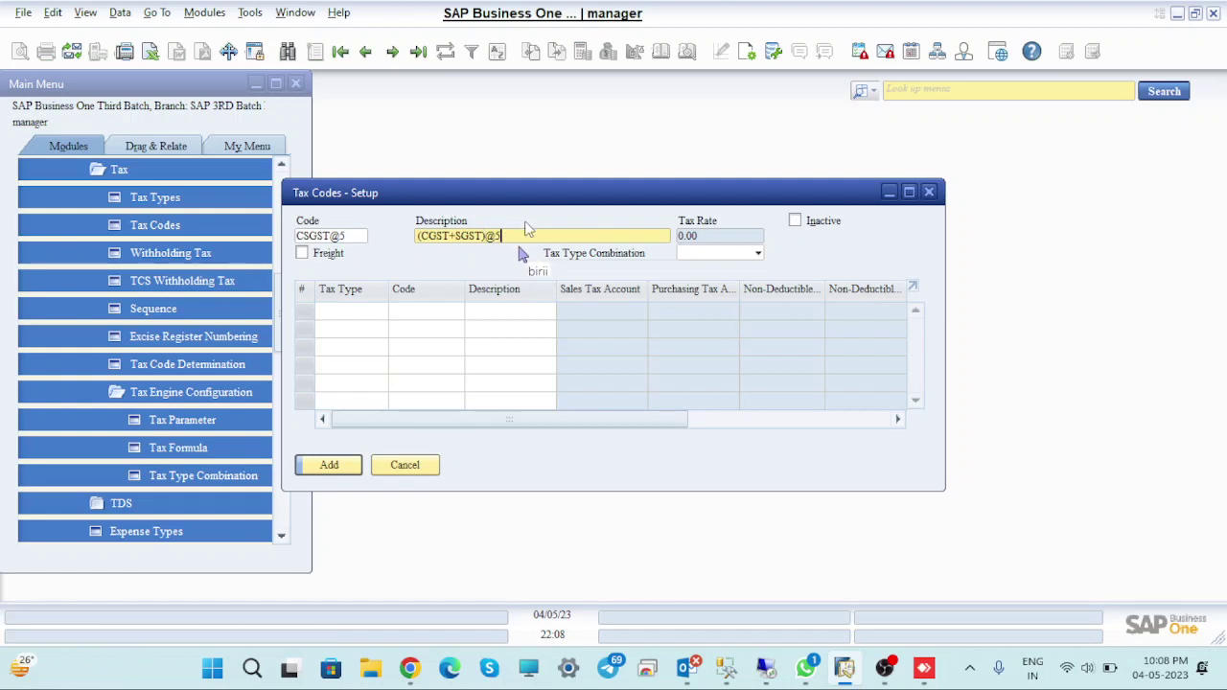
key("BackSpace")
key("BackSpace")
key("Left")
key("Left")
key("Left")
key("Left")
type("@")
key("Right")
key("Delete")
key("Right")
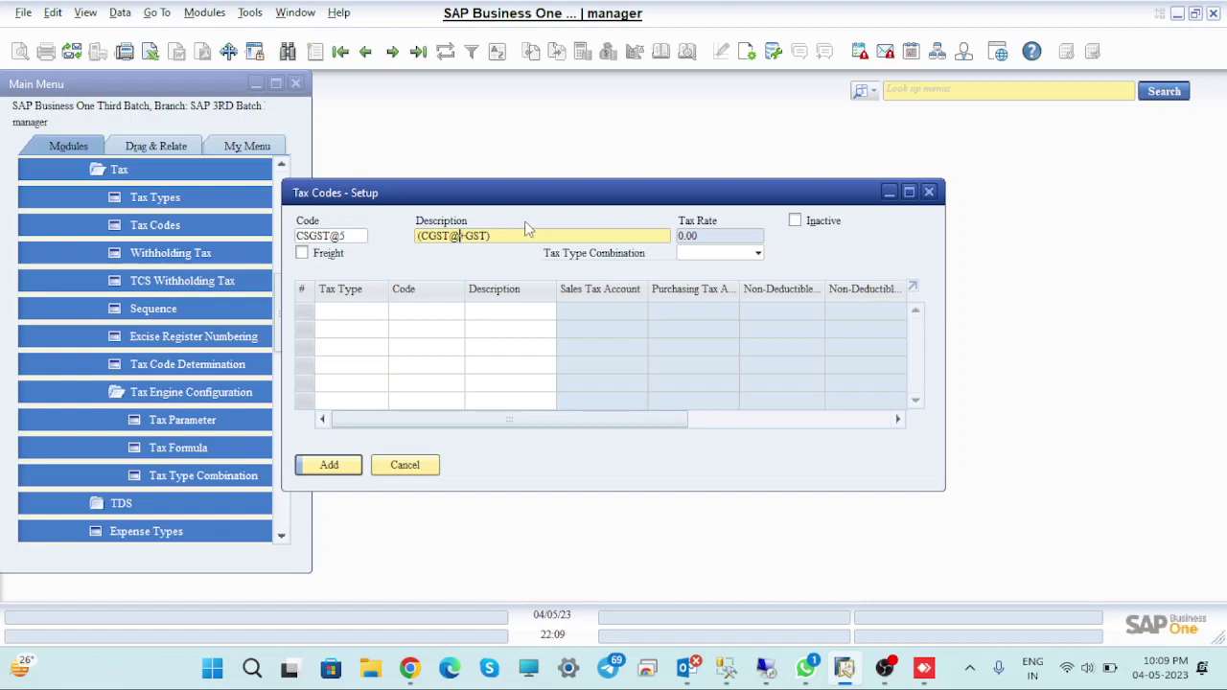
type("2.5%")
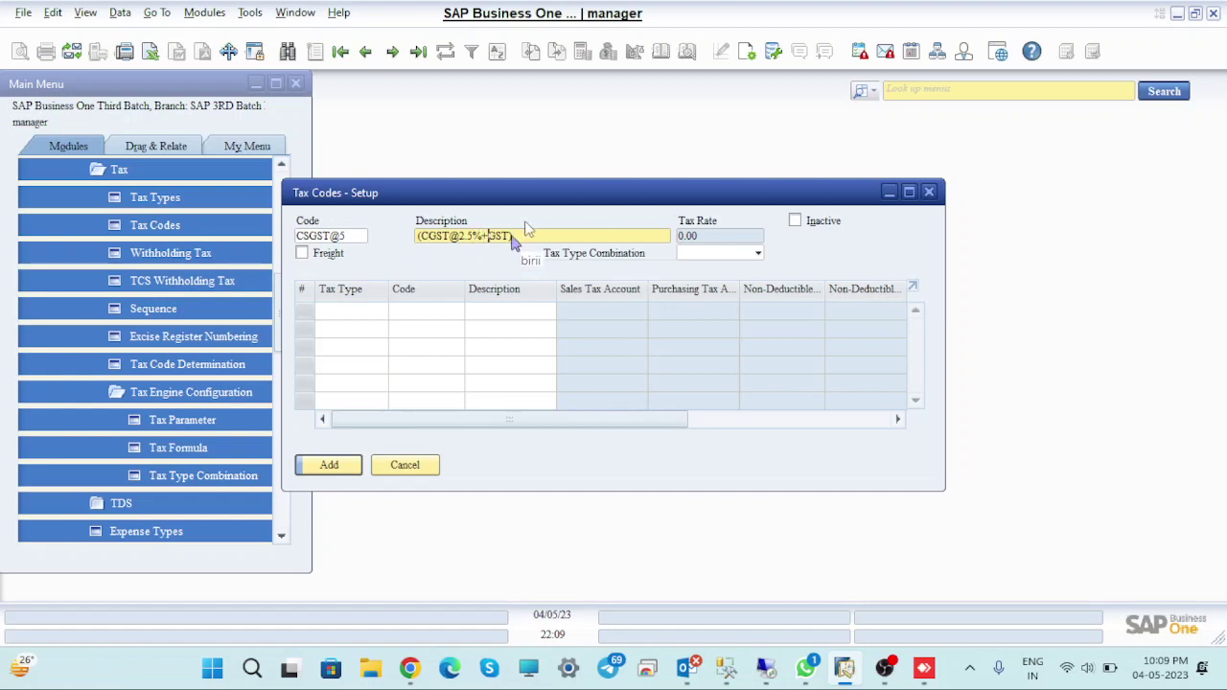
key("Left")
key("BackSpace")
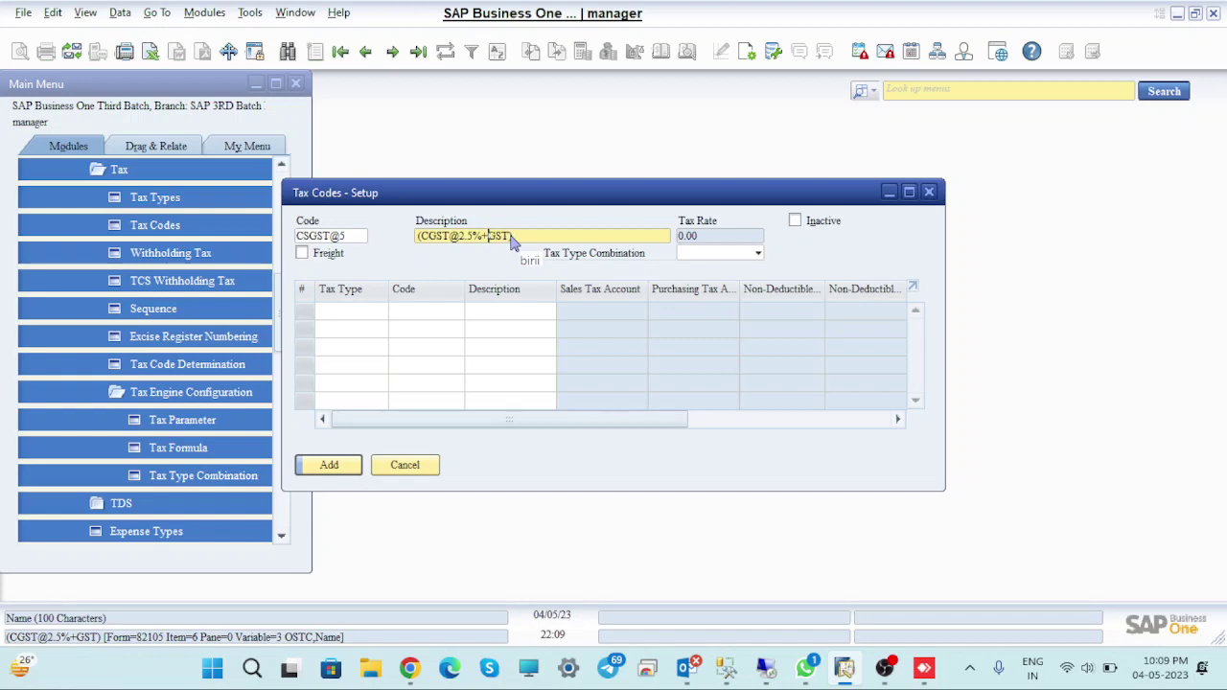
type("S")
type("0")
key("BackSpace")
key("Right")
key("Right")
type("@2.5")
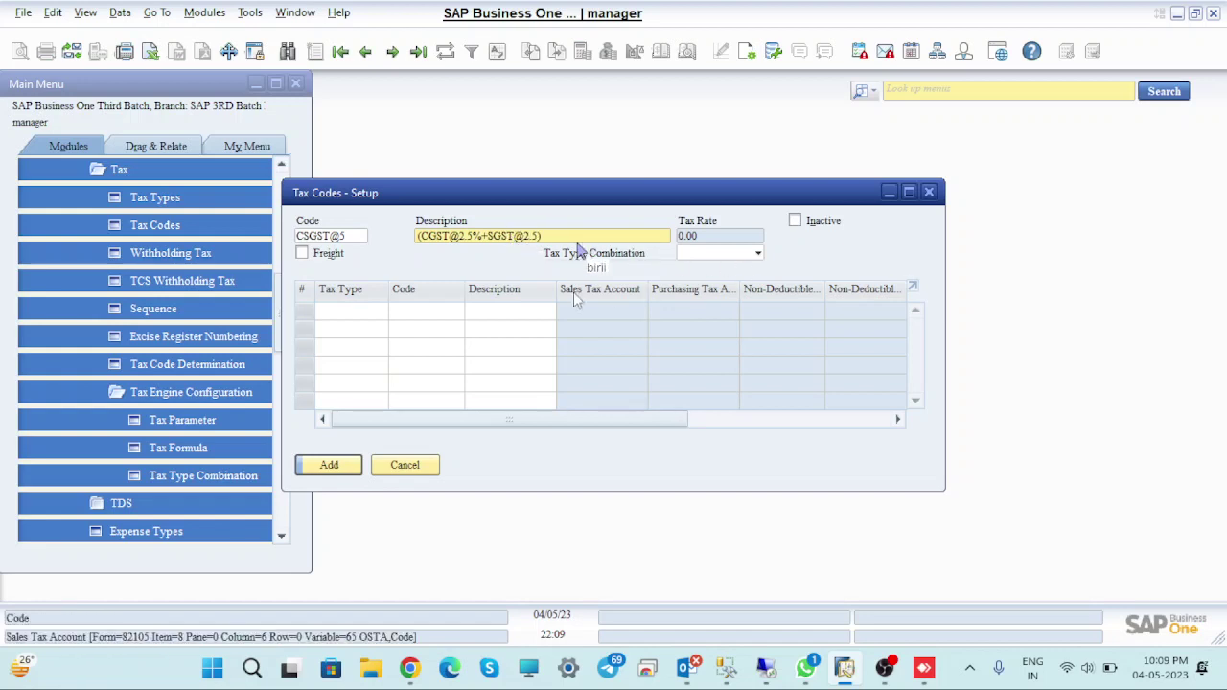
type("%")
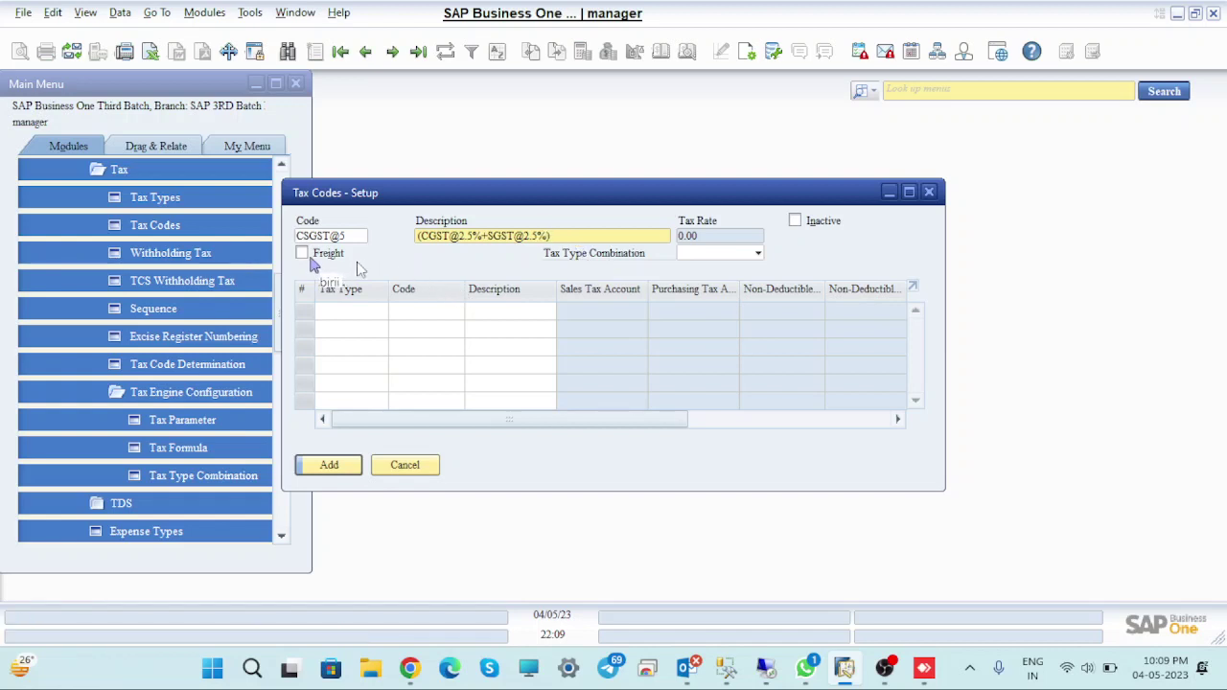
type(")")
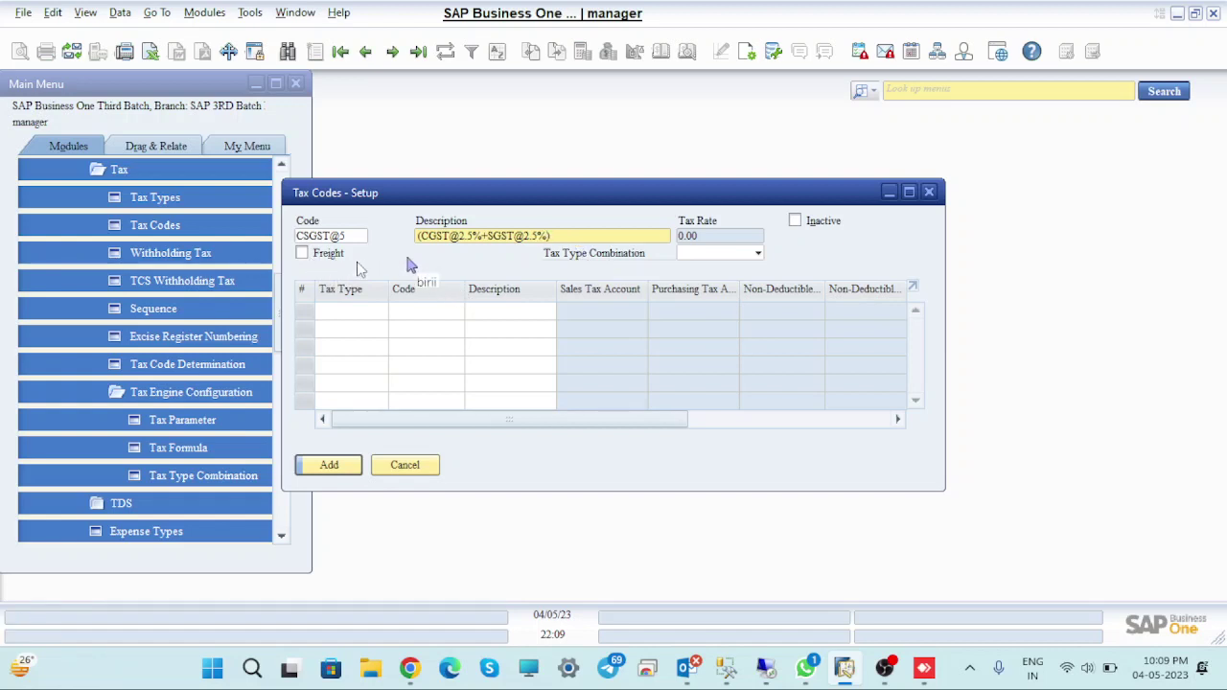
left_click(303, 254)
left_click(756, 254)
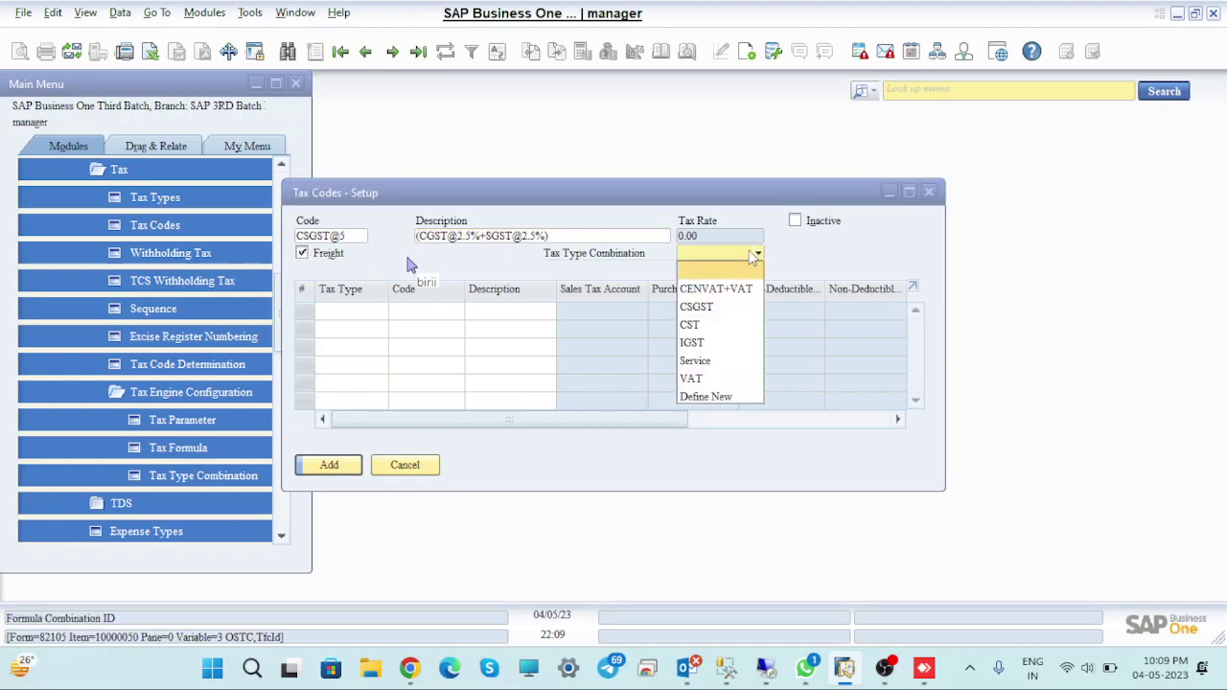
left_click(706, 308)
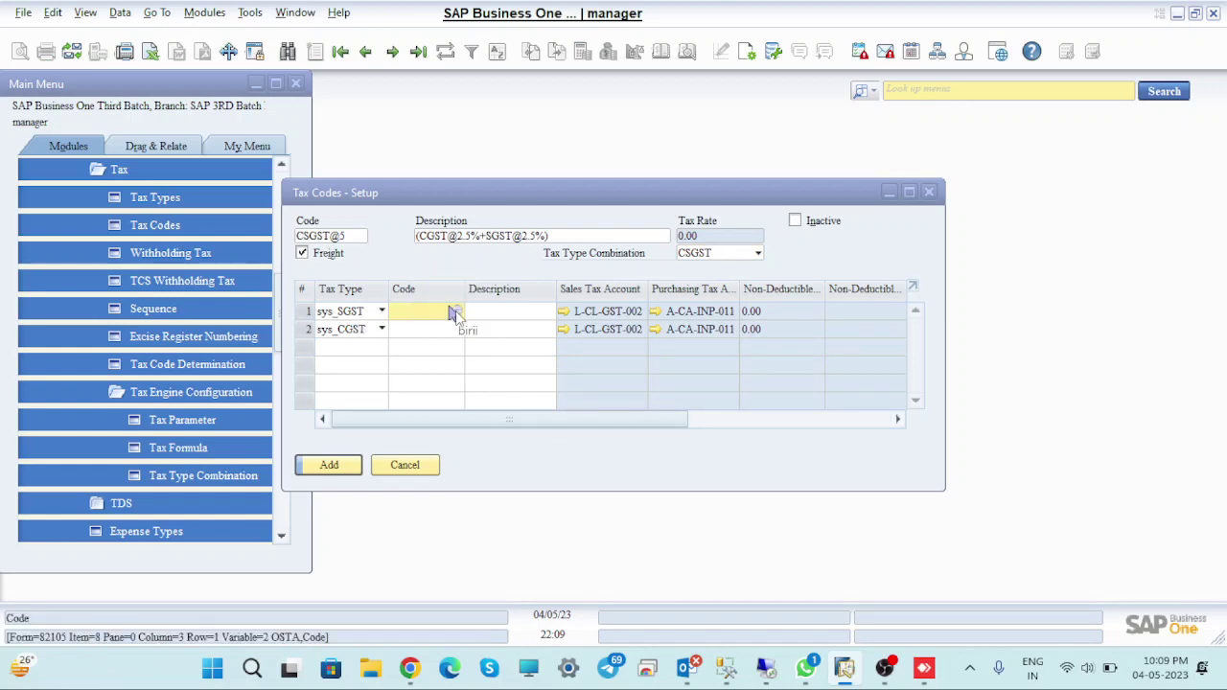
left_click(455, 313)
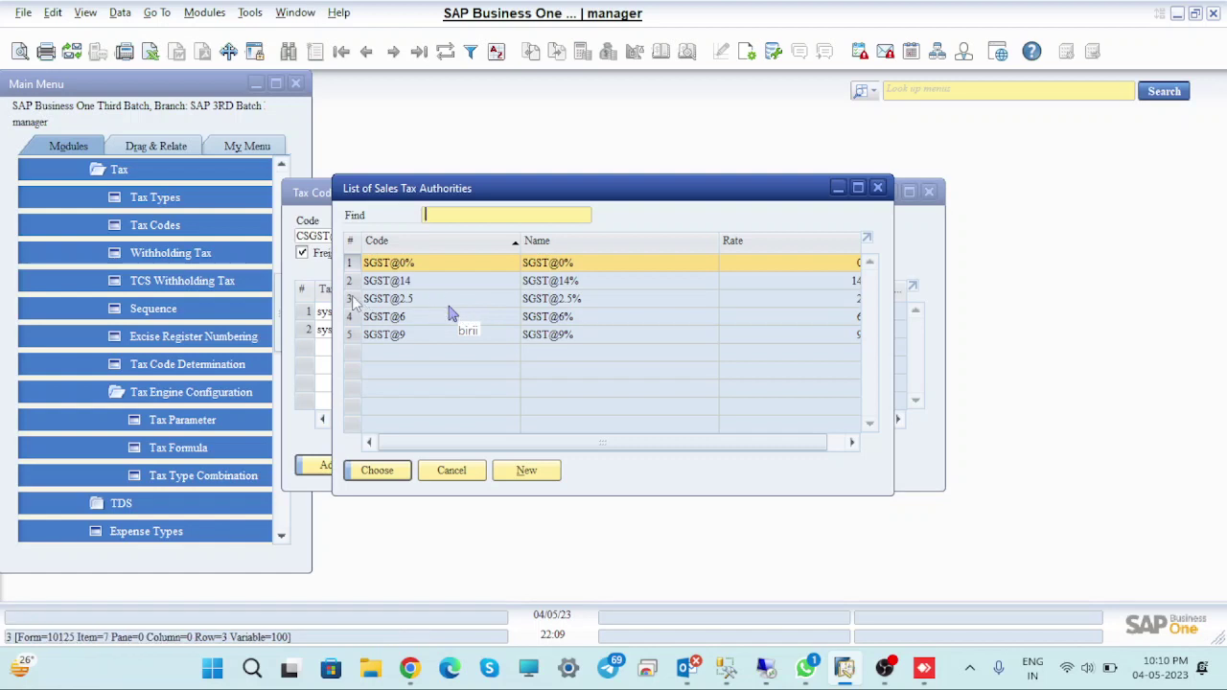
left_click(450, 303)
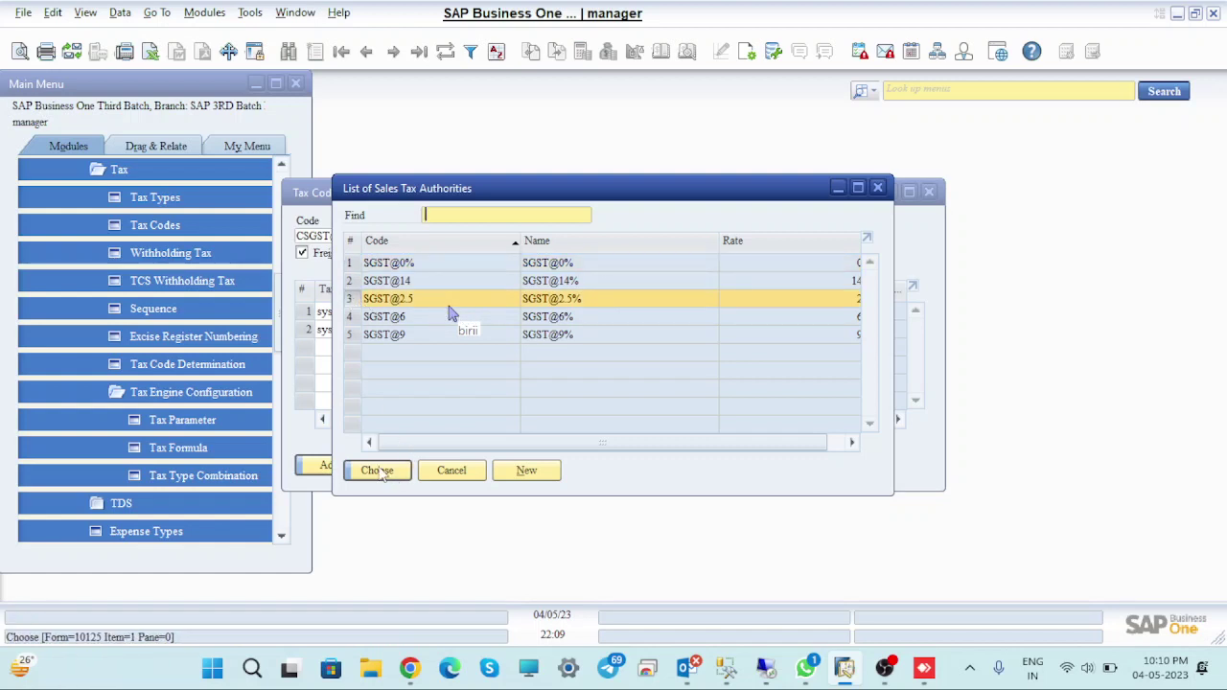
left_click(382, 470)
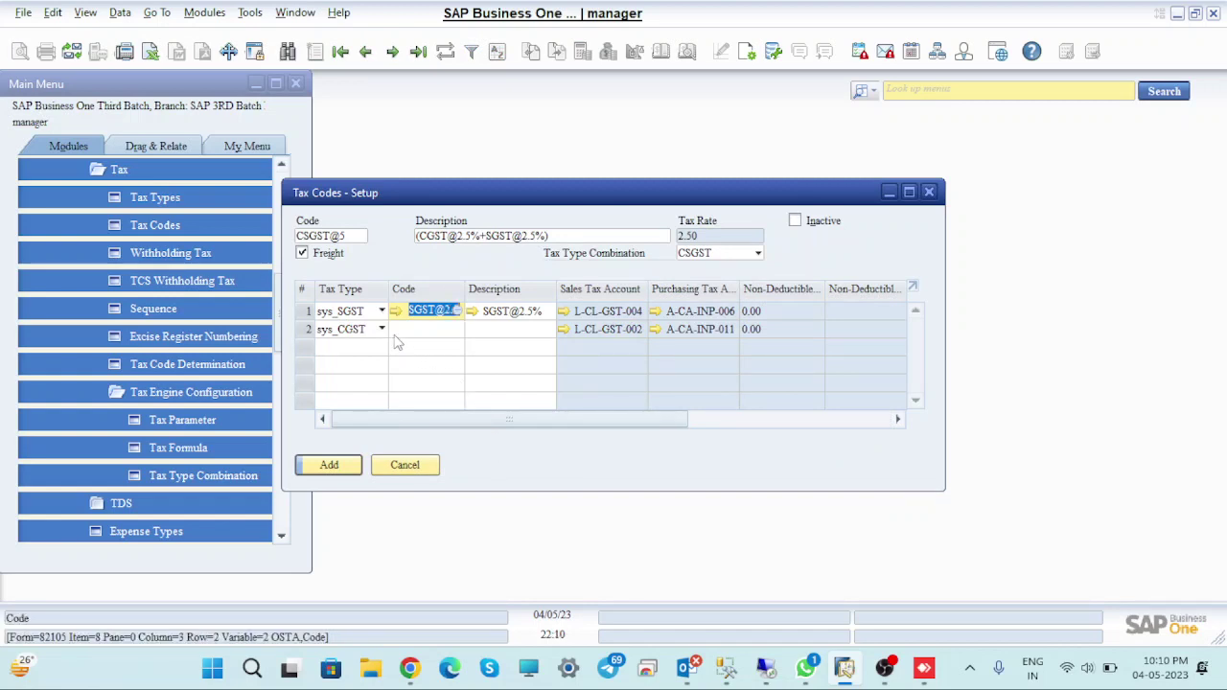
left_click(456, 335)
left_click(457, 332)
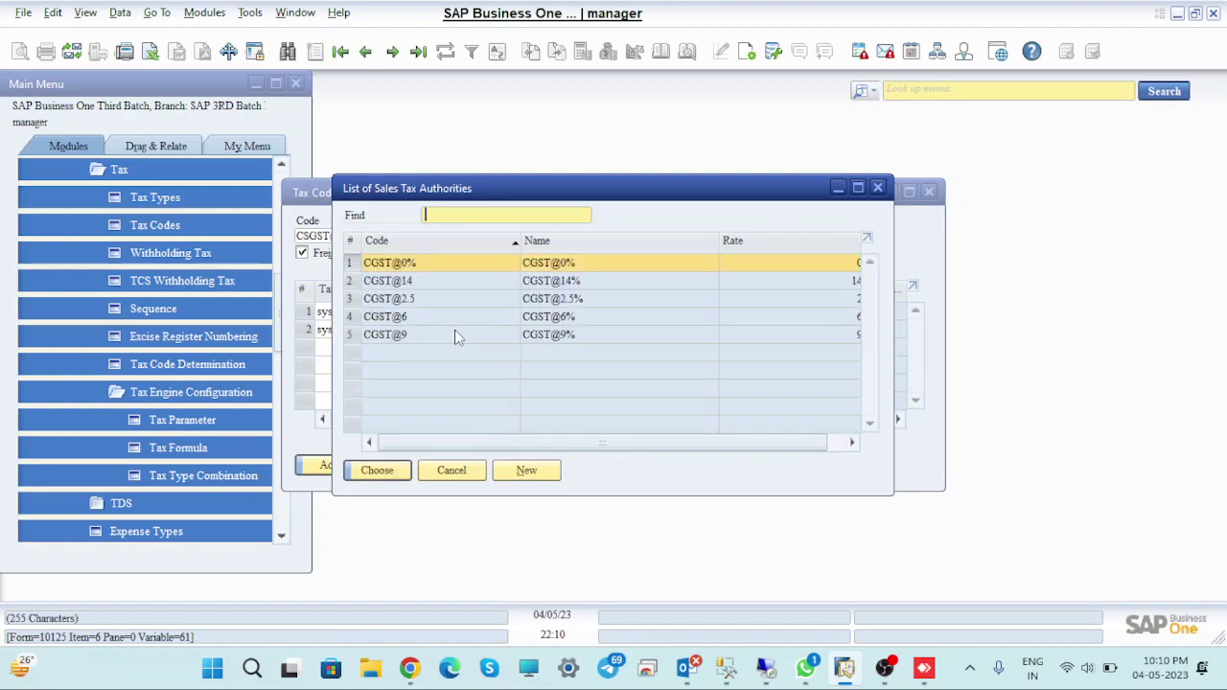
left_click(384, 301)
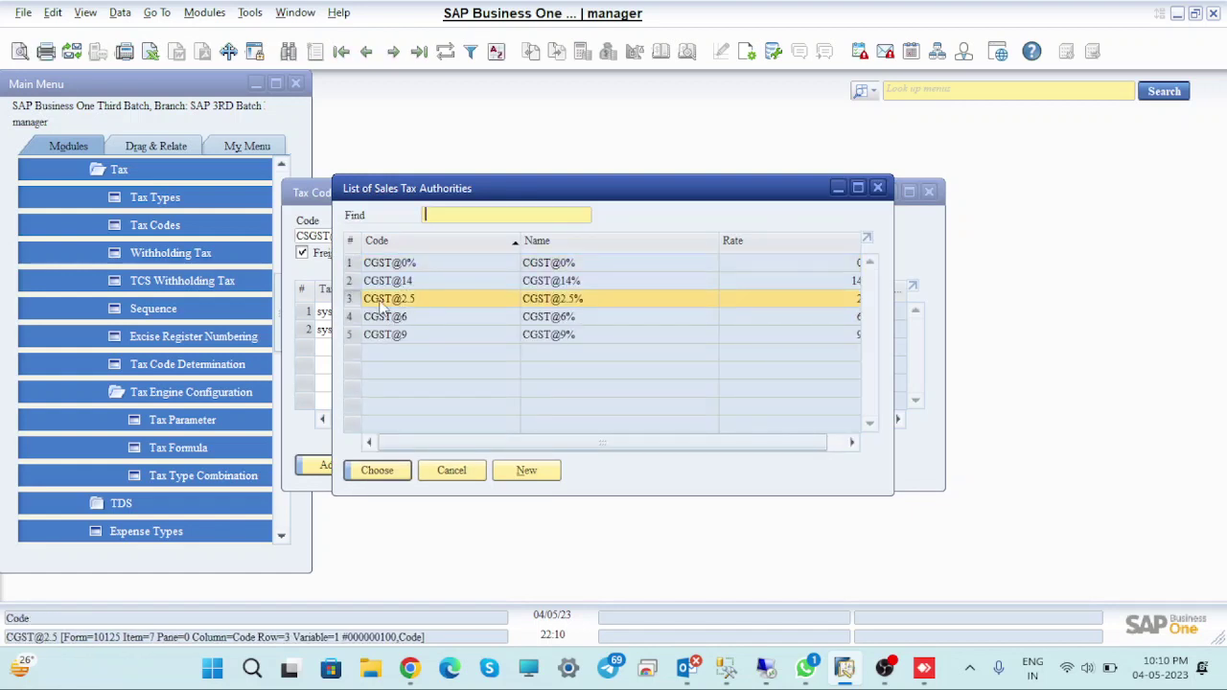
left_click(389, 475)
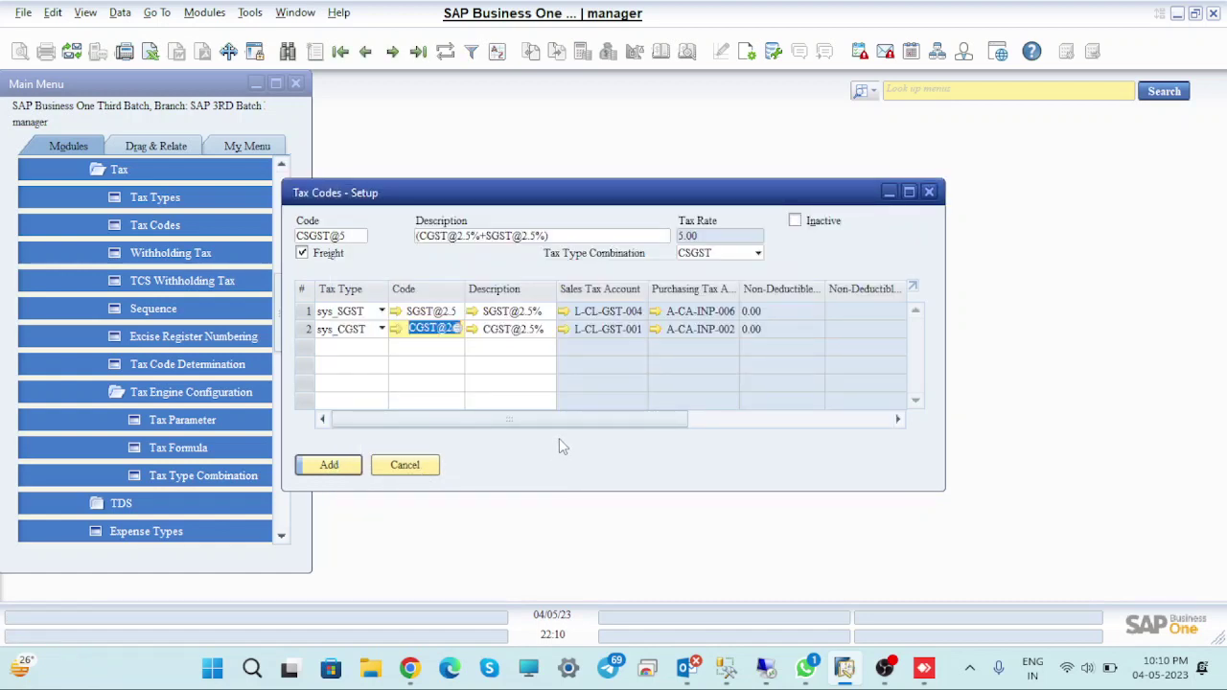
left_click(329, 466)
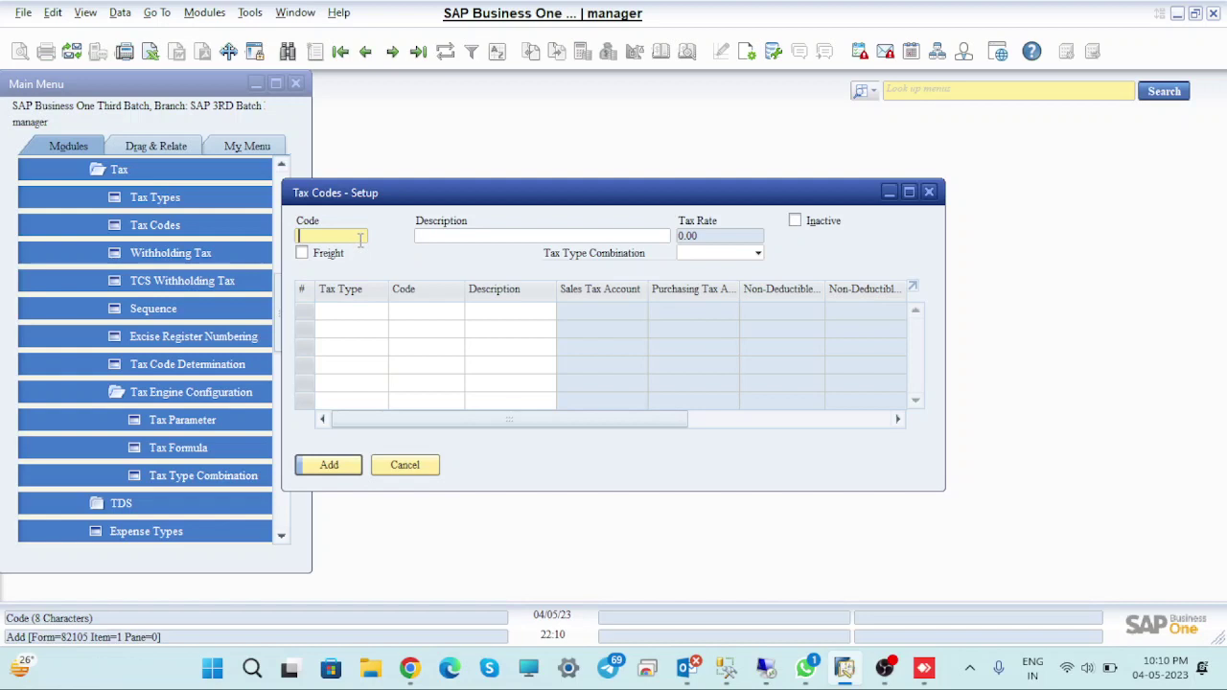
Enter new tax code CSGST@12 with description (CGST@6%+SGST@6%)
type("CSGST@12")
key("Tab")
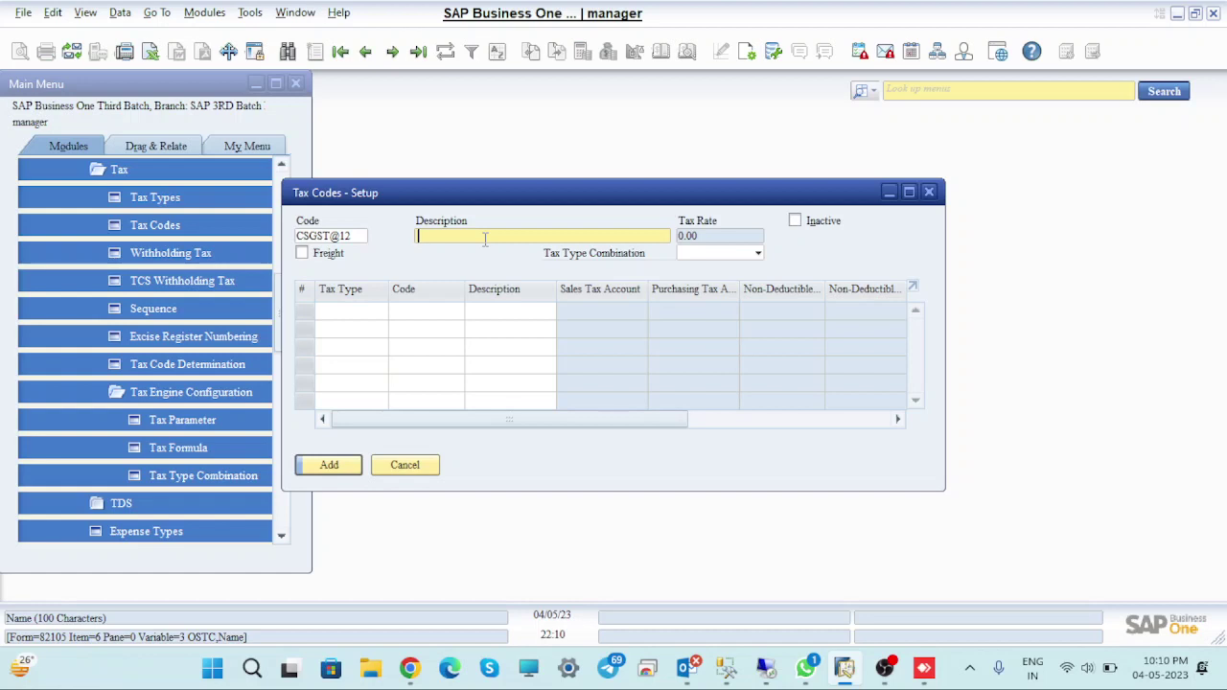
type("(CGST@6%+SGST@6")
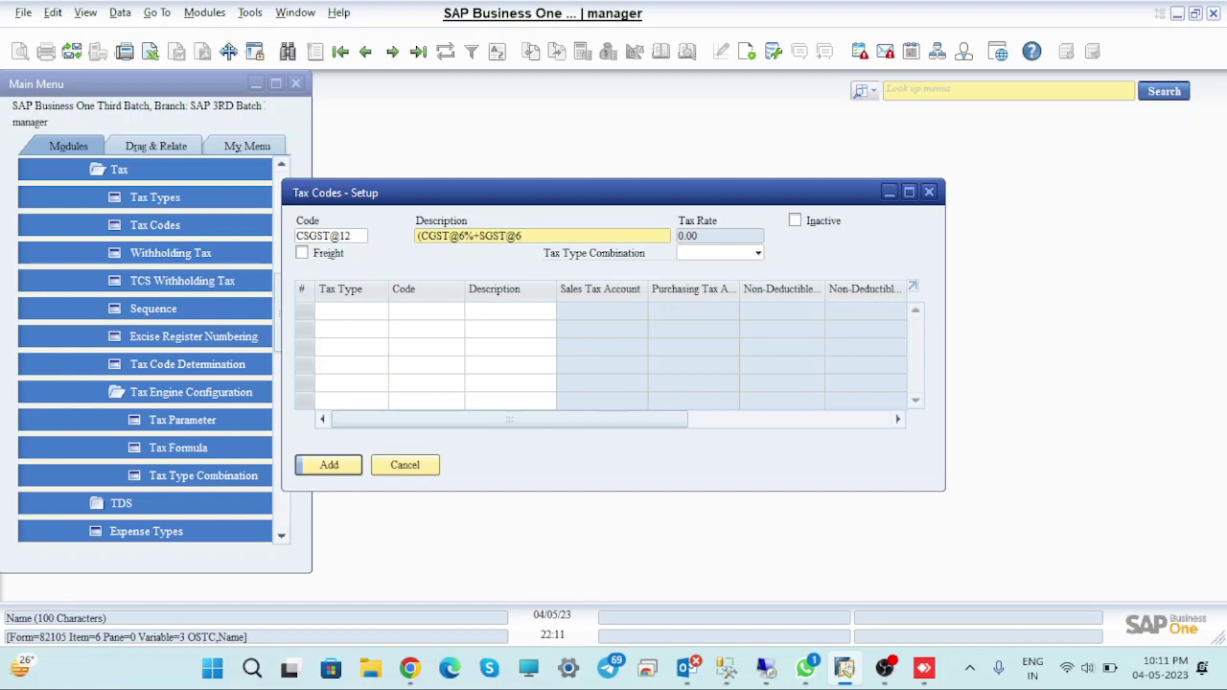
type("%)")
Mark CSGST@12 as Freight and set its Tax Type Combination to CSGST
left_click(303, 253)
left_click(757, 255)
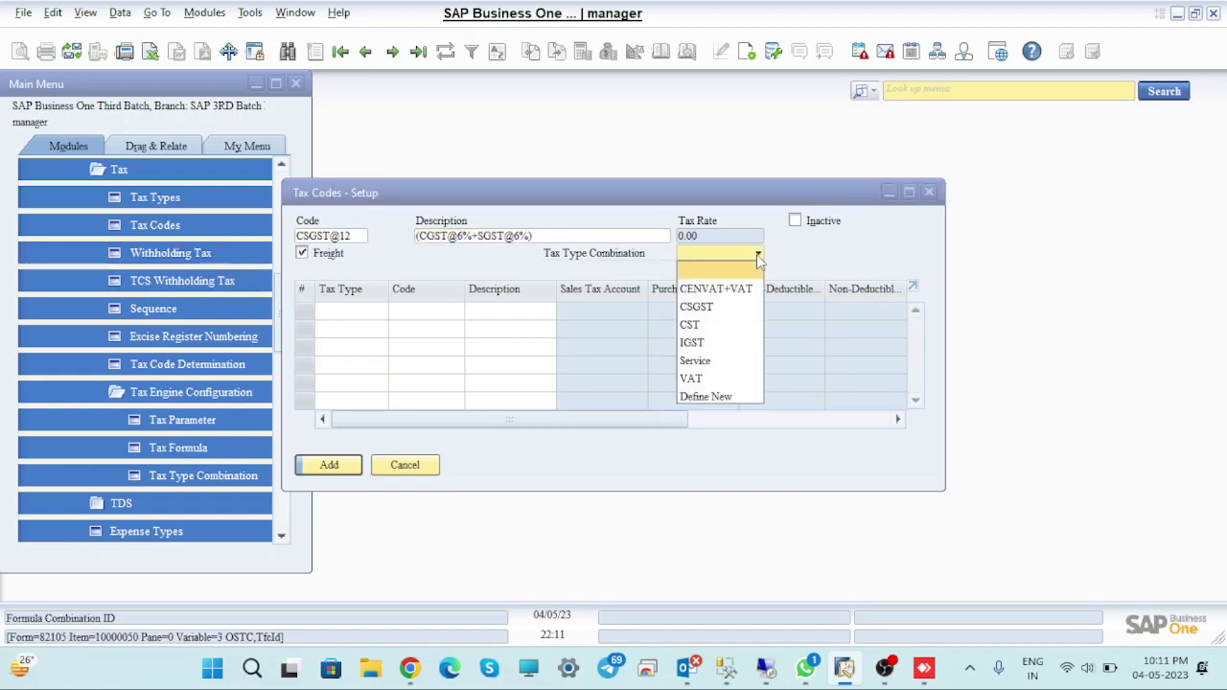
left_click(724, 313)
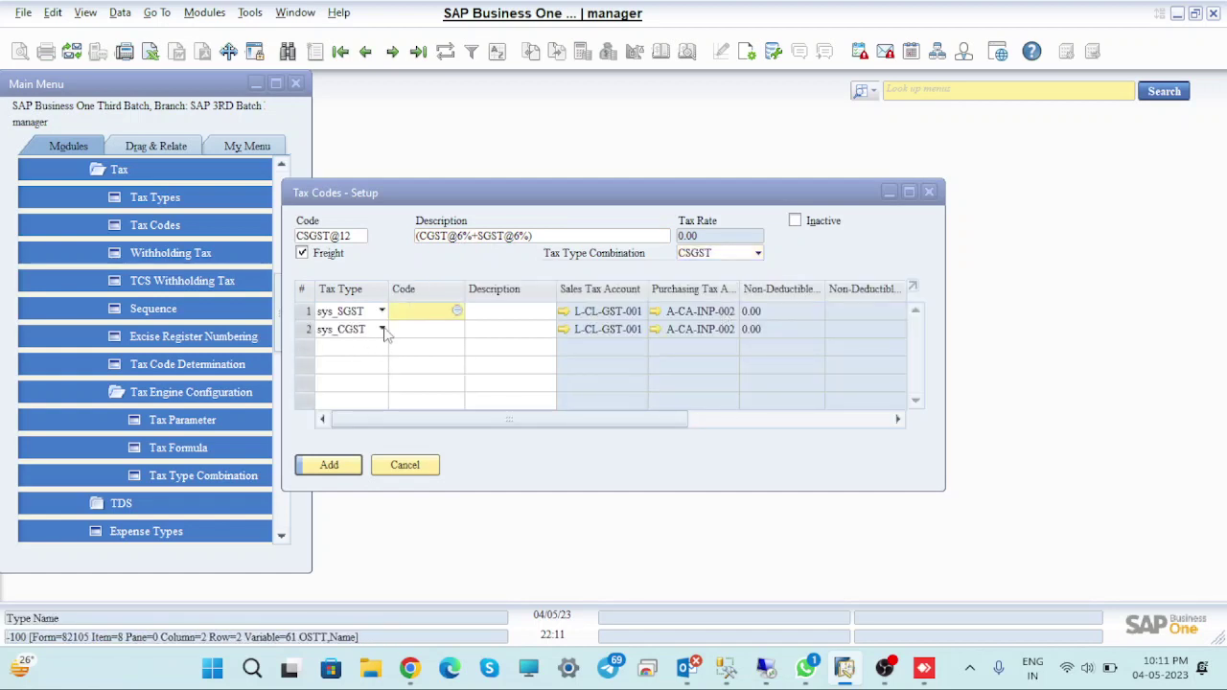
Assign SGST@6 and CGST@6 tax authorities, then add the 12% CSGST@12 code
left_click(456, 311)
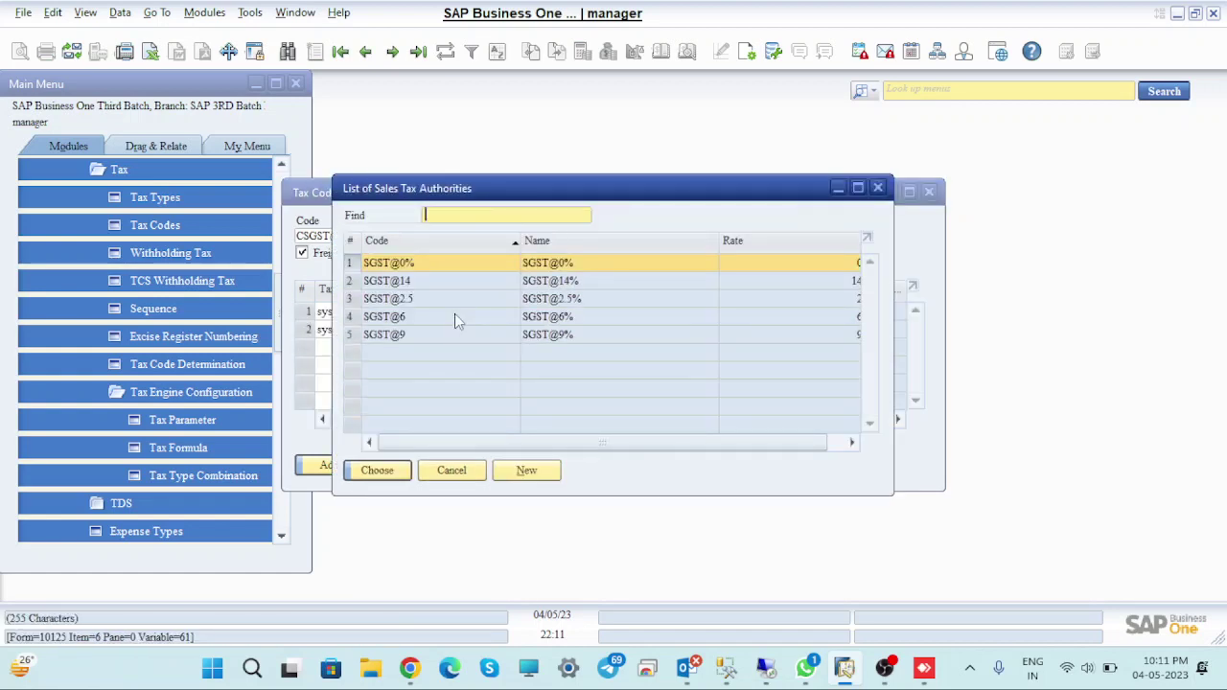
left_click(352, 320)
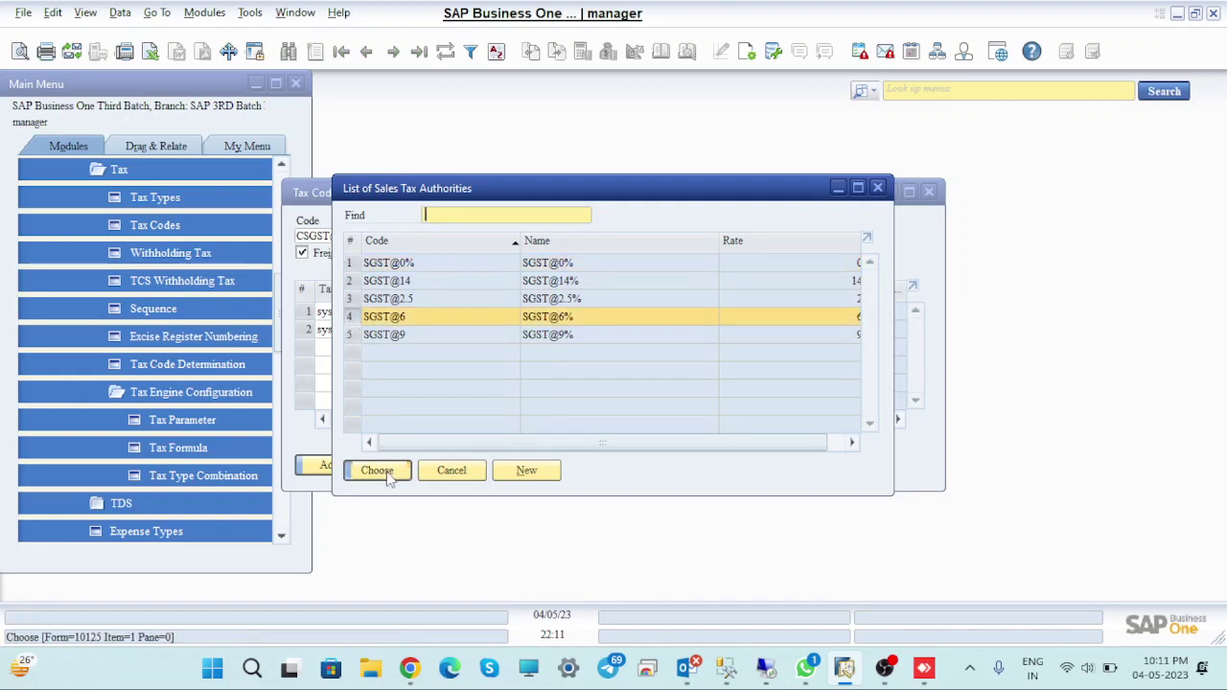
left_click(376, 469)
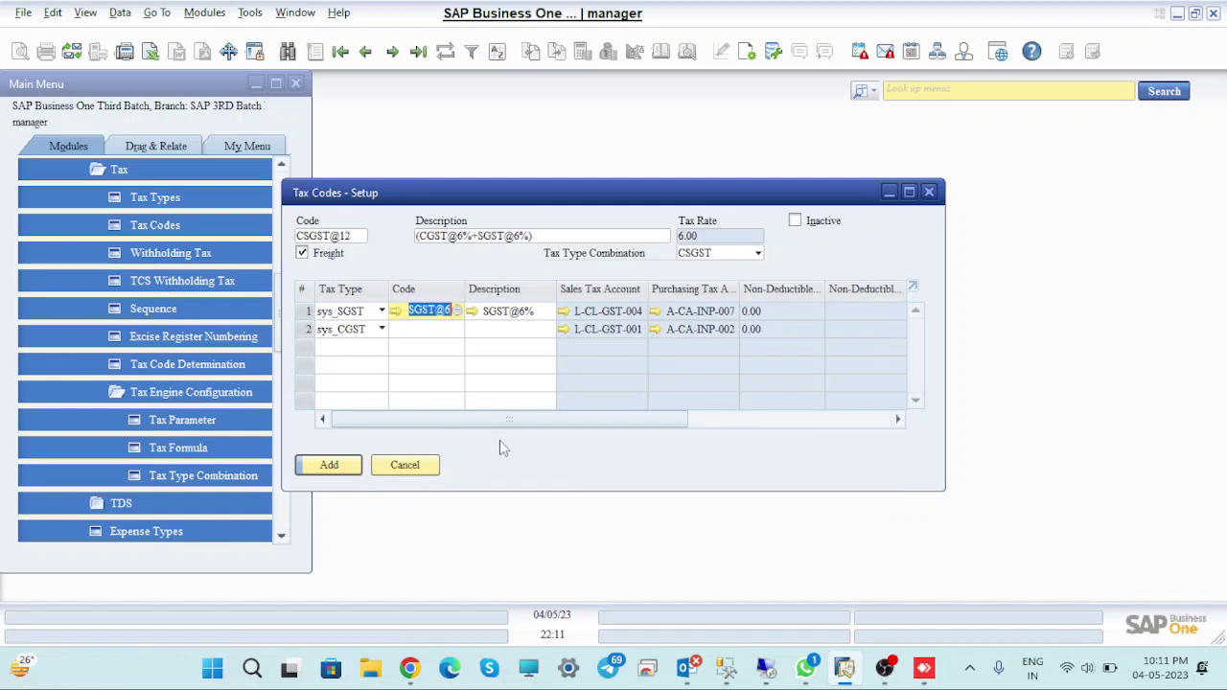
left_click(441, 329)
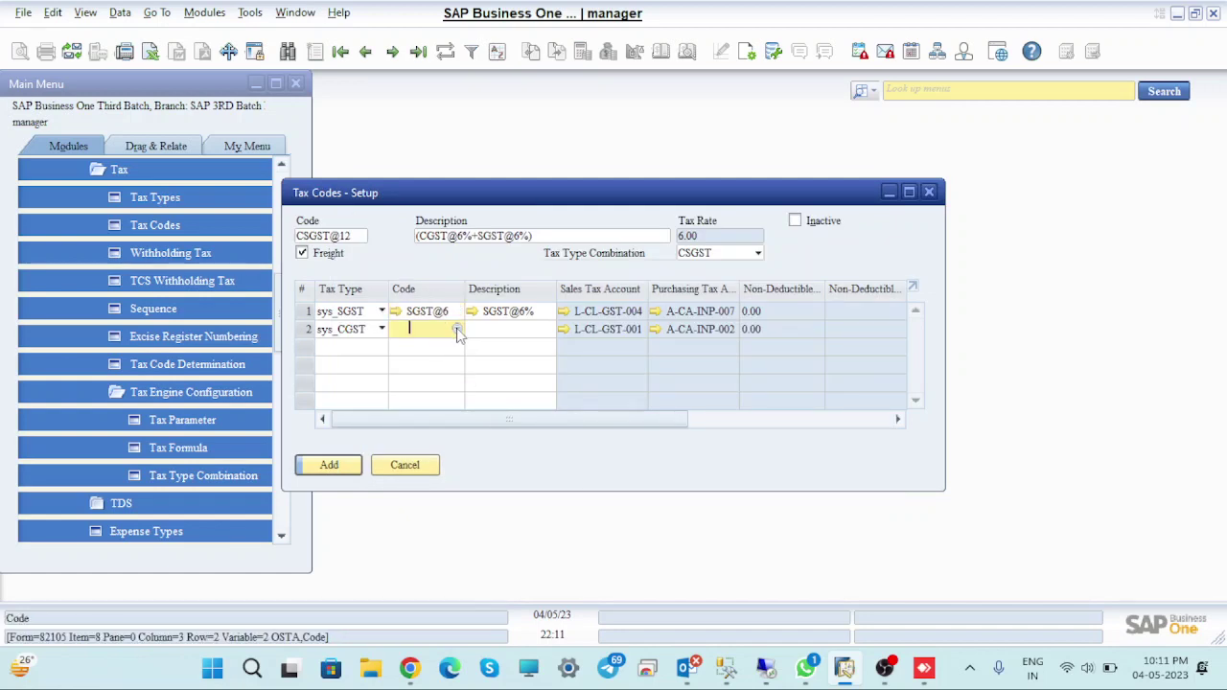
left_click(457, 330)
left_click(352, 321)
left_click(377, 469)
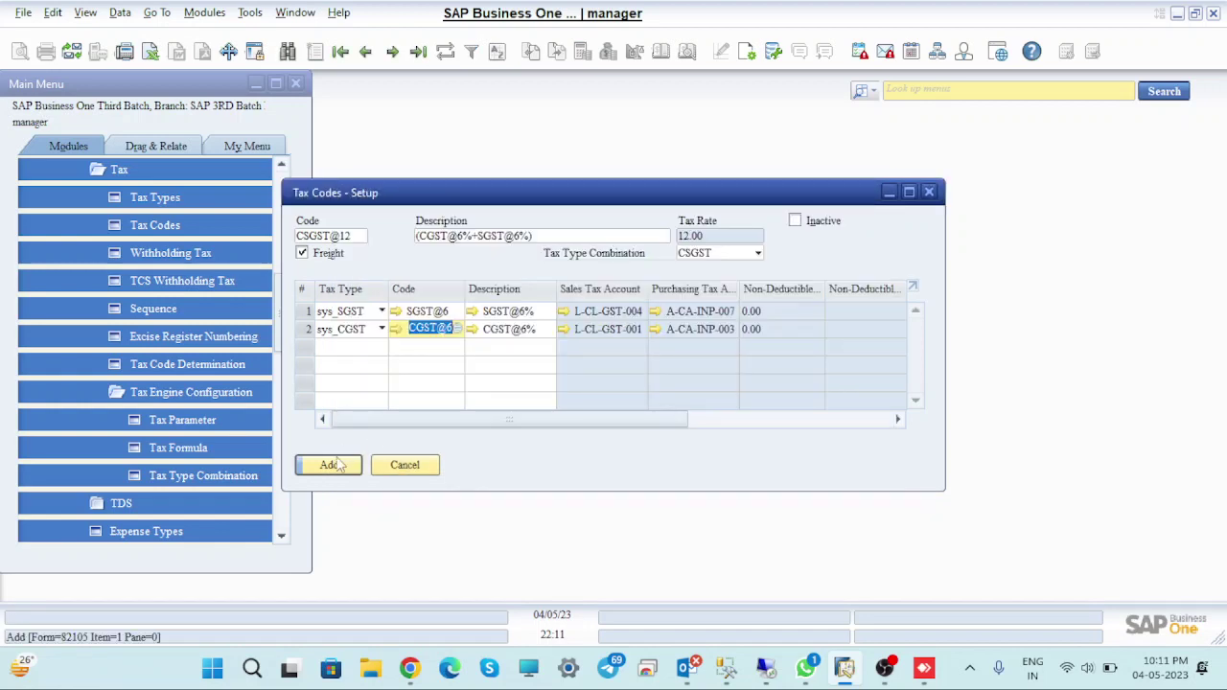
left_click(335, 465)
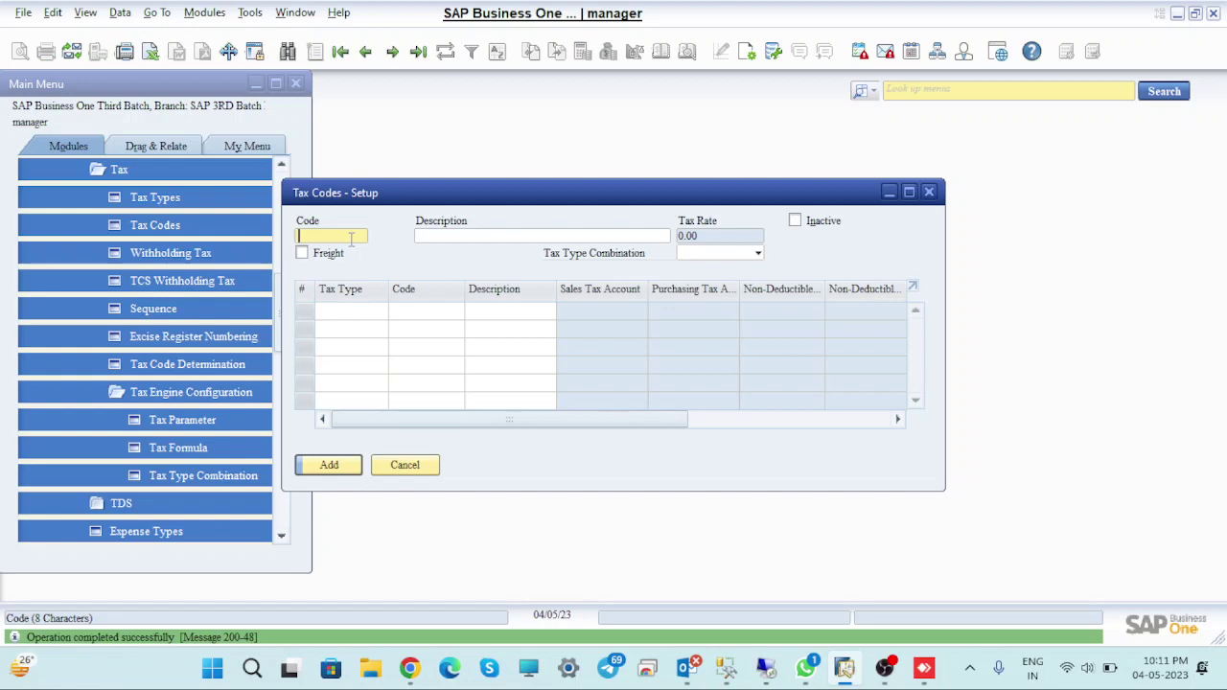
Enter tax code CSGST@18 with description 'CCGST@9%+SGST@9%)', flag it for freight, and choose type CSGST
type("CSGST@18")
left_click(456, 235)
type("C")
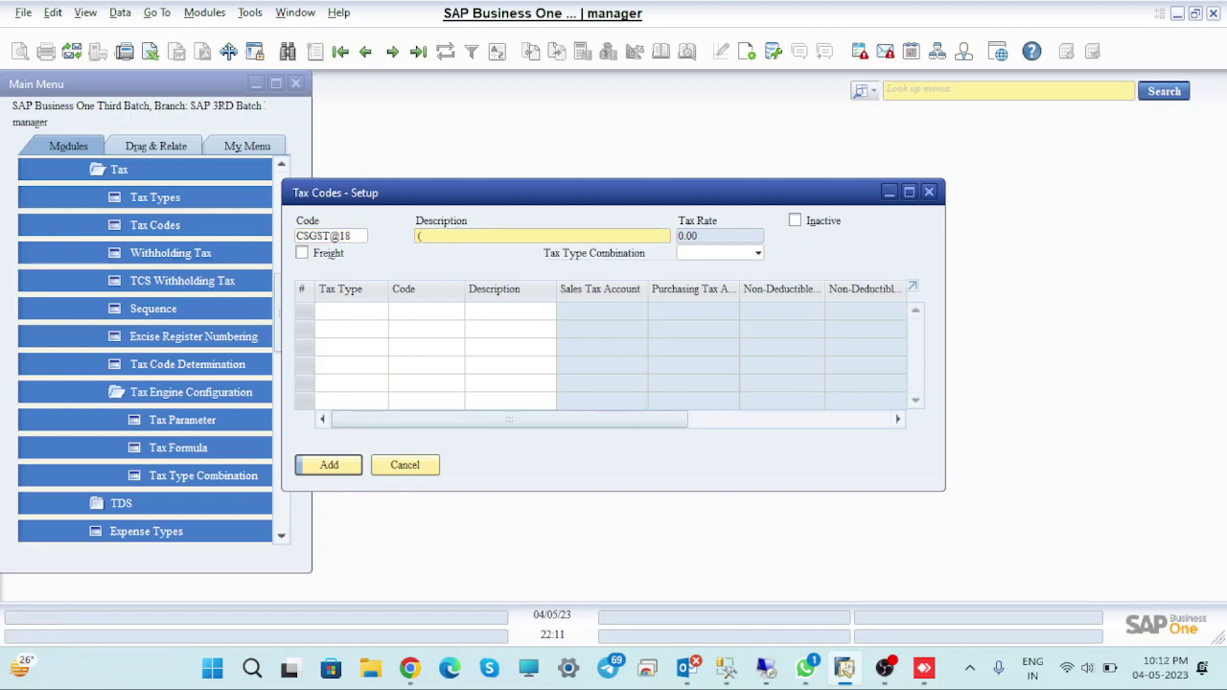
type("CGST@9%+SGST@")
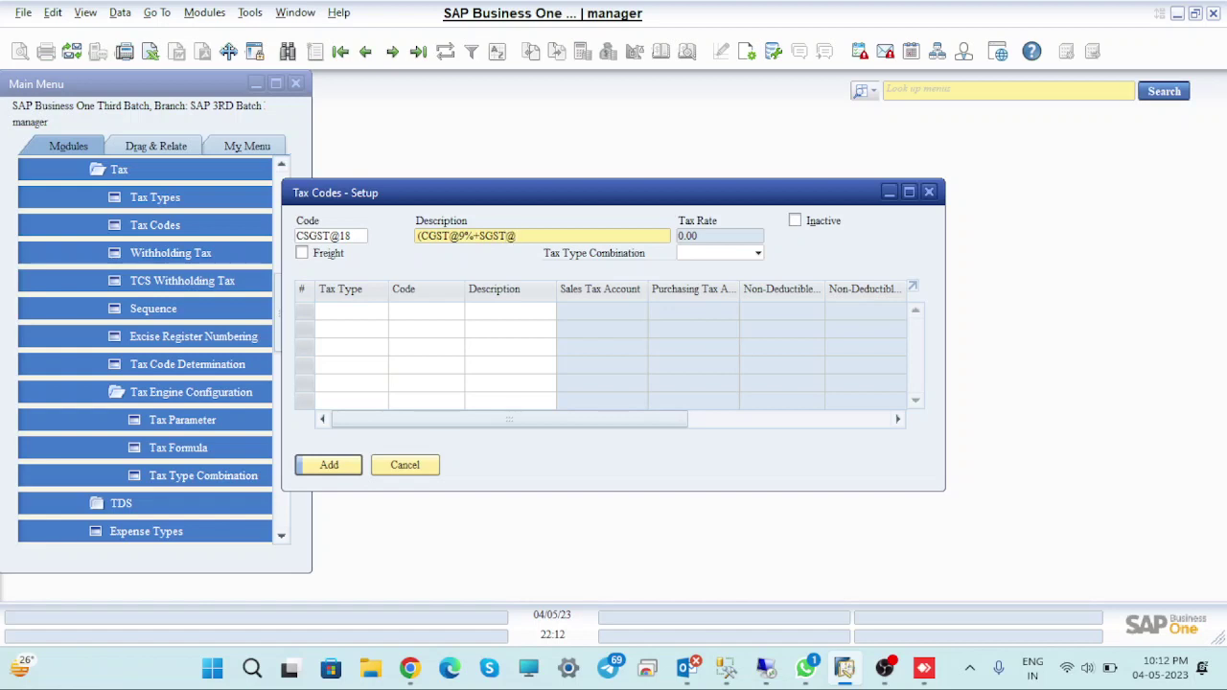
type("9%)")
left_click(302, 254)
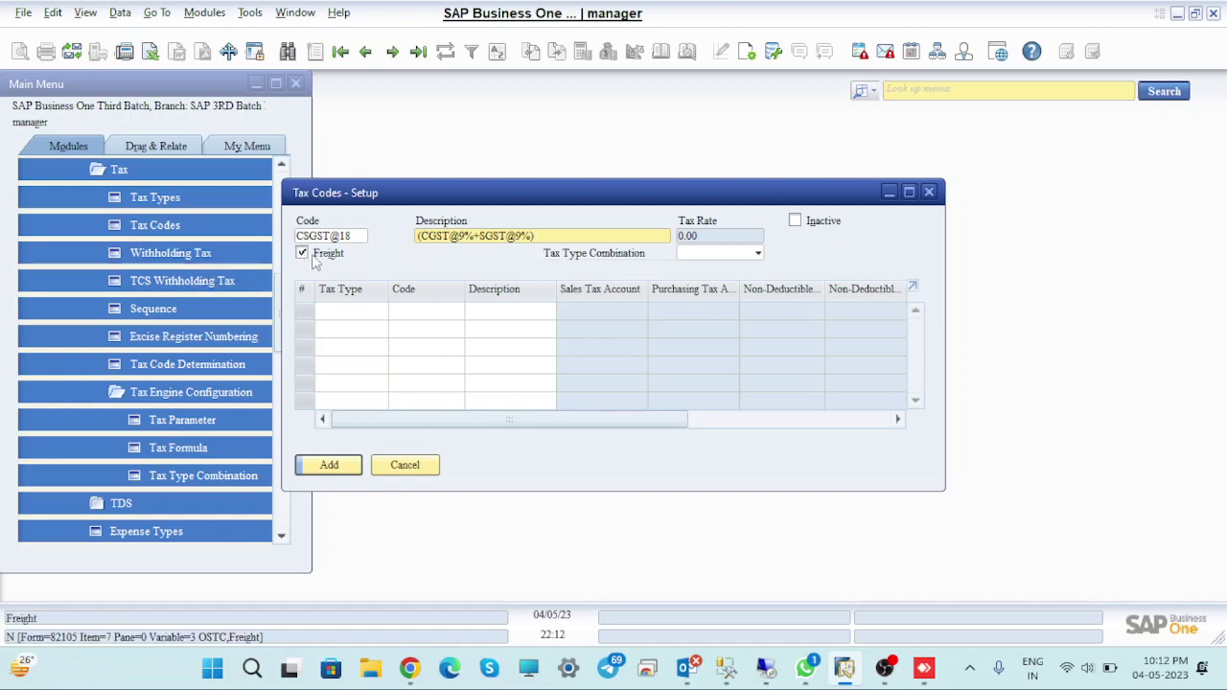
left_click(752, 256)
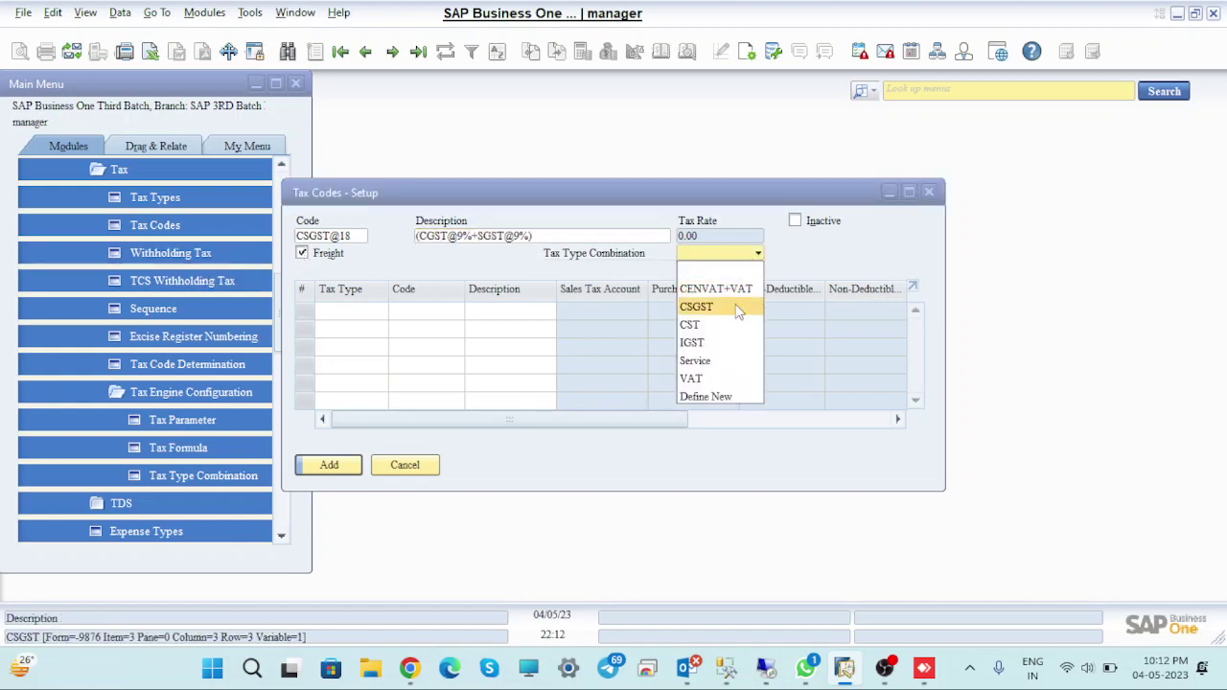
left_click(731, 308)
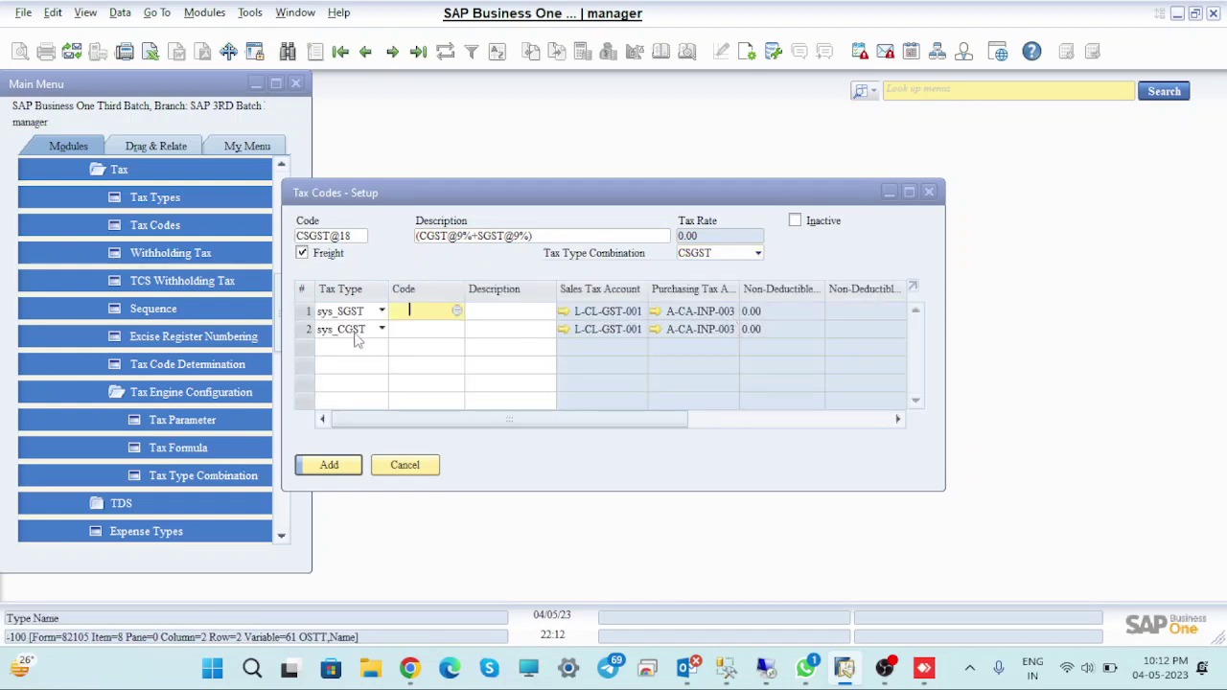
Assign SGST@9 and CGST@9 to the two component rows and add the CSGST@18 code
left_click(457, 319)
left_click(457, 314)
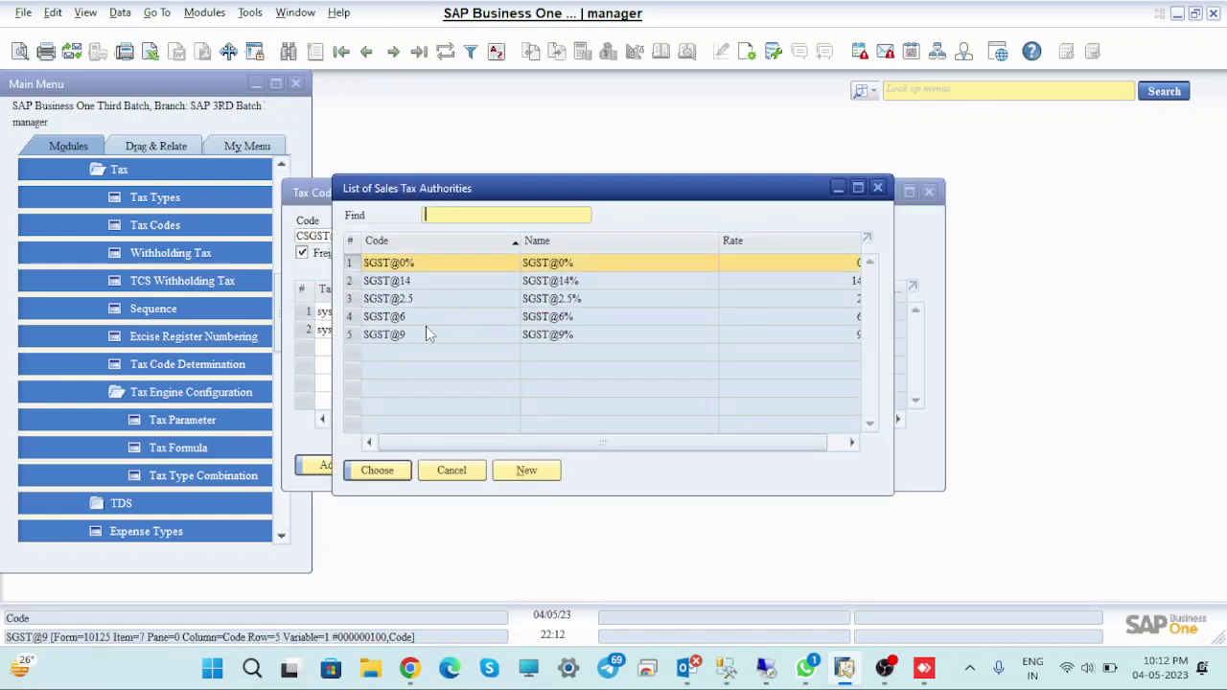
left_click(353, 335)
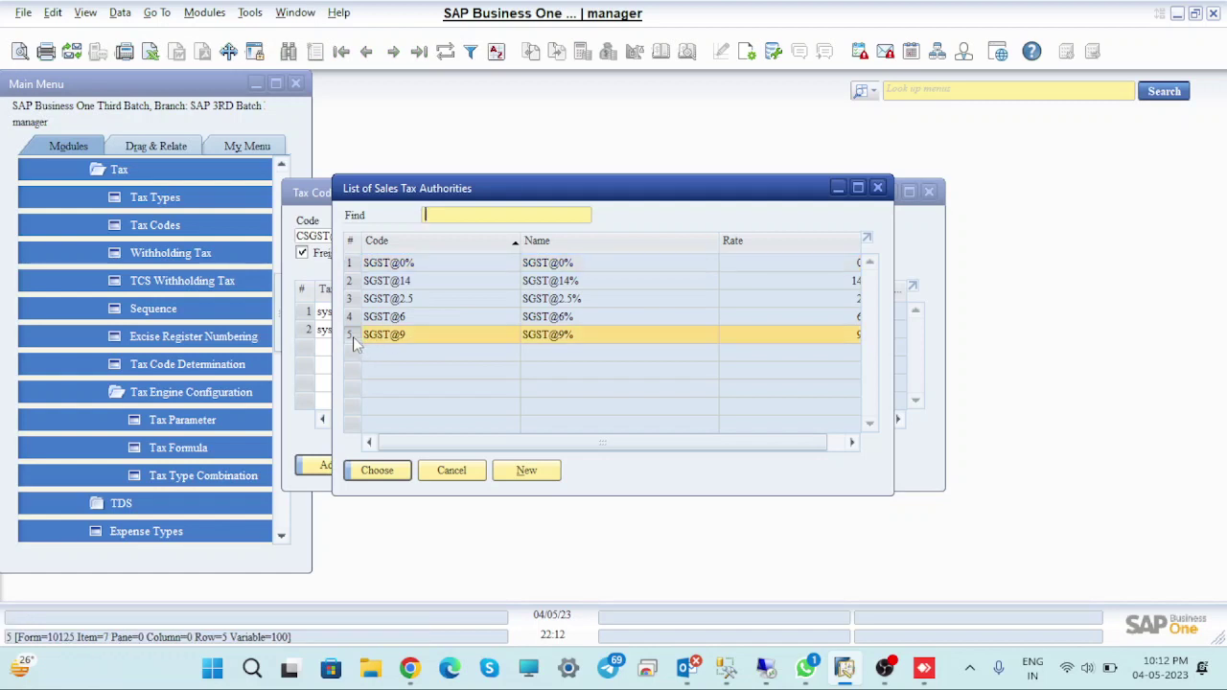
left_click(378, 471)
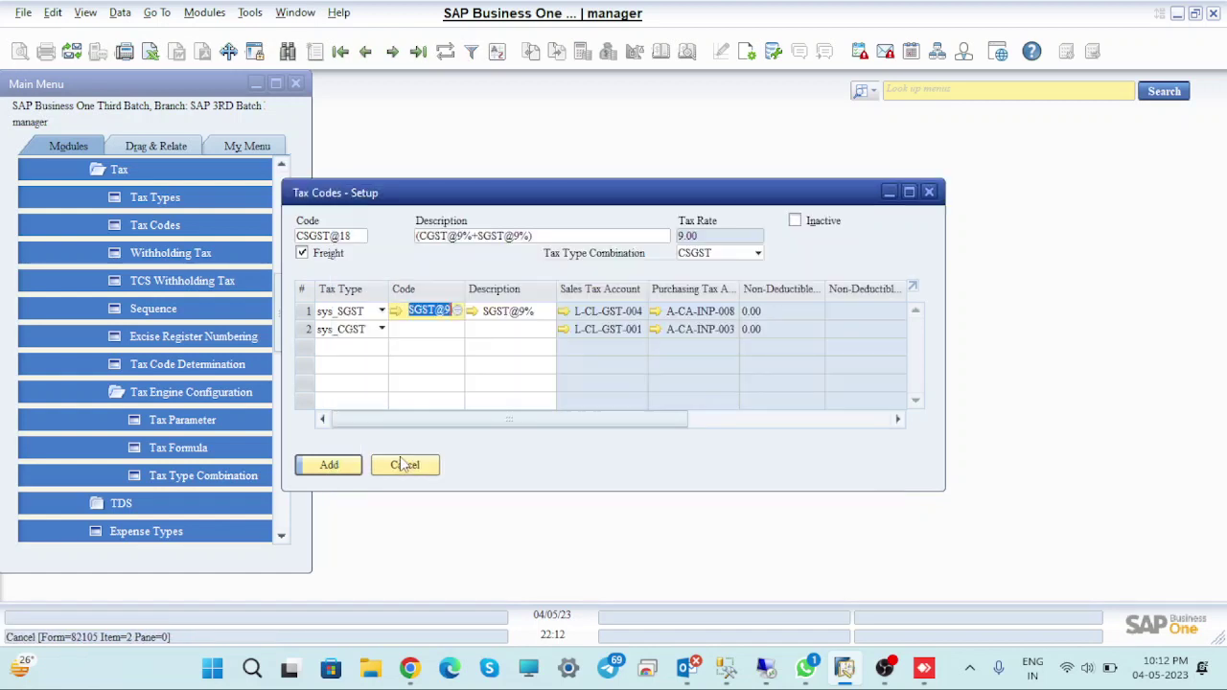
left_click(458, 329)
left_click(457, 329)
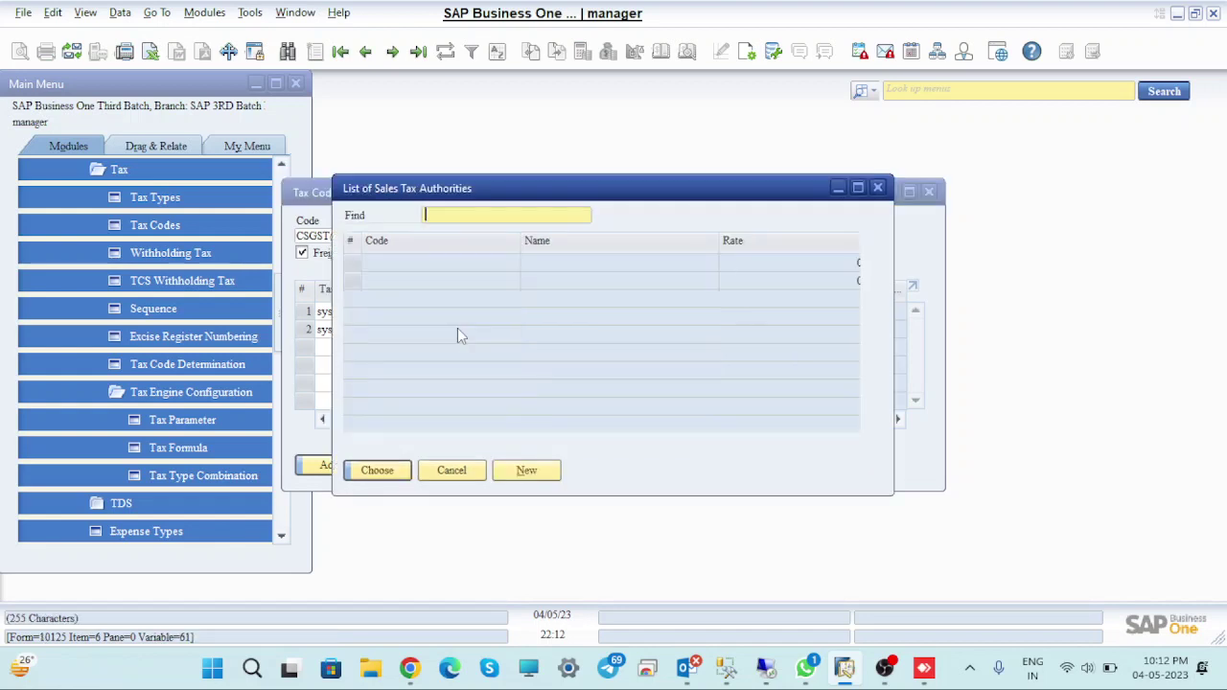
left_click(353, 338)
left_click(411, 470)
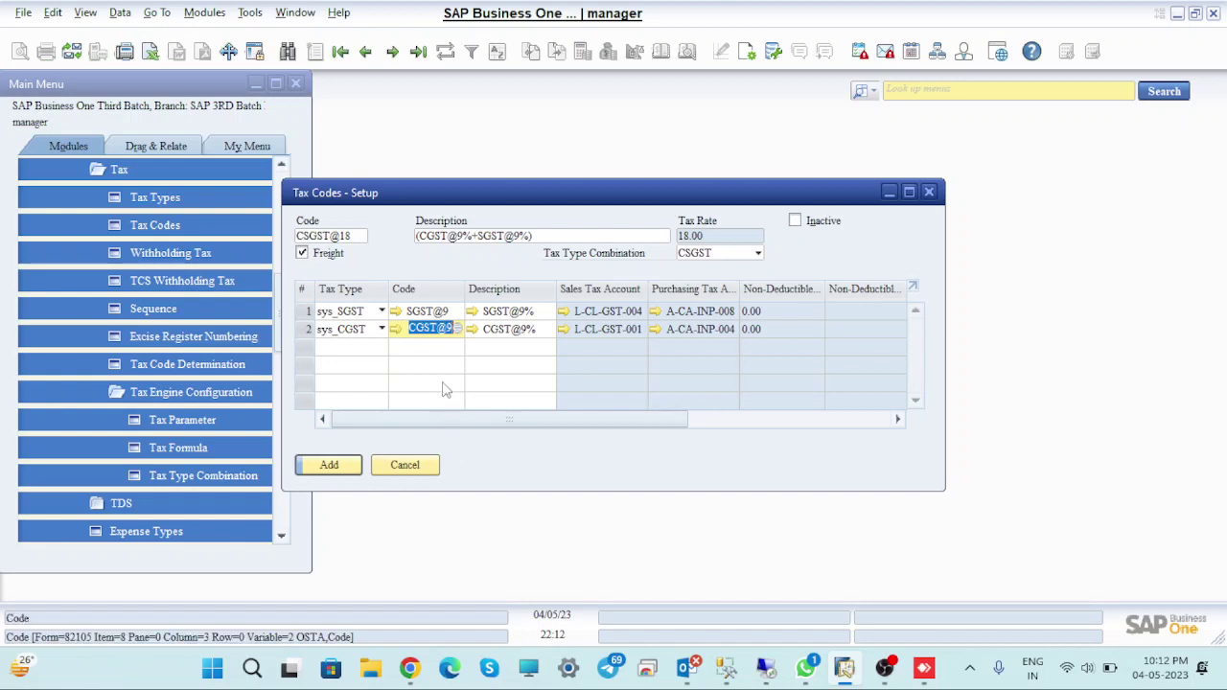
left_click(329, 465)
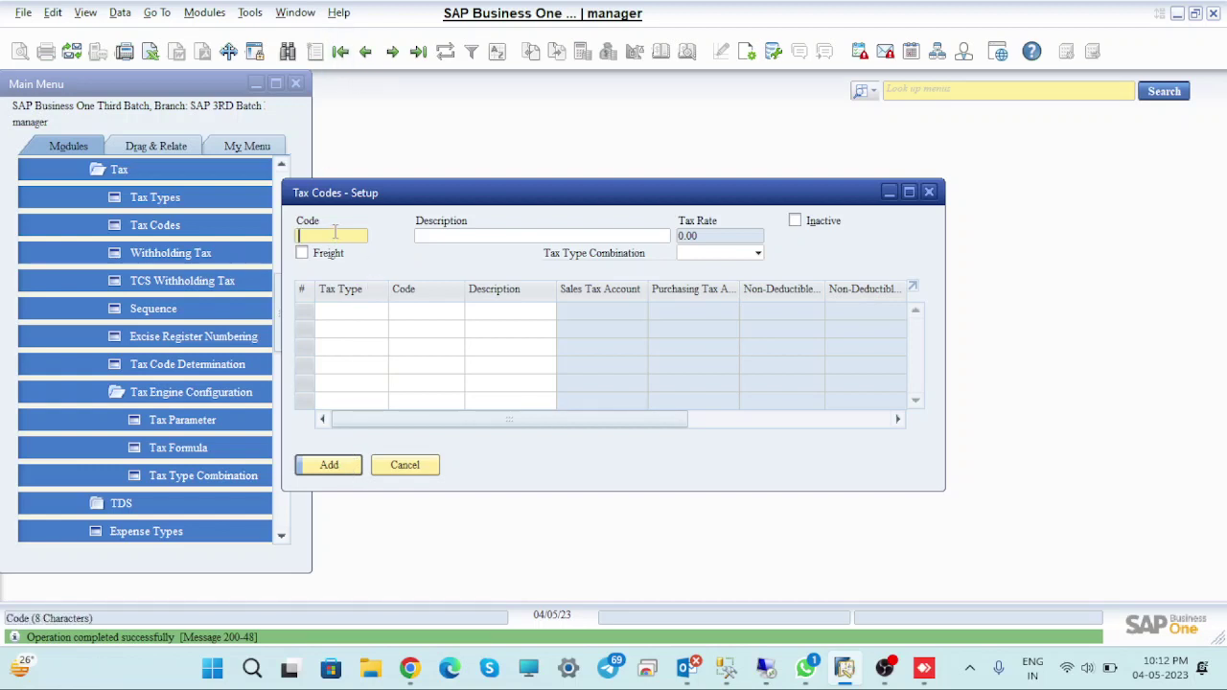
Enter tax code CSGST@28 with description '(CGST@14%+SGST@14%)', flag it for freight, and choose type CSGST
type("CSGST@28")
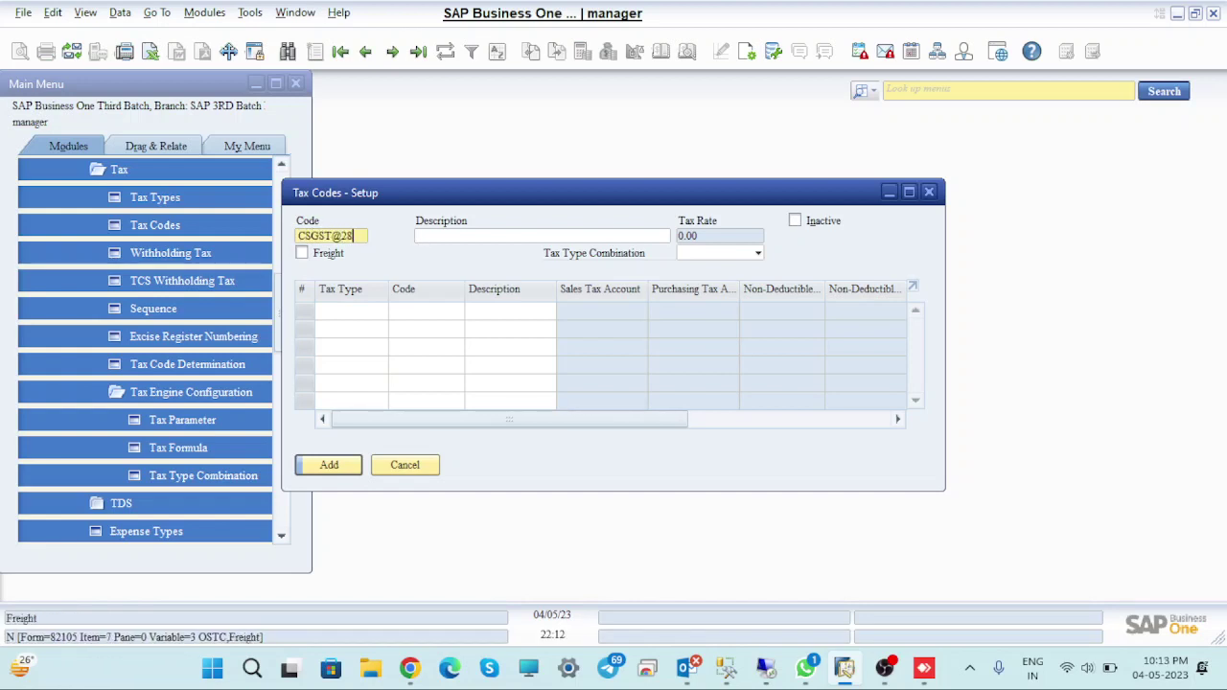
left_click(446, 237)
type("(CGST")
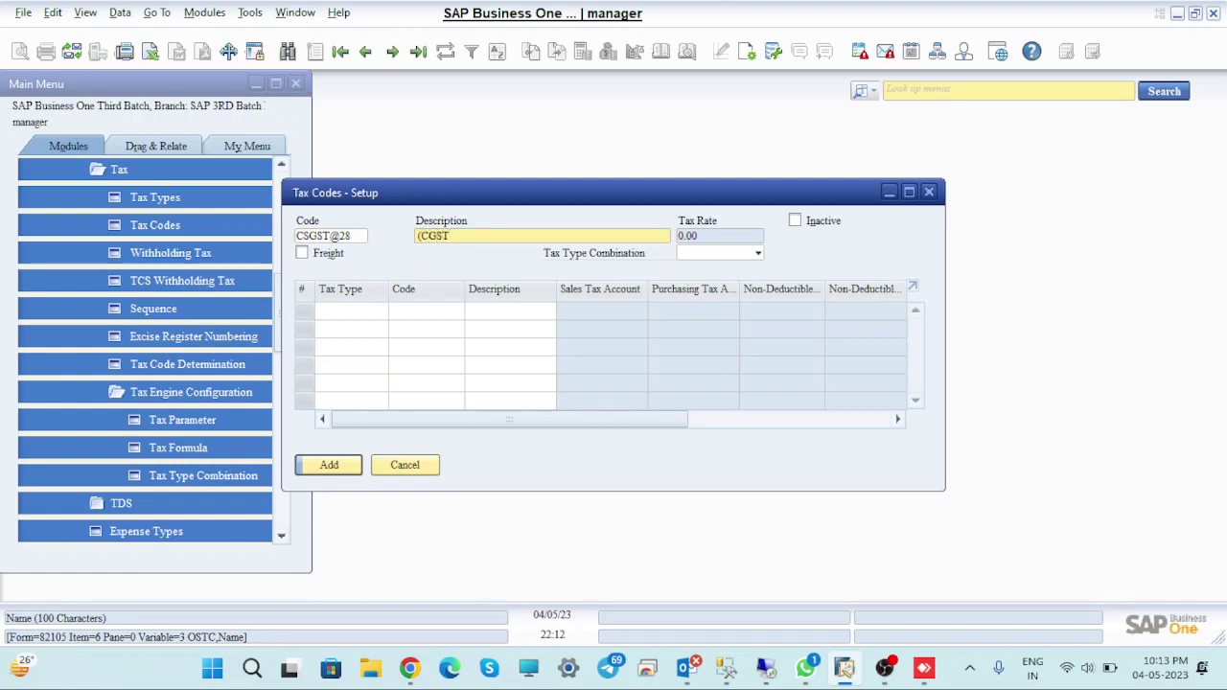
type("@14%+SGST@14%)")
left_click(302, 253)
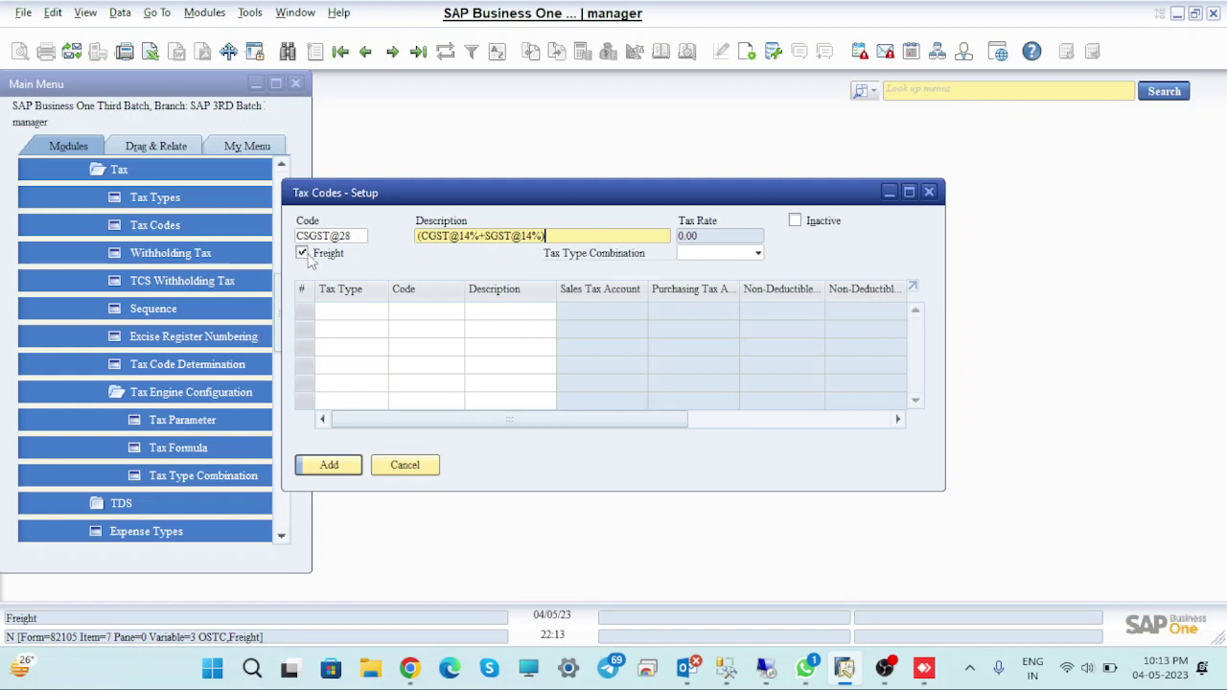
left_click(757, 253)
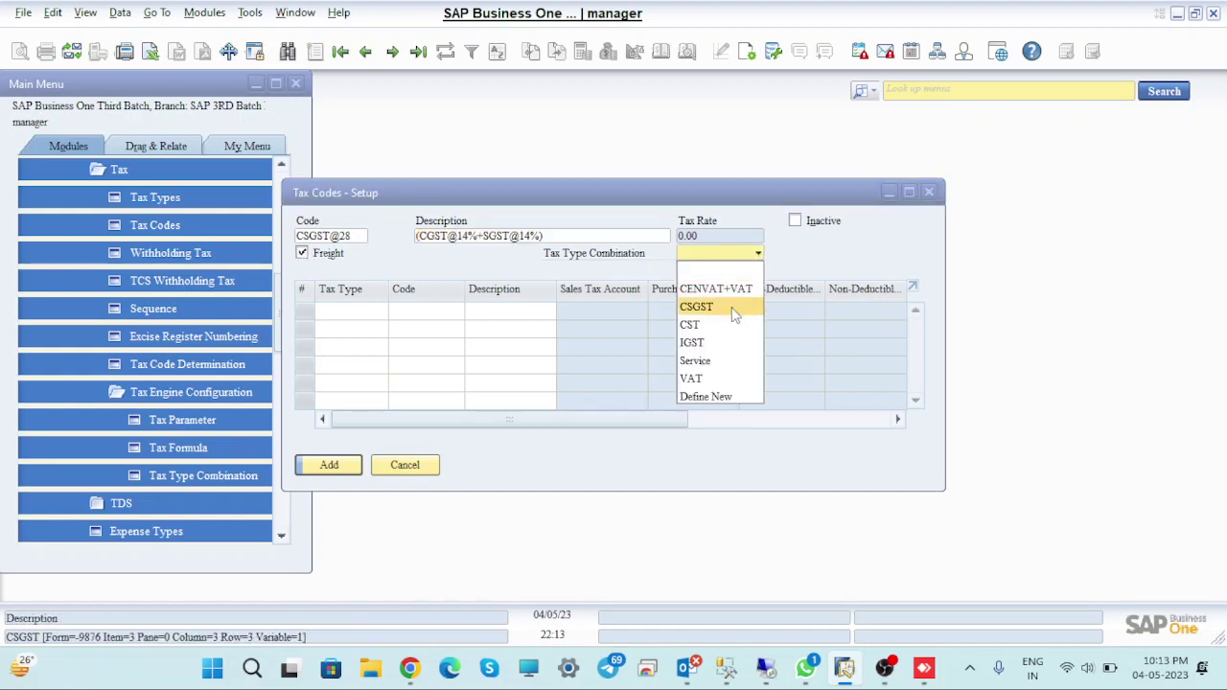
left_click(697, 307)
Assign SGST@14 and CGST@14 to the two component rows and add the CSGST@28 code
left_click(412, 312)
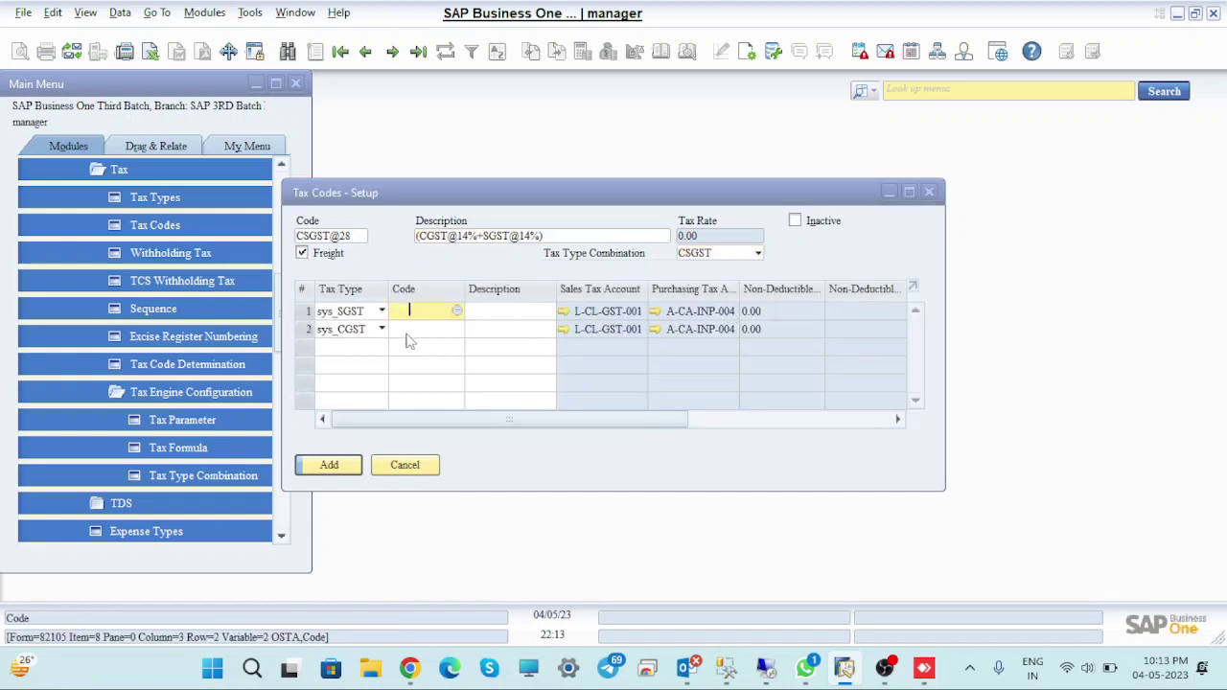
left_click(456, 314)
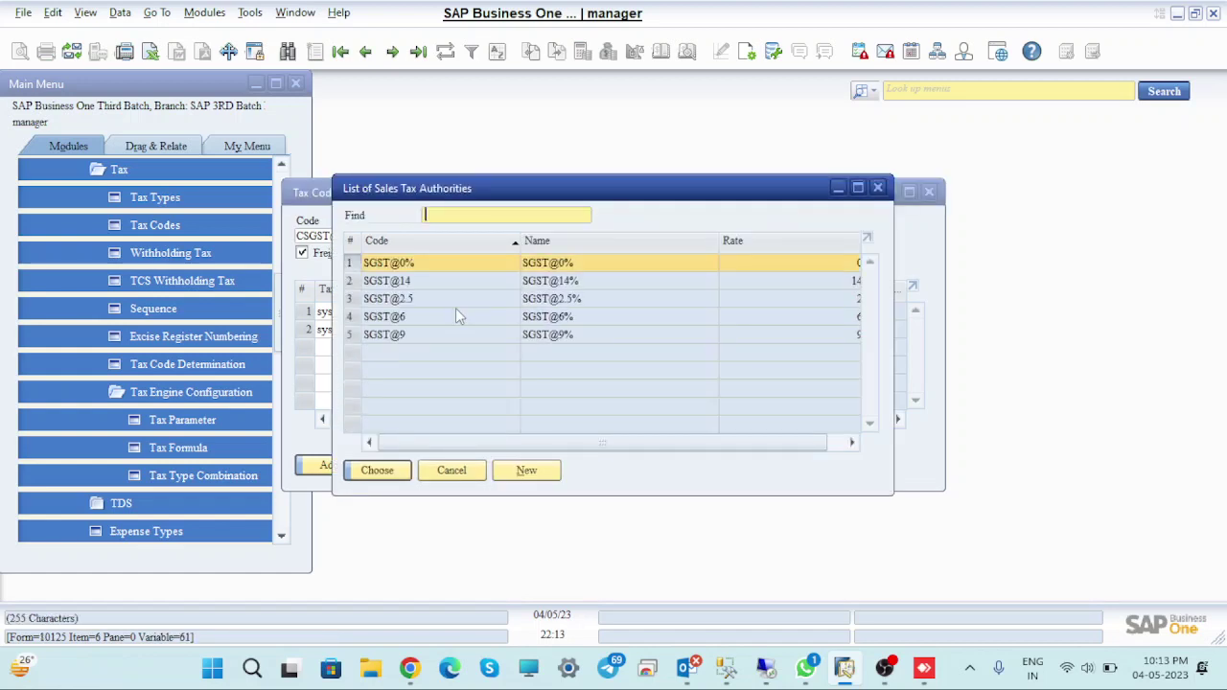
left_click(362, 283)
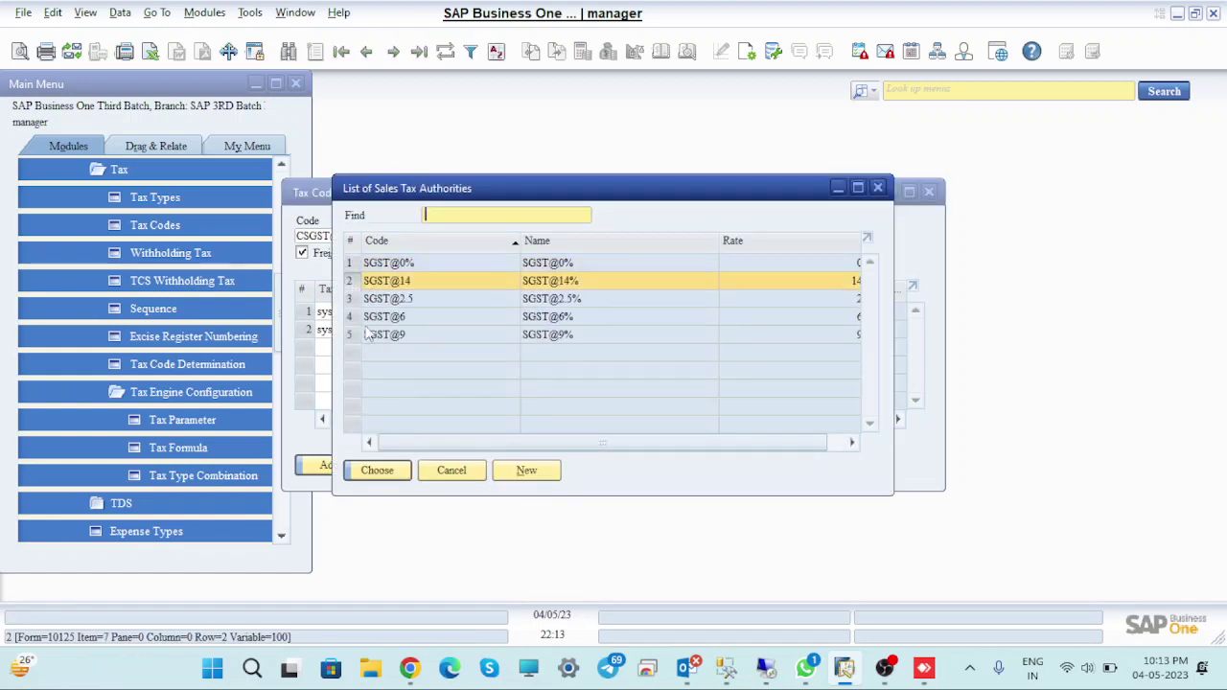
left_click(389, 472)
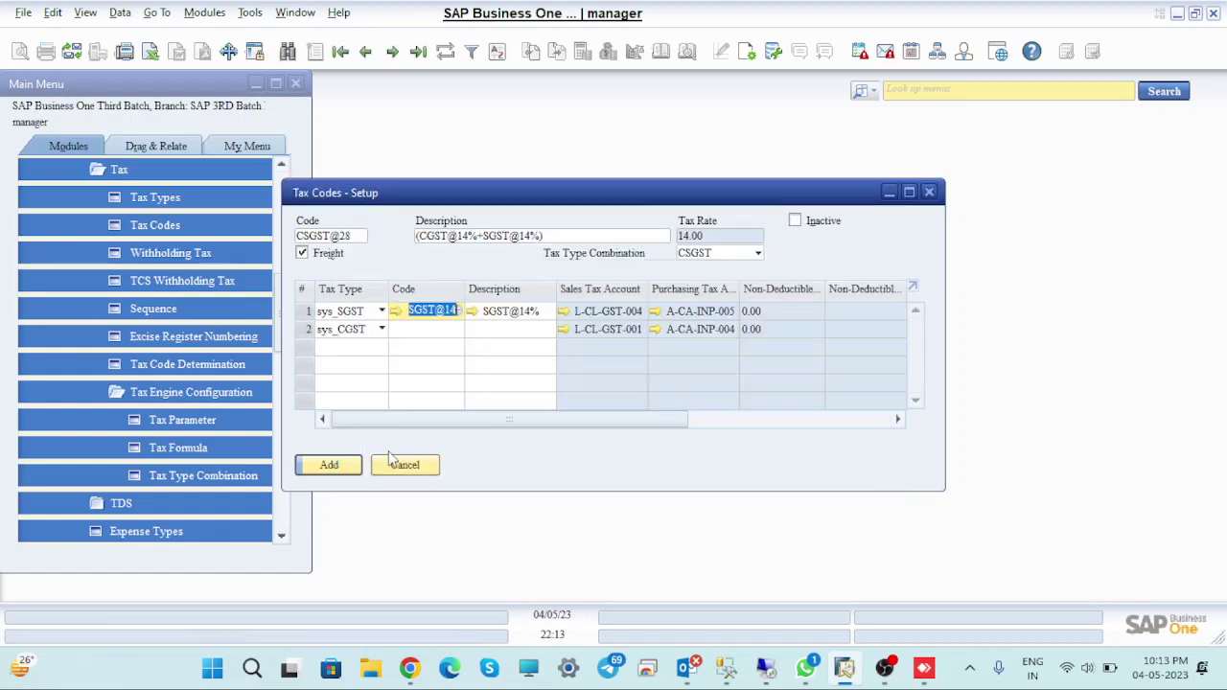
left_click(436, 330)
left_click(458, 329)
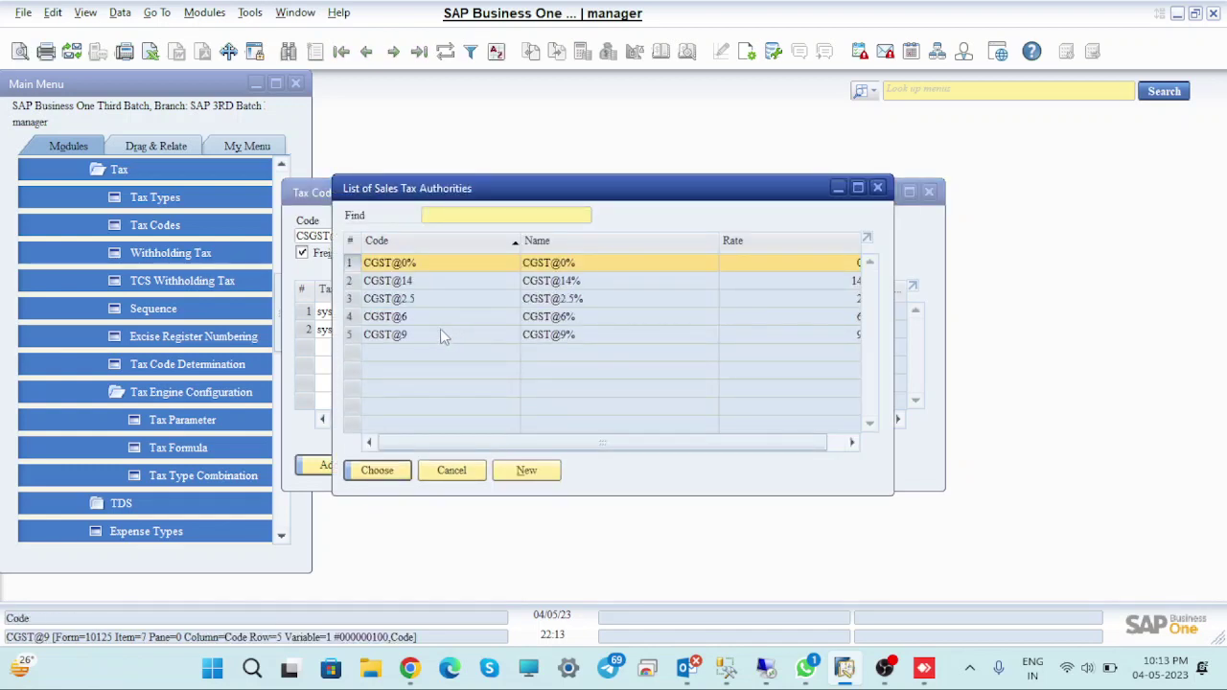
left_click(378, 470)
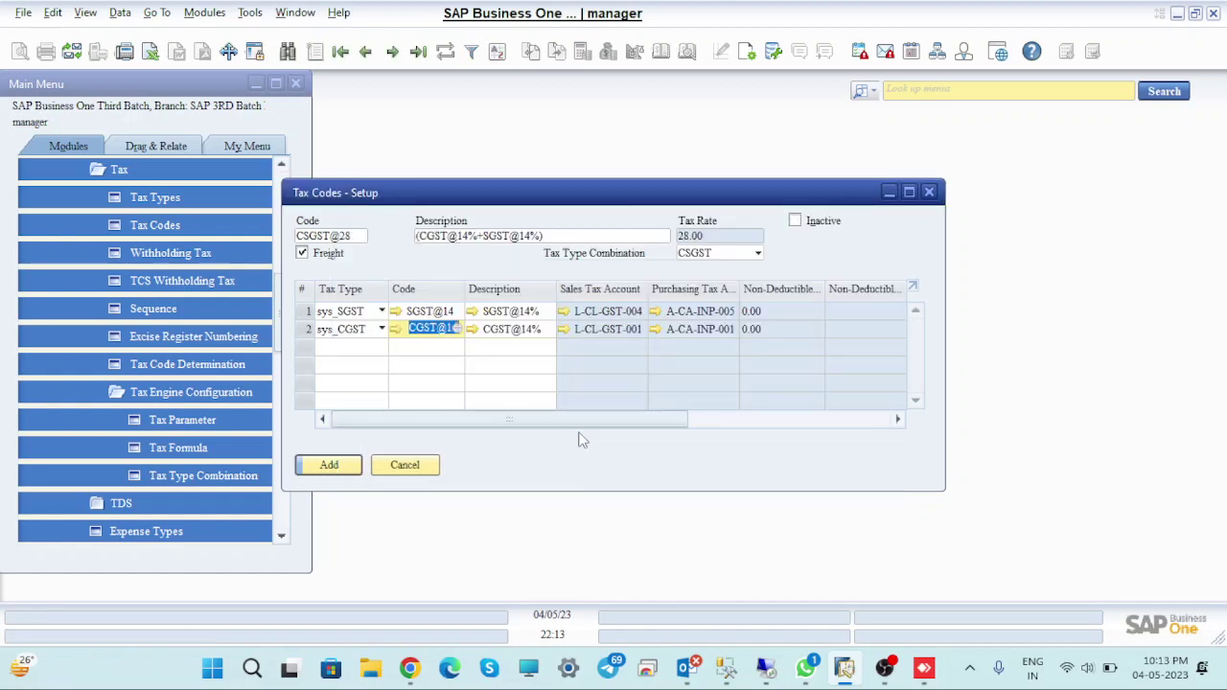
left_click(343, 467)
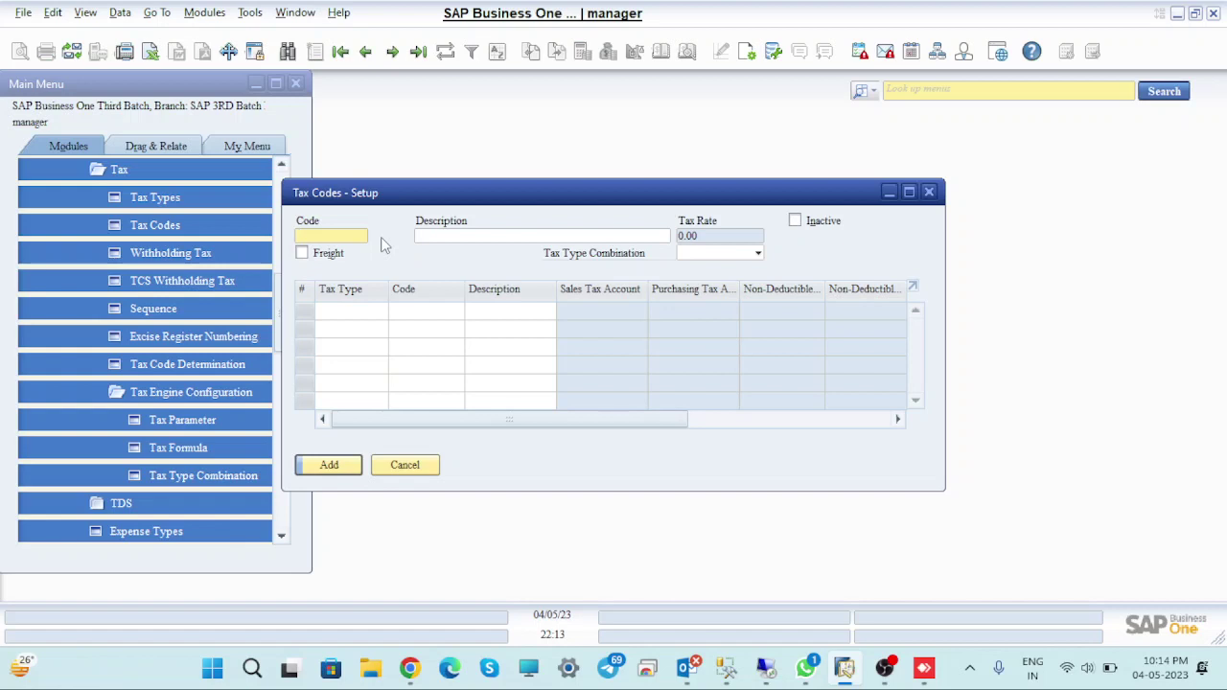
Close the Tax Codes setup and open Item Master Data from the Inventory module
mouse_move(762, 684)
left_click(929, 192)
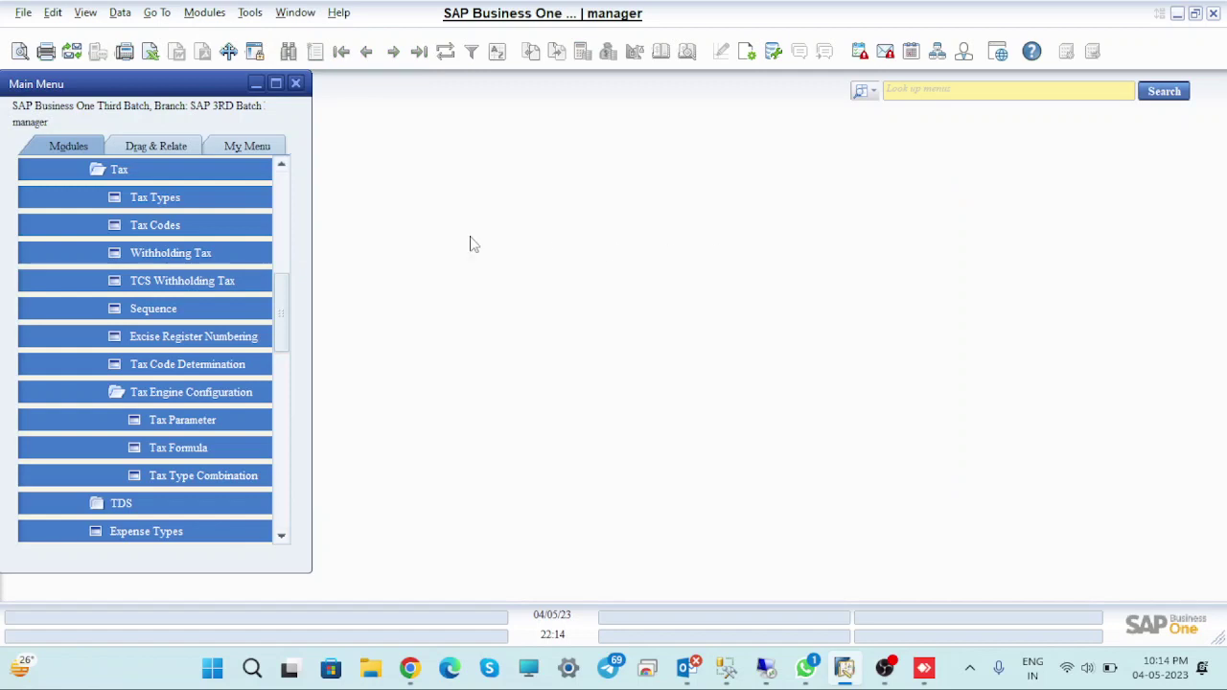
left_click_drag(281, 310, 312, 186)
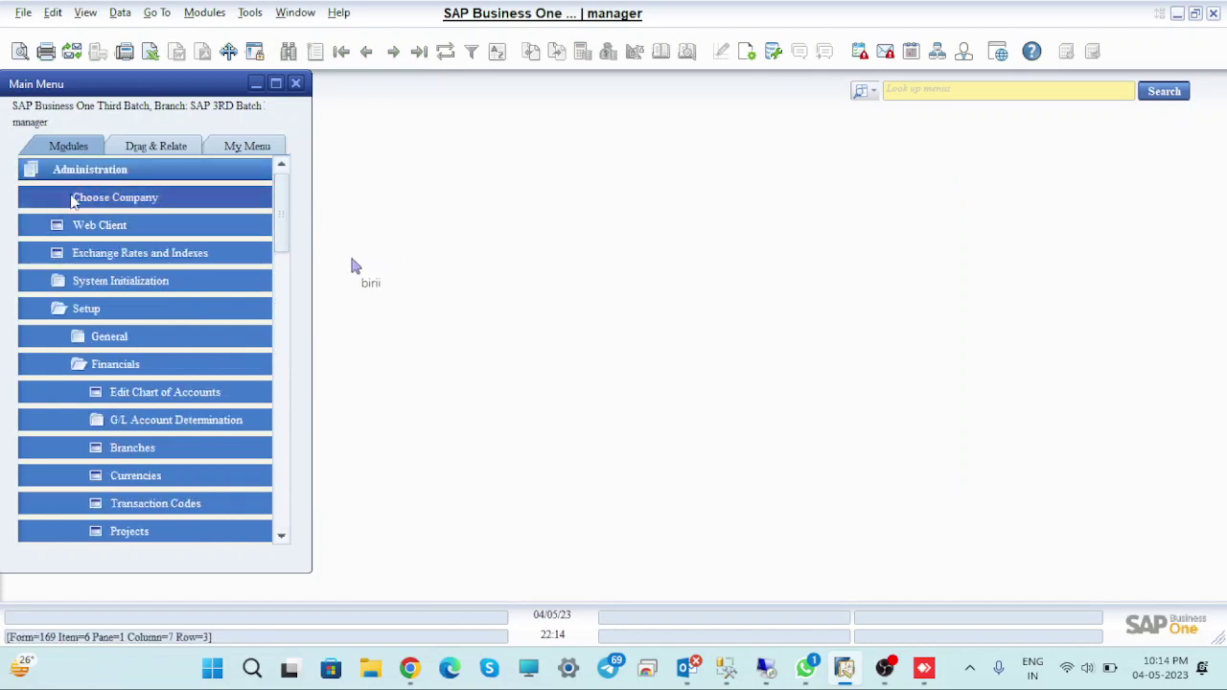
left_click(89, 169)
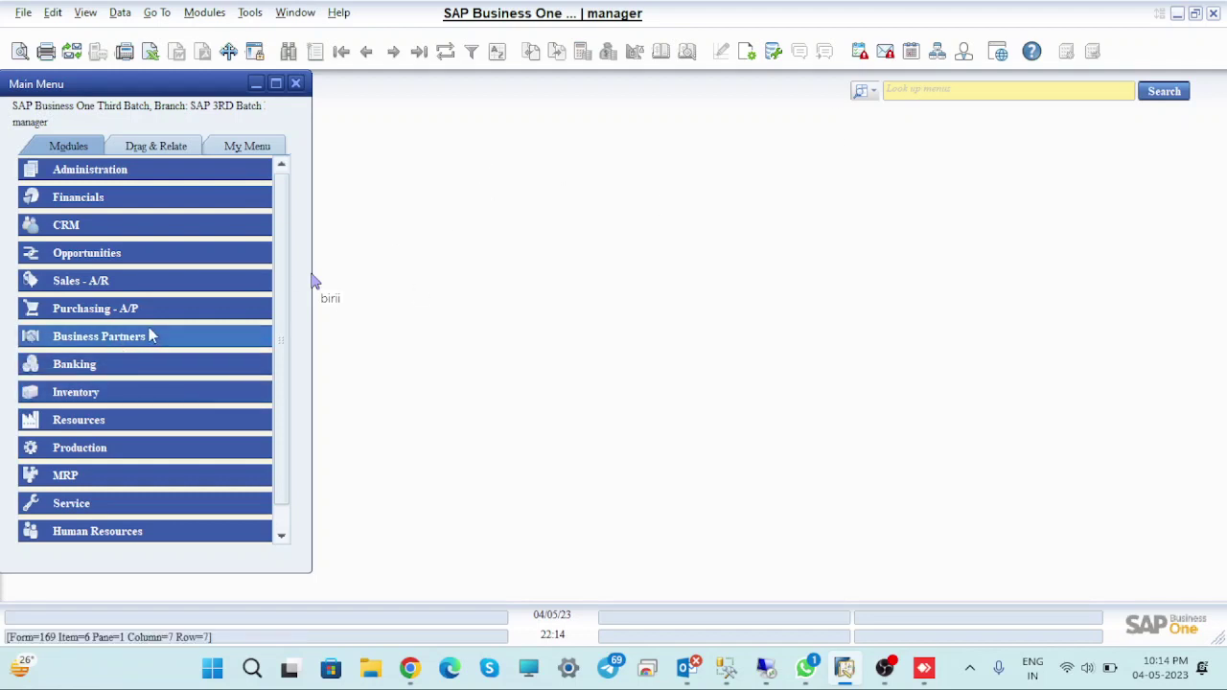
left_click(142, 394)
left_click(121, 336)
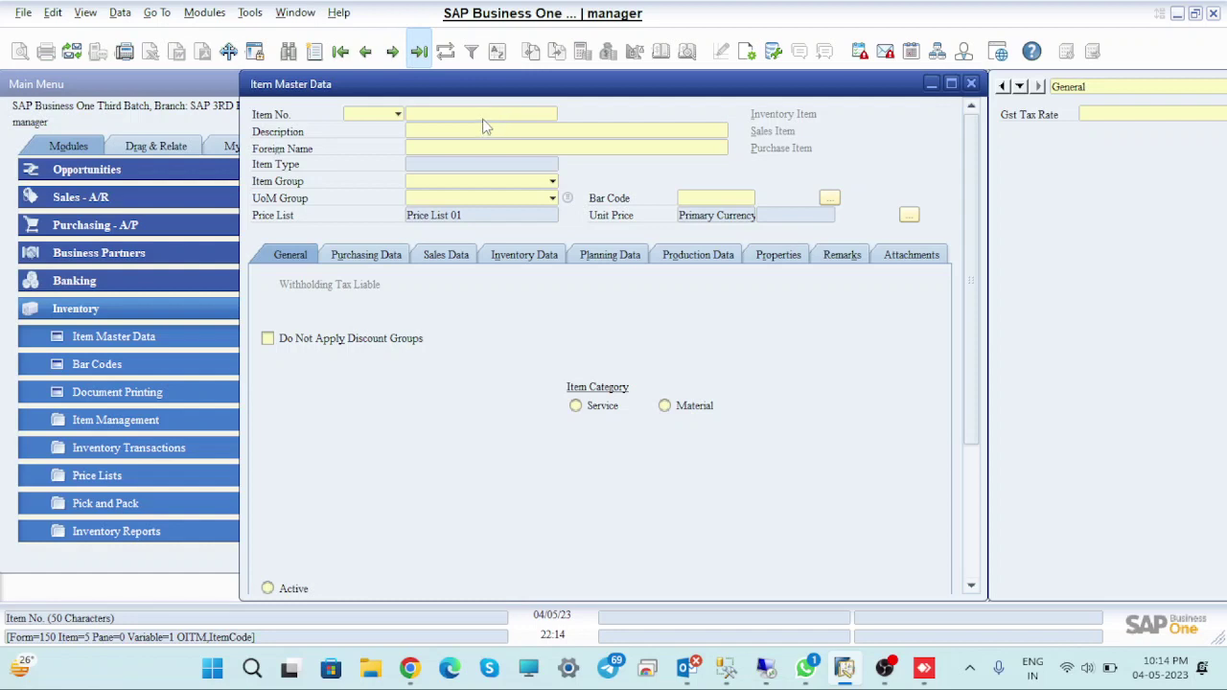
Look up item RM00477 (HSD (DIESEL)), check its Gst Tax Rate of 28, and close it
key("ctrl+a")
key("Return")
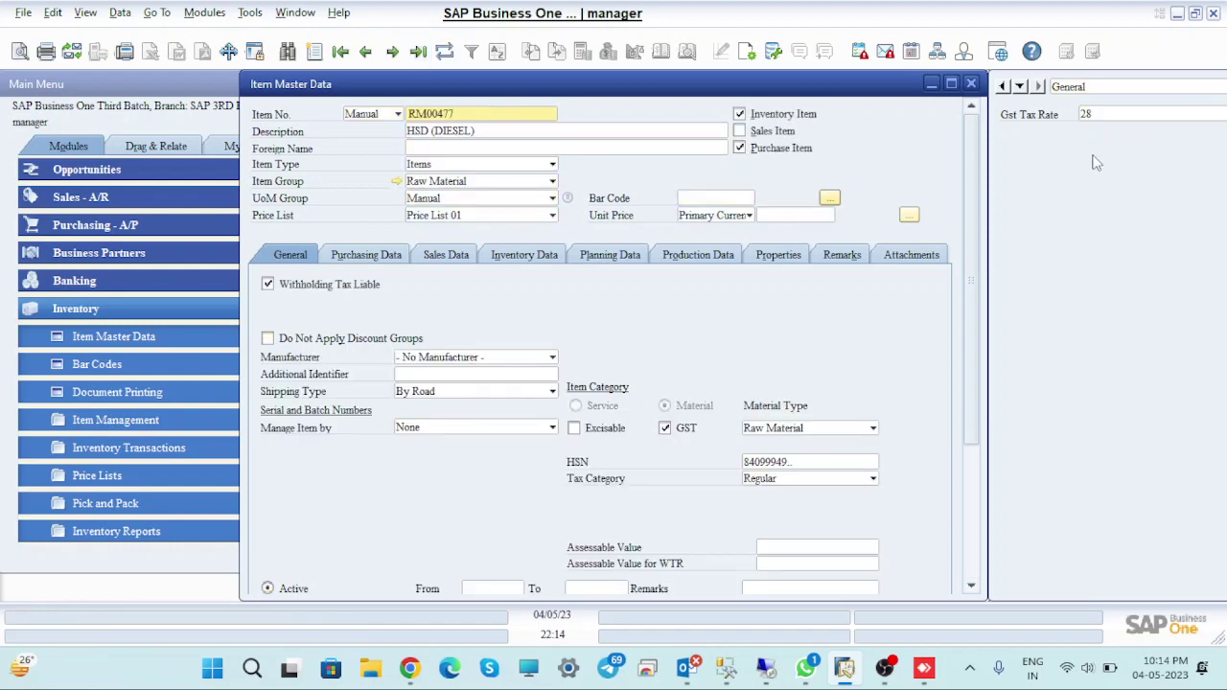
scroll(833, 362, "down", 5)
scroll(833, 362, "up", 5)
left_click(971, 83)
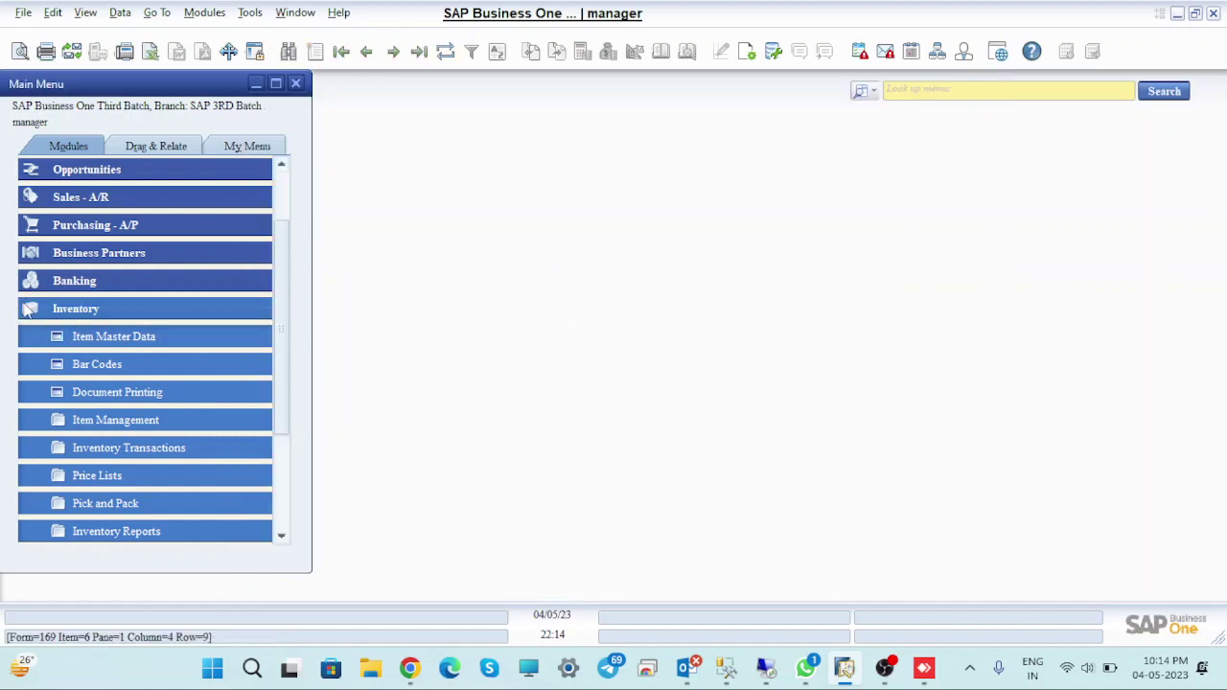
left_click(115, 308)
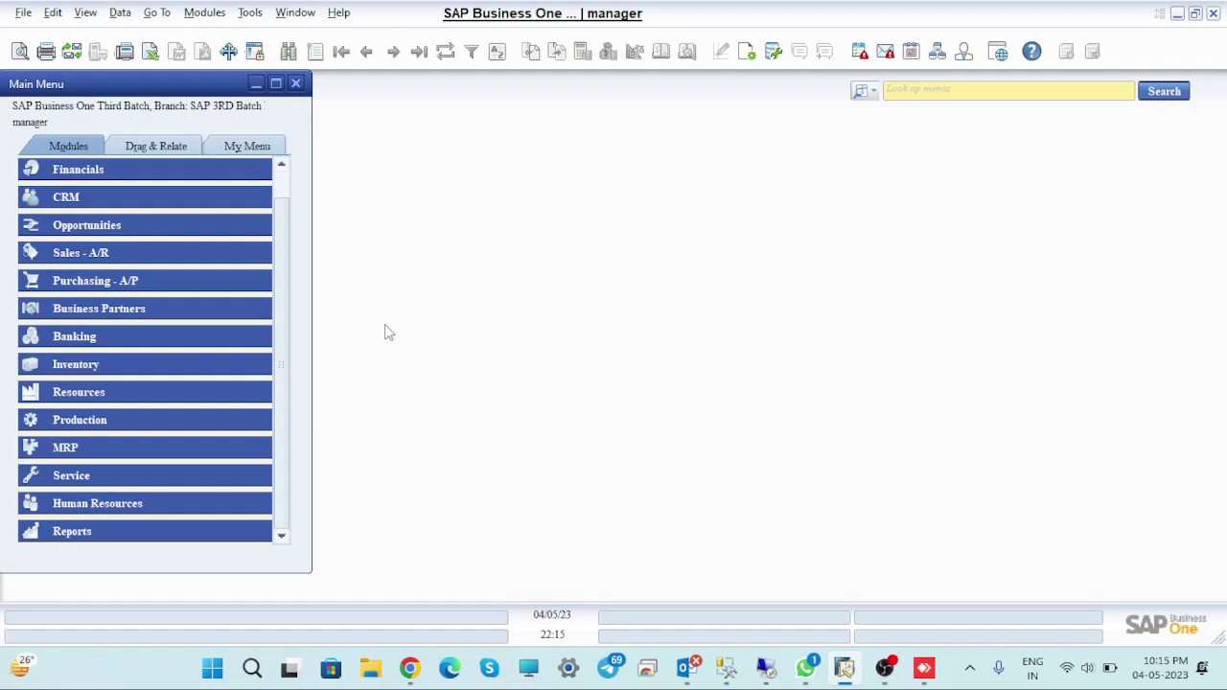
Search menus for 'tax' and open Tax Code Determination from the results
left_click(873, 92)
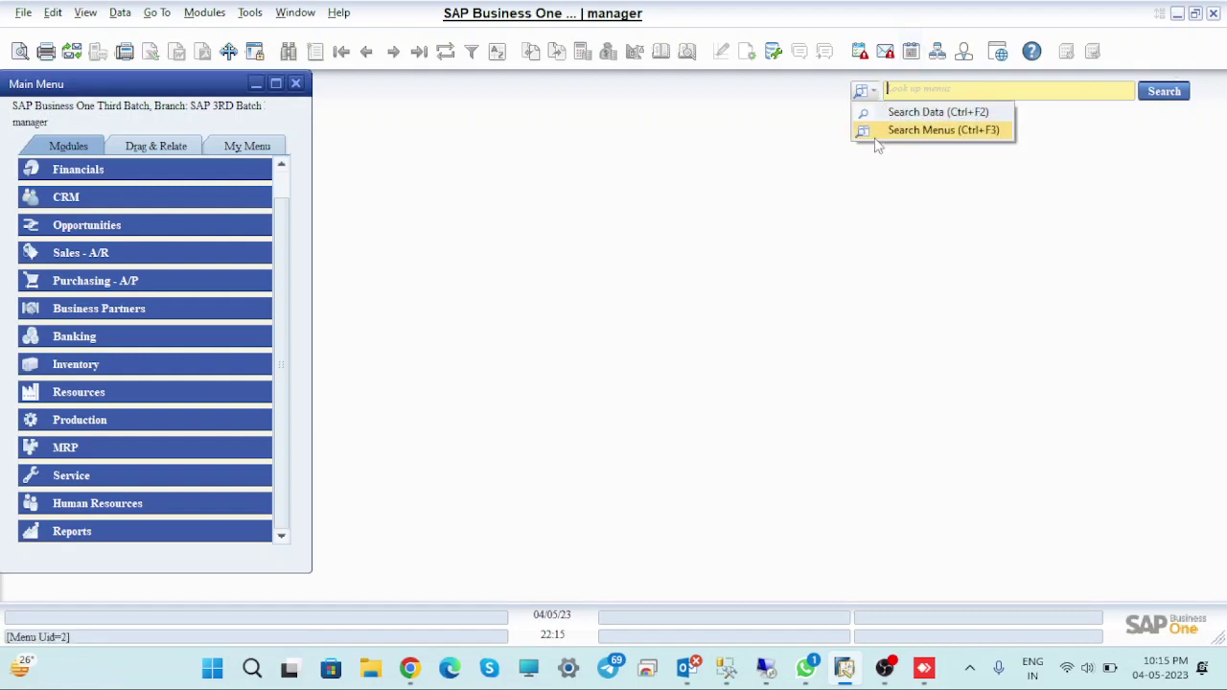
left_click(875, 135)
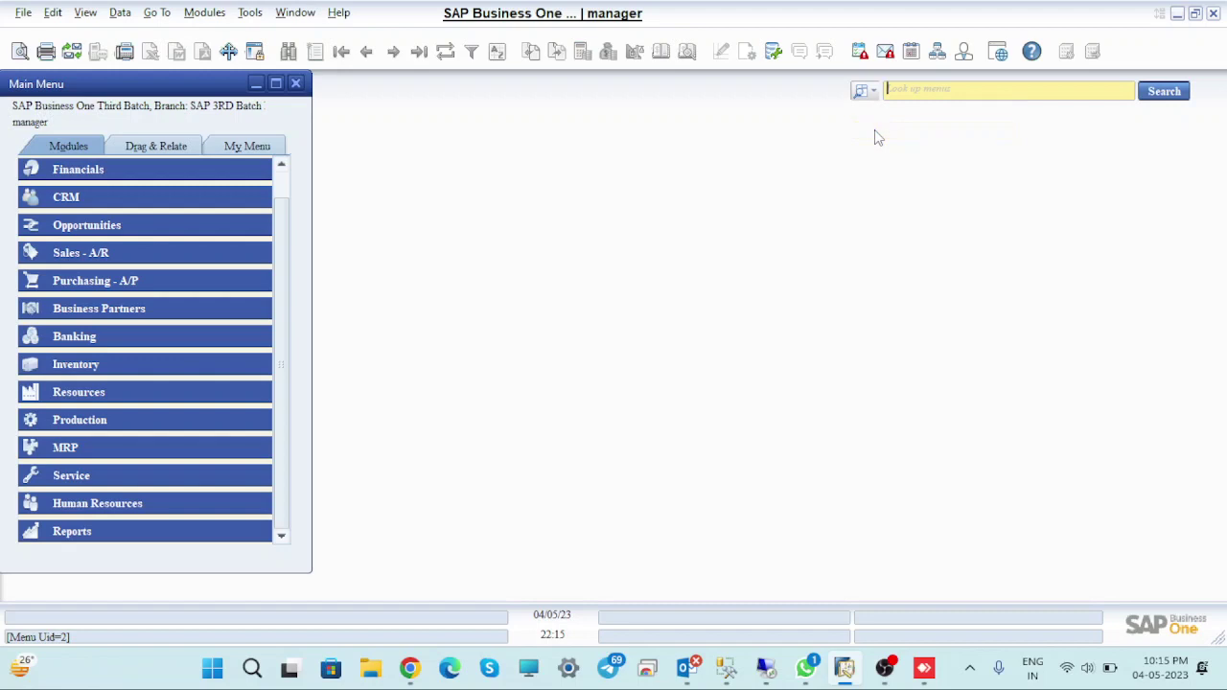
type("tax")
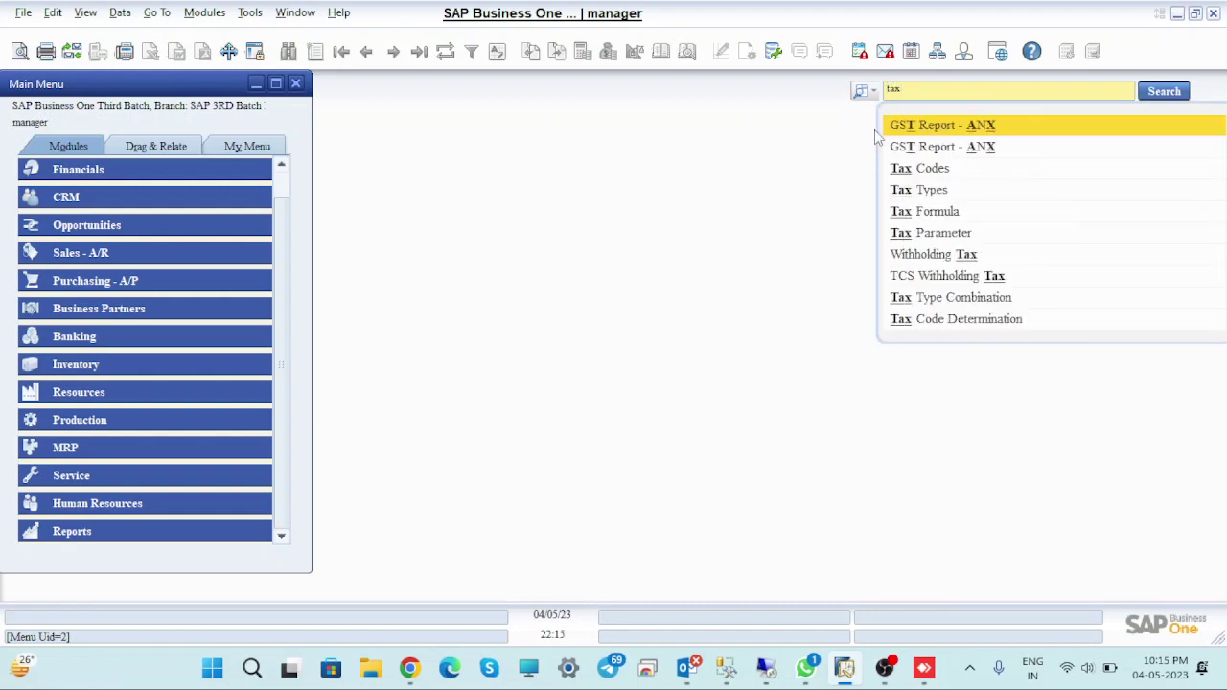
left_click(955, 326)
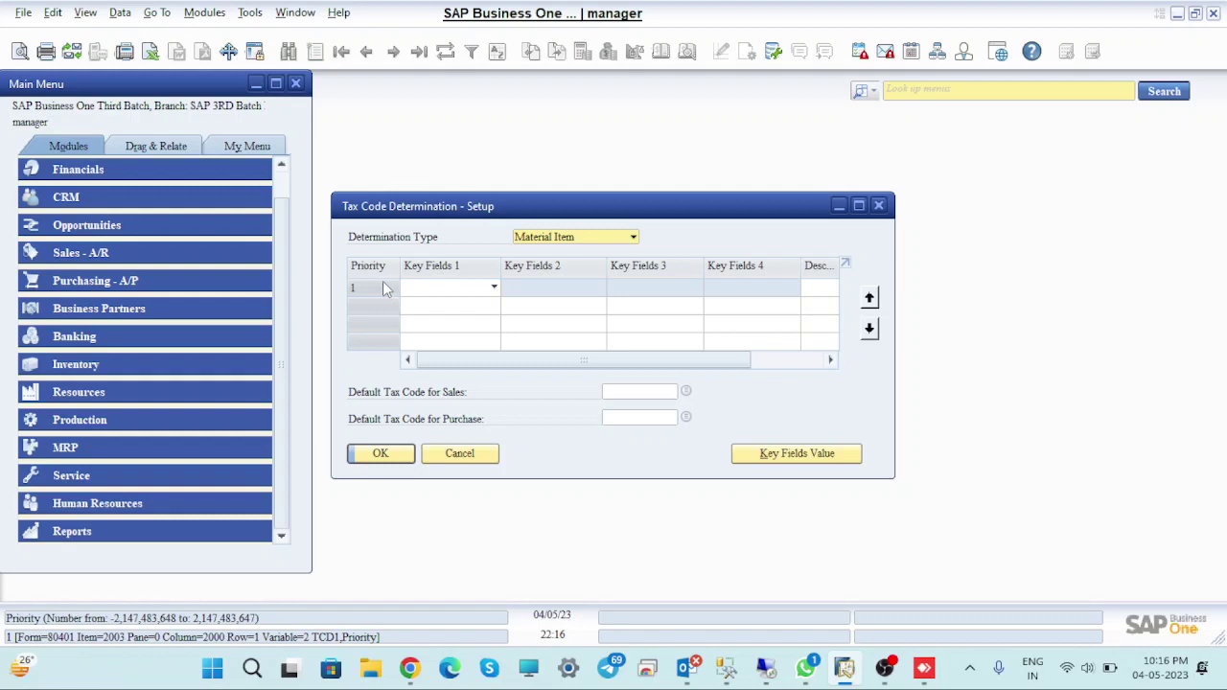
Set row 1's key fields to Branch, State and the Items UDF GST_Rate, and update
left_click(493, 288)
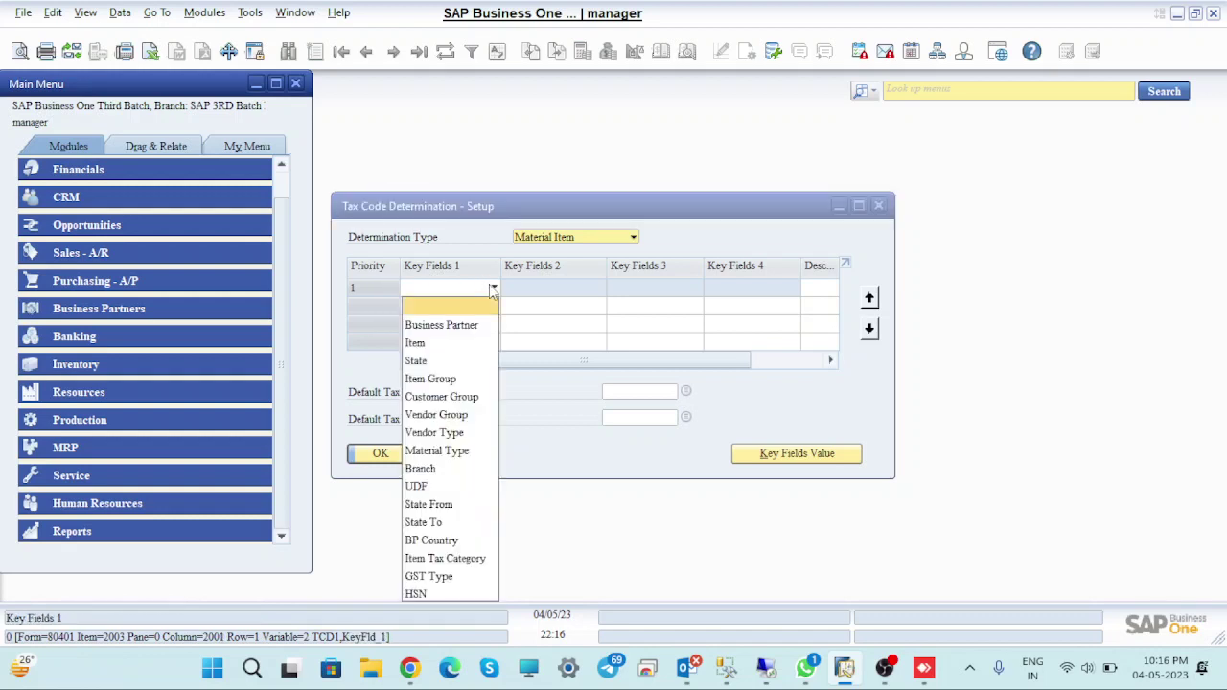
left_click(494, 289)
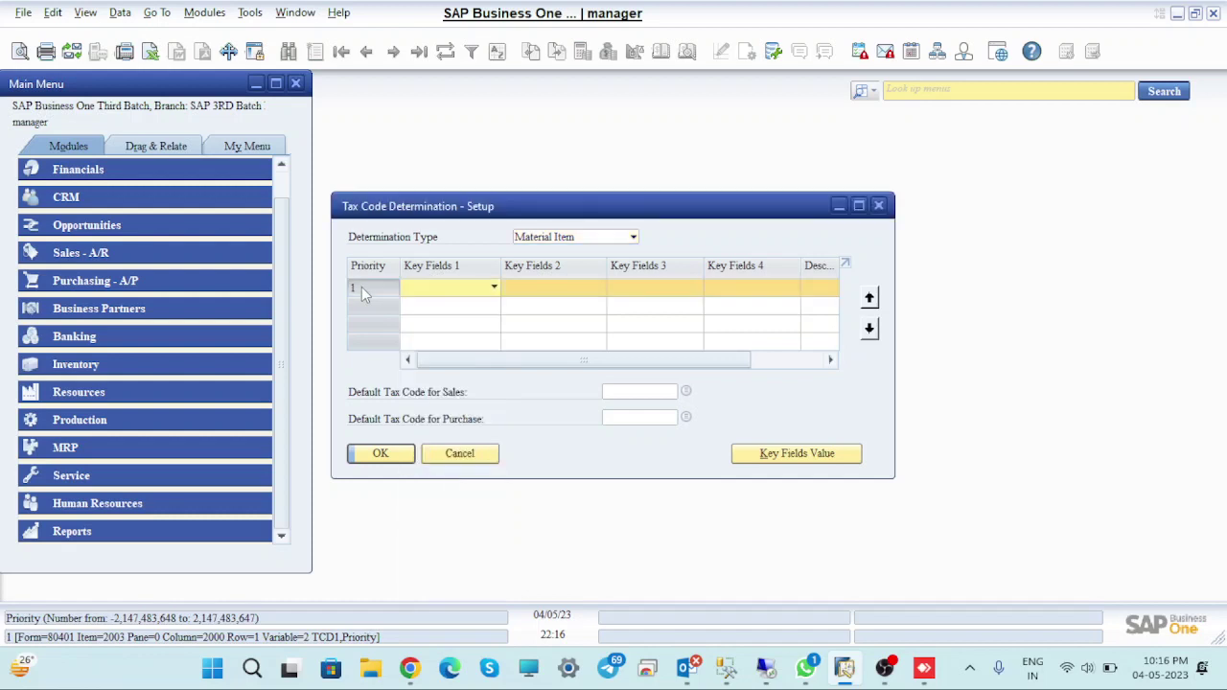
left_click(494, 289)
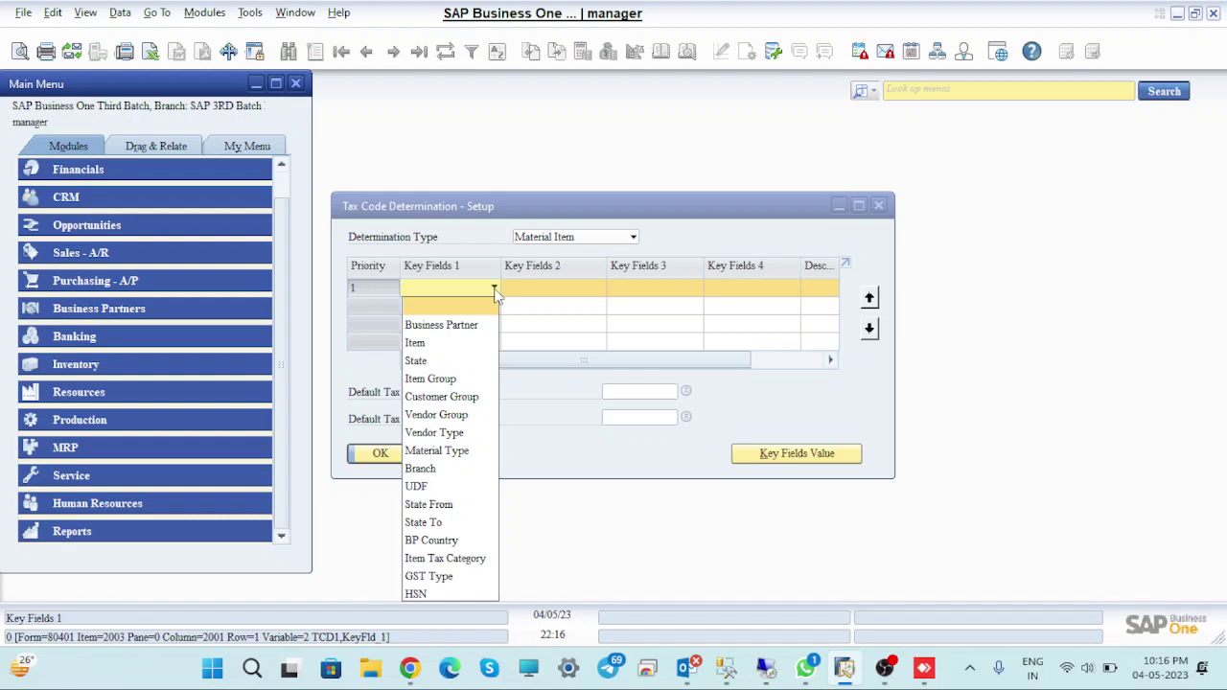
left_click(429, 469)
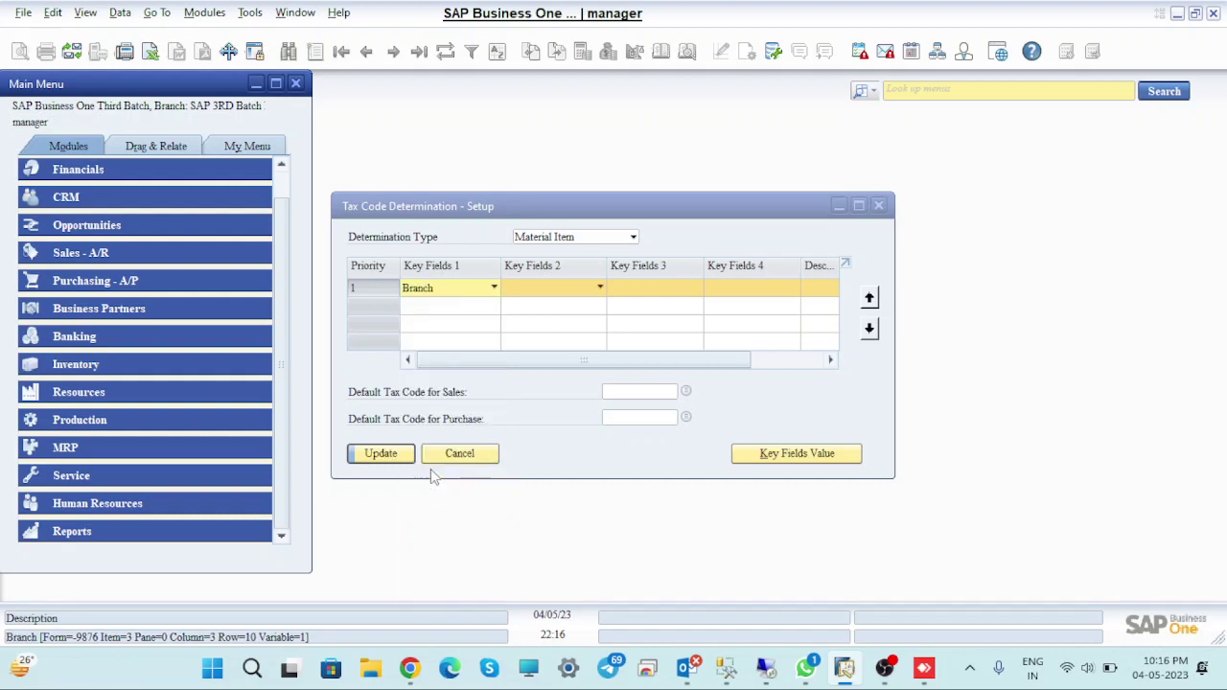
left_click(598, 288)
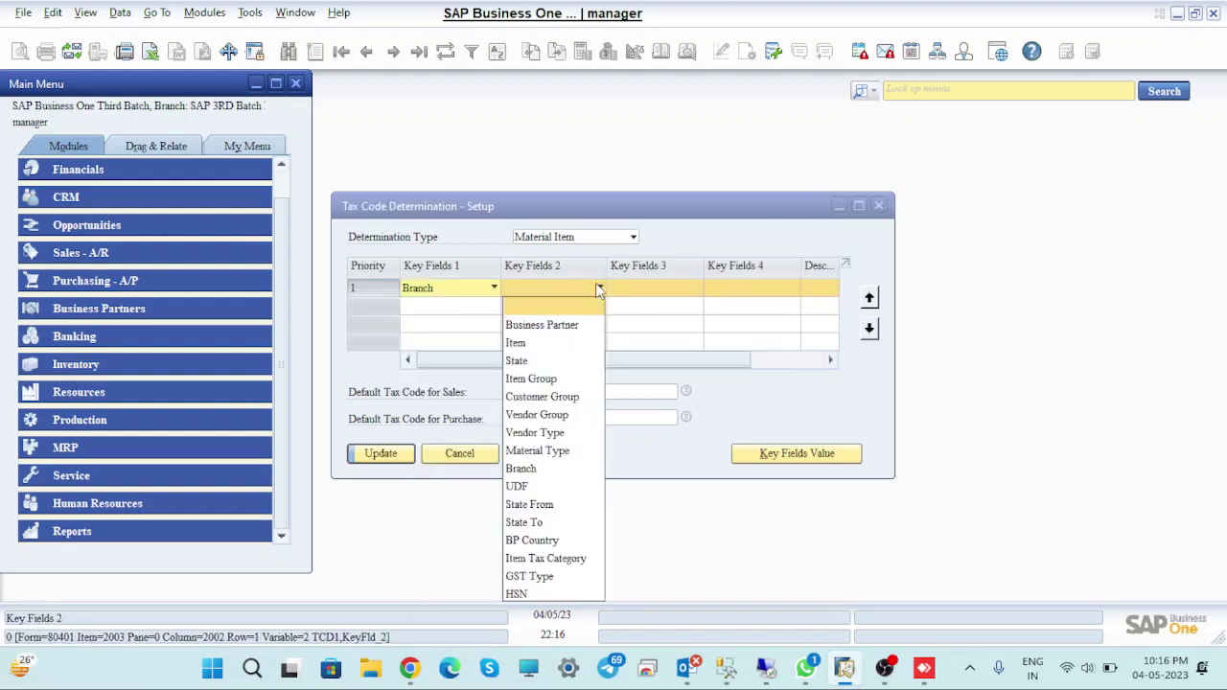
left_click(516, 360)
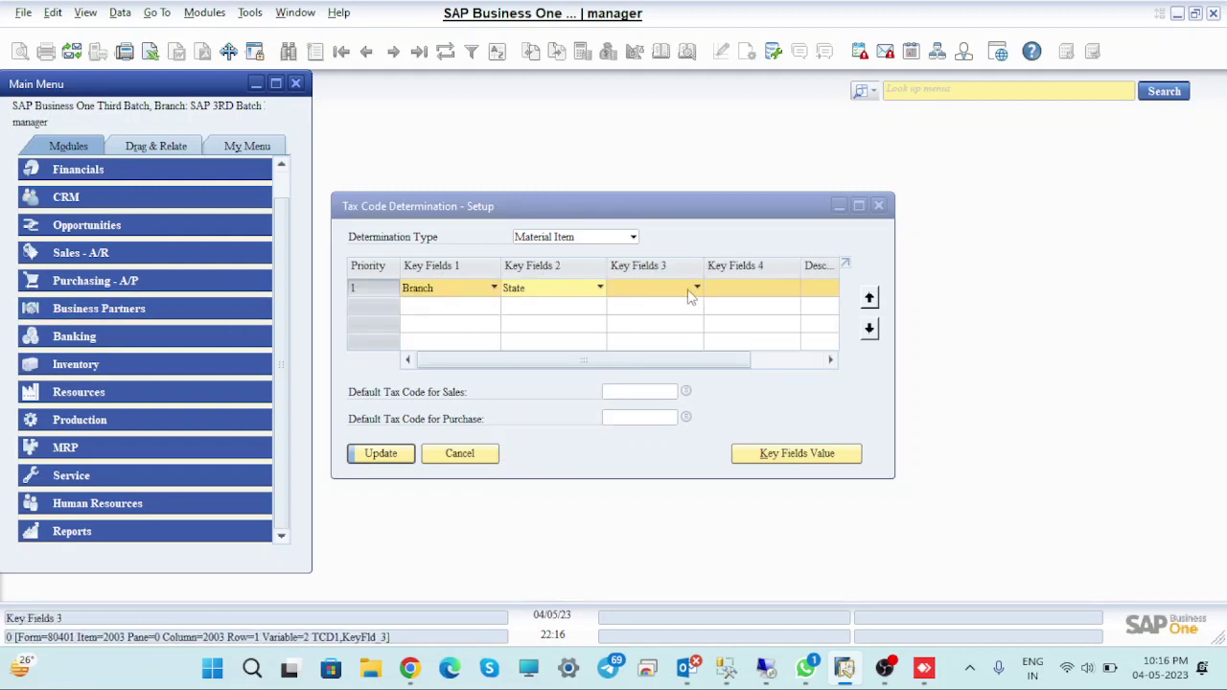
left_click(698, 288)
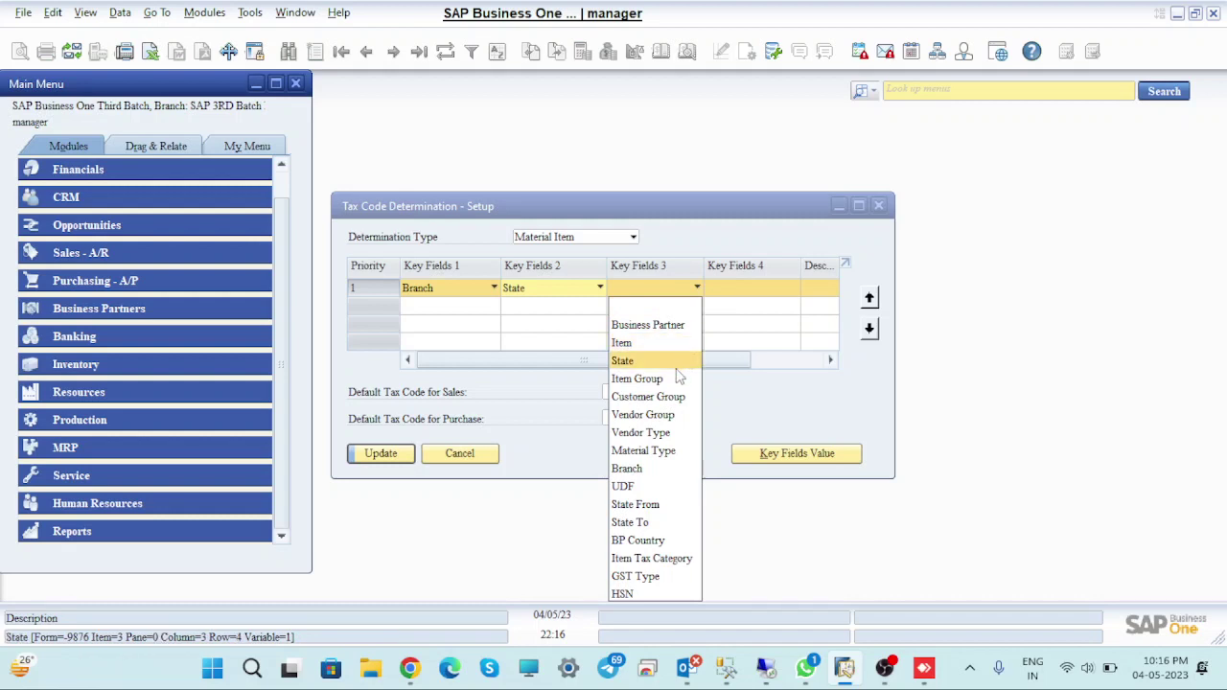
left_click(624, 489)
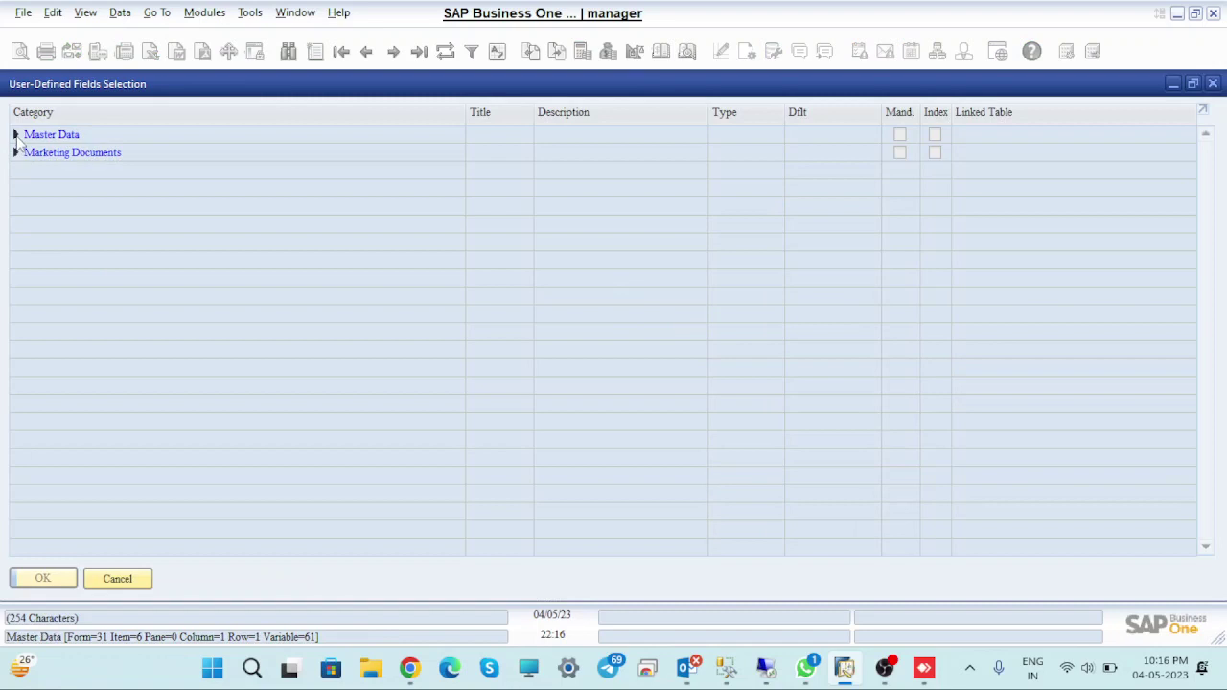
left_click(16, 135)
left_click(30, 188)
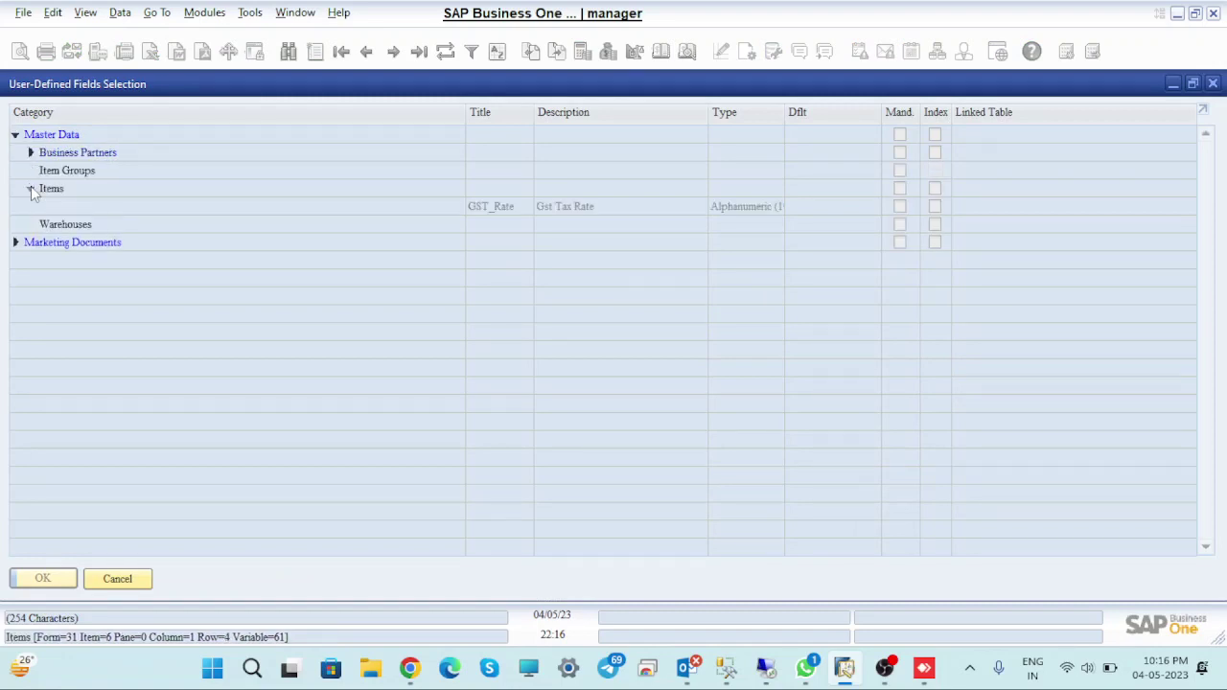
left_click(503, 206)
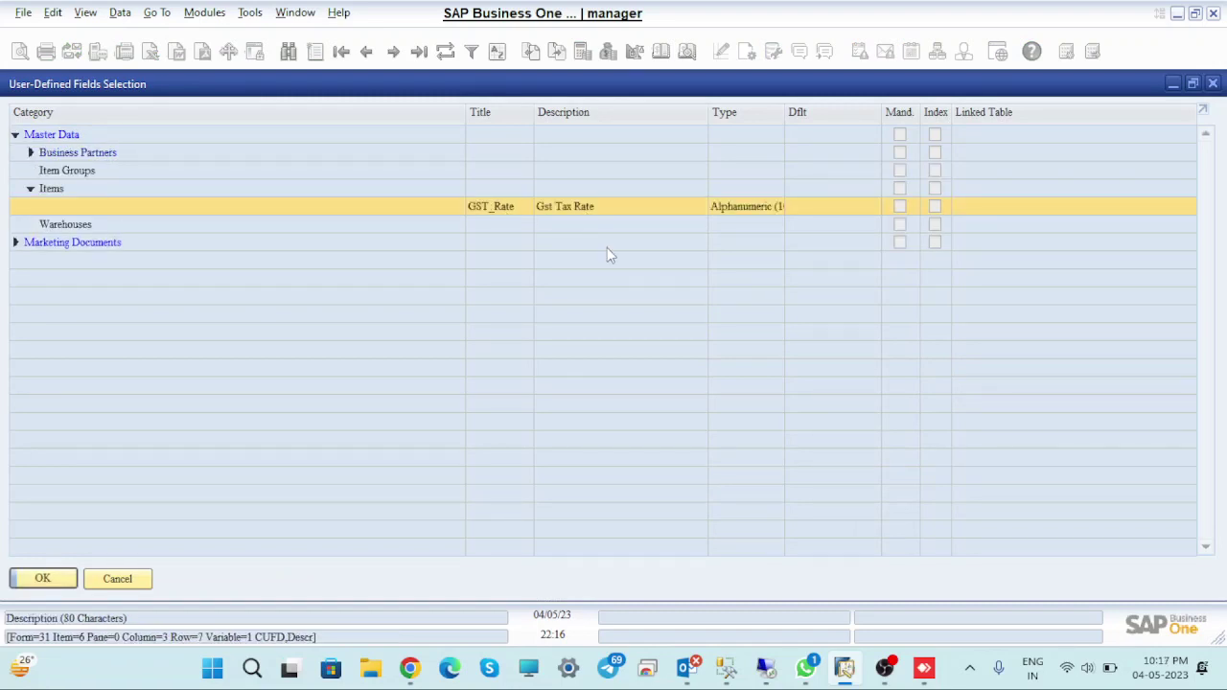
left_click(63, 583)
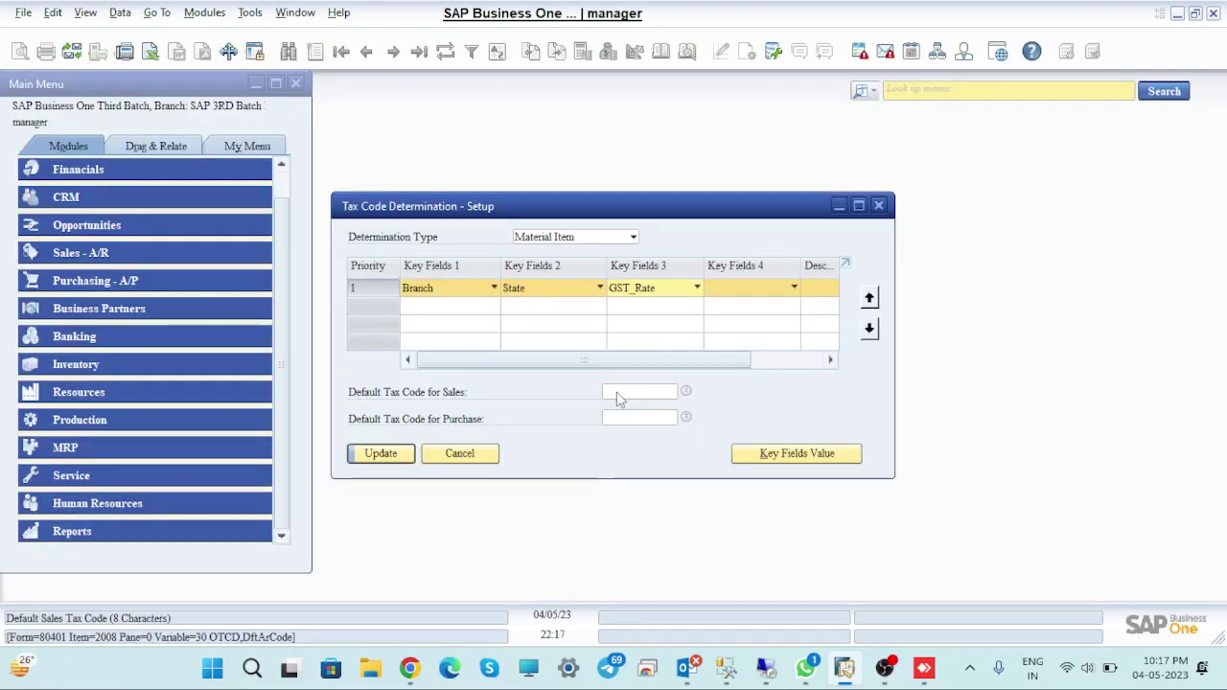
left_click(383, 459)
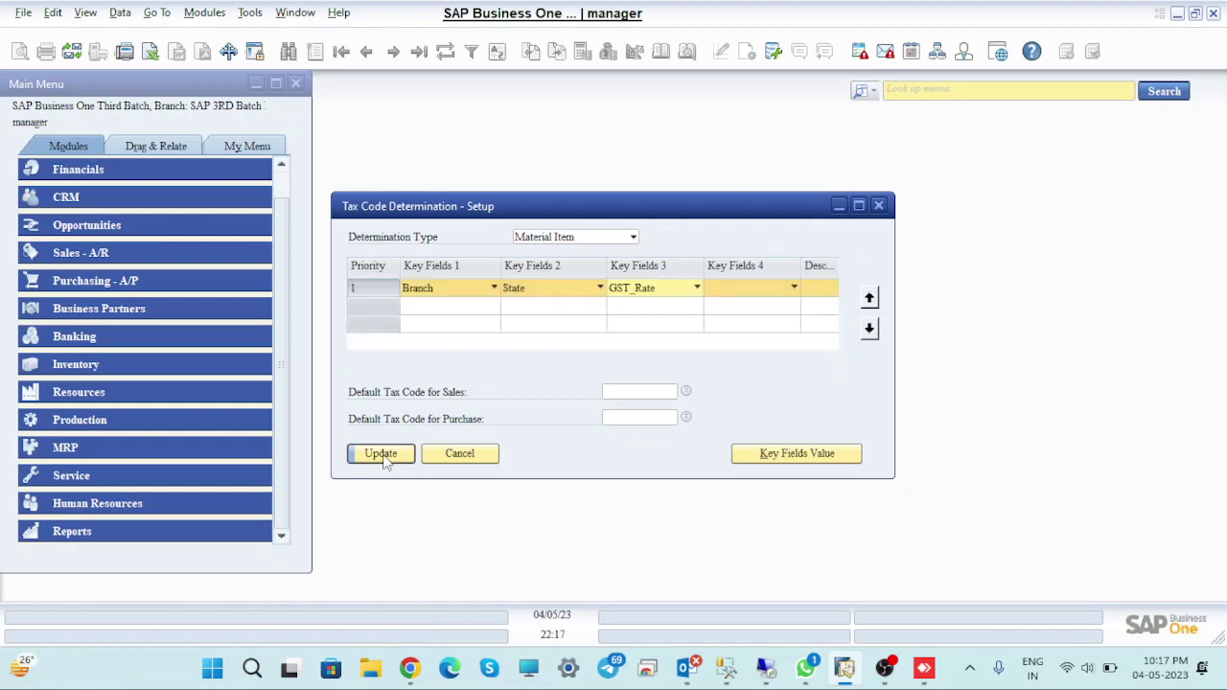
Set row 2's key fields to Branch and the Items UDF GST_Rate, update, and minimize SAP
left_click(494, 305)
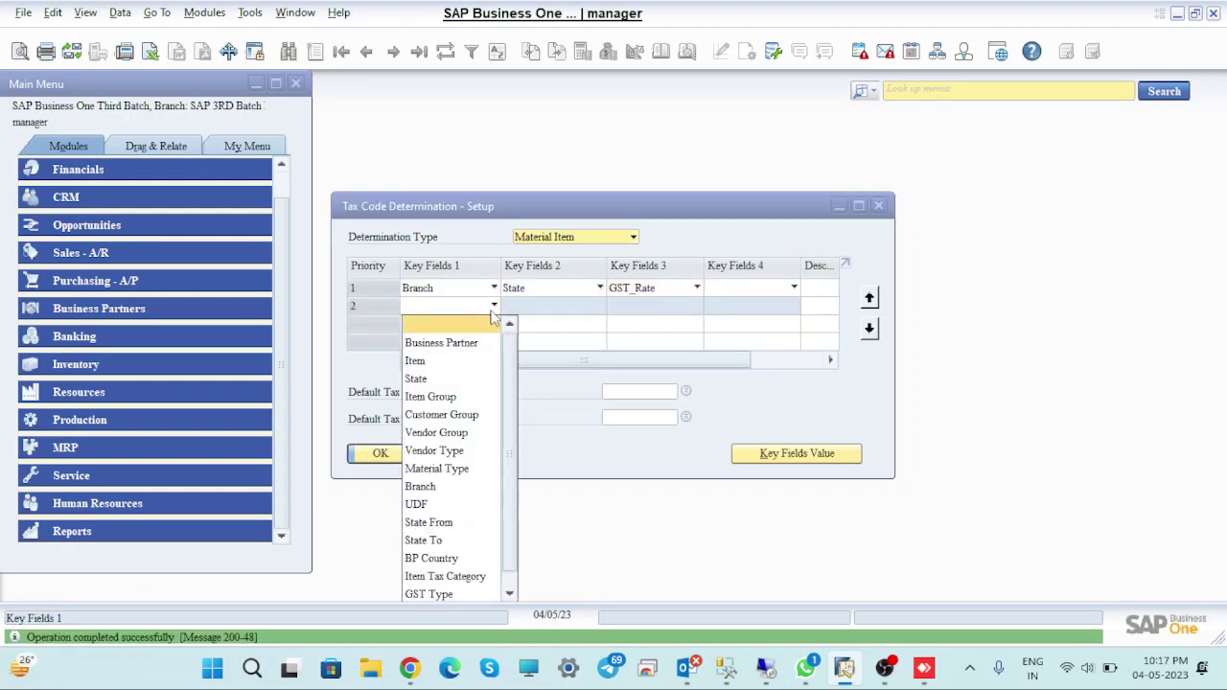
left_click(422, 486)
left_click(598, 307)
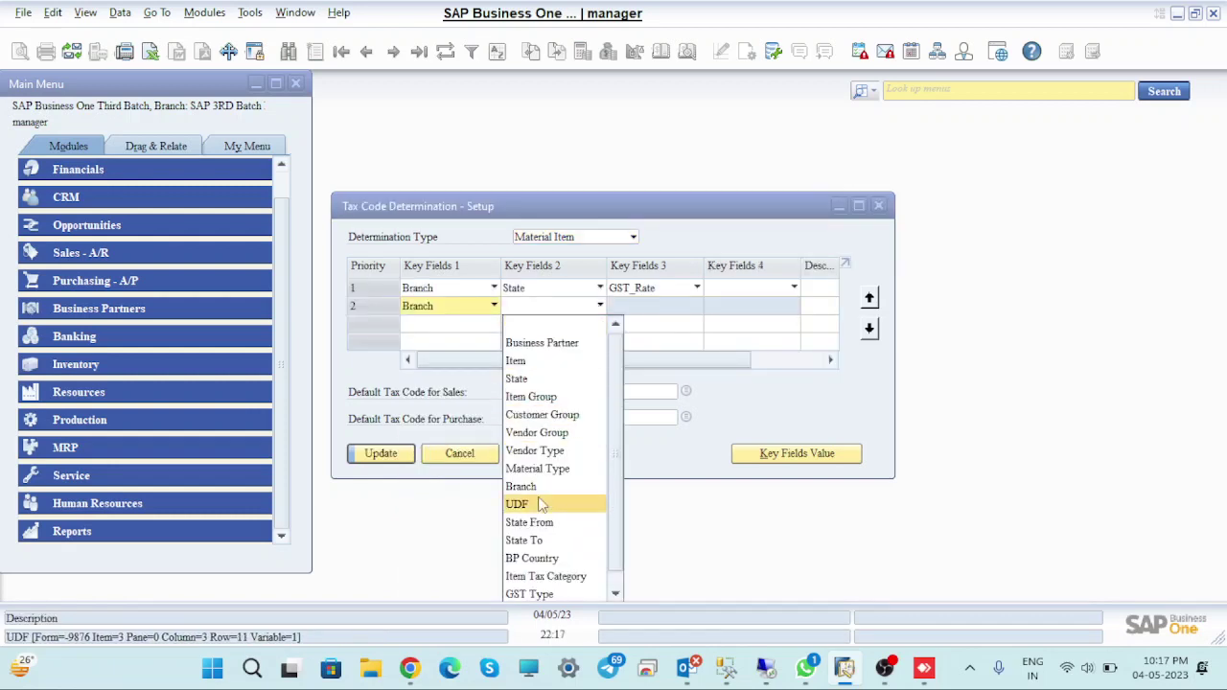
left_click(534, 504)
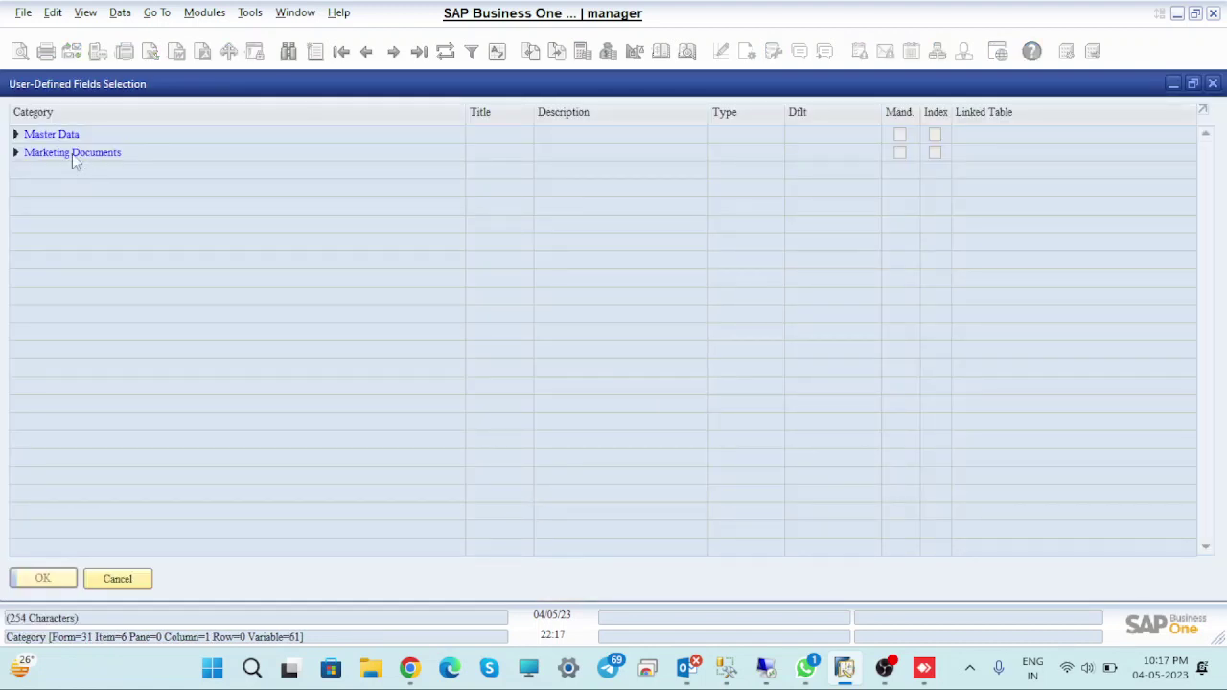
left_click(15, 153)
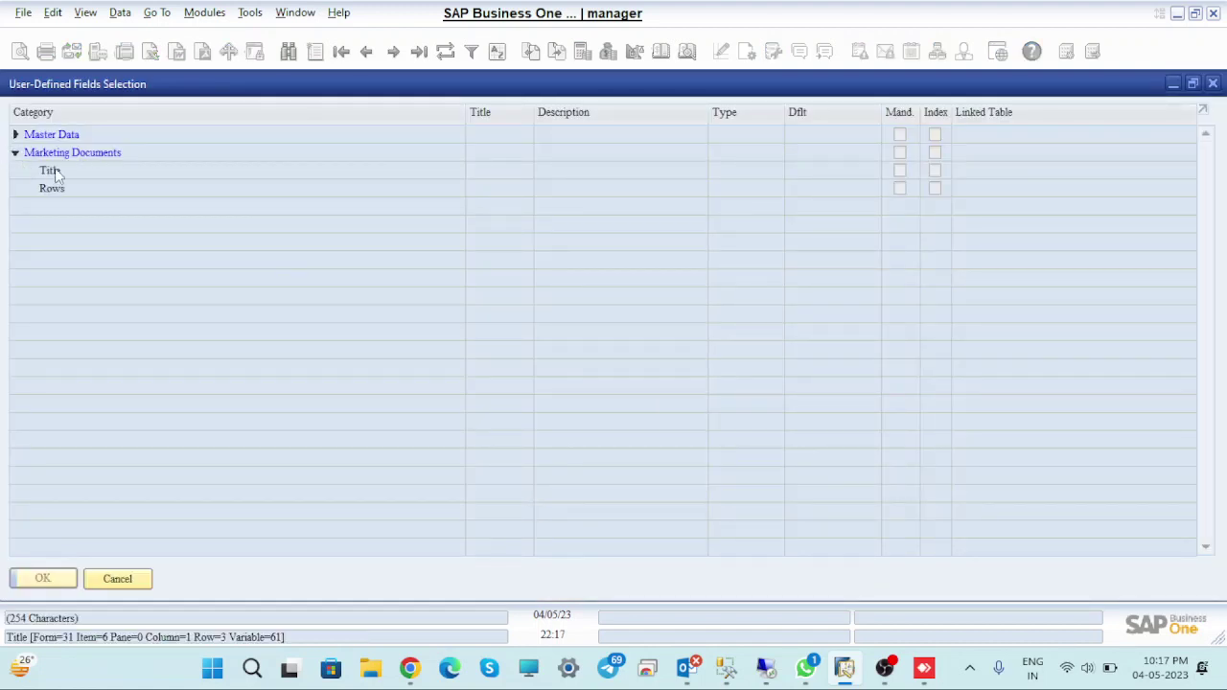
left_click(15, 152)
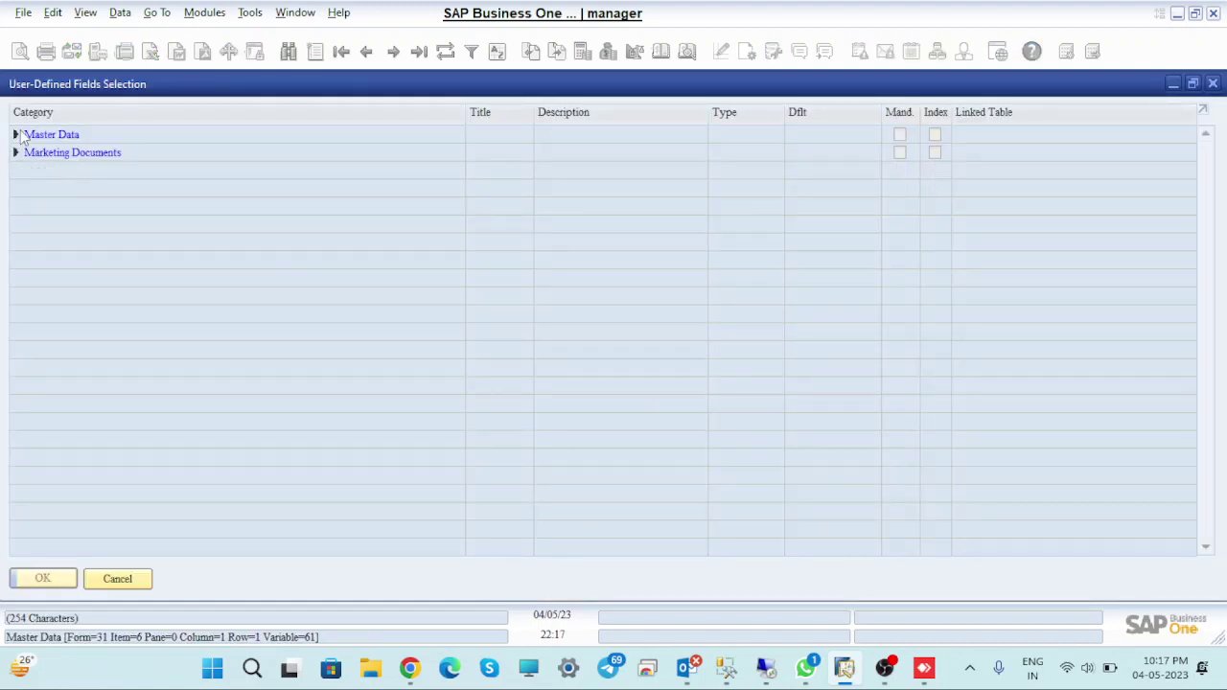
left_click(15, 136)
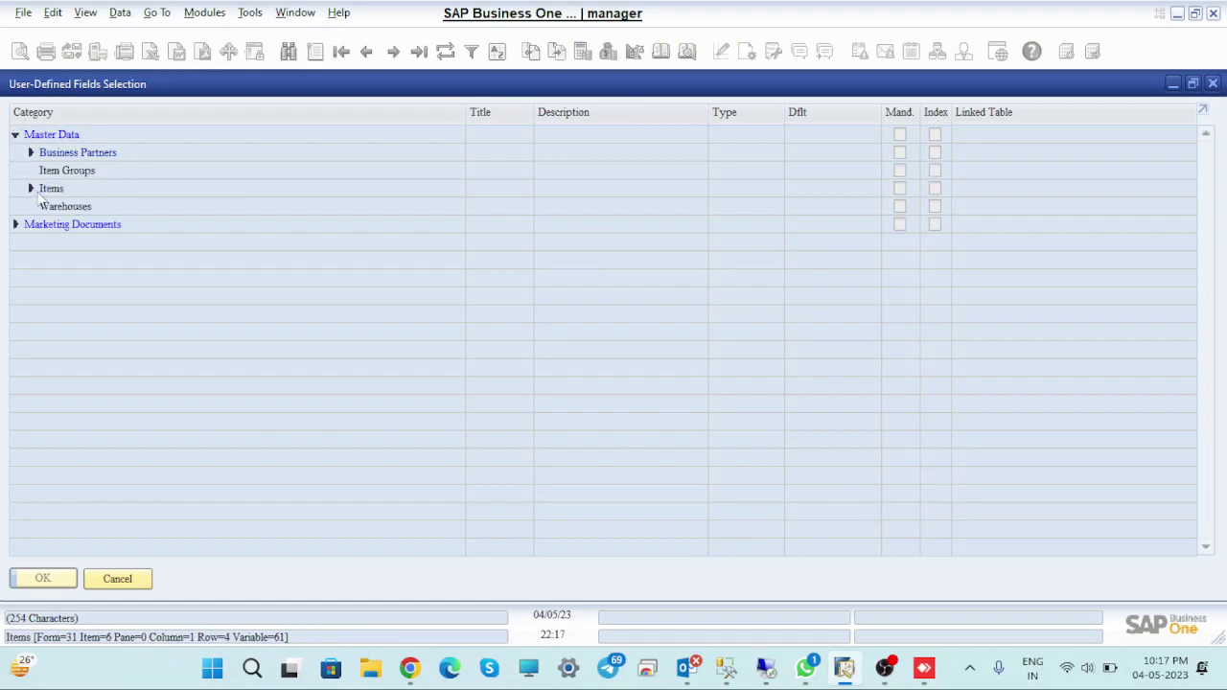
left_click(30, 188)
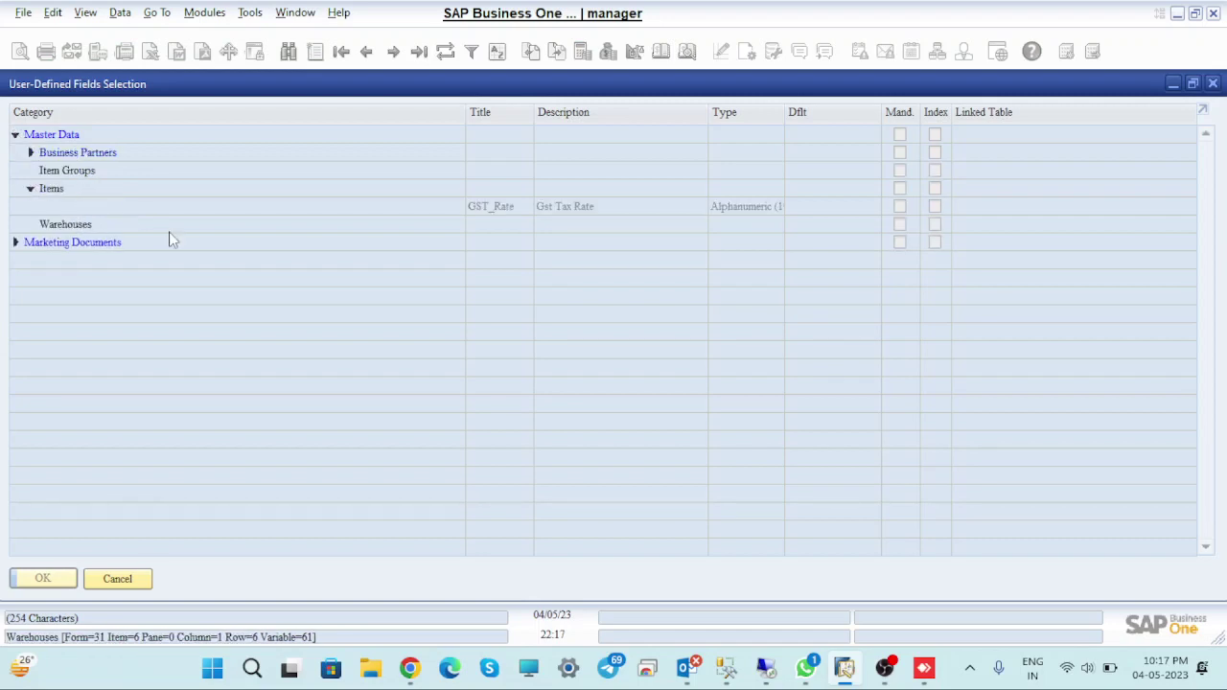
left_click(497, 208)
left_click(42, 578)
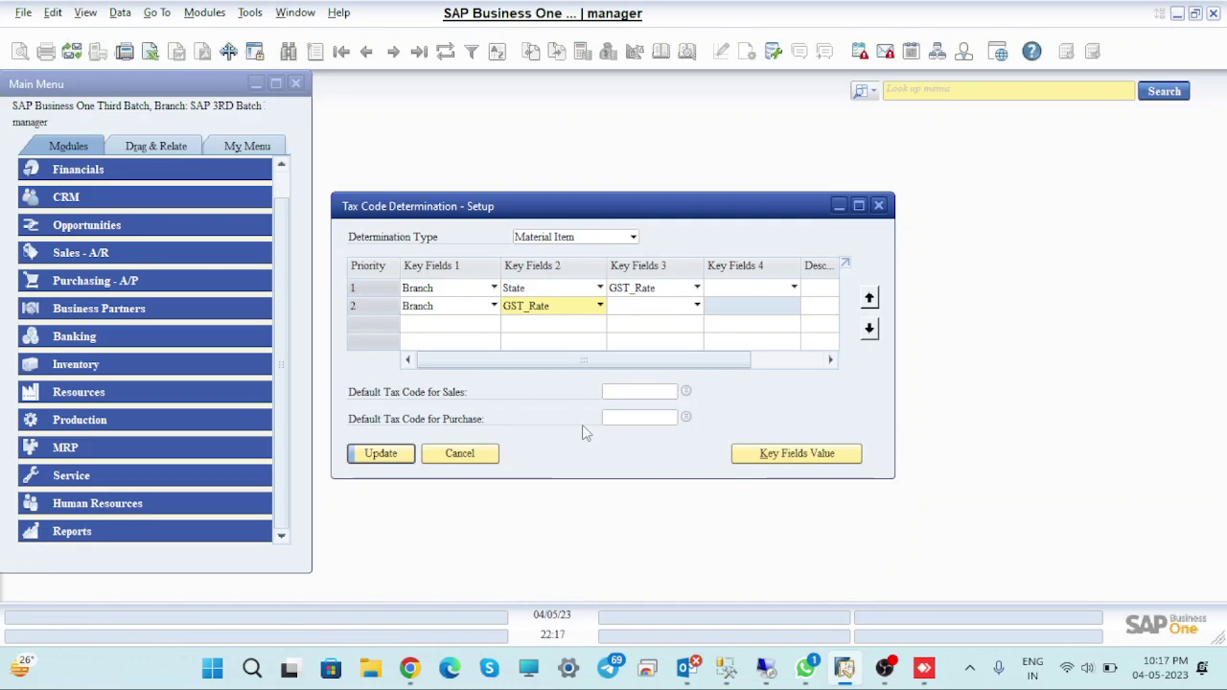
left_click(374, 452)
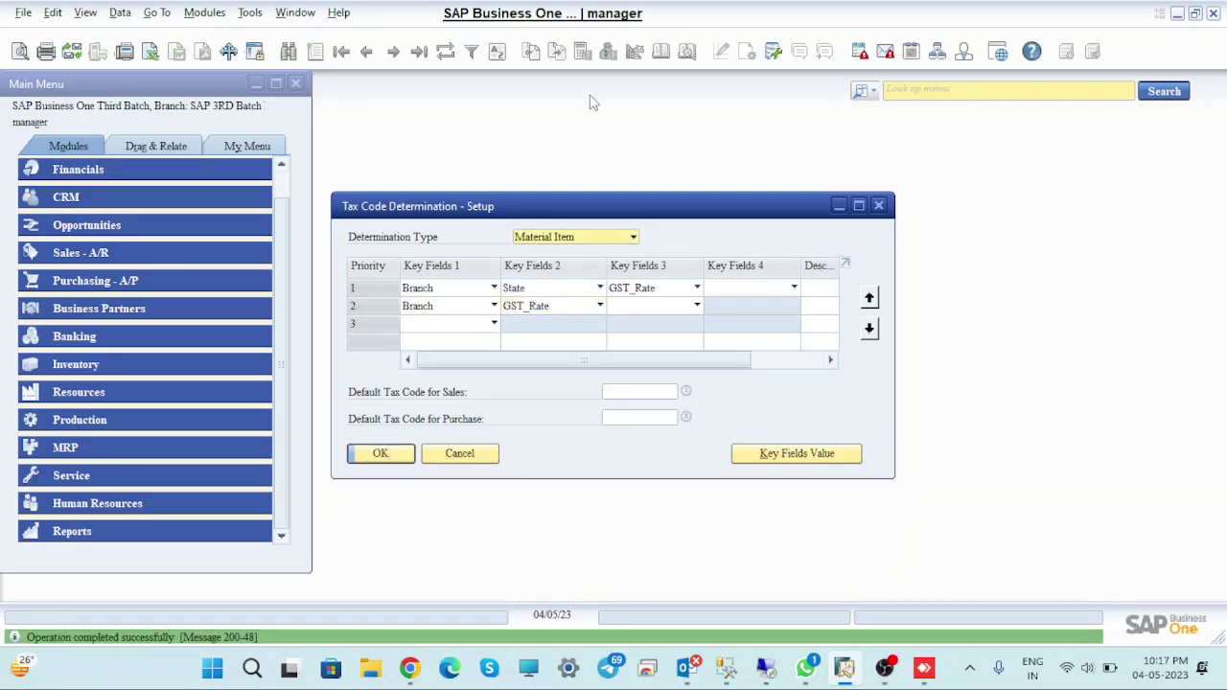
left_click(1178, 13)
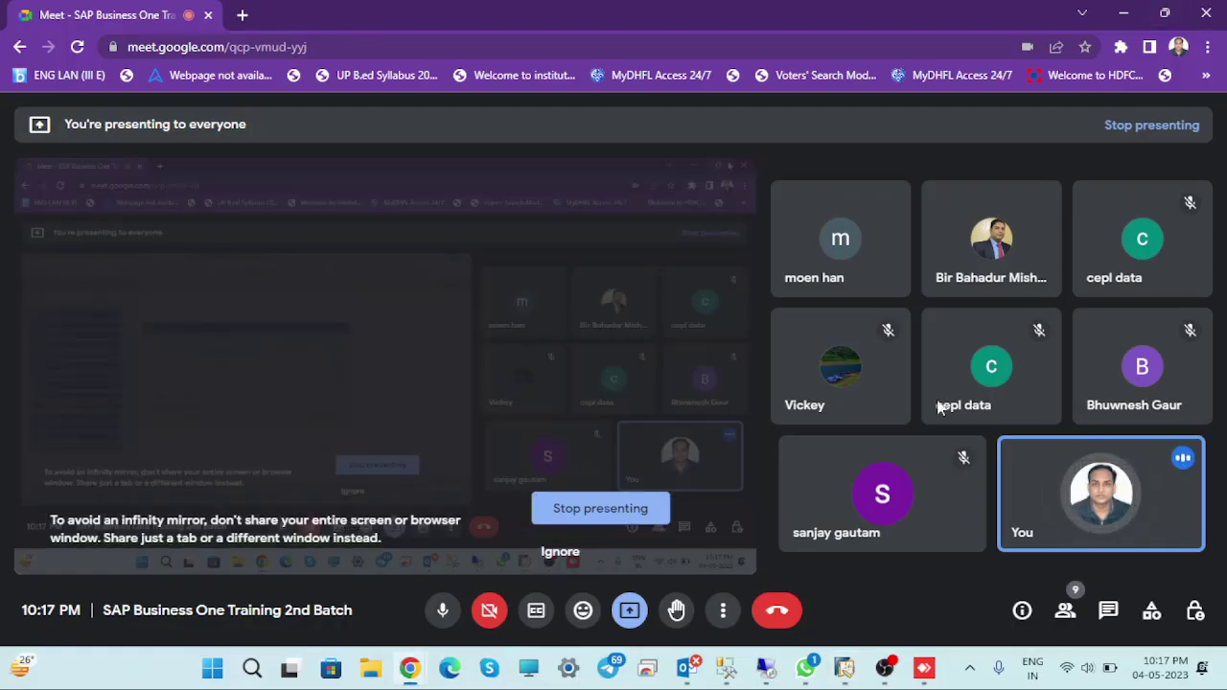
Minimize the meeting window and relaunch the SAP Business One client from the desktop
left_click(844, 668)
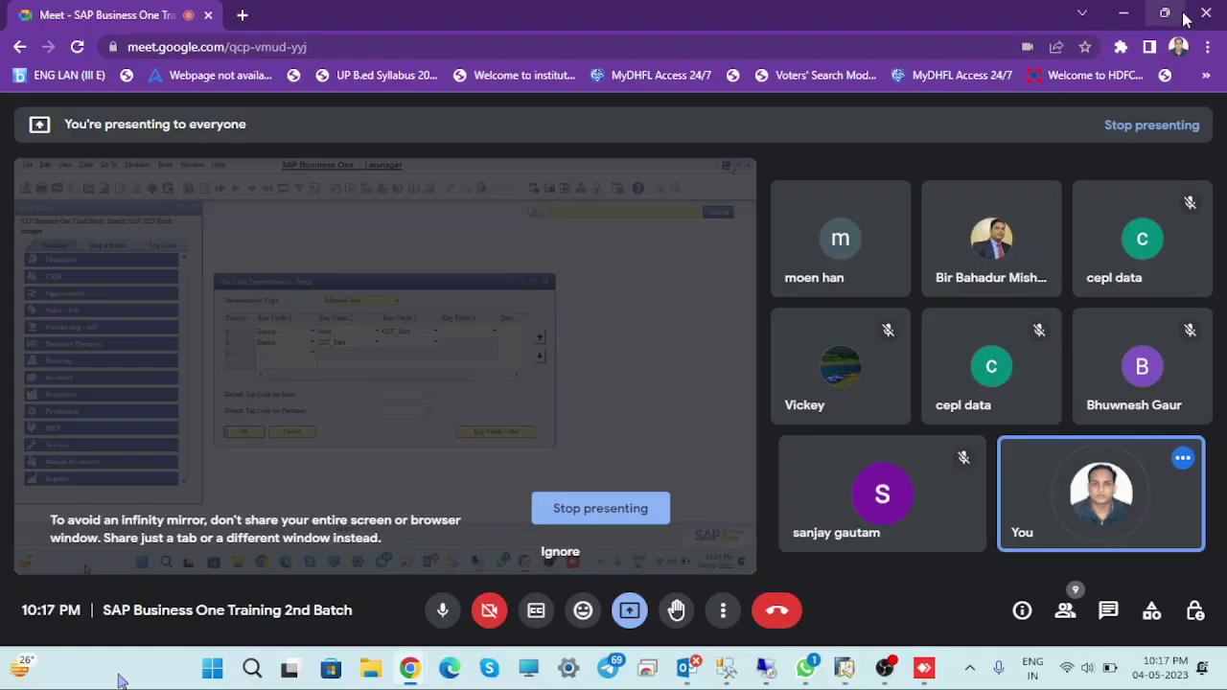
left_click(1178, 13)
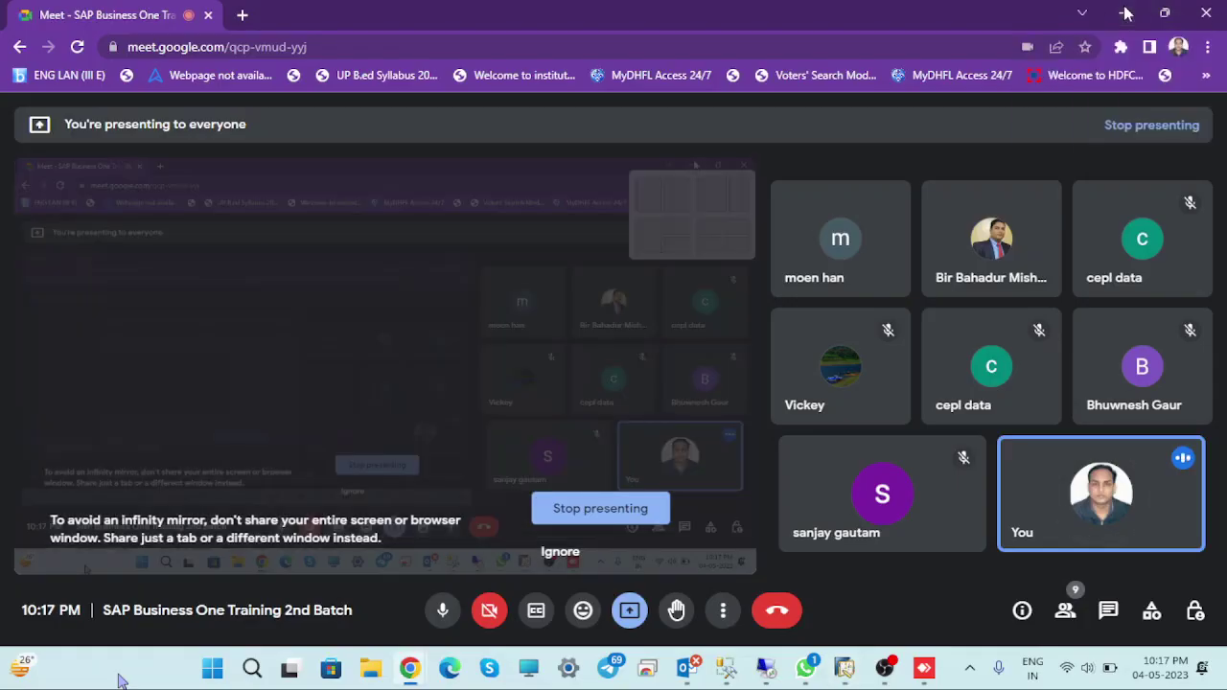
left_click(1126, 12)
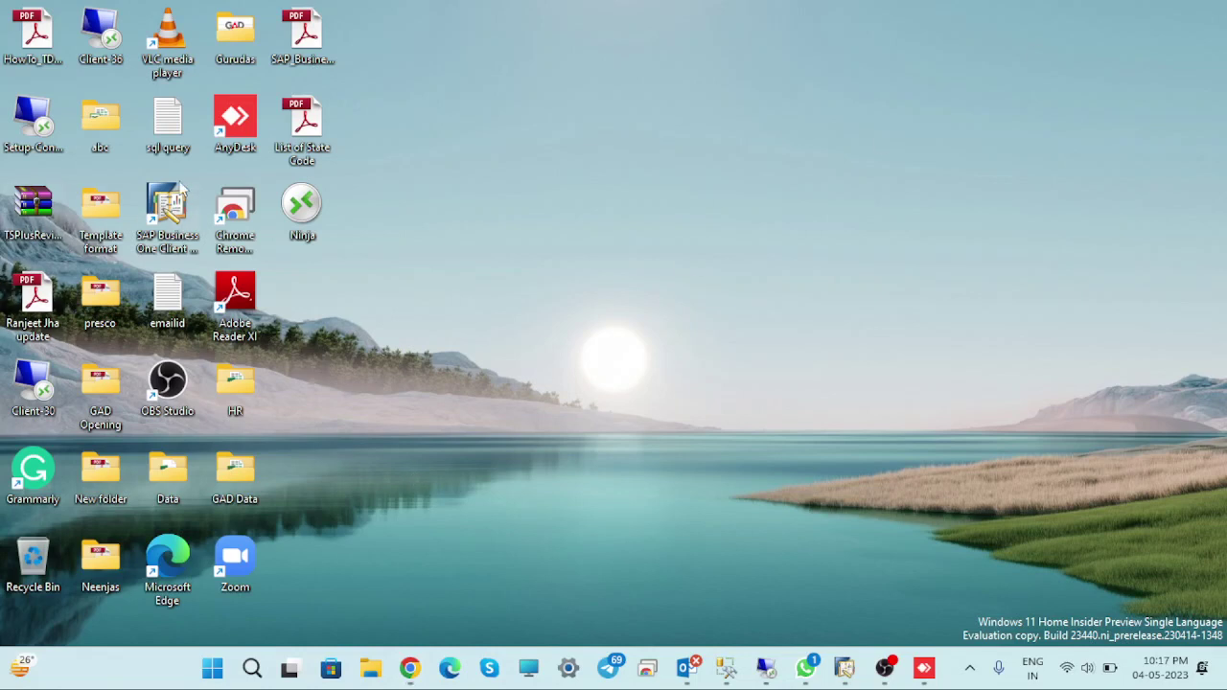
double_click(178, 203)
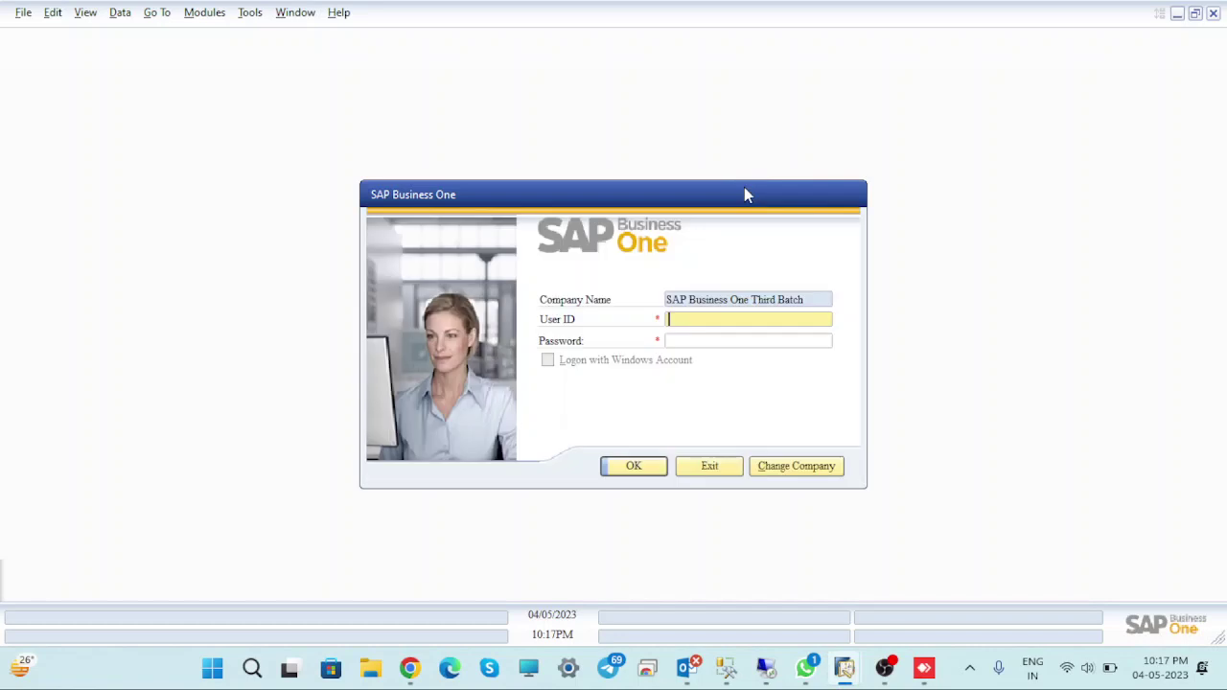
Choose the Ambika Energy Solution company, enter the password, and log in
left_click(814, 468)
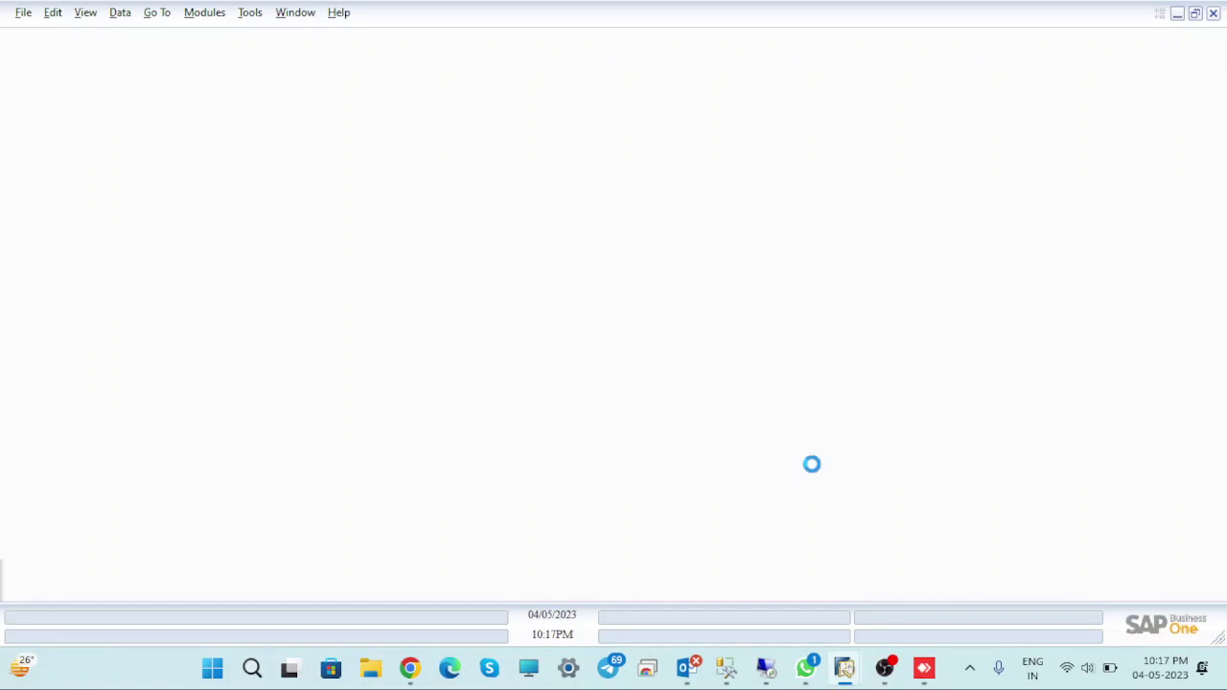
left_click(405, 353)
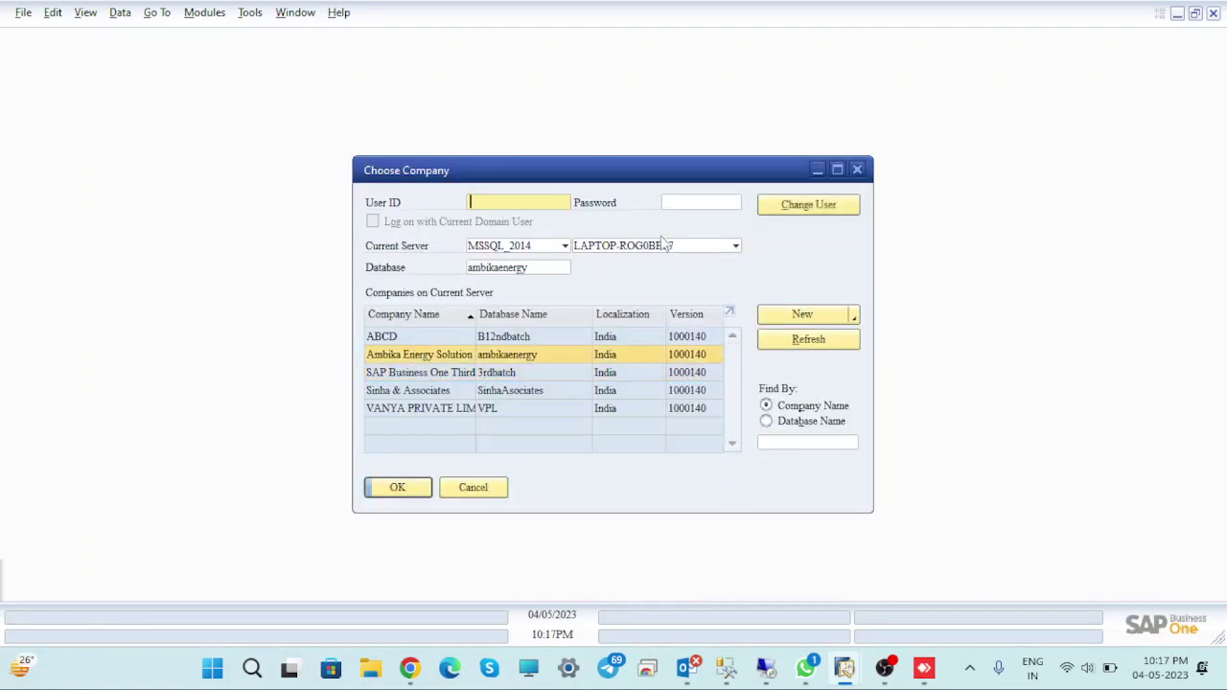
type("manager")
key("Tab")
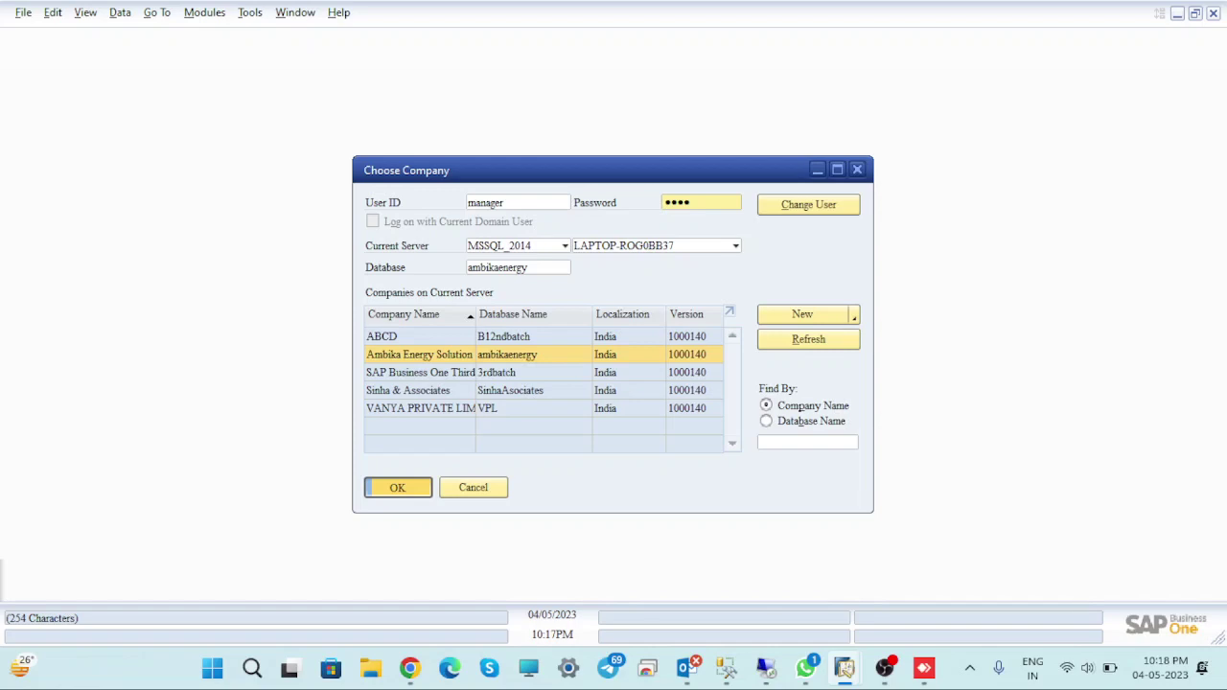
key("Return")
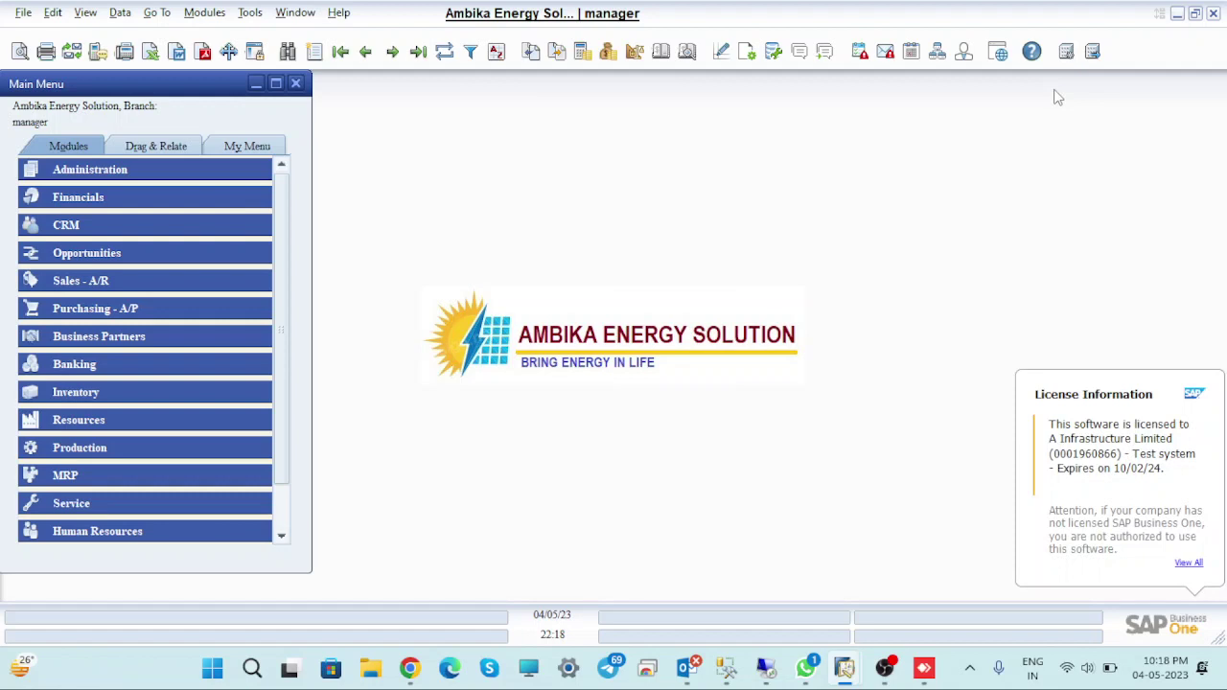
Dismiss the add-on messages and make Ambika Energy Solution the default branch
left_click(476, 356)
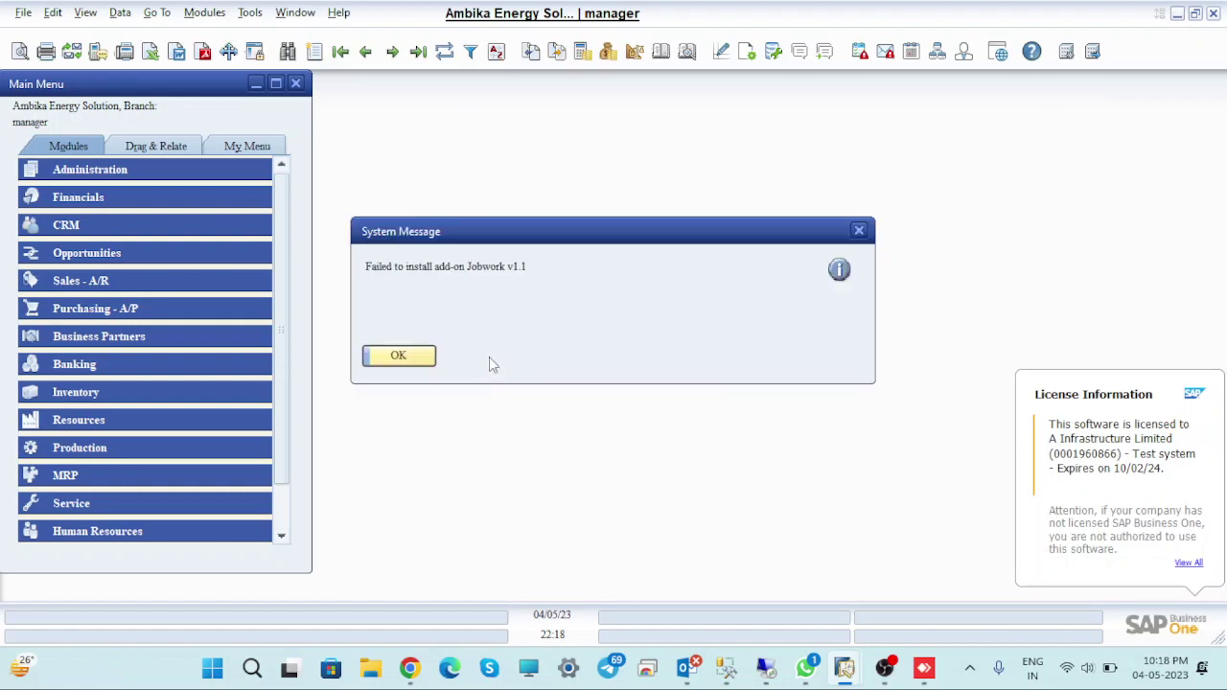
left_click(421, 359)
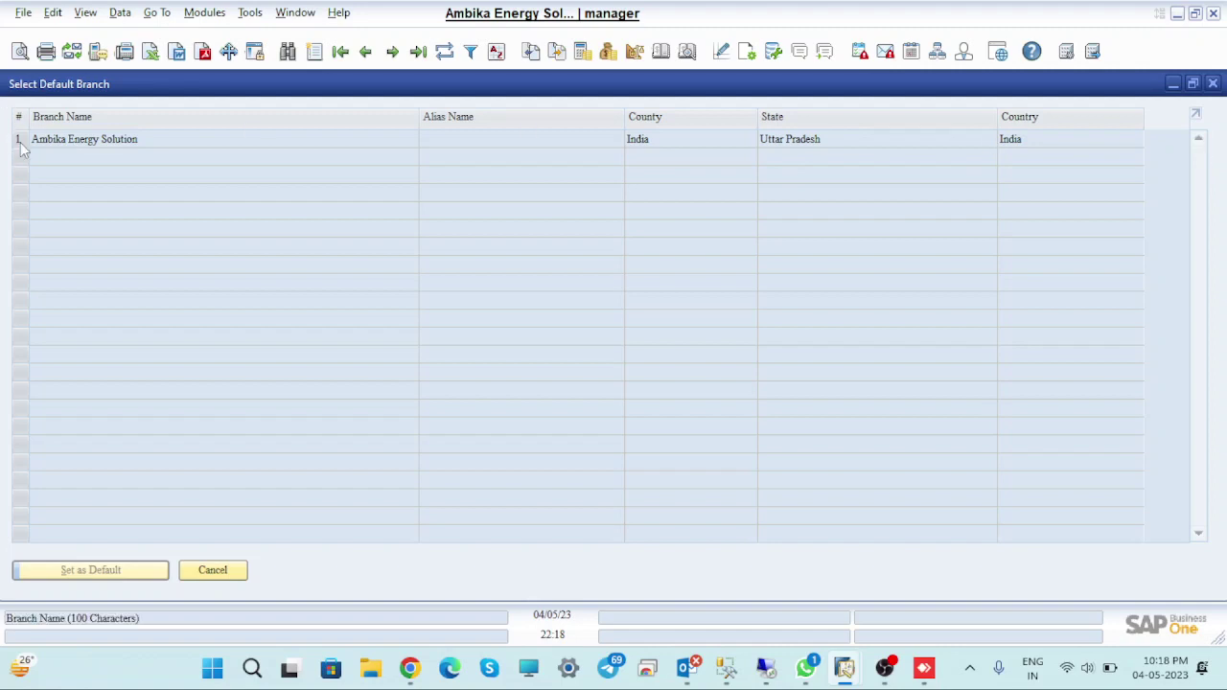
left_click(19, 139)
left_click(92, 571)
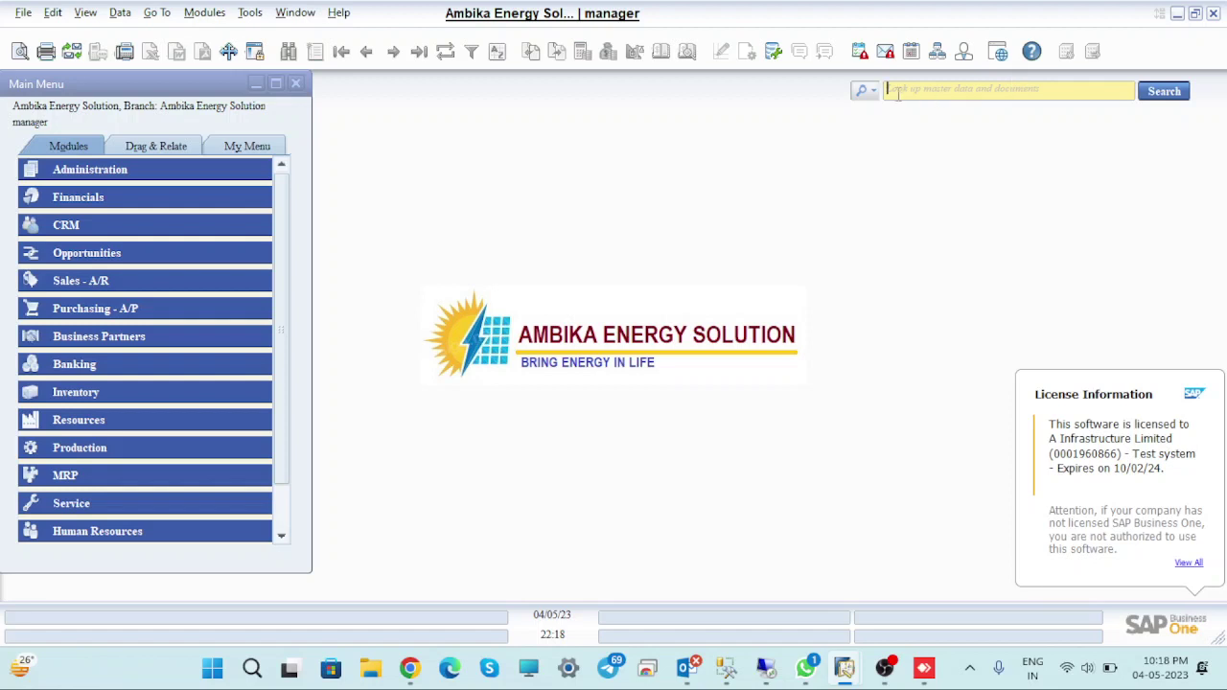
Open Tax Code Determination via a 'tax' menu search, then switch to the Third Batch company's window
left_click(867, 91)
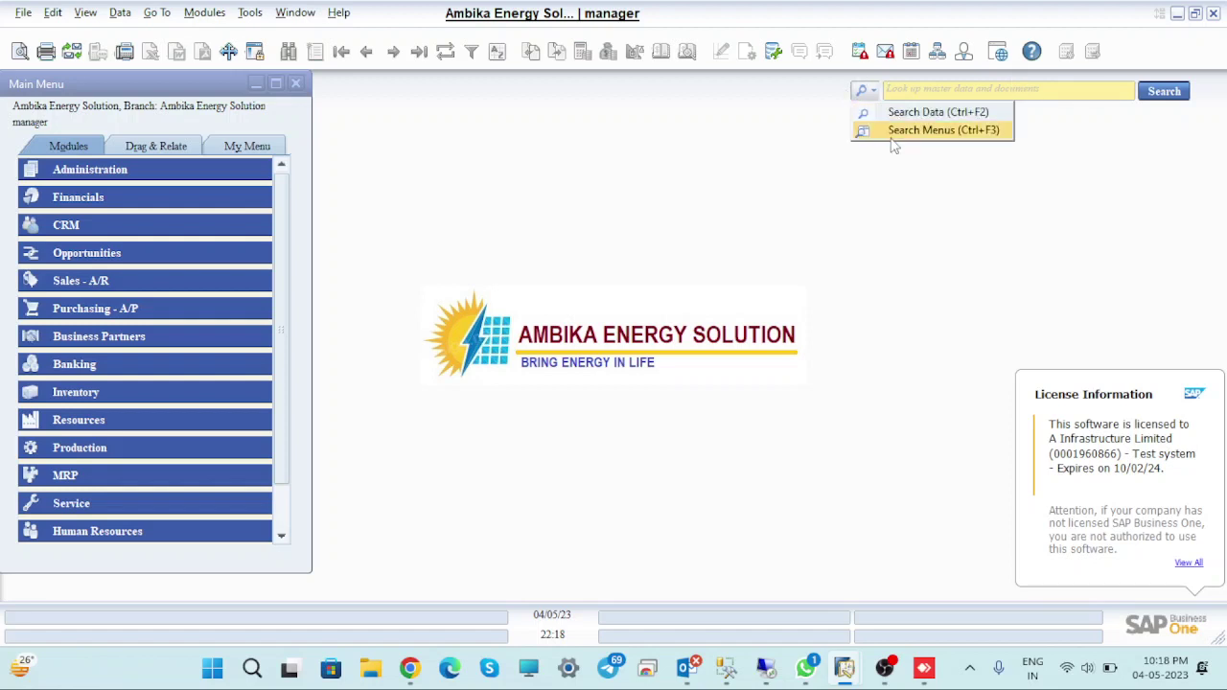
left_click(894, 134)
type("tax")
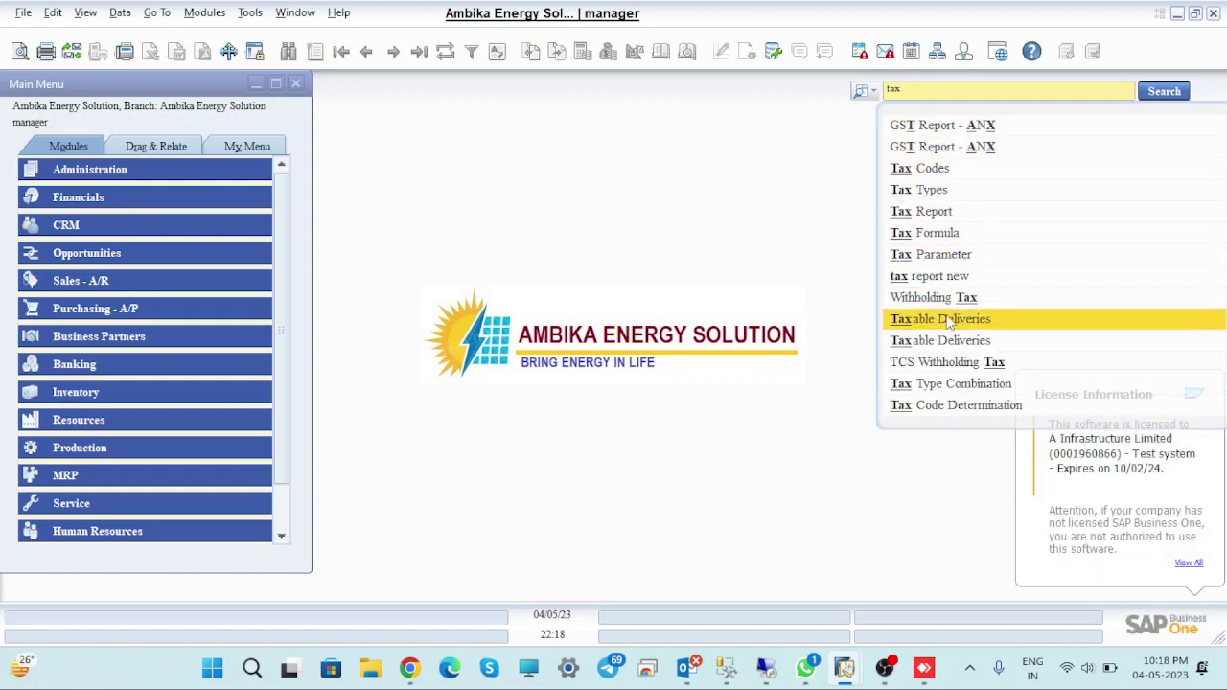
left_click(968, 412)
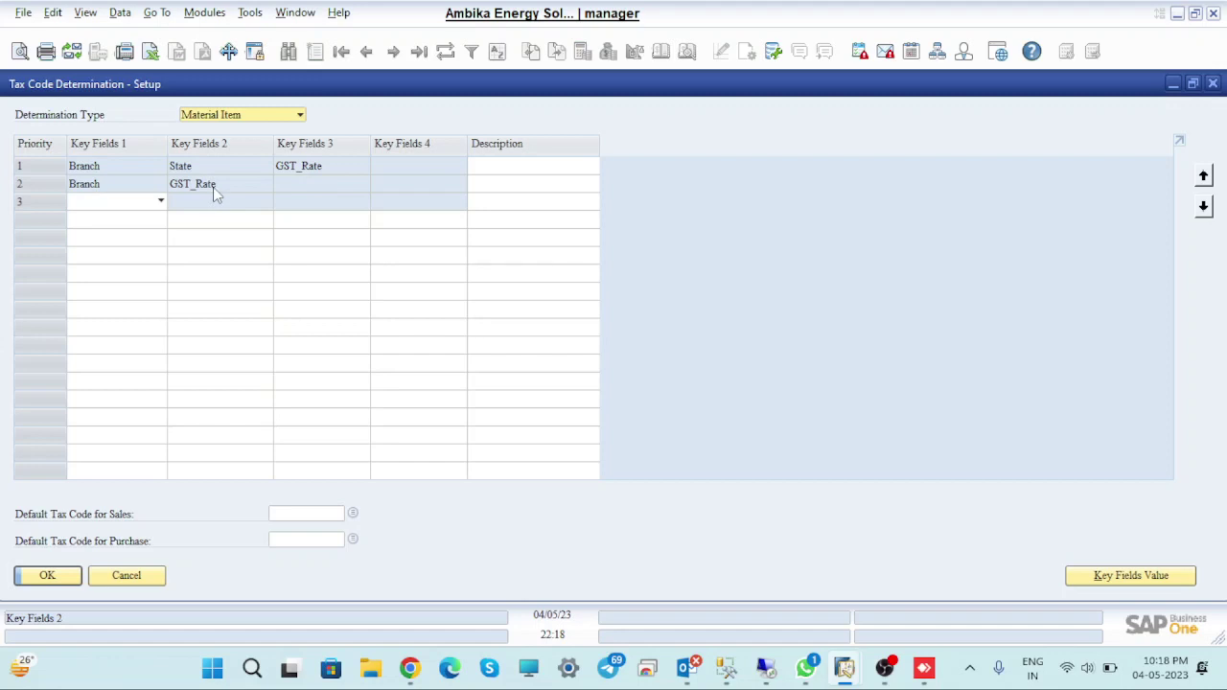
mouse_move(843, 677)
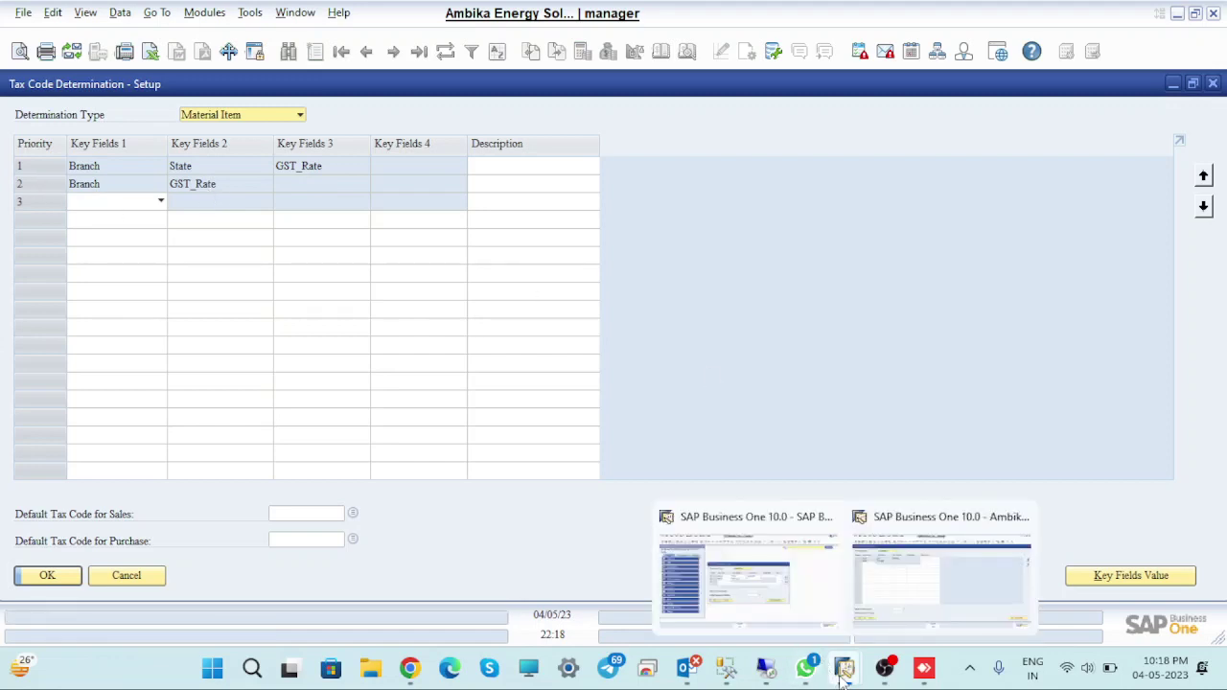
left_click(884, 597)
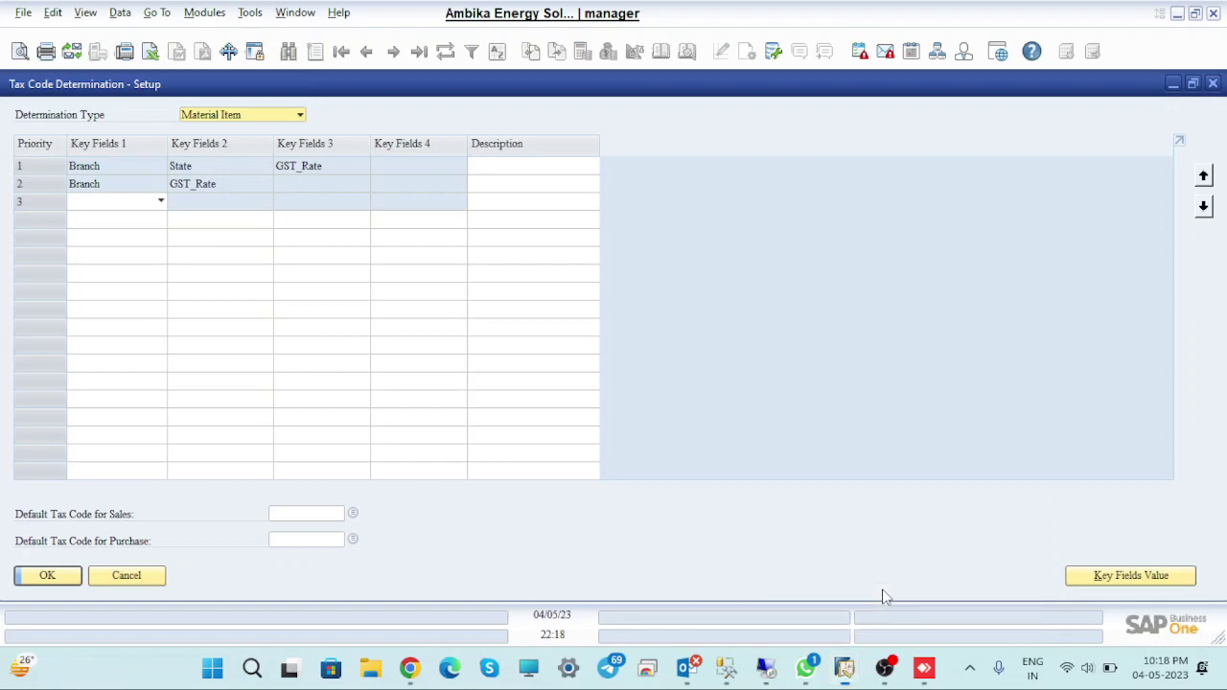
left_click(755, 593)
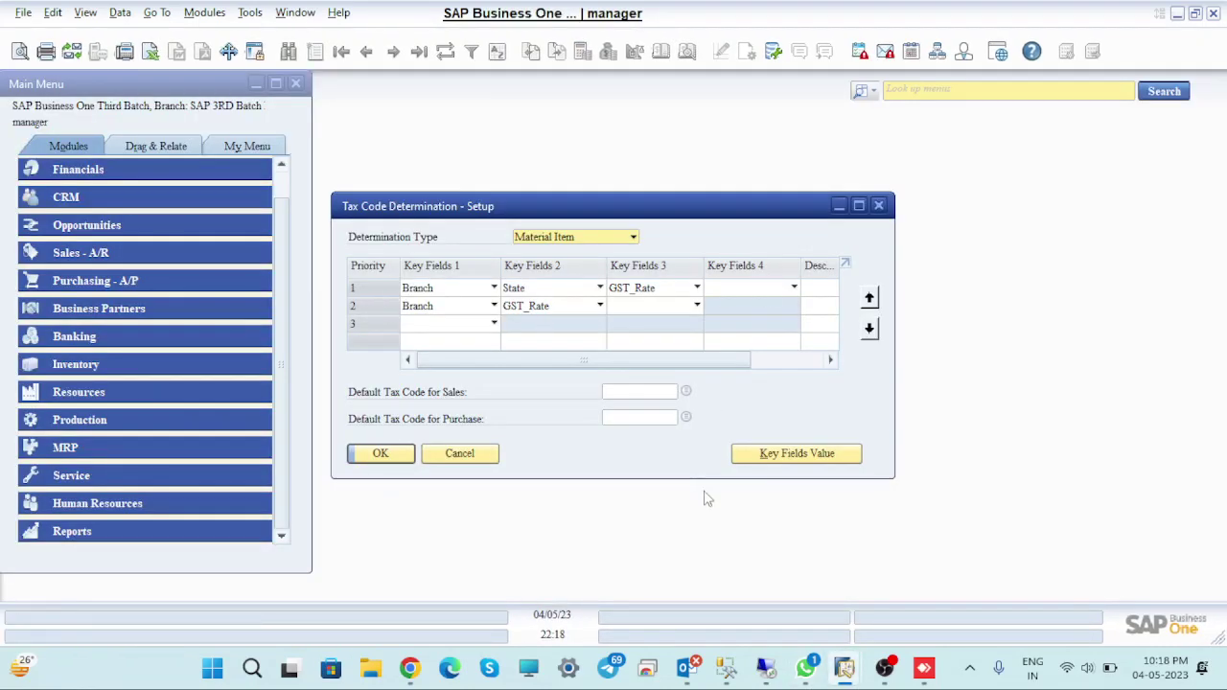
Open the Branch, State, GST_Rate key field values and add row 1: Third Batch branch, UP, rate 0
left_click(375, 293)
double_click(375, 293)
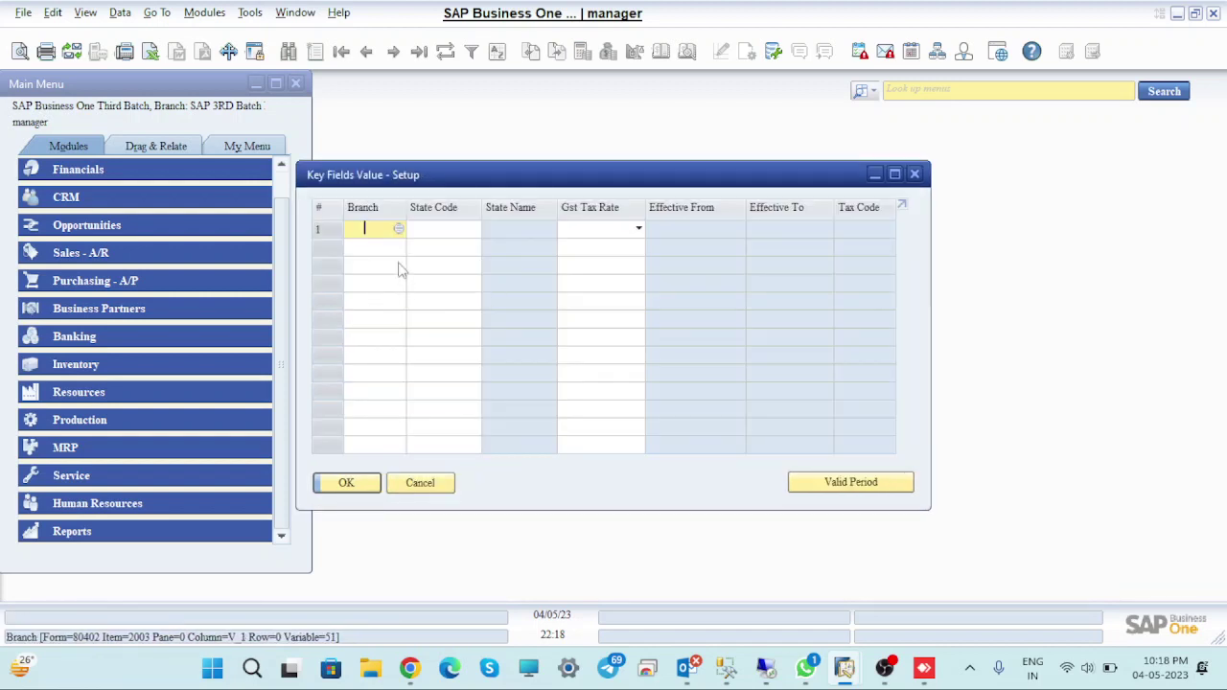
left_click(398, 229)
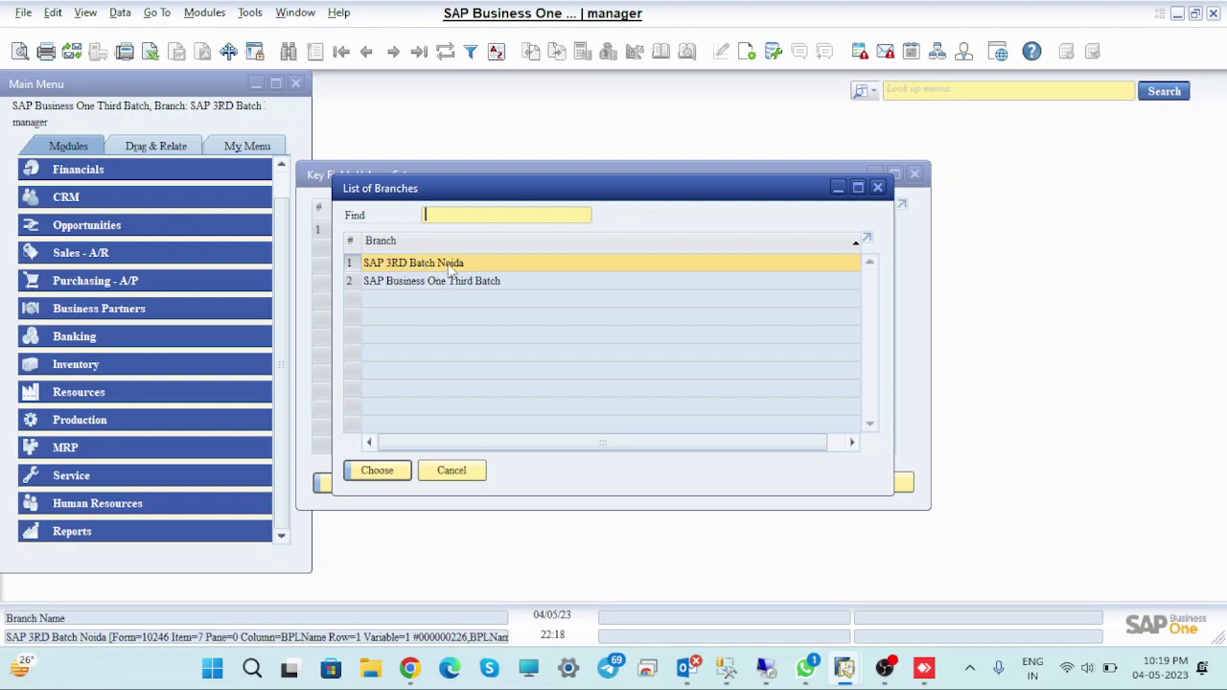
left_click(451, 281)
left_click(391, 473)
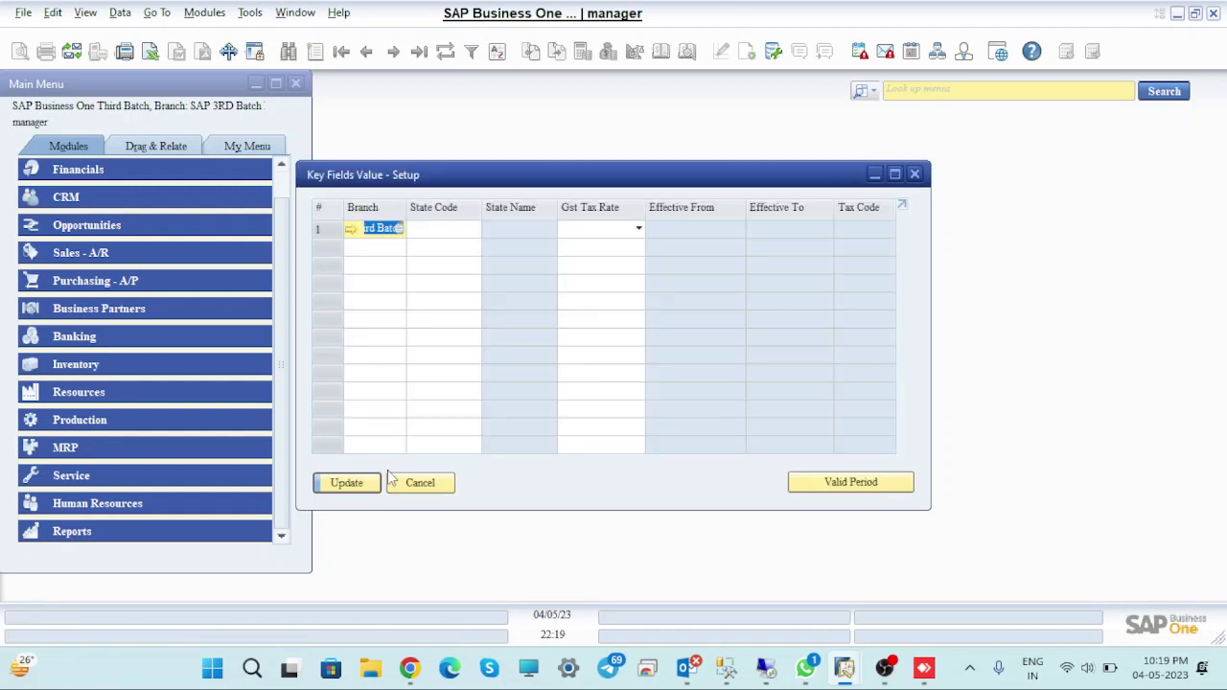
left_click(468, 234)
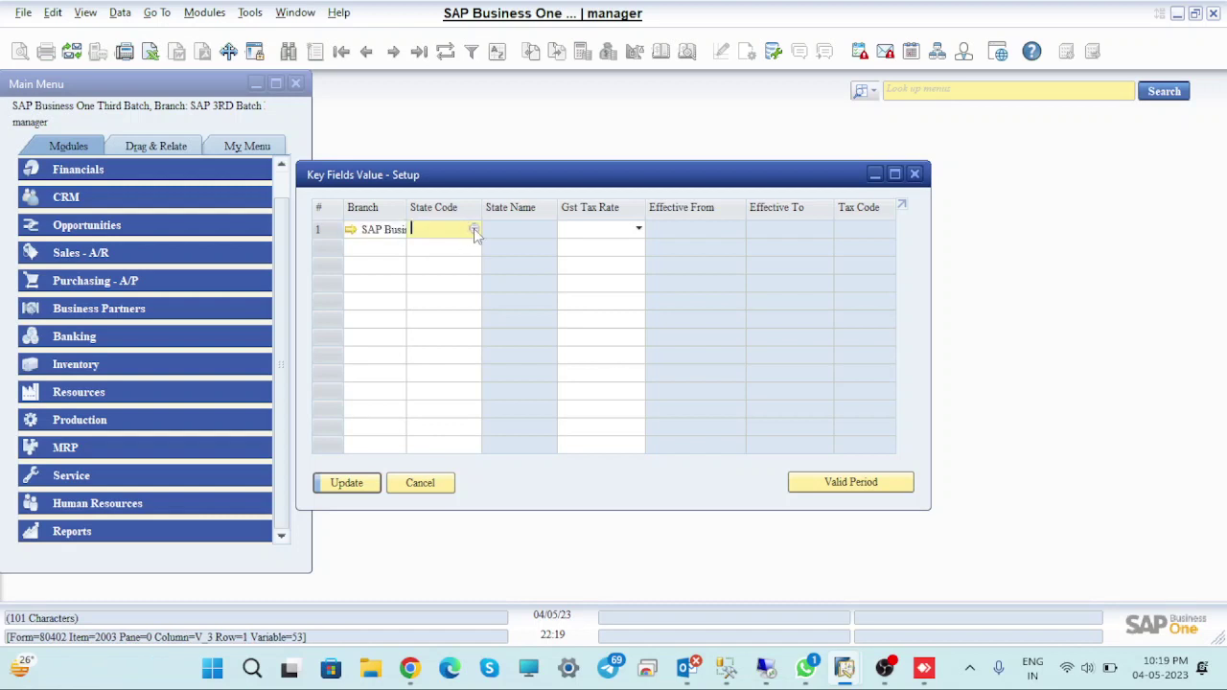
left_click(474, 230)
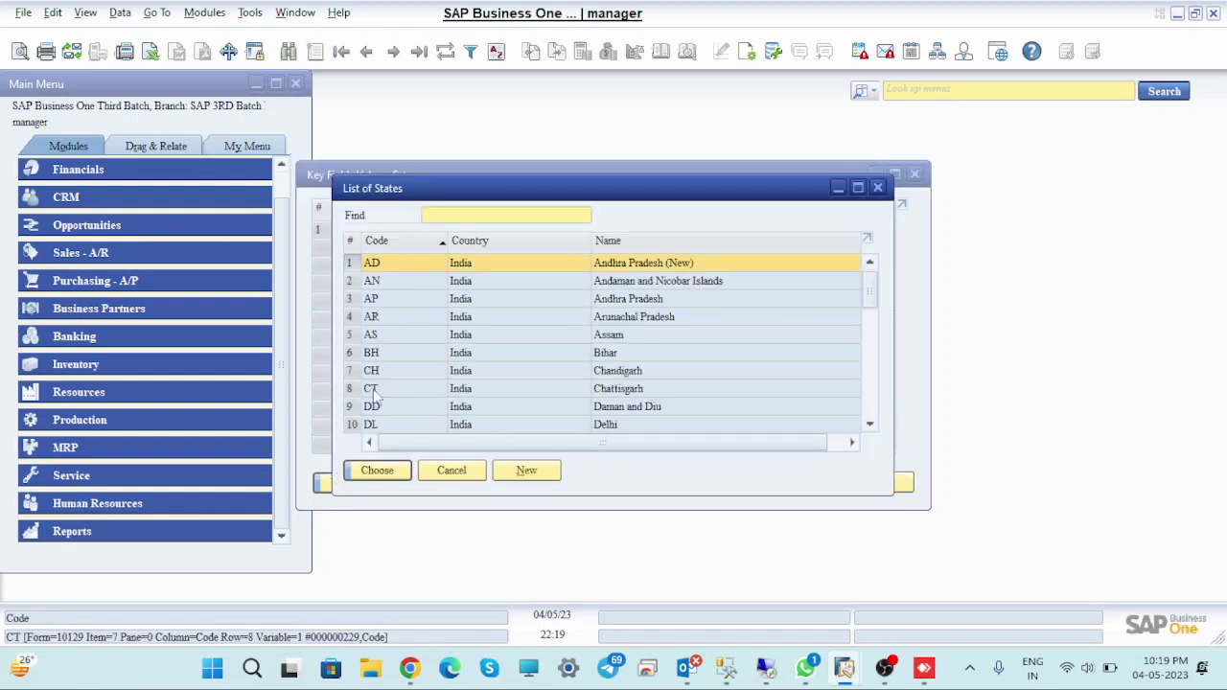
left_click_drag(870, 293, 871, 400)
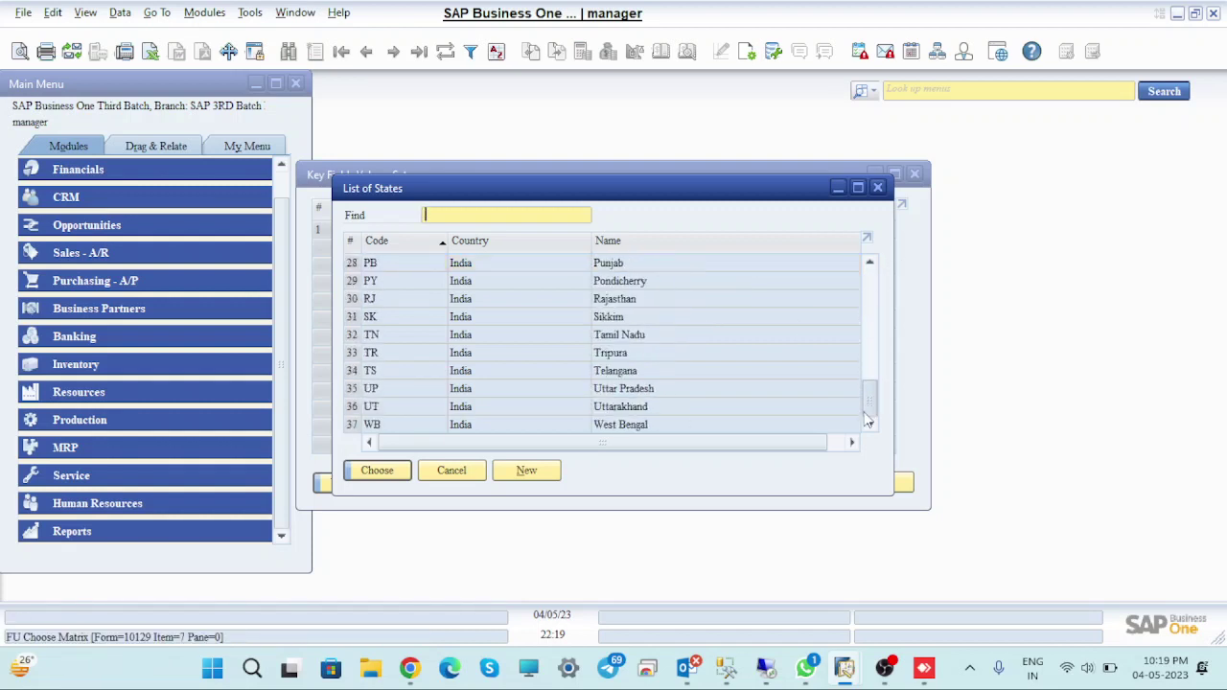
left_click(372, 391)
left_click(377, 470)
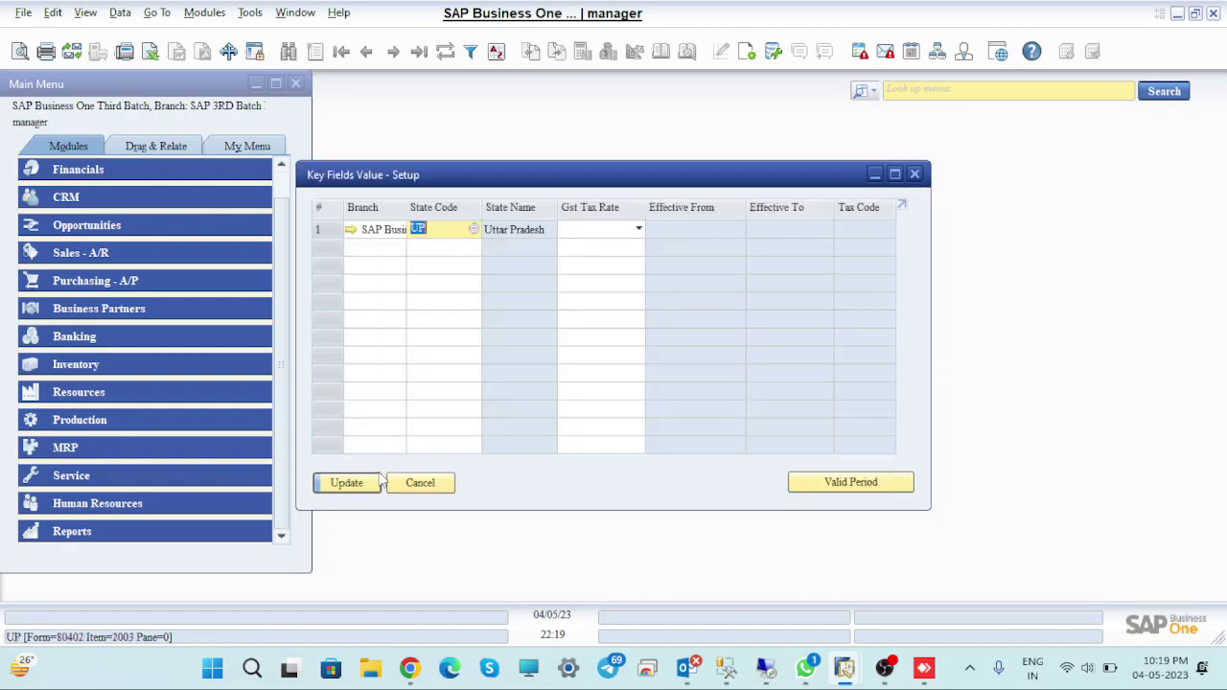
left_click(624, 233)
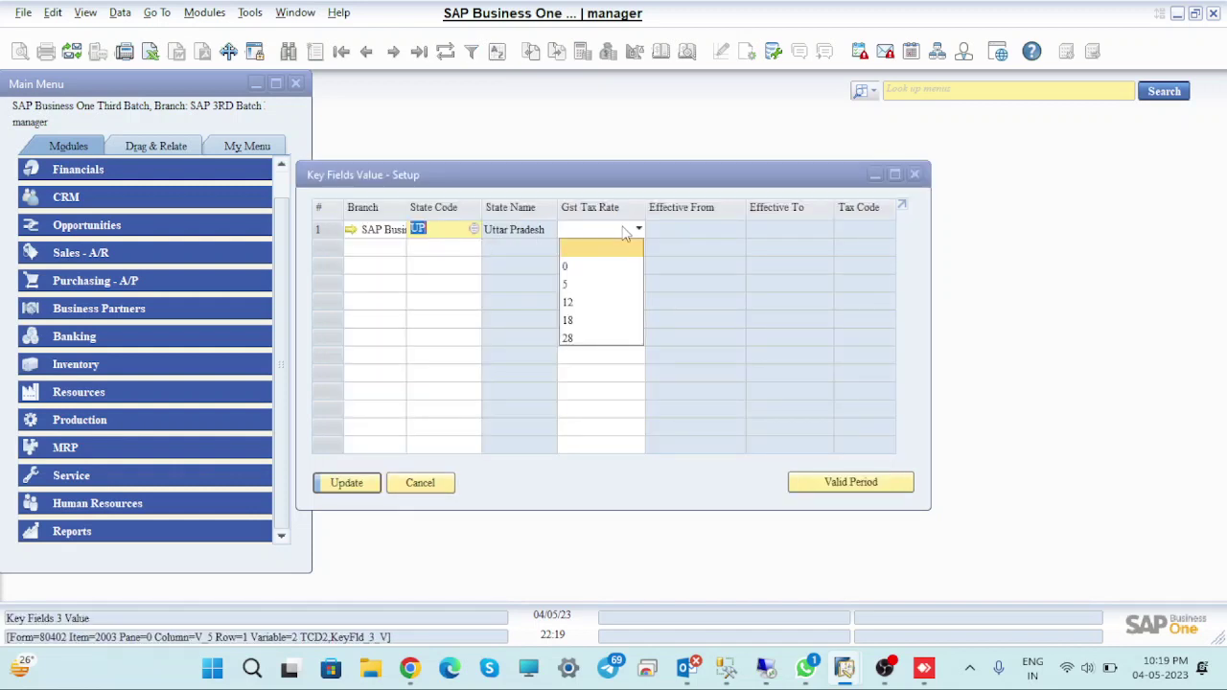
left_click(567, 269)
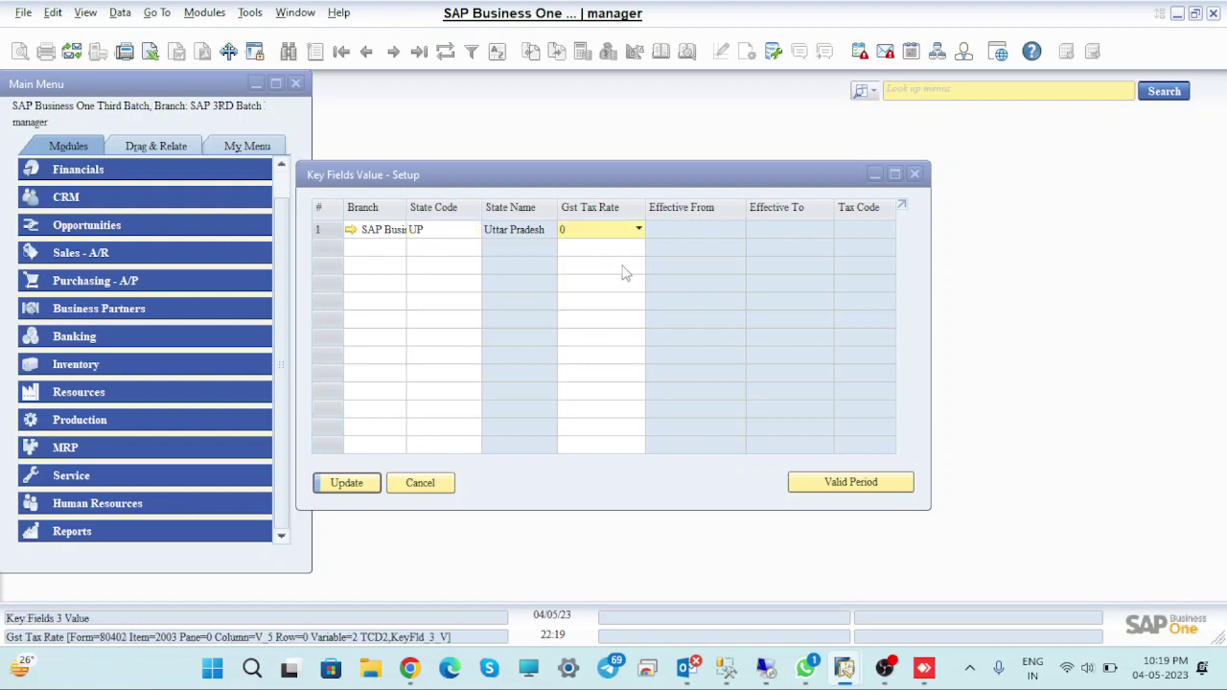
left_click(359, 482)
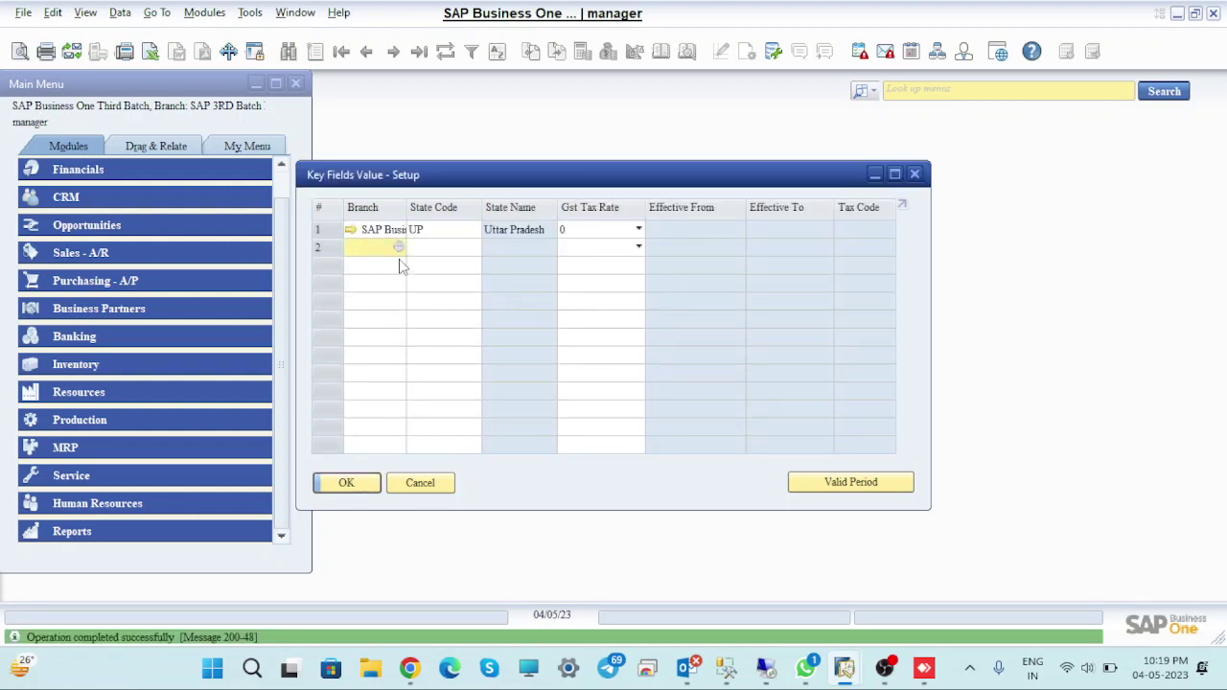
Add row 2 with the SAP Business One Third Batch branch, state UP and GST rate 5
left_click(398, 247)
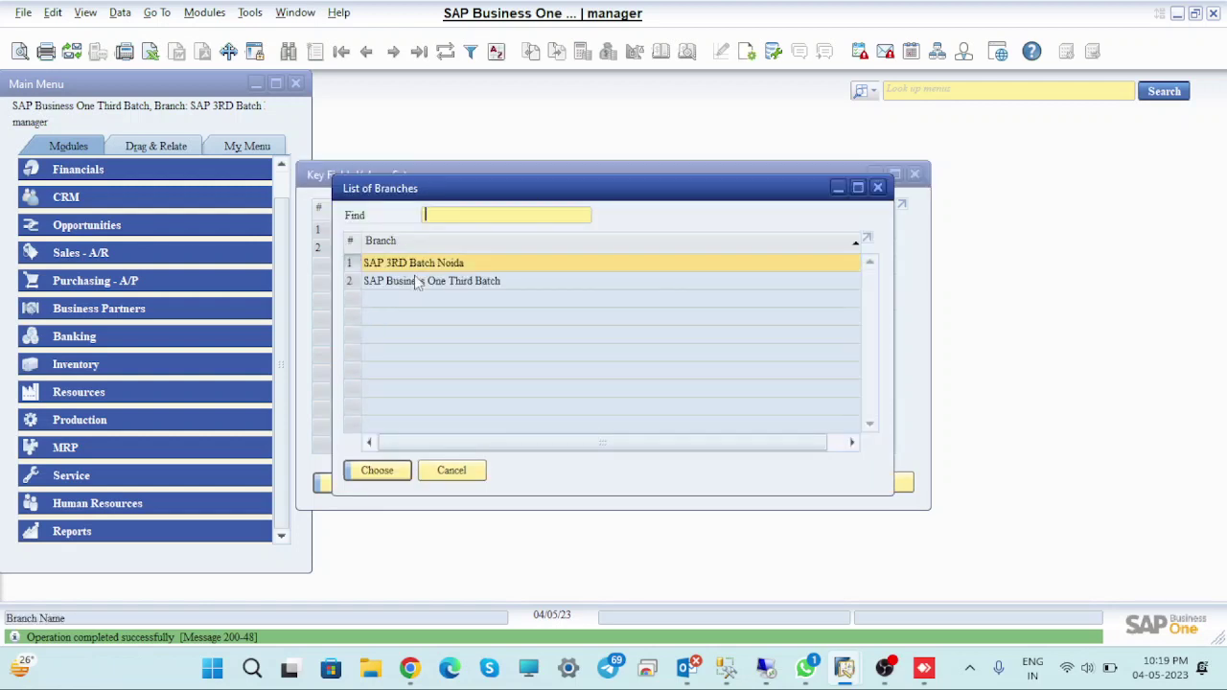
left_click(422, 286)
left_click(377, 472)
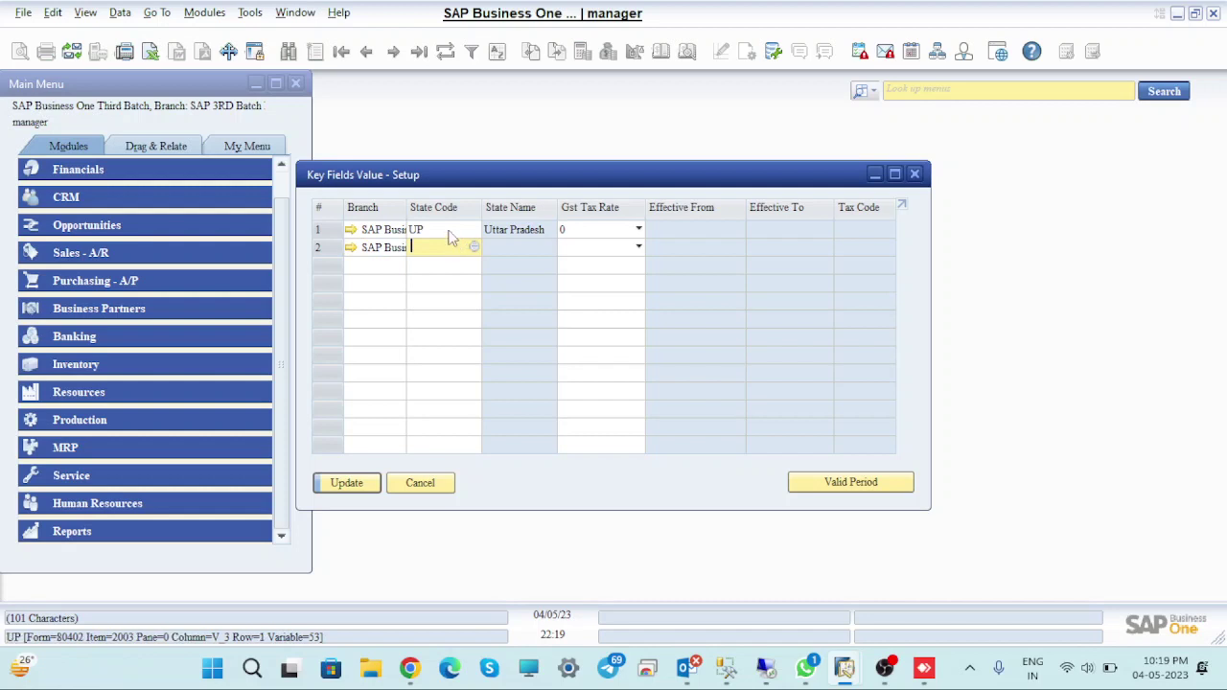
left_click(449, 230)
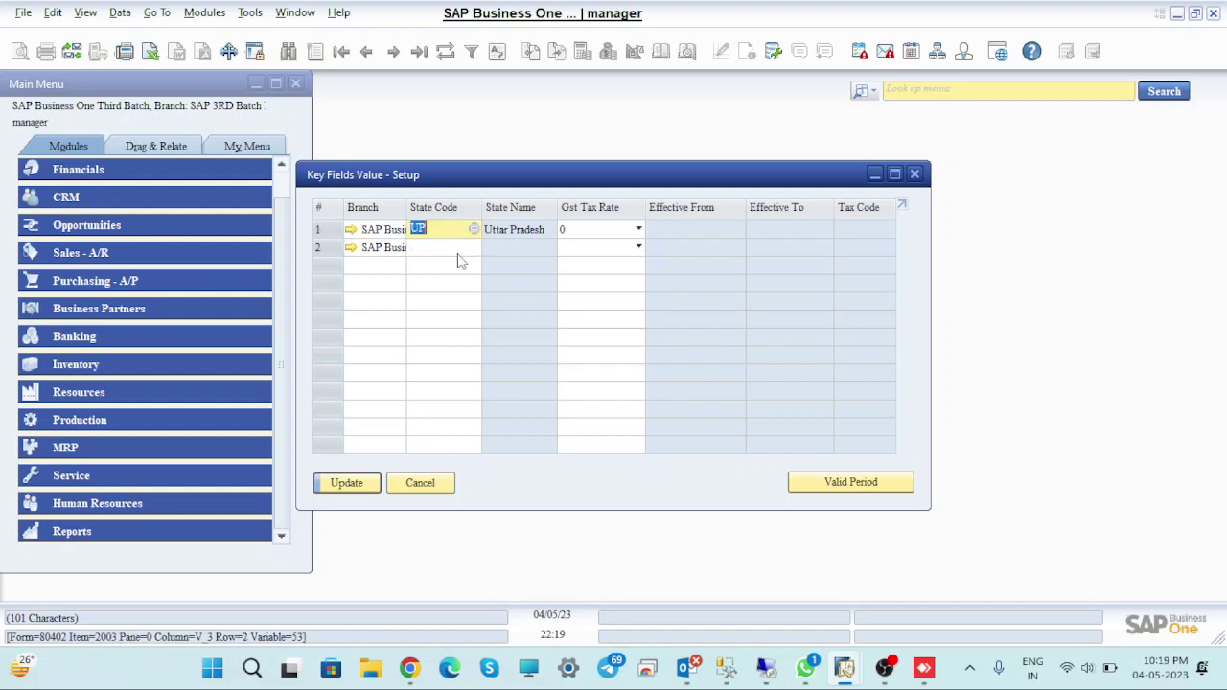
left_click(455, 246)
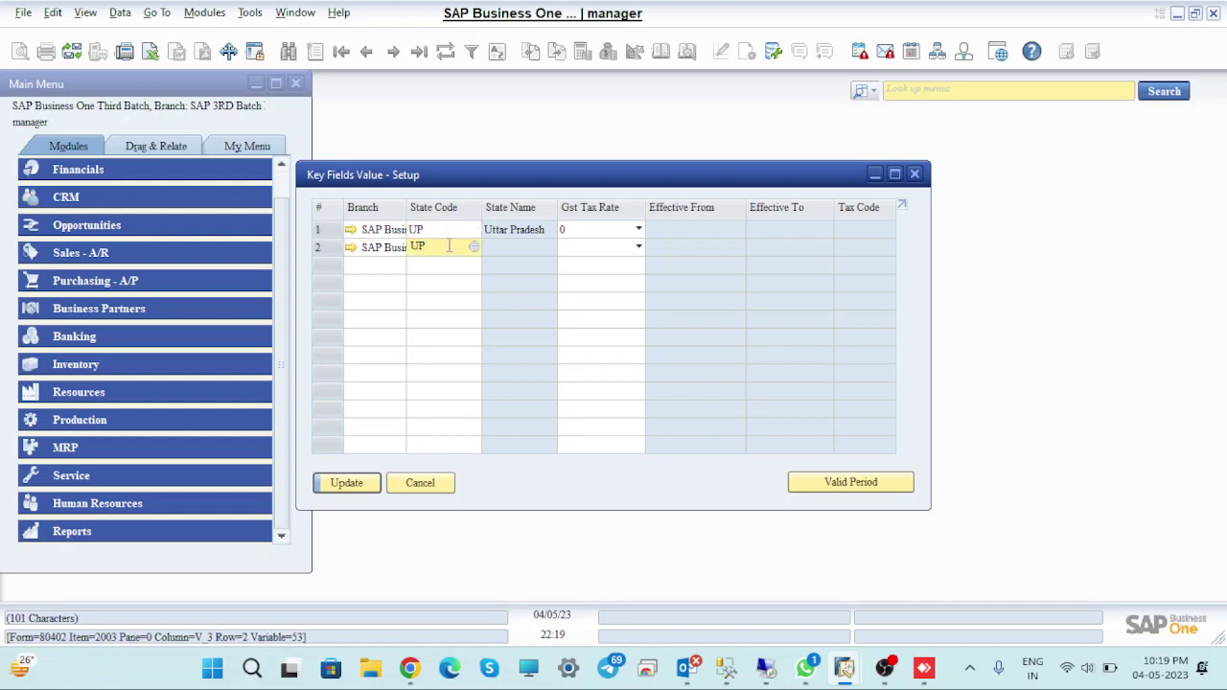
key("Tab")
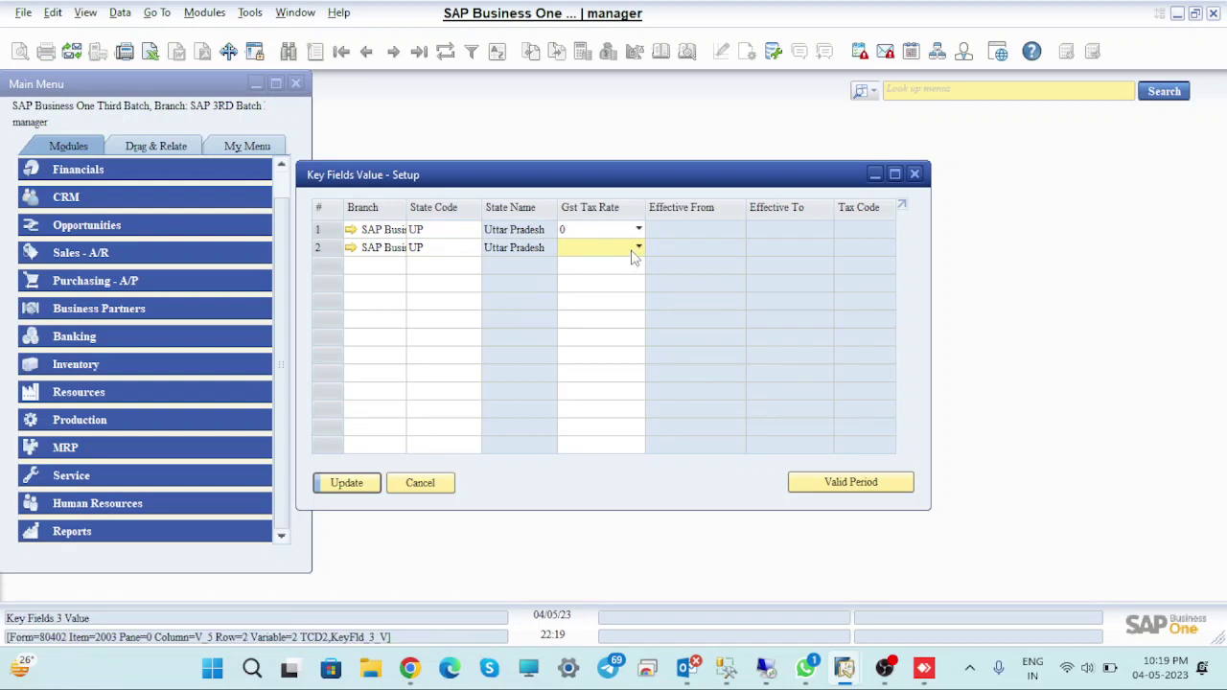
left_click(635, 248)
left_click(568, 303)
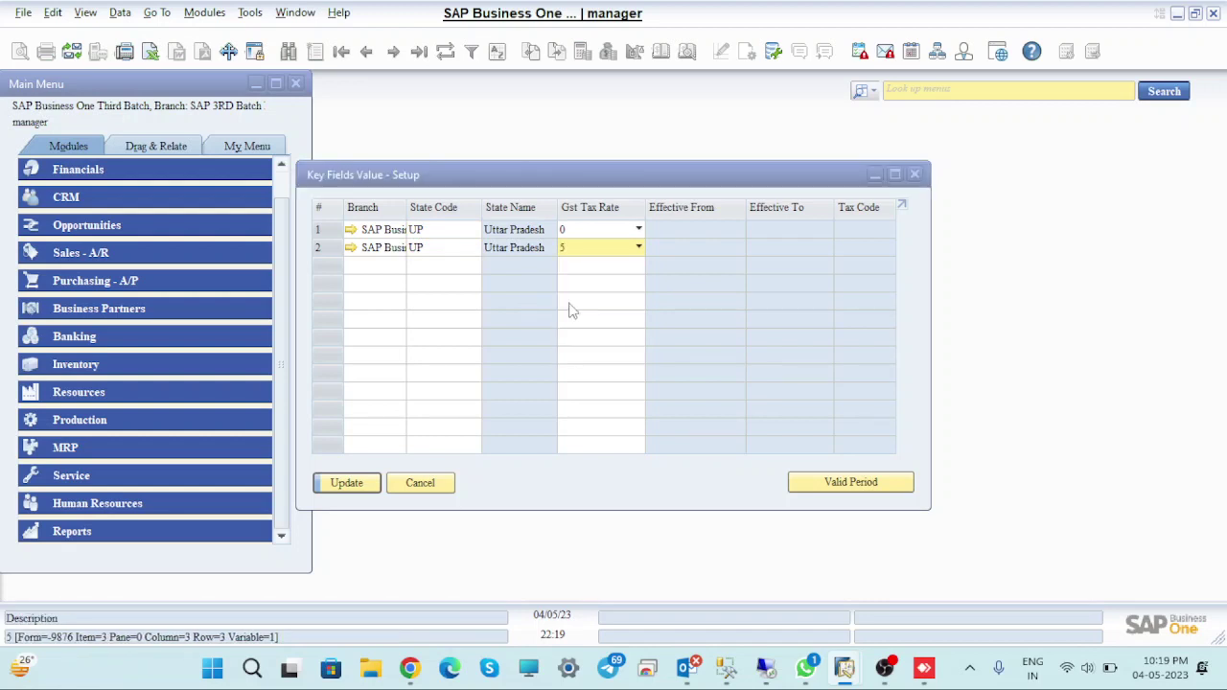
left_click(346, 483)
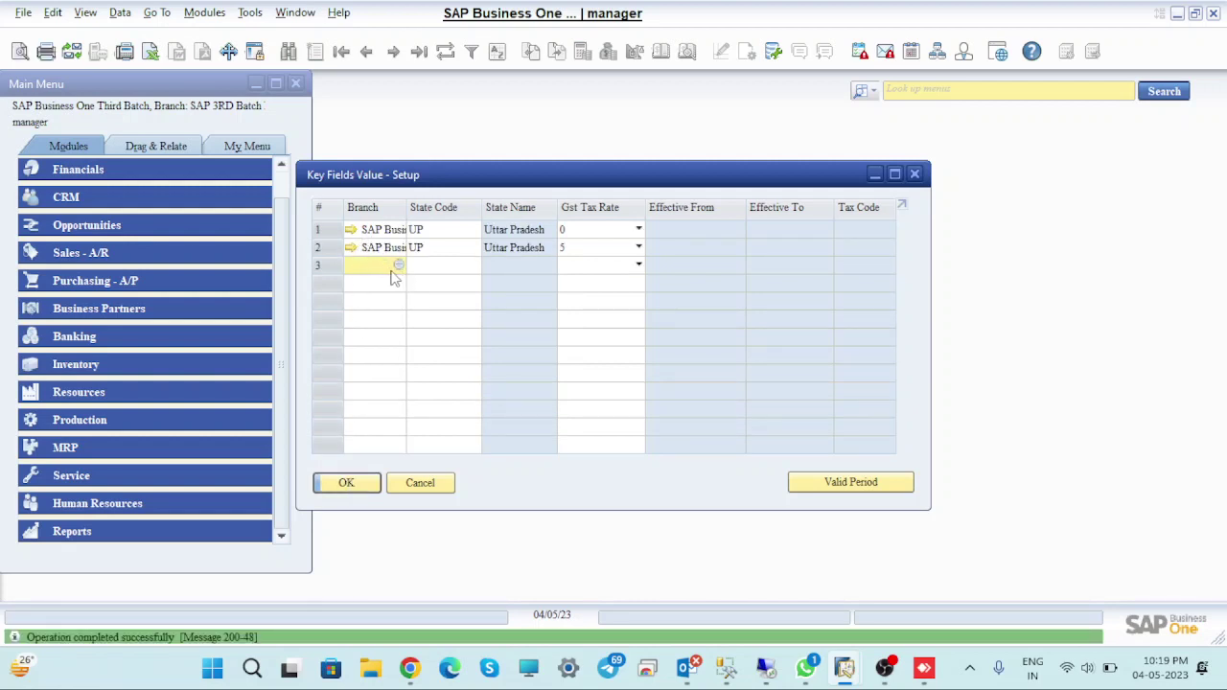
Add row 3 with the Third Batch branch, state code UP and GST rate 12
left_click(399, 264)
left_click(391, 282)
left_click(379, 474)
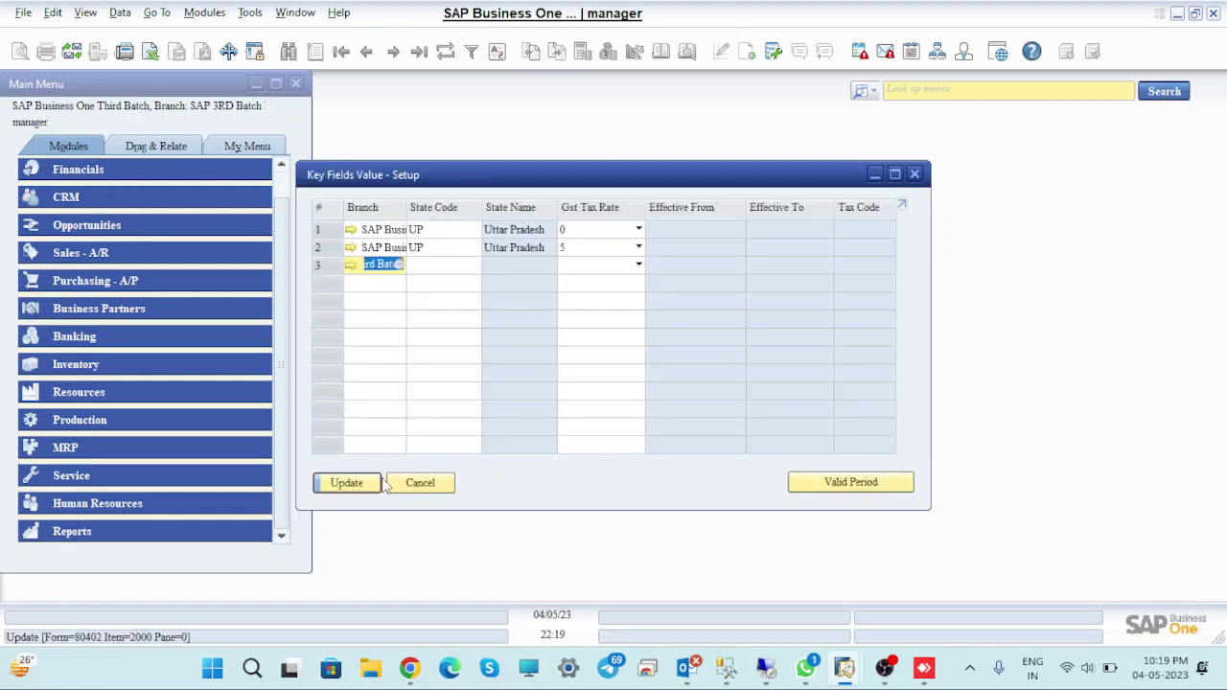
left_click(460, 267)
left_click(427, 249)
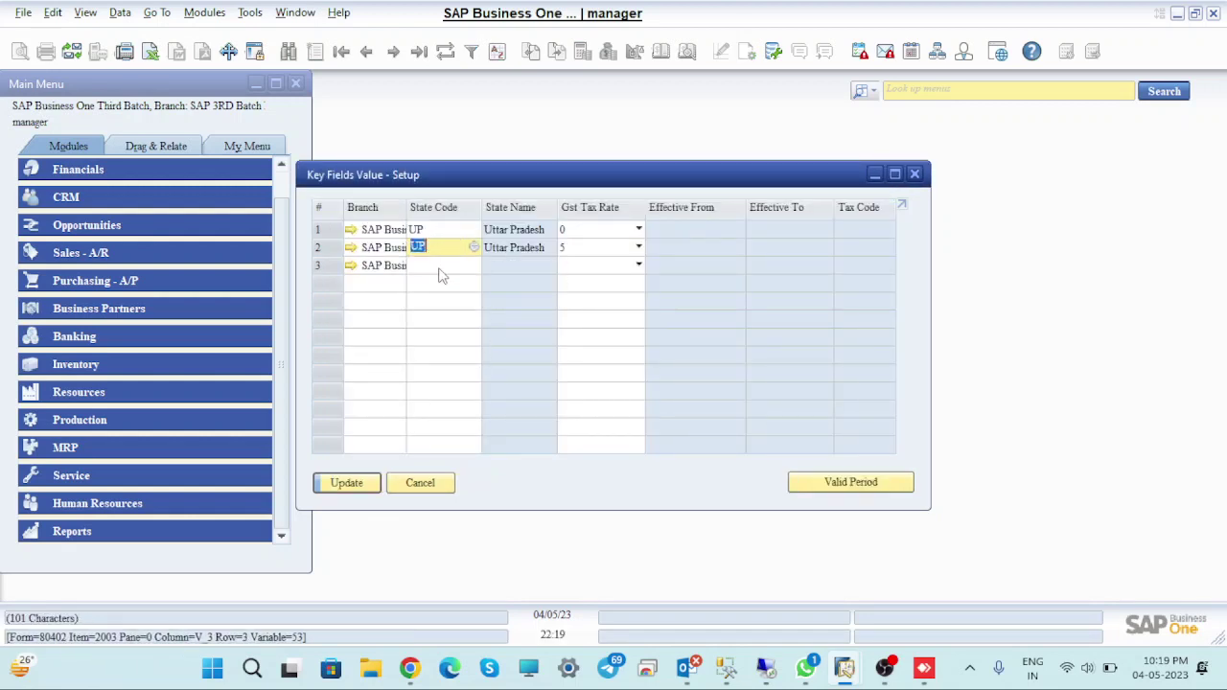
left_click(439, 266)
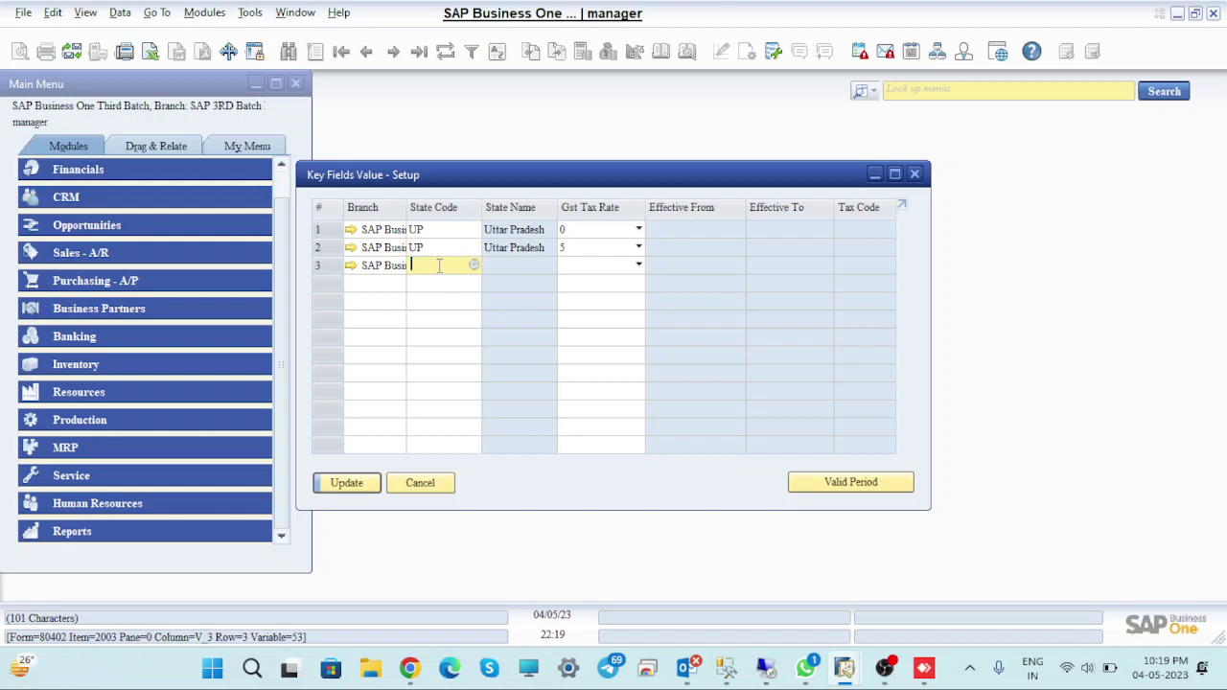
type("UP")
left_click(596, 266)
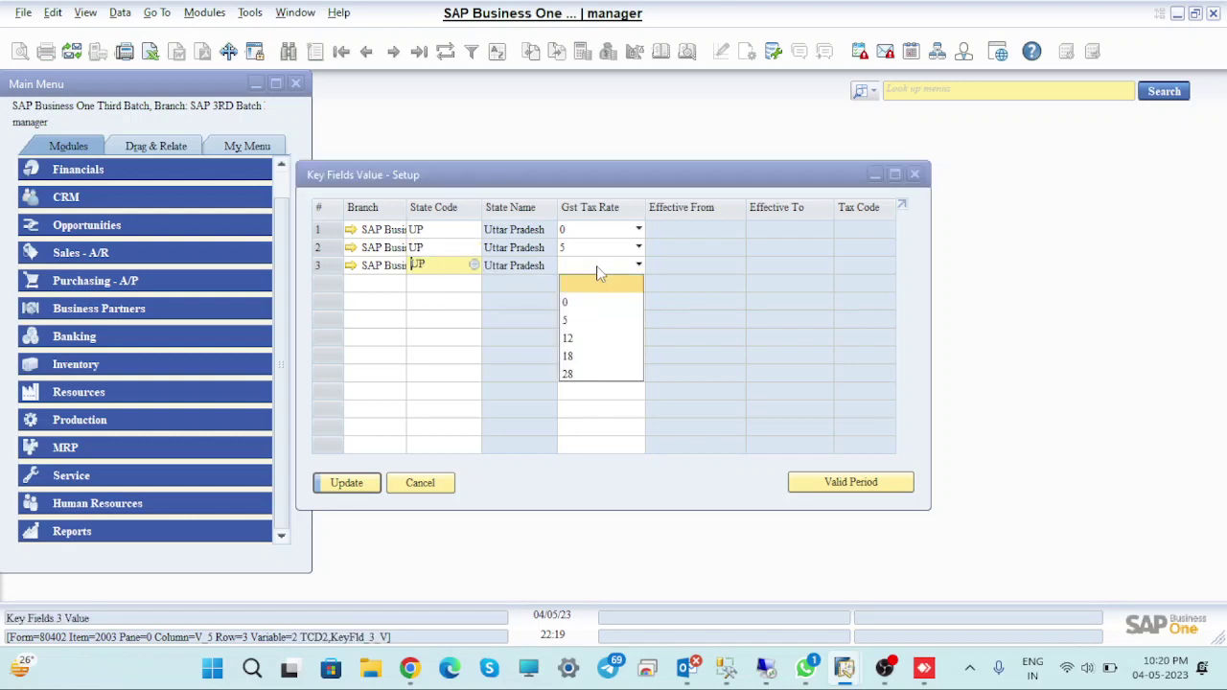
left_click(572, 345)
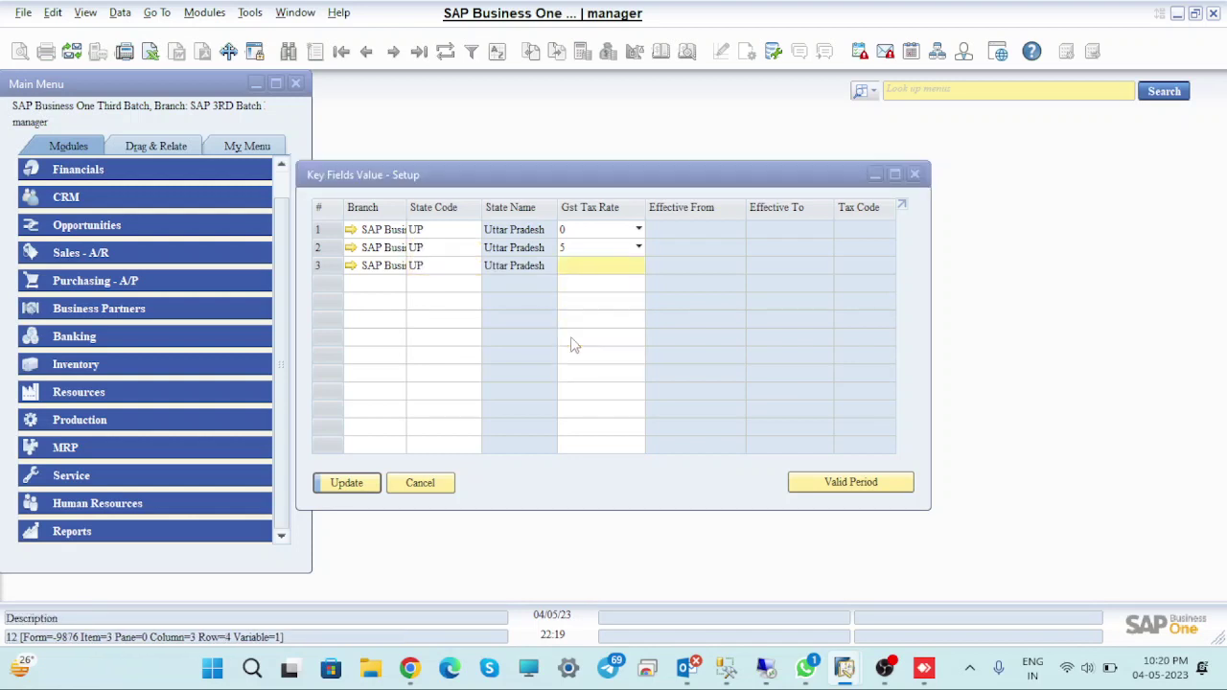
left_click(345, 483)
Add row 4 with the Third Batch branch, state code UP and GST rate 18
left_click(359, 283)
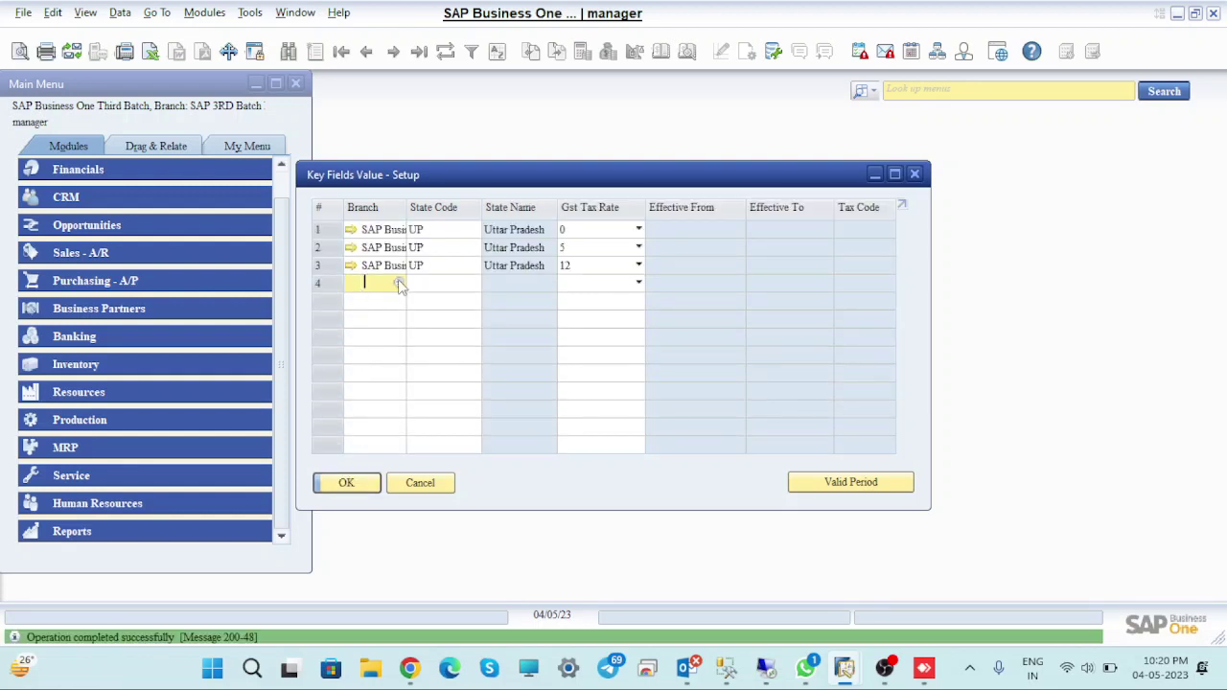
left_click(399, 283)
left_click(400, 280)
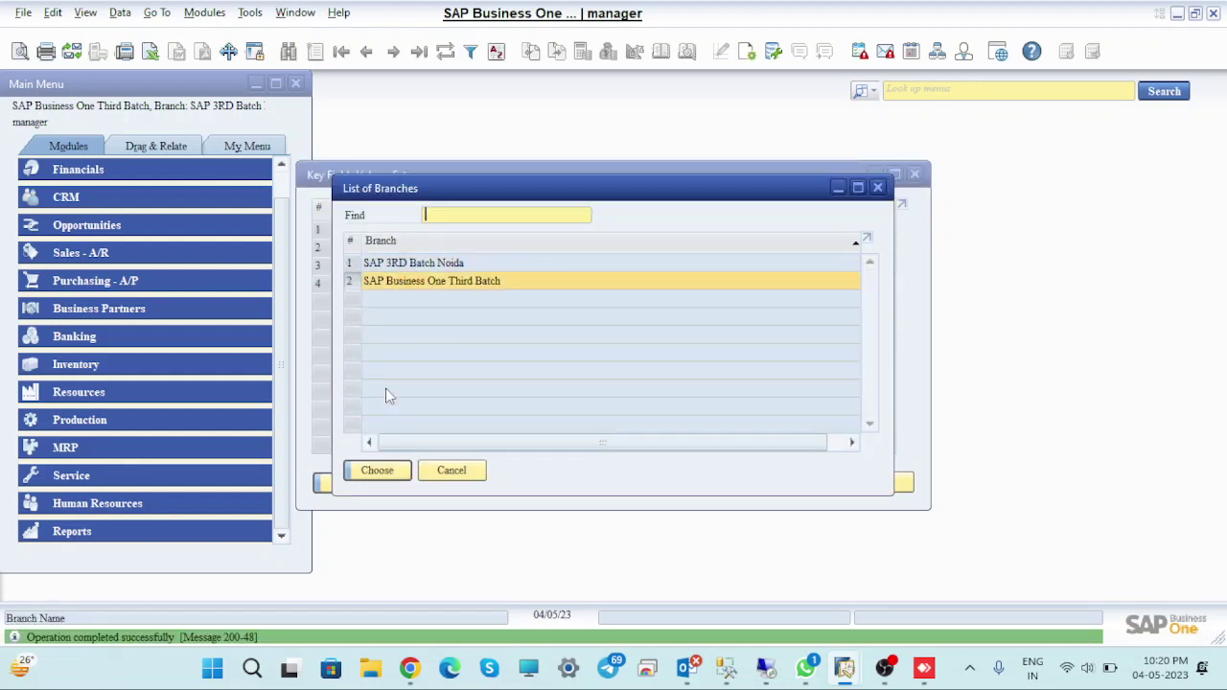
left_click(380, 482)
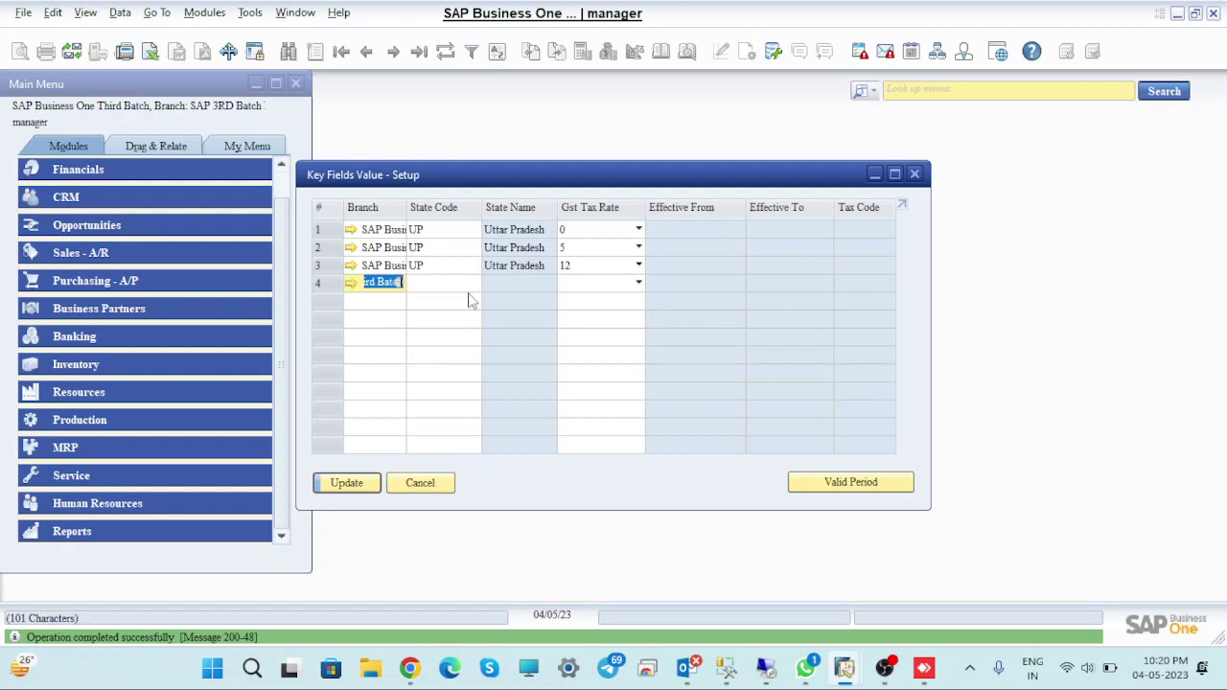
left_click(461, 287)
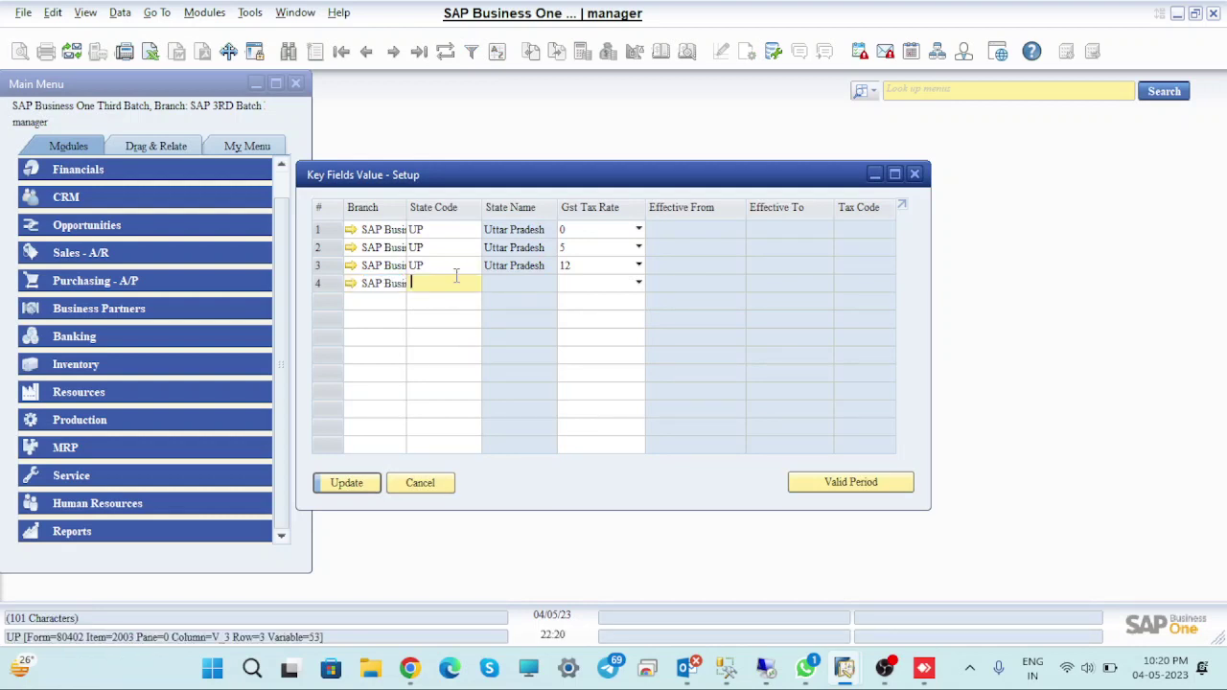
left_click(455, 272)
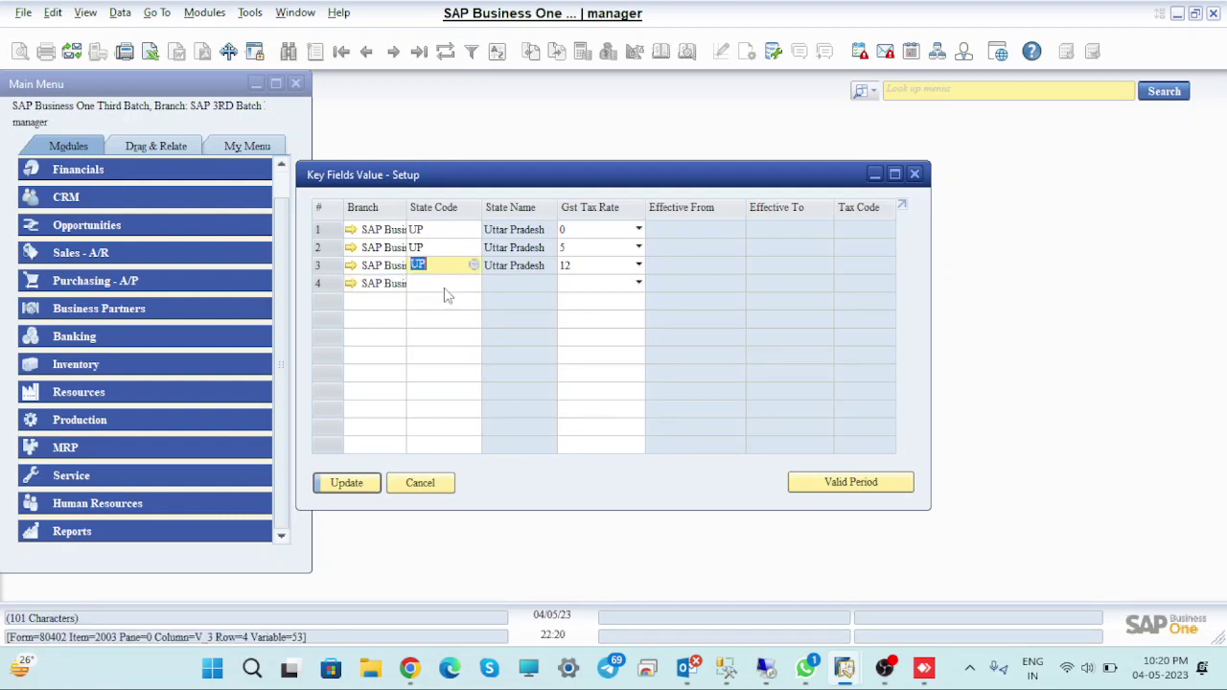
left_click(445, 286)
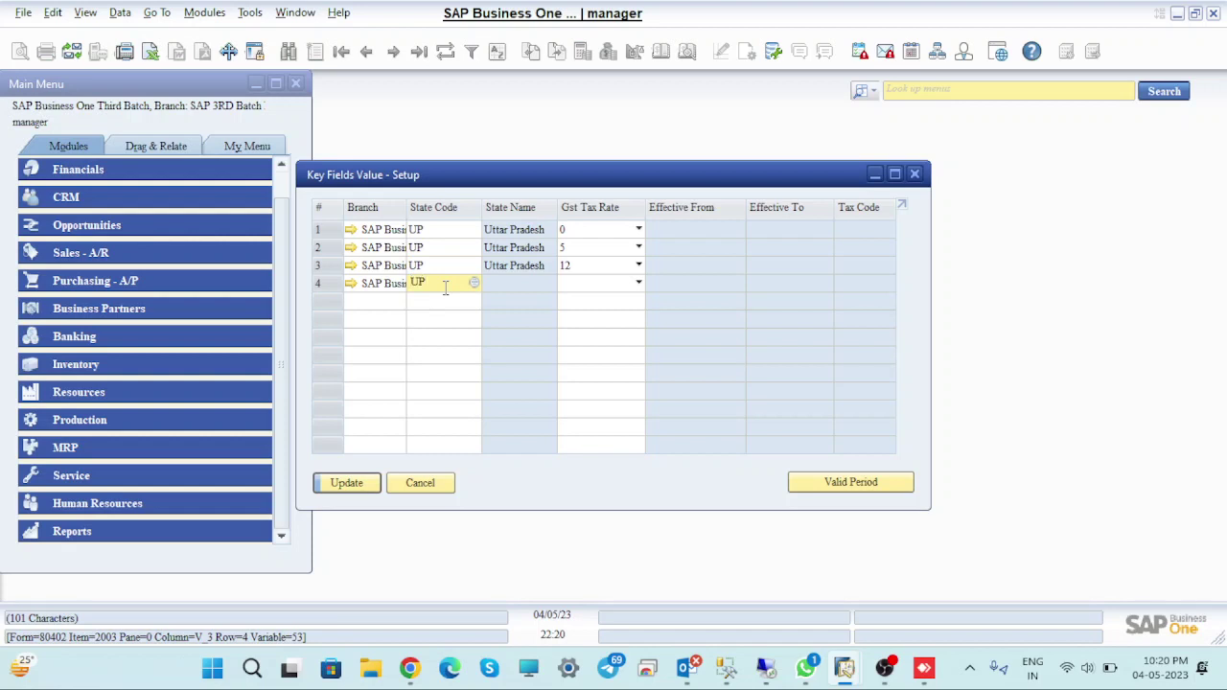
left_click(588, 292)
left_click(588, 288)
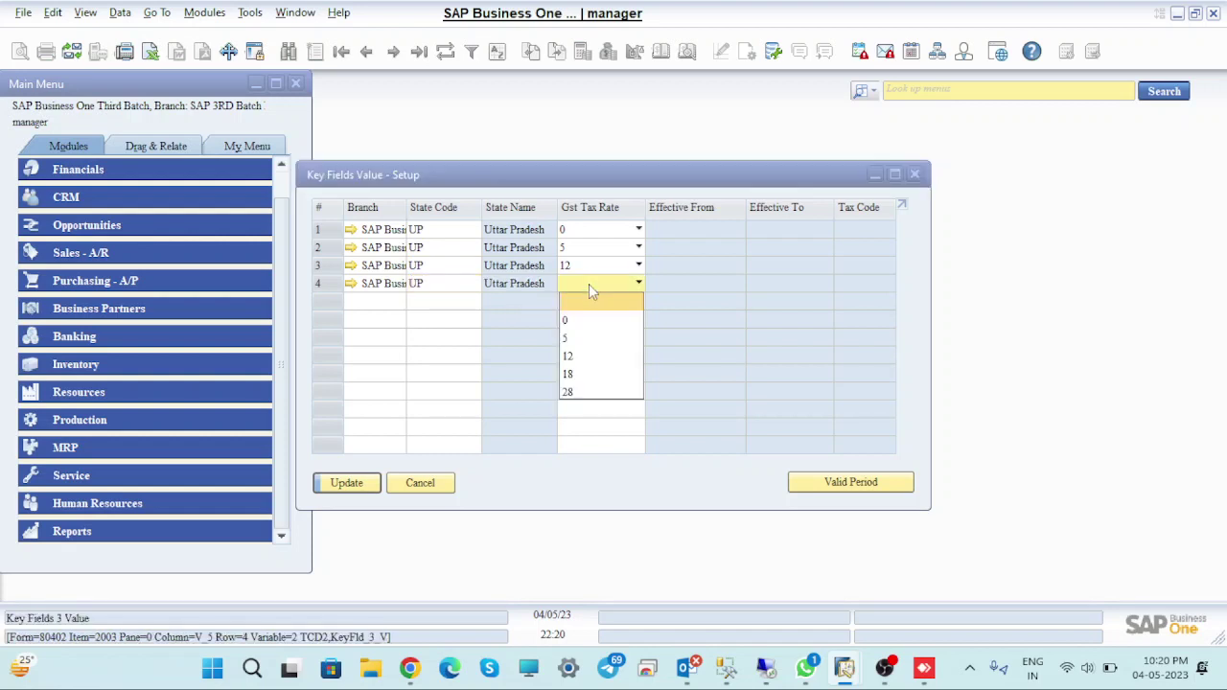
left_click(566, 374)
left_click(347, 484)
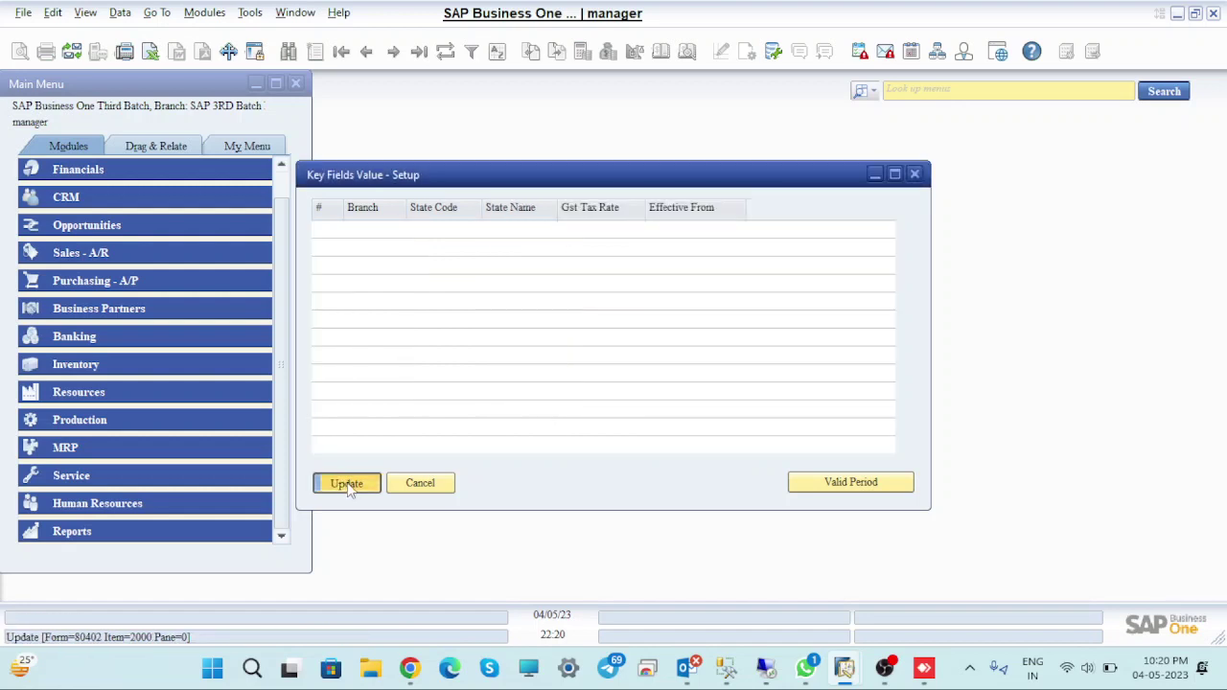
Add row 5 with the Third Batch branch, Uttar Pradesh (UP) and GST rate 28
left_click(399, 299)
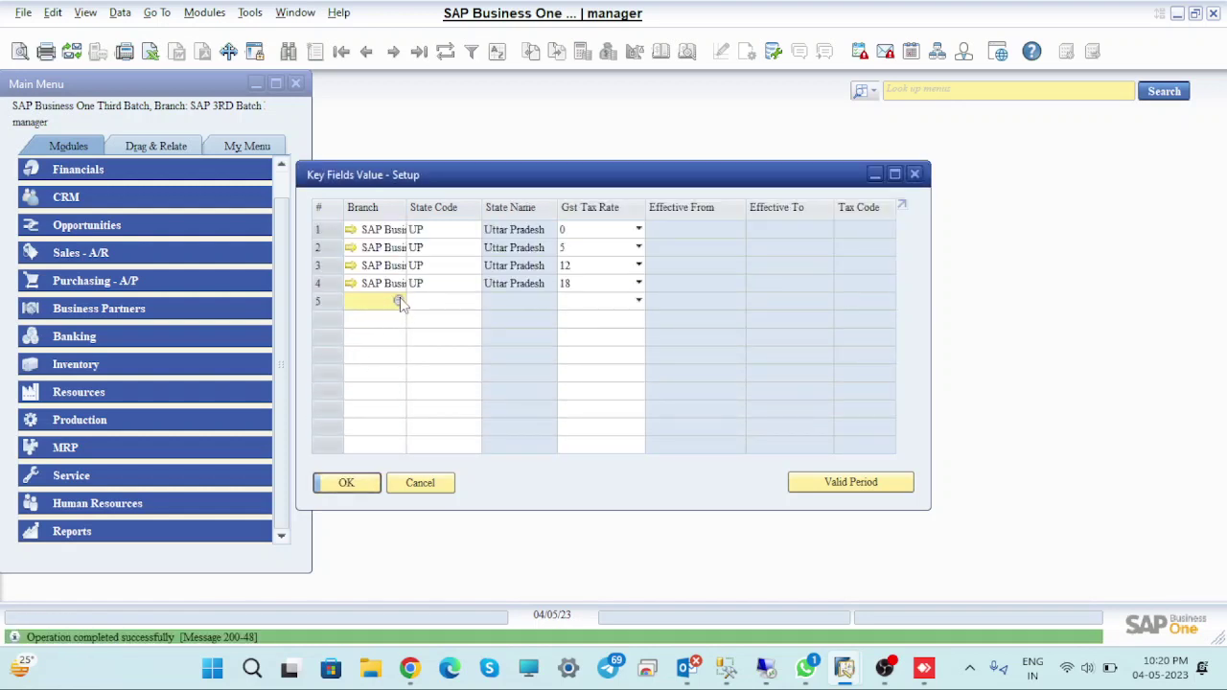
left_click(398, 301)
left_click(356, 280)
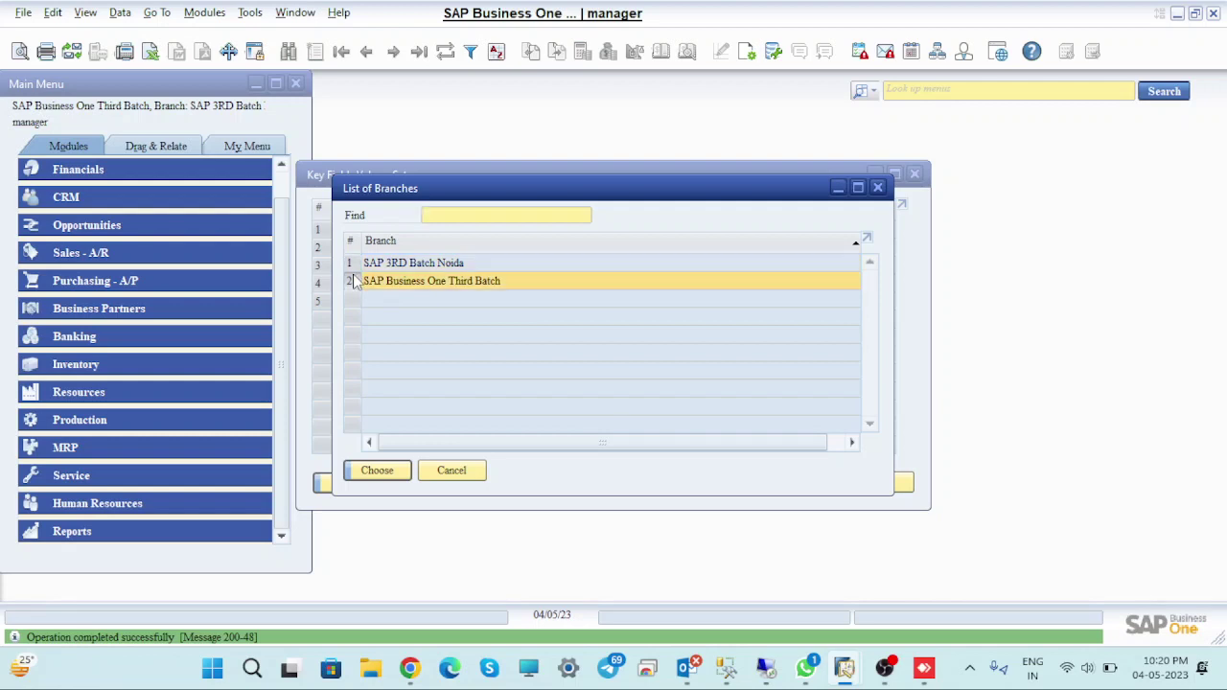
left_click(374, 469)
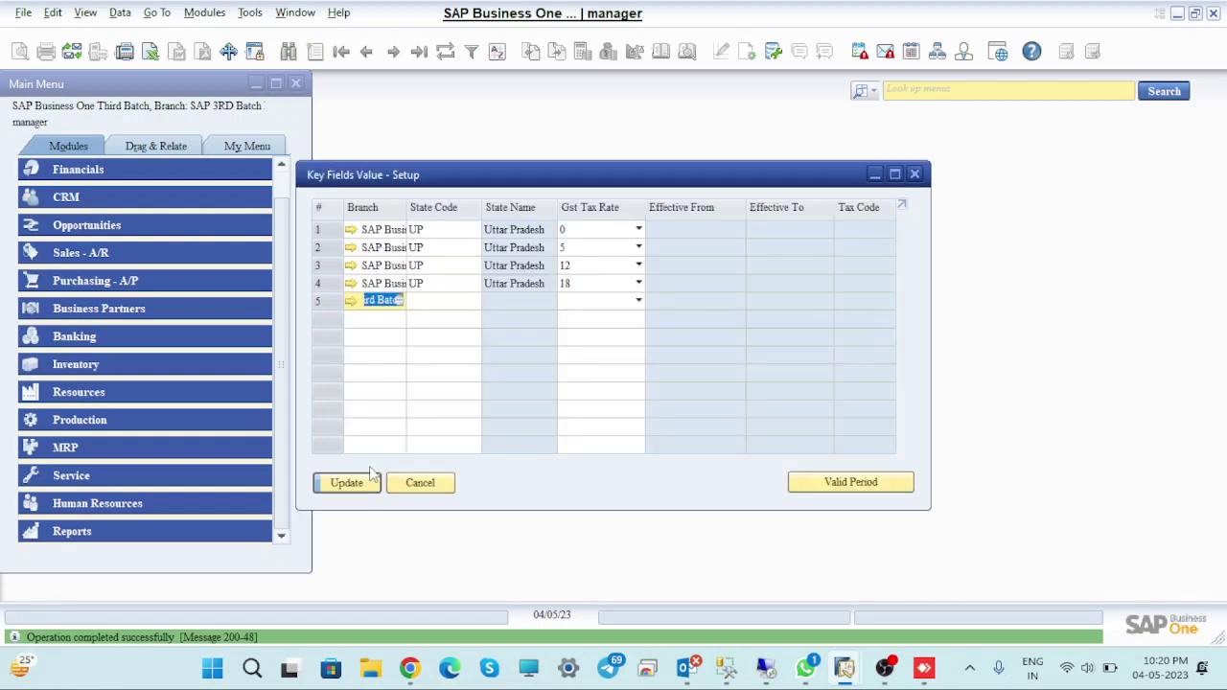
left_click(462, 303)
left_click(473, 302)
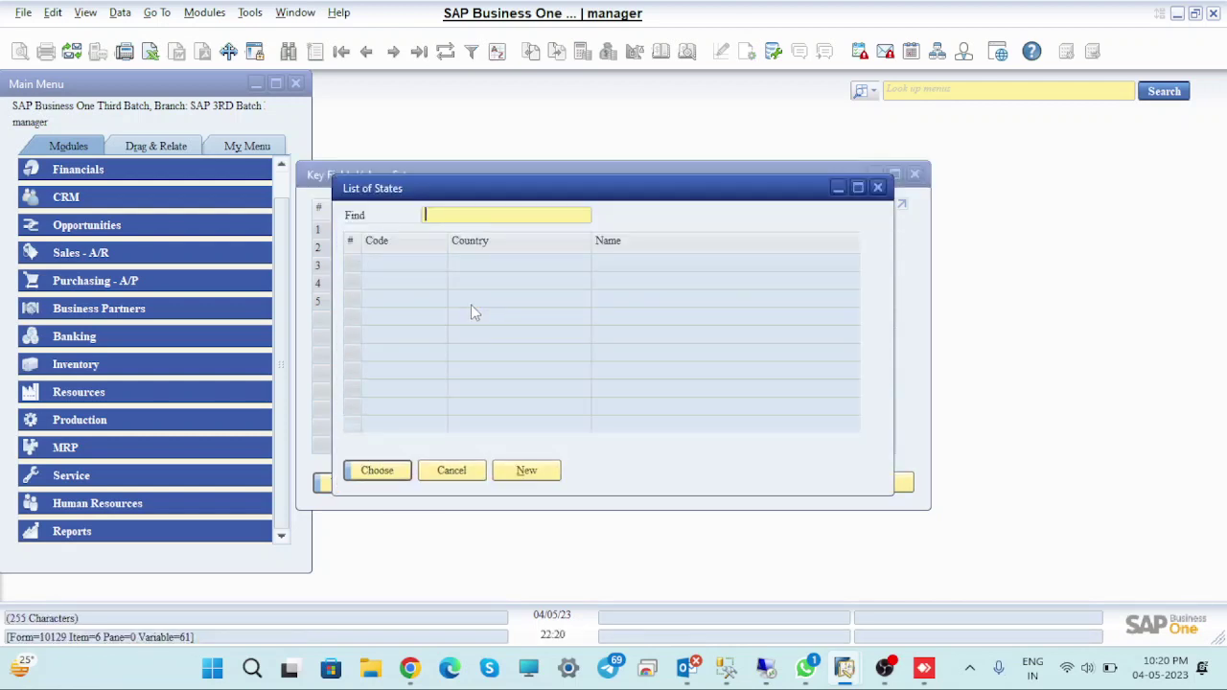
left_click_drag(865, 296, 870, 459)
left_click(357, 388)
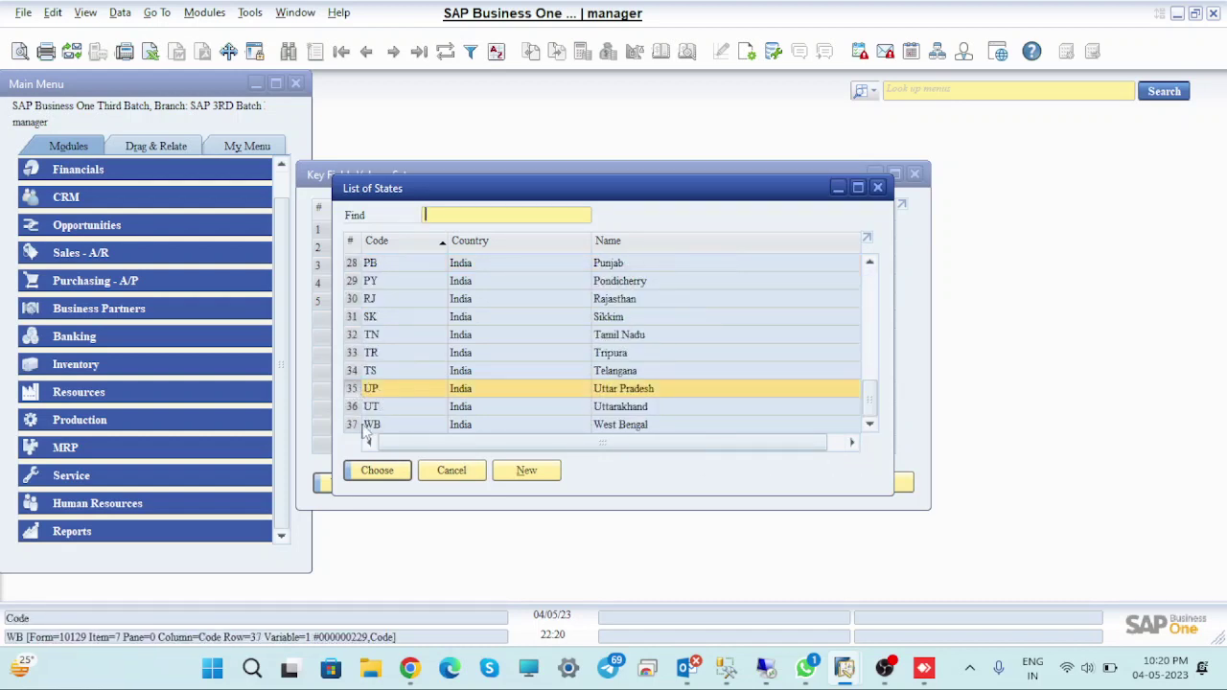
left_click(384, 471)
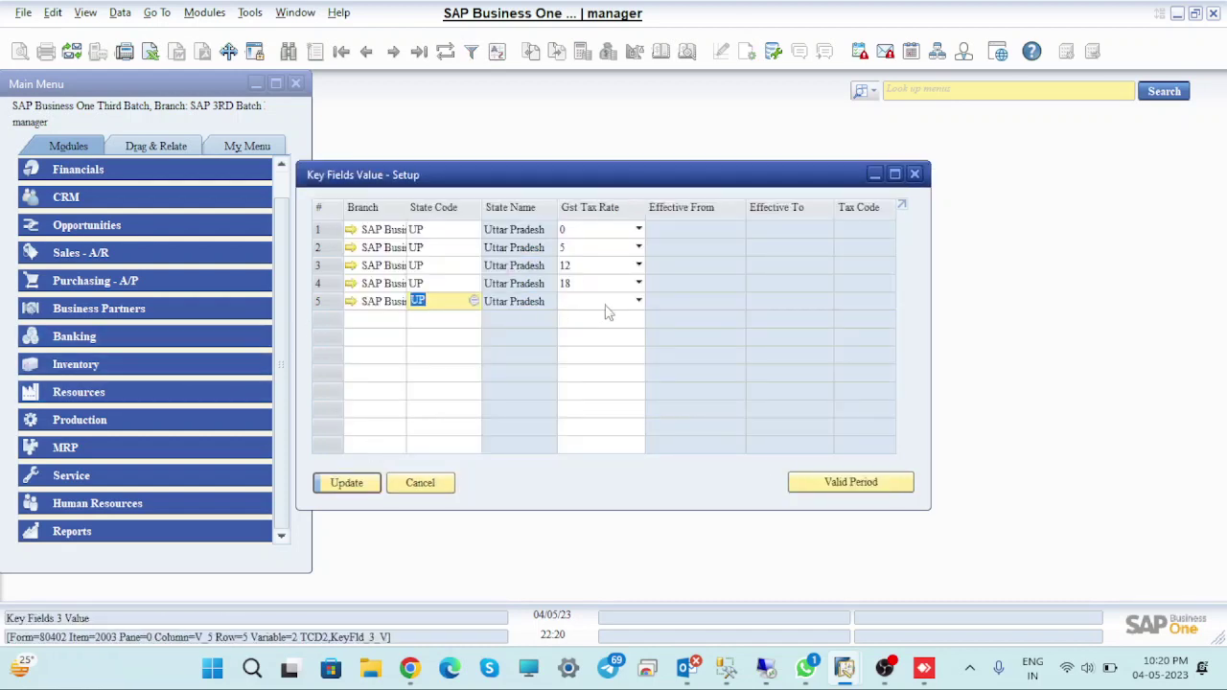
left_click(608, 305)
left_click(567, 411)
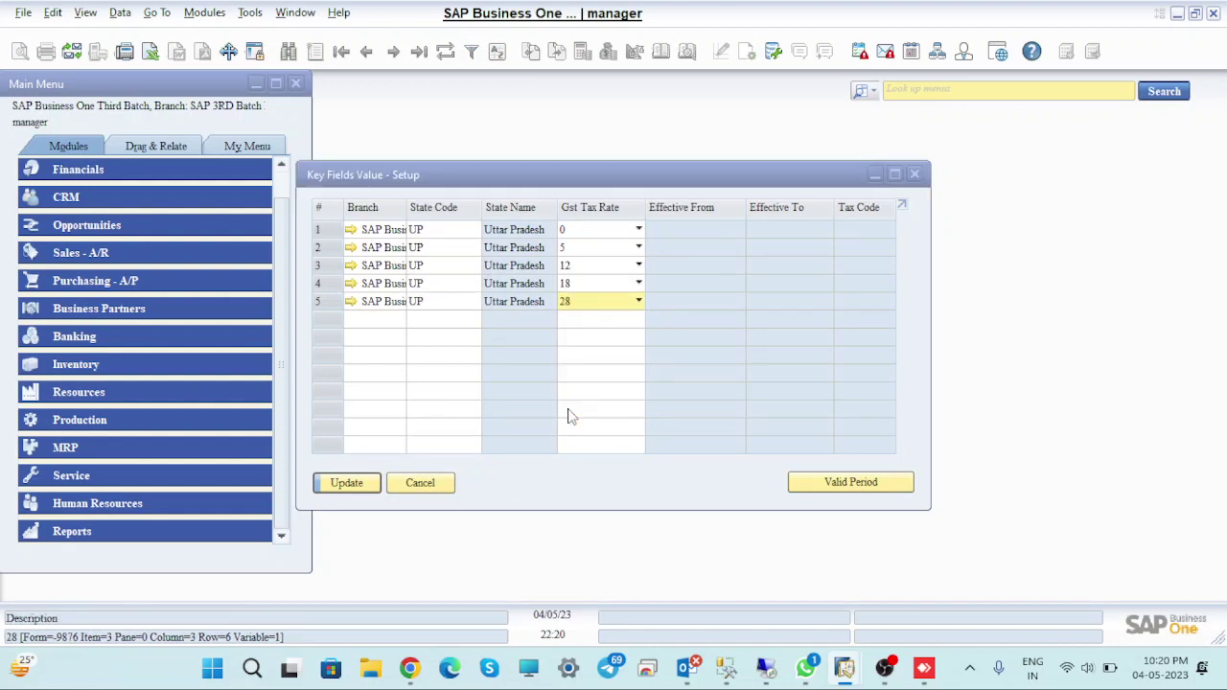
left_click(347, 483)
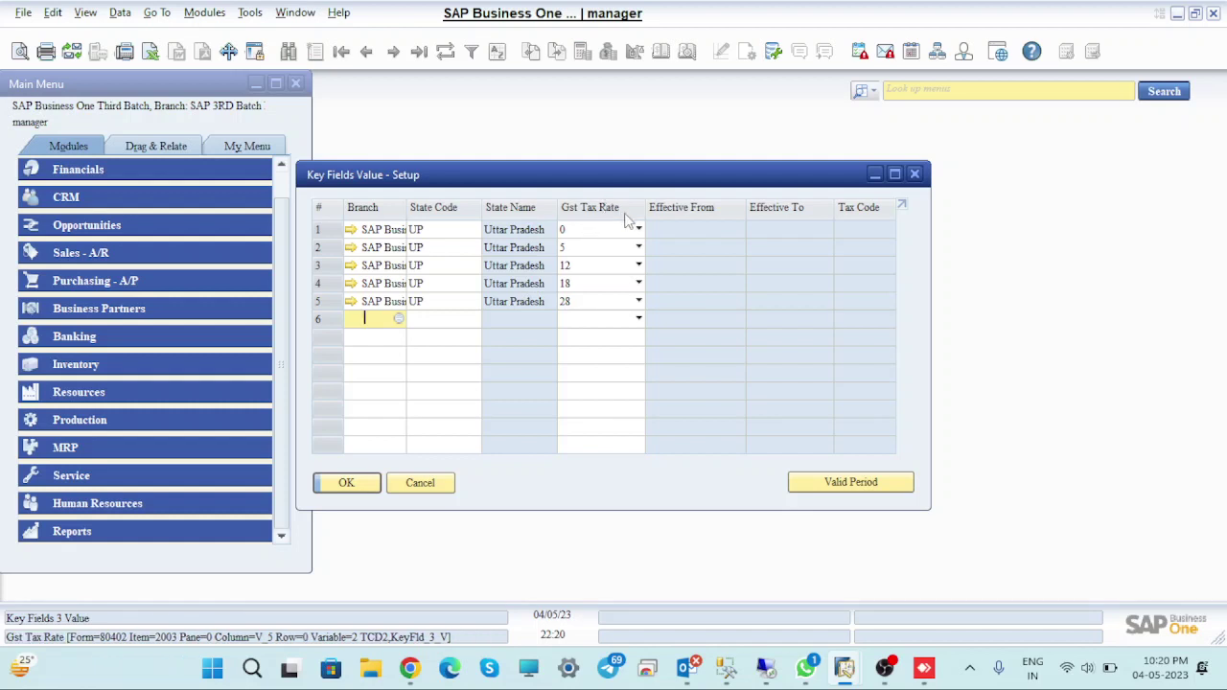
Set row 1's valid period Effective From to 01/04/23 and start a new sales tax code
left_click(331, 233)
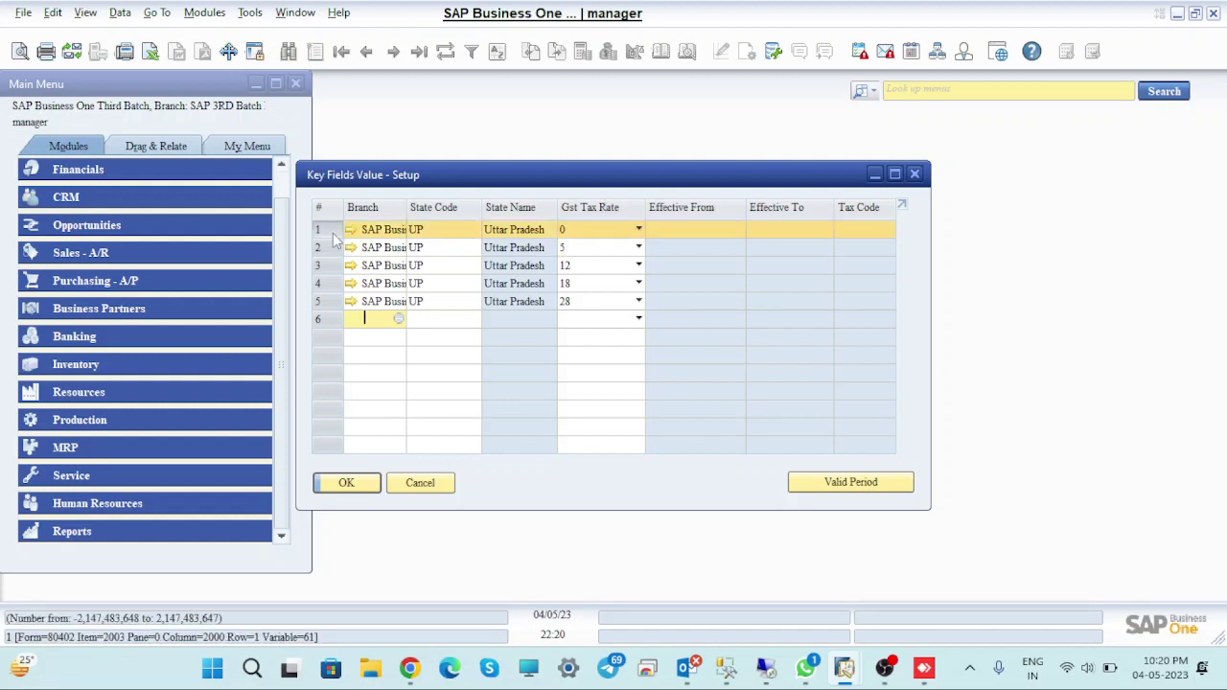
left_click(851, 482)
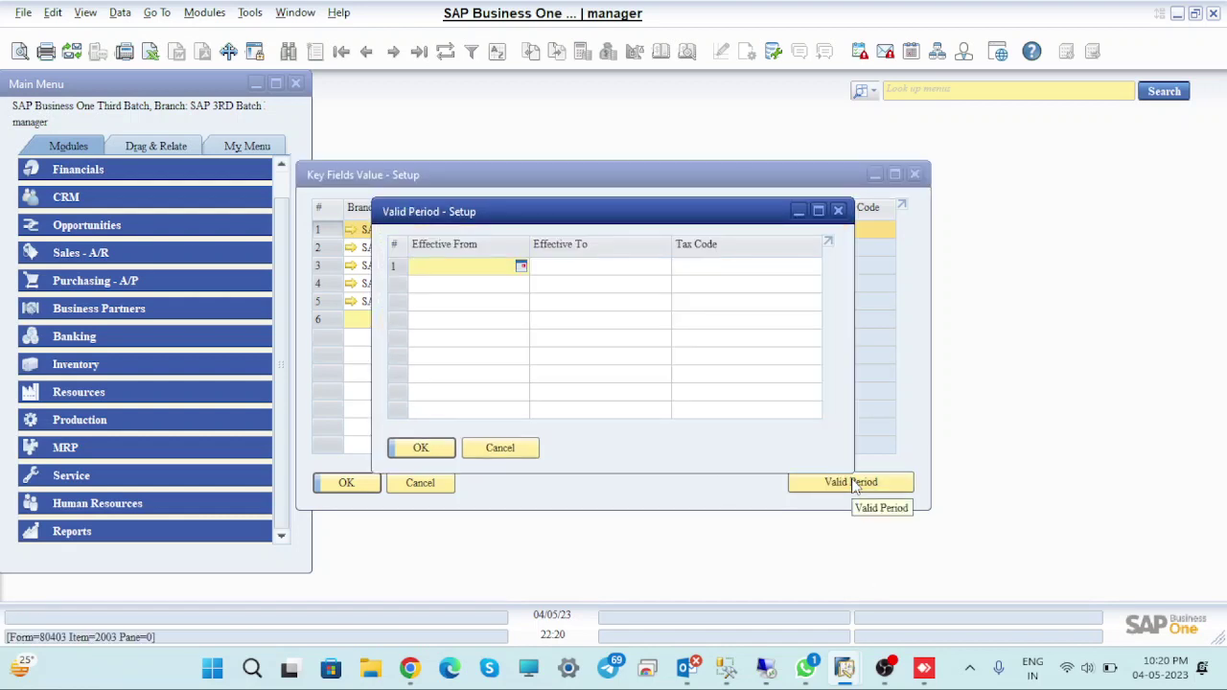
type("0104")
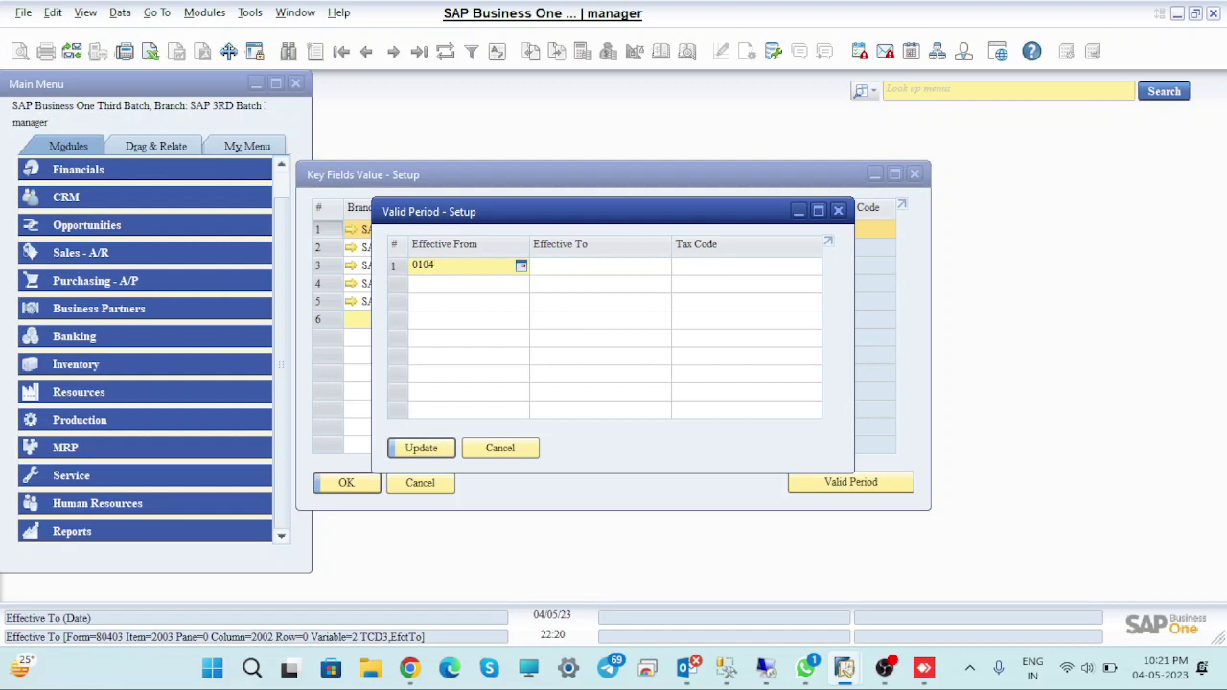
key("Tab")
key("Tab")
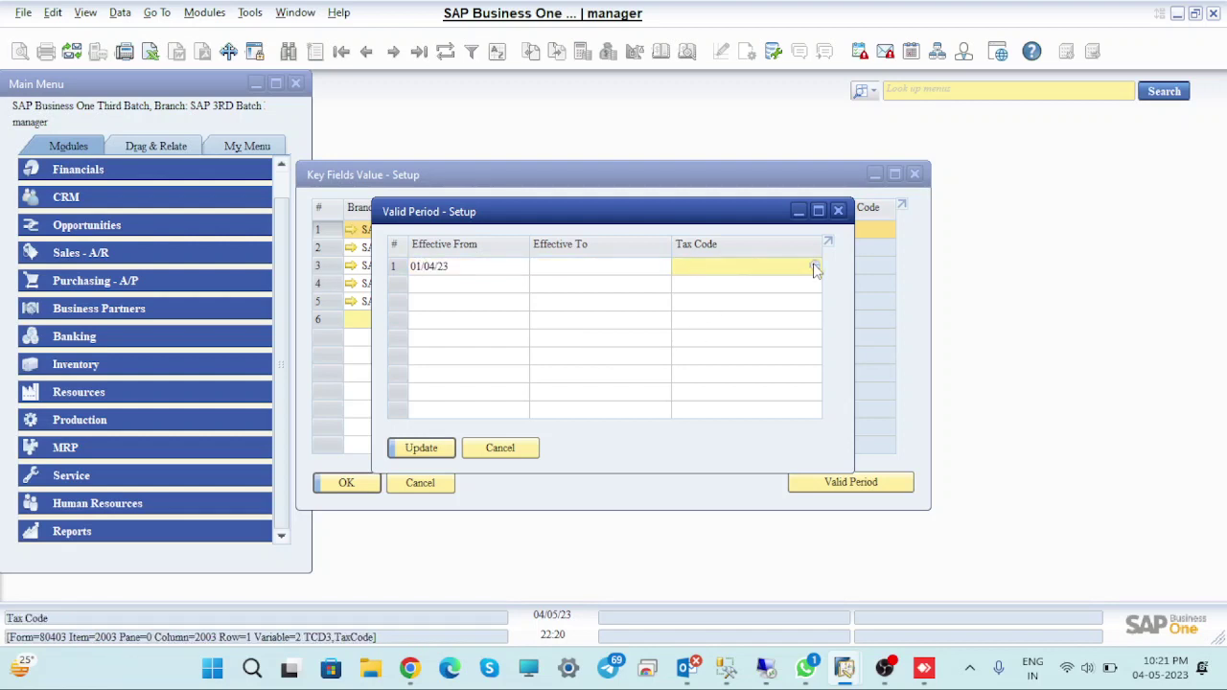
left_click(813, 268)
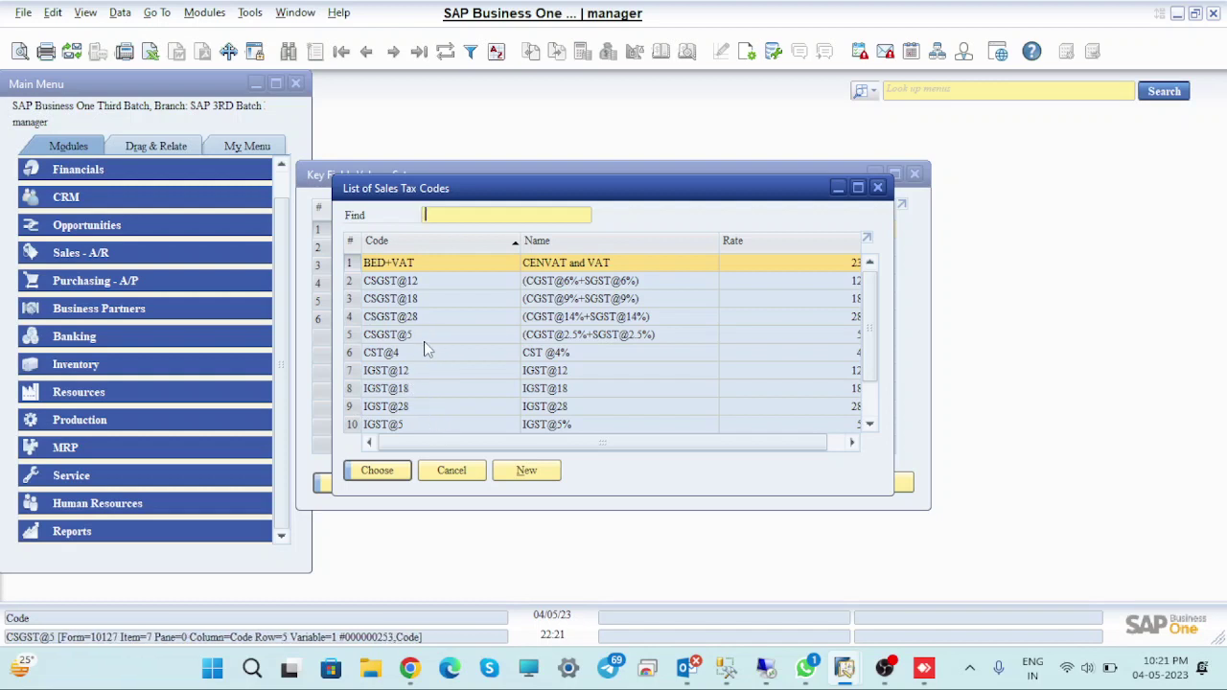
left_click(527, 469)
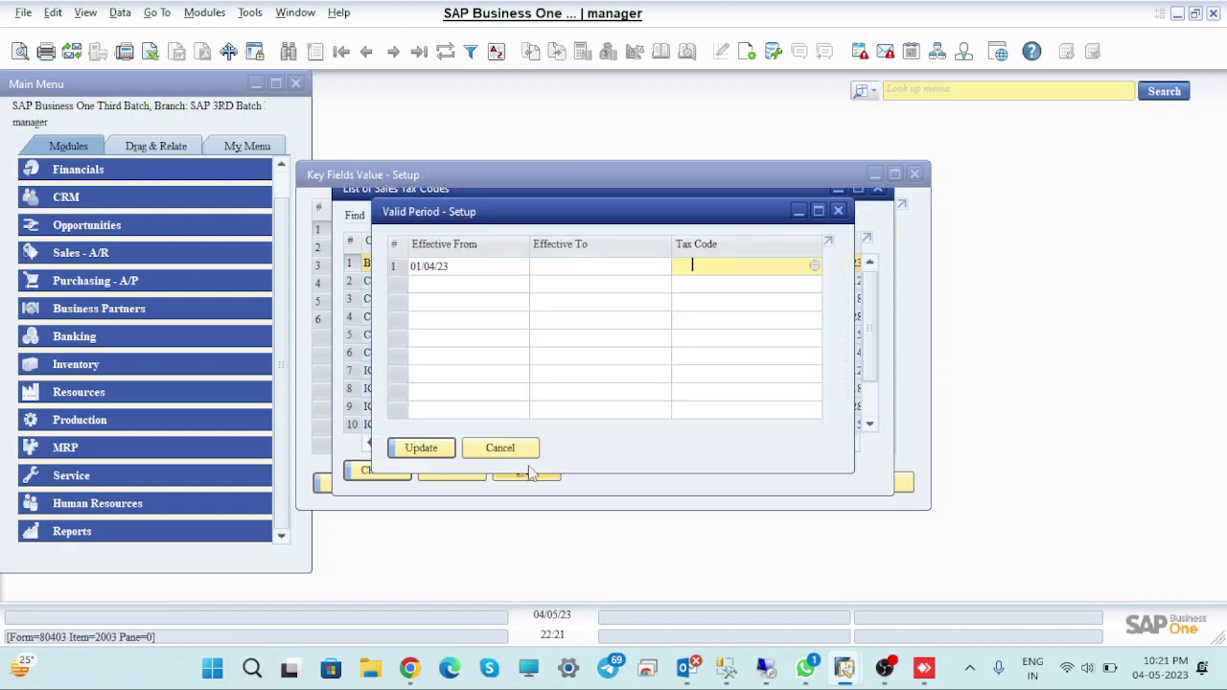
key("Tab")
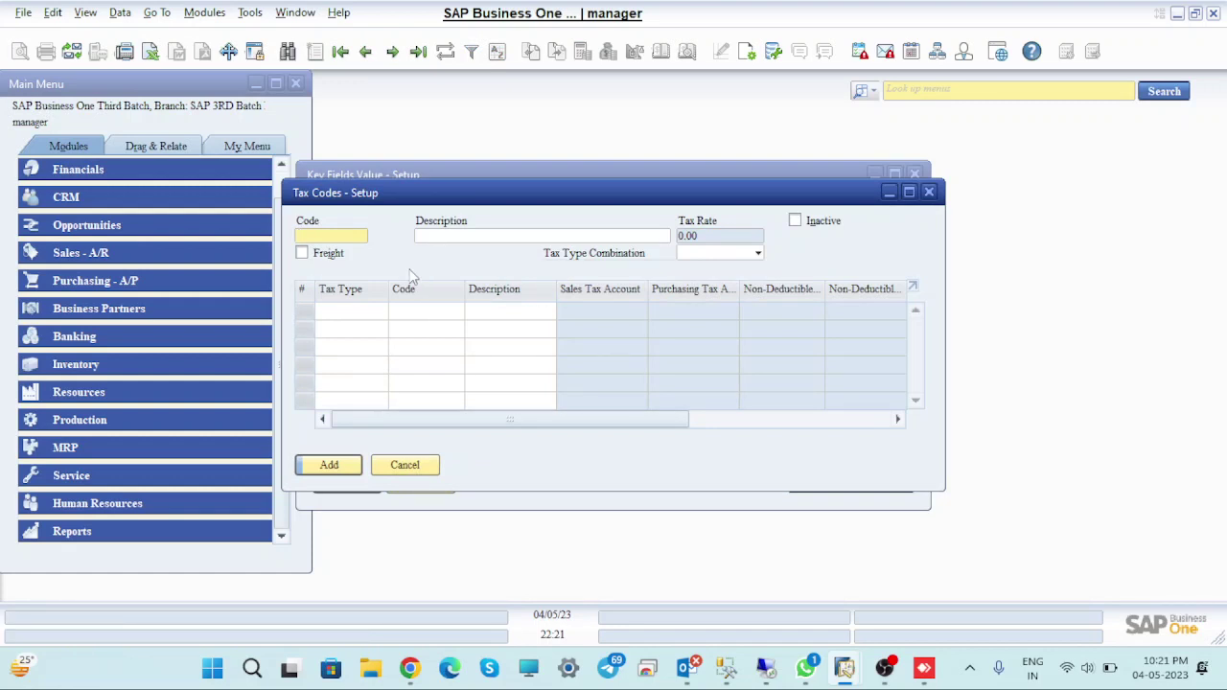
Enter tax code CSGST@0 with a CSGST@0%+CGST@ description and tax type combination CSGST
type("cGS")
left_click(309, 236)
type("ST@0")
left_click(485, 232)
type("C")
type("S")
type("GST@0%")
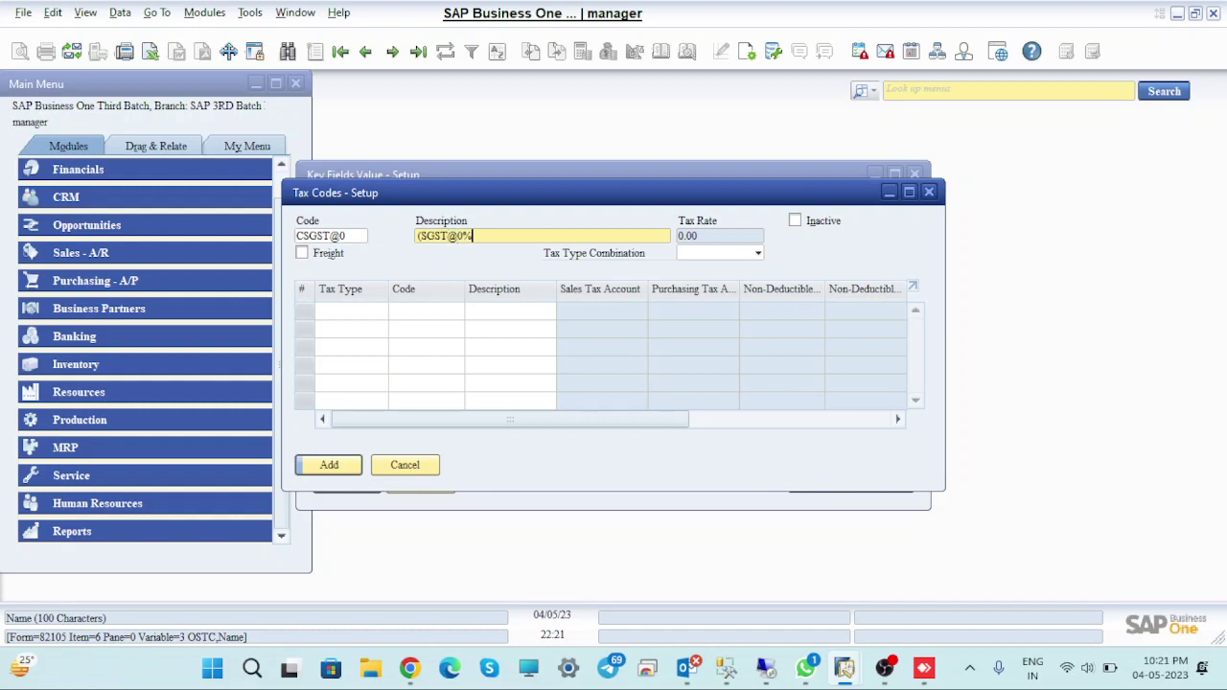
type("+CGST@0%")
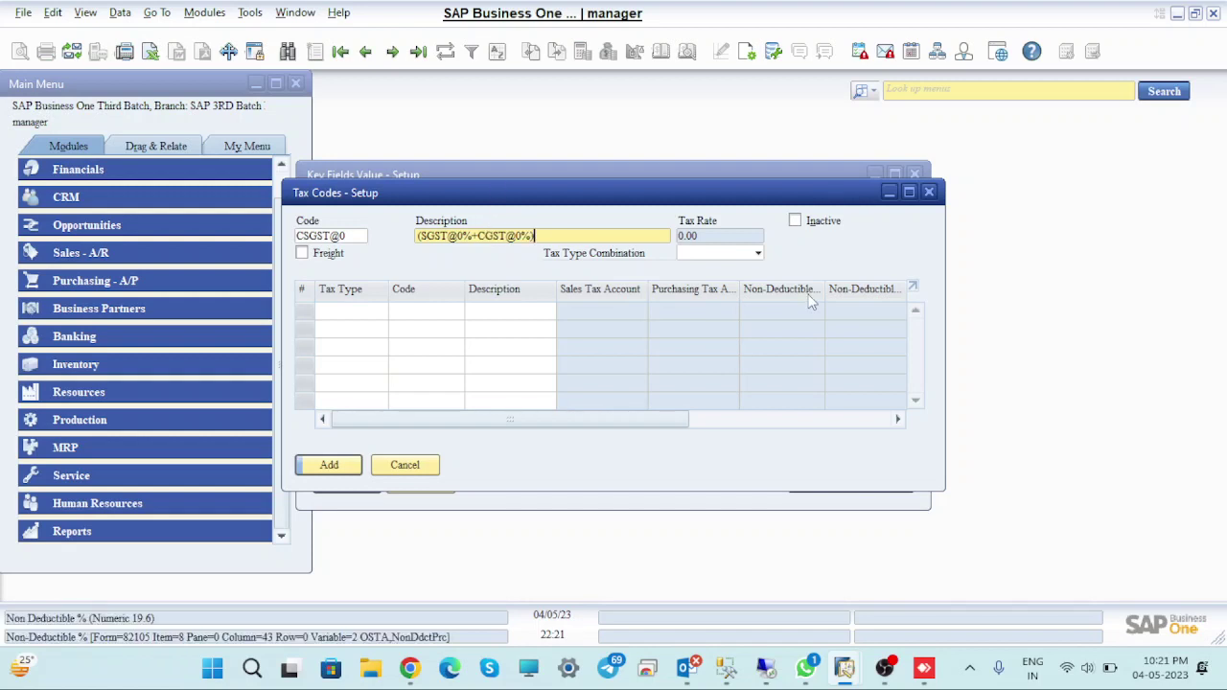
left_click(758, 253)
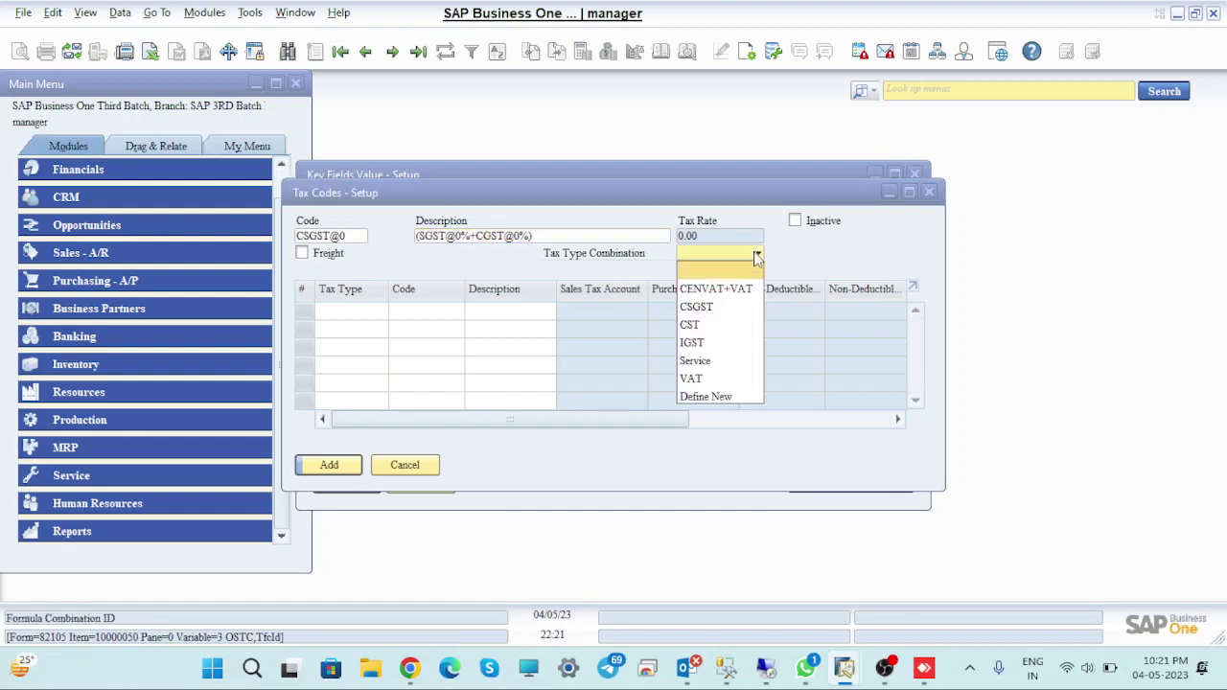
left_click(701, 307)
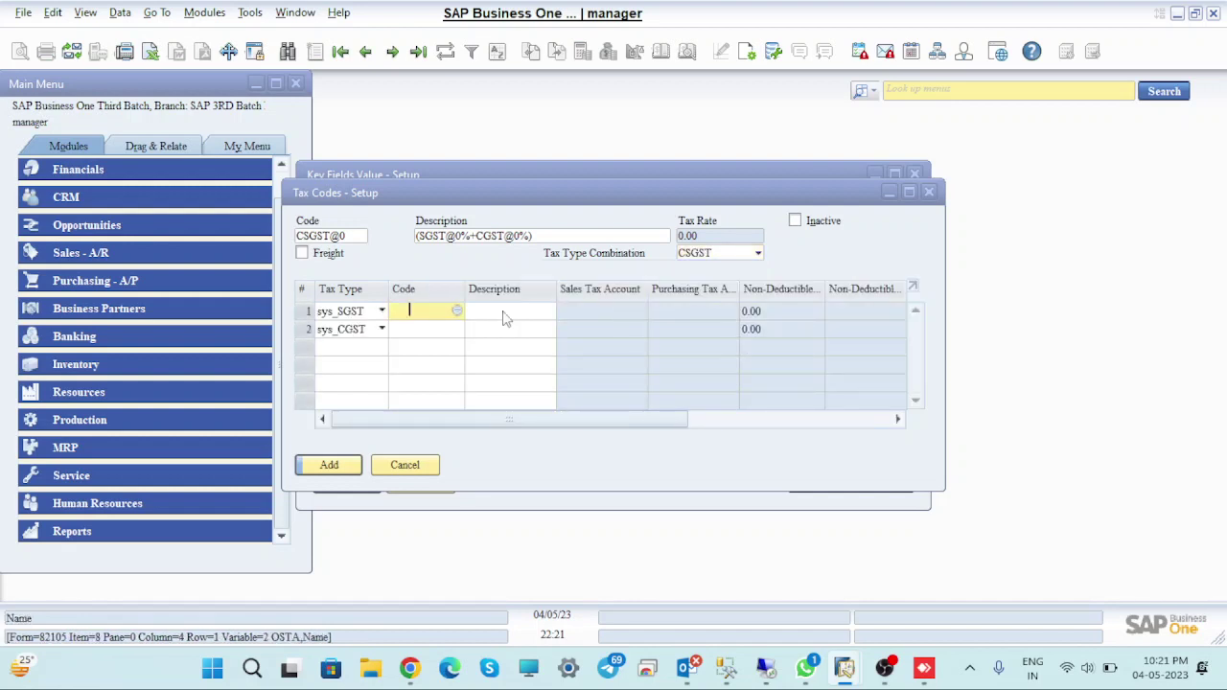
Assign the SGST@0% and CGST@0% tax authorities to the code's two lines
left_click(302, 253)
left_click(302, 253)
left_click(459, 313)
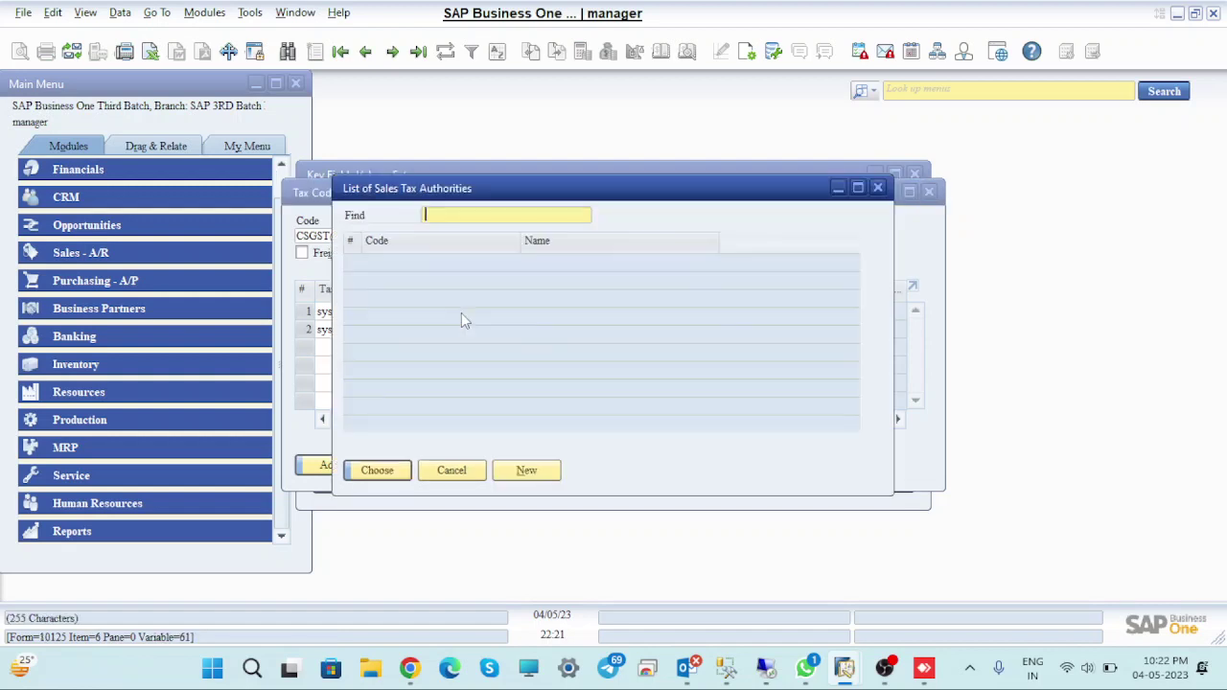
left_click(383, 298)
left_click(389, 263)
left_click(376, 469)
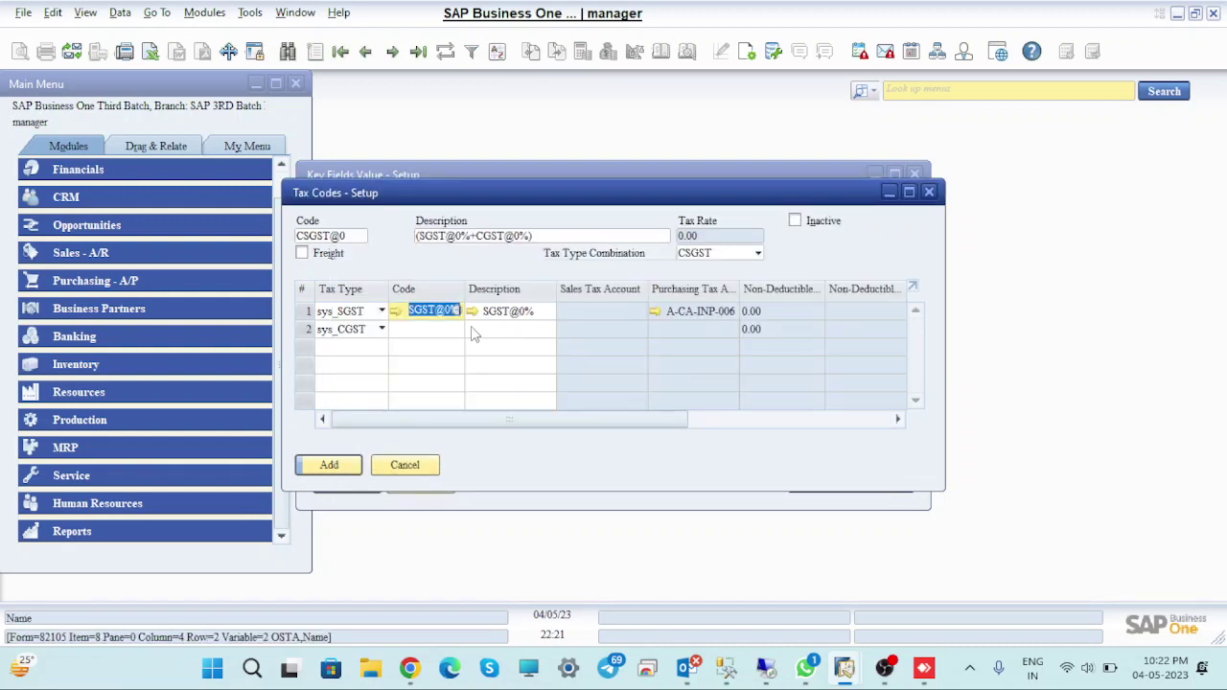
left_click(458, 334)
left_click(458, 329)
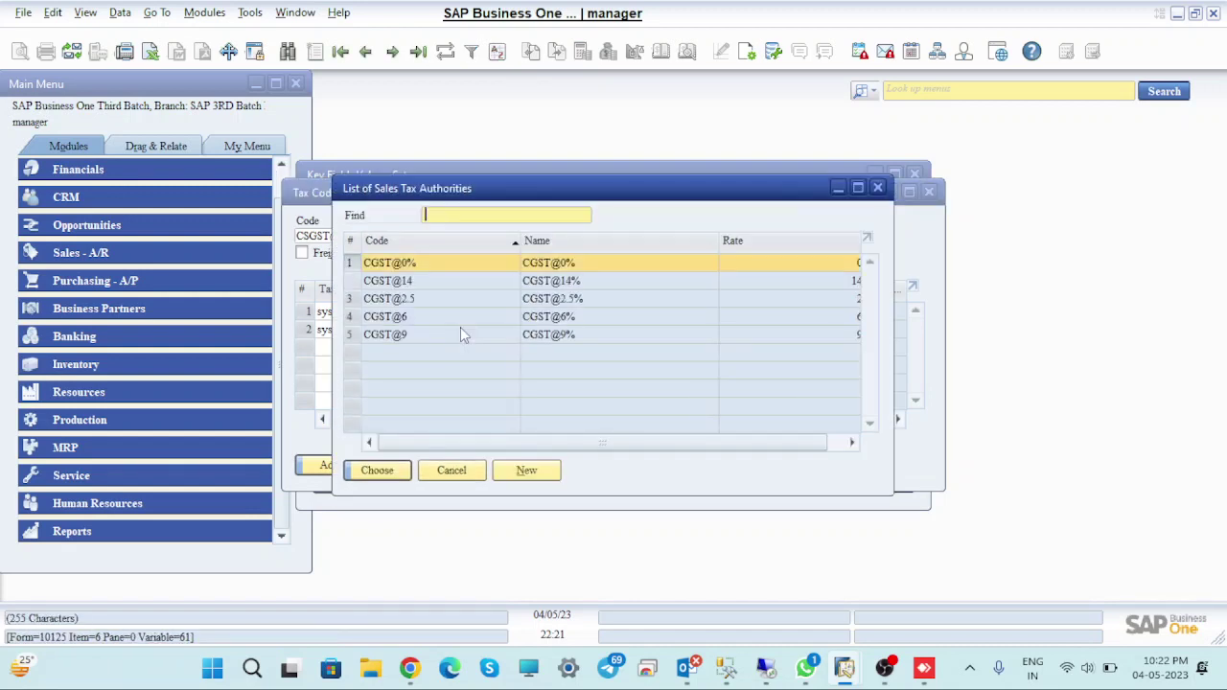
left_click(377, 470)
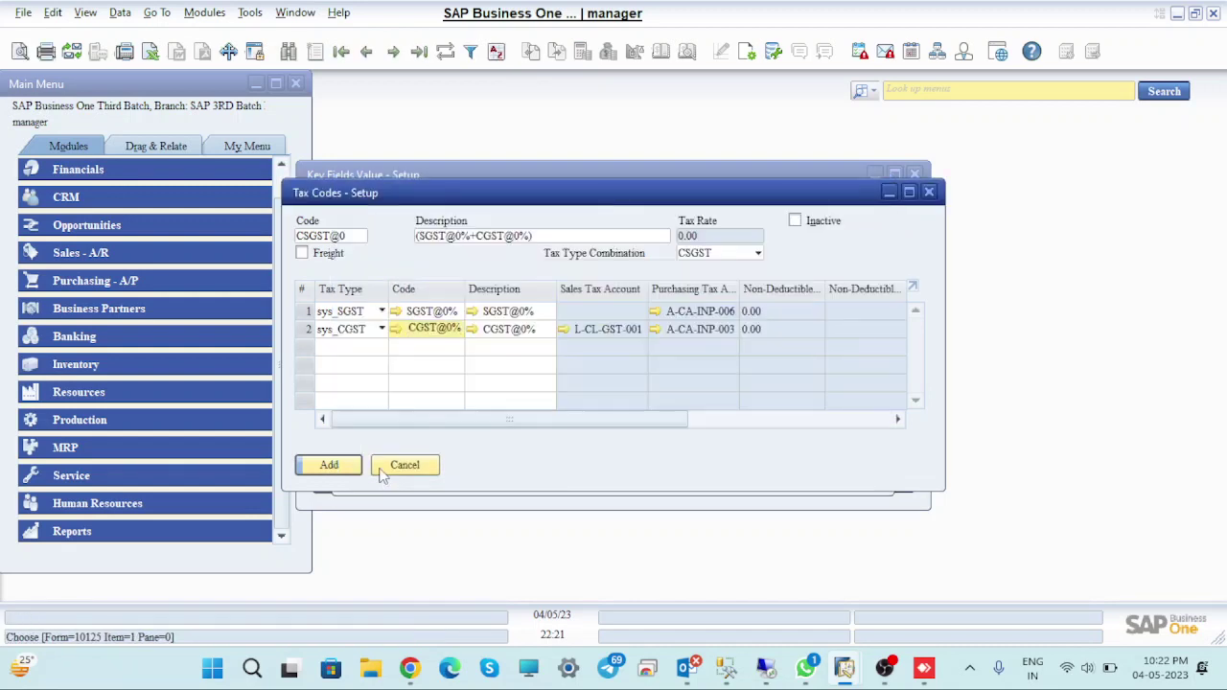
Add CSGST@0, apply it to the valid period, and maximize the Key Fields Value window
left_click(332, 465)
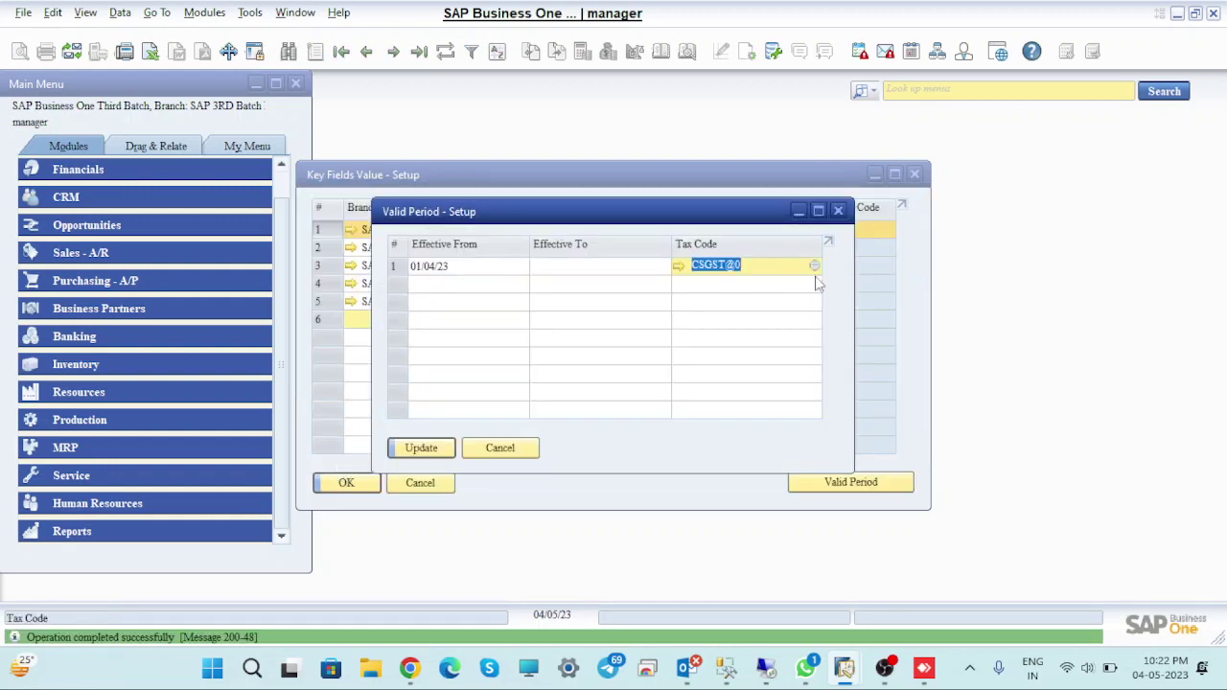
left_click(422, 447)
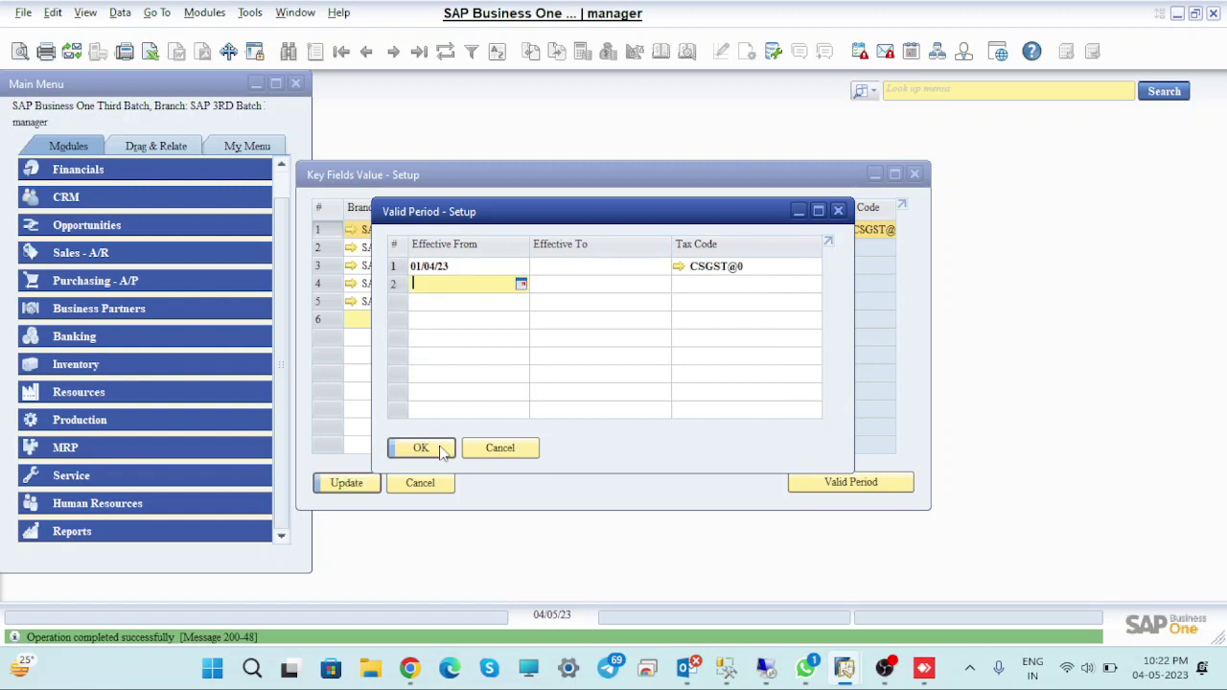
left_click(441, 451)
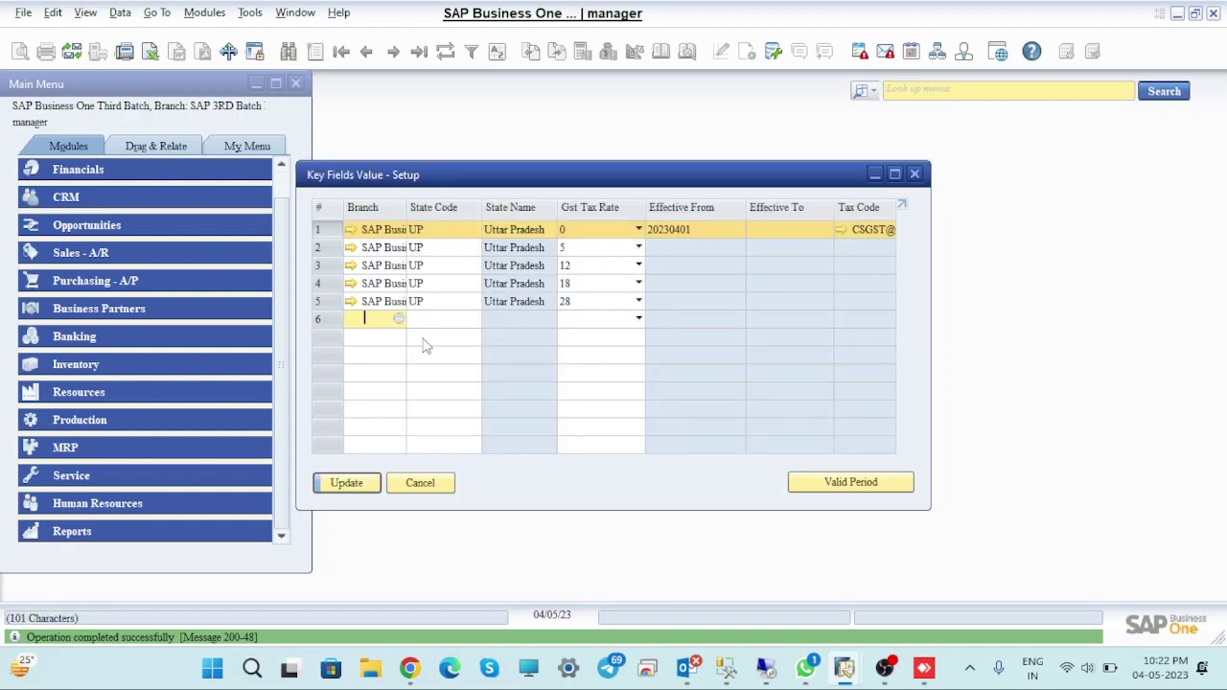
left_click(894, 175)
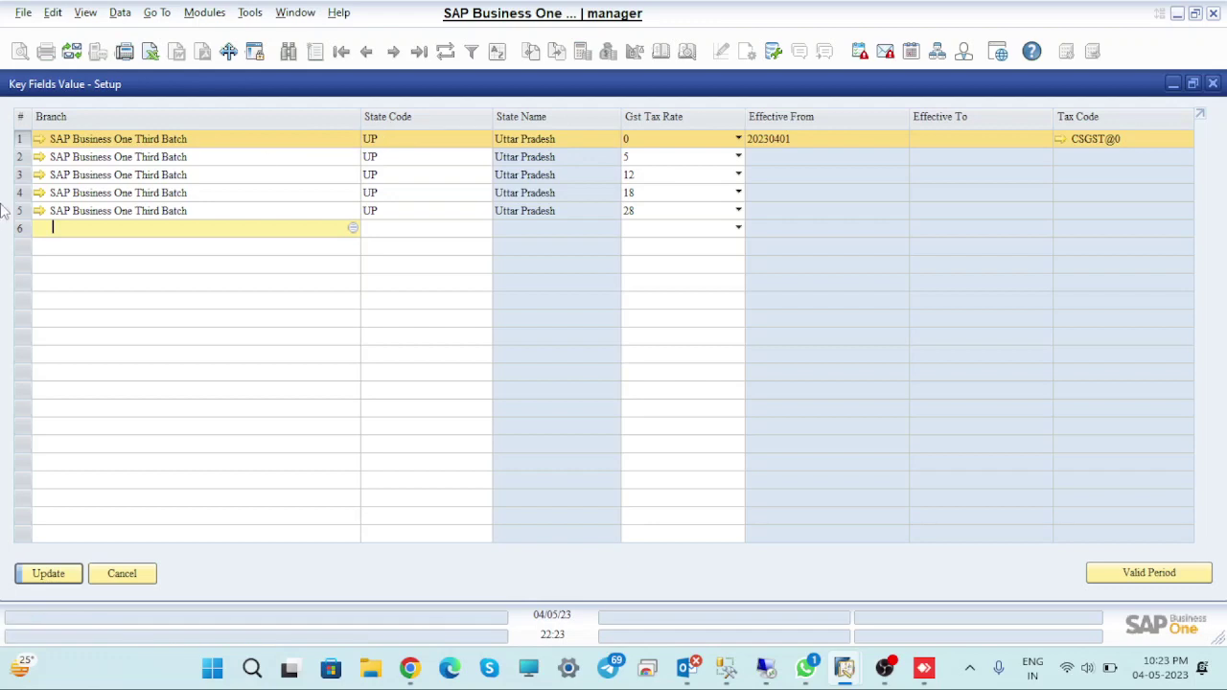
Give the 5% row a valid period from 01/04/23 with tax code CSGST@5, then update the grid
left_click(20, 160)
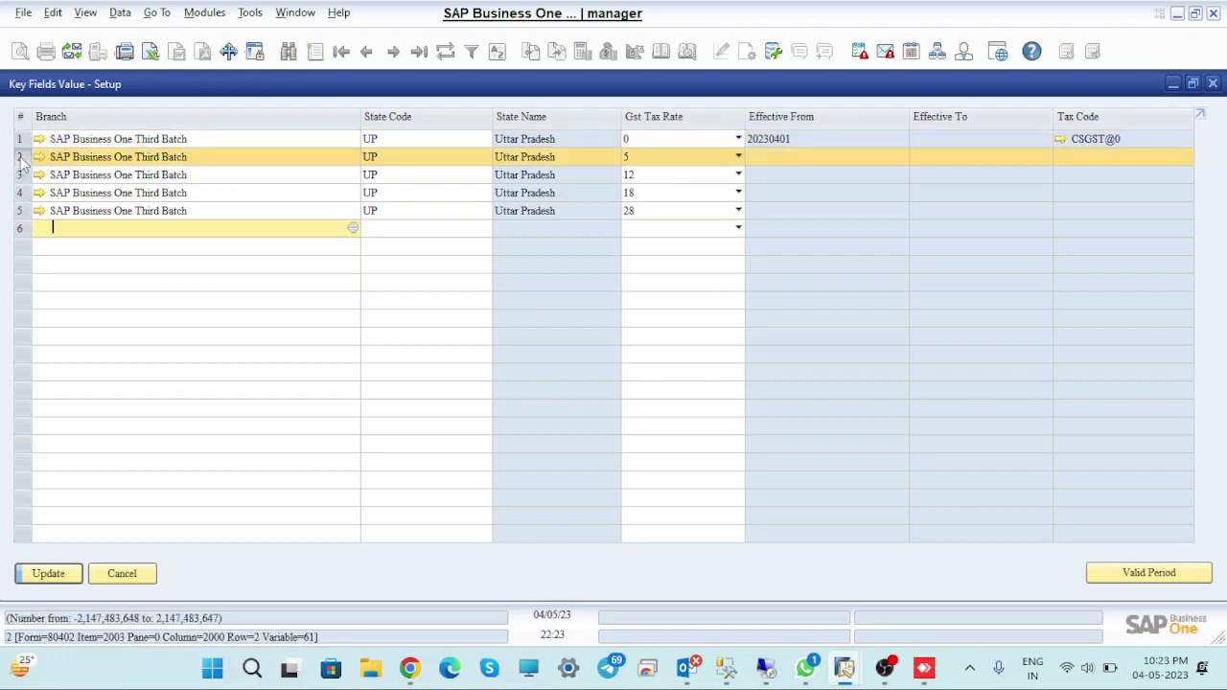
left_click(48, 573)
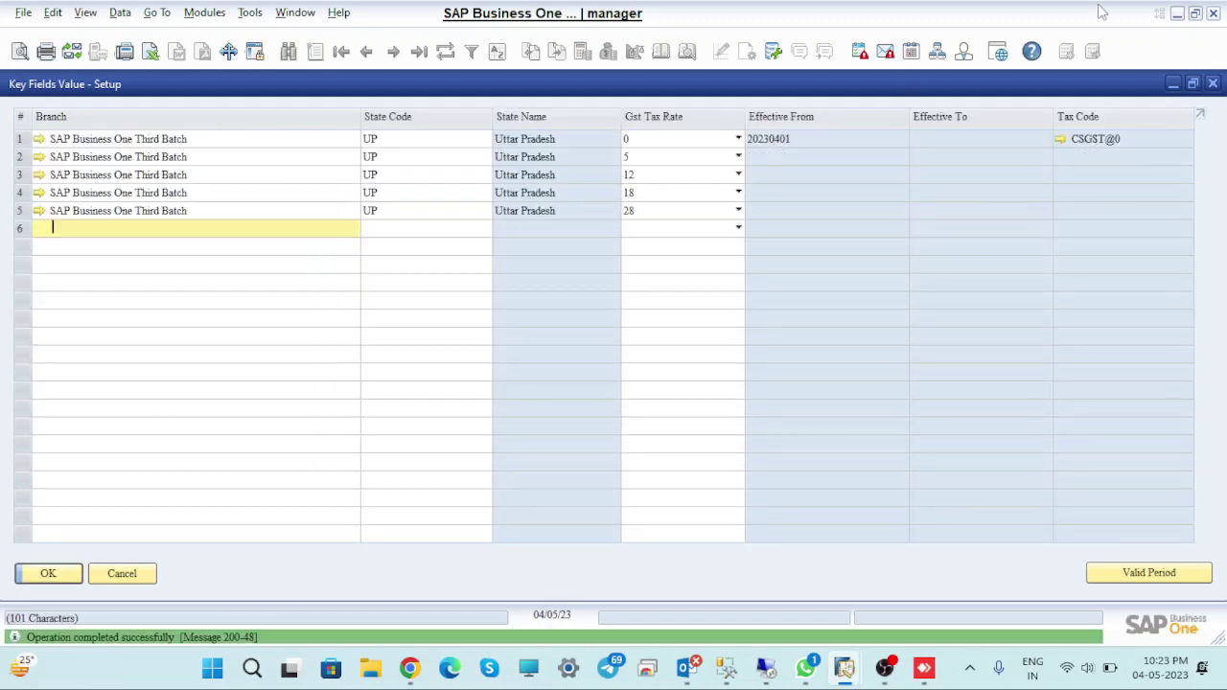
left_click(21, 158)
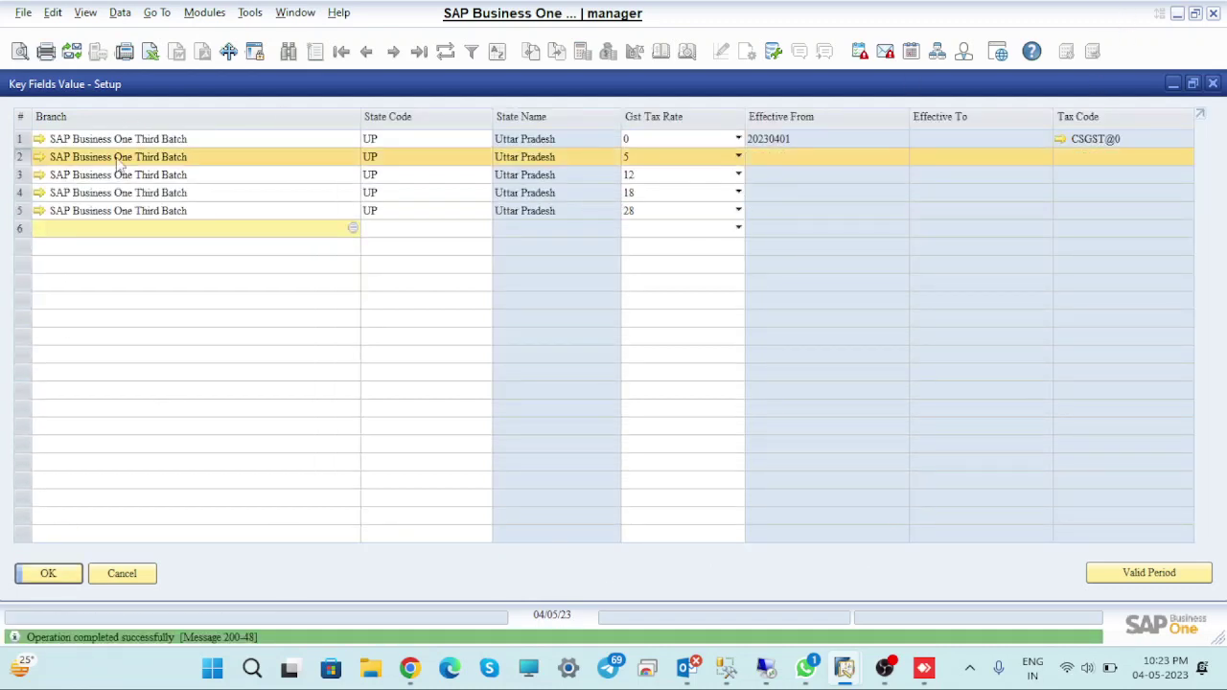
left_click(1154, 573)
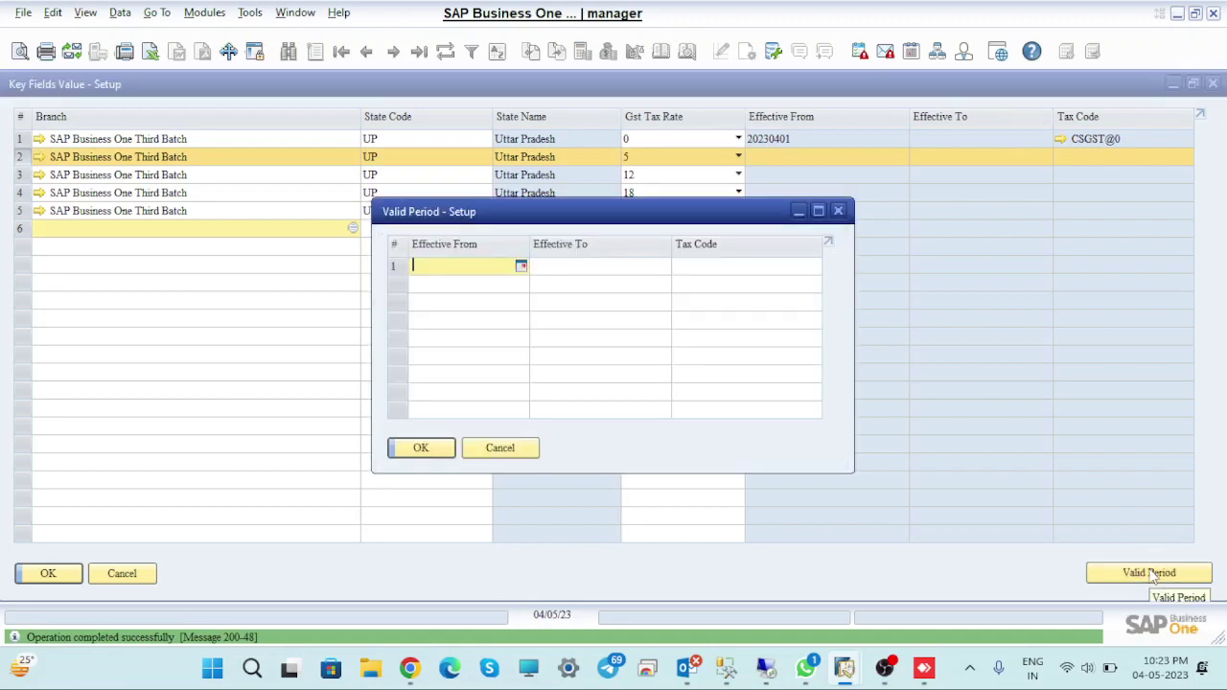
type("0104")
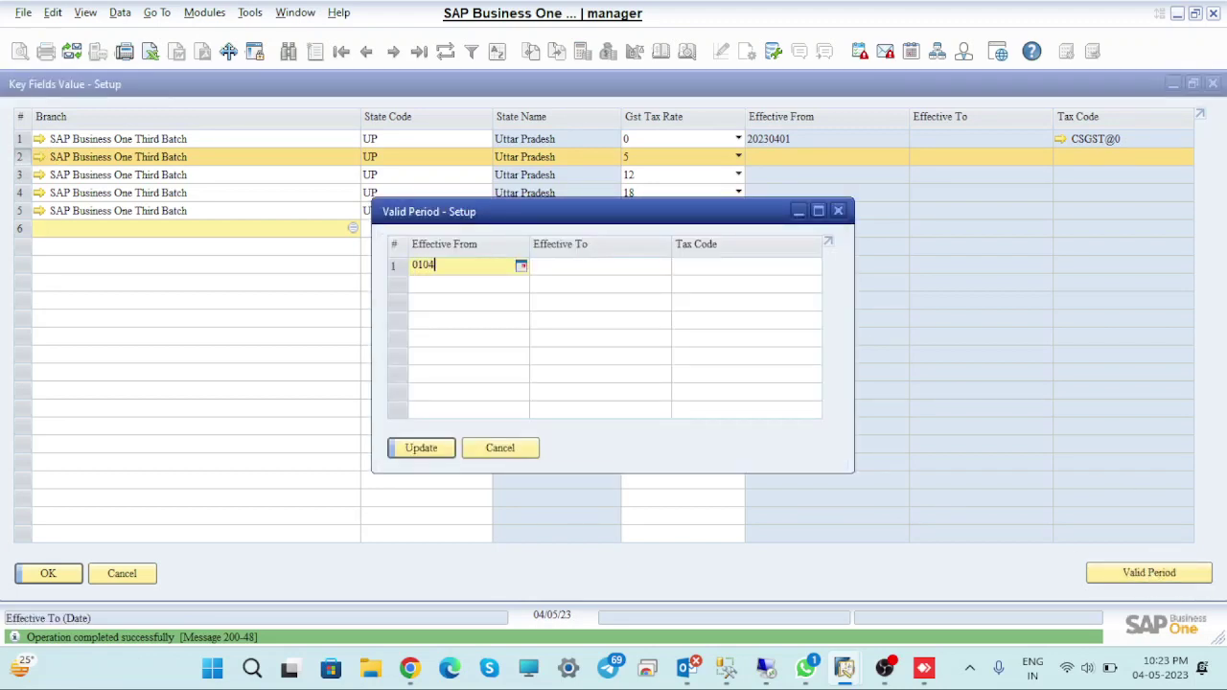
key("Tab")
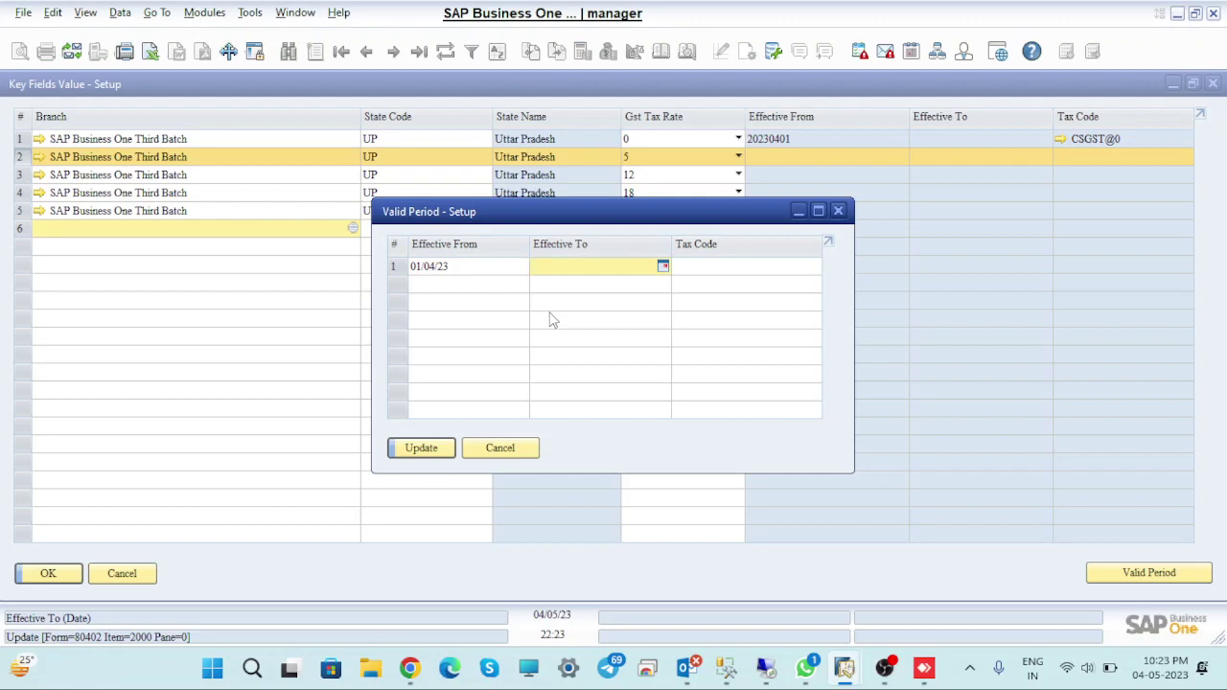
left_click(721, 269)
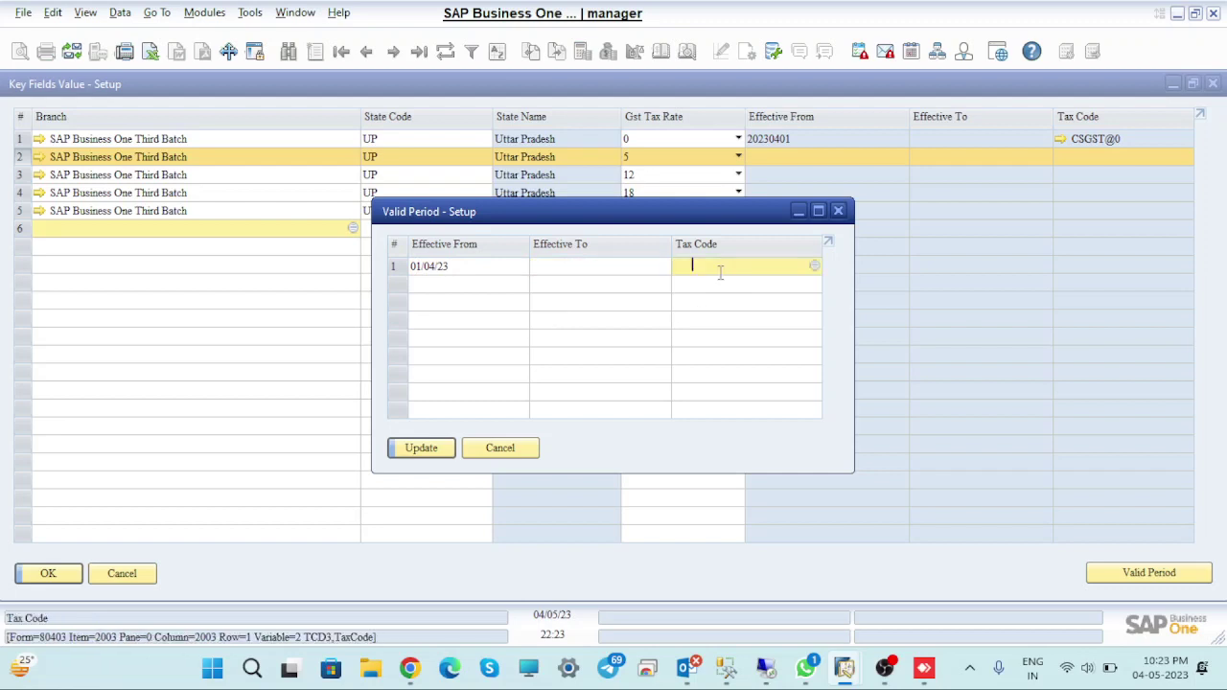
left_click(814, 267)
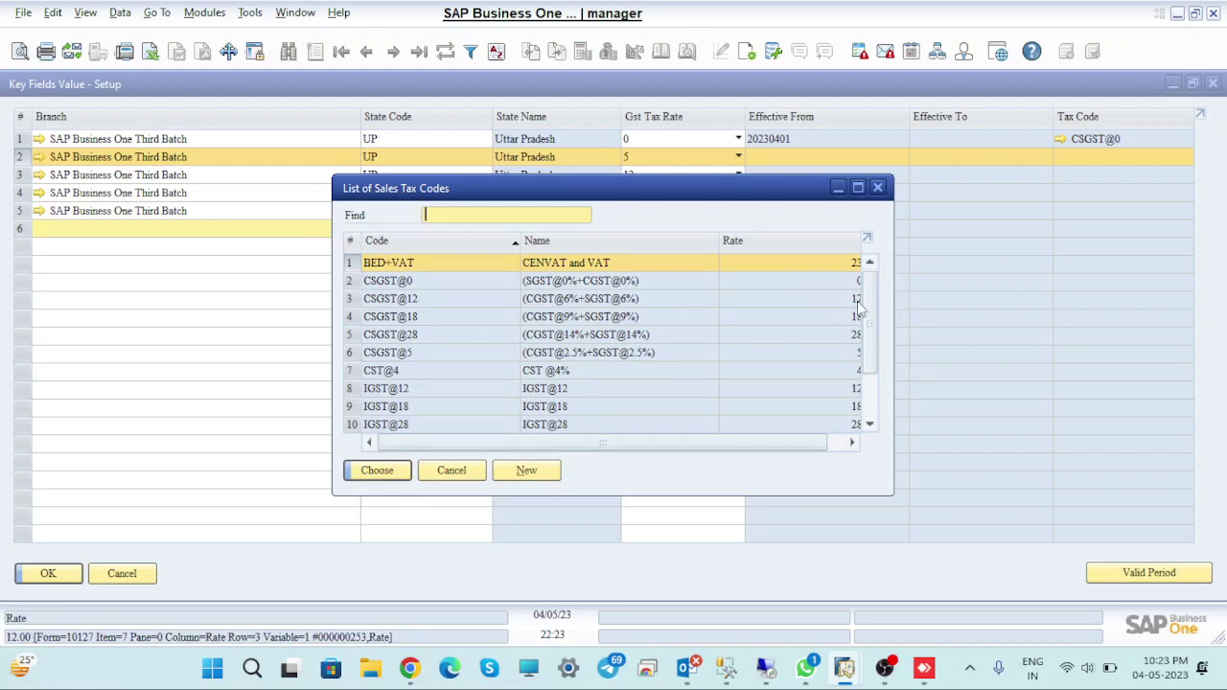
left_click(578, 352)
left_click(377, 471)
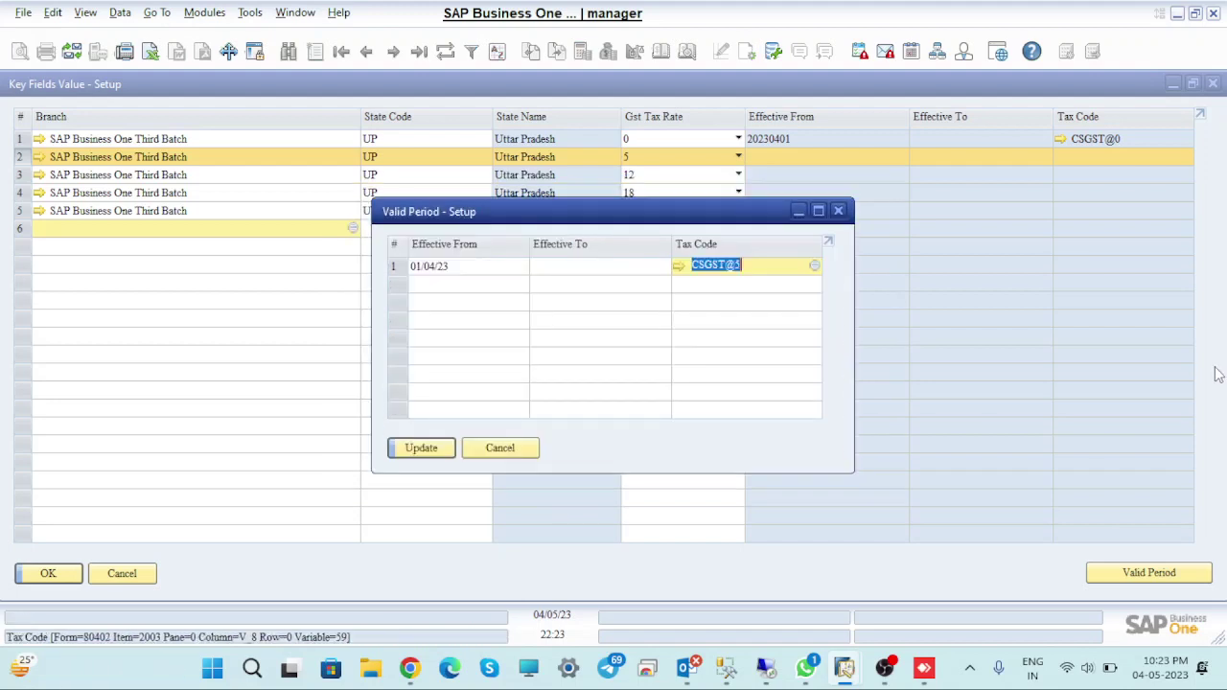
left_click(422, 449)
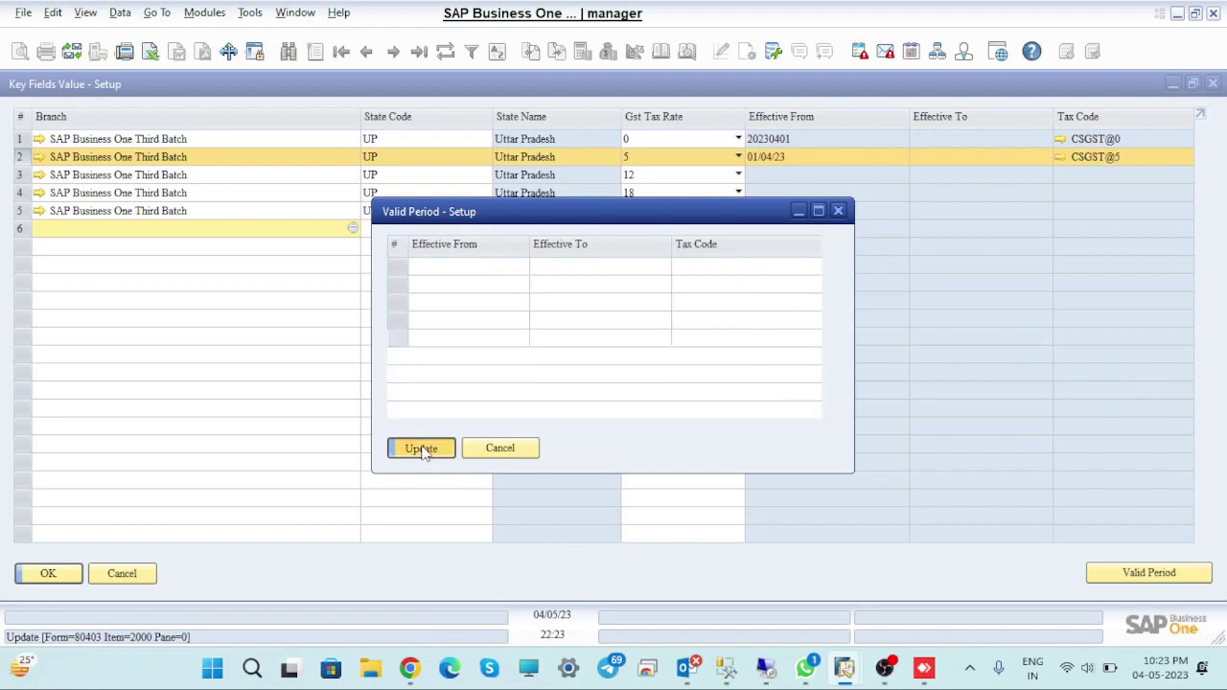
left_click(422, 449)
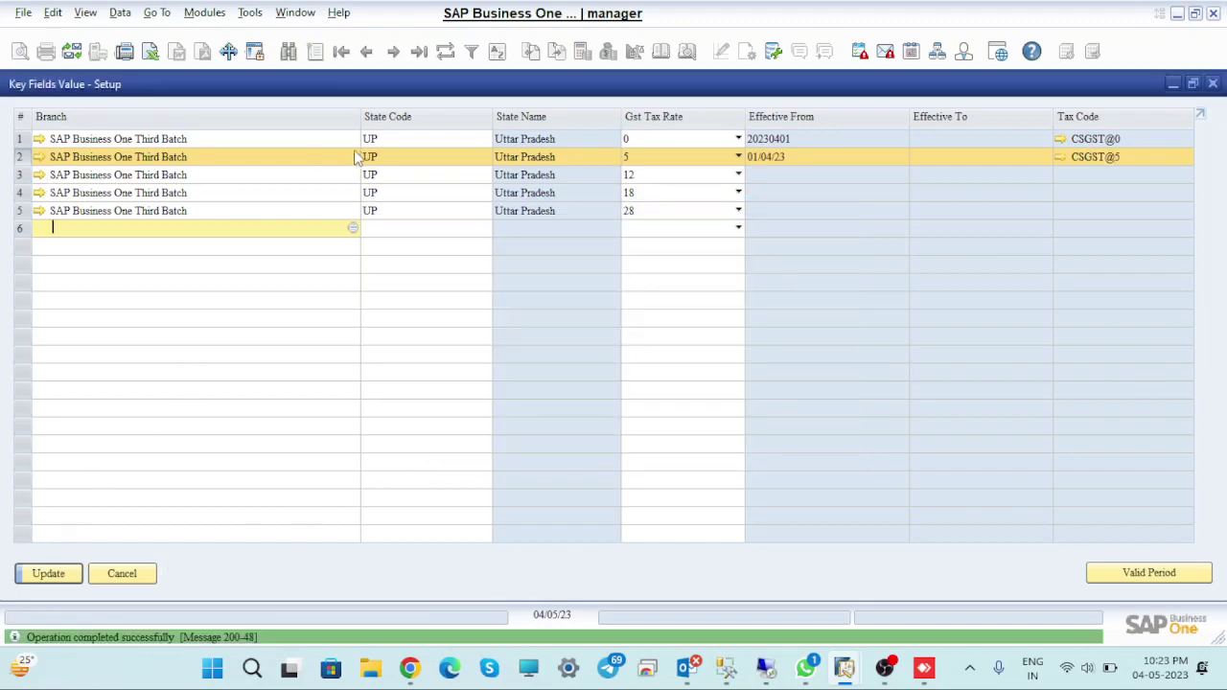
left_click(46, 575)
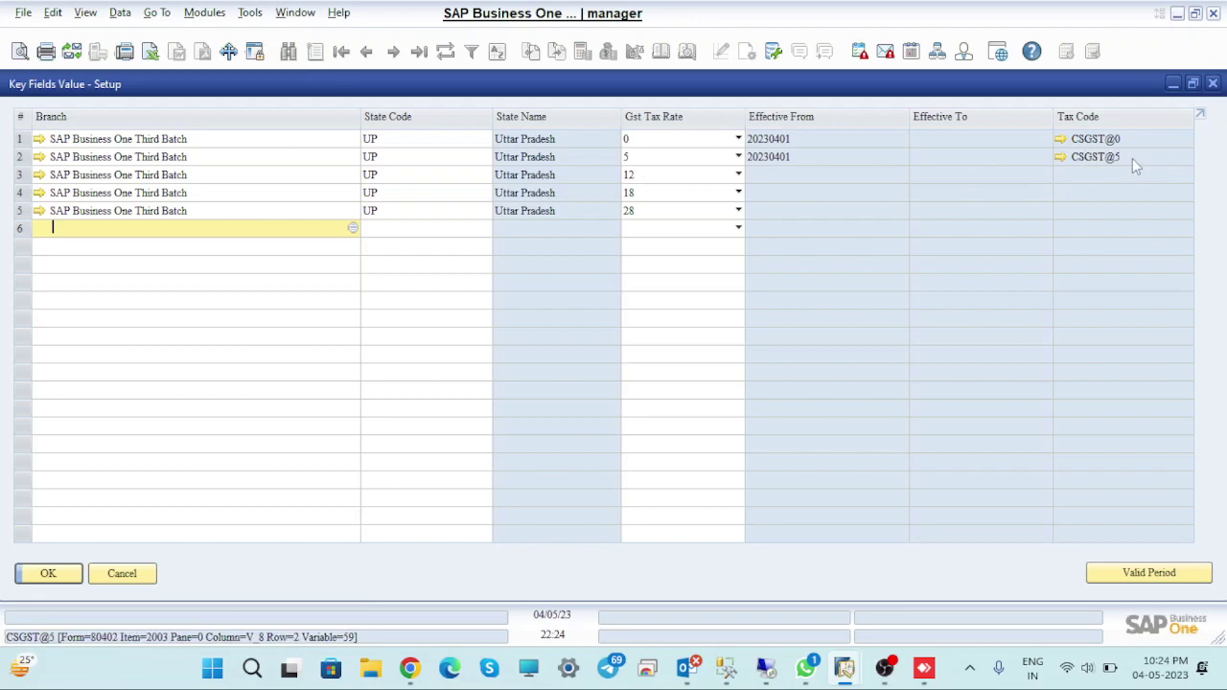
Give the 12% row a valid period from 01/04/23 with tax code CSGST@12, then update the grid
left_click(21, 194)
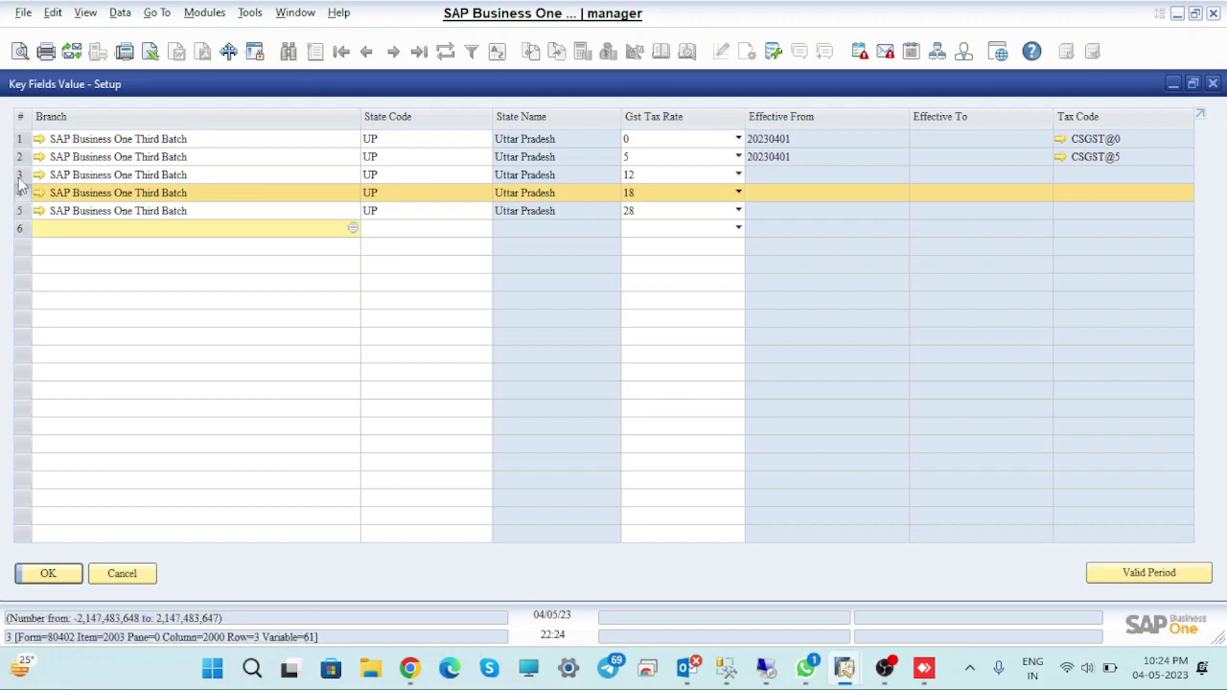
left_click(21, 178)
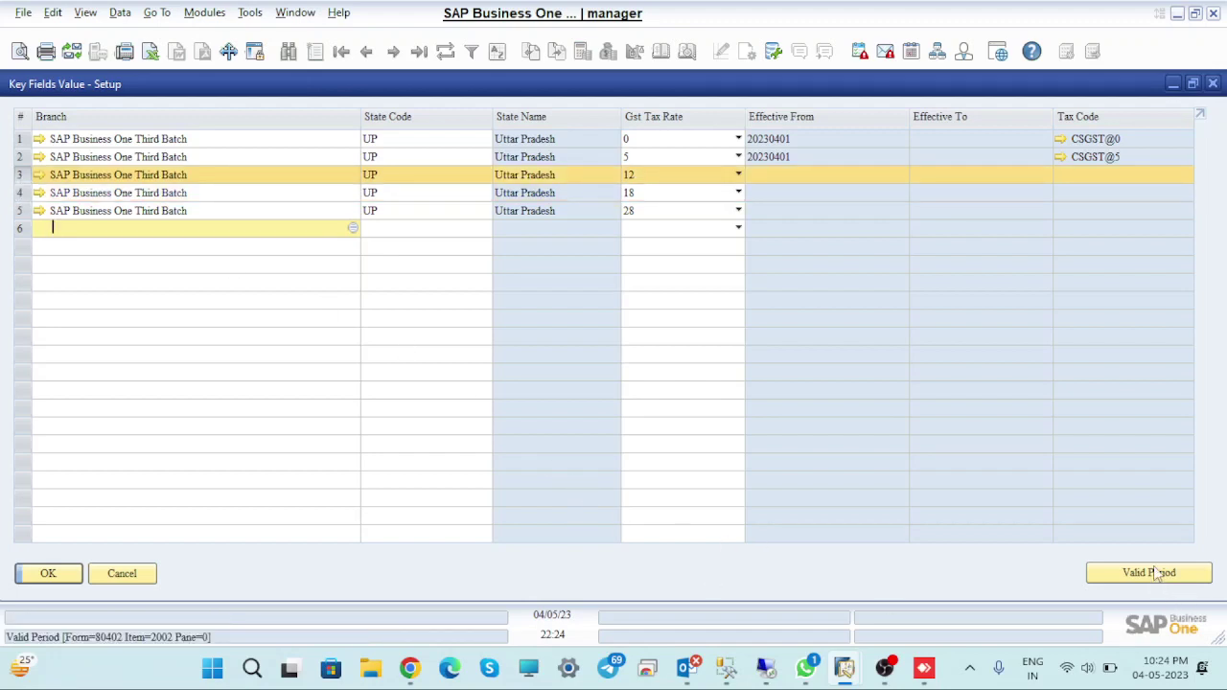
left_click(1150, 572)
type("0")
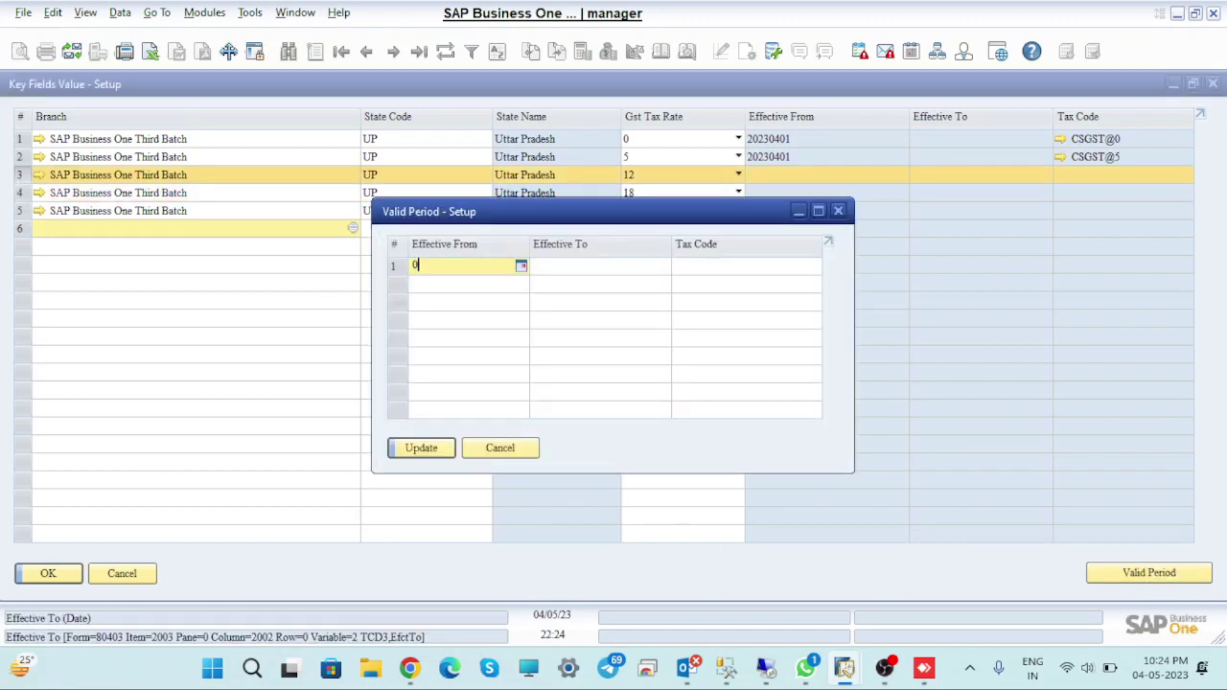
type("1/04")
key("Tab")
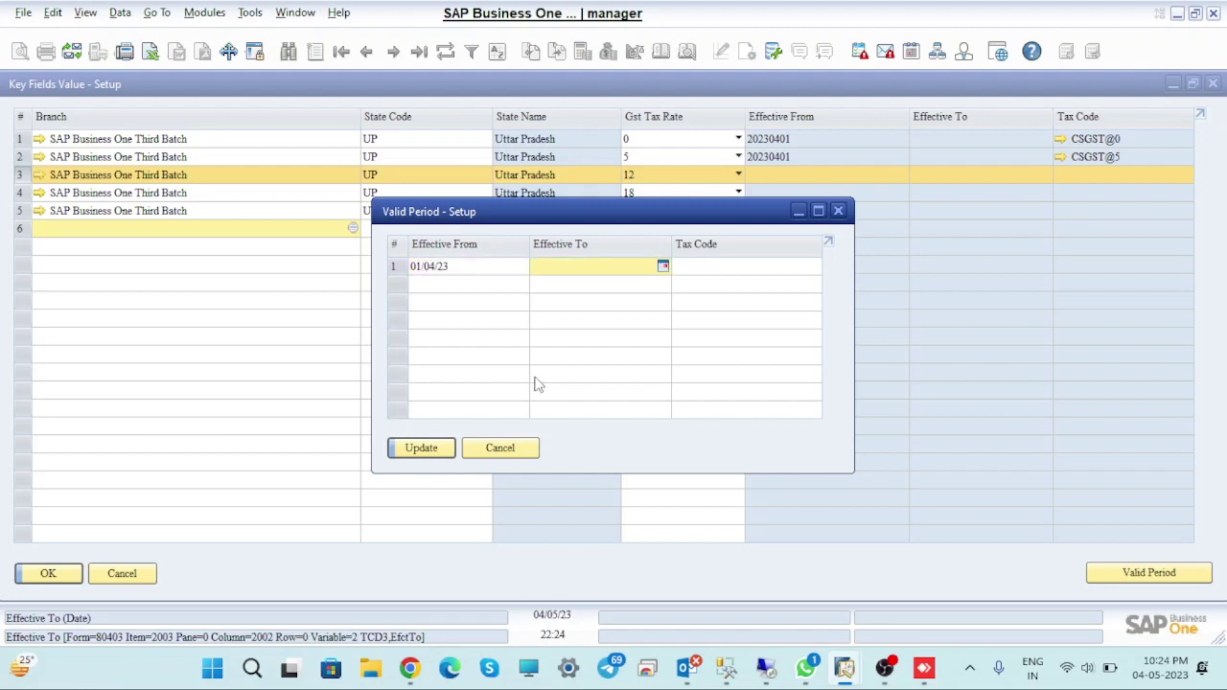
key("Tab")
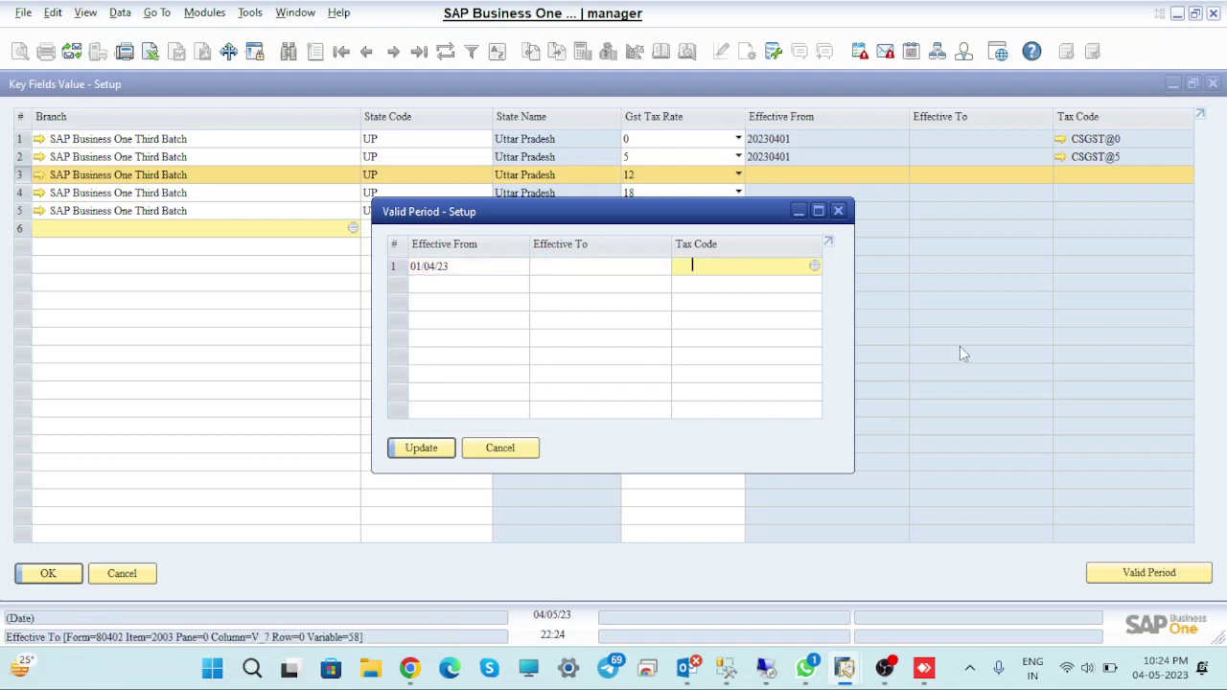
left_click(815, 266)
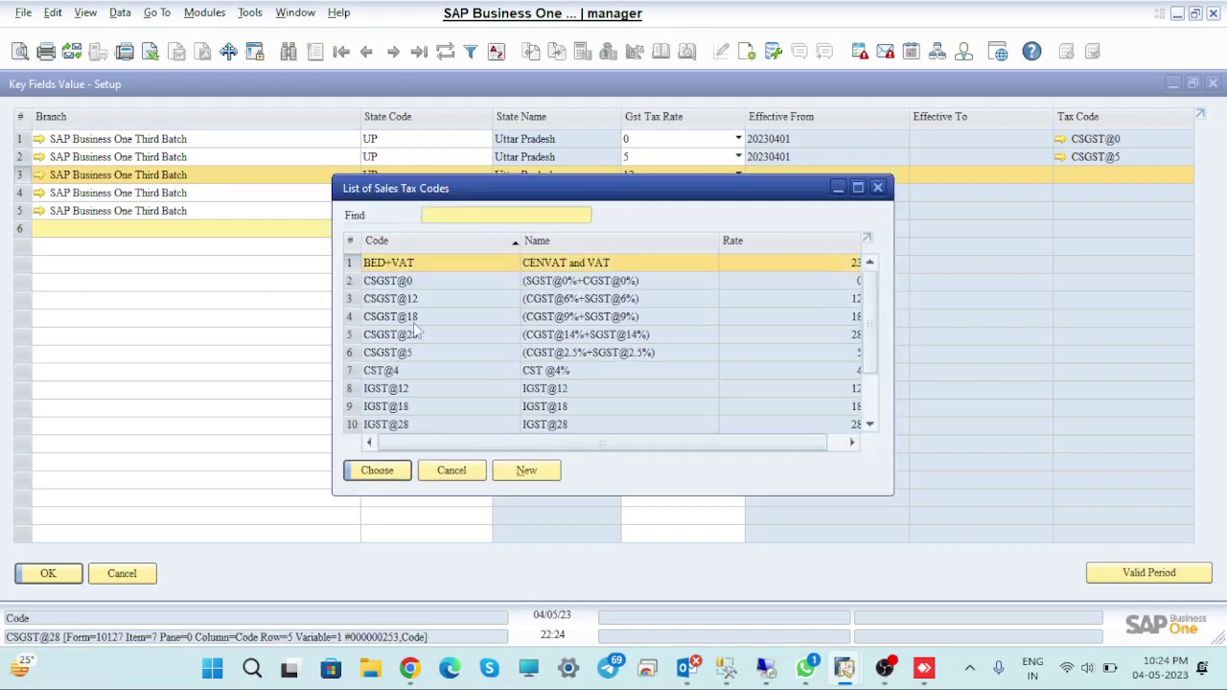
left_click(376, 299)
left_click(380, 477)
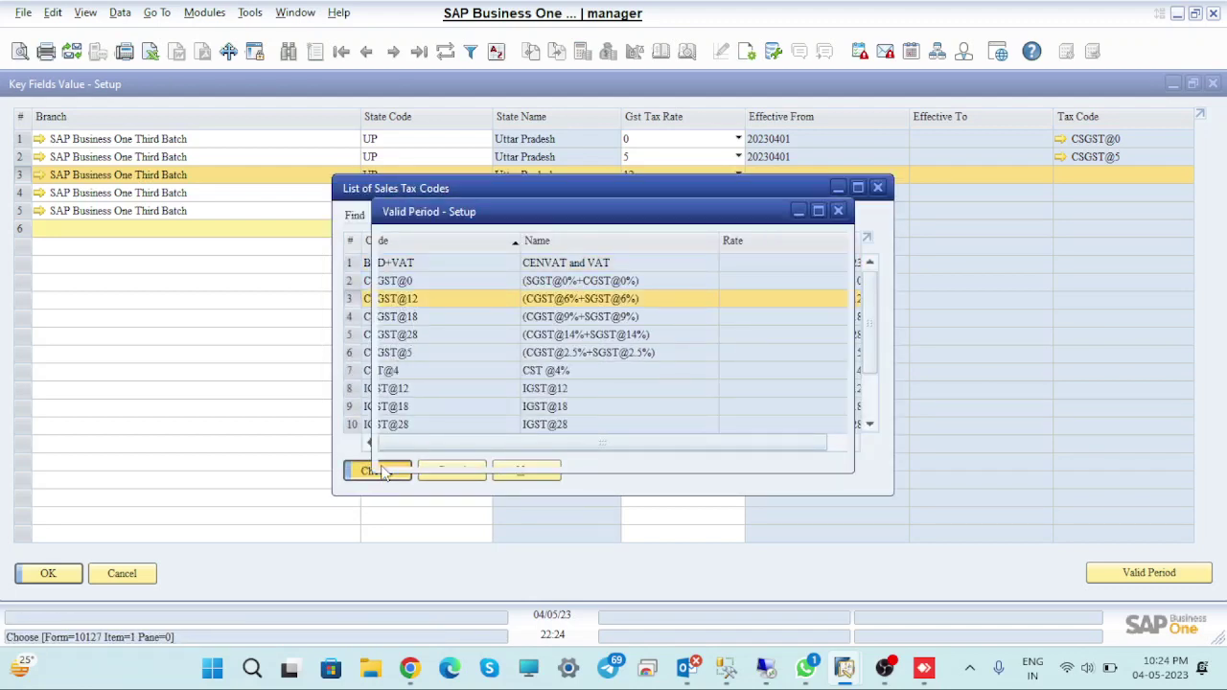
left_click(419, 447)
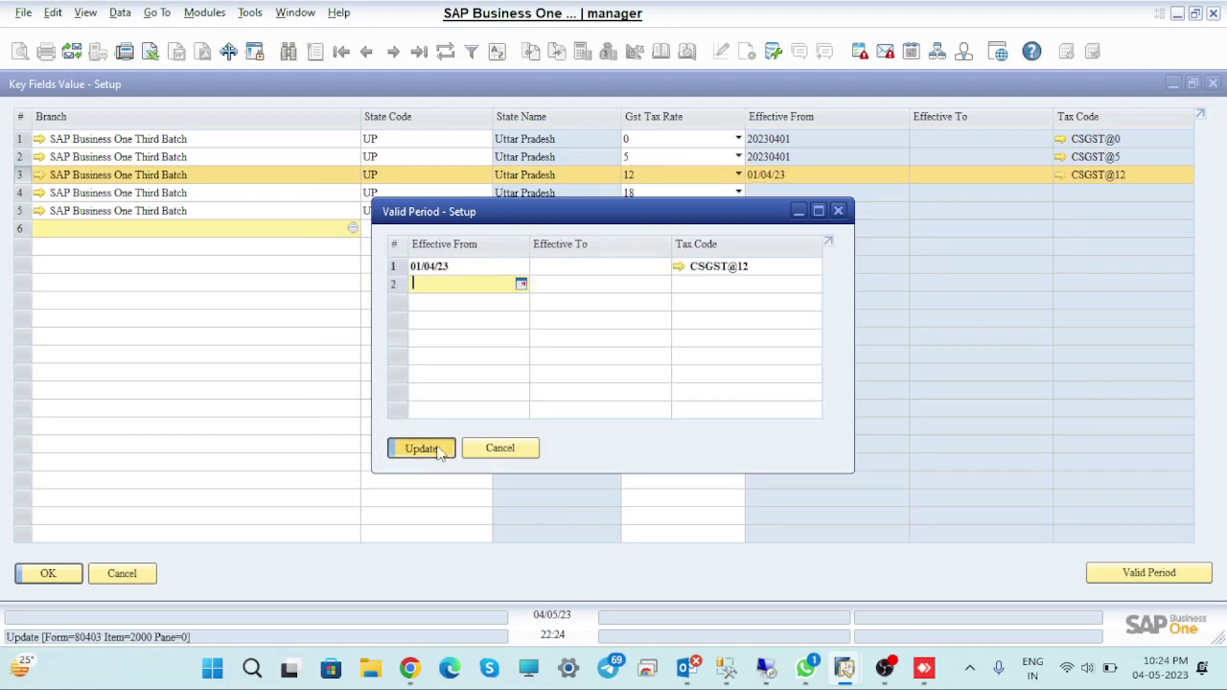
left_click(440, 451)
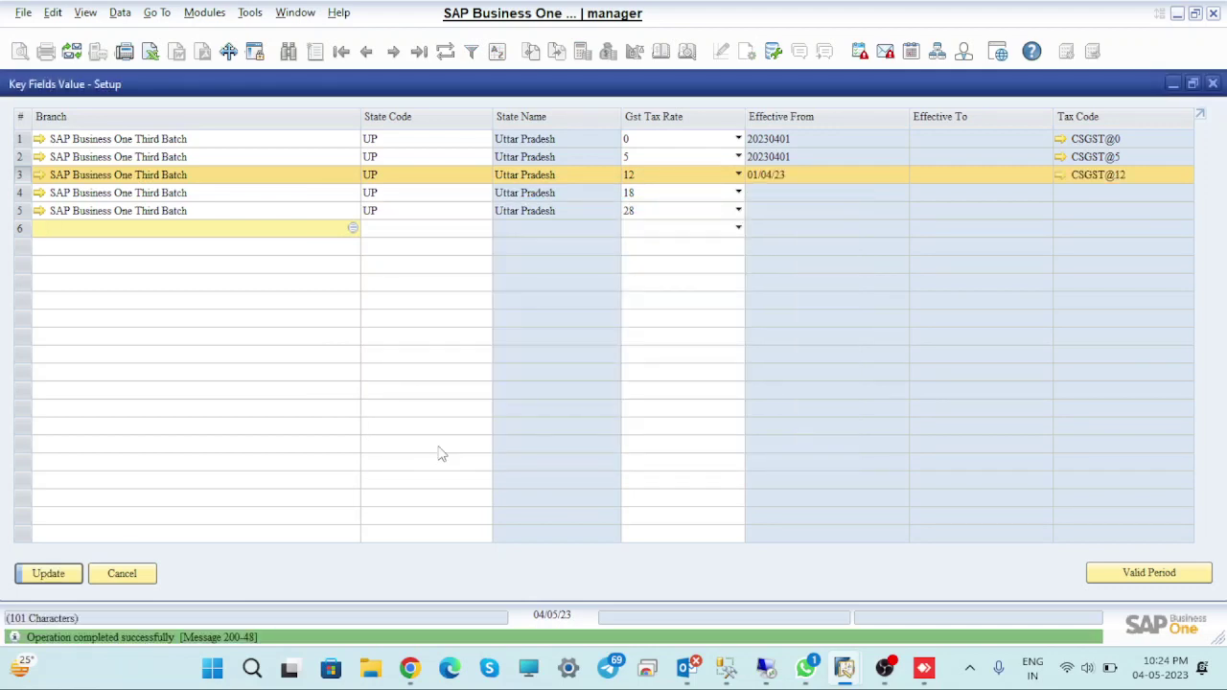
left_click(60, 578)
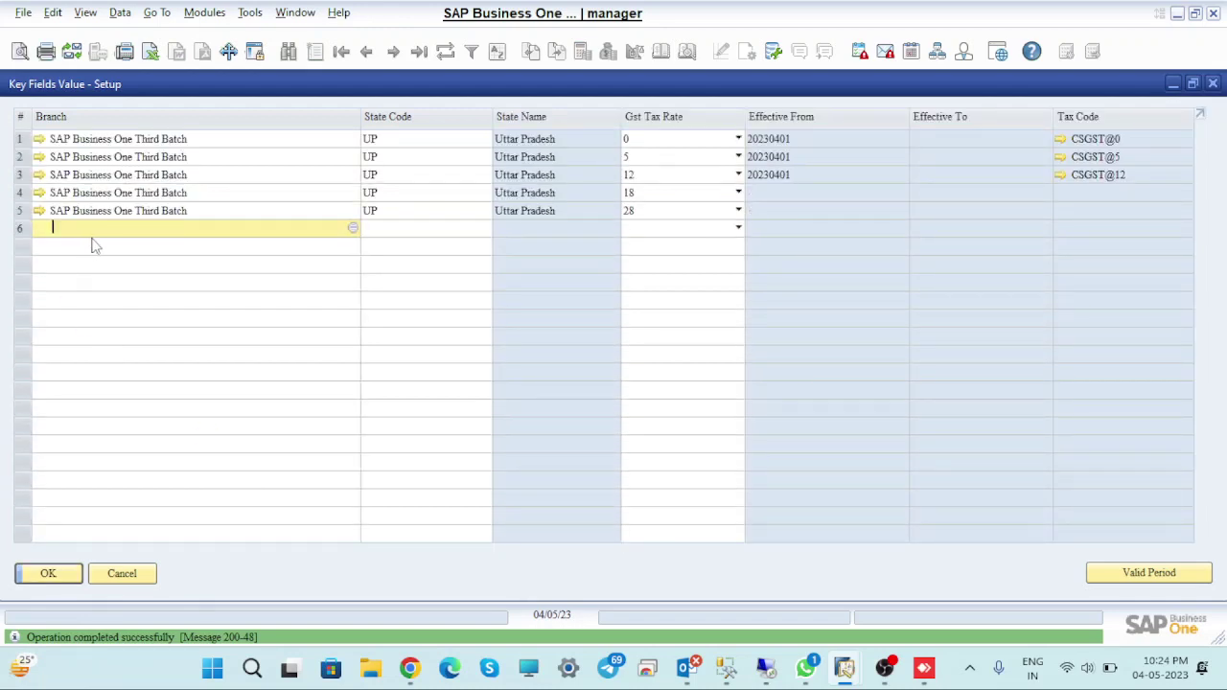
Give the 18% row a valid period from 01/04/23 with tax code CSGST@18, then update the grid
left_click(16, 195)
left_click(1158, 575)
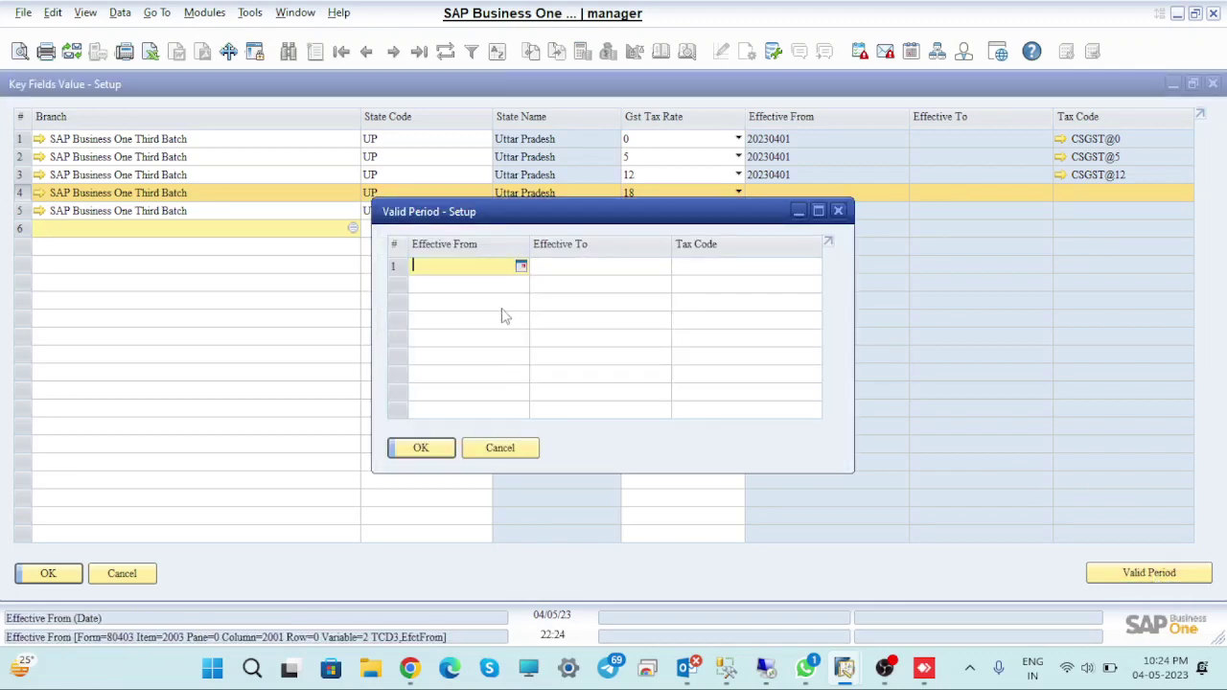
type("0104")
key("Tab")
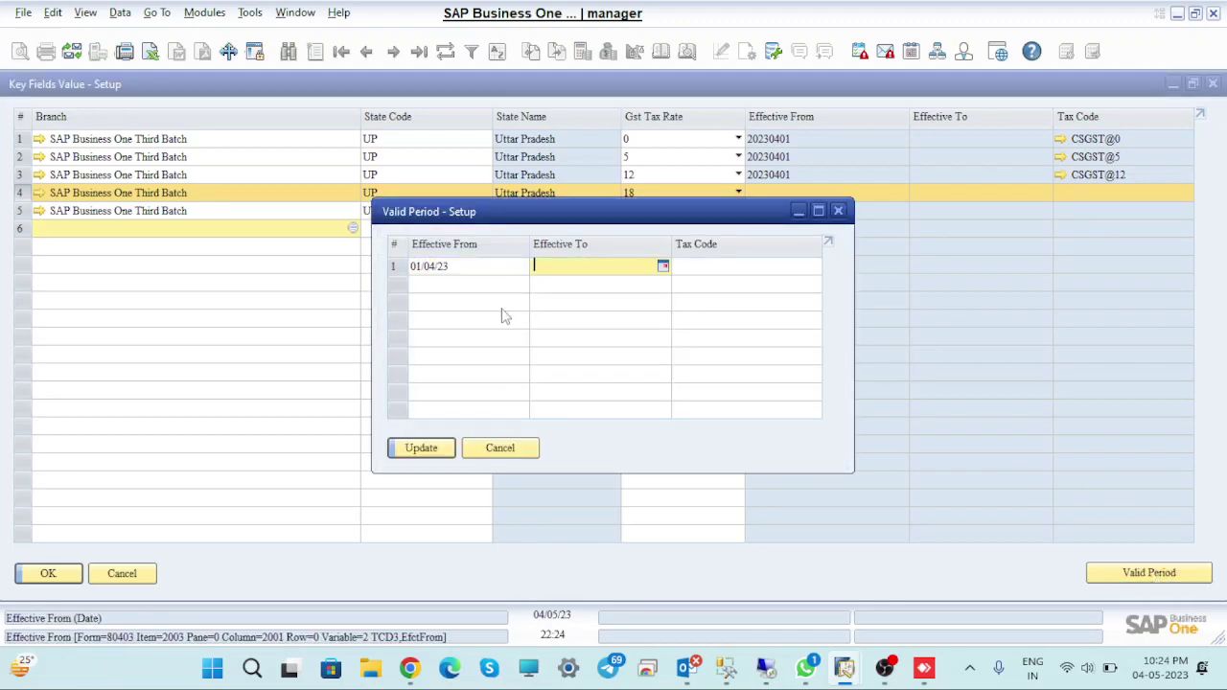
key("Tab")
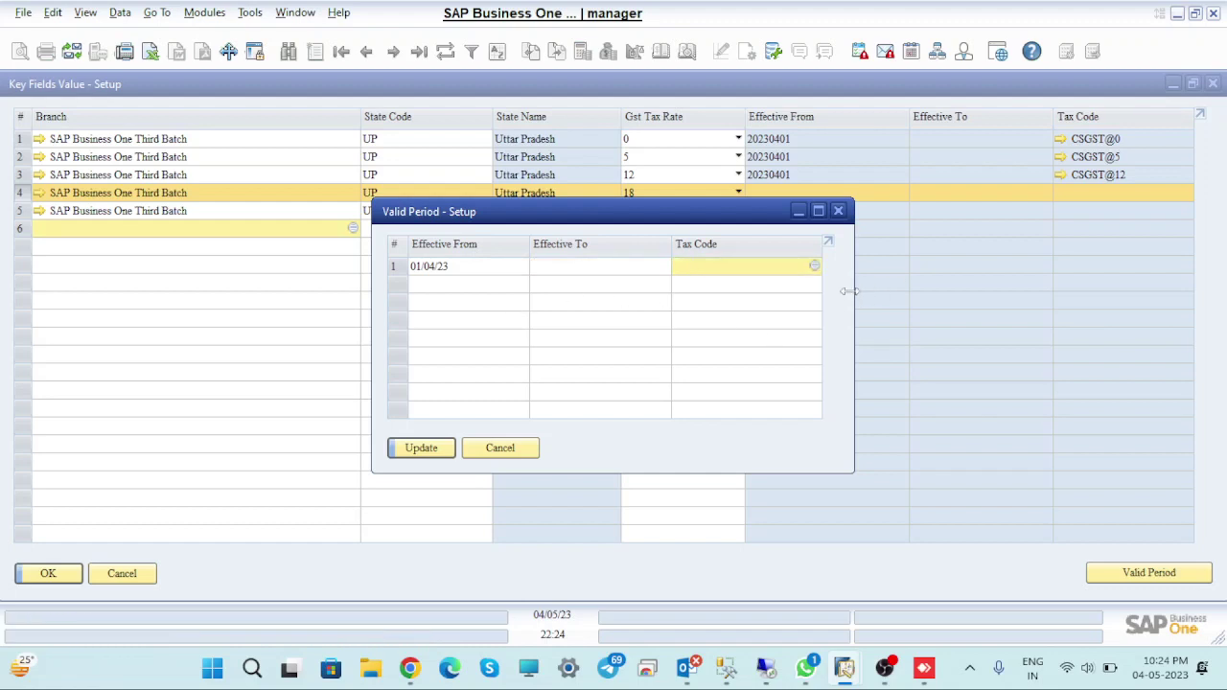
left_click(814, 266)
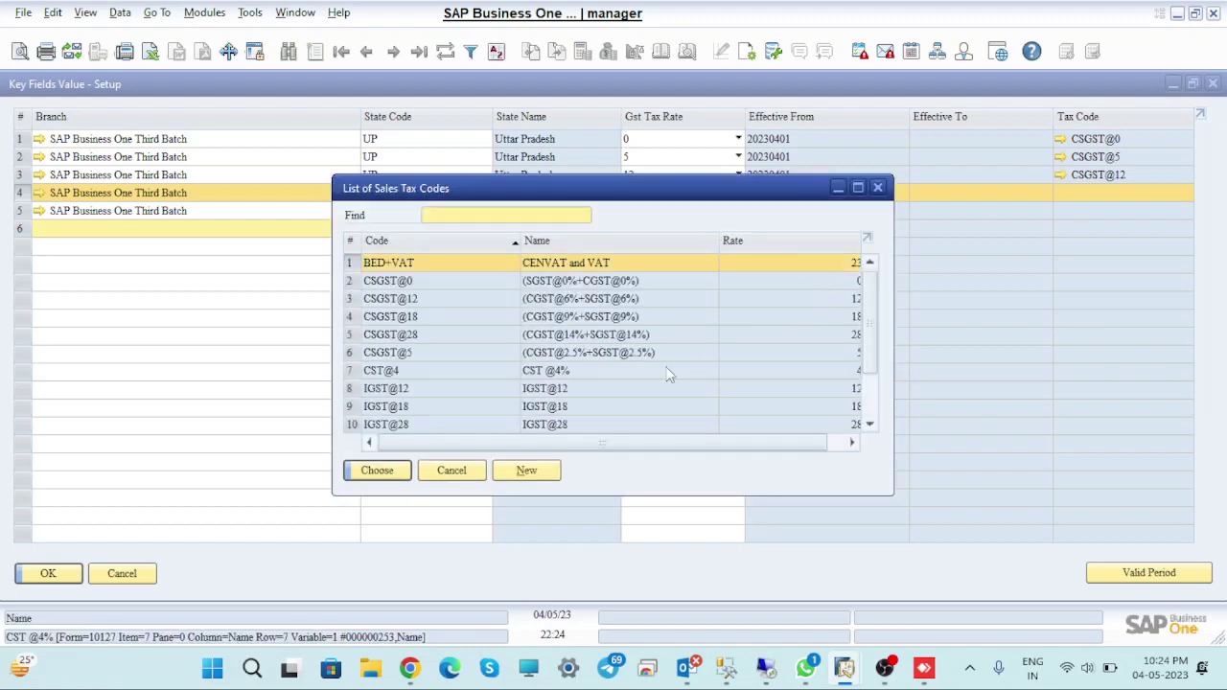
left_click(351, 322)
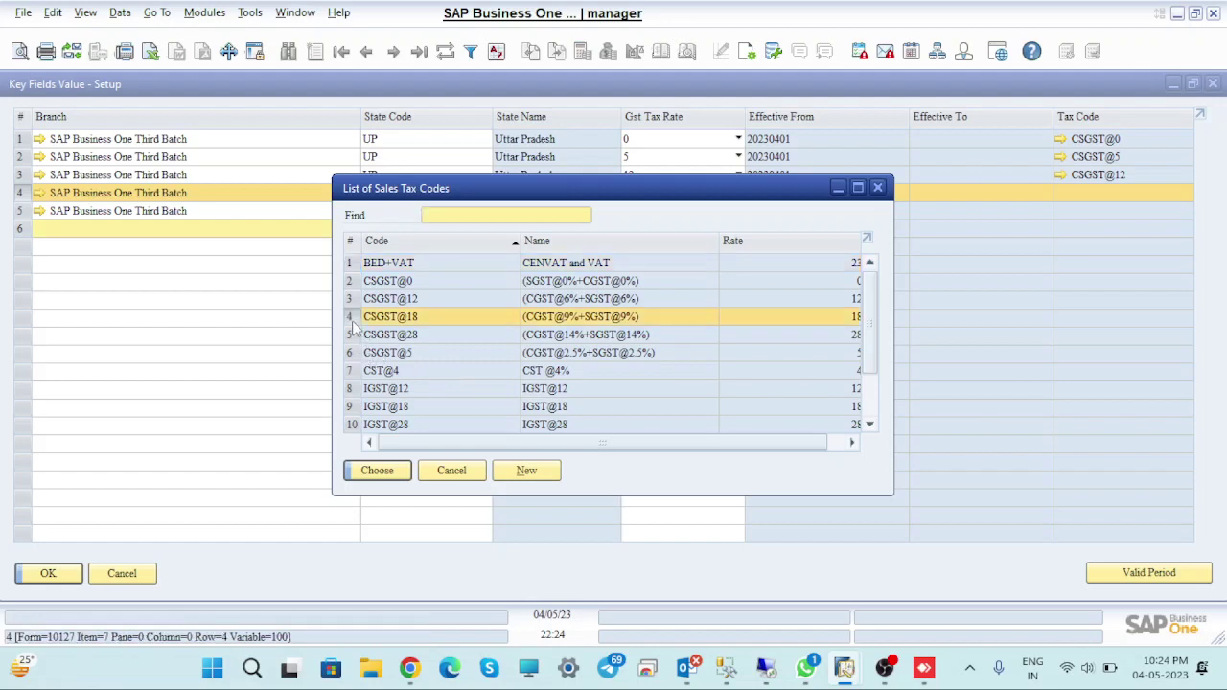
left_click(399, 461)
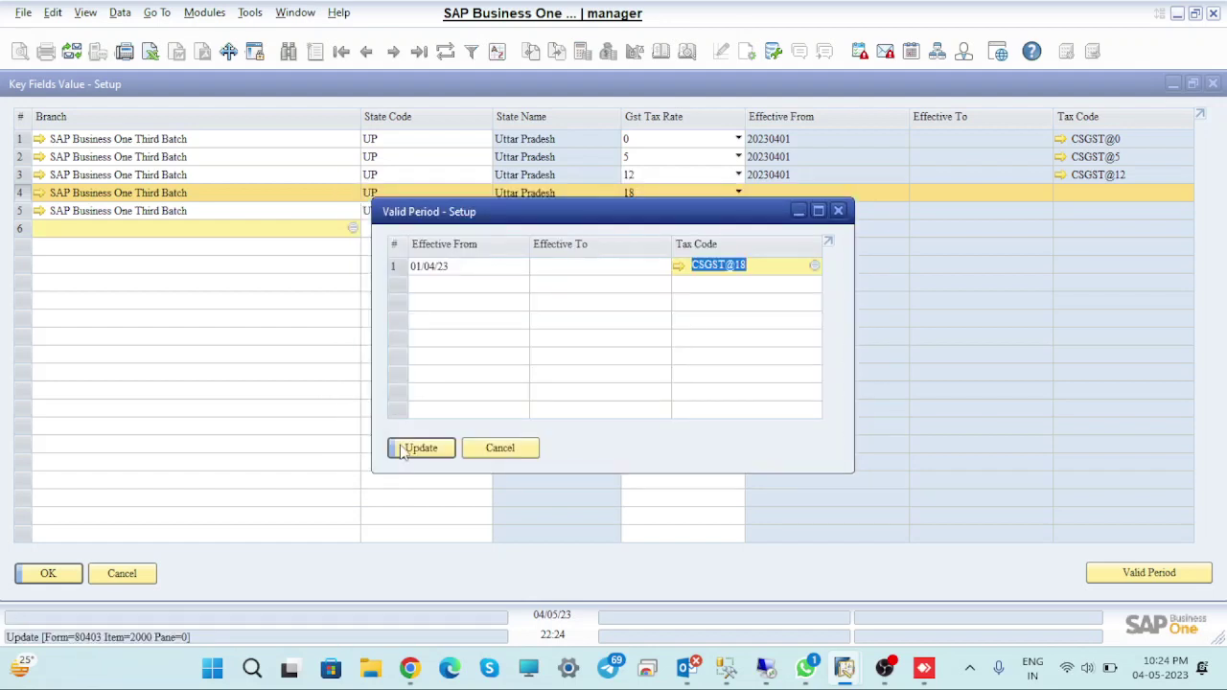
left_click(403, 451)
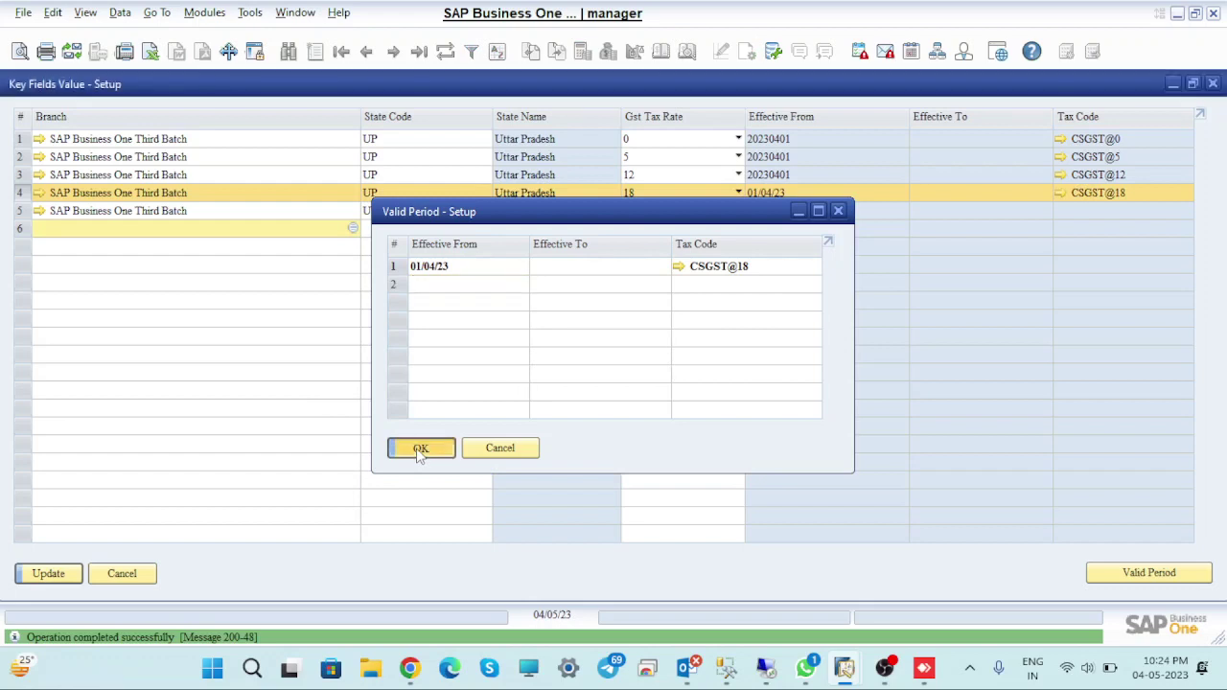
left_click(420, 450)
left_click(63, 574)
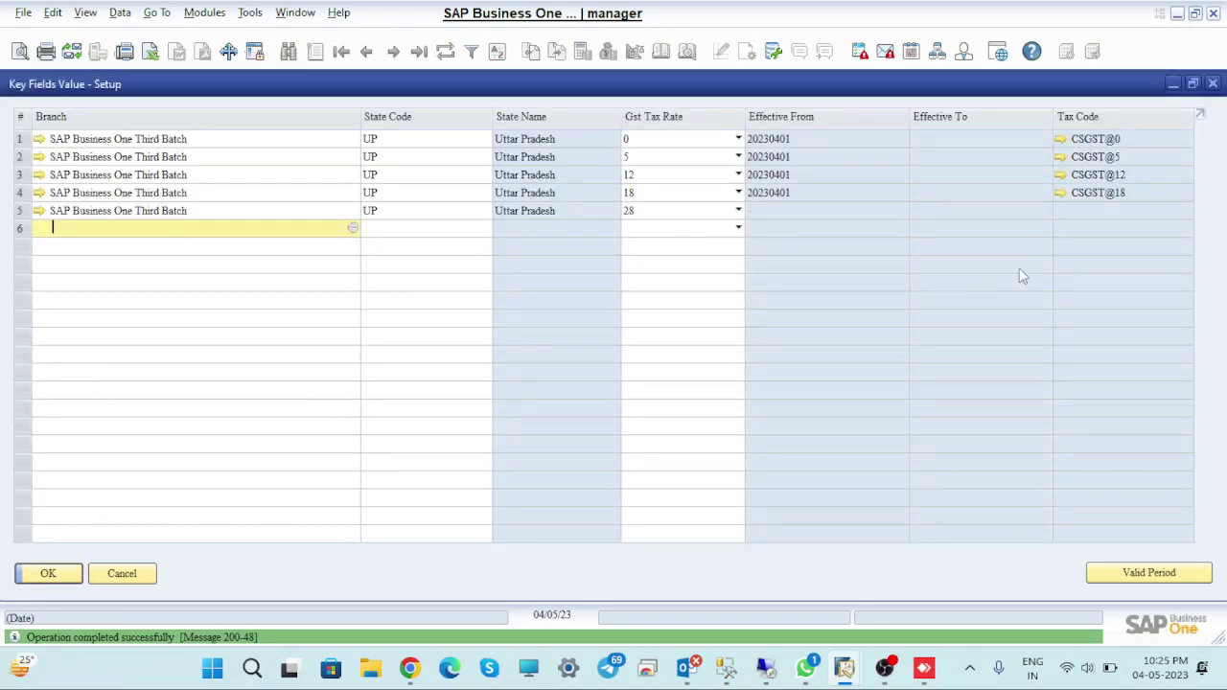
Give the 28% row tax code CSGST@28 from 01/04/23, update the grid, and close it
left_click(21, 211)
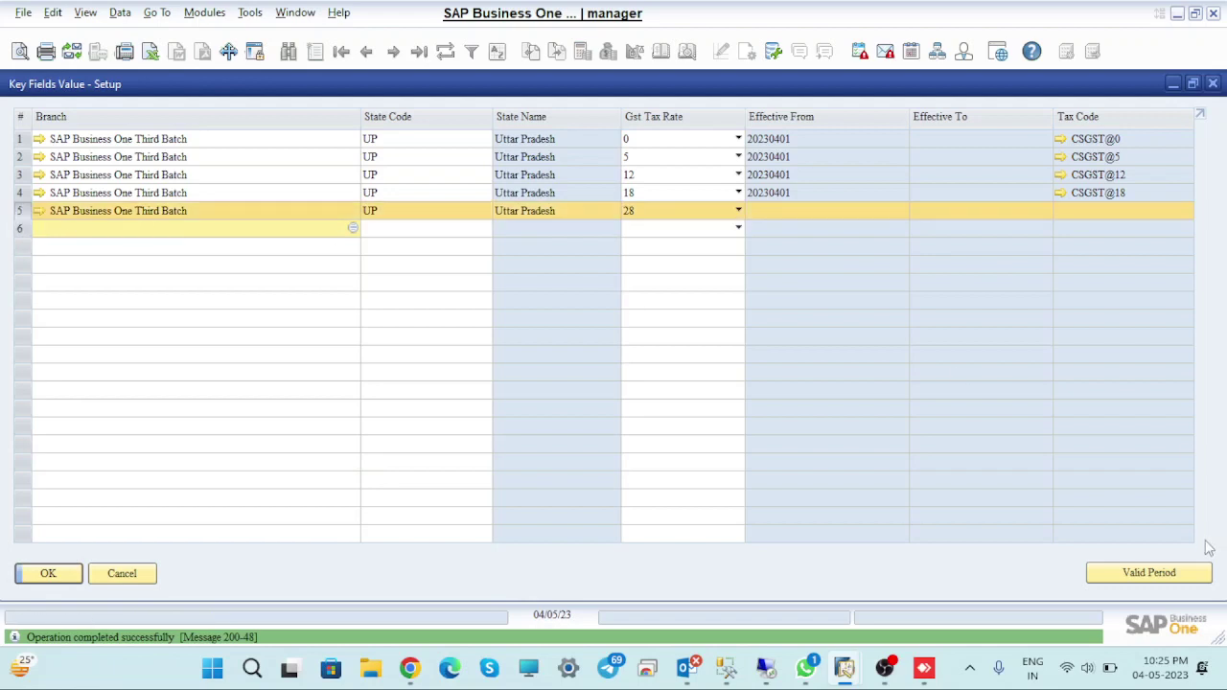
left_click(1159, 575)
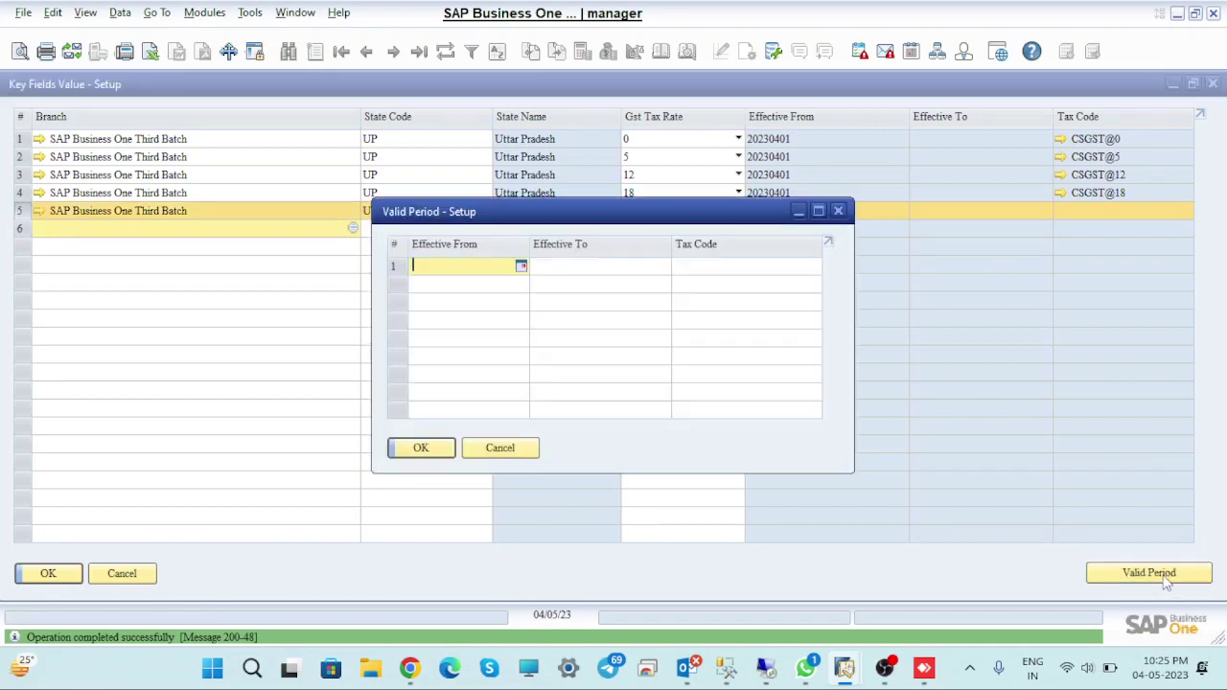
type("0104")
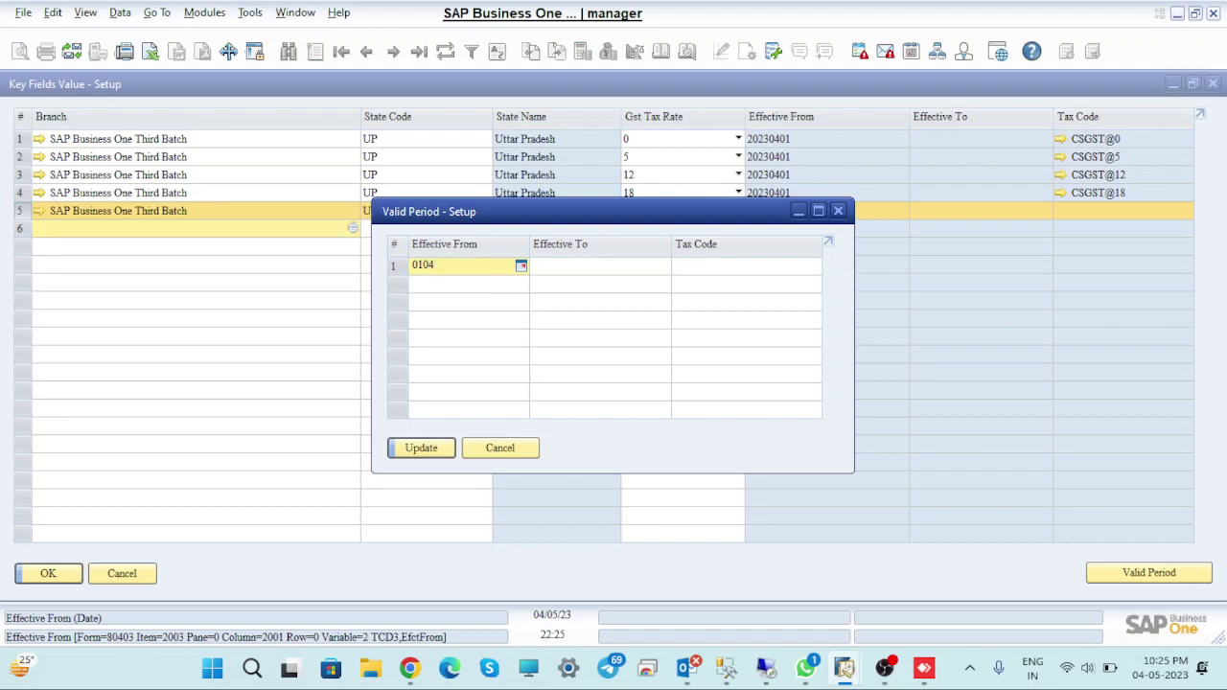
key("Tab")
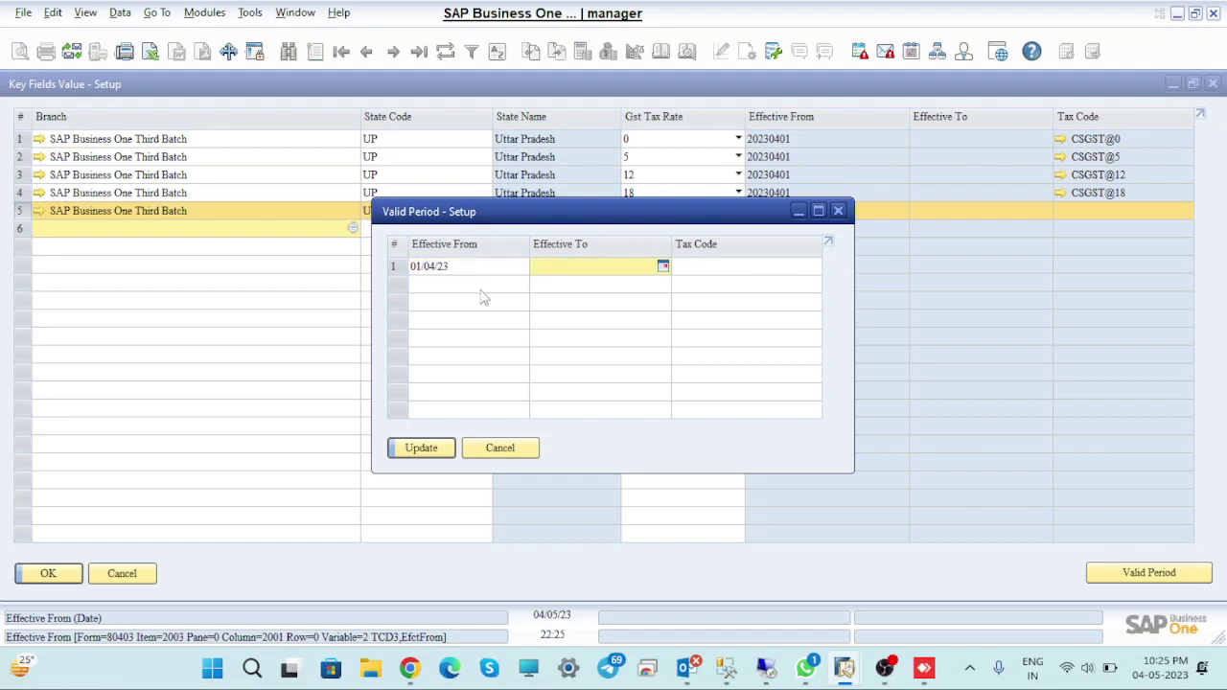
key("Tab")
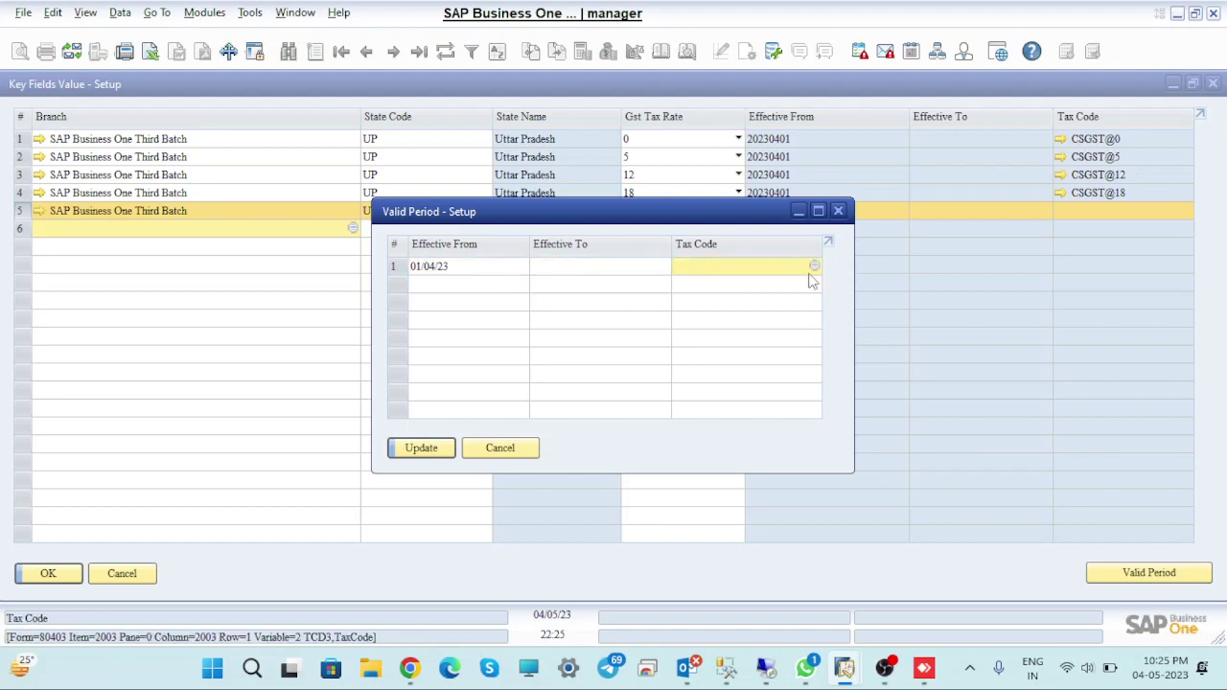
left_click(815, 267)
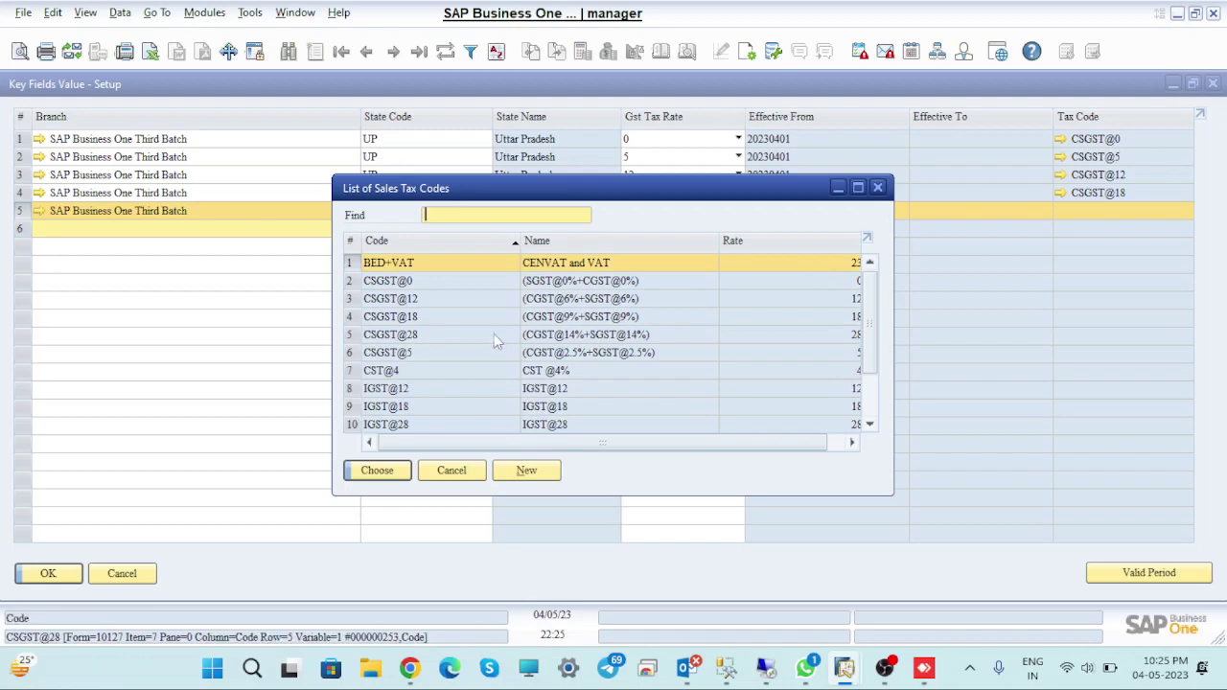
left_click(376, 335)
left_click(377, 472)
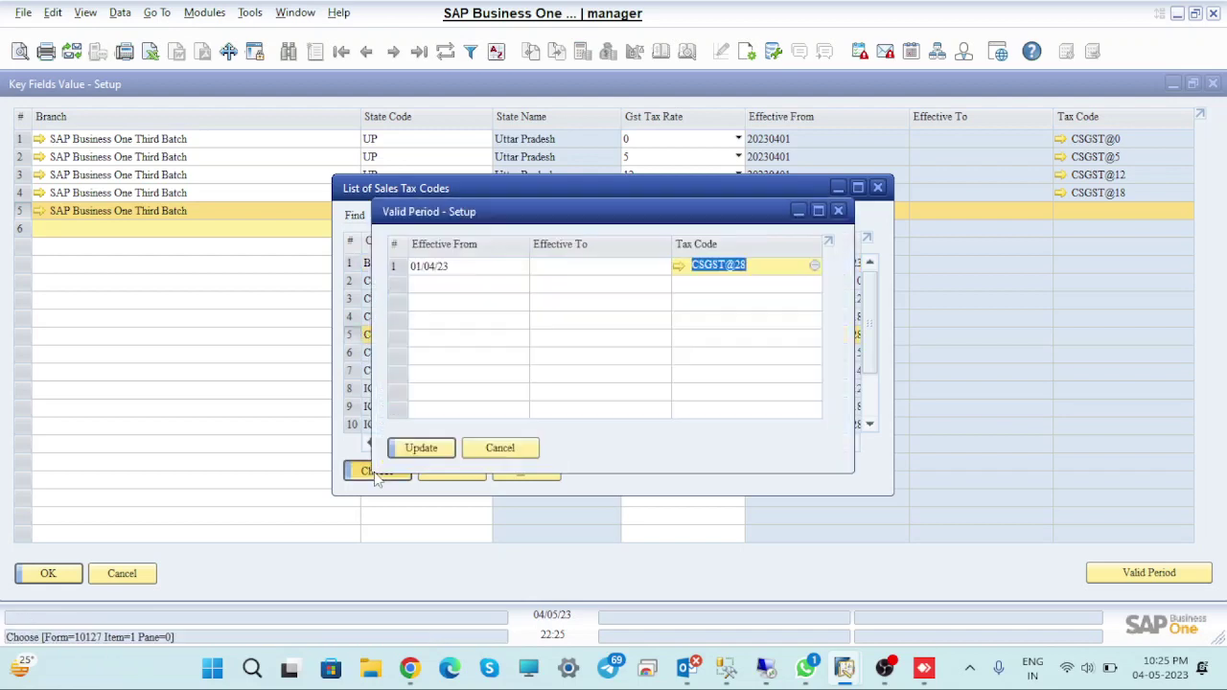
left_click(424, 449)
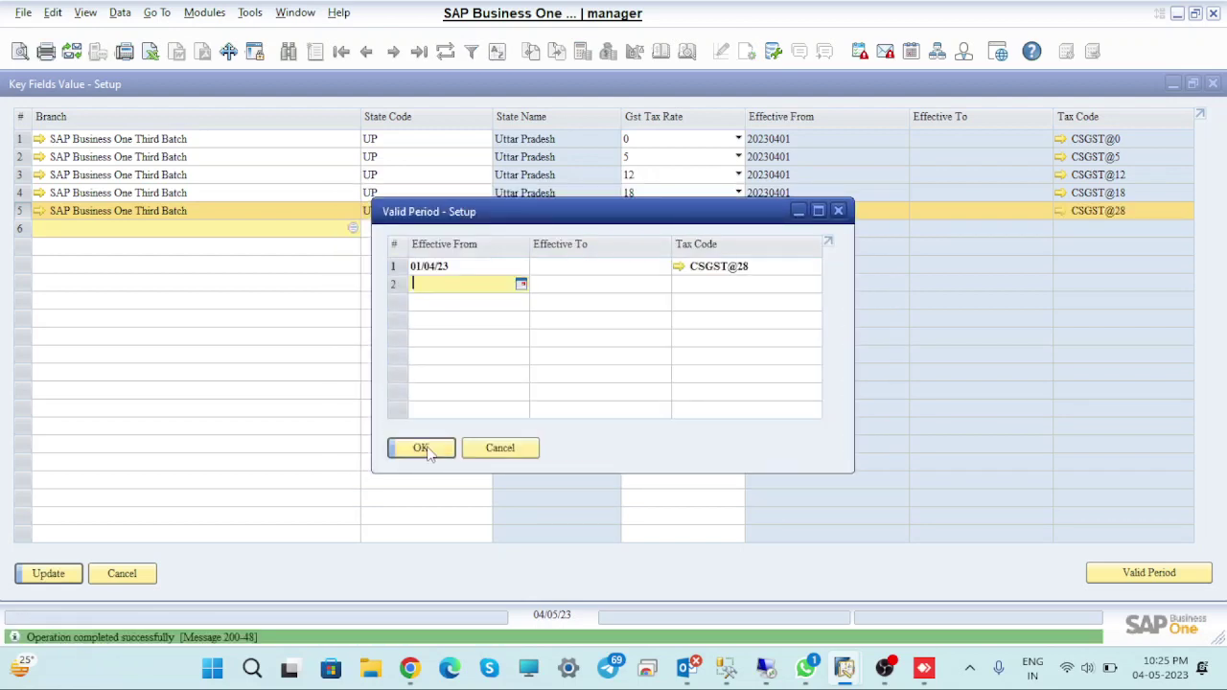
left_click(423, 449)
left_click(48, 573)
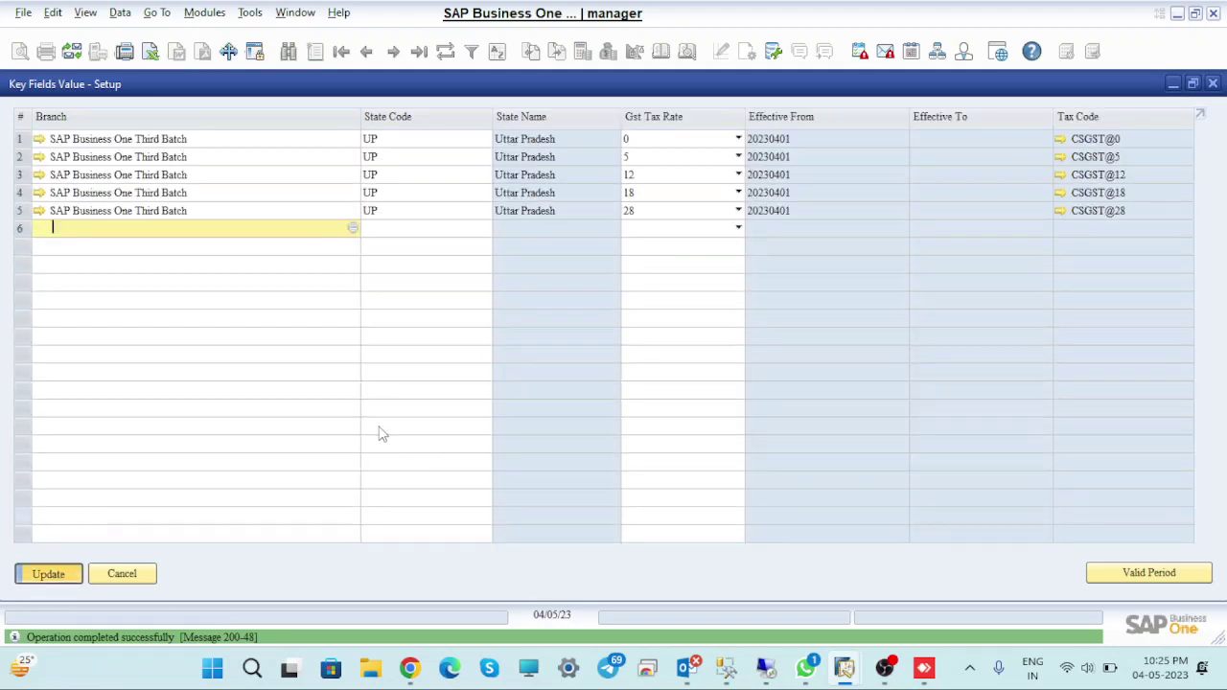
left_click(69, 577)
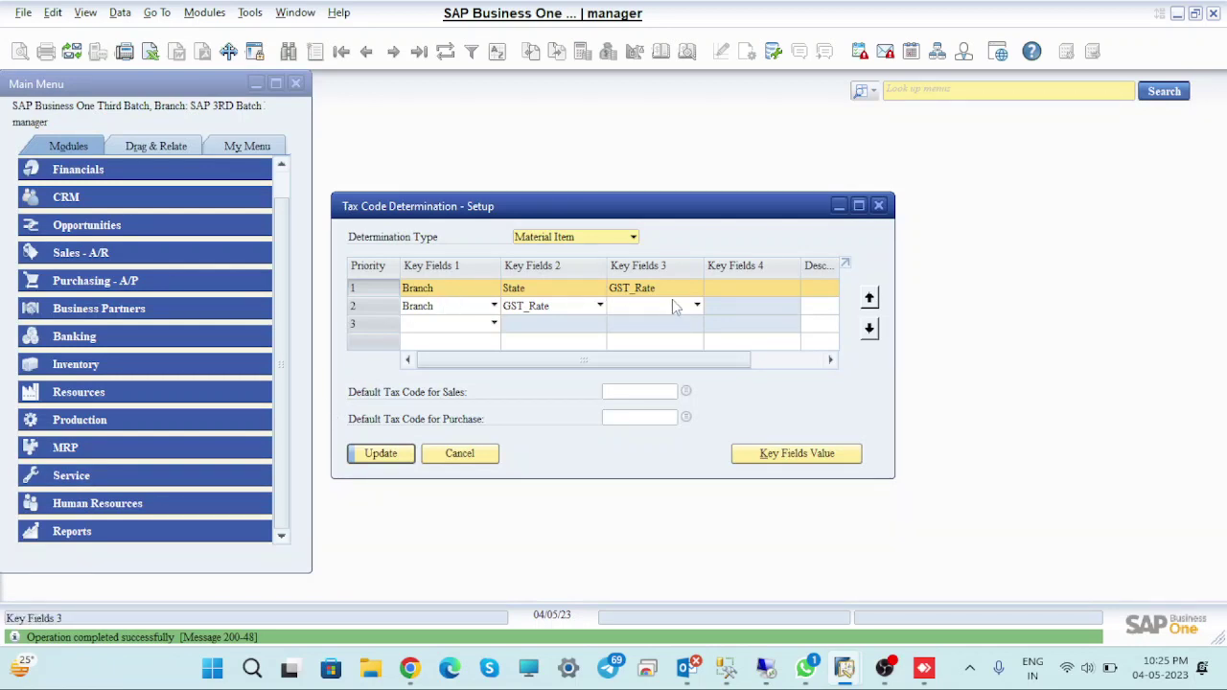
Open the Branch plus GST_Rate key field values and add a SAP Business One Third Batch row at 0
double_click(385, 312)
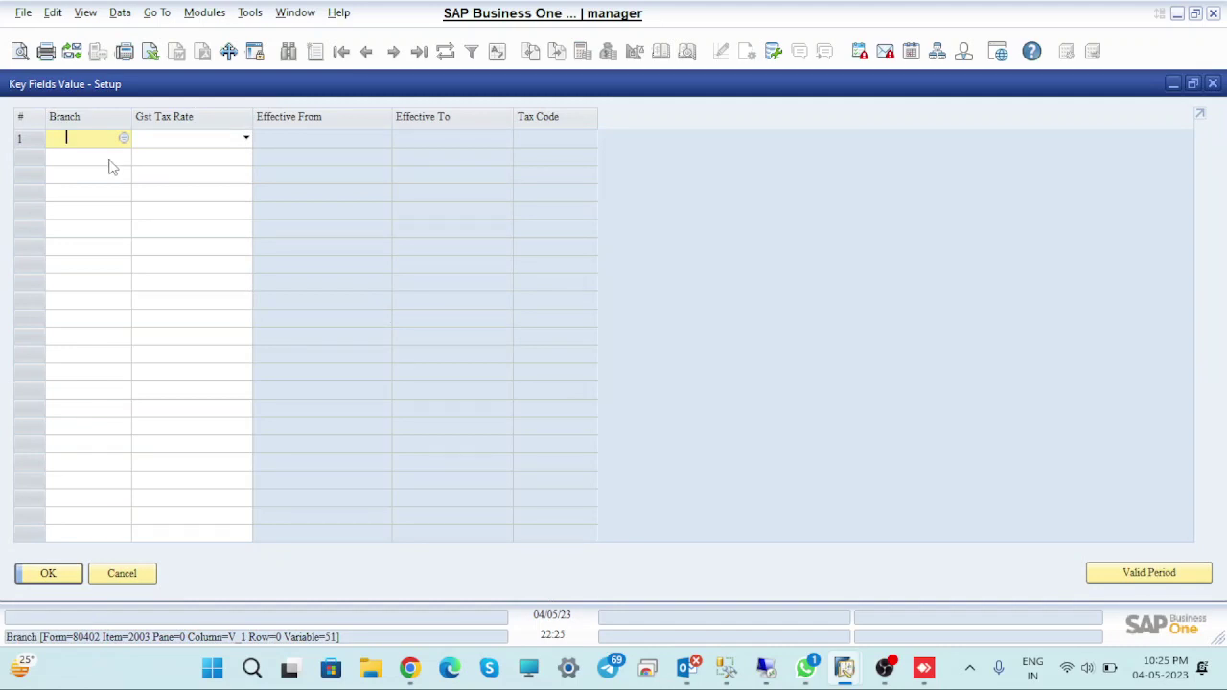
left_click(124, 139)
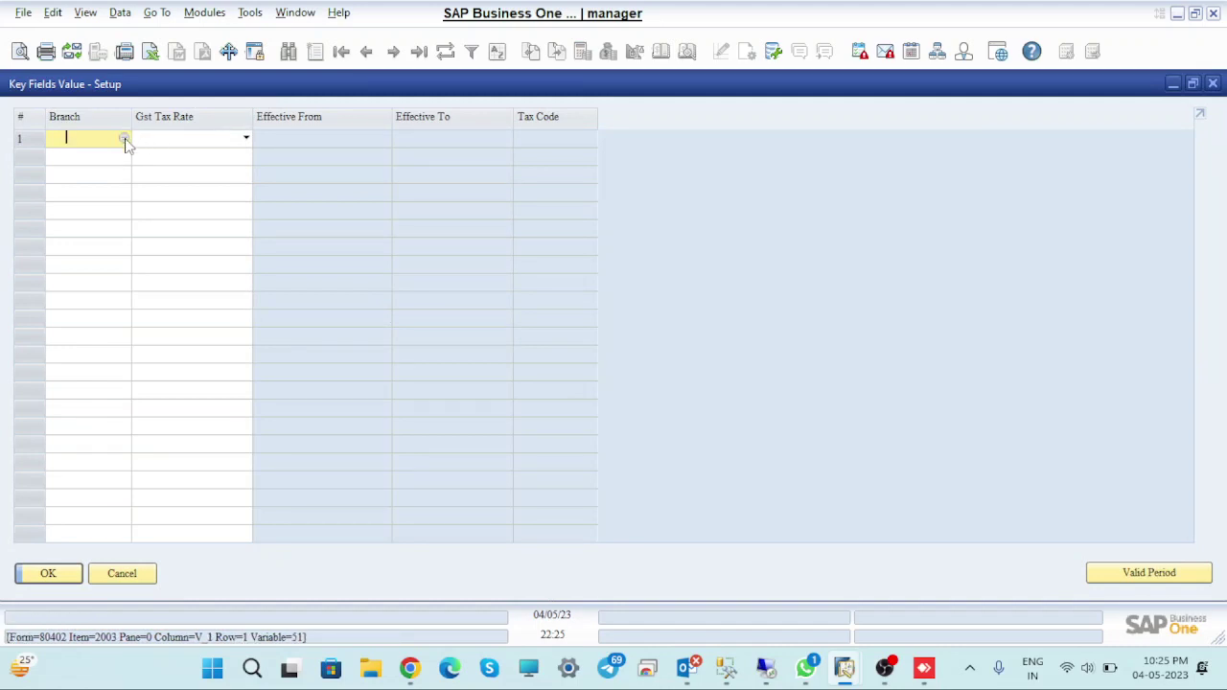
left_click(123, 139)
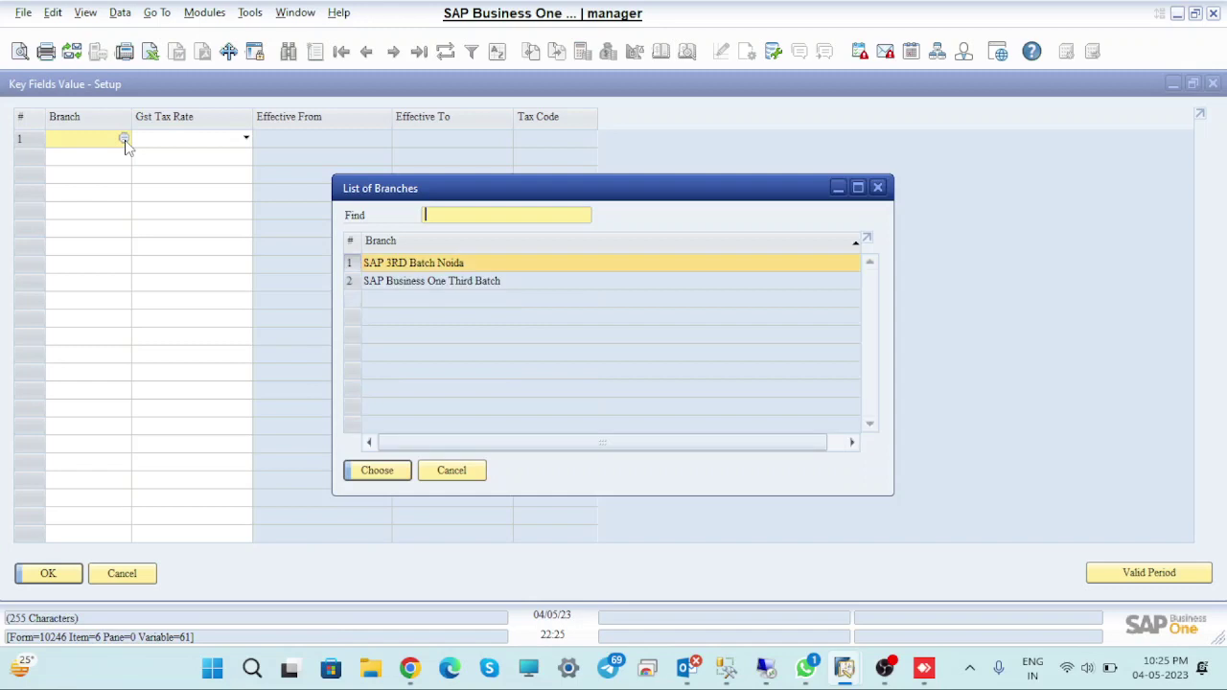
left_click(418, 280)
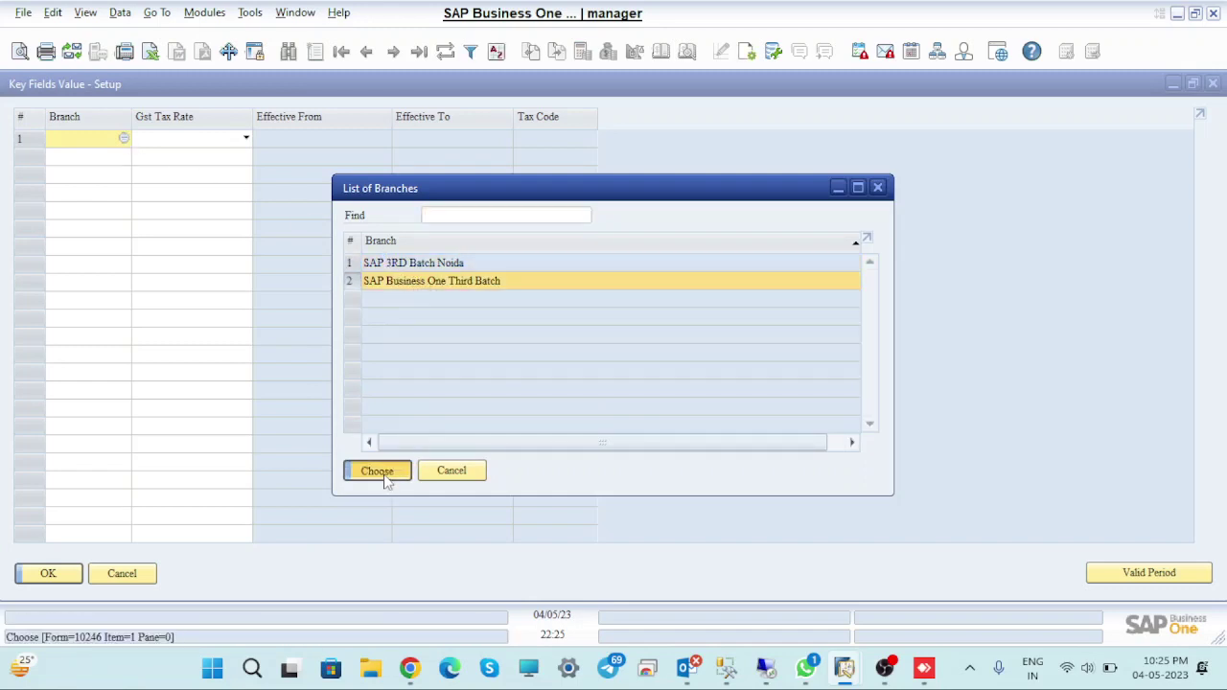
left_click(377, 471)
left_click(233, 141)
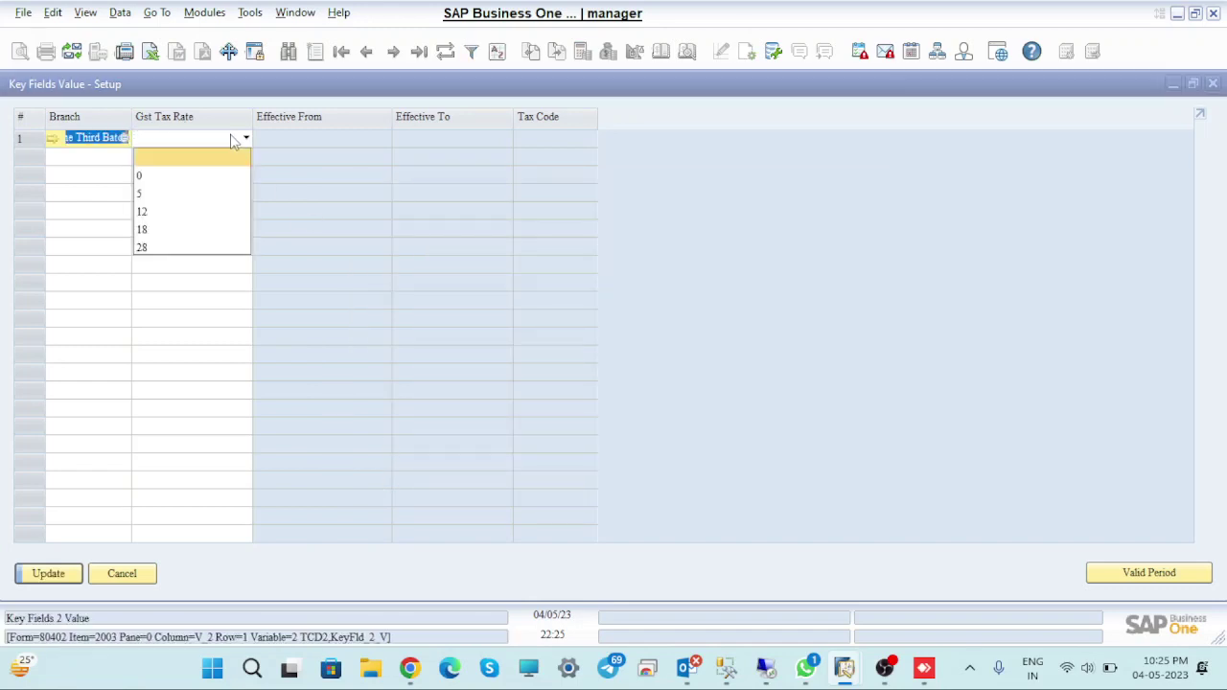
left_click(170, 177)
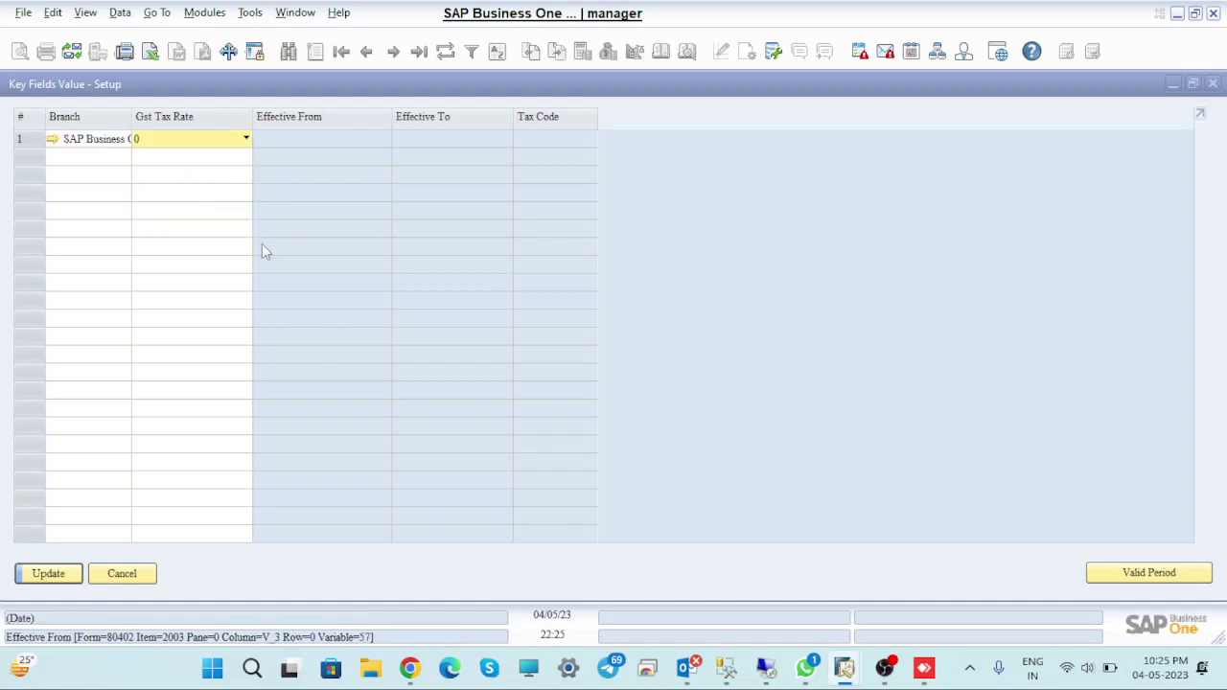
left_click(48, 573)
Add a second SAP Business One Third Batch row with GST tax rate 5 and save
left_click(122, 158)
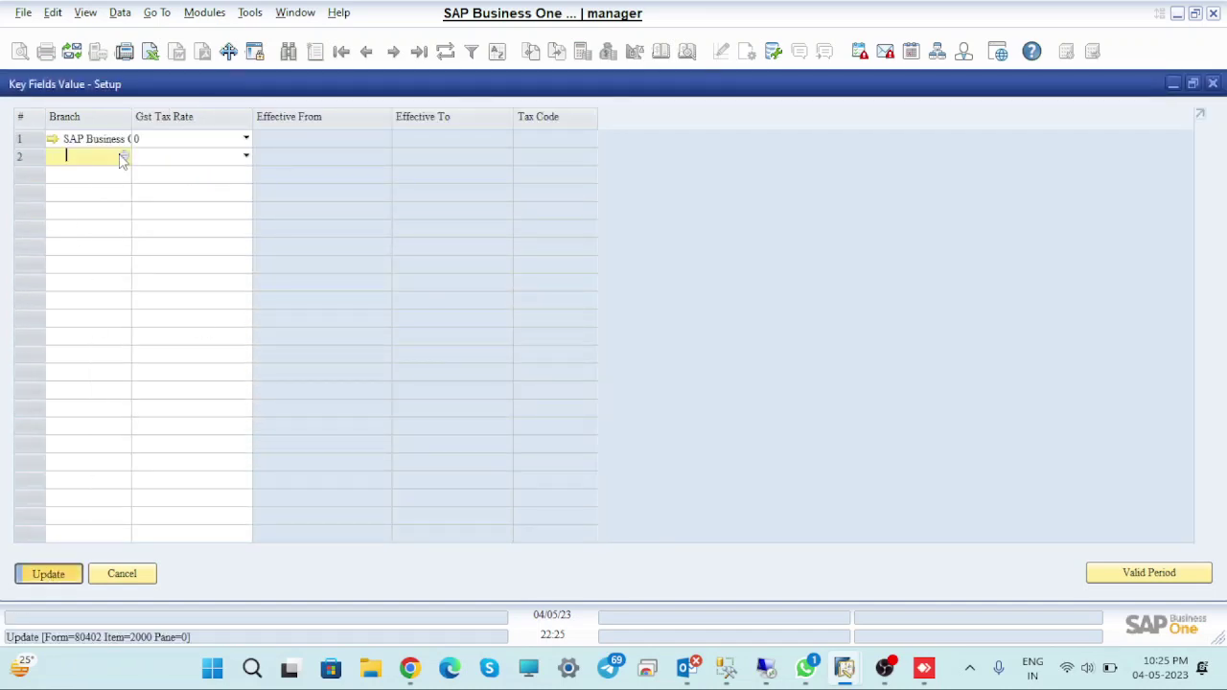
left_click(124, 156)
left_click(436, 280)
left_click(377, 470)
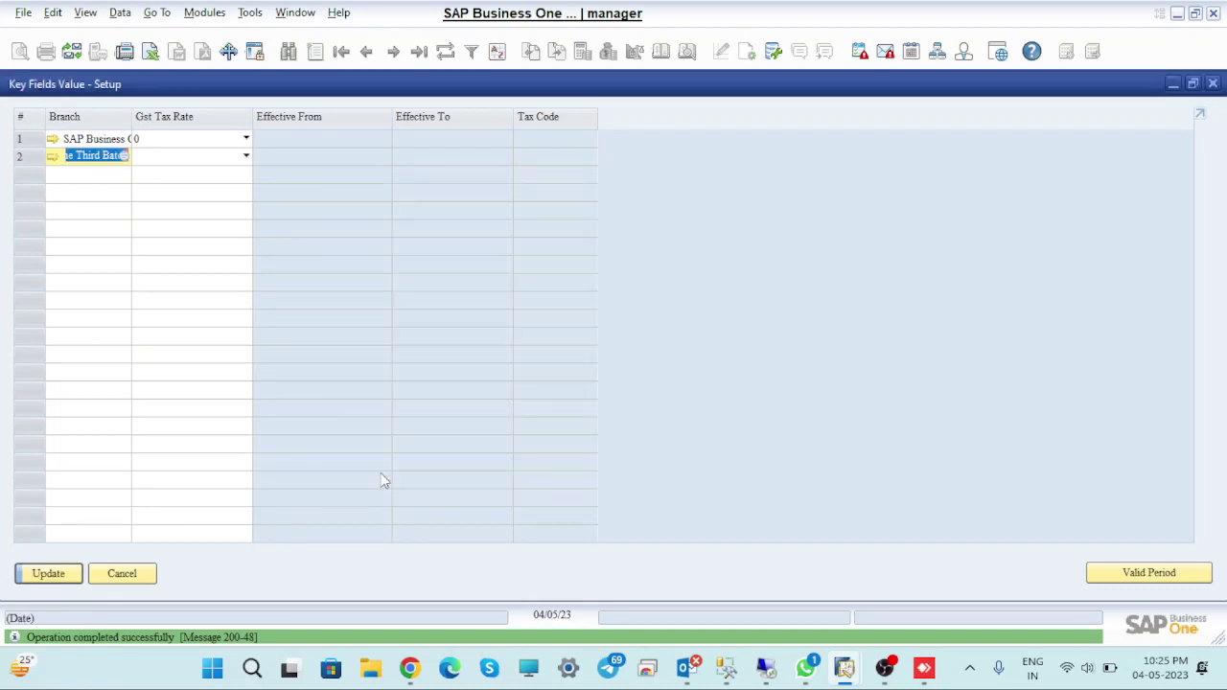
left_click(237, 160)
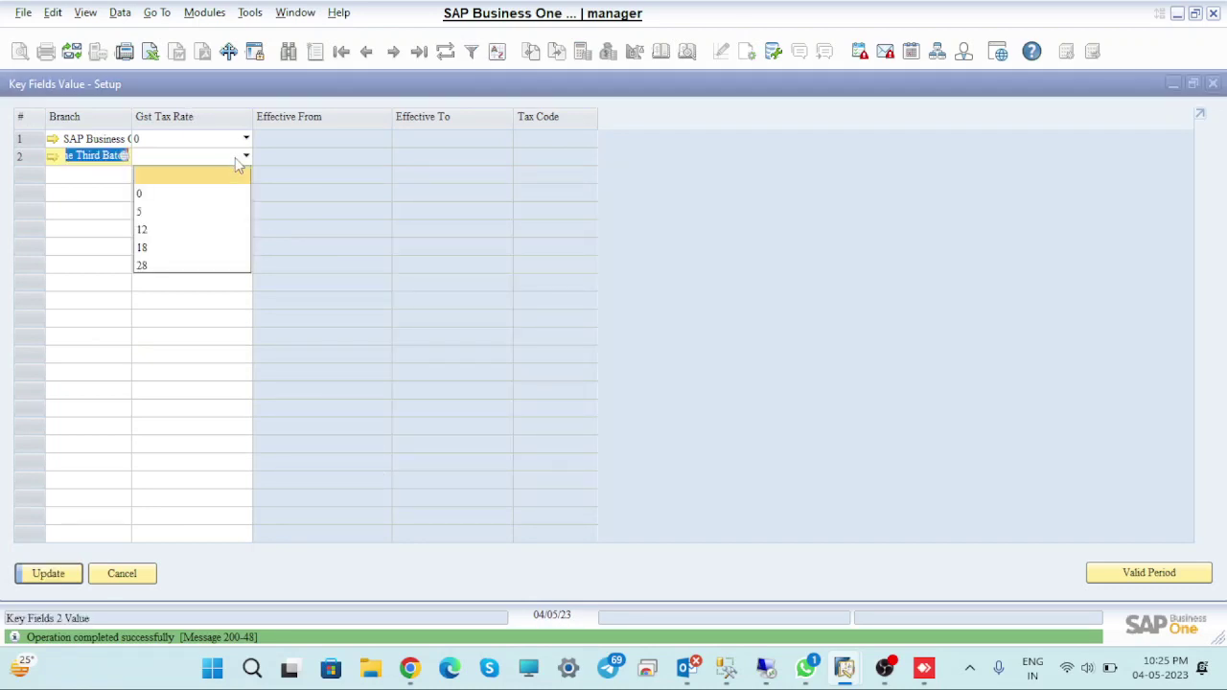
left_click(180, 211)
left_click(48, 573)
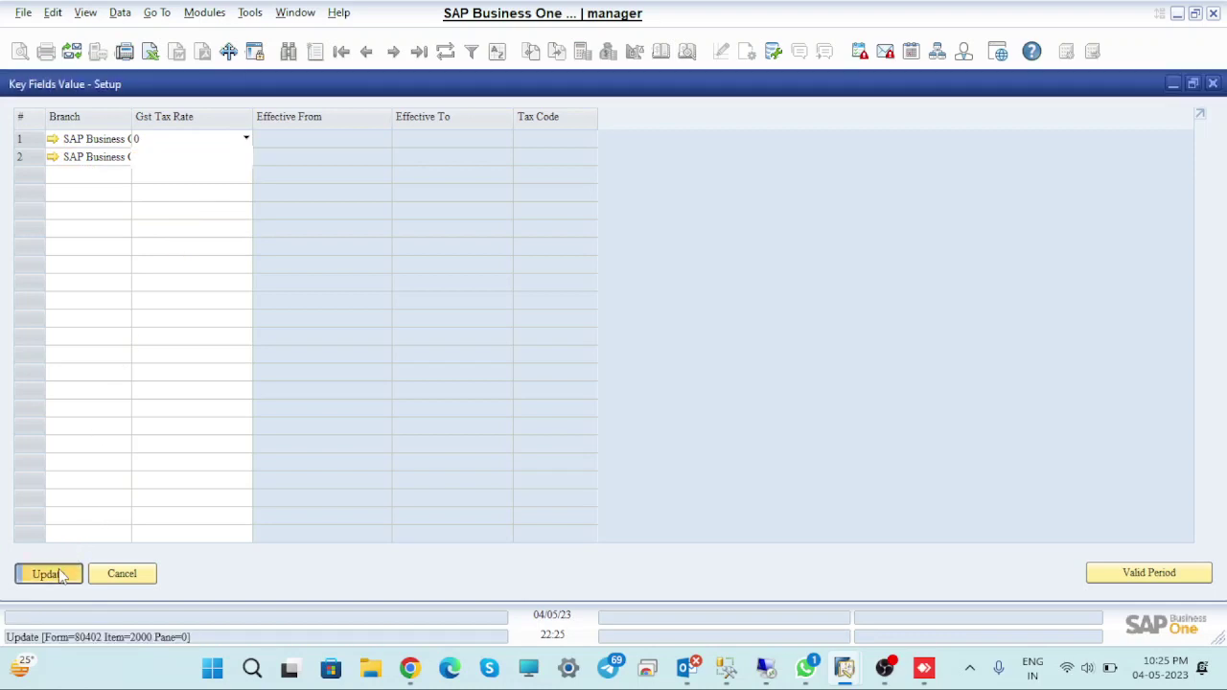
Add a third SAP Business One Third Batch row with GST tax rate 12 and save
left_click(68, 173)
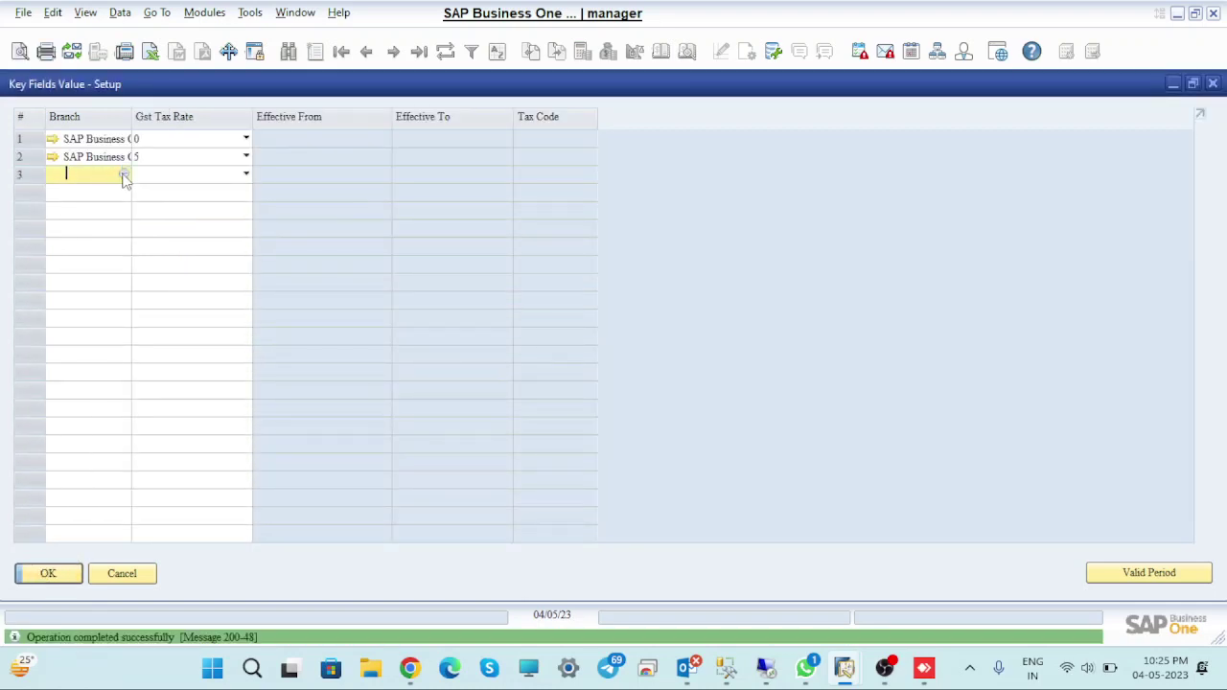
left_click(120, 173)
left_click(393, 282)
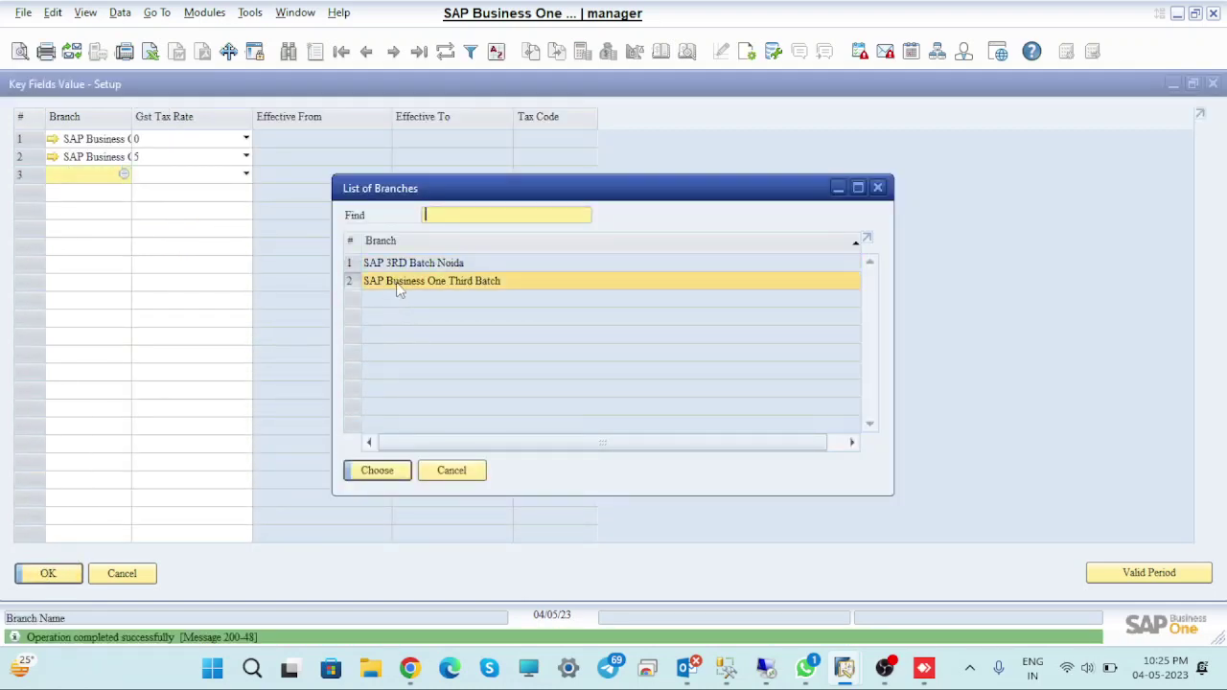
left_click(383, 469)
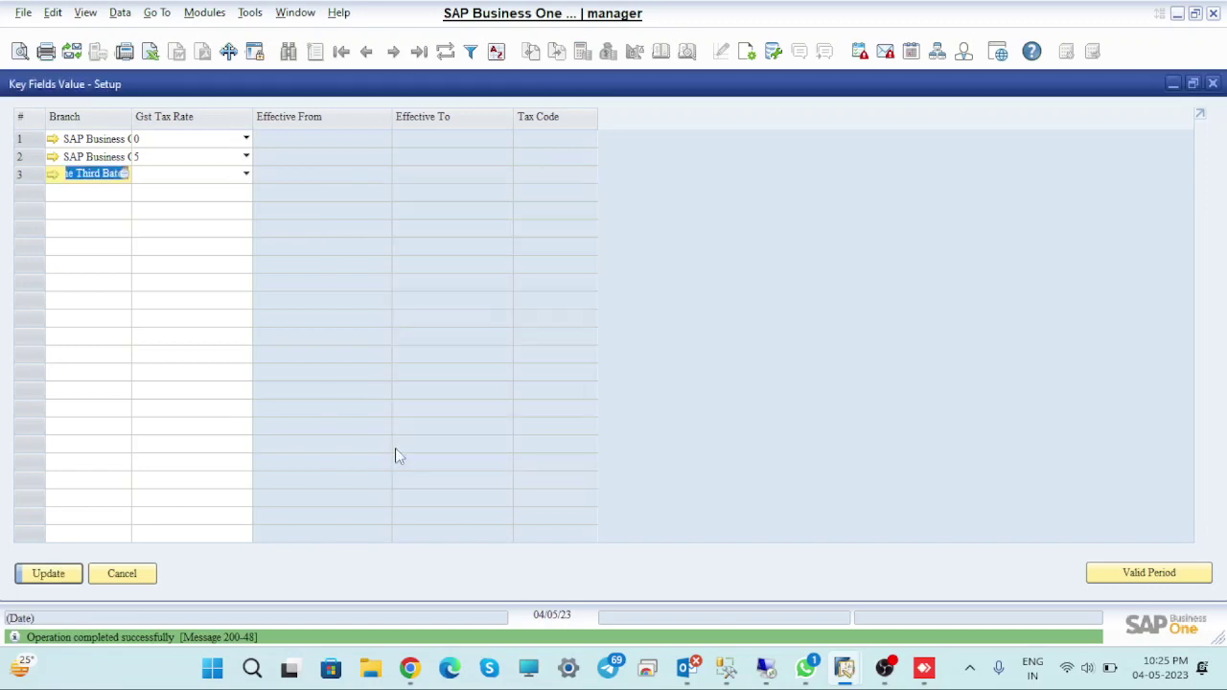
left_click(217, 174)
left_click(176, 246)
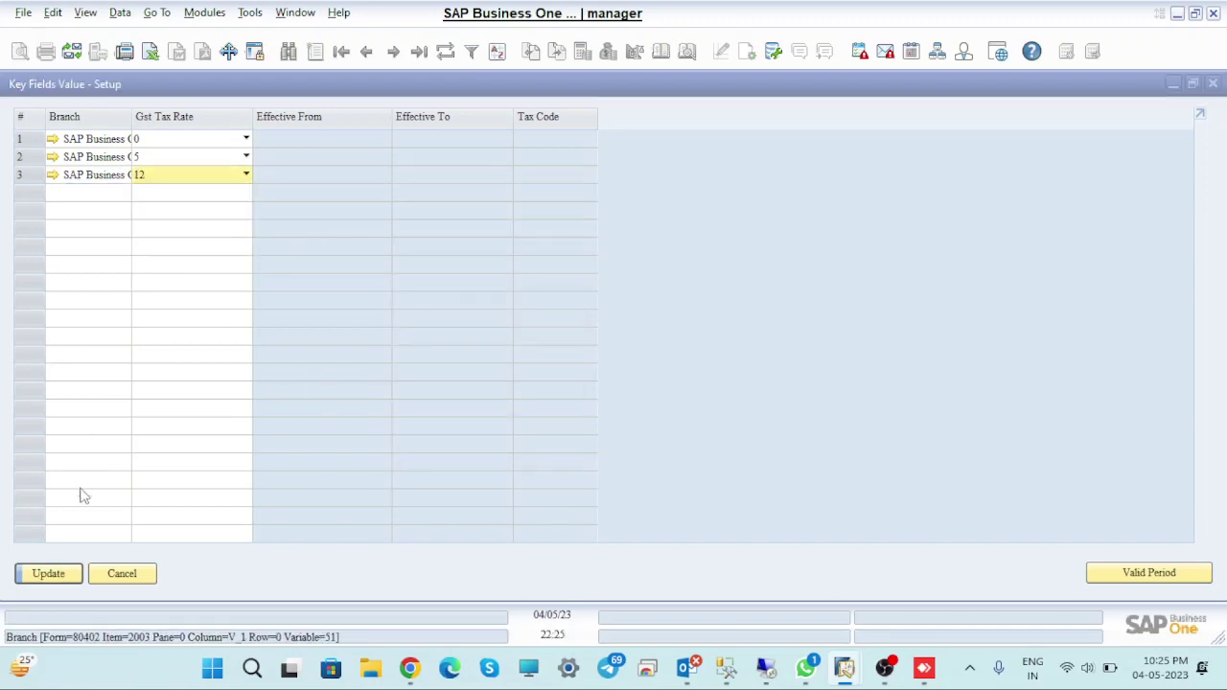
left_click(52, 576)
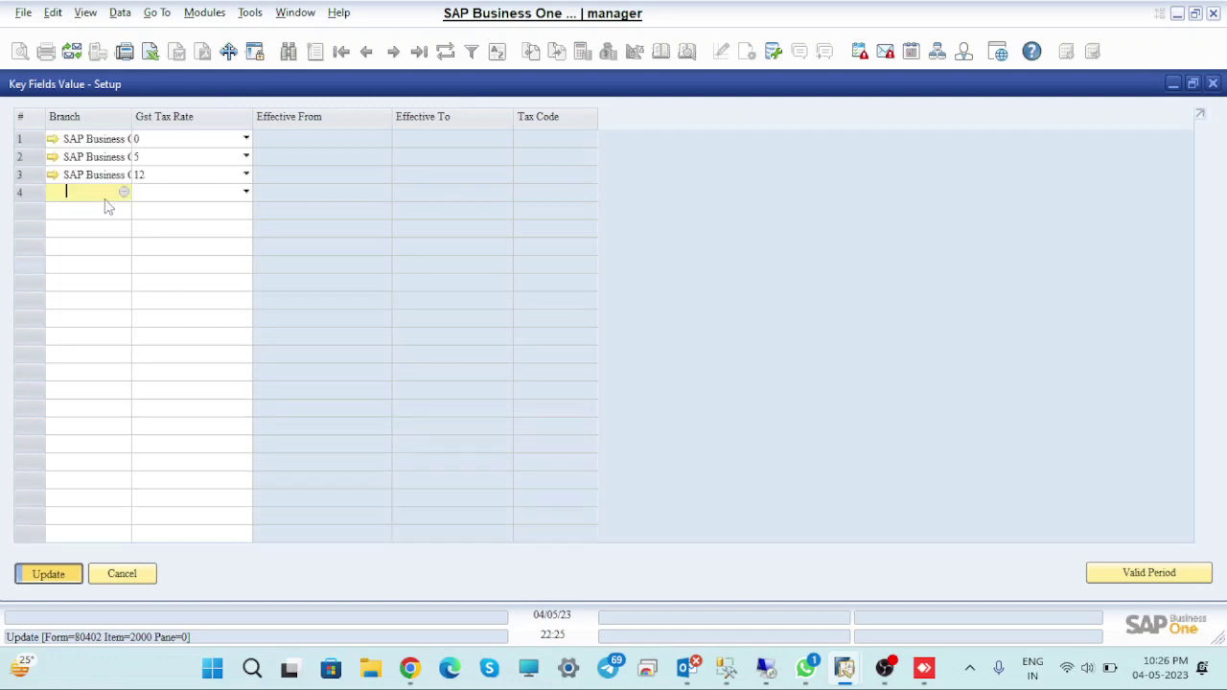
Add row 4 for SAP Business One Third Batch with GST tax rate 18 and save
left_click(124, 192)
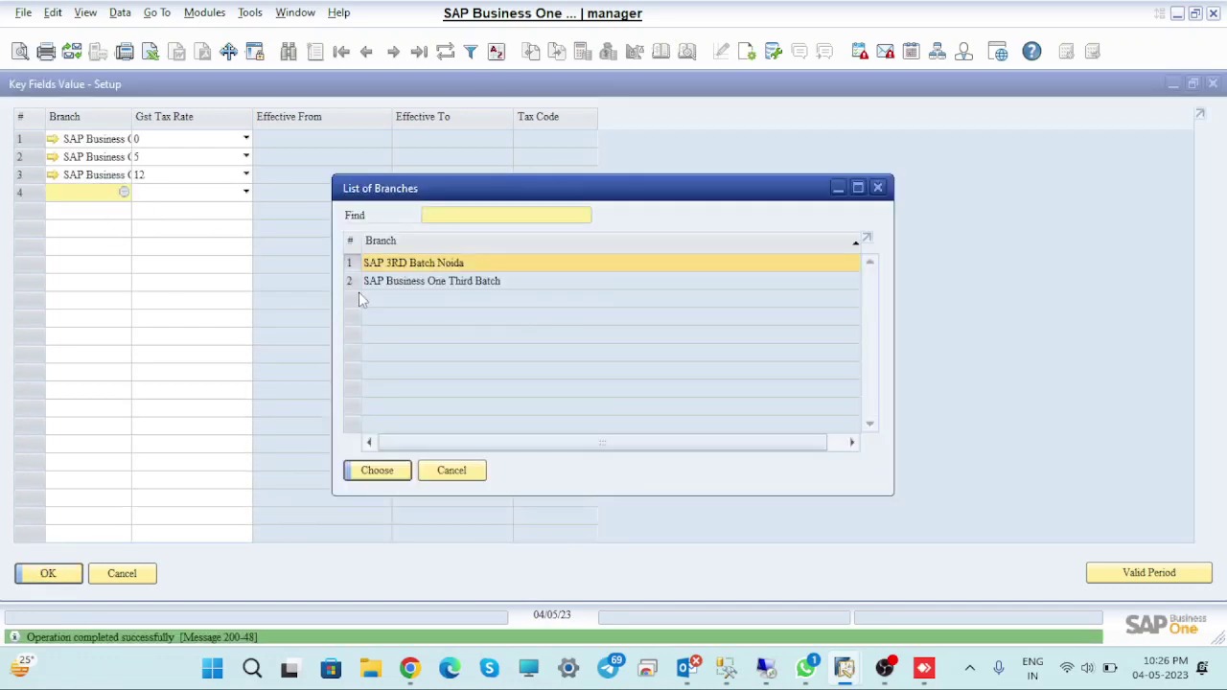
left_click(391, 282)
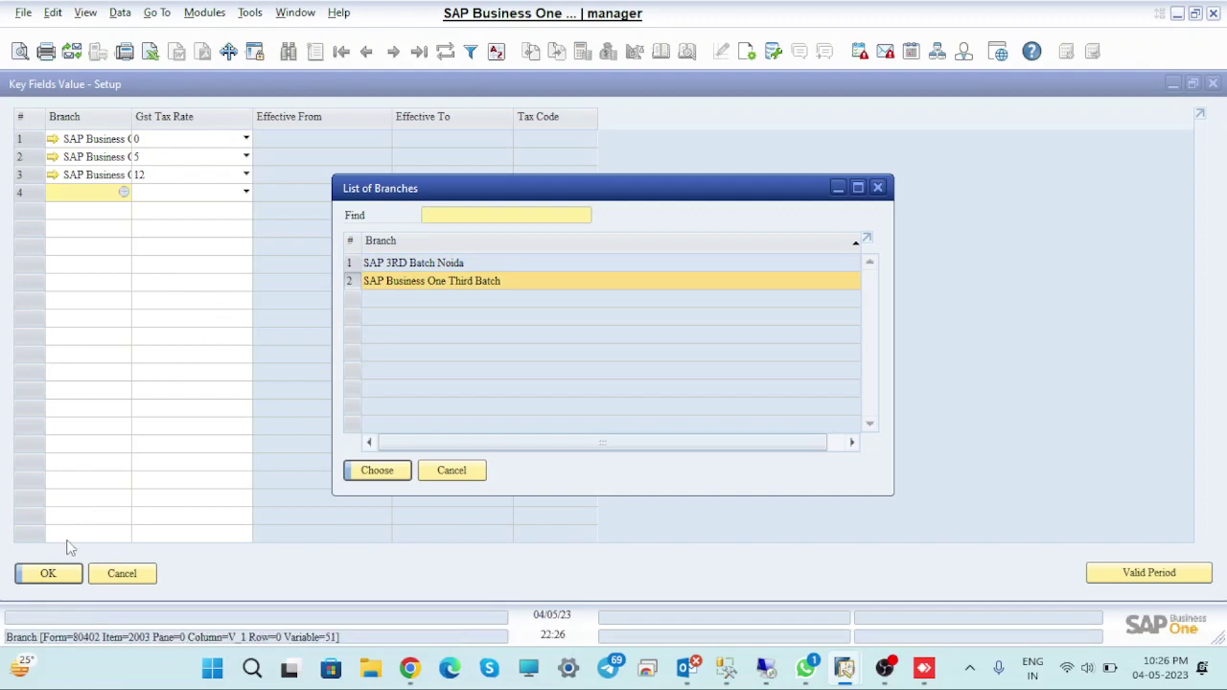
left_click(377, 470)
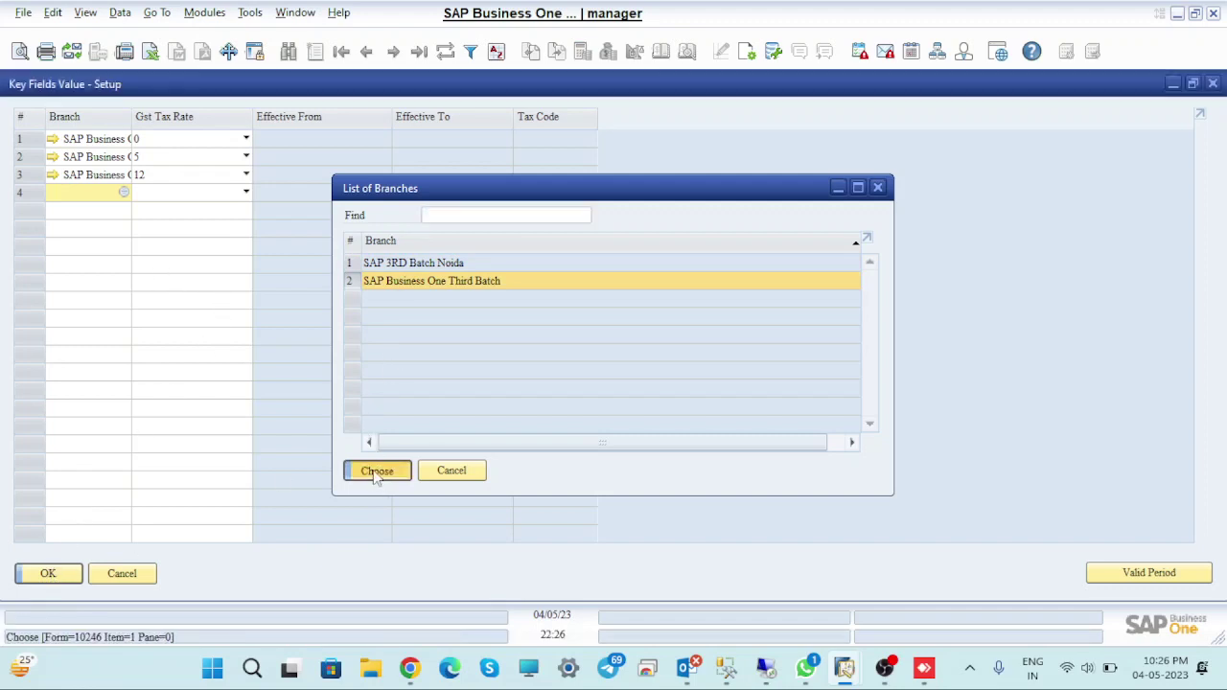
left_click(245, 192)
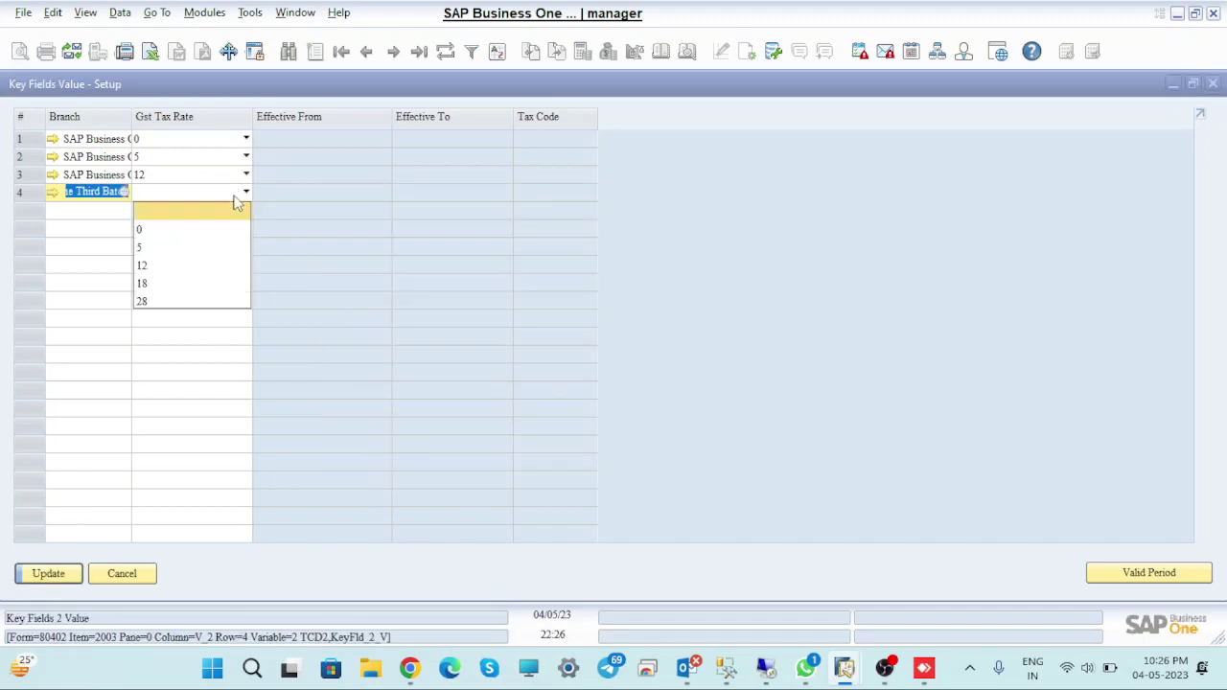
left_click(160, 283)
left_click(55, 573)
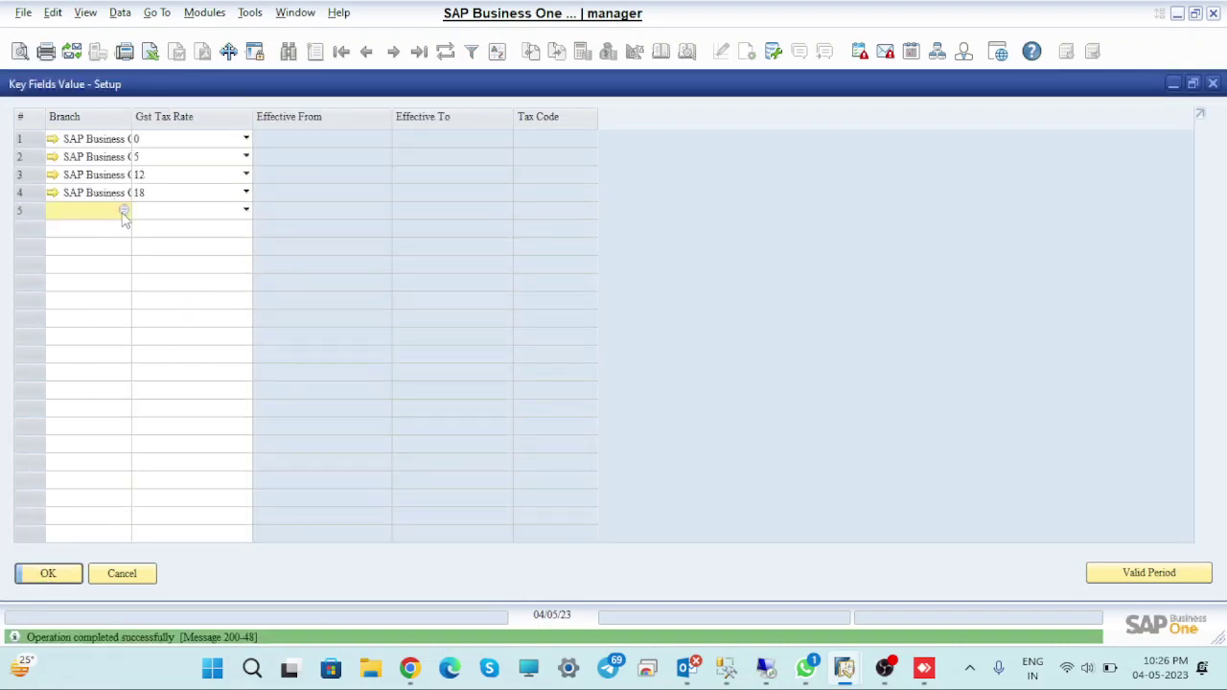
Add row 5 for SAP Business One Third Batch with GST tax rate 28 and save
left_click(124, 211)
left_click(384, 279)
left_click(376, 470)
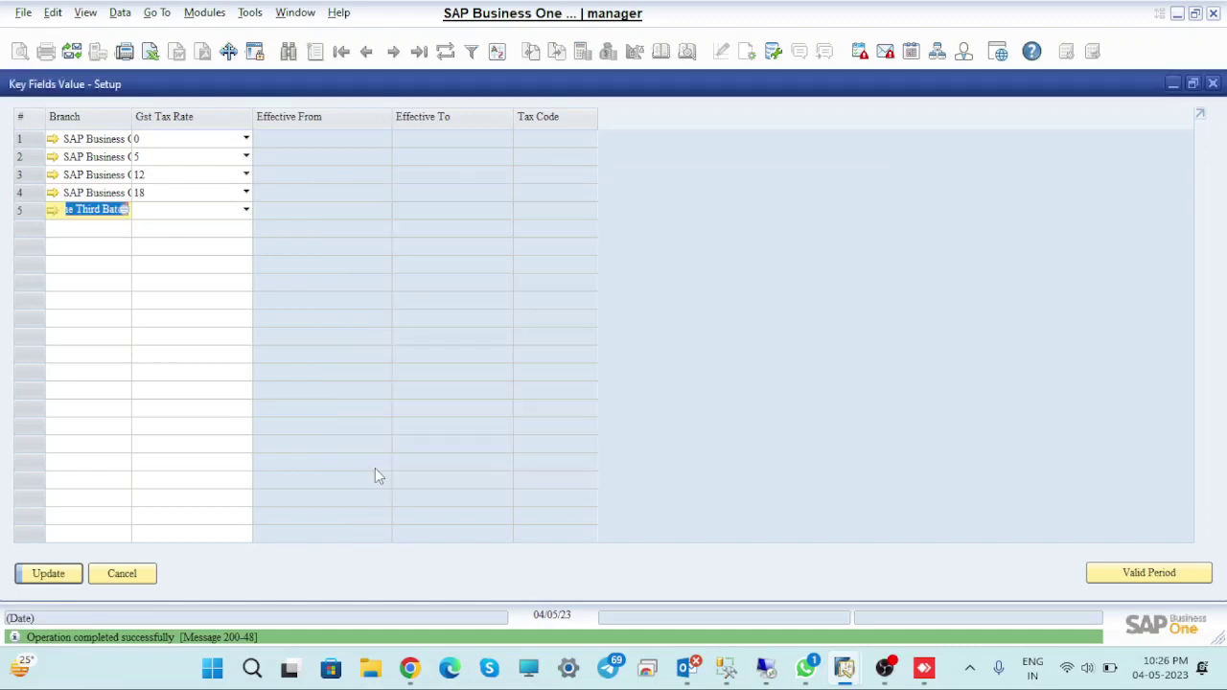
left_click(229, 212)
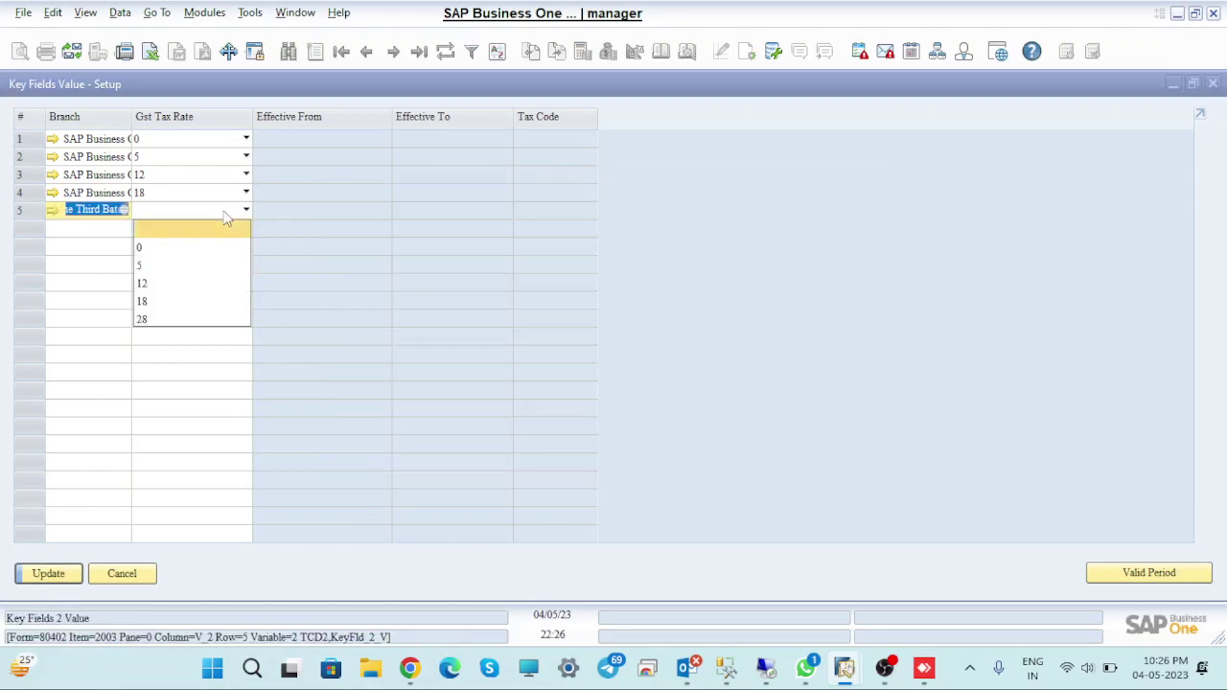
left_click(165, 320)
left_click(48, 574)
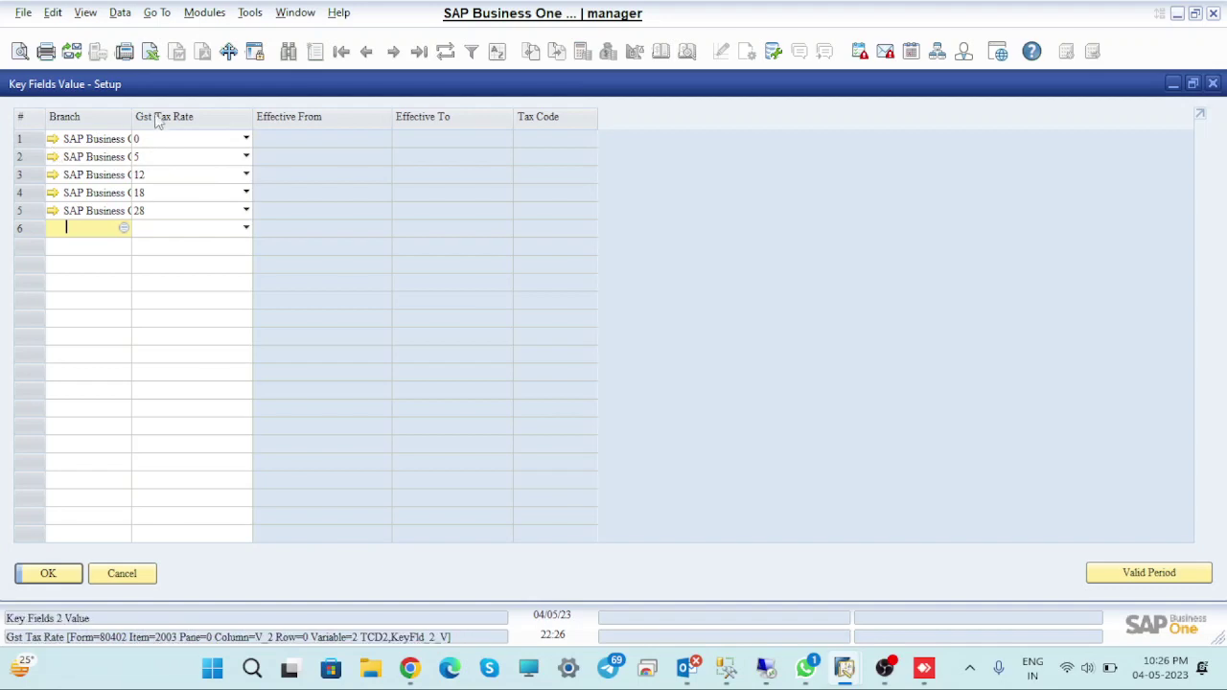
Apply Fit Column Width so the SAP Business One Third Batch names show in full
left_click(86, 14)
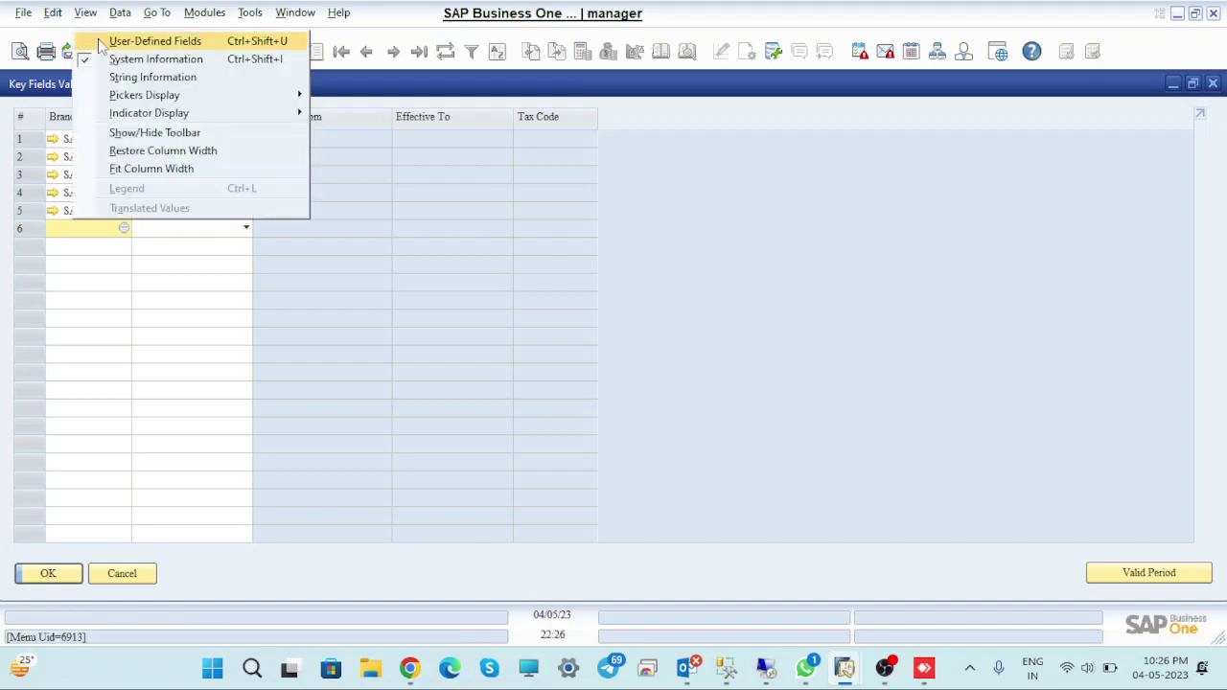
left_click(108, 44)
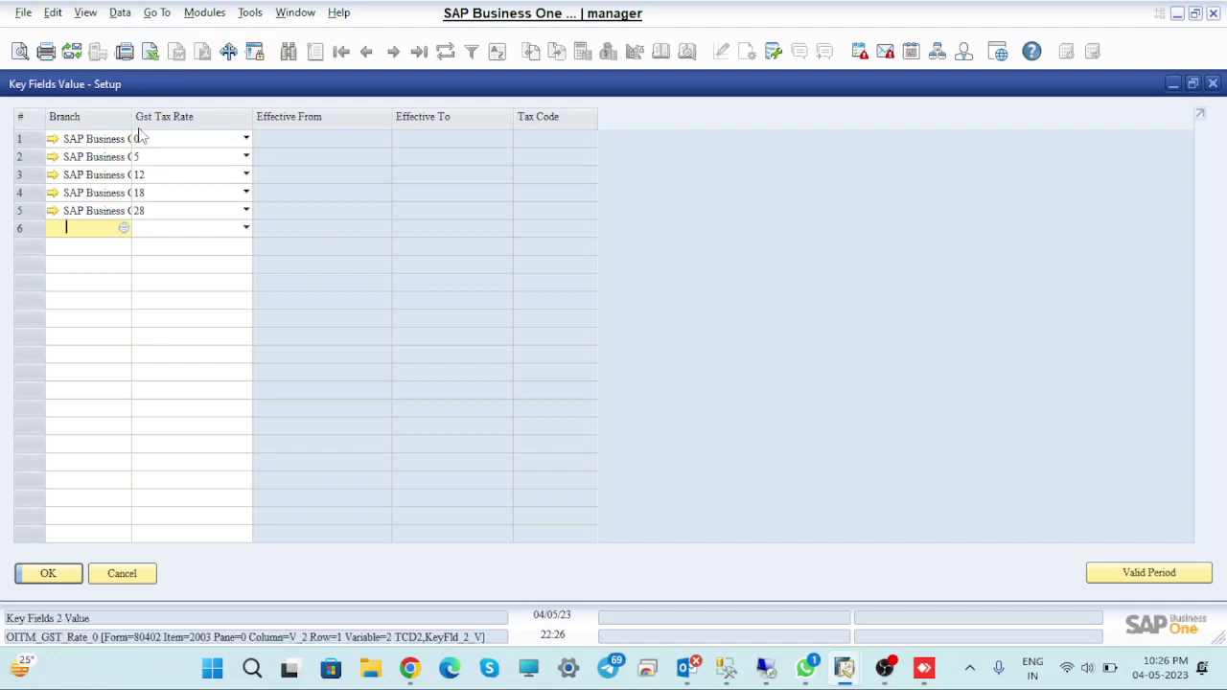
left_click(86, 12)
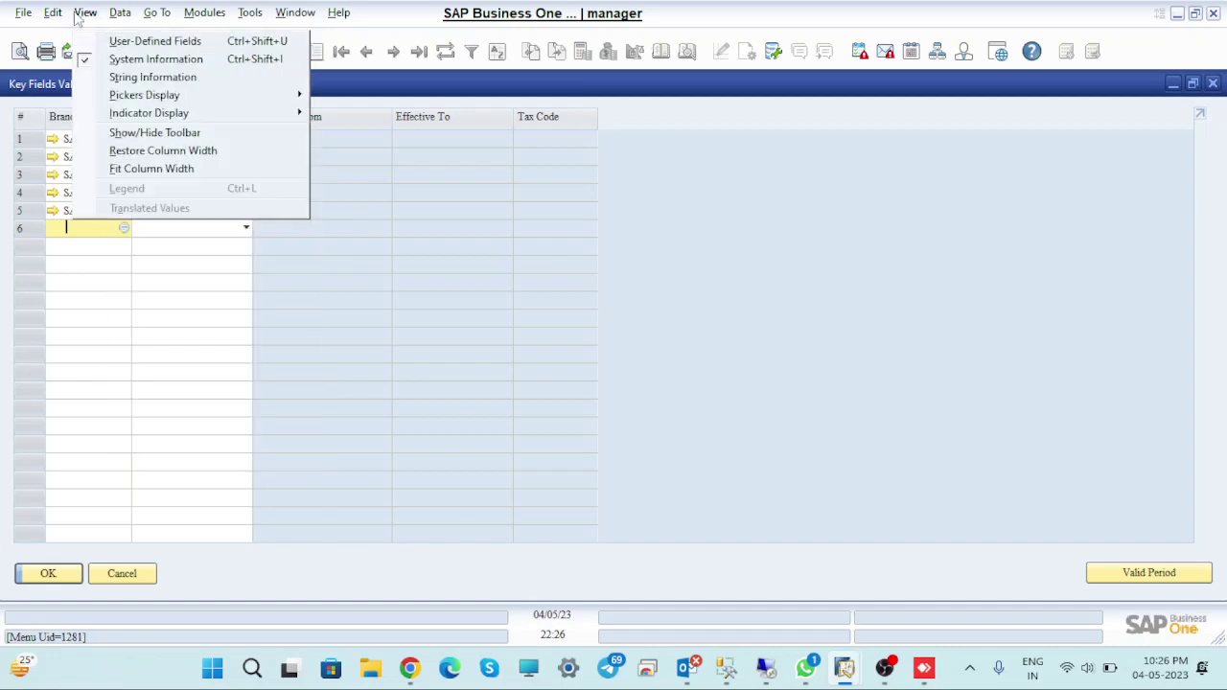
left_click(140, 169)
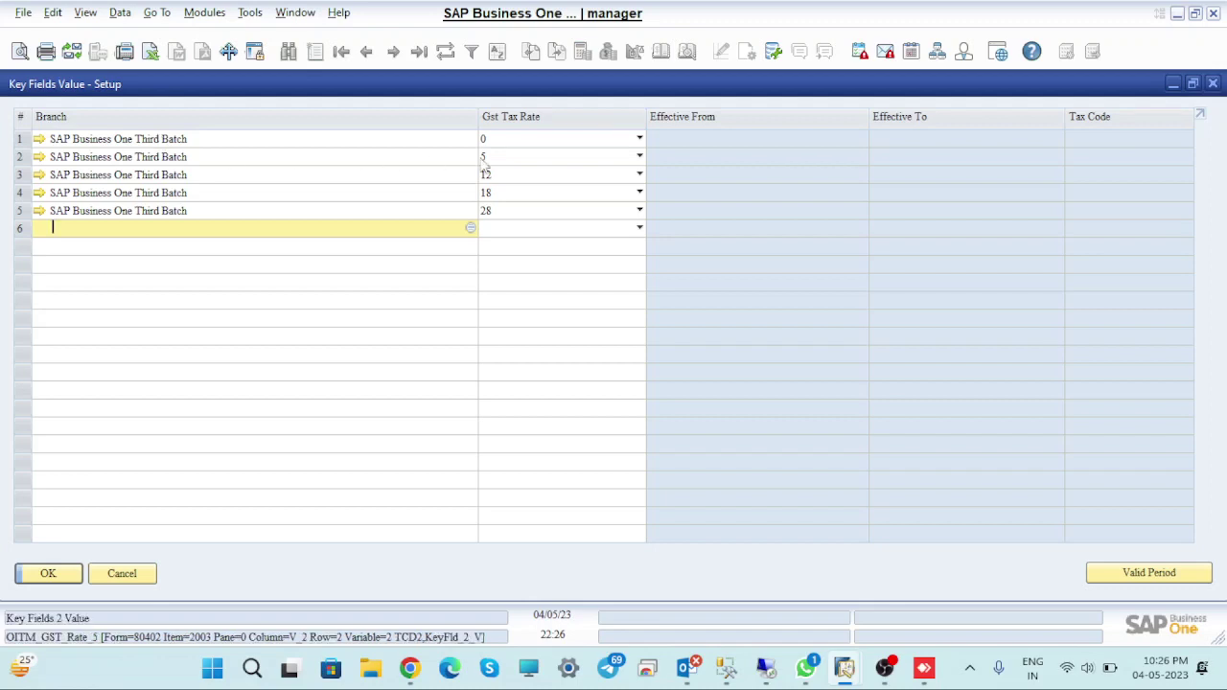
Set the rate-0 row's Effective From date to 01/04/23 and bring up the sales tax code list
double_click(21, 139)
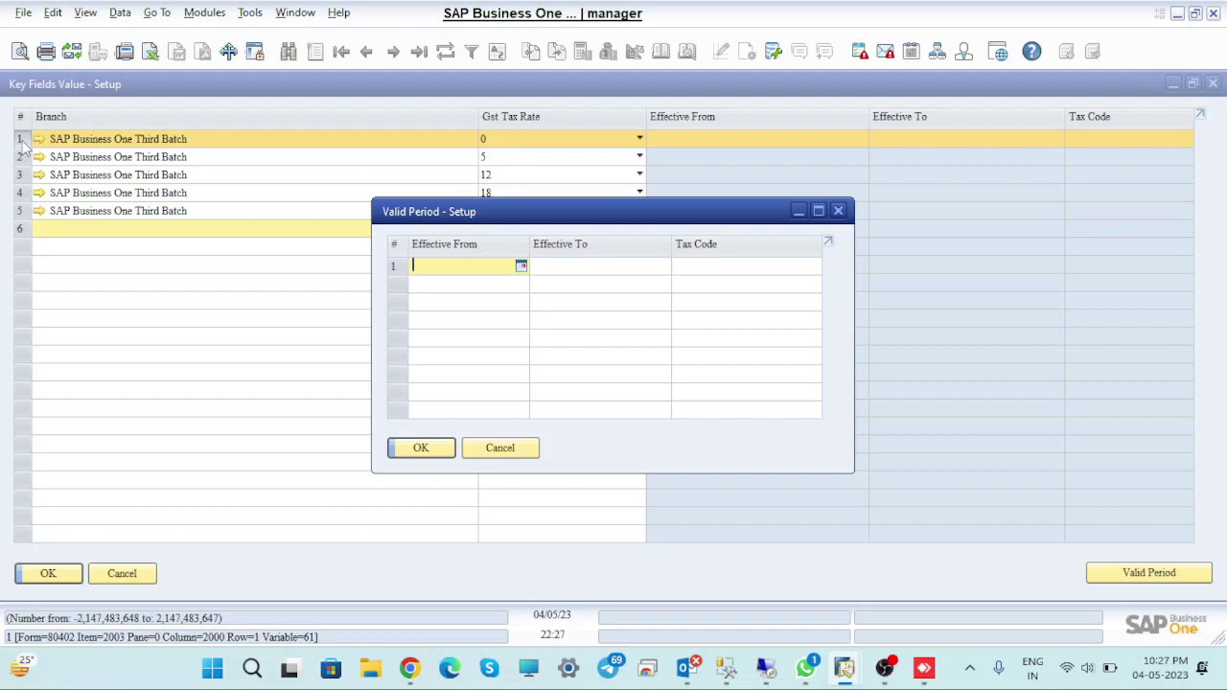
type("0")
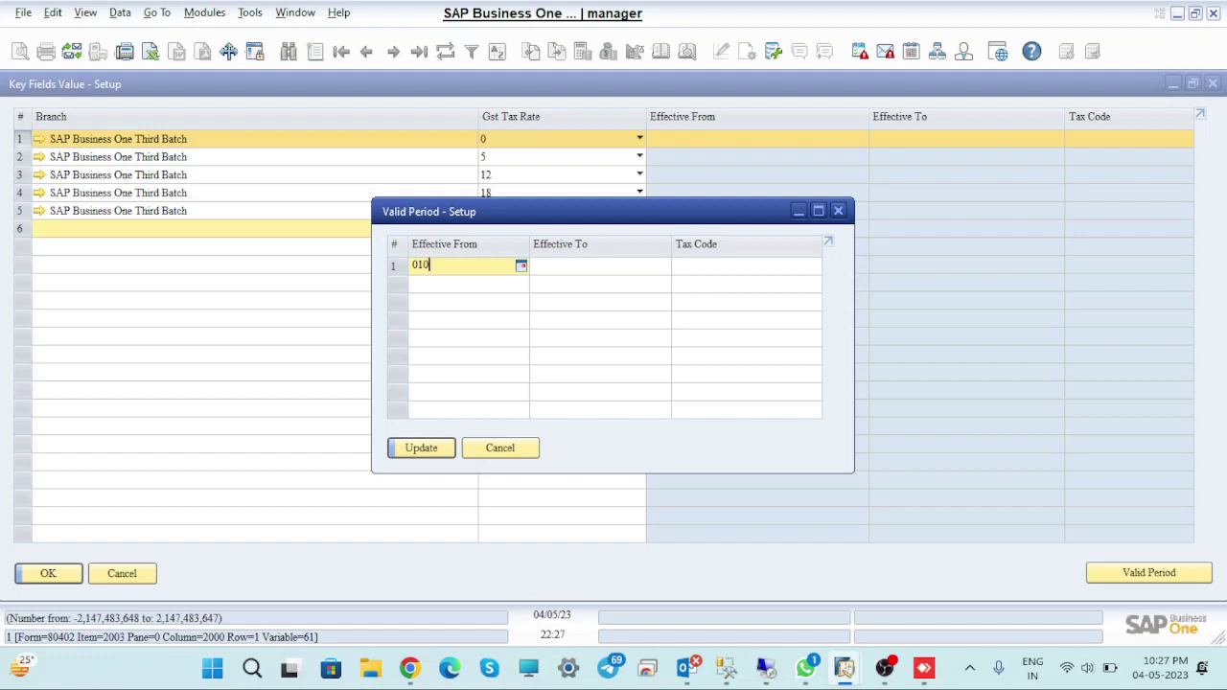
type("1/04")
key("Tab")
key("Tab")
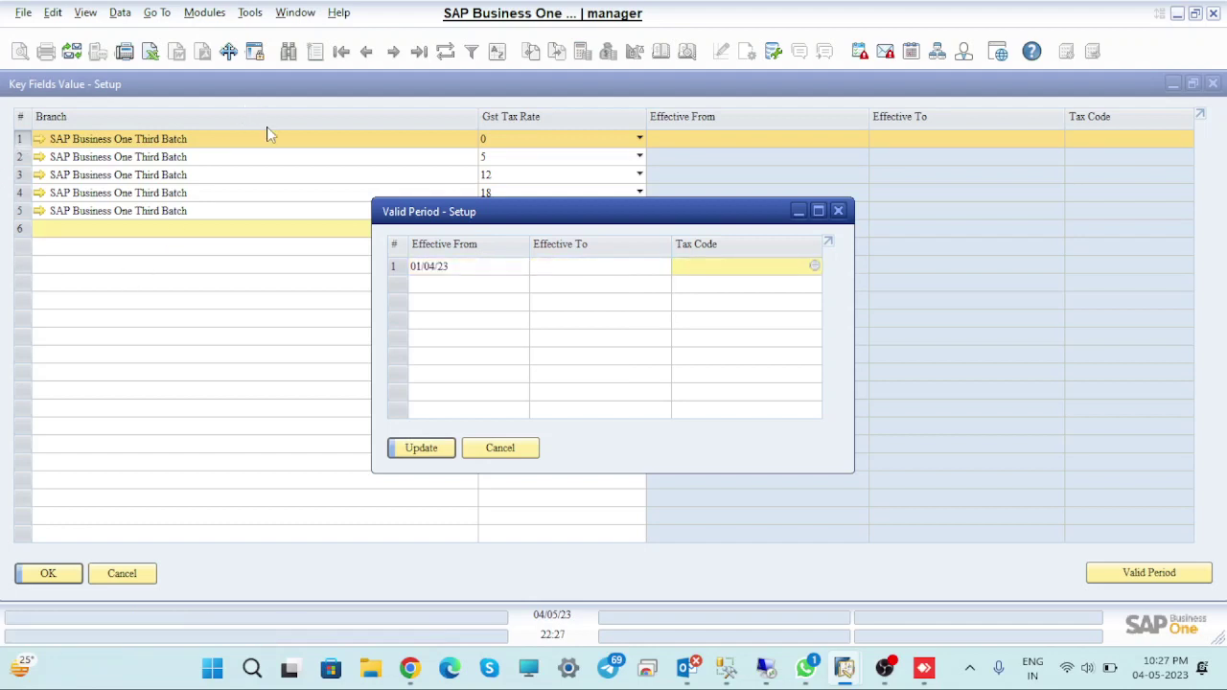
left_click(815, 267)
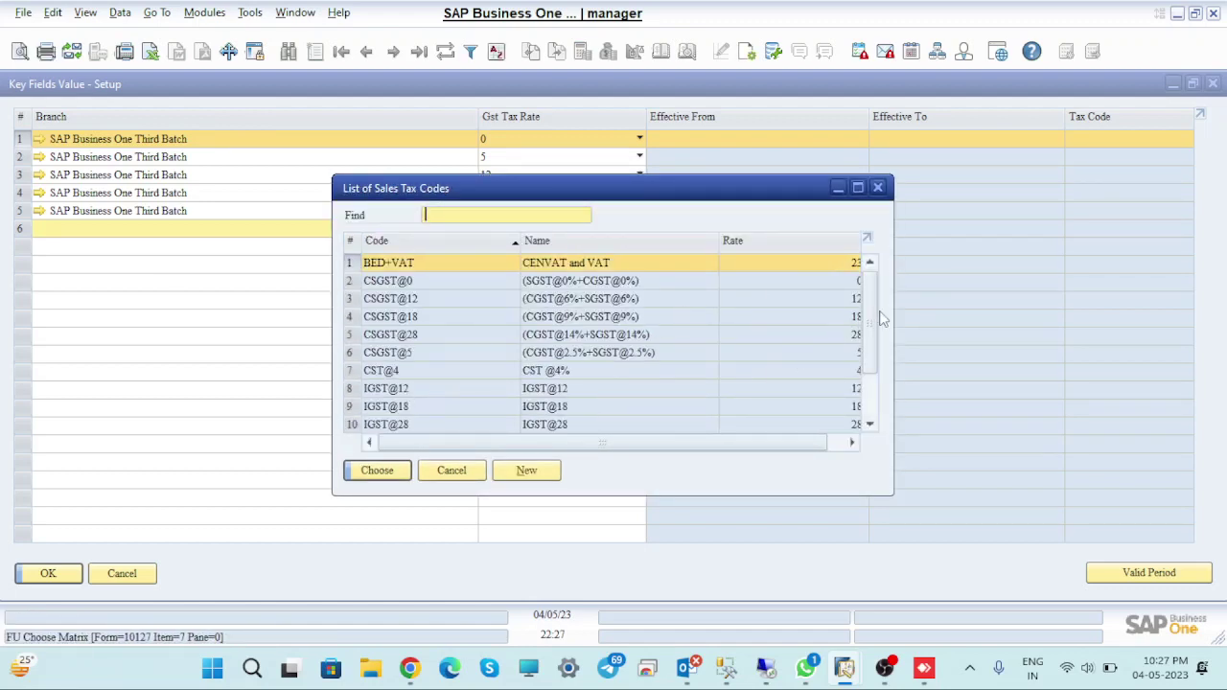
Scroll the List of Sales Tax Codes, find no 0% IGST code, and begin a new tax code
left_click_drag(875, 310, 877, 350)
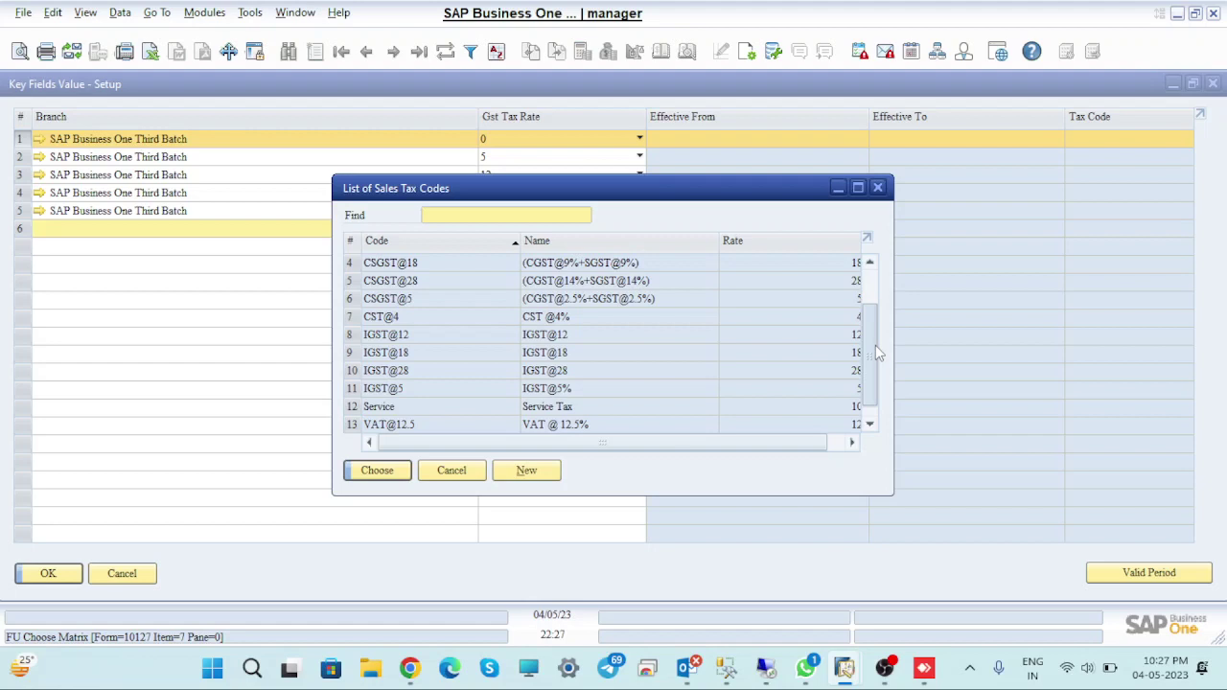
scroll(876, 351, "down", 1)
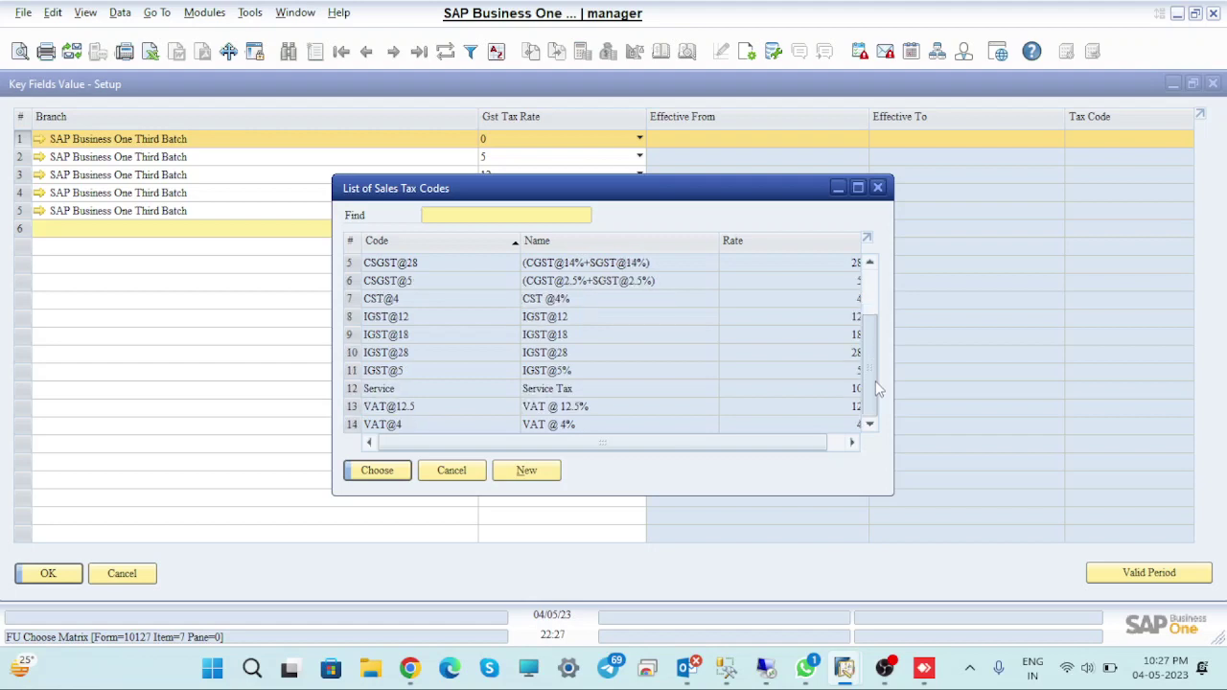
left_click(526, 471)
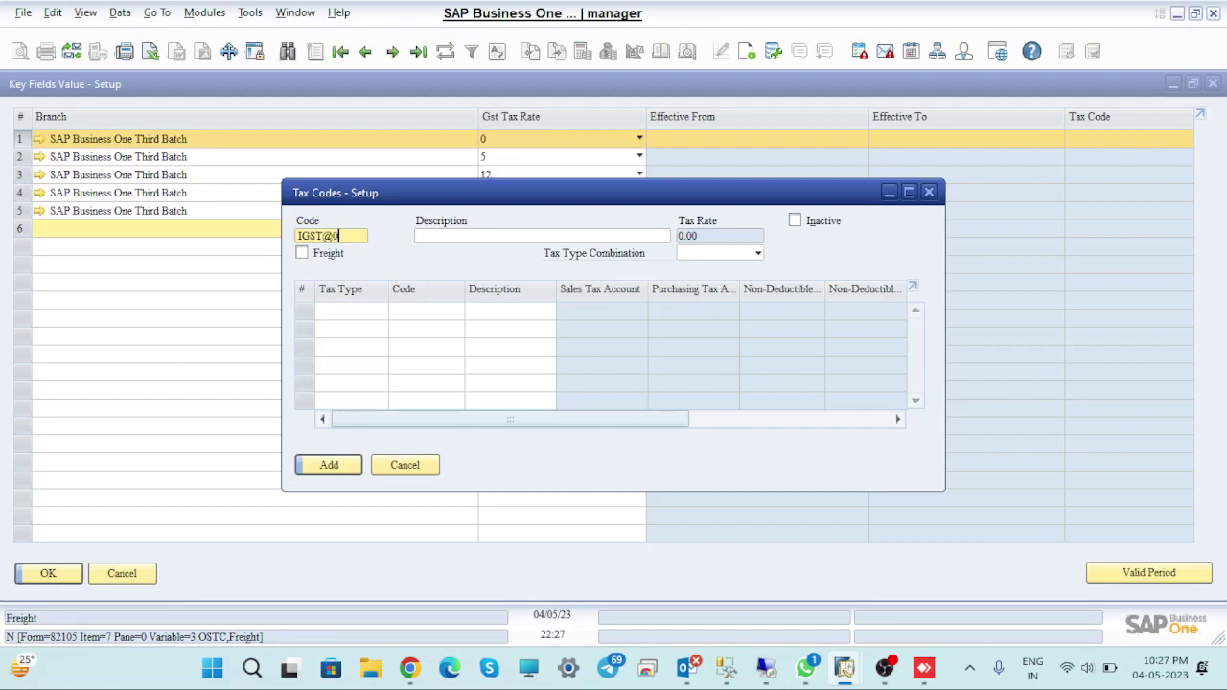
Create tax code IGST@0 with tax type combination IGST and IGST@0 as component code
type("IGST@0")
key("Tab")
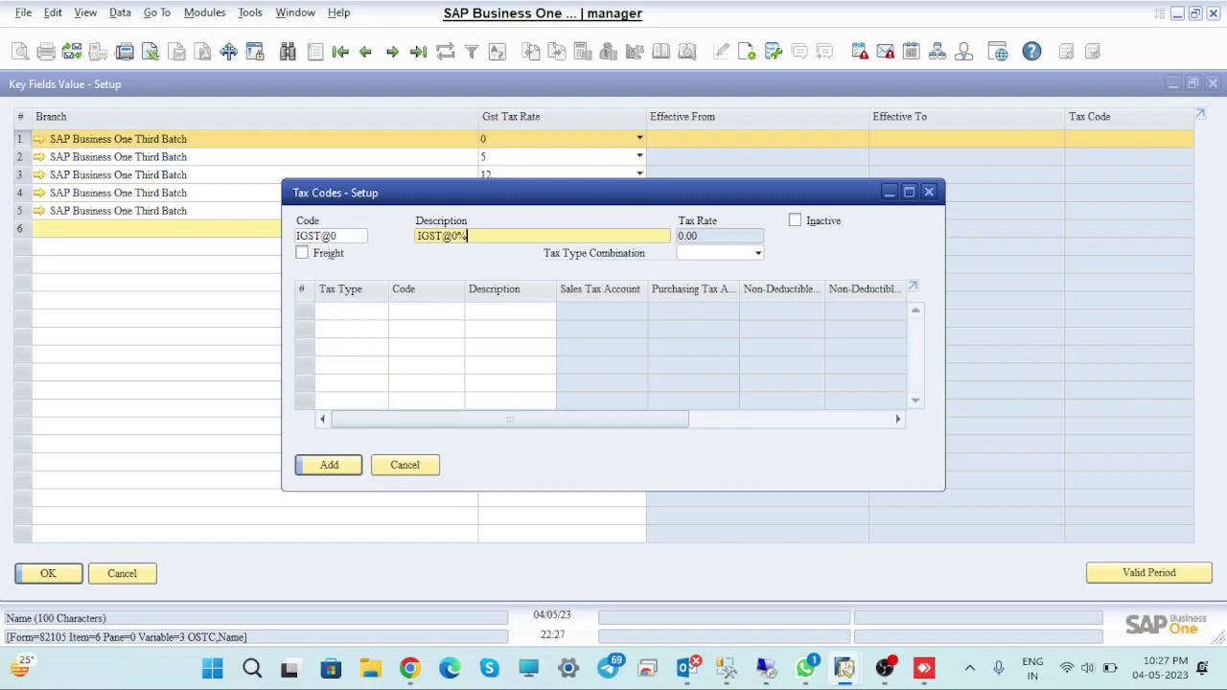
left_click(740, 253)
left_click(698, 344)
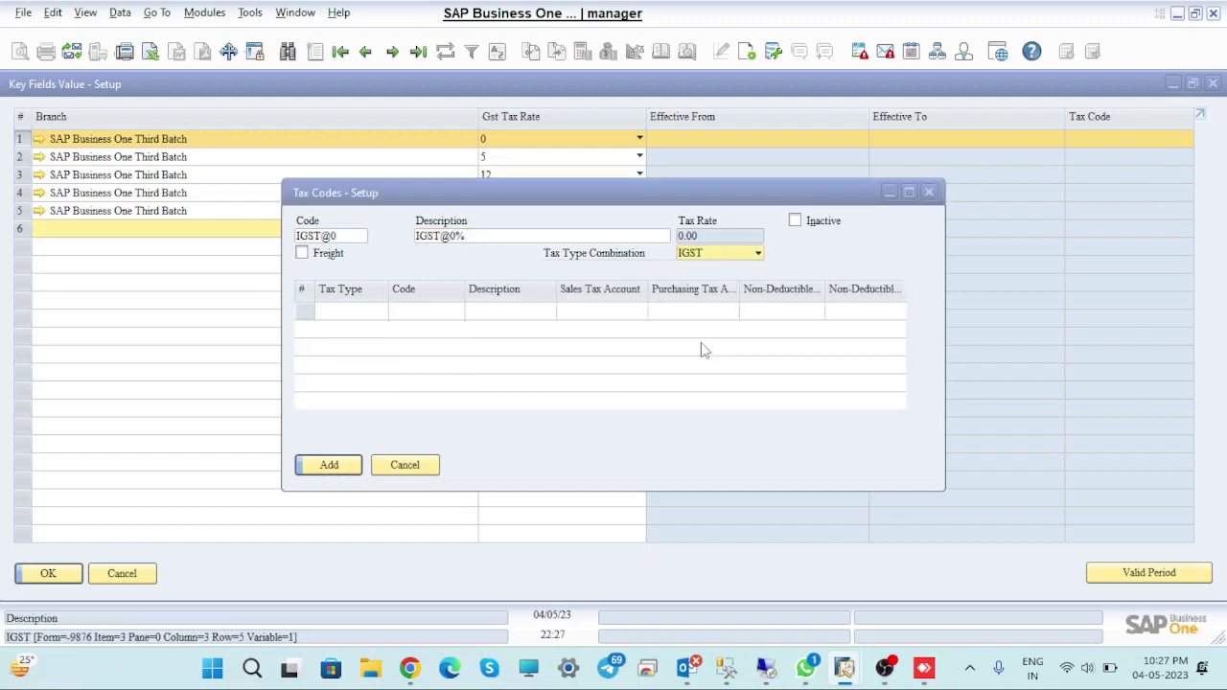
left_click(403, 311)
left_click(455, 312)
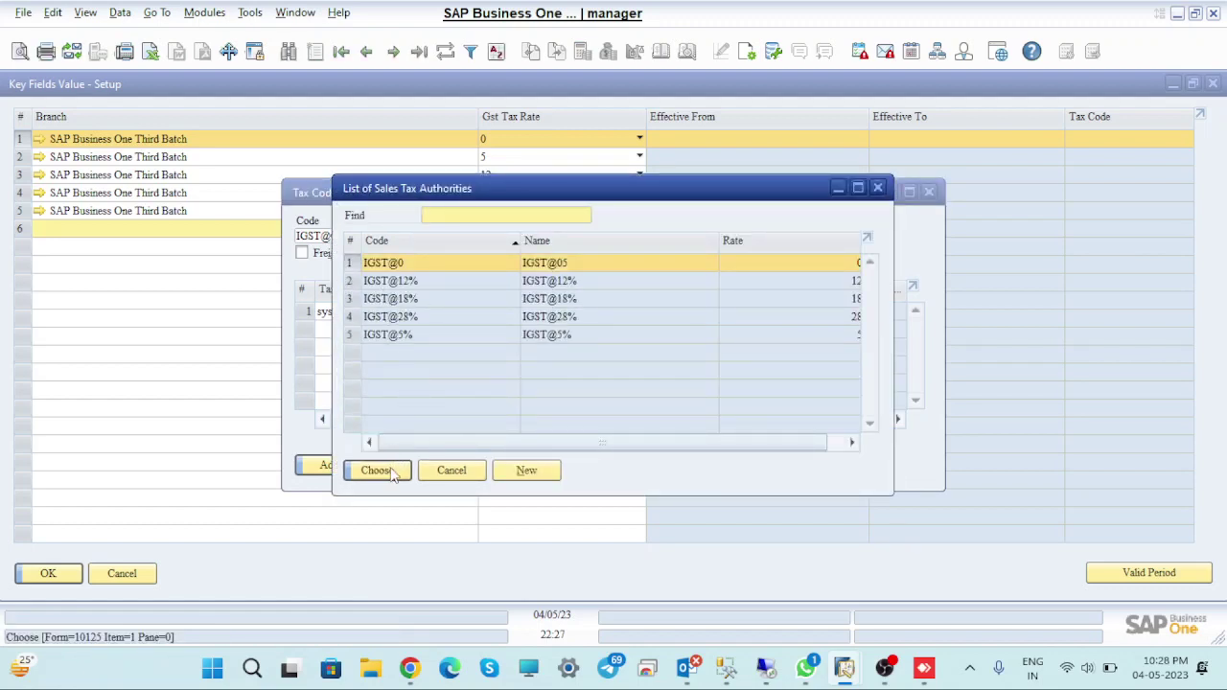
left_click(377, 469)
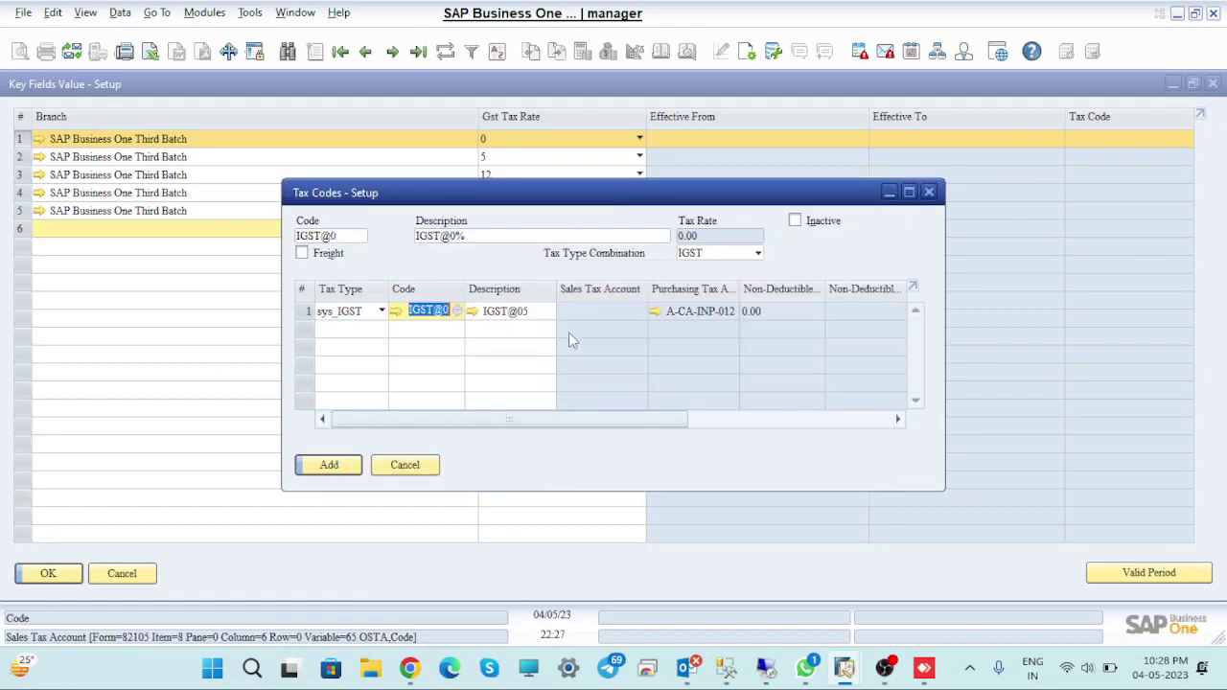
left_click(340, 465)
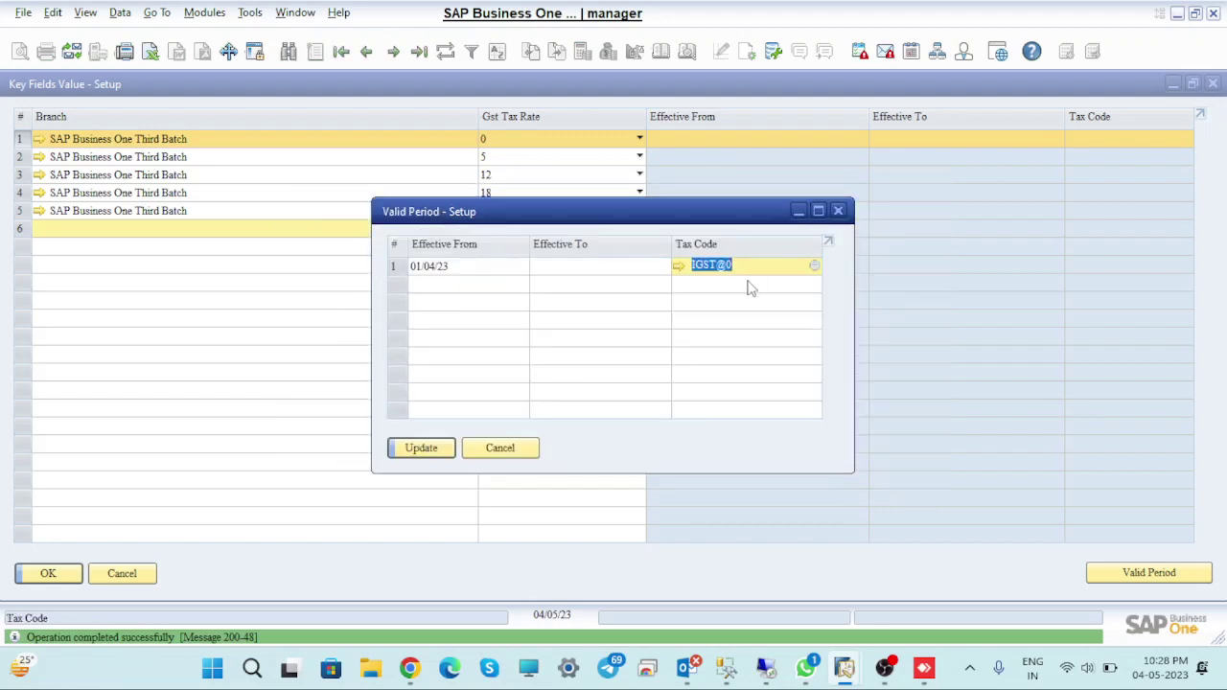
Apply the IGST@0 valid period to the rate-0 row and save the Key Fields form
left_click(443, 452)
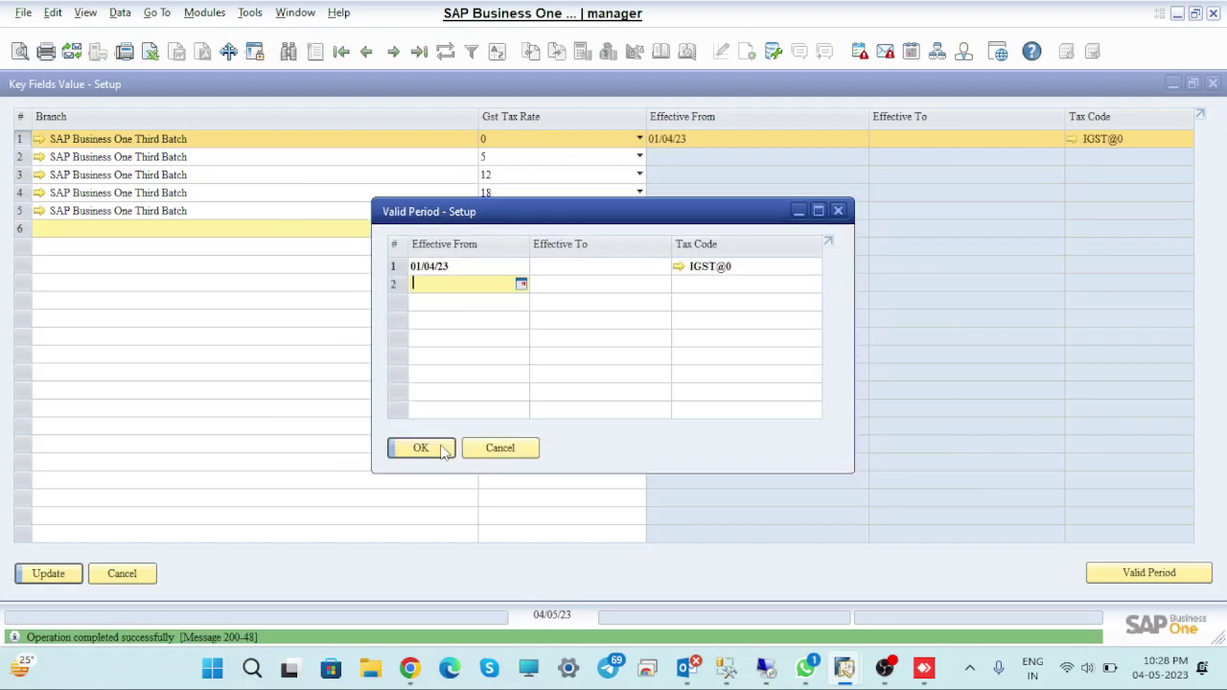
left_click(442, 448)
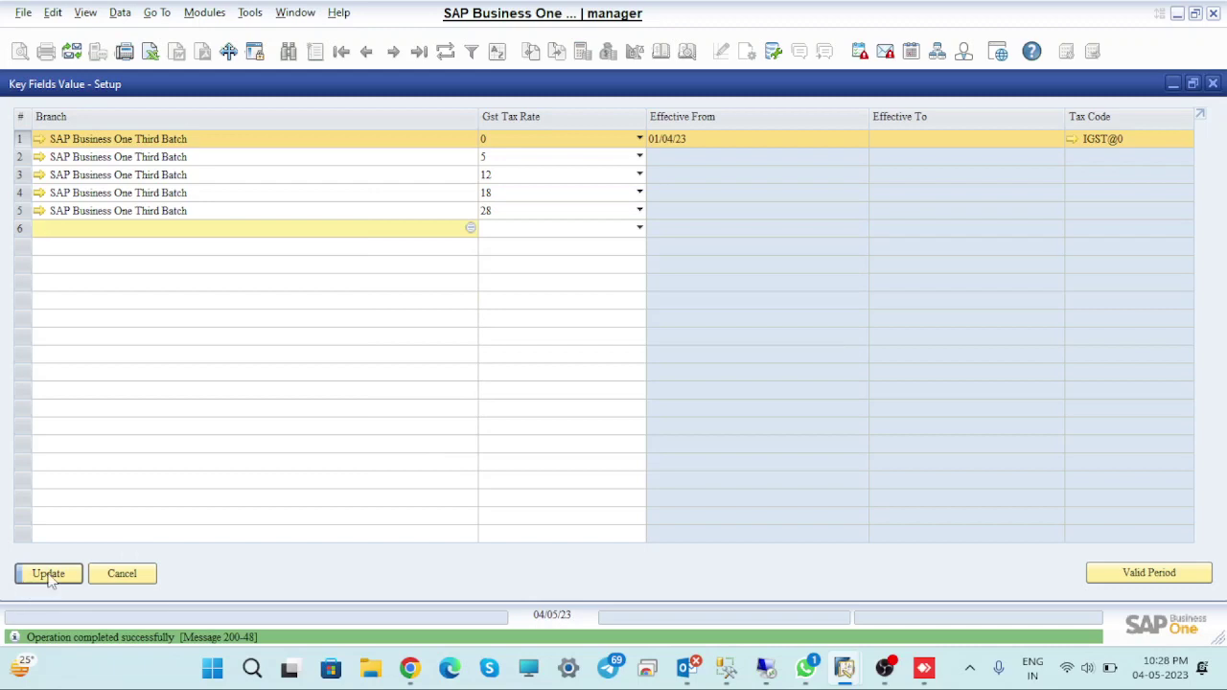
left_click(49, 575)
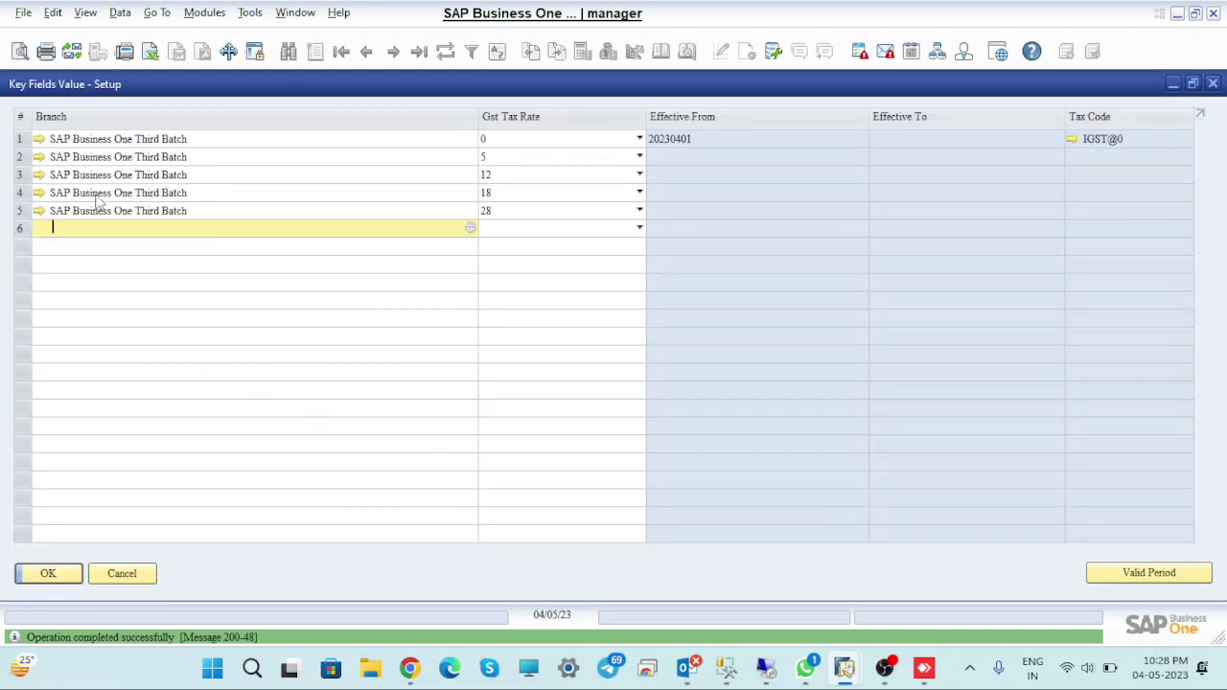
Open the 5% row's valid period and set Effective From to 01/04/23
left_click(31, 162)
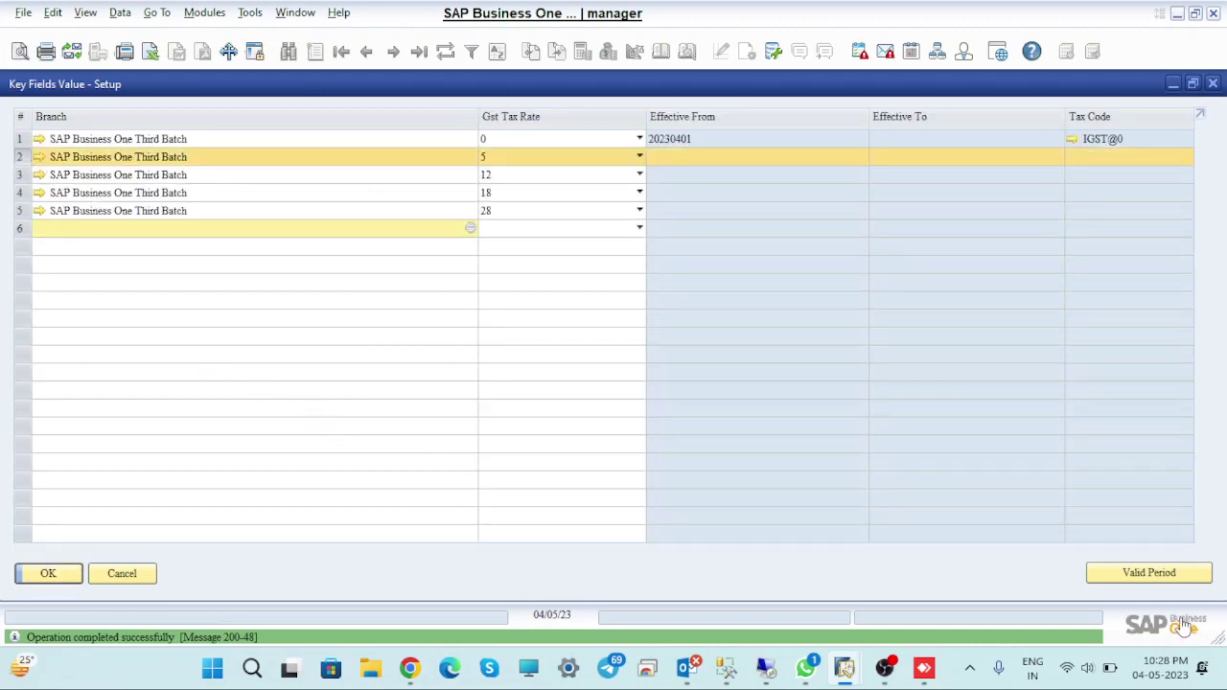
left_click(1155, 572)
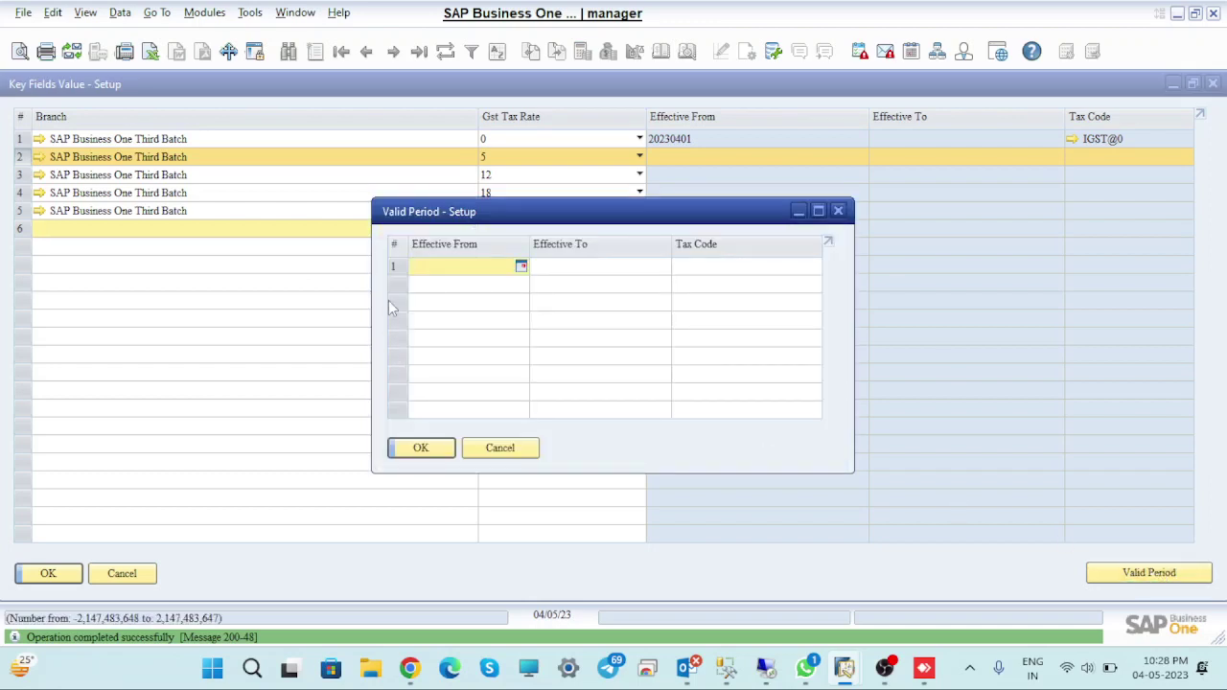
type("01/")
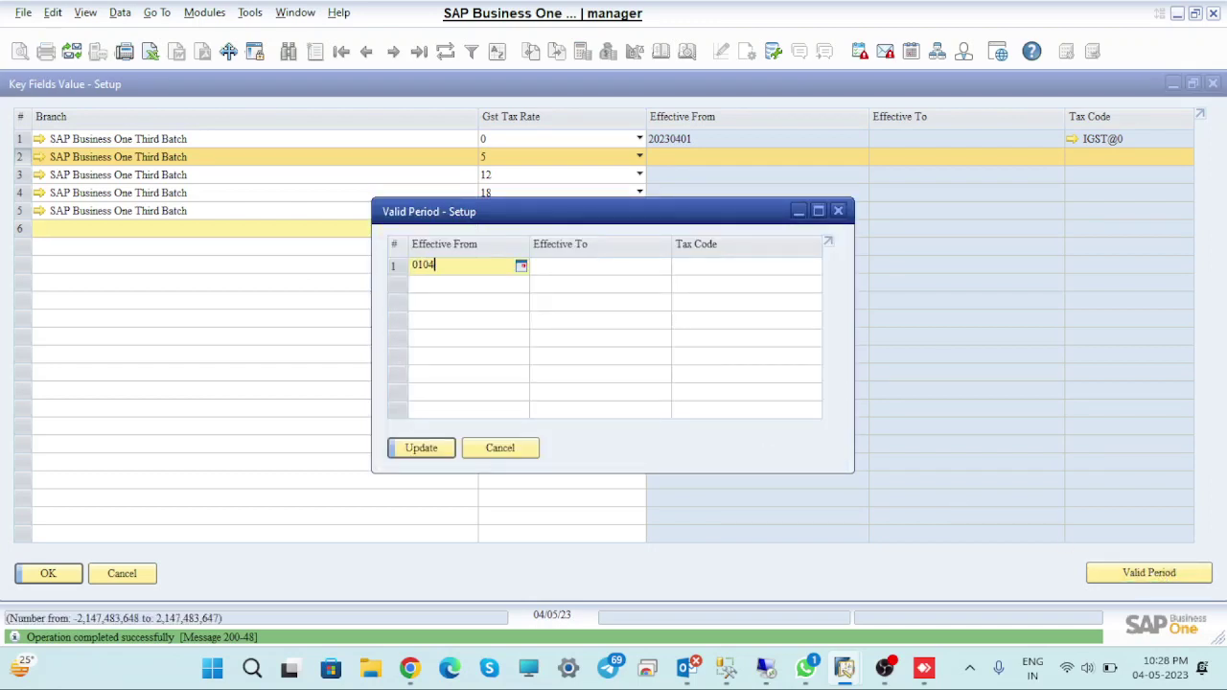
type("04")
key("Tab")
key("Tab")
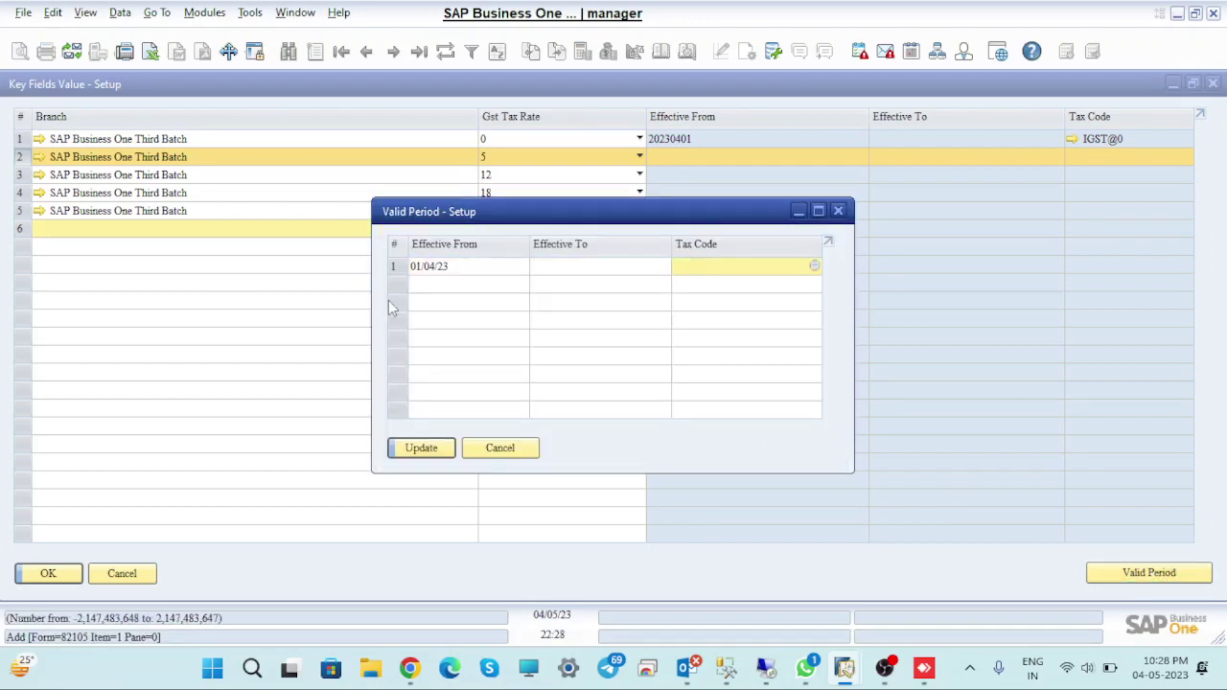
key("Tab")
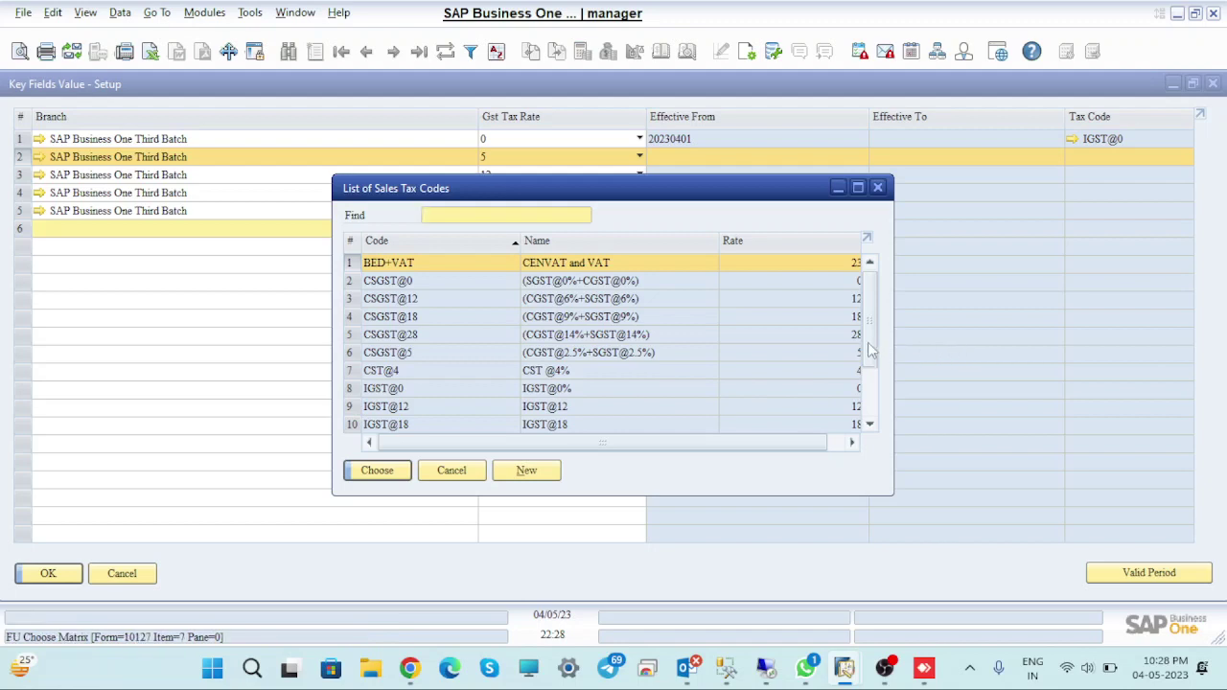
Choose tax code IGST@5 for the 5% row, apply the period, and save
scroll(874, 356, "down", 1)
scroll(874, 356, "down", 1)
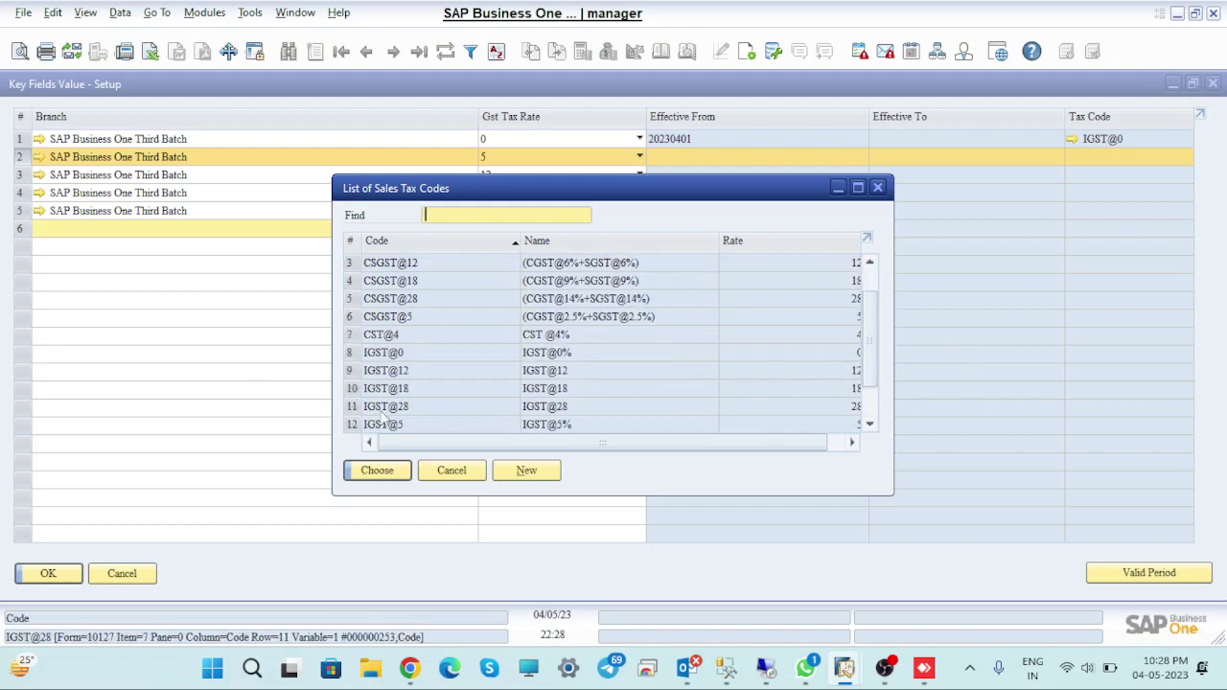
left_click(350, 425)
left_click(381, 470)
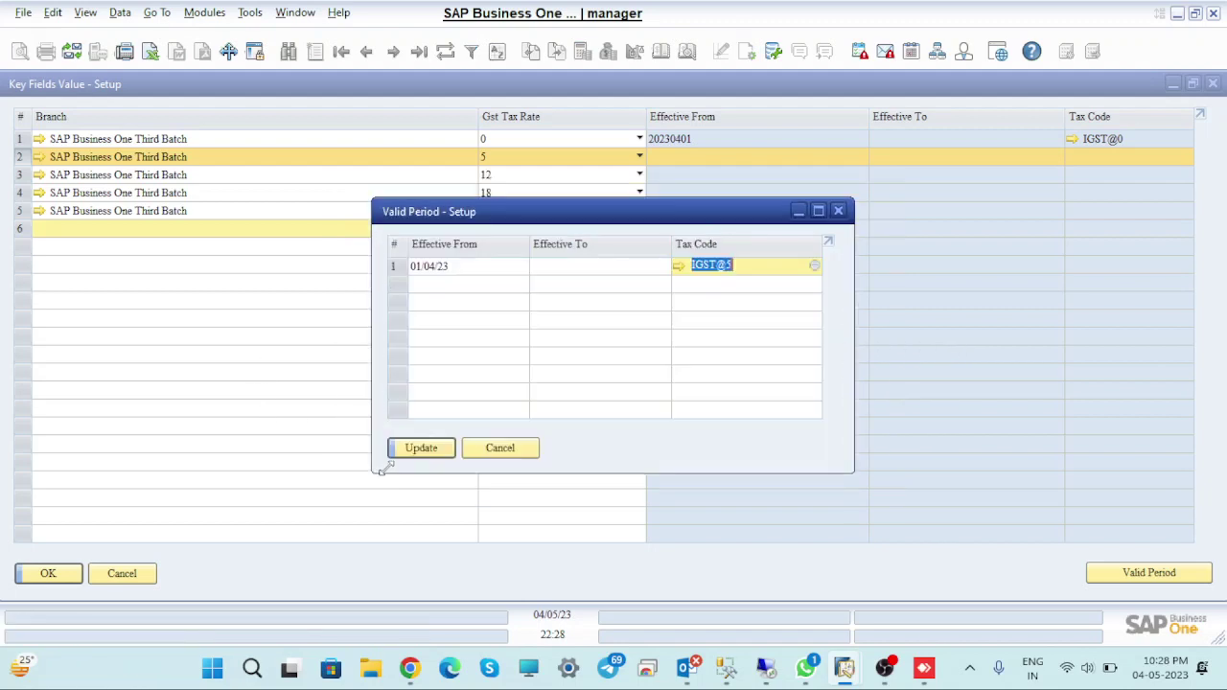
left_click(417, 452)
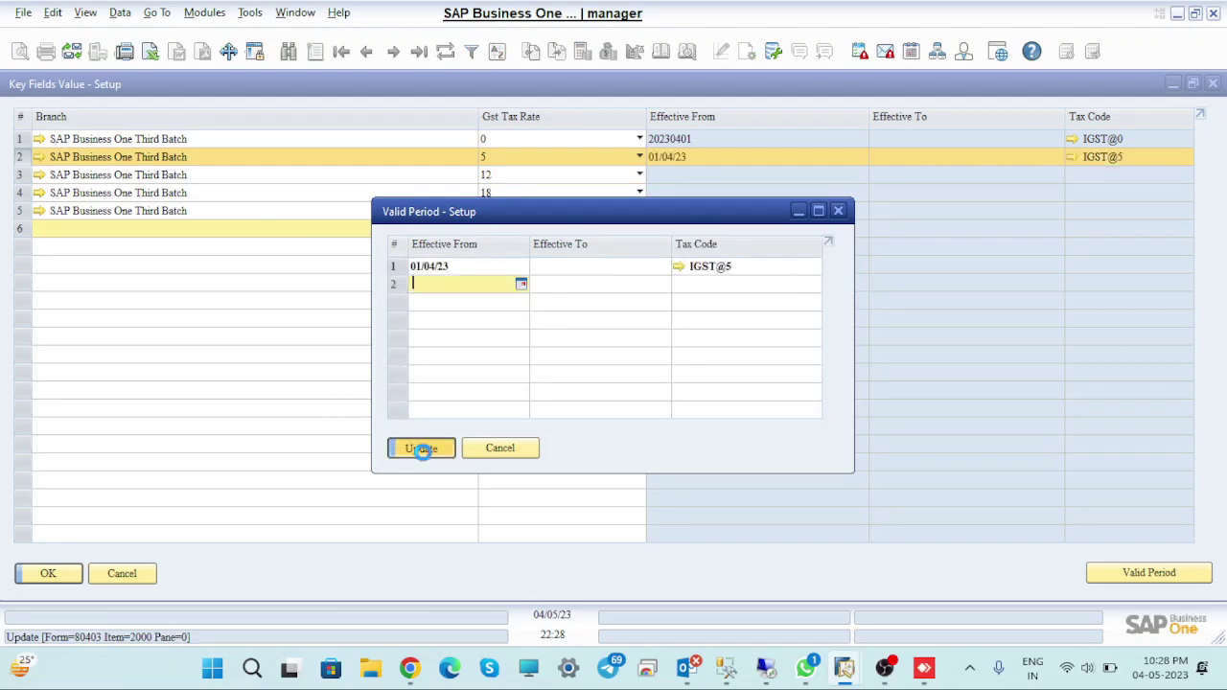
left_click(432, 450)
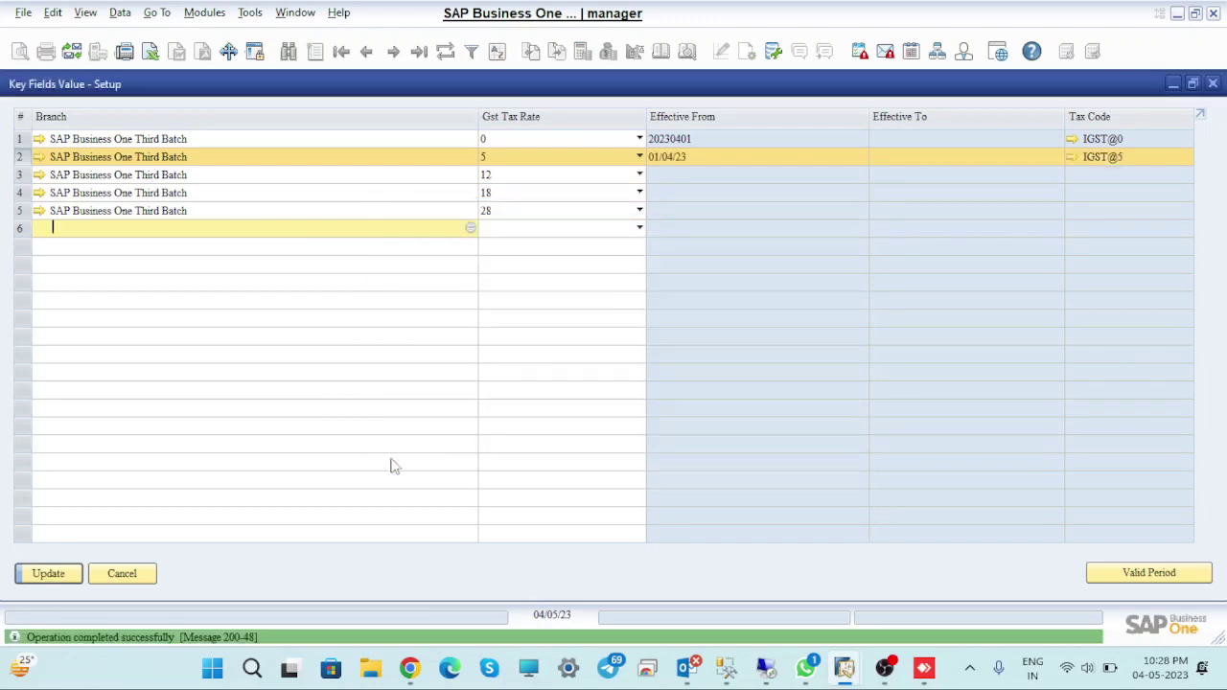
left_click(57, 574)
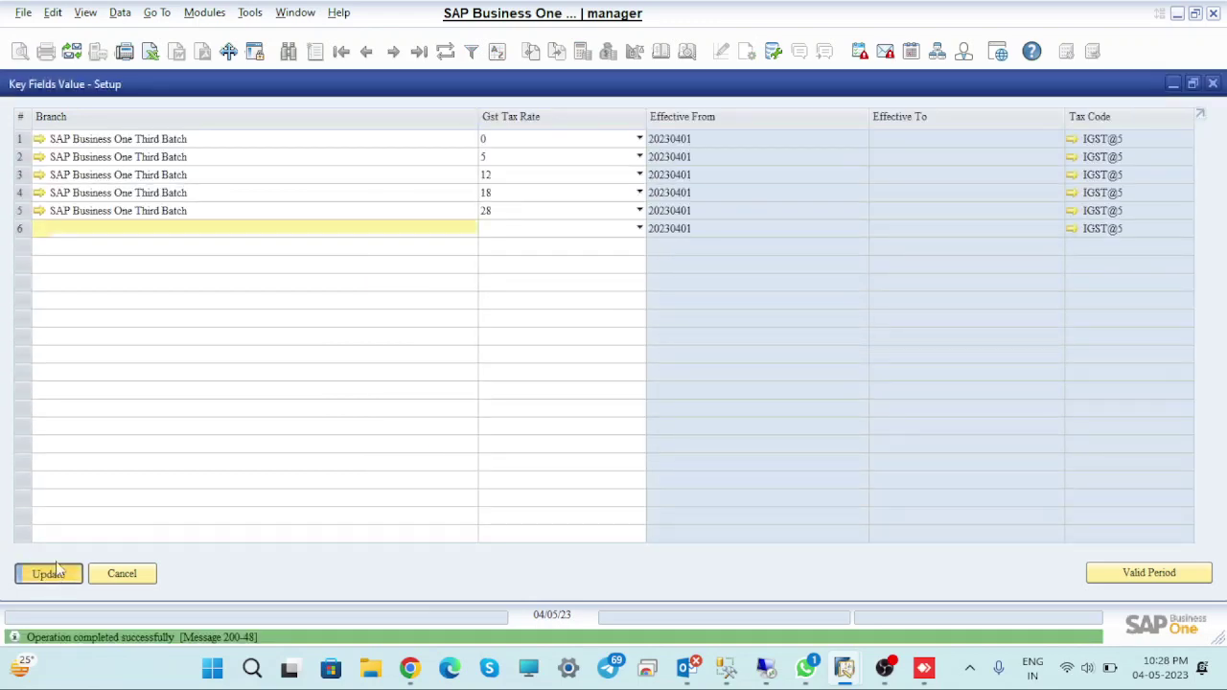
Give the row 3 (12%) valid period tax code IGST@12 from 01/04/23, then save the form
left_click(21, 177)
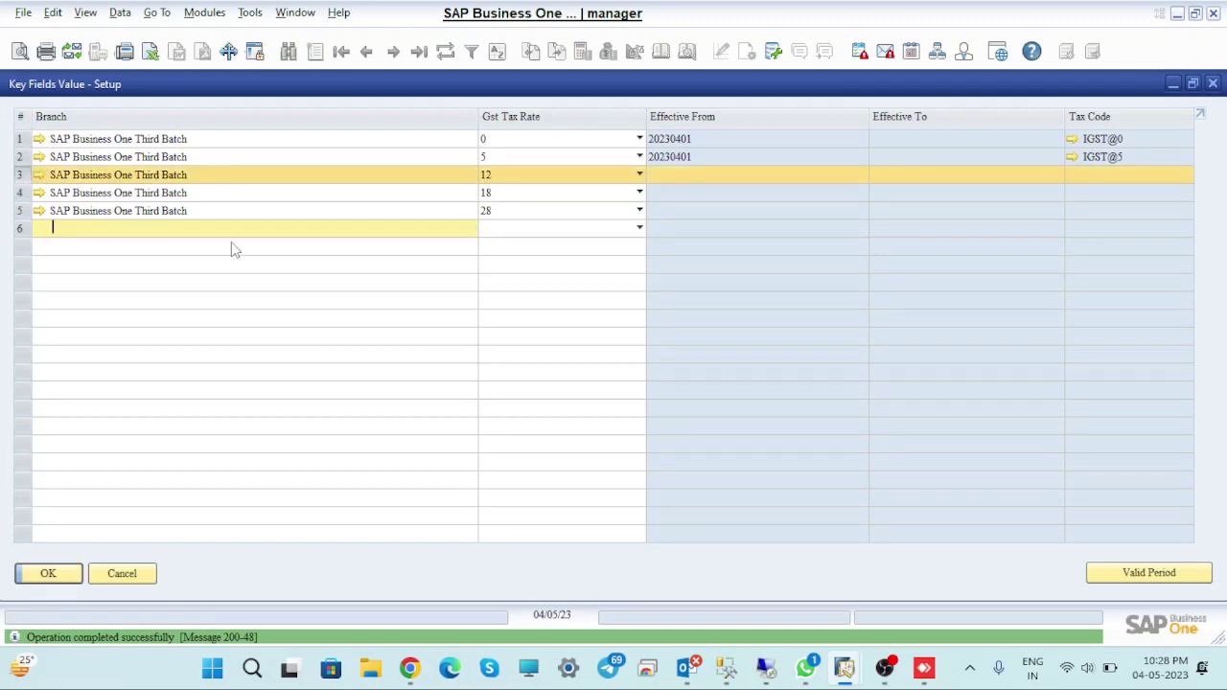
left_click(1140, 578)
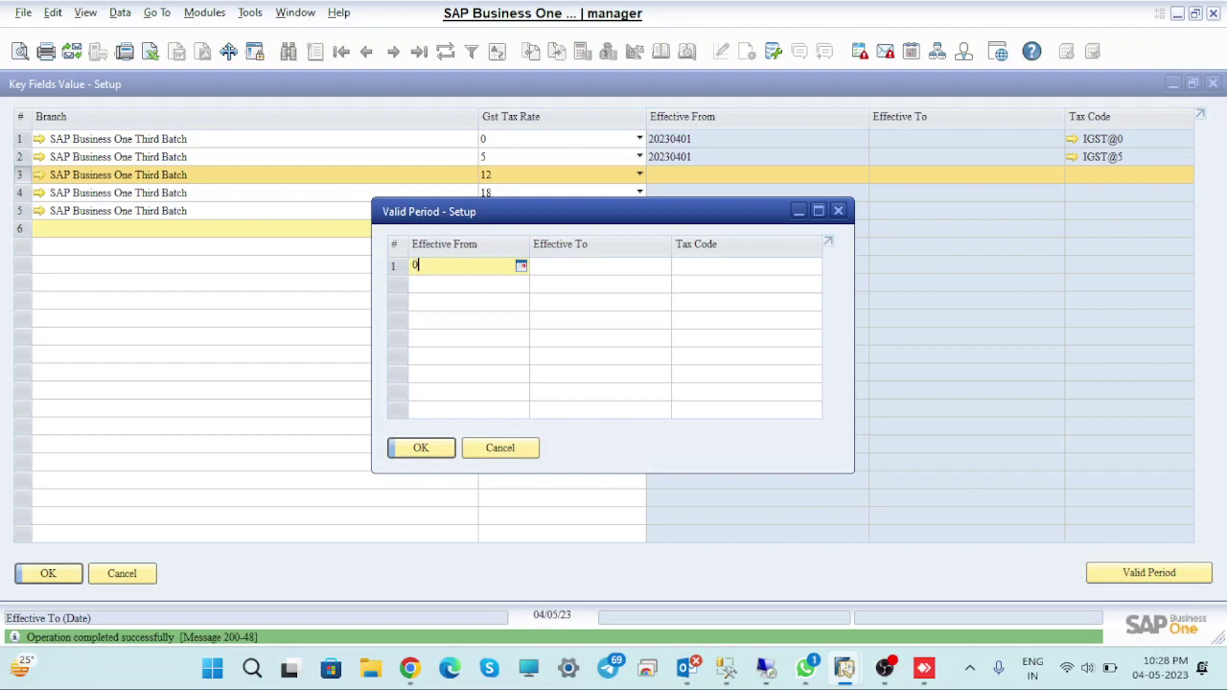
type("01")
key("Tab")
key("Tab")
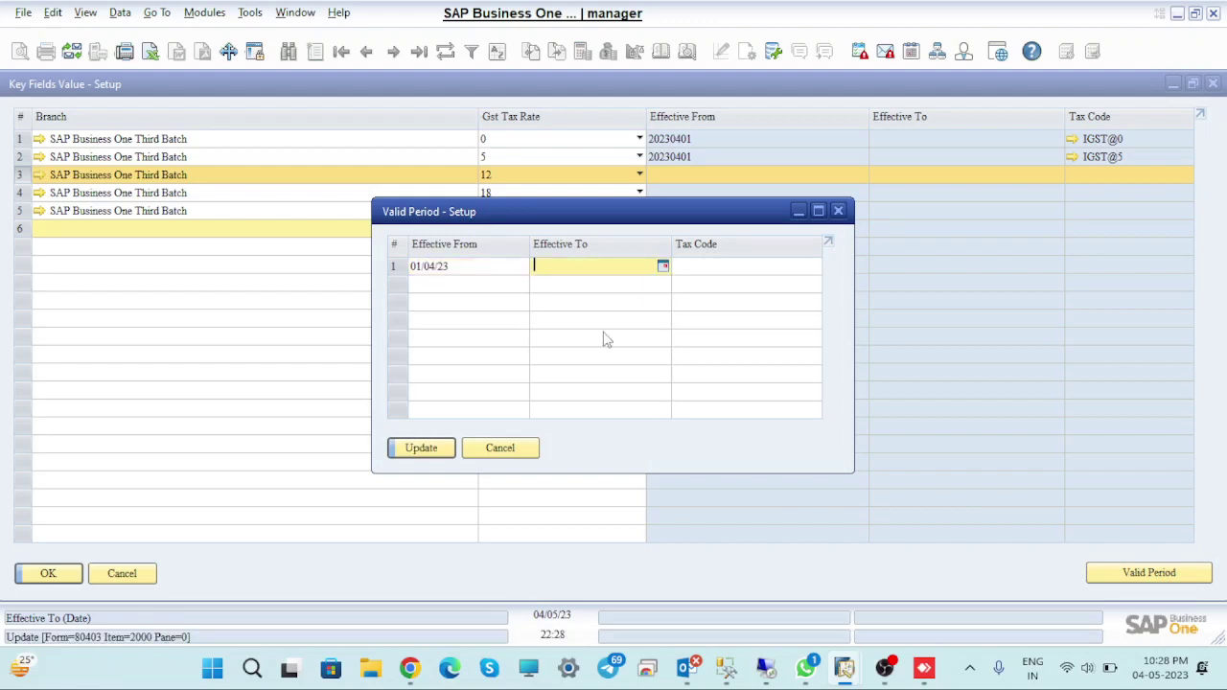
key("Tab")
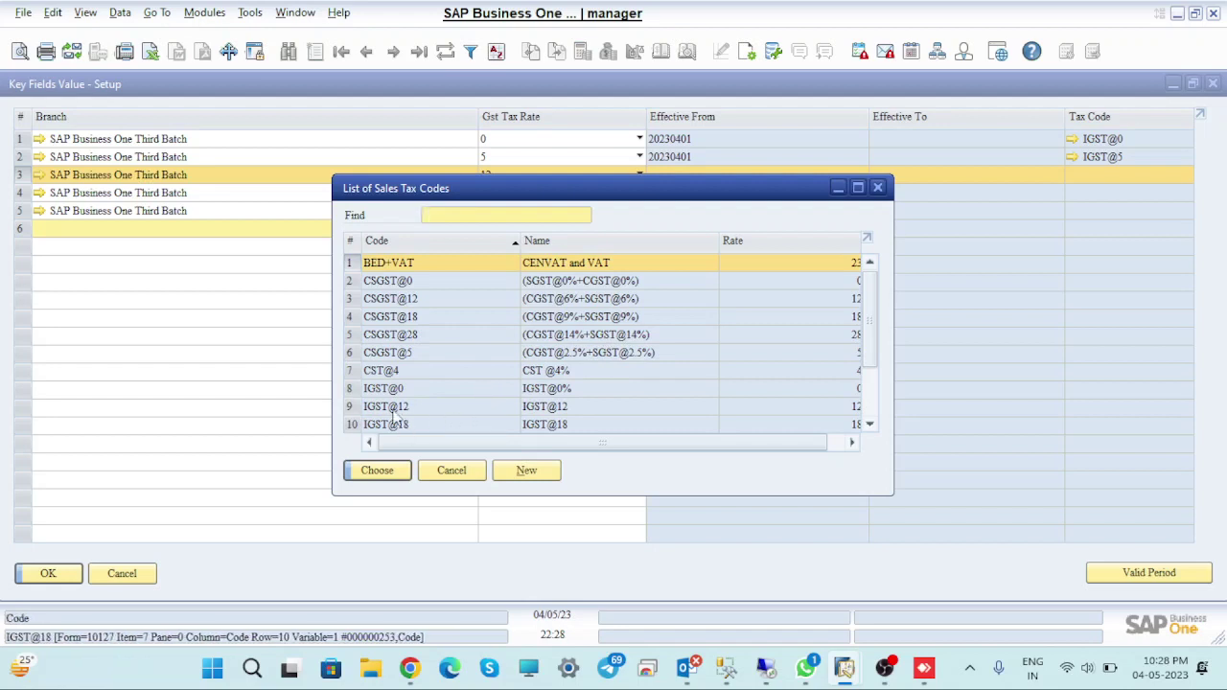
left_click(396, 406)
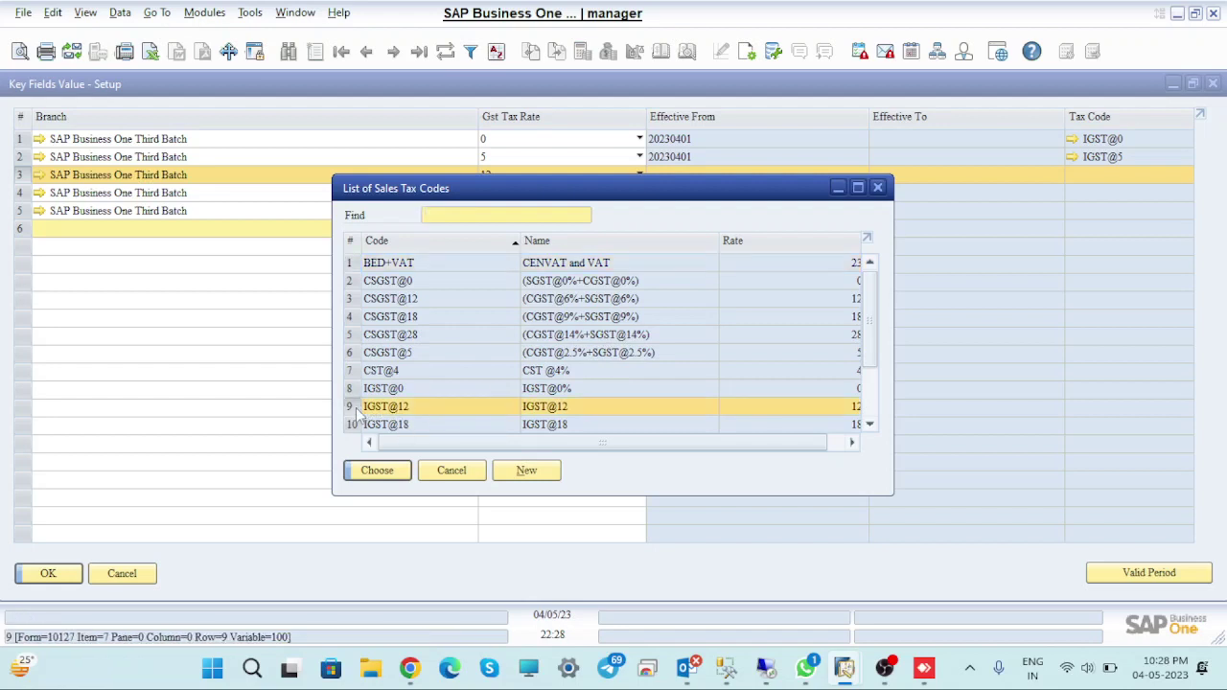
left_click(395, 470)
left_click(408, 448)
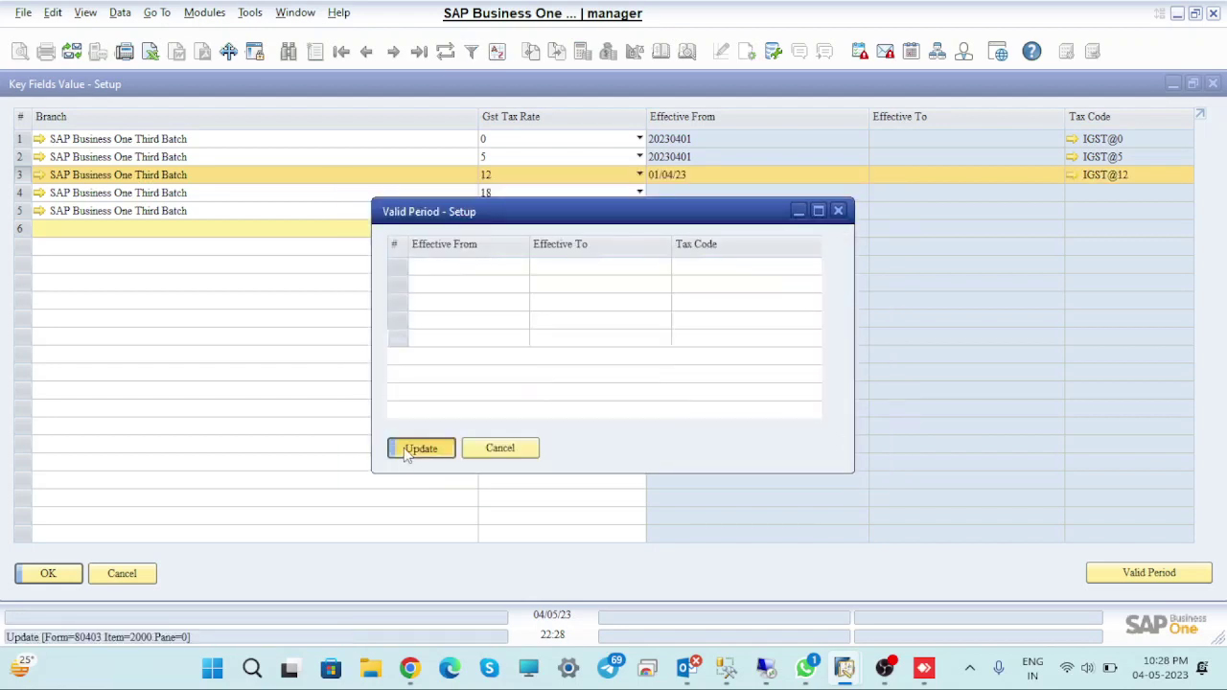
left_click(416, 449)
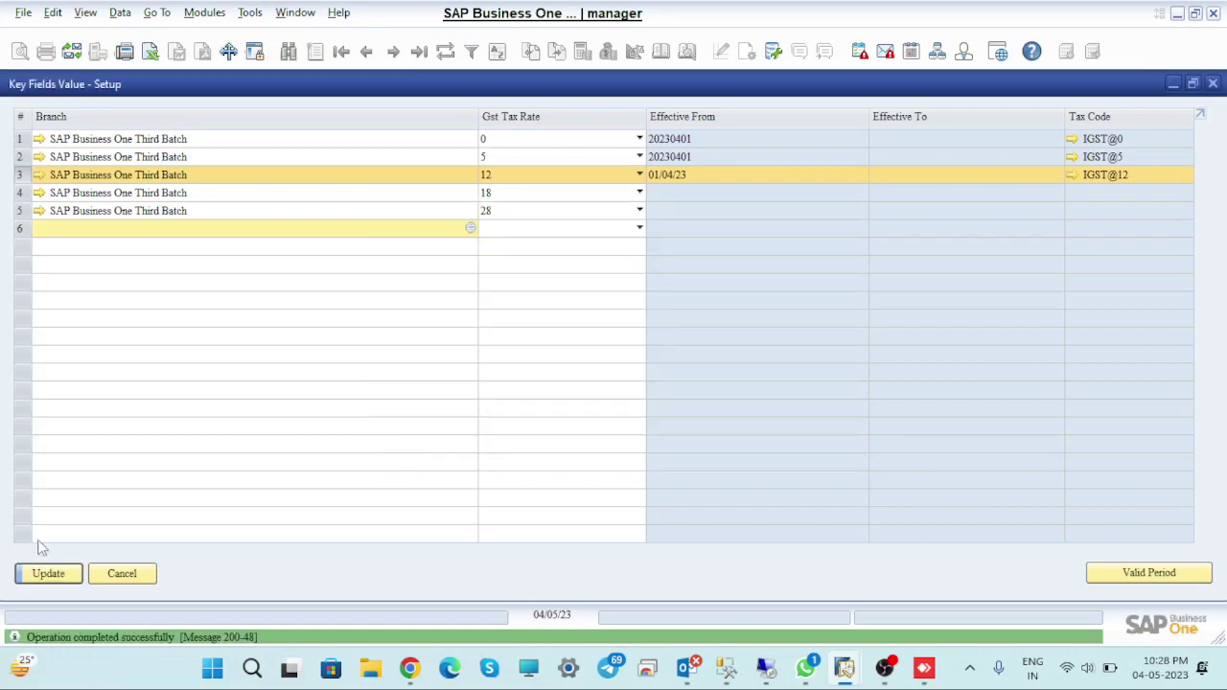
left_click(55, 573)
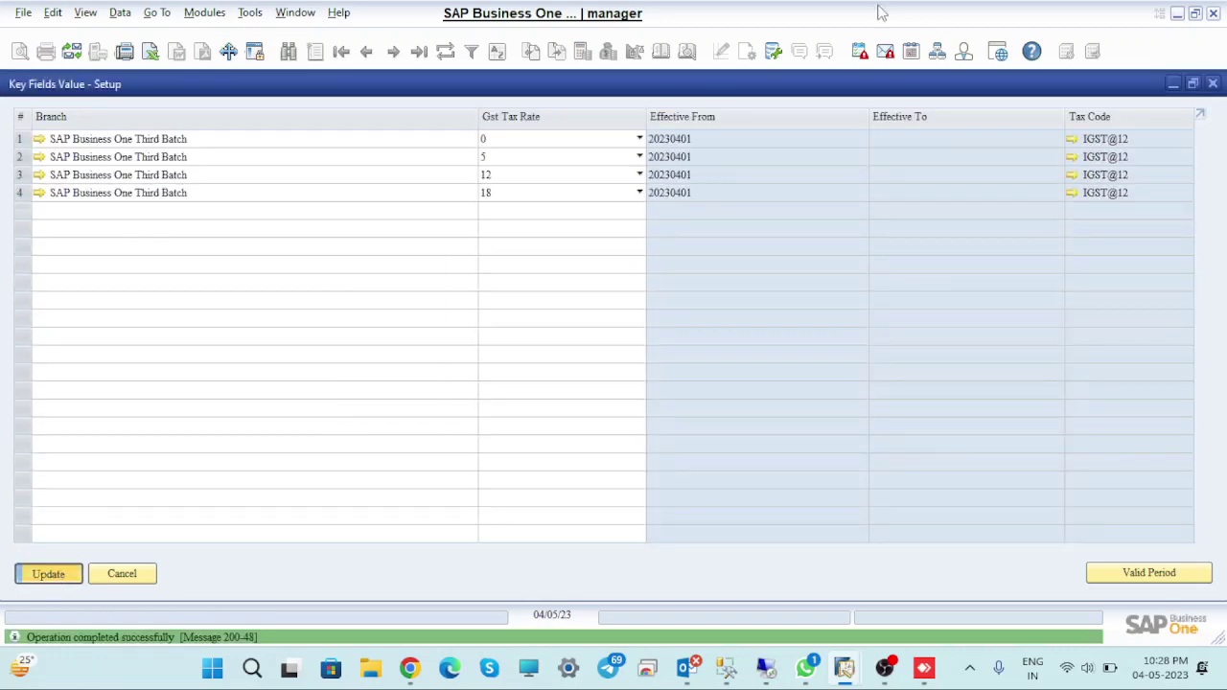
Set row 4 (18%) to tax code IGST@18 effective 20230401 and save the form
left_click(29, 192)
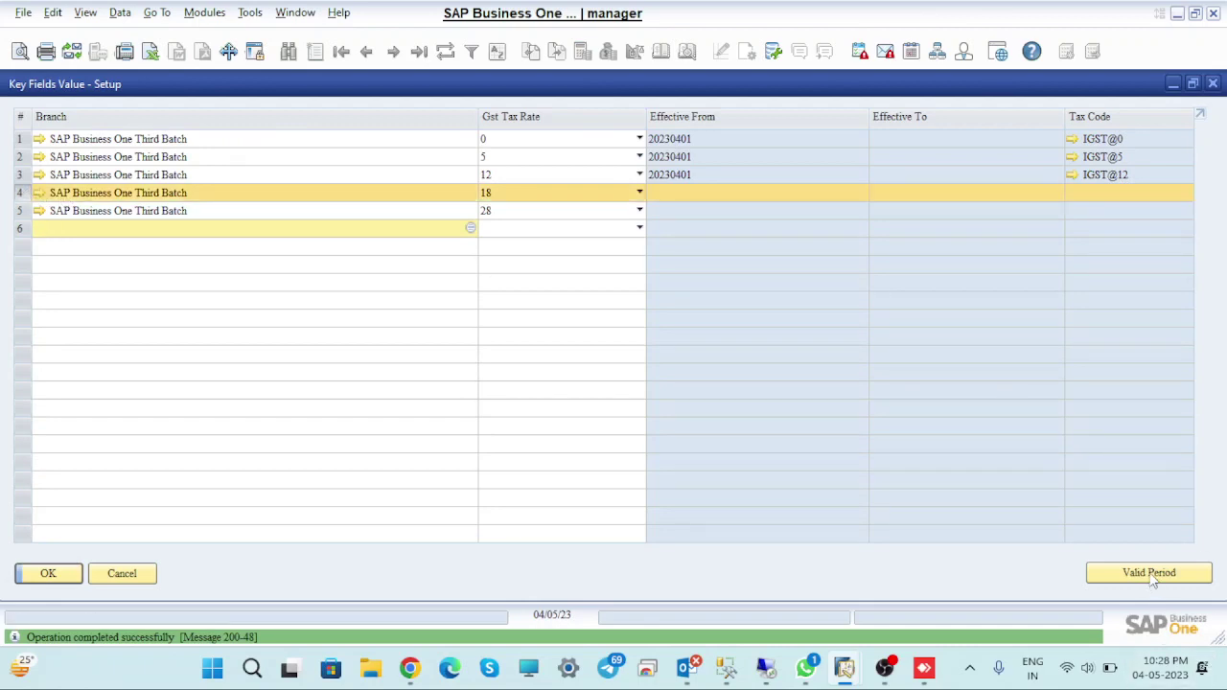
left_click(1150, 573)
type("0")
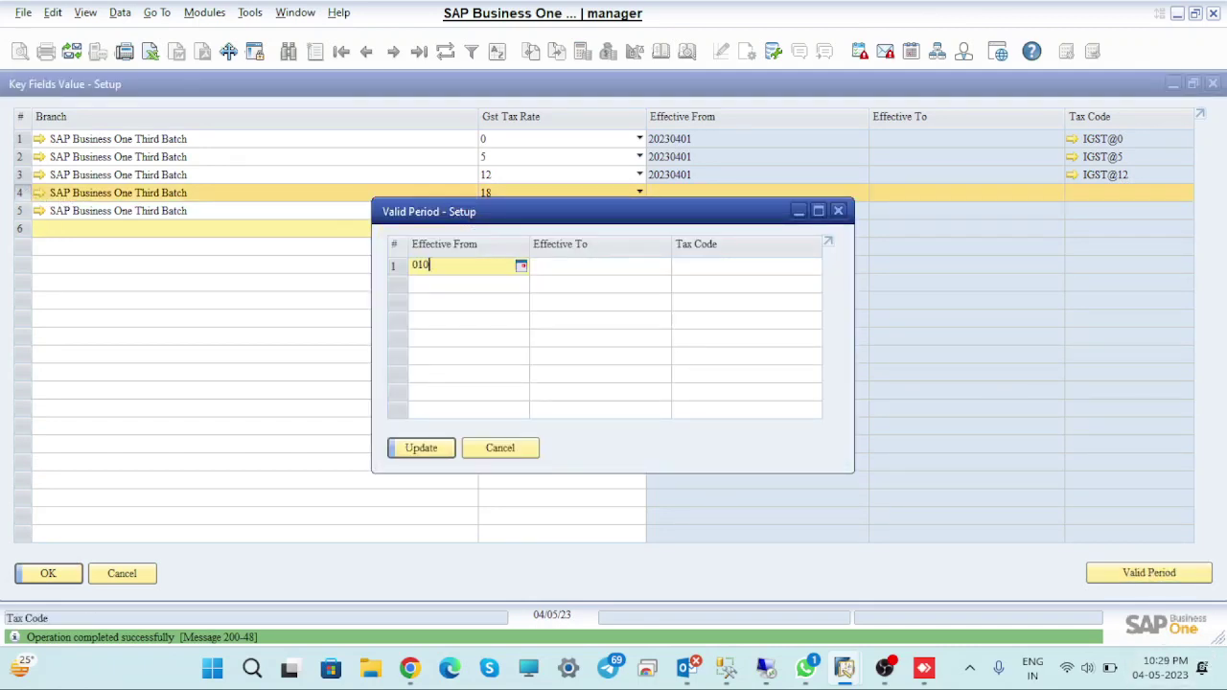
type("1/04")
key("Tab")
key("Tab")
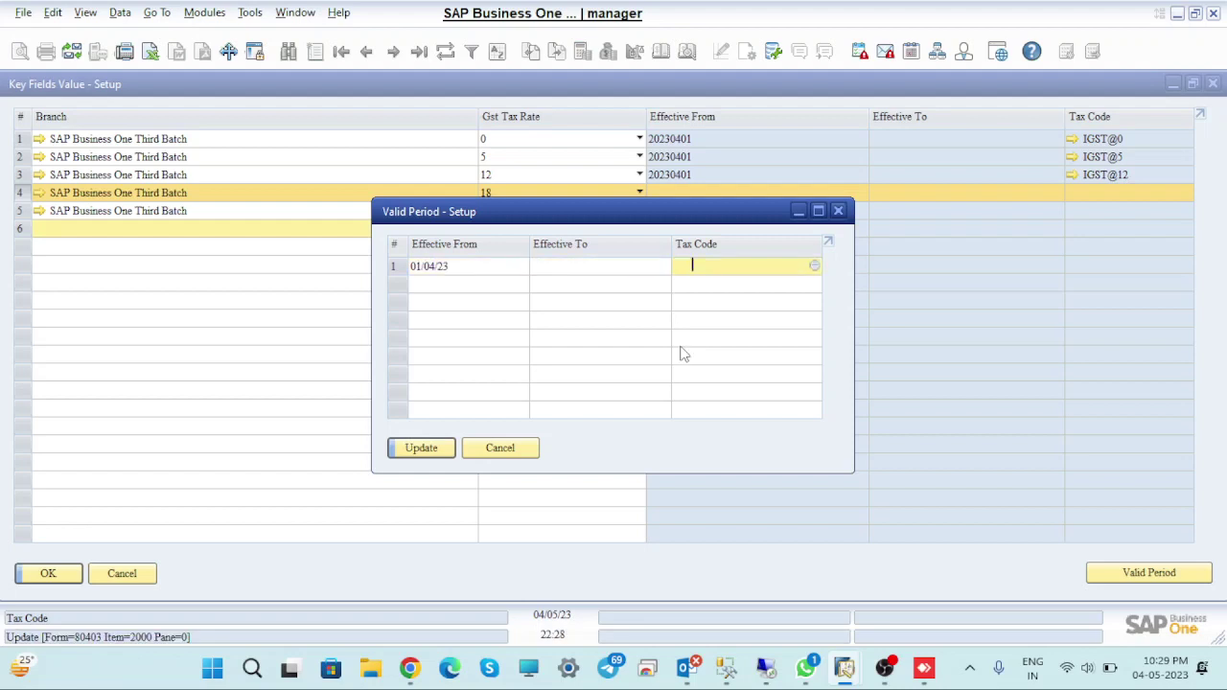
left_click(815, 267)
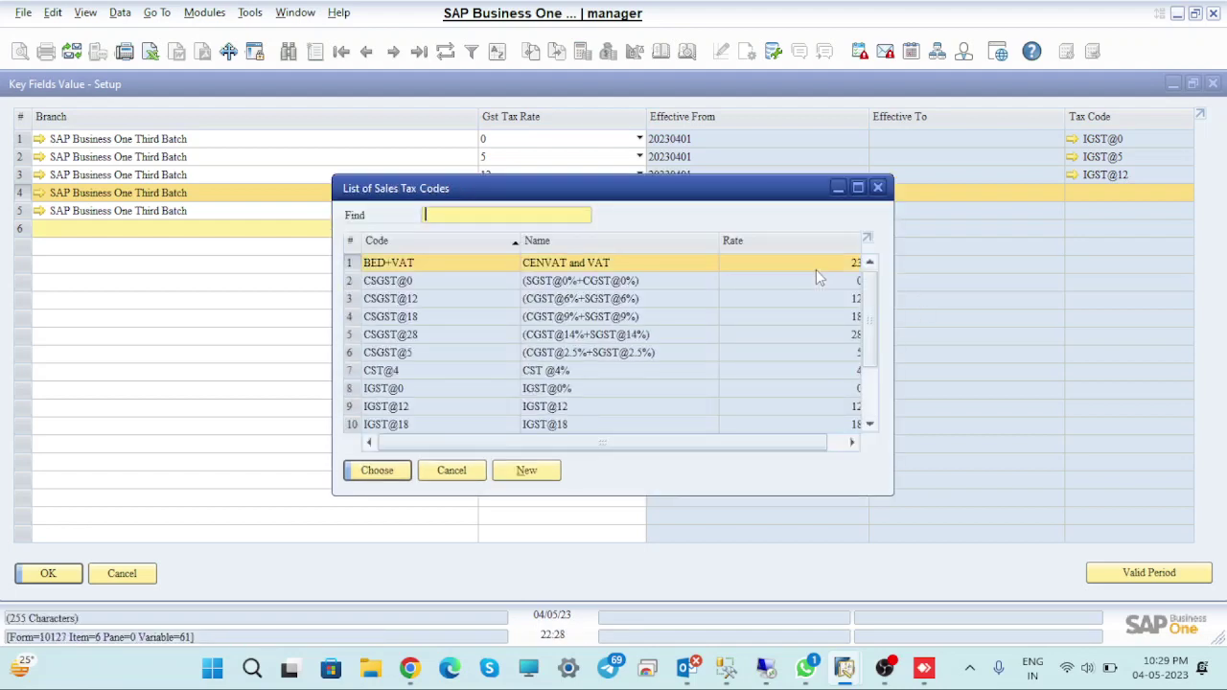
left_click(351, 425)
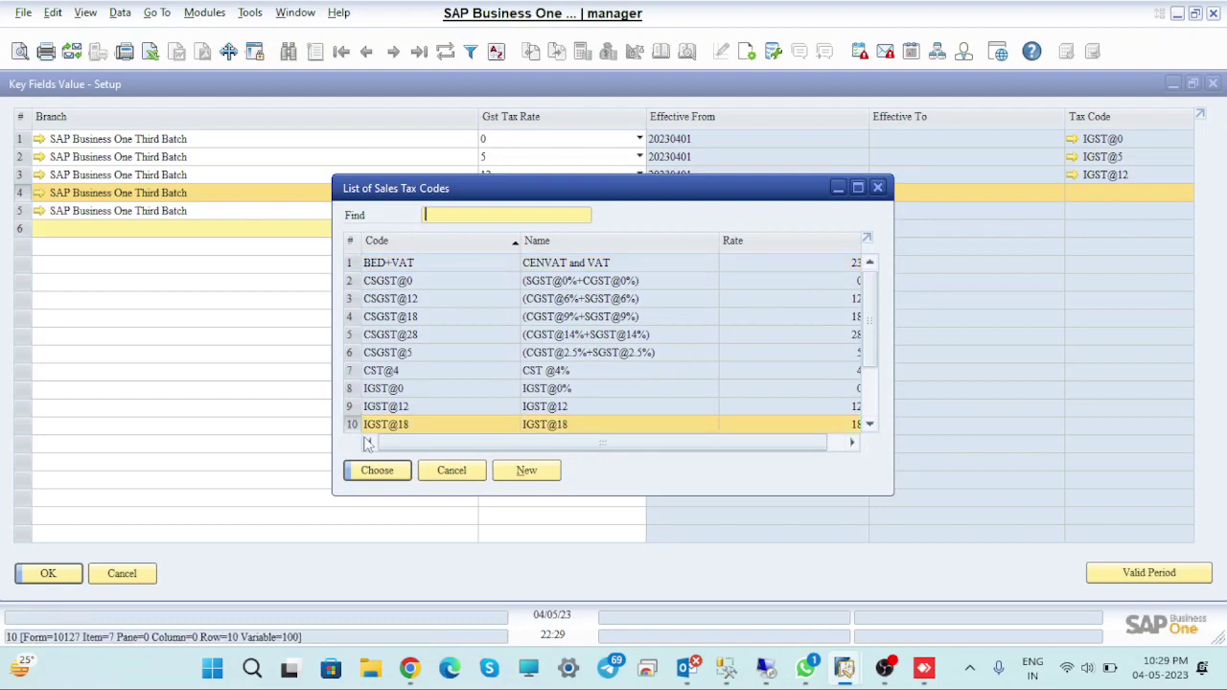
left_click(389, 471)
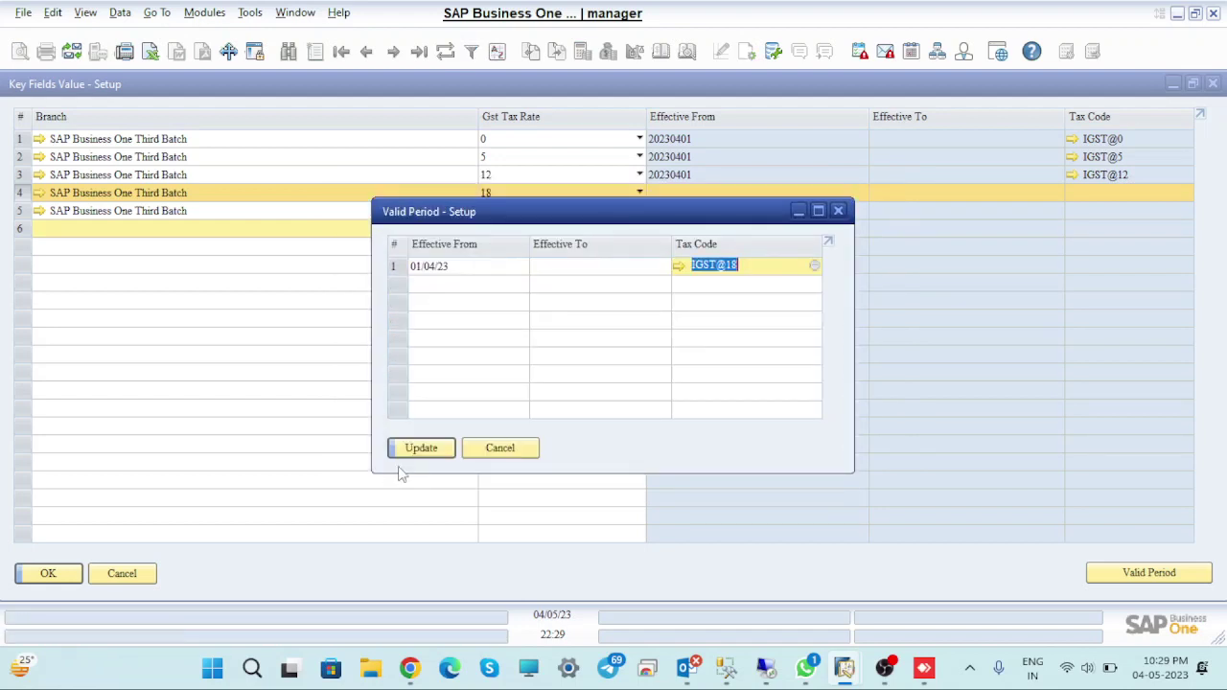
left_click(419, 449)
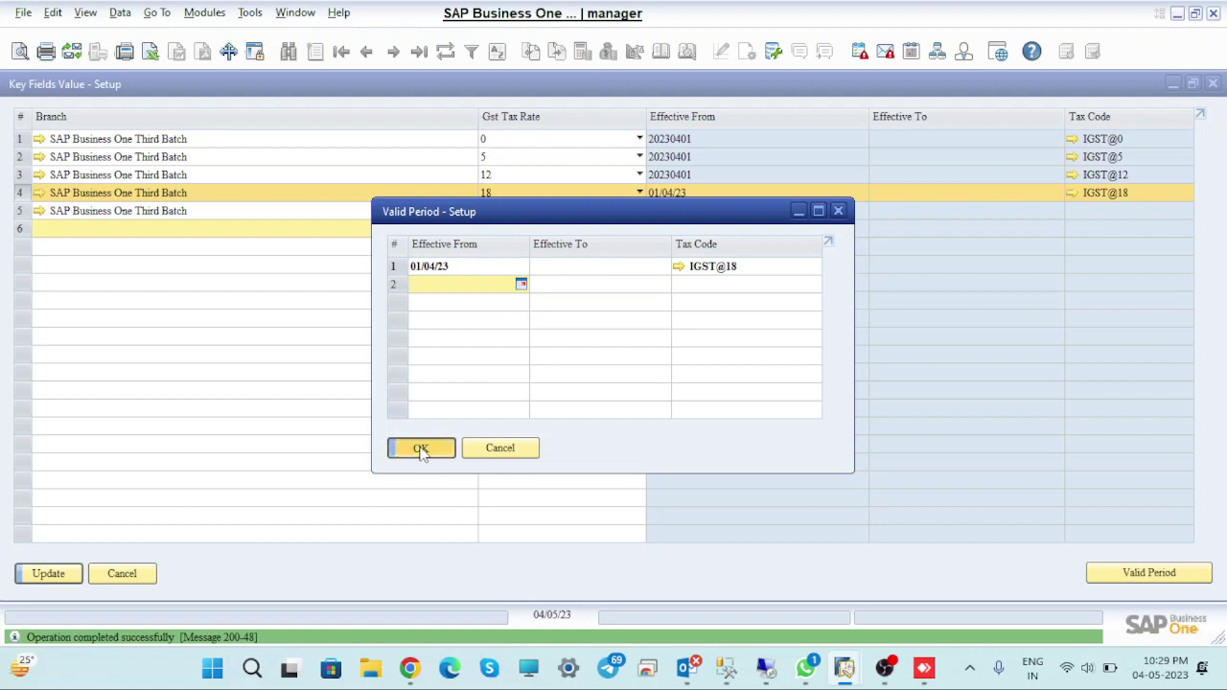
left_click(422, 450)
left_click(70, 575)
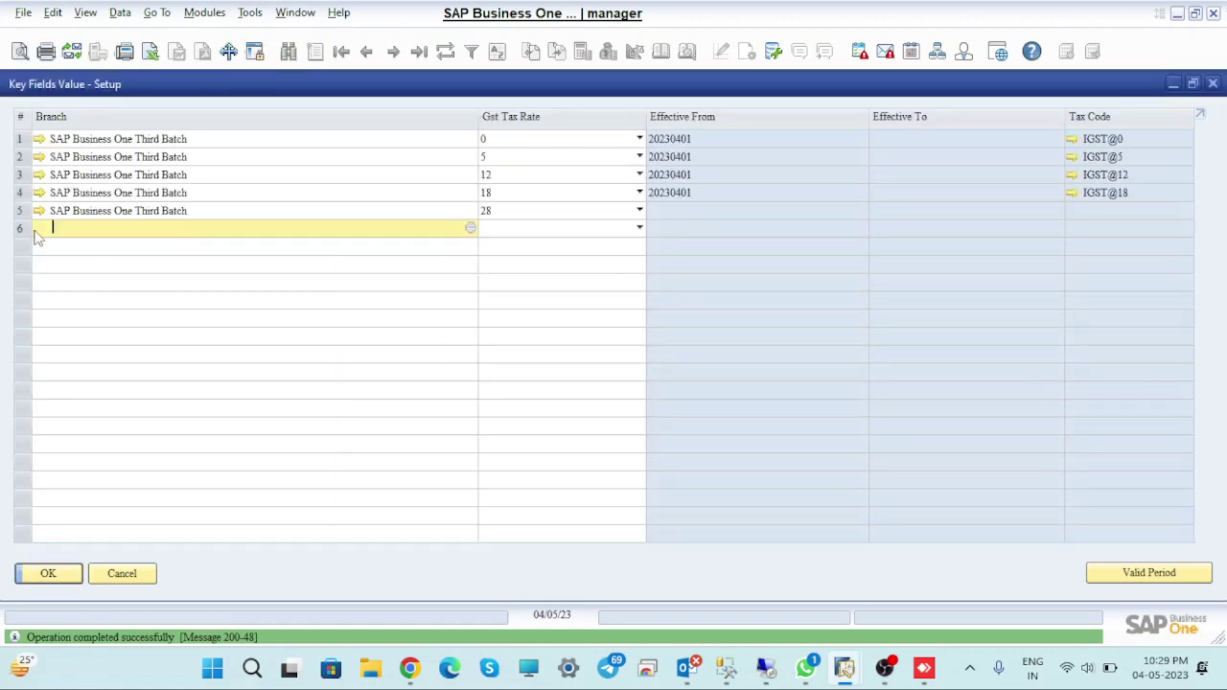
Set row 5 (28%) to tax code IGST@28 with Effective From 20230401
left_click(42, 207)
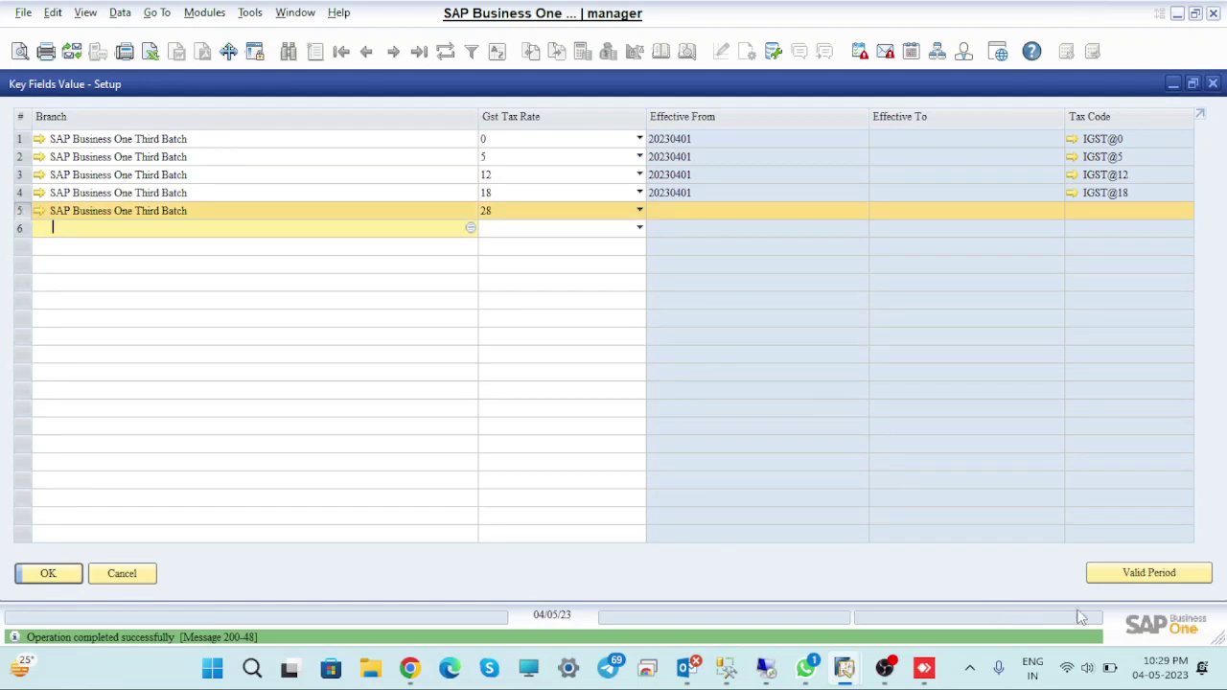
left_click(1171, 573)
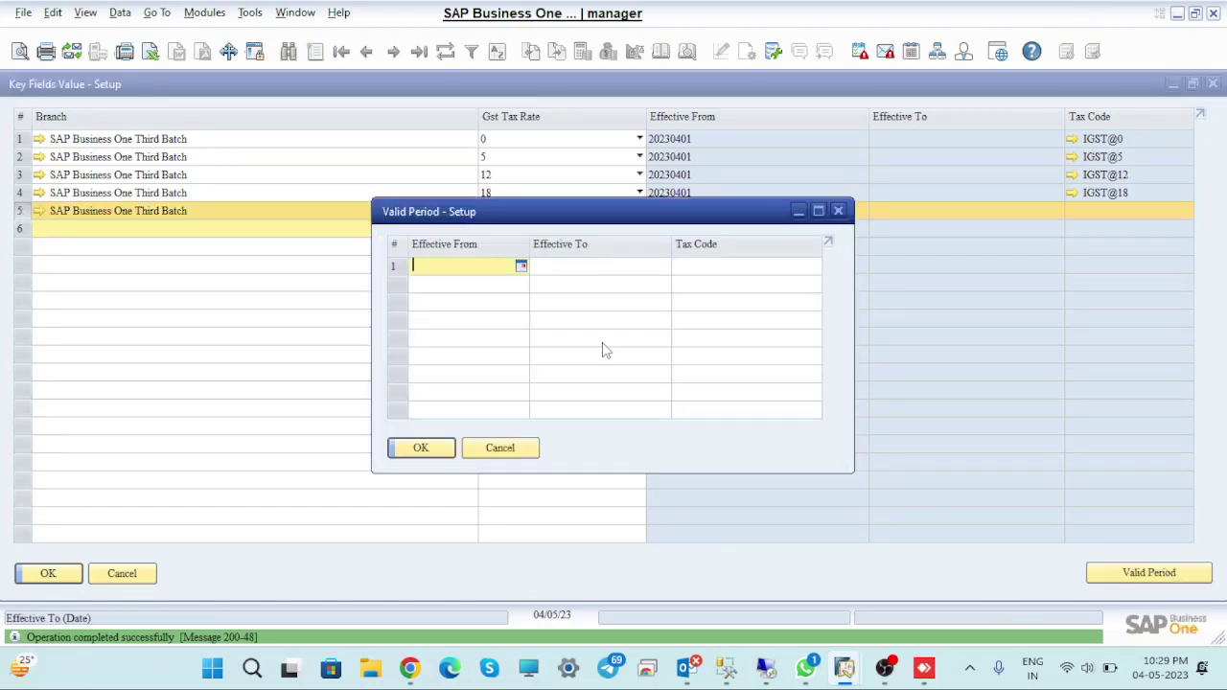
type("01/")
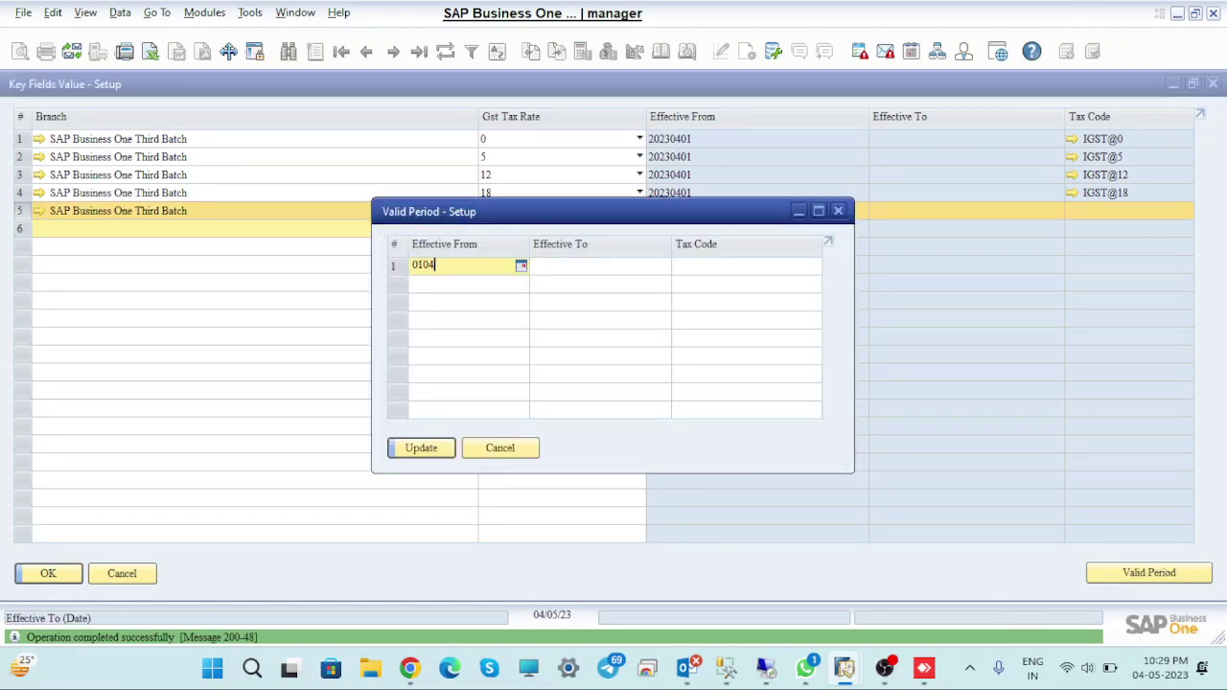
type("04")
key("Tab")
key("Tab")
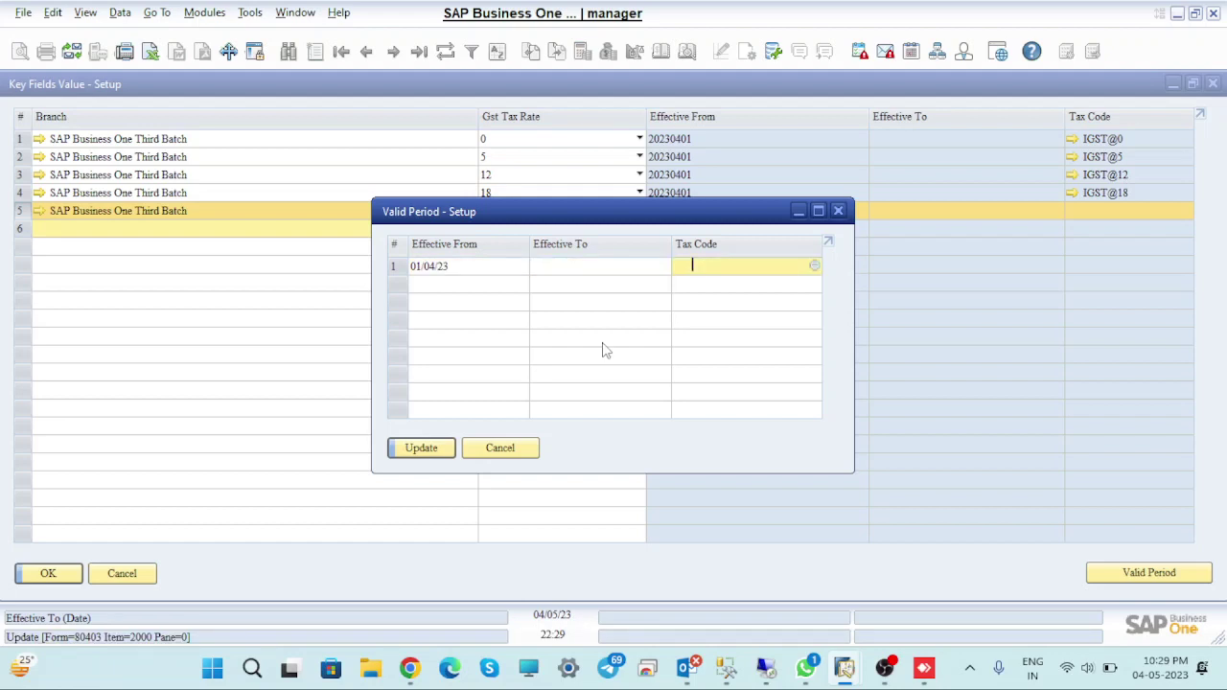
key("Tab")
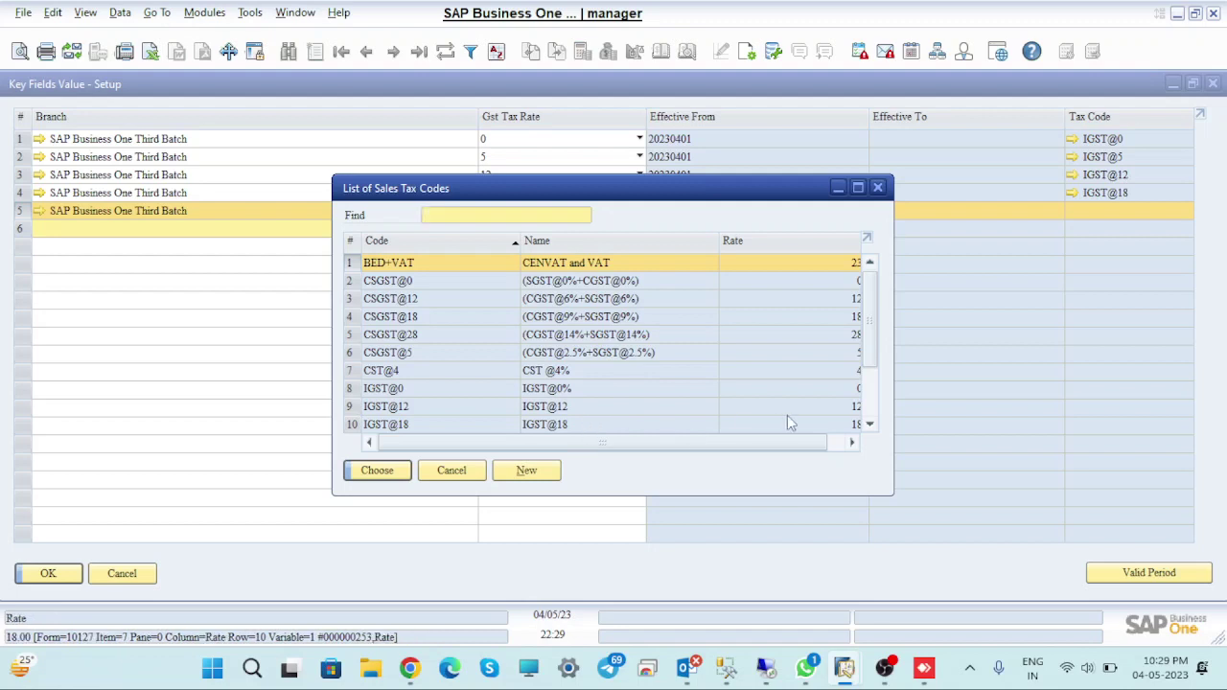
scroll(883, 422, "down", 2)
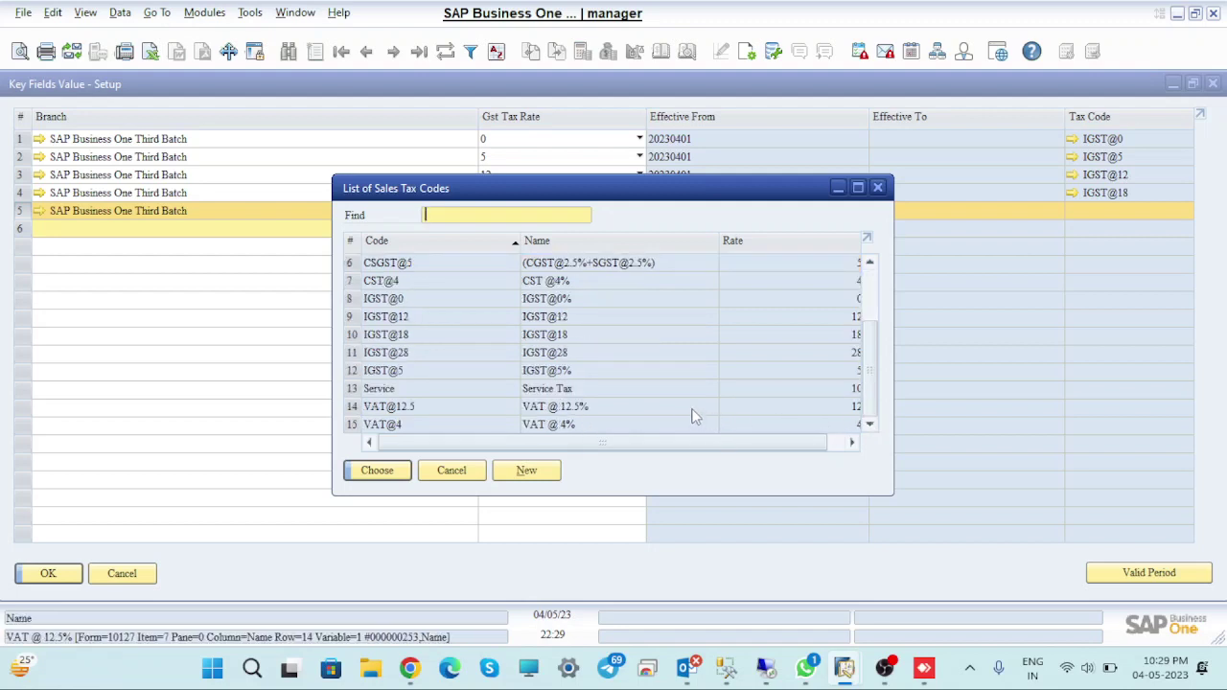
left_click(384, 352)
left_click(379, 475)
left_click(419, 449)
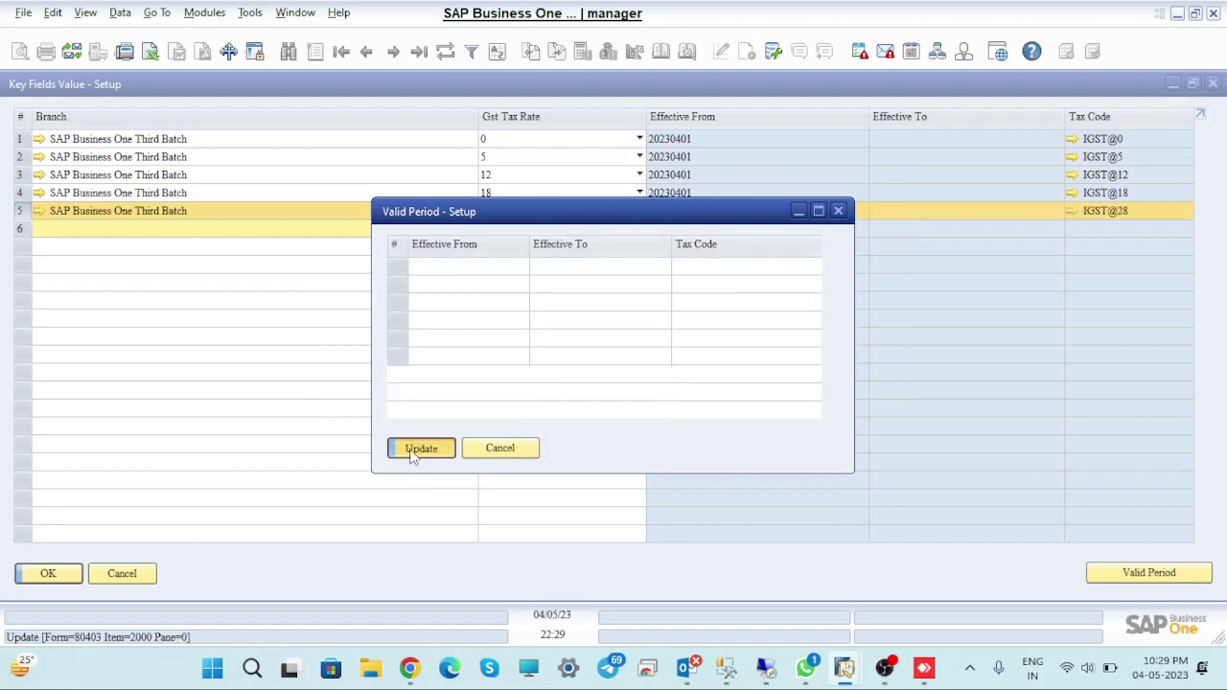
left_click(420, 449)
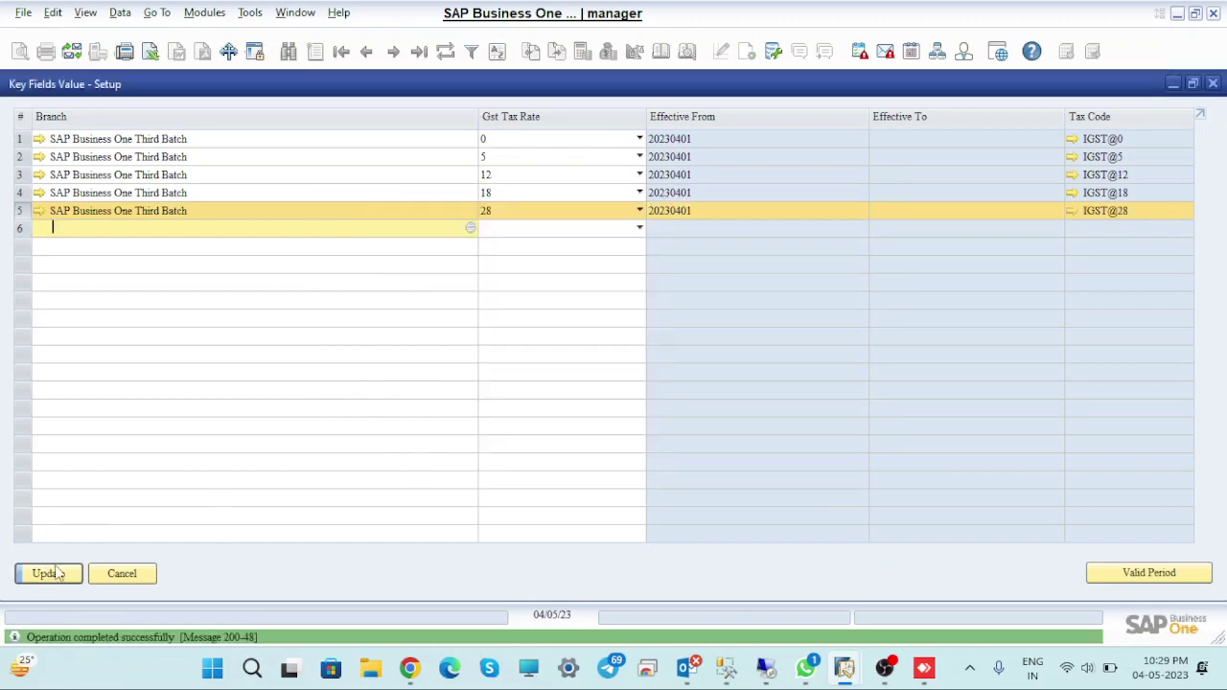
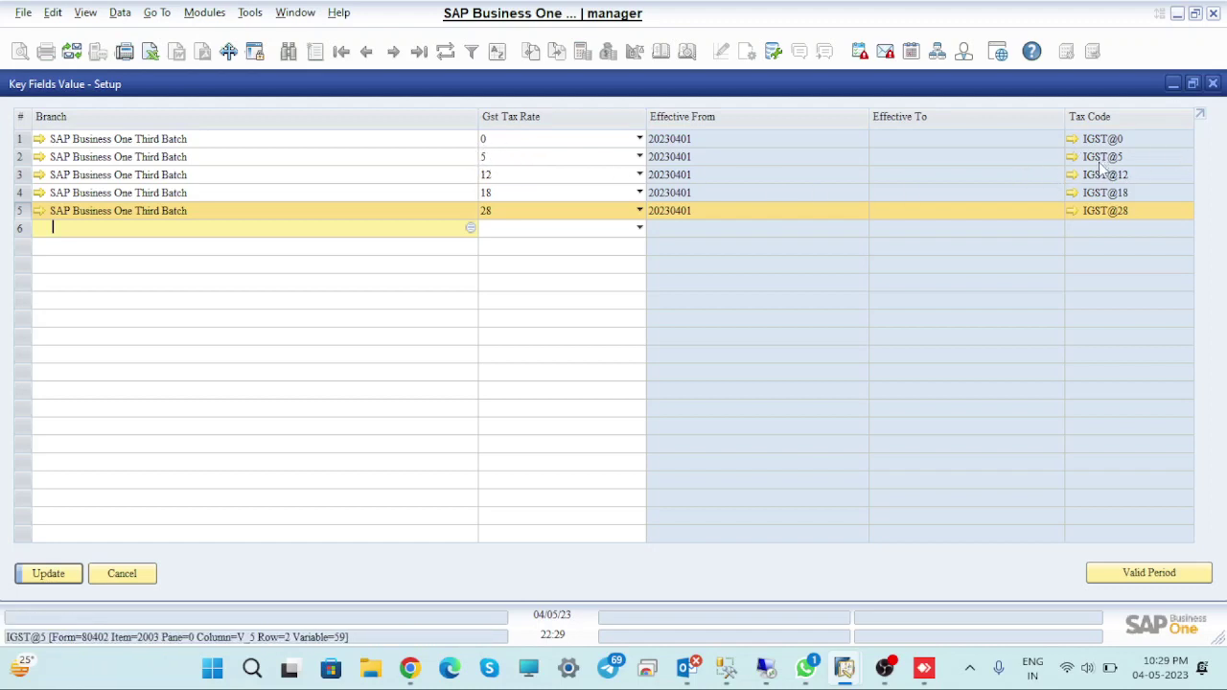
Save and close the GST tax code key field values and tax code determination setup
left_click(48, 573)
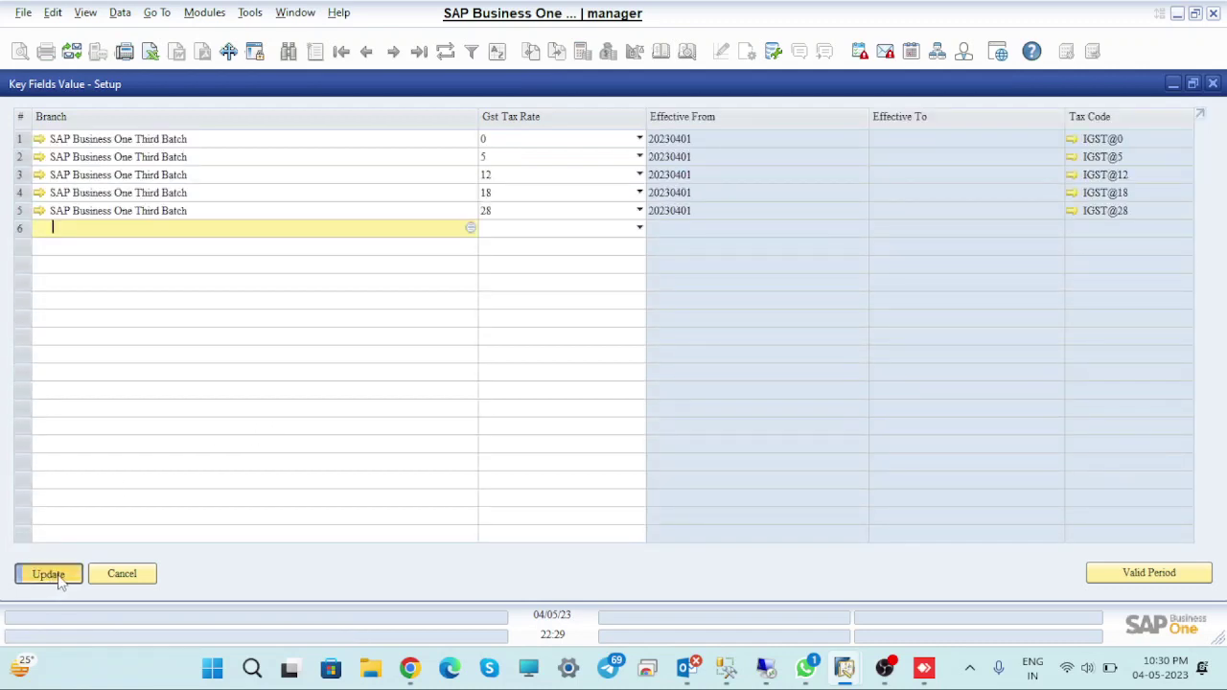
left_click(57, 575)
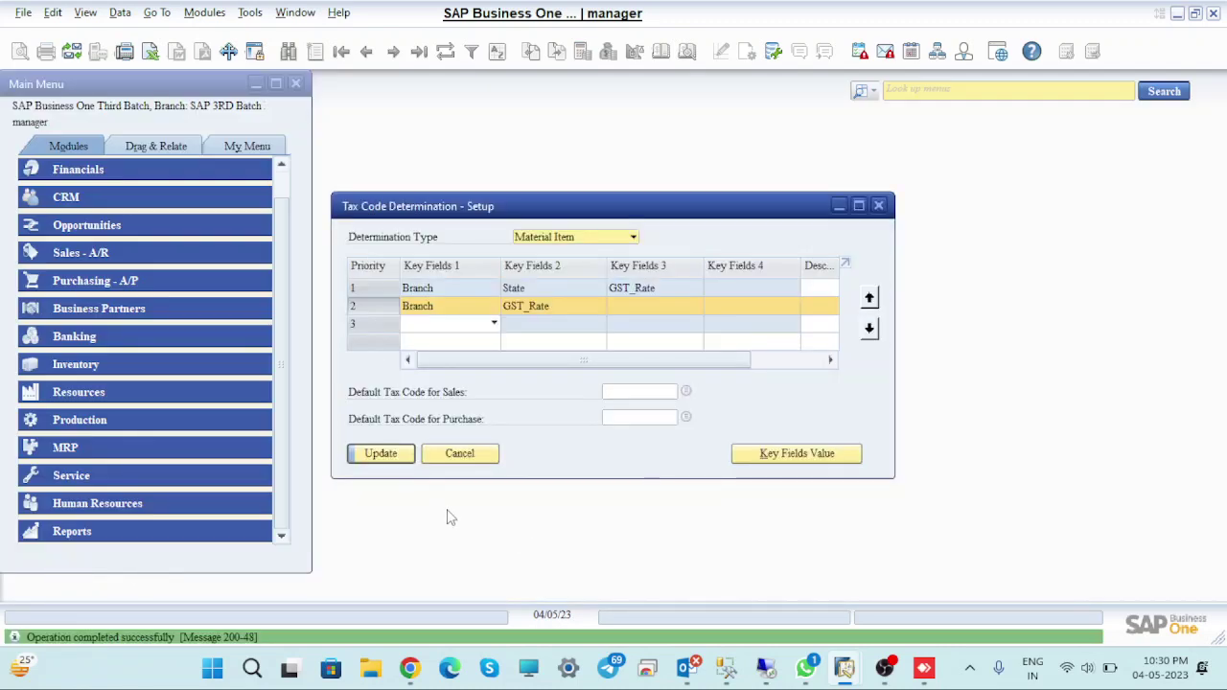
left_click(393, 451)
left_click(393, 453)
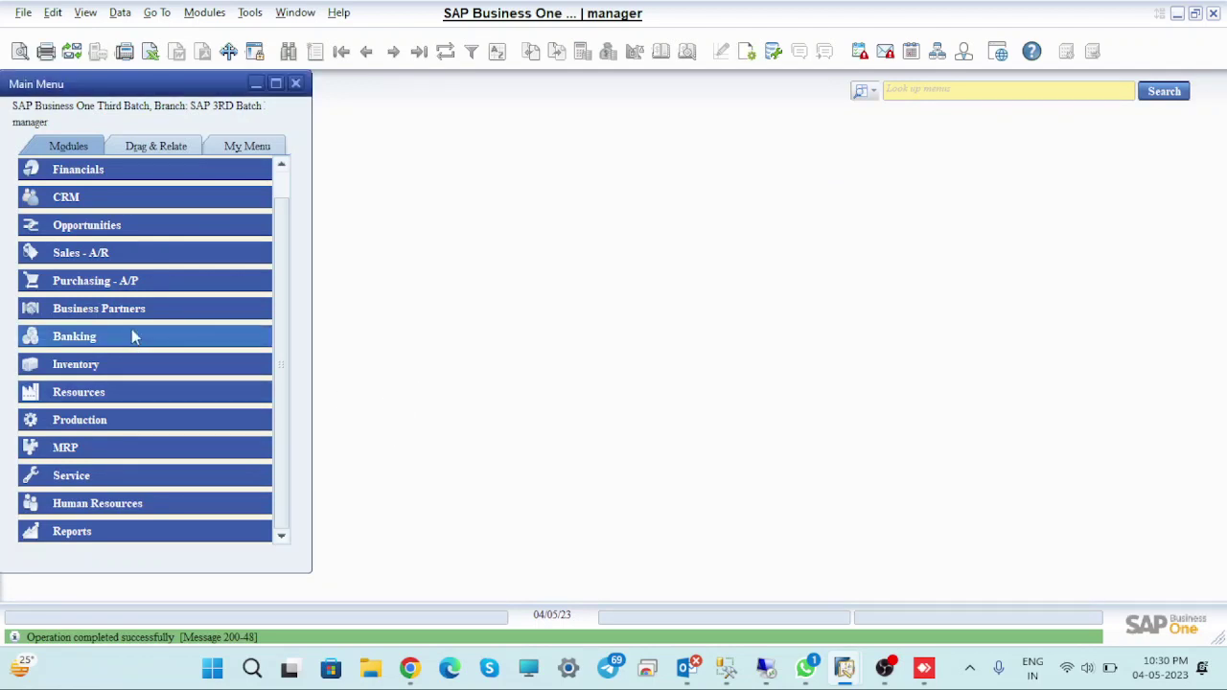
Start a new sales order and begin creating a new business partner from its customer list
left_click(83, 264)
left_click(103, 252)
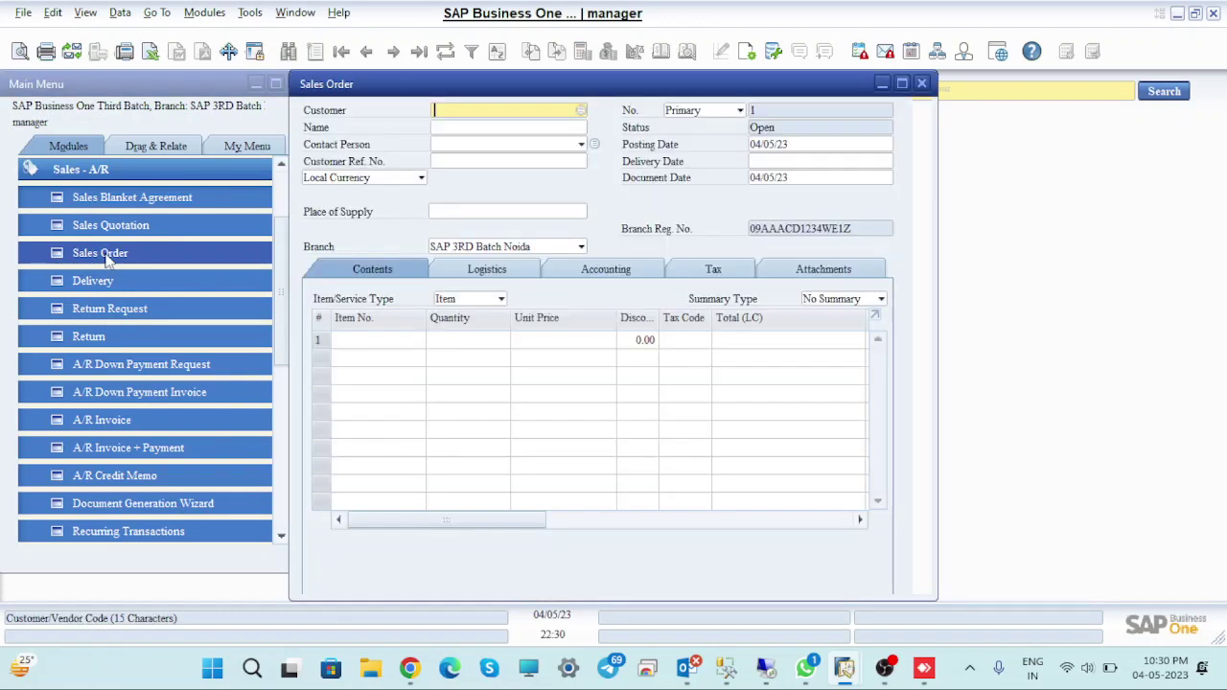
key("Tab")
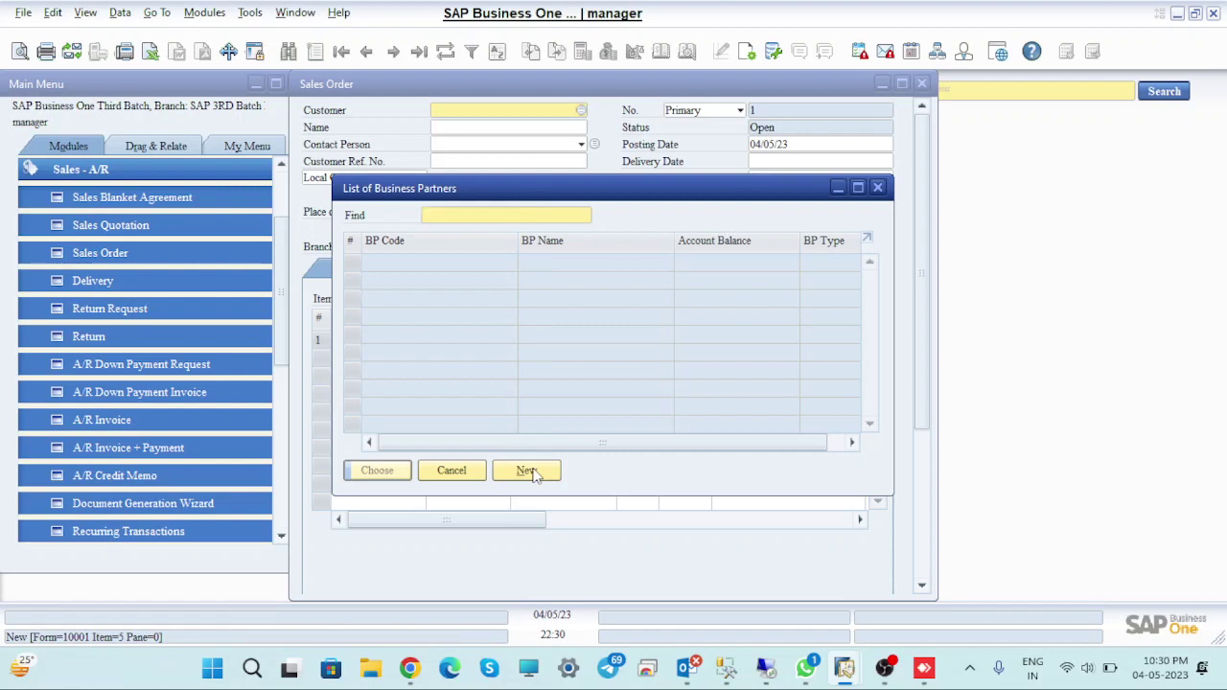
left_click(526, 470)
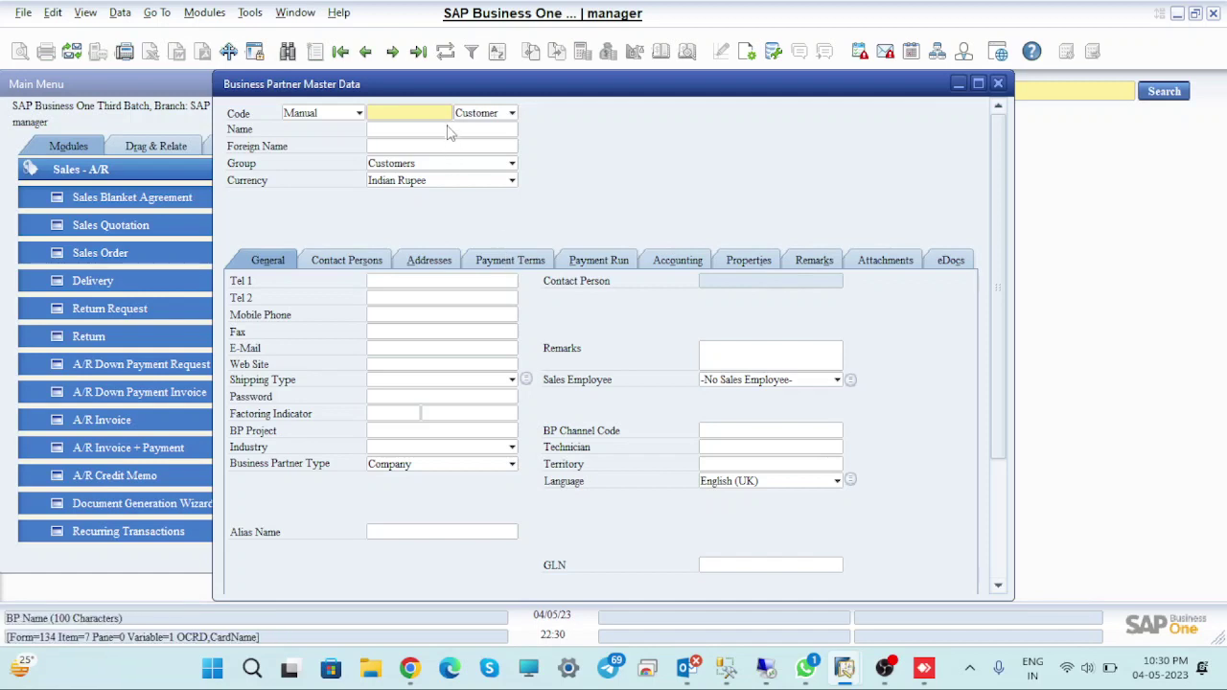
Enter the new customer's code and full name in Business Partner Master Data
type("CD00001")
left_click(399, 128)
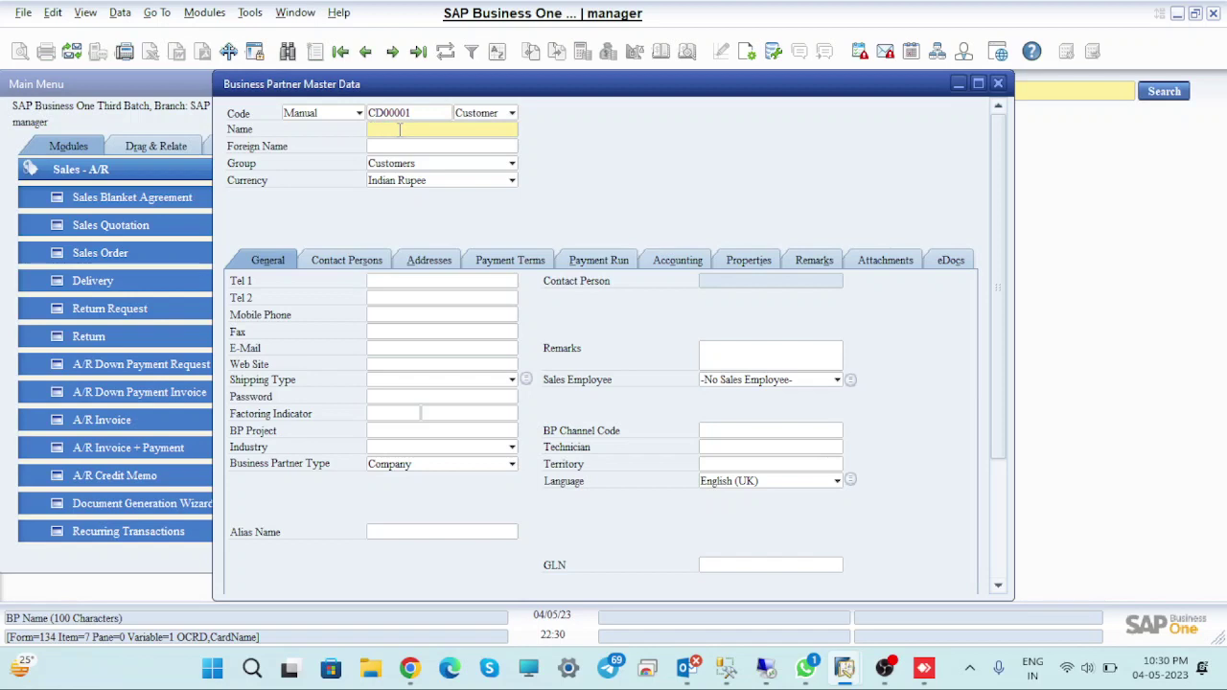
type("MR.sSANJAY")
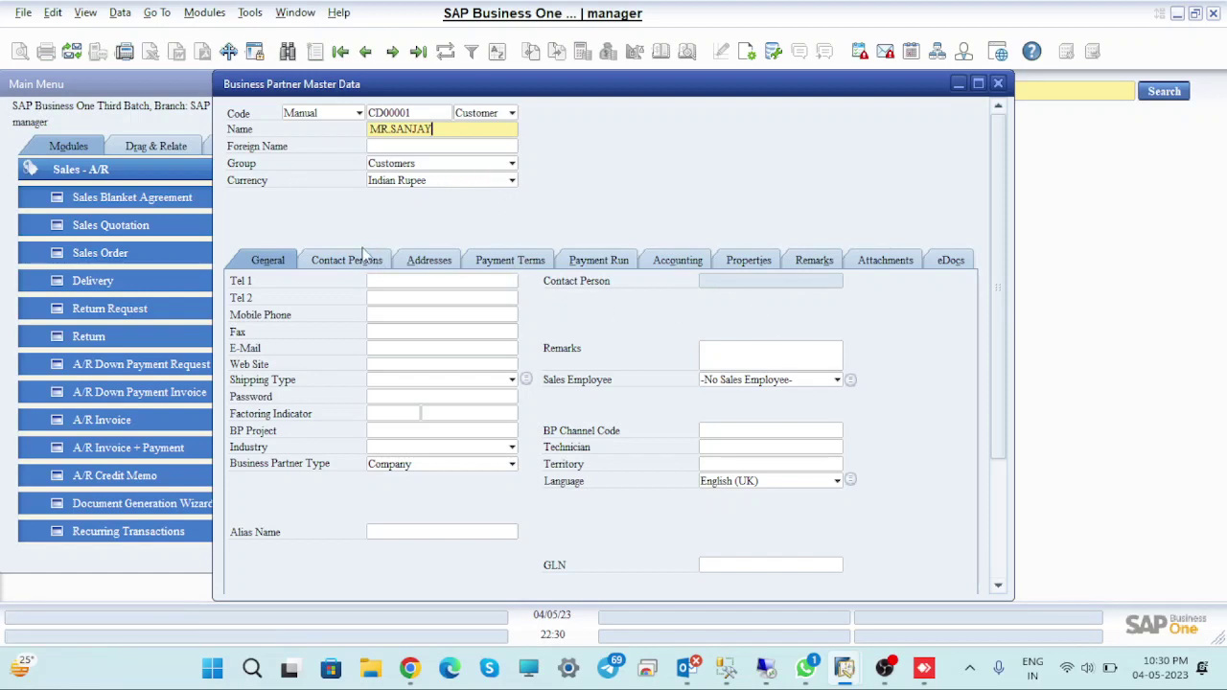
Replace the placeholder bill-to address ID and fill in the second and third address name lines
left_click(428, 260)
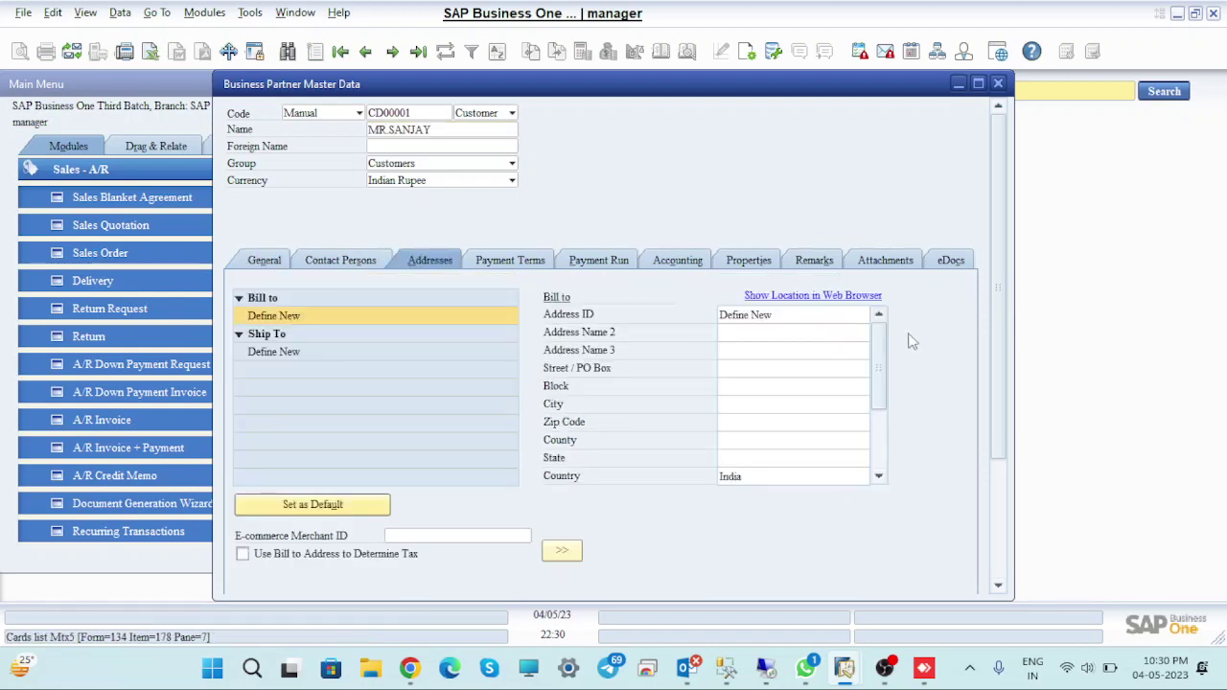
left_click(782, 315)
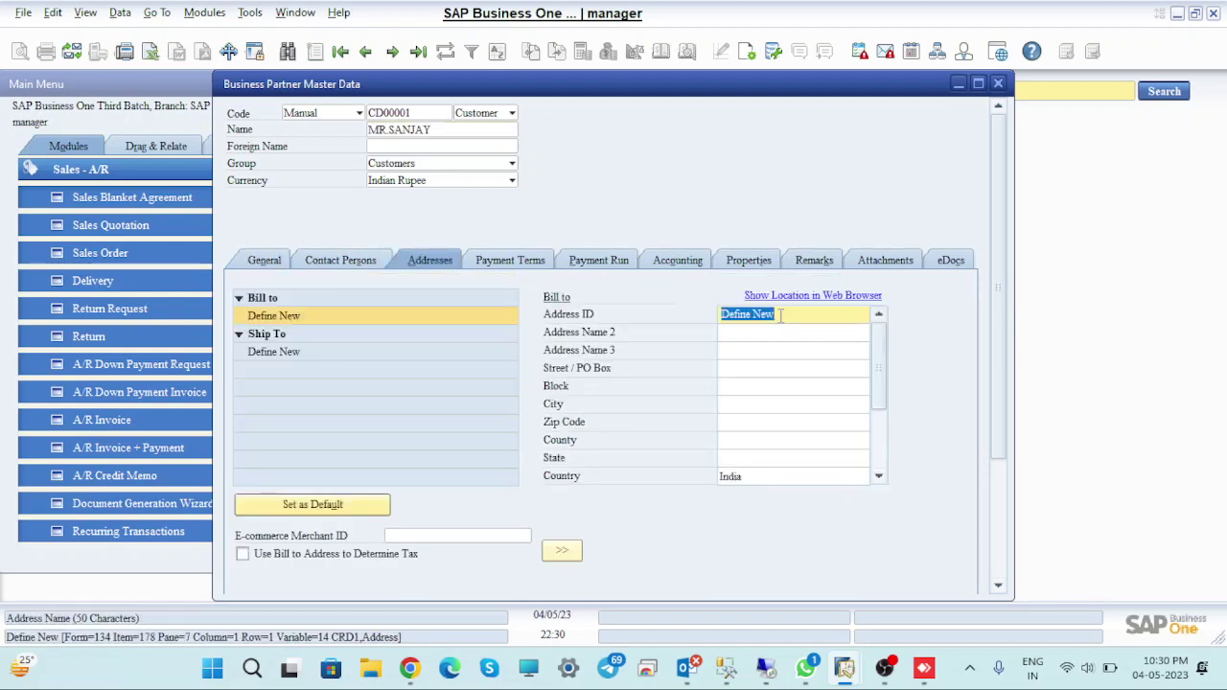
key("BackSpace")
type("SANJAY")
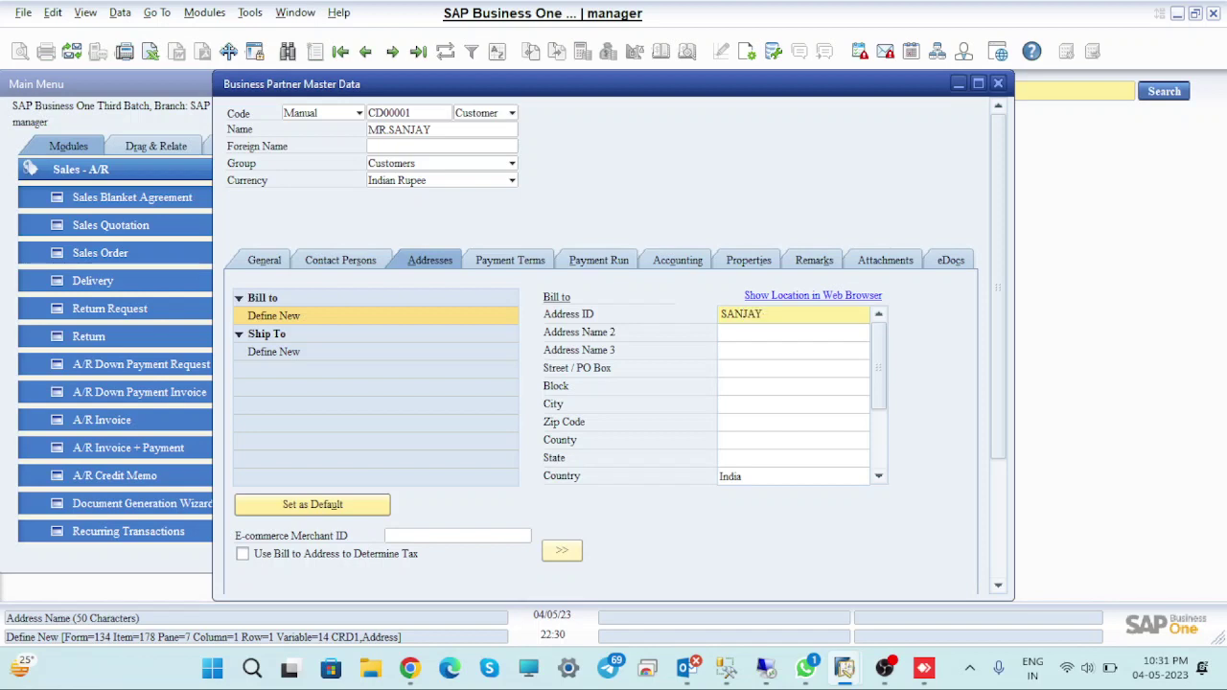
key("Tab")
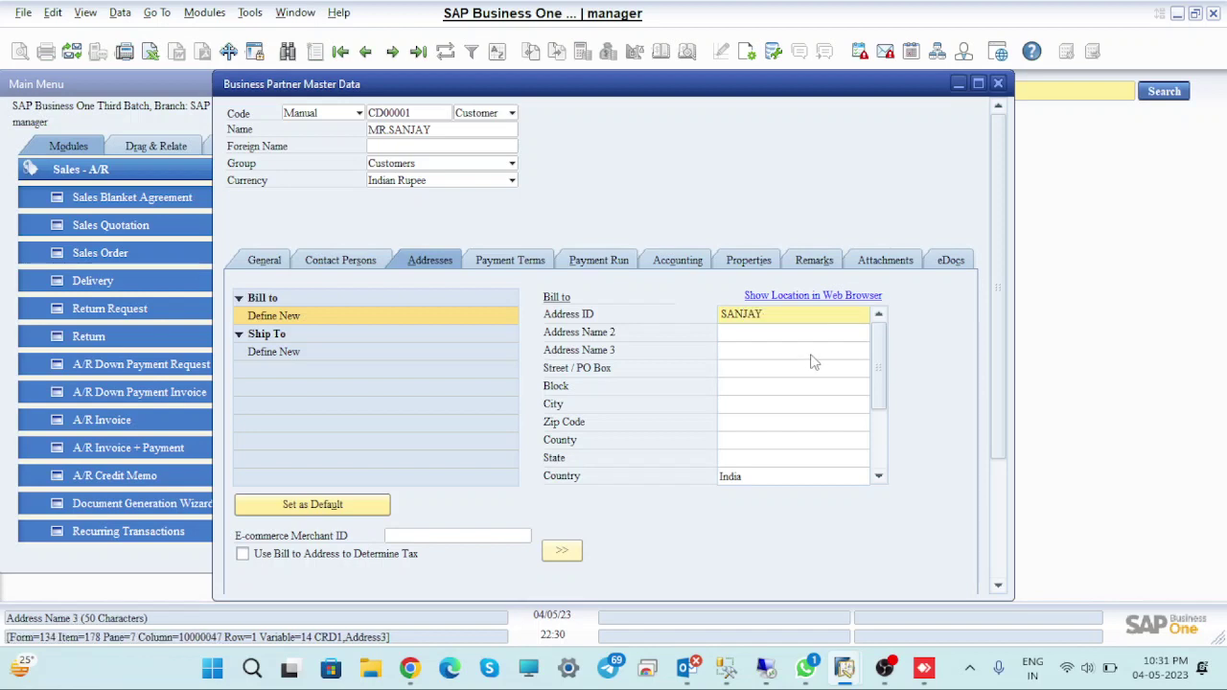
type("SUR")
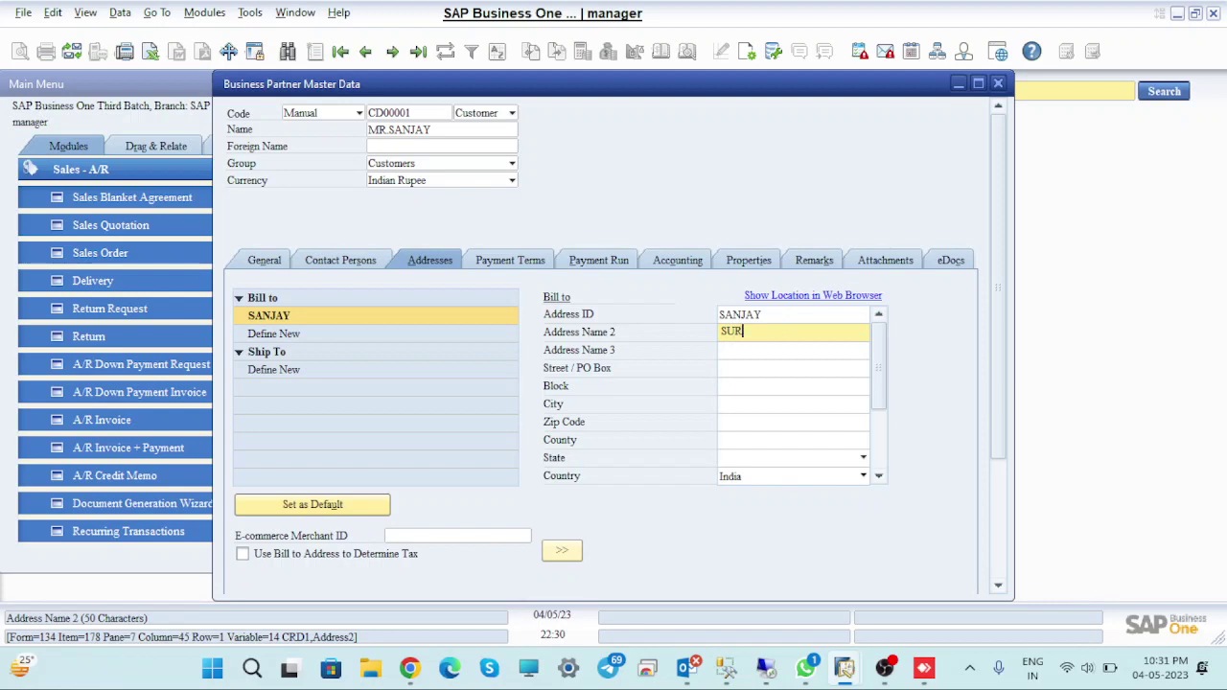
type("AJ PUR")
left_click(823, 394)
left_click(735, 352)
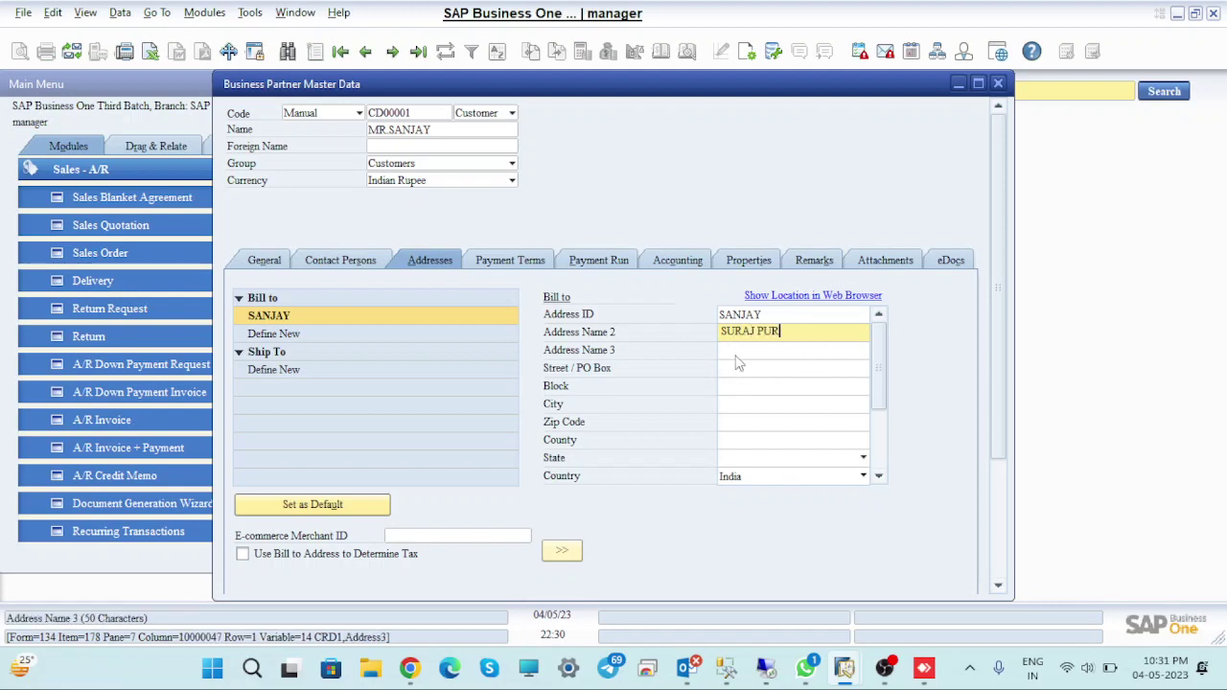
type("GR")
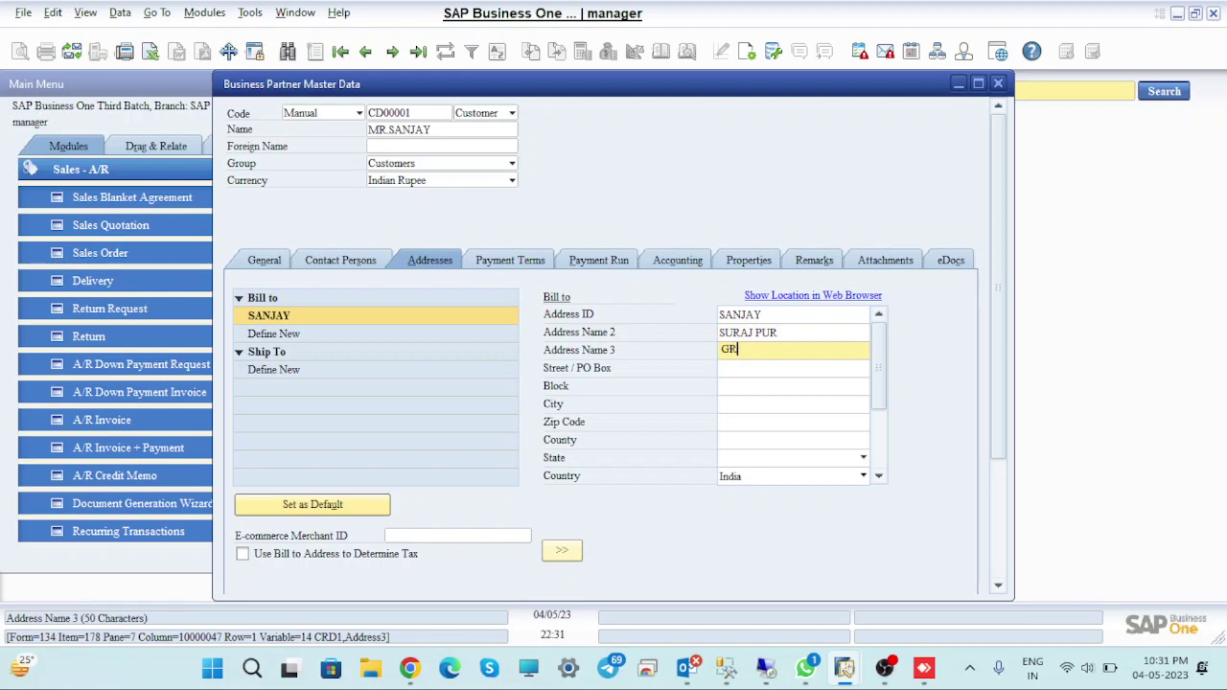
type("EATER NOIDA")
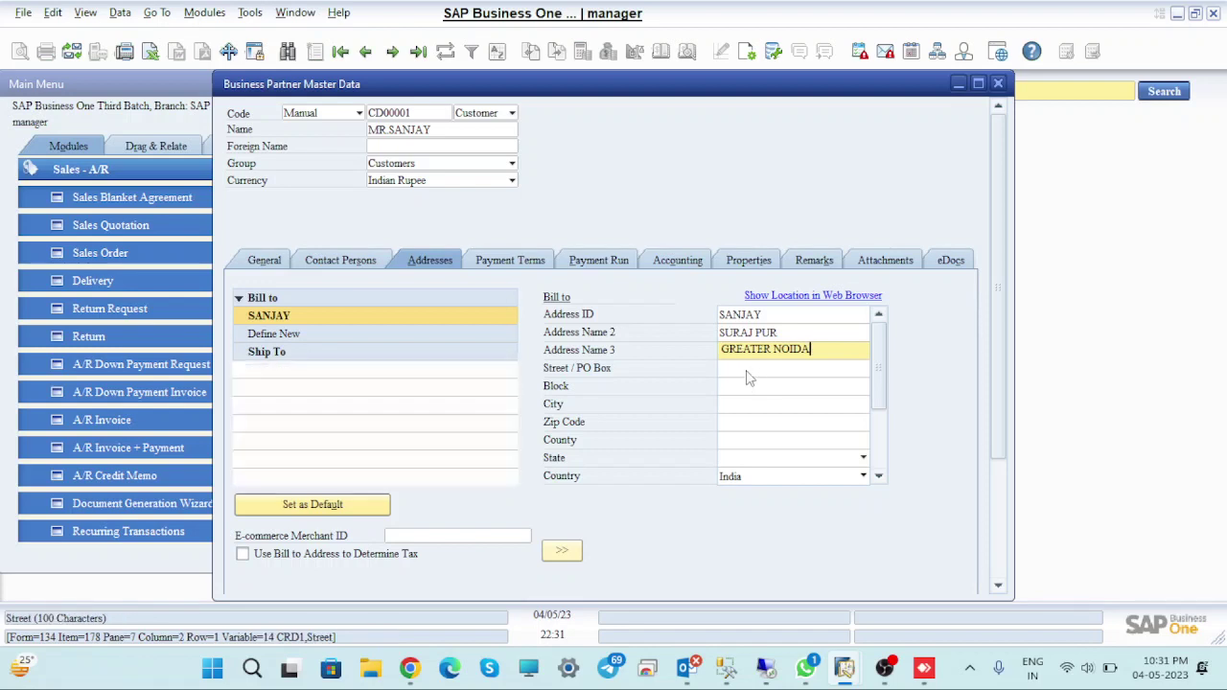
Enter the bill-to street, city and zip code
left_click(747, 369)
type("G NOI")
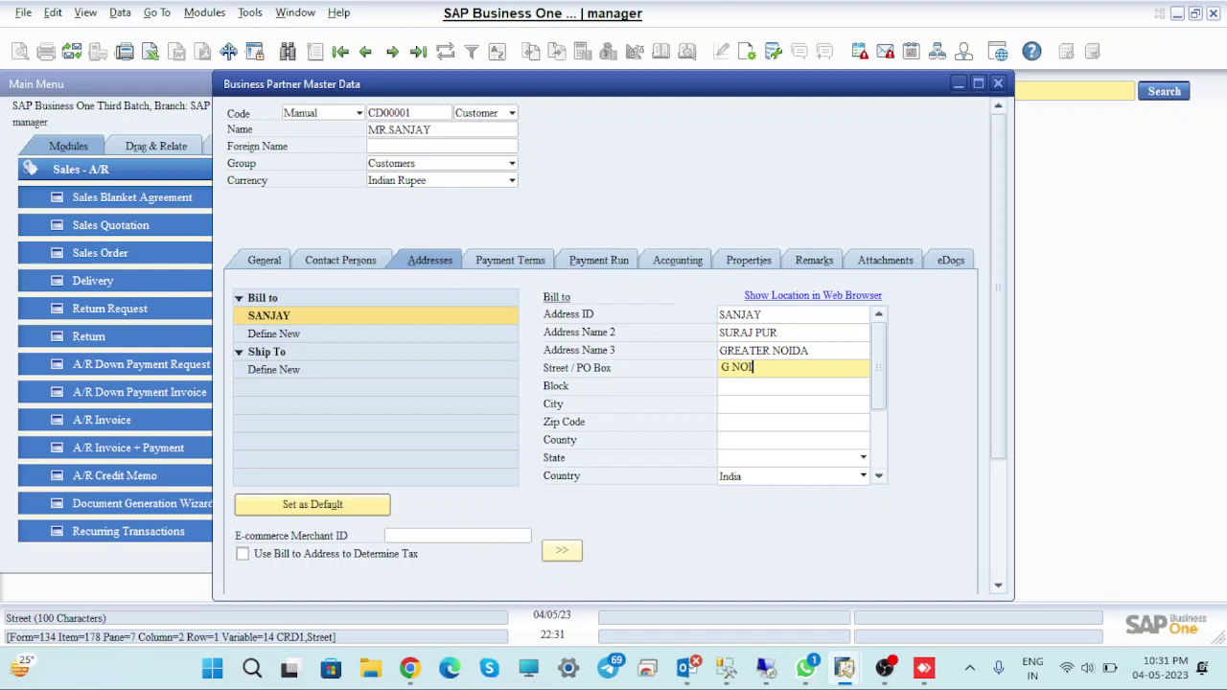
type("DA")
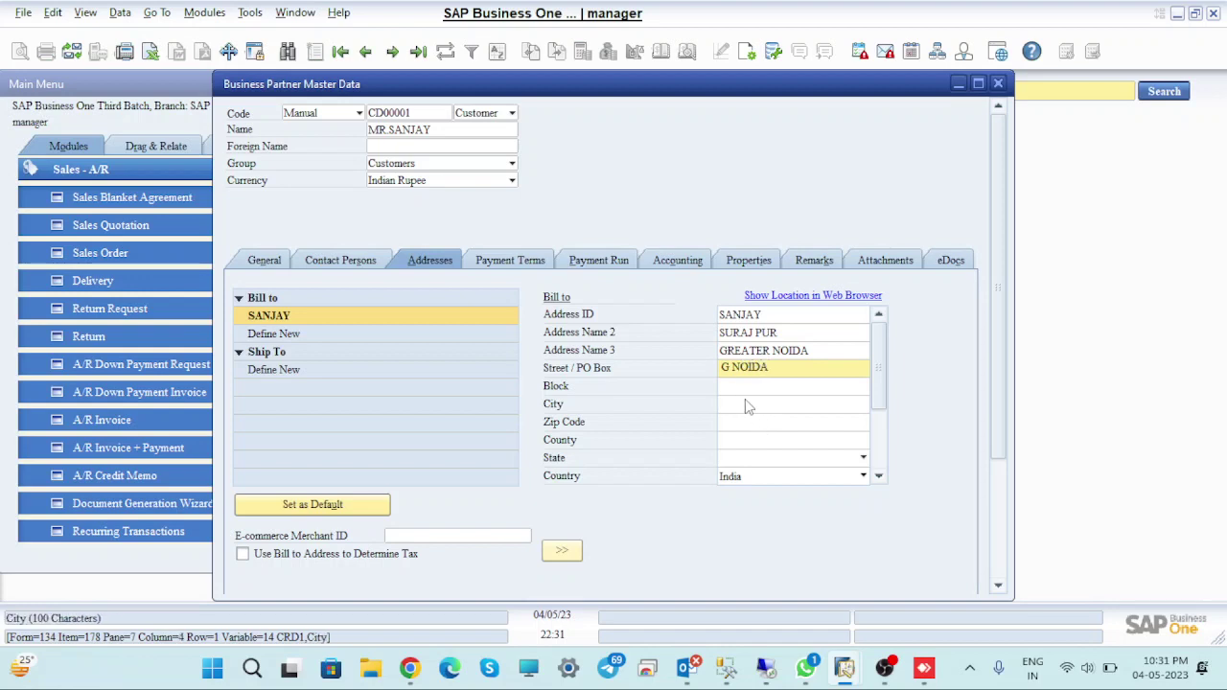
left_click(737, 404)
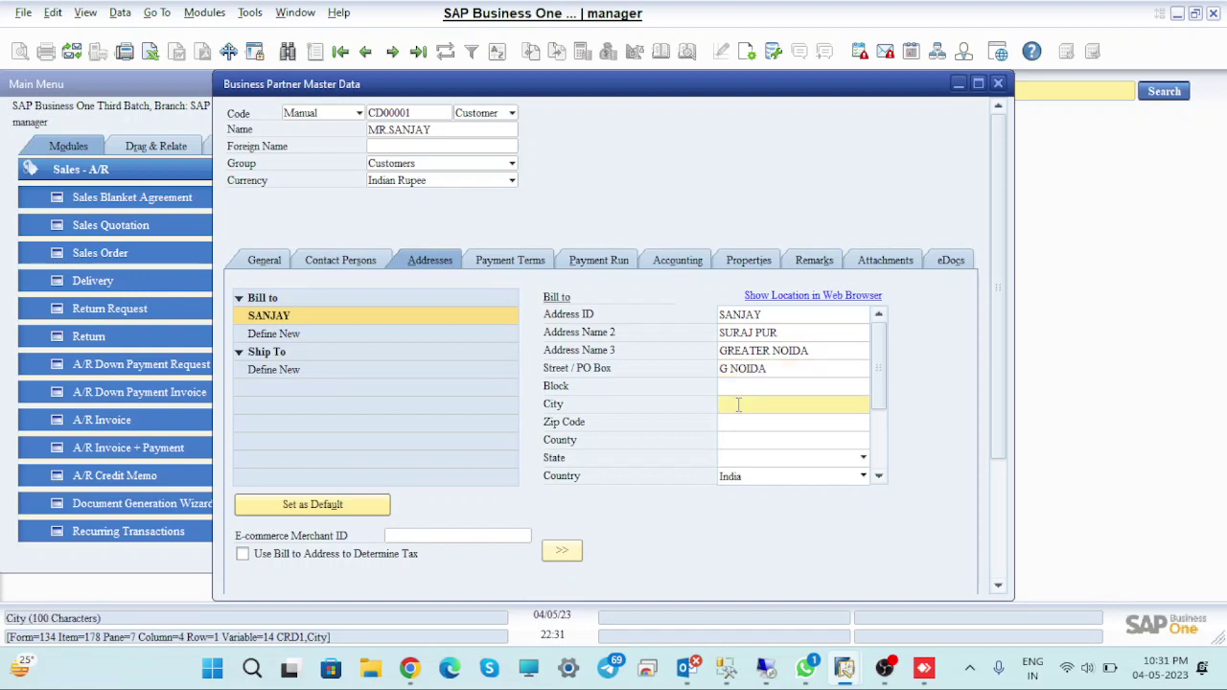
type("NOIDA")
left_click(753, 424)
type("201003")
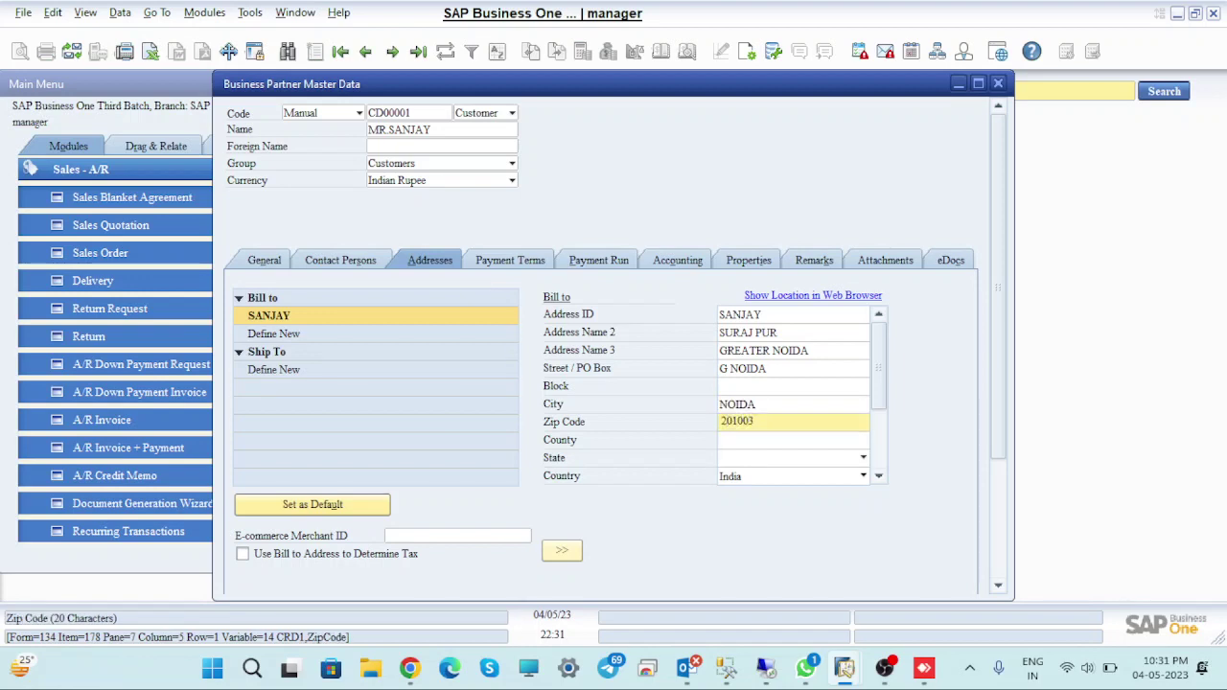
Set the state to Uttar Pradesh, enter the customer's GSTIN, and choose GST type Regular/TDS/ISD
left_click(744, 464)
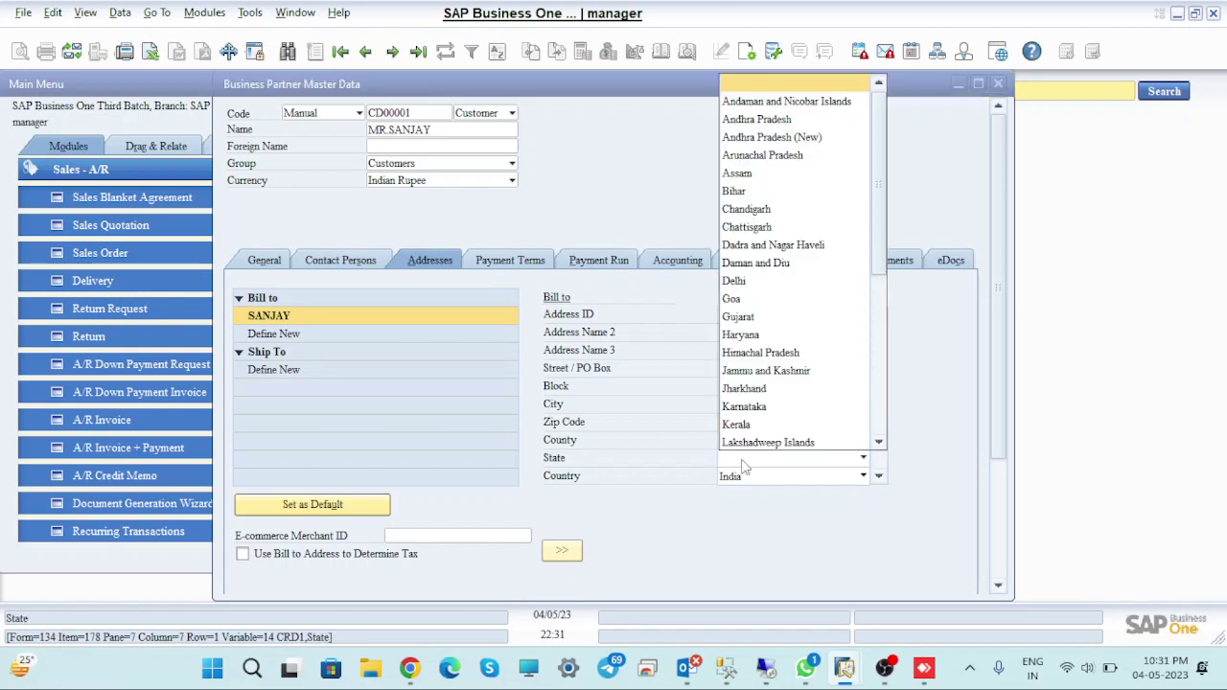
left_click_drag(881, 239, 881, 409)
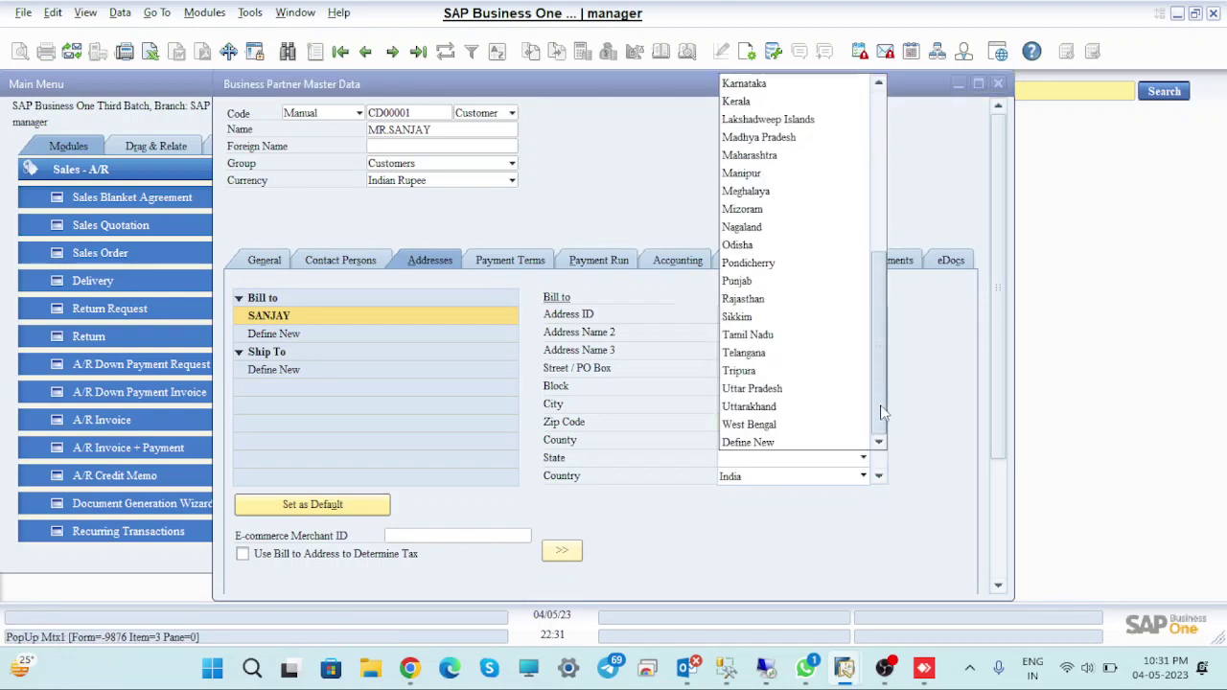
key("Up")
key("Up")
key("Up")
key("Up")
key("Return")
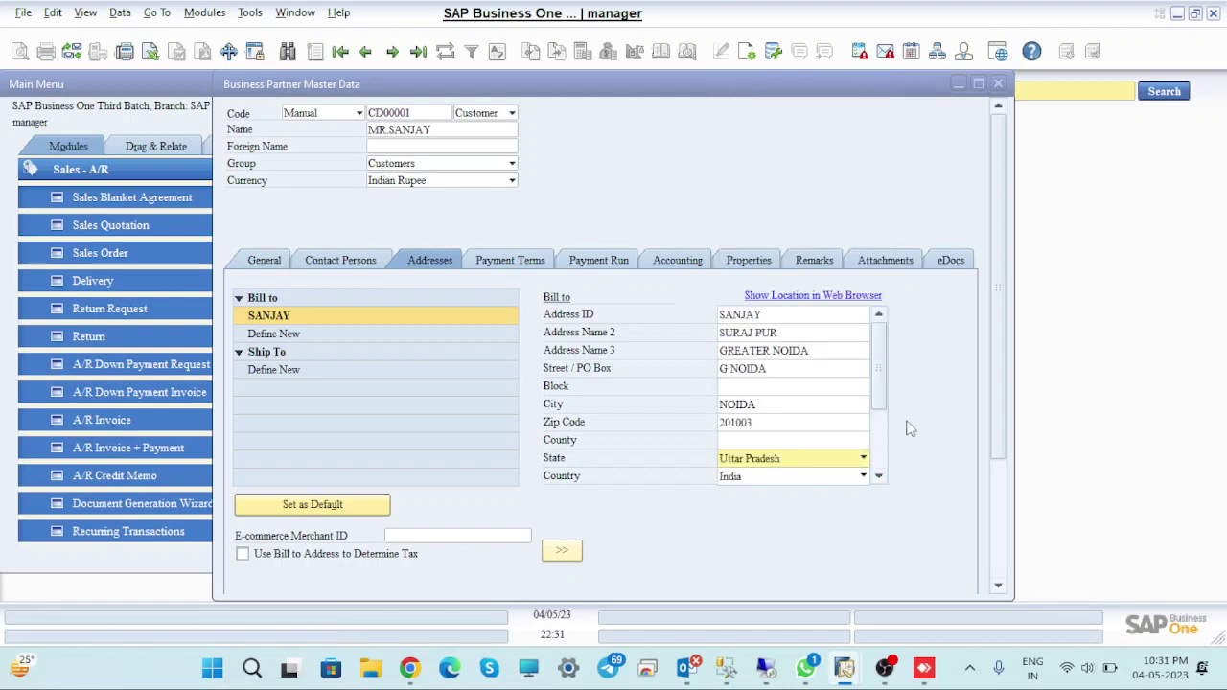
left_click_drag(883, 387, 889, 447)
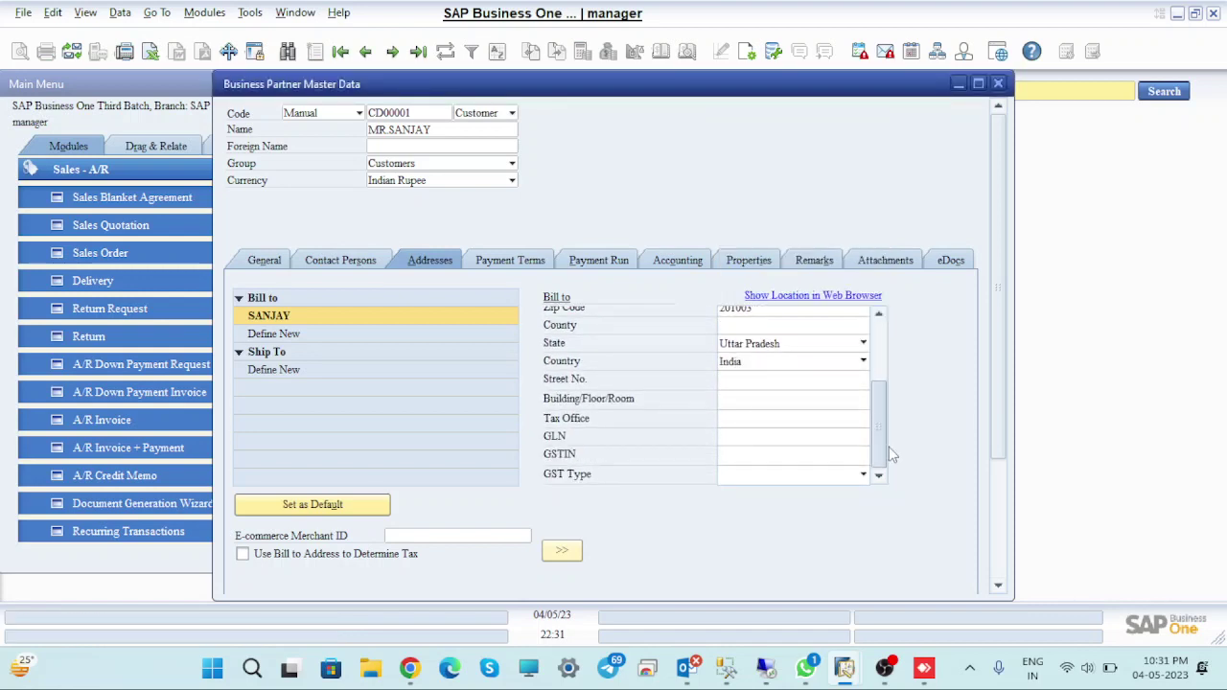
left_click(795, 454)
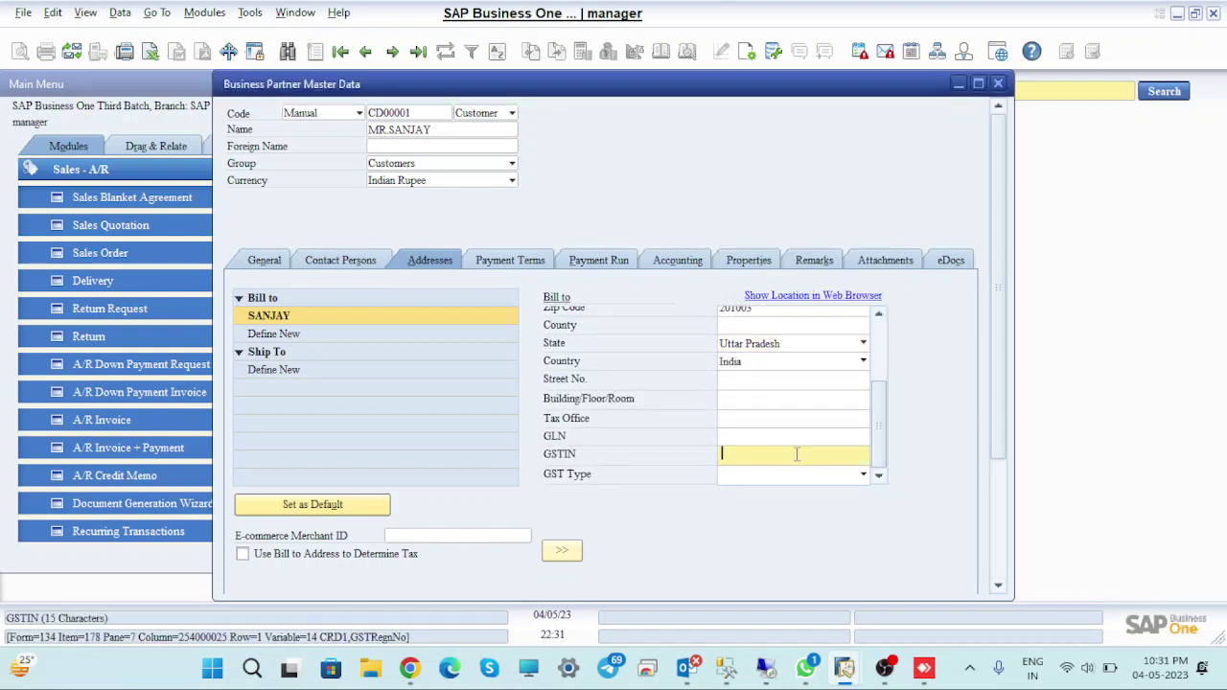
type("09ABCD1245E1ZX")
left_click(786, 474)
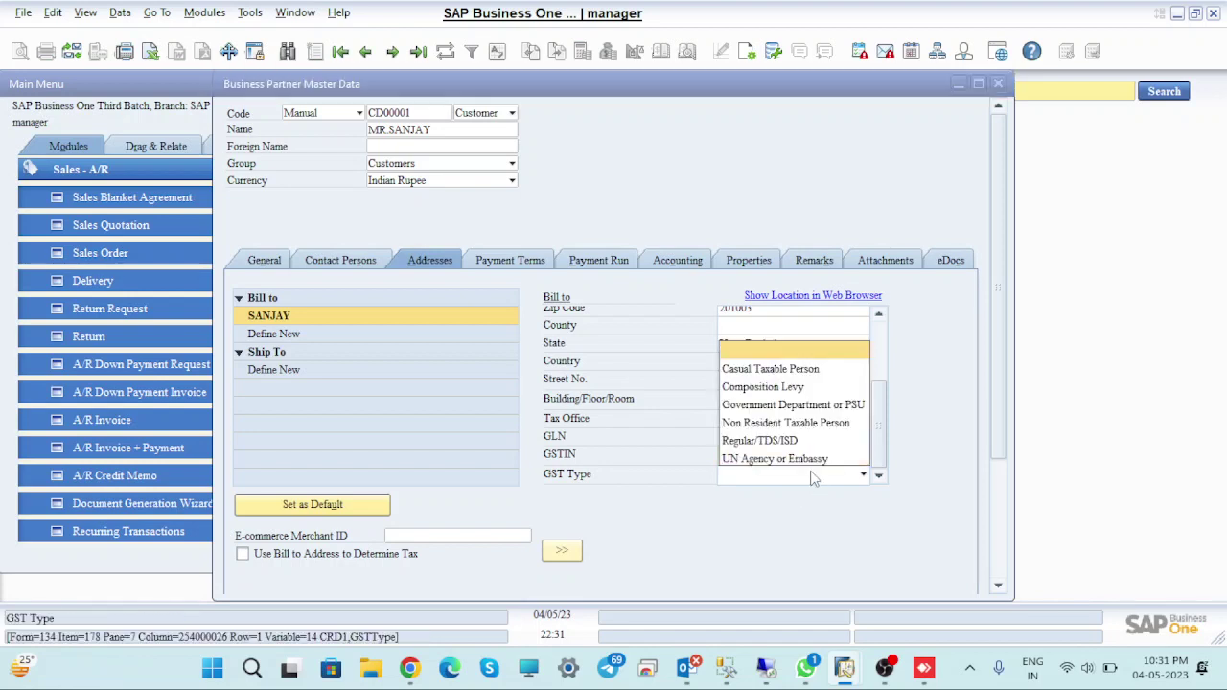
left_click(769, 441)
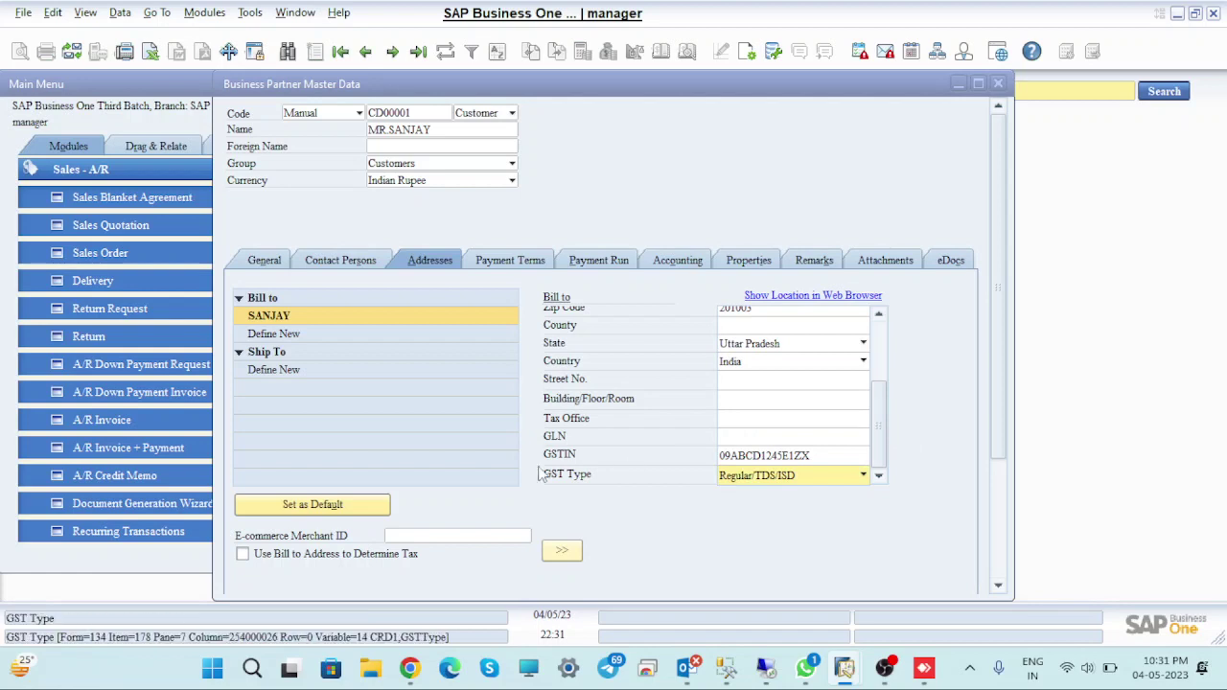
left_click(293, 372)
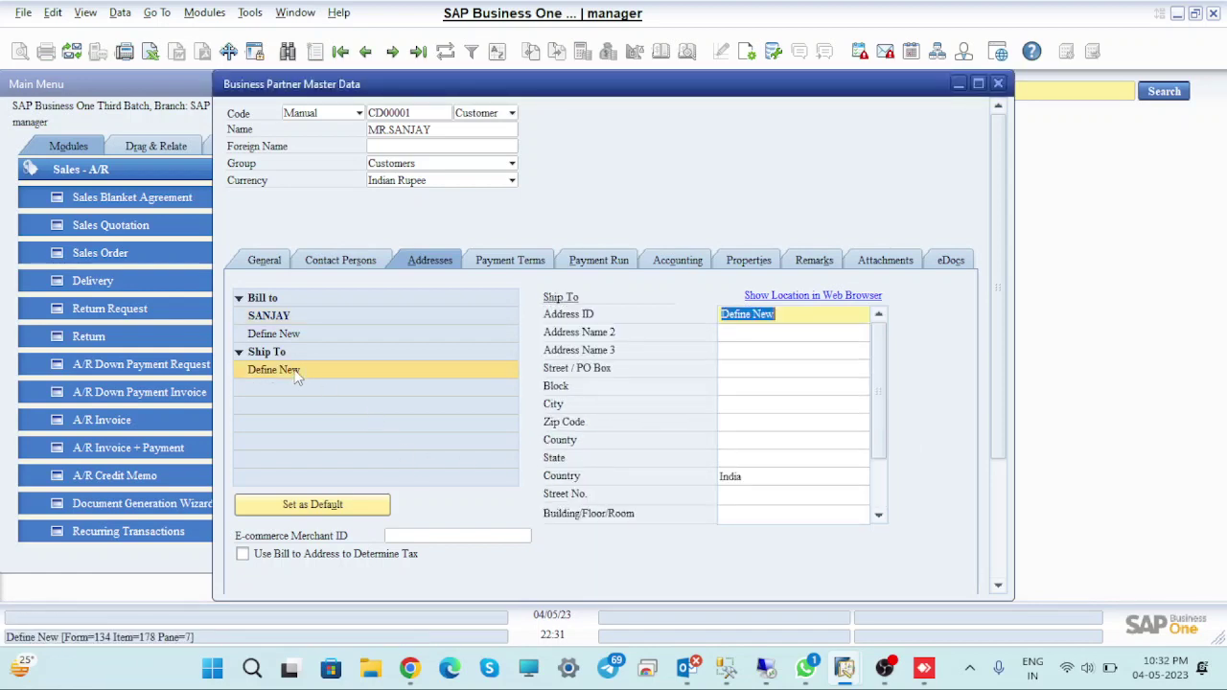
Copy the Bill To address into a new Ship To address
left_click(301, 313)
left_click(560, 553)
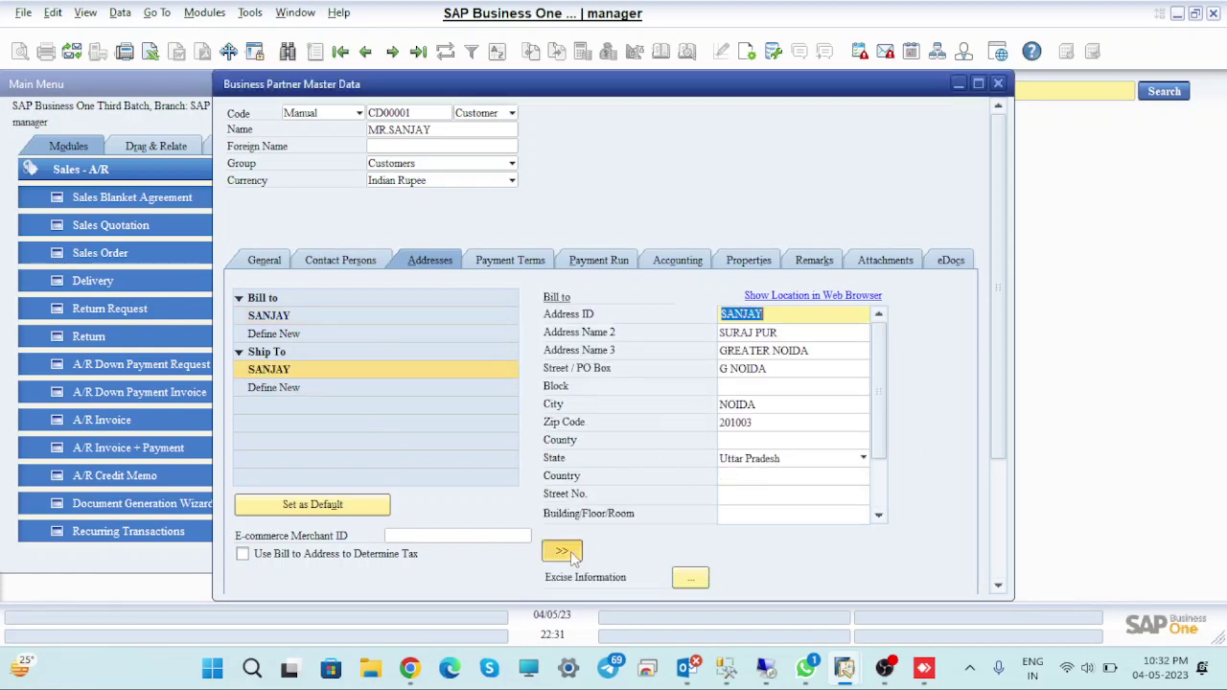
scroll(887, 450, "down", 2)
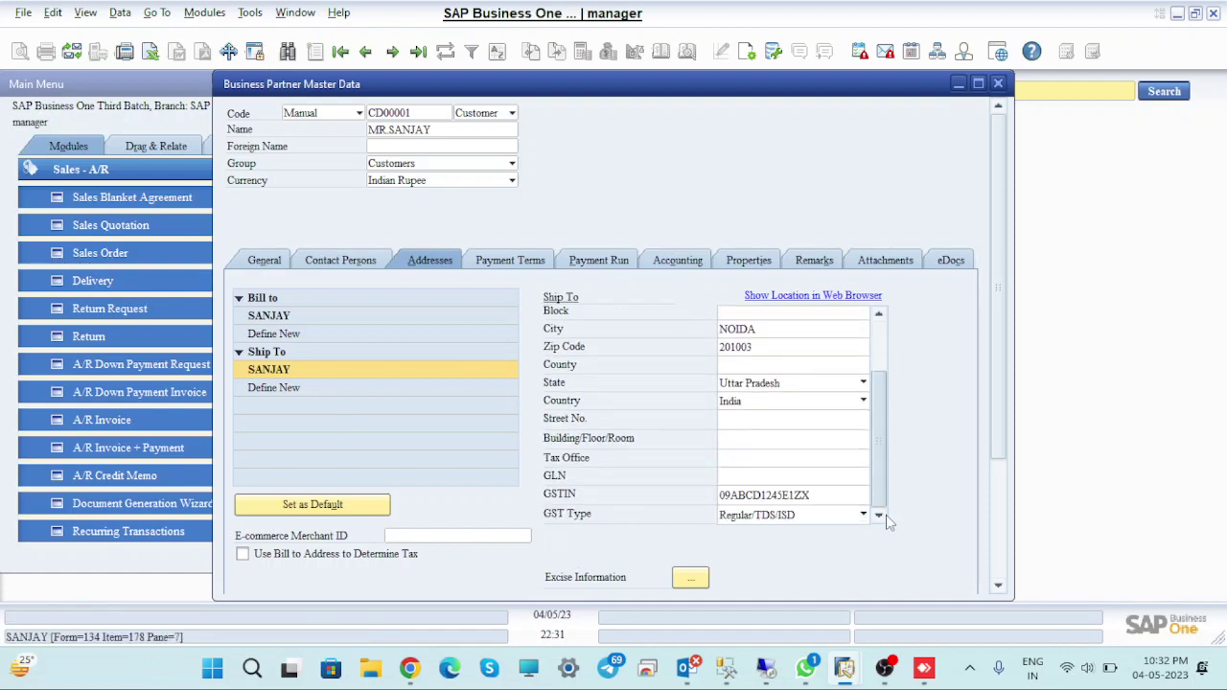
Look through the customer's Payment Terms, Payment Run and Accounting tabs
left_click(527, 264)
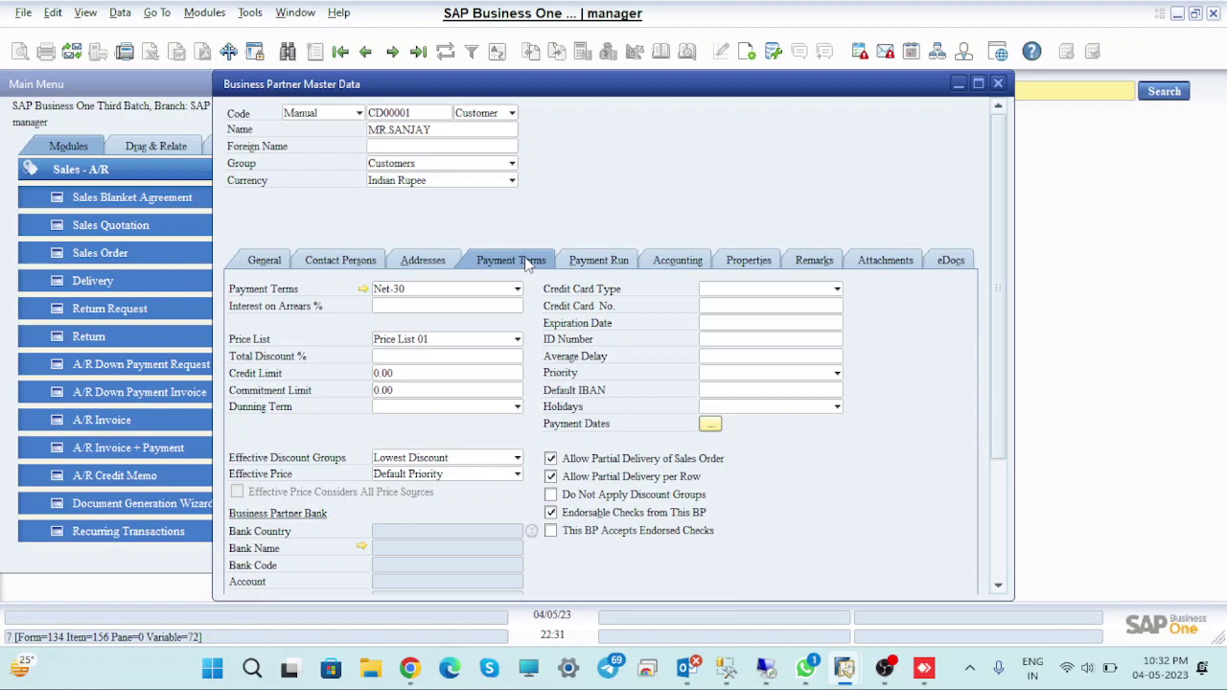
left_click(610, 262)
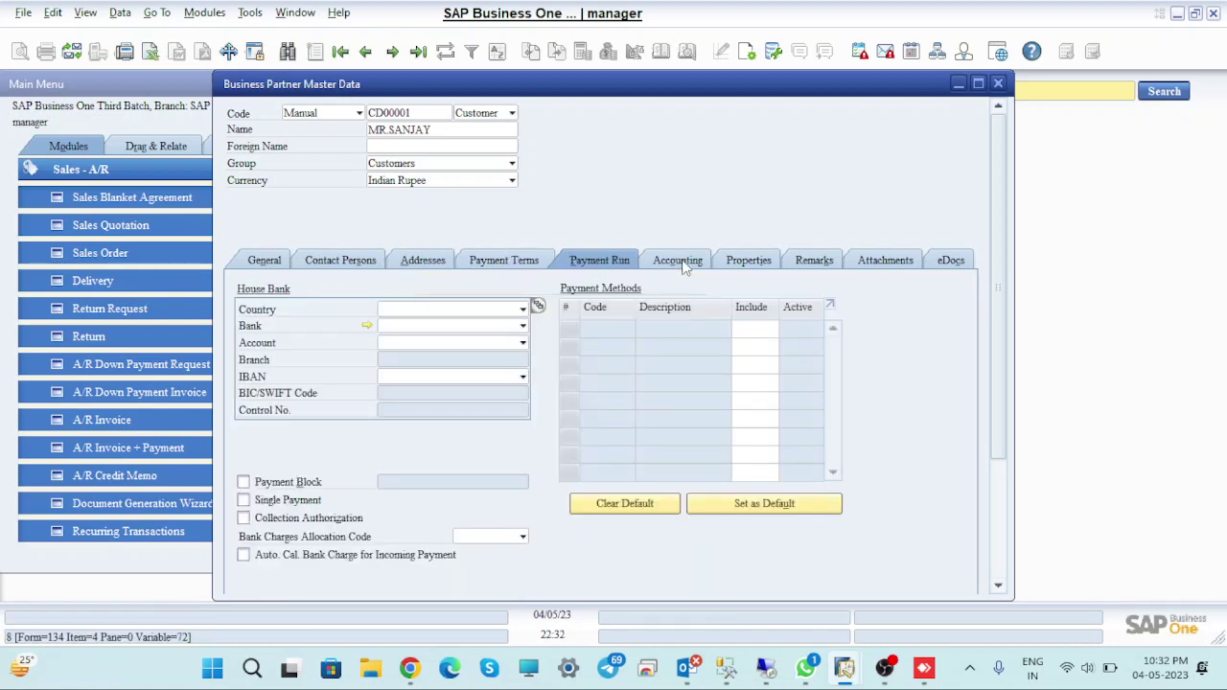
left_click(683, 265)
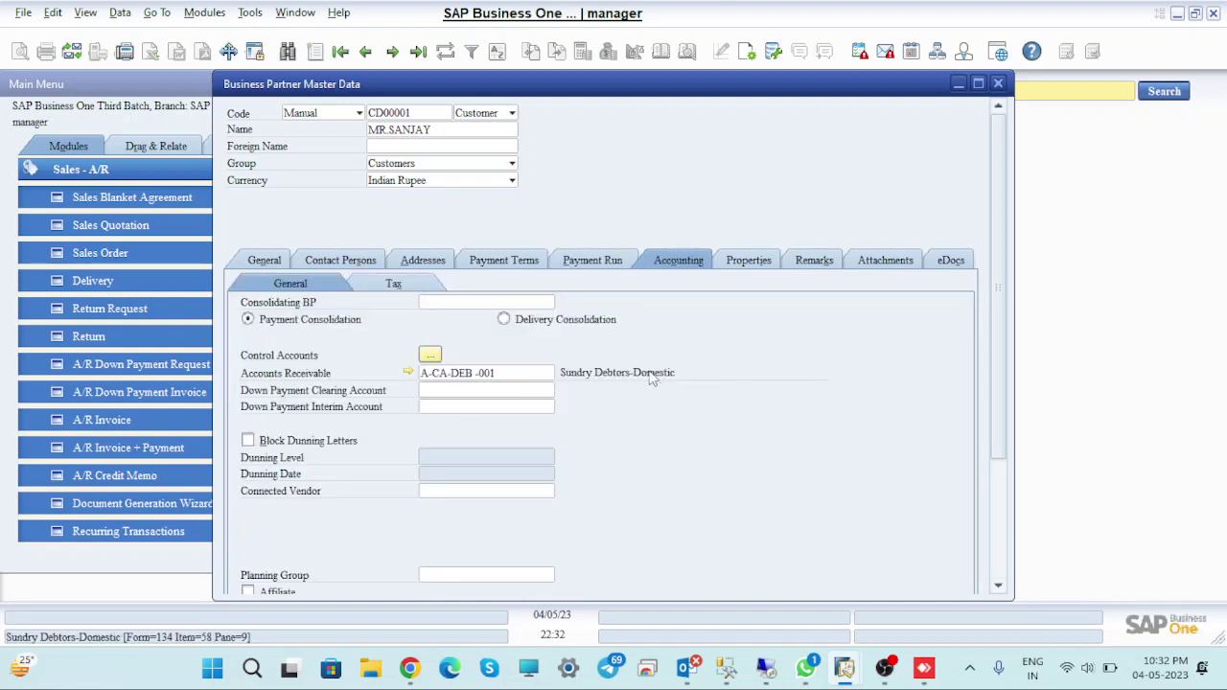
Enter the customer's PAN in the Tax Information window under Accounting > Tax
left_click(393, 283)
left_click(381, 310)
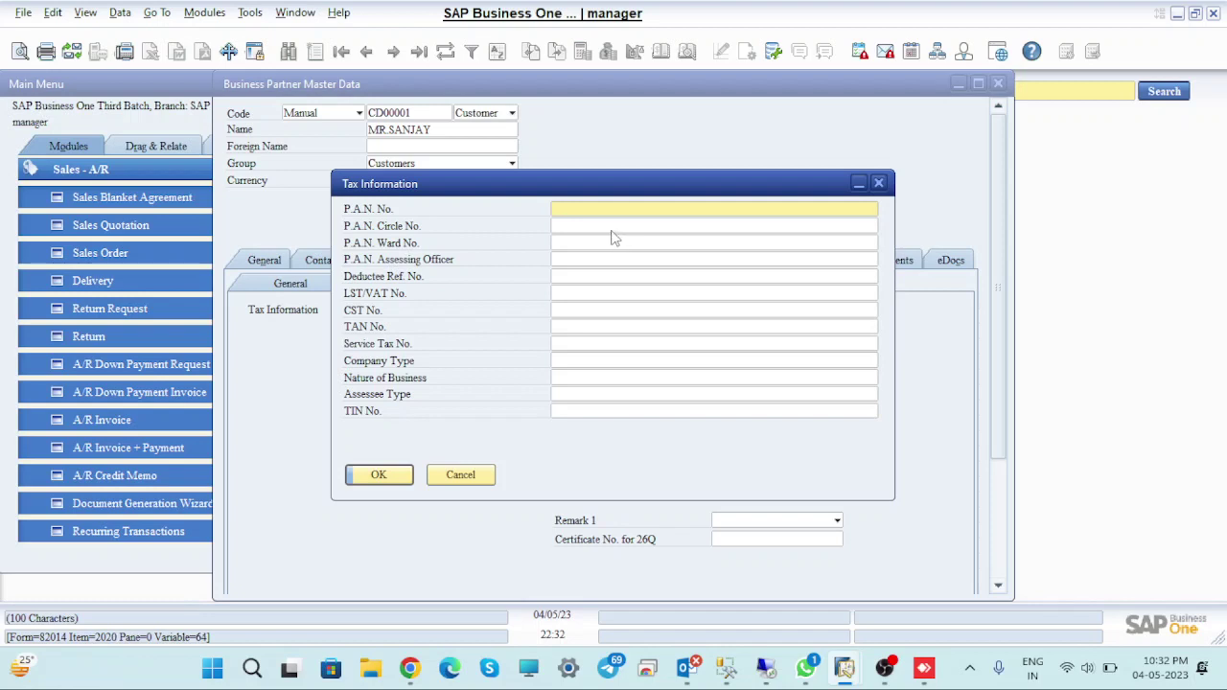
type("ABCD123")
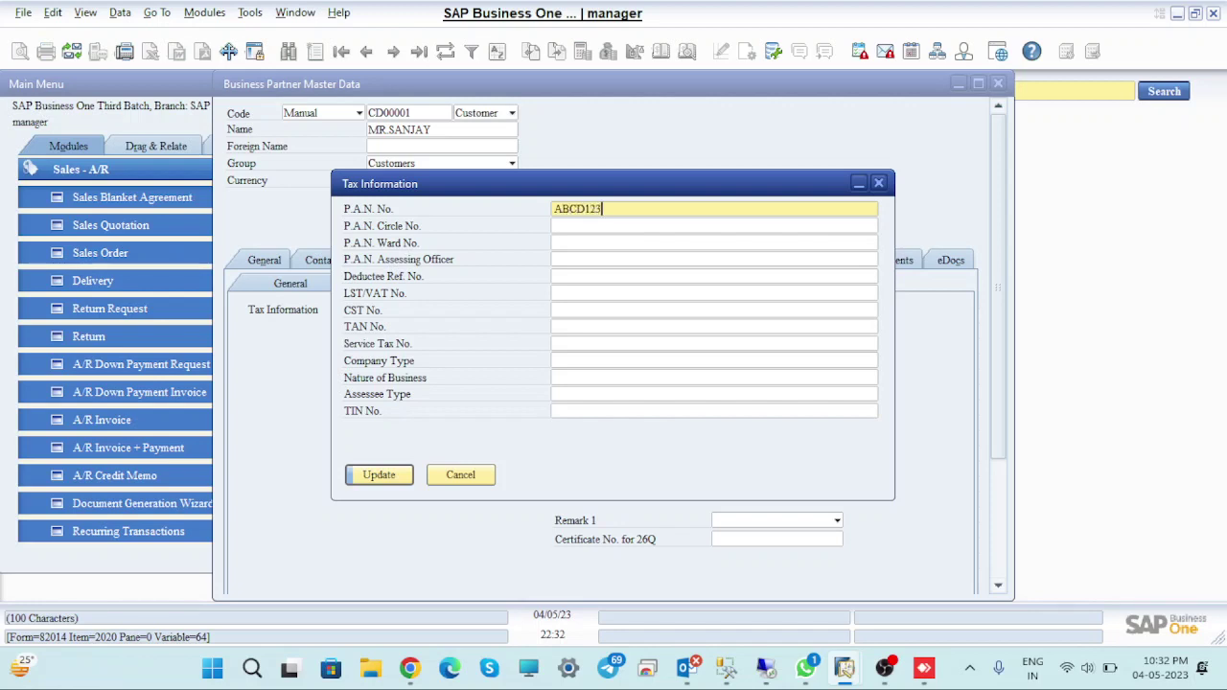
type("4E")
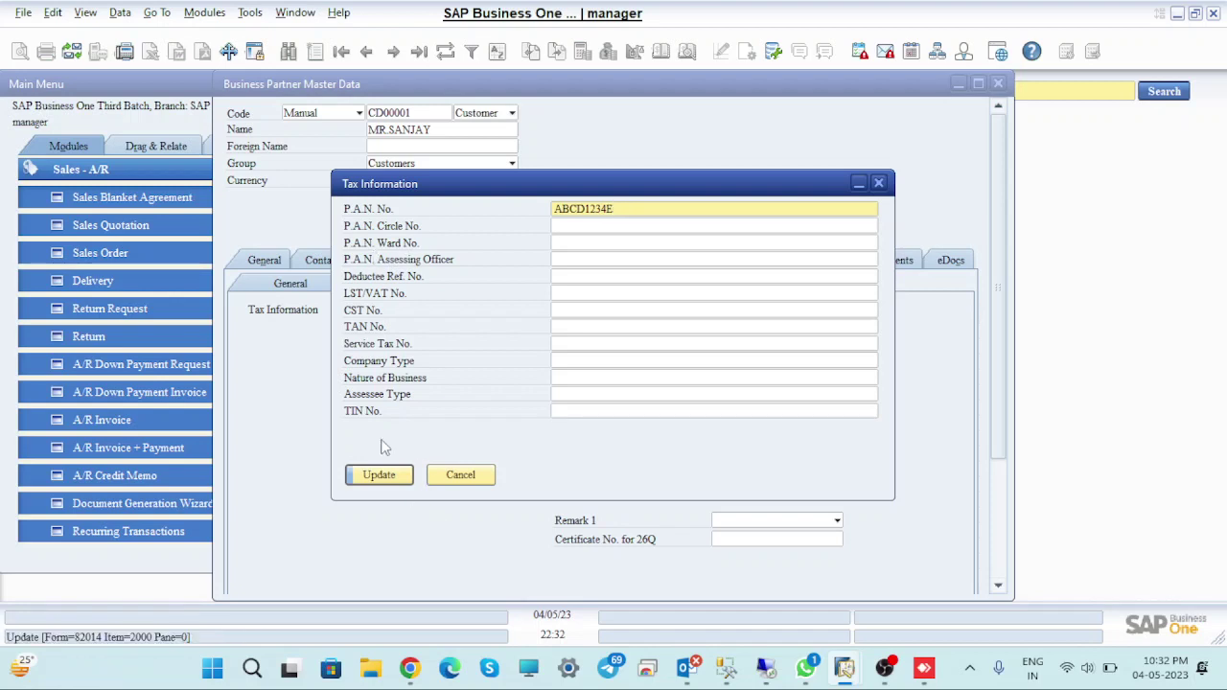
left_click(388, 480)
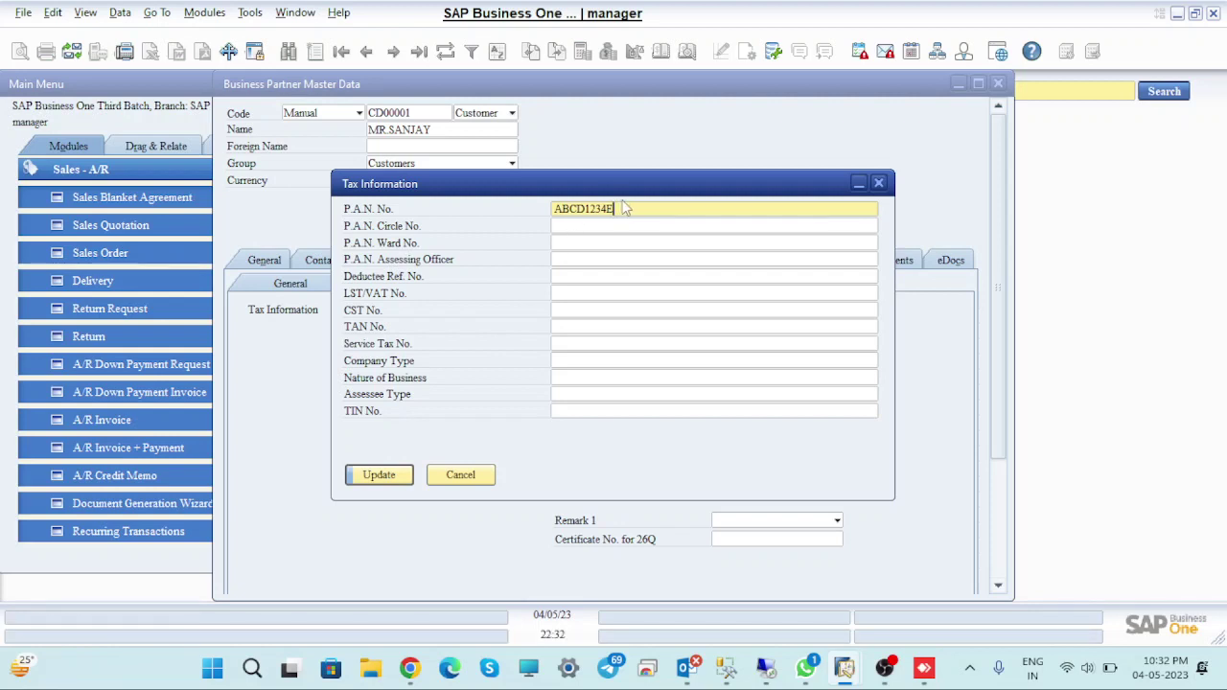
Correct the PAN to 10 characters, save the tax information, and try adding the customer
left_click(586, 208)
type("G")
left_click(376, 479)
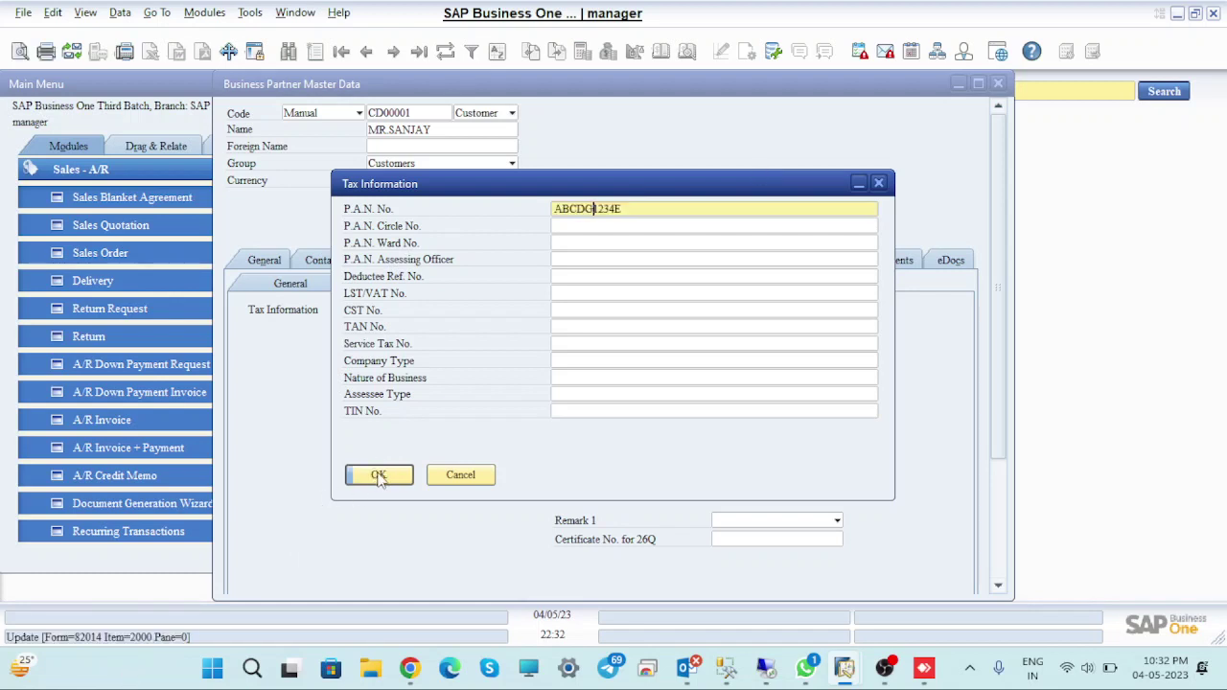
left_click(396, 474)
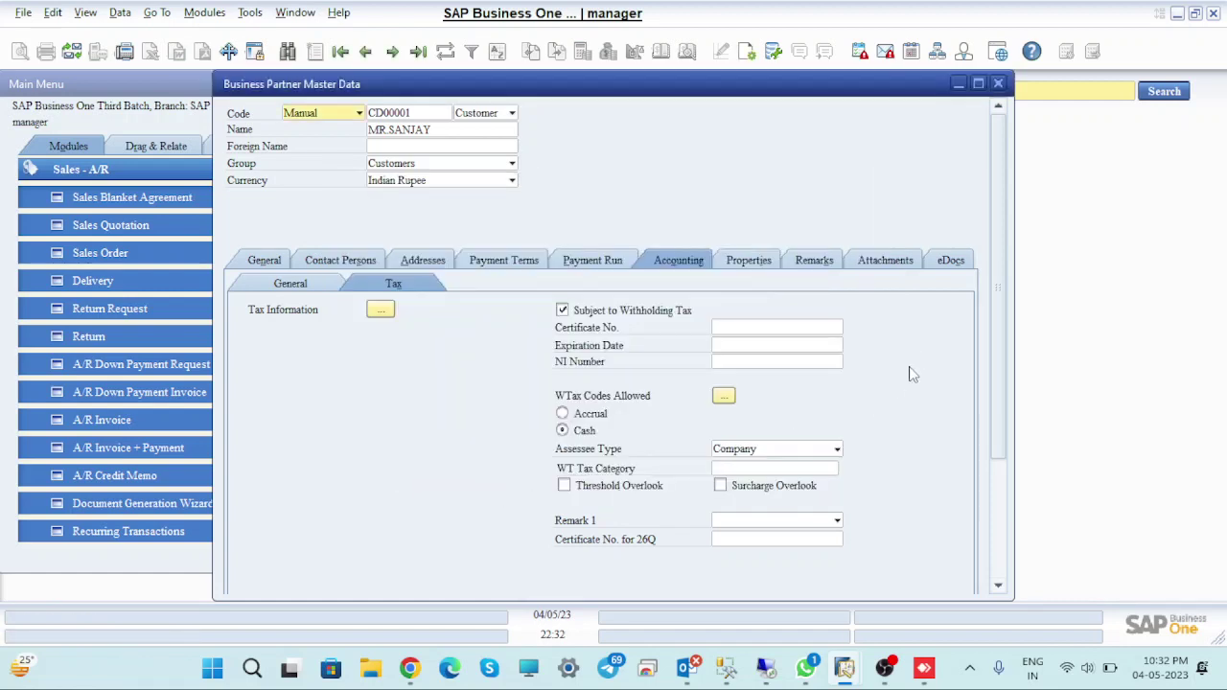
scroll(999, 276, "down", 3)
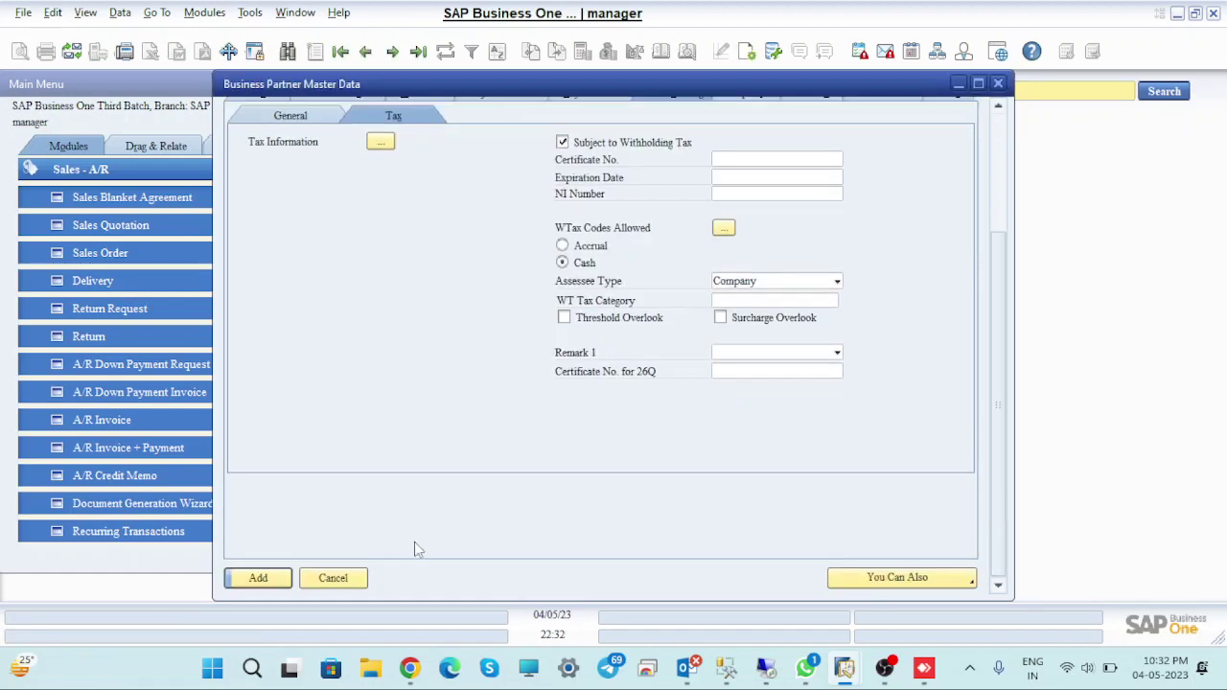
left_click(259, 578)
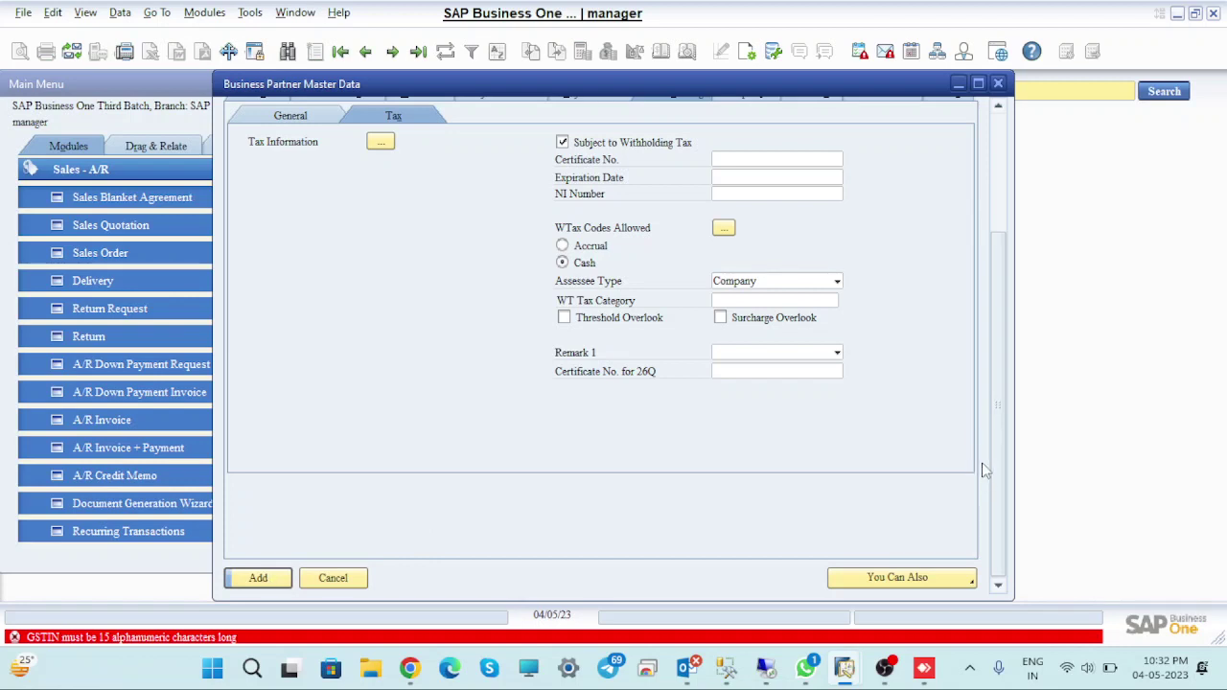
Insert the missing character into the Ship To address's GSTIN to make it 15 characters
left_click_drag(990, 338, 988, 201)
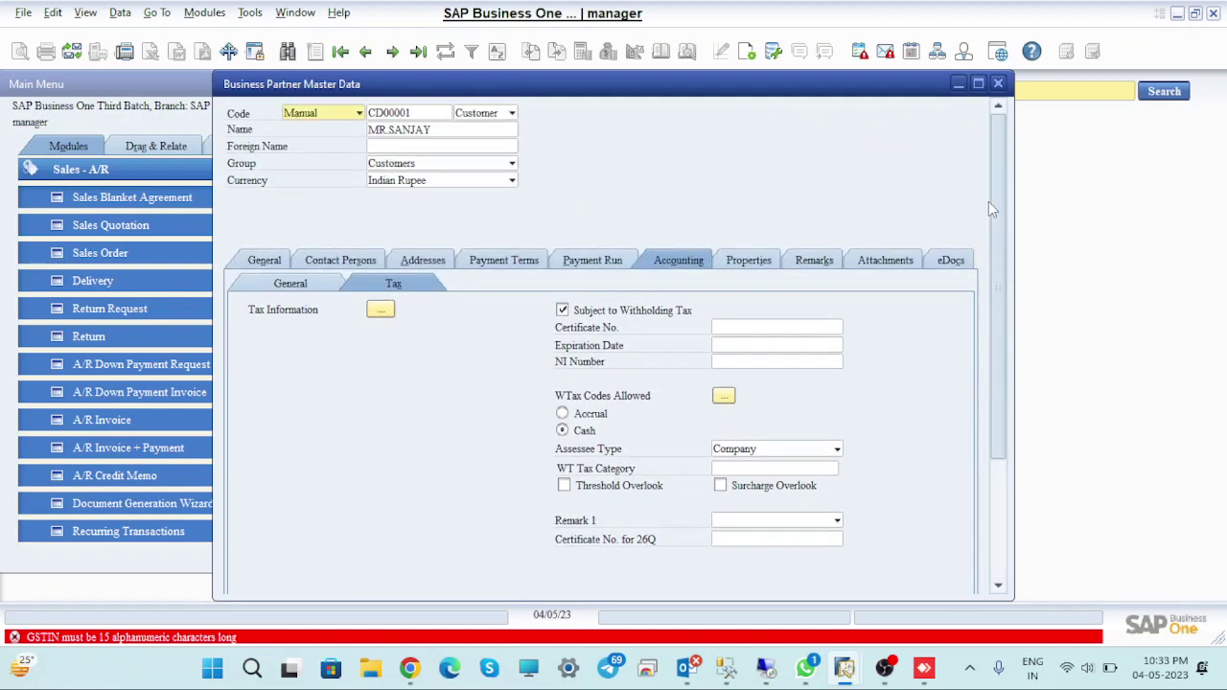
left_click(426, 263)
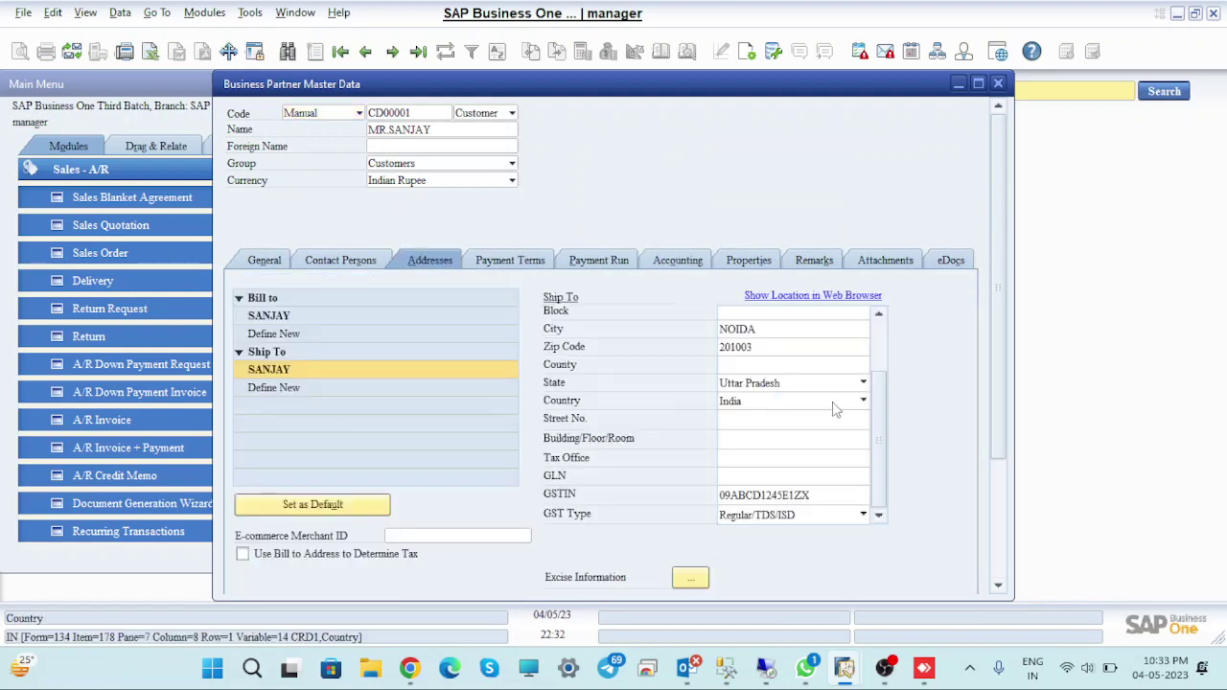
double_click(817, 493)
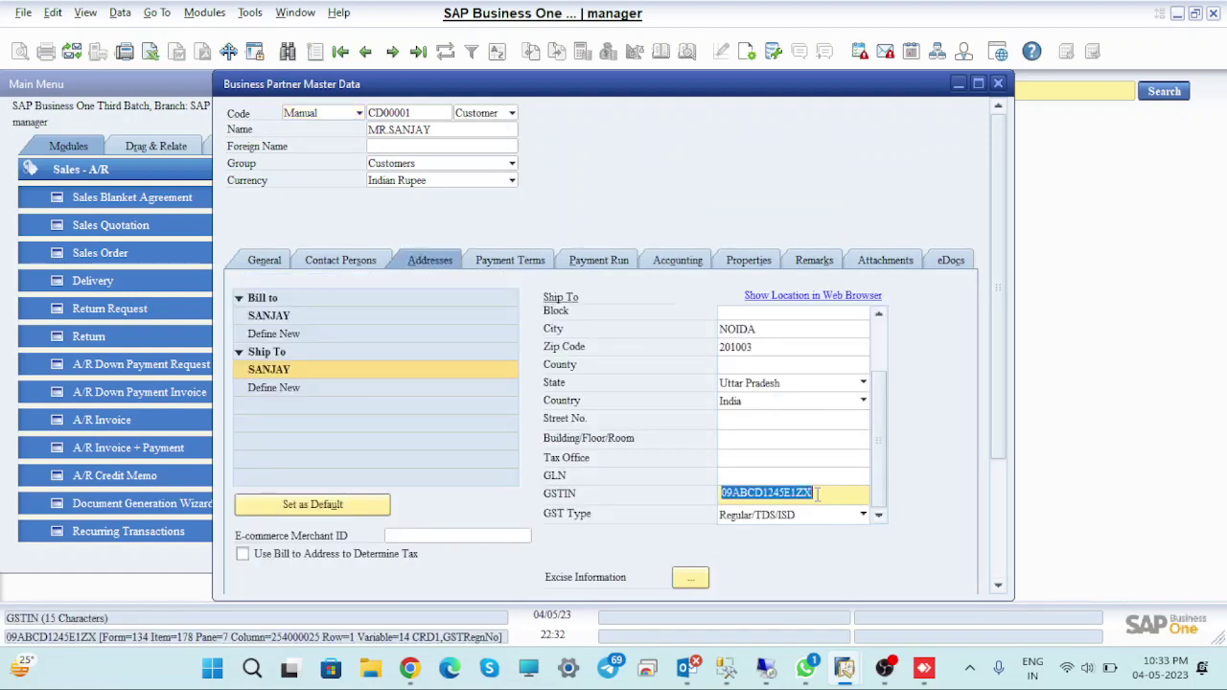
left_click(830, 492)
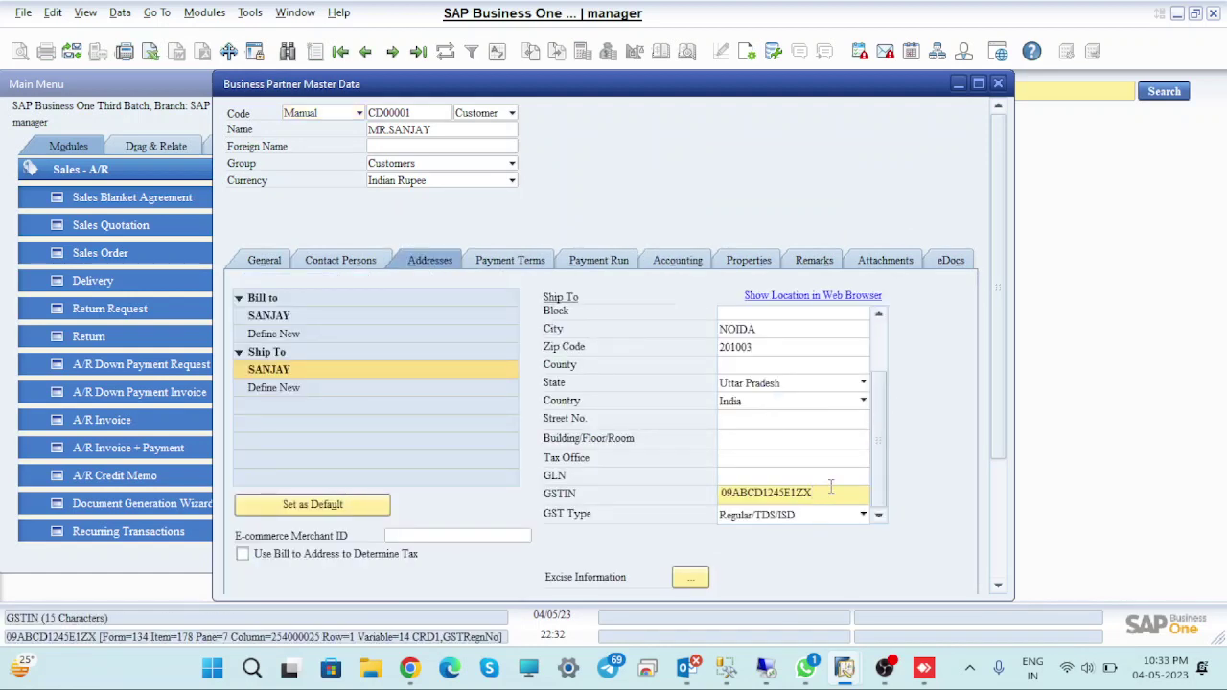
key("Left")
key("Left")
key("Left")
key("Left")
key("Left")
key("Right")
key("Right")
type("G")
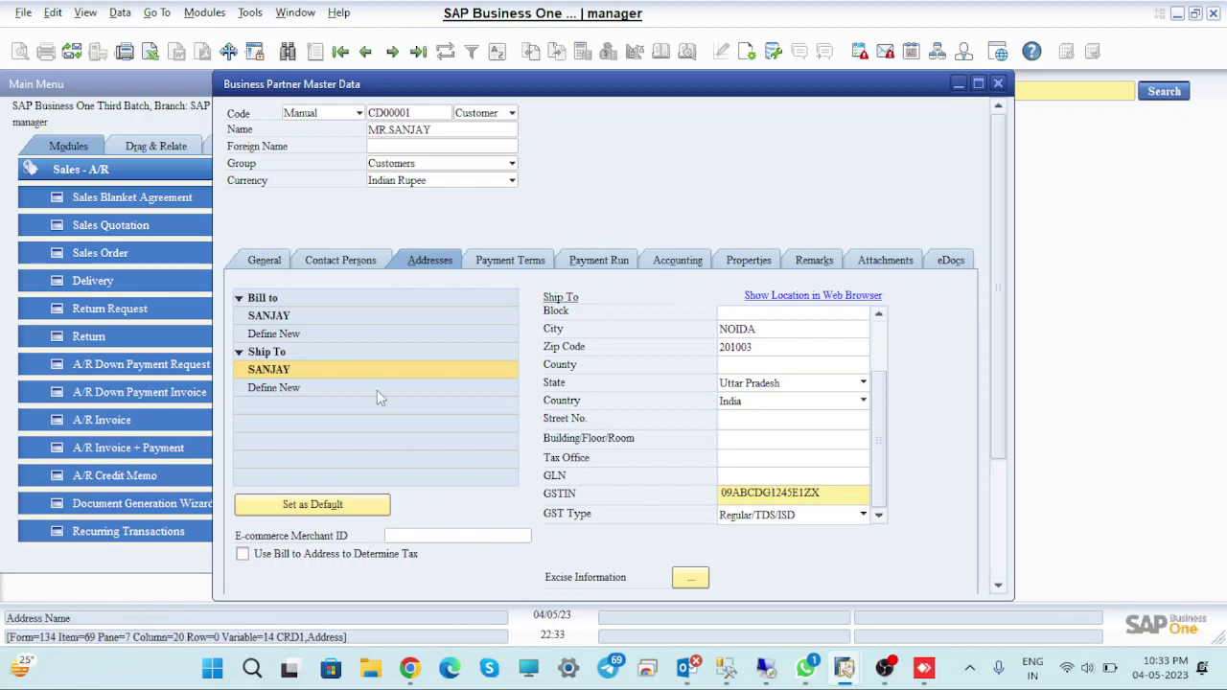
Fix the Bill To address's GSTIN the same way and add the customer
left_click(297, 317)
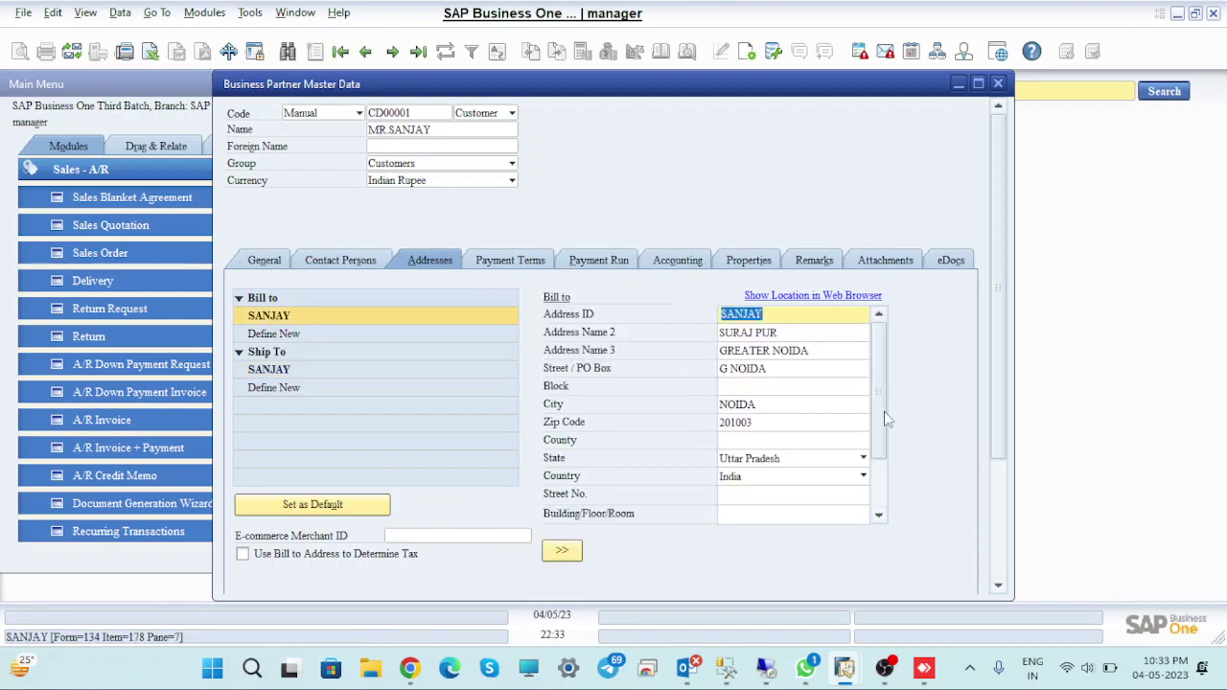
left_click_drag(884, 413, 900, 504)
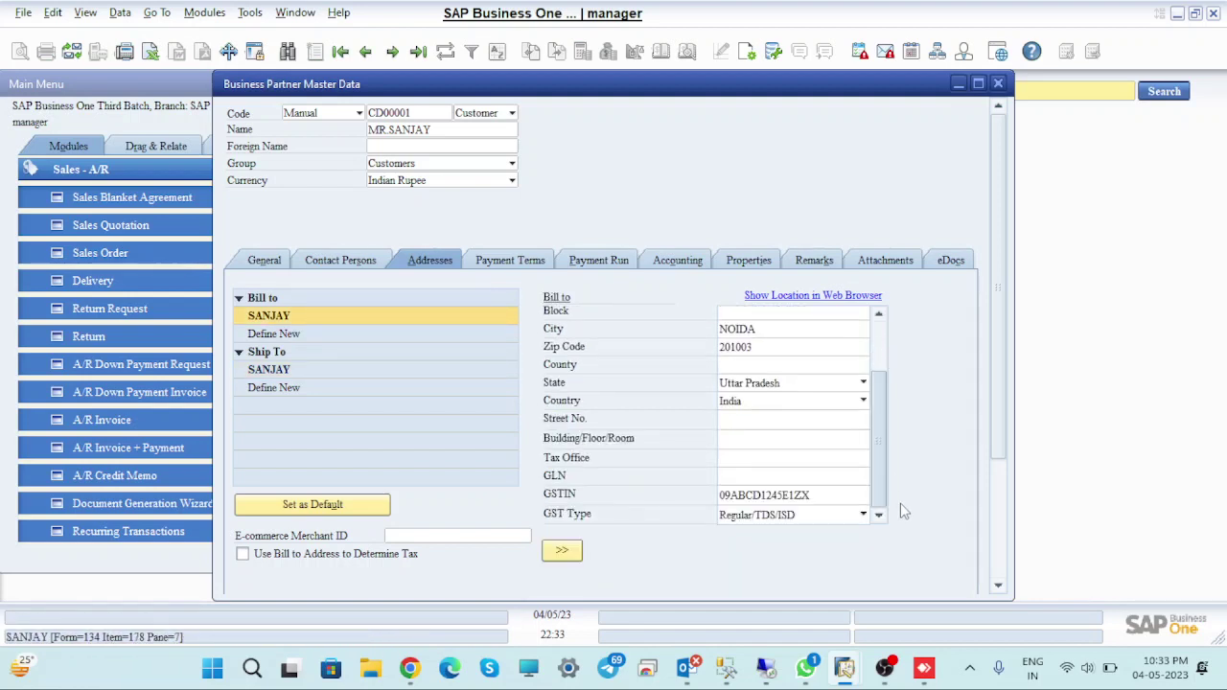
double_click(765, 491)
left_click(765, 491)
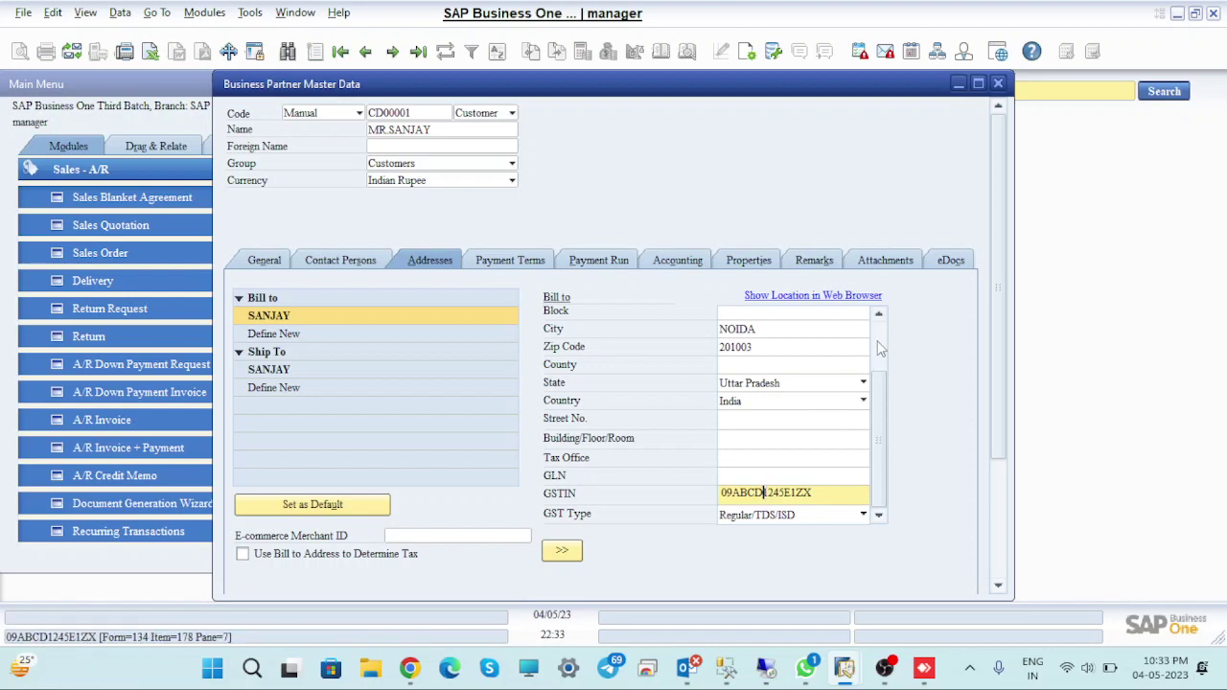
type("G")
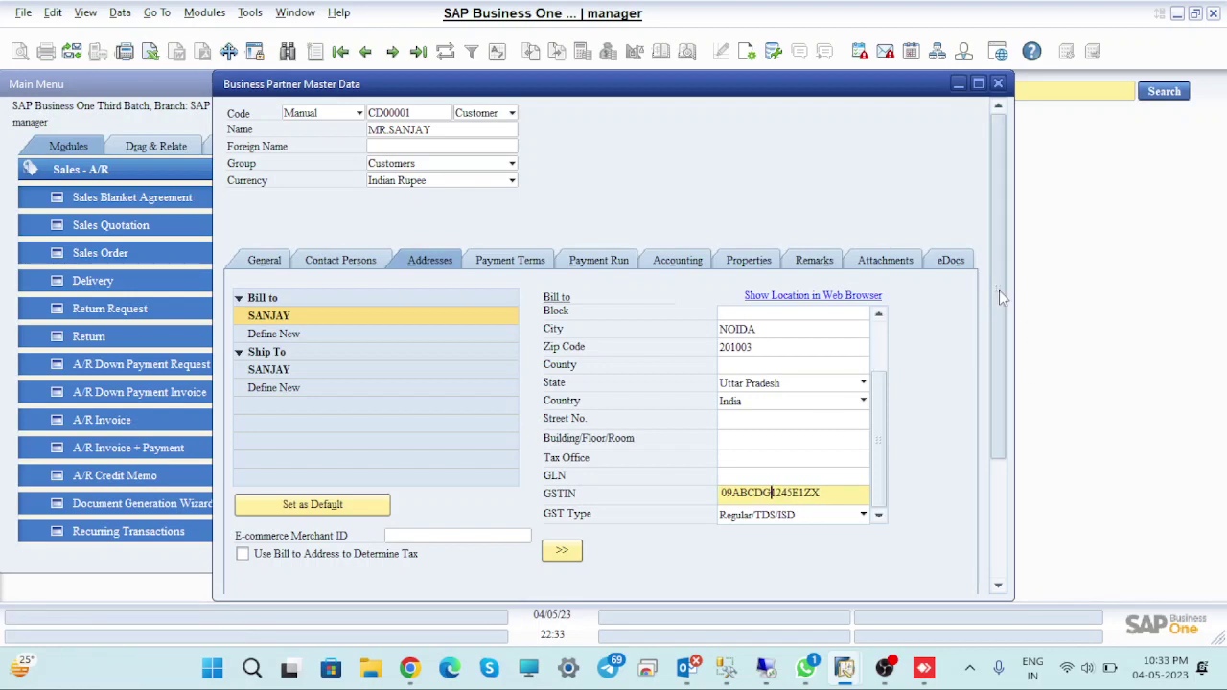
left_click_drag(1001, 289, 994, 530)
left_click(276, 579)
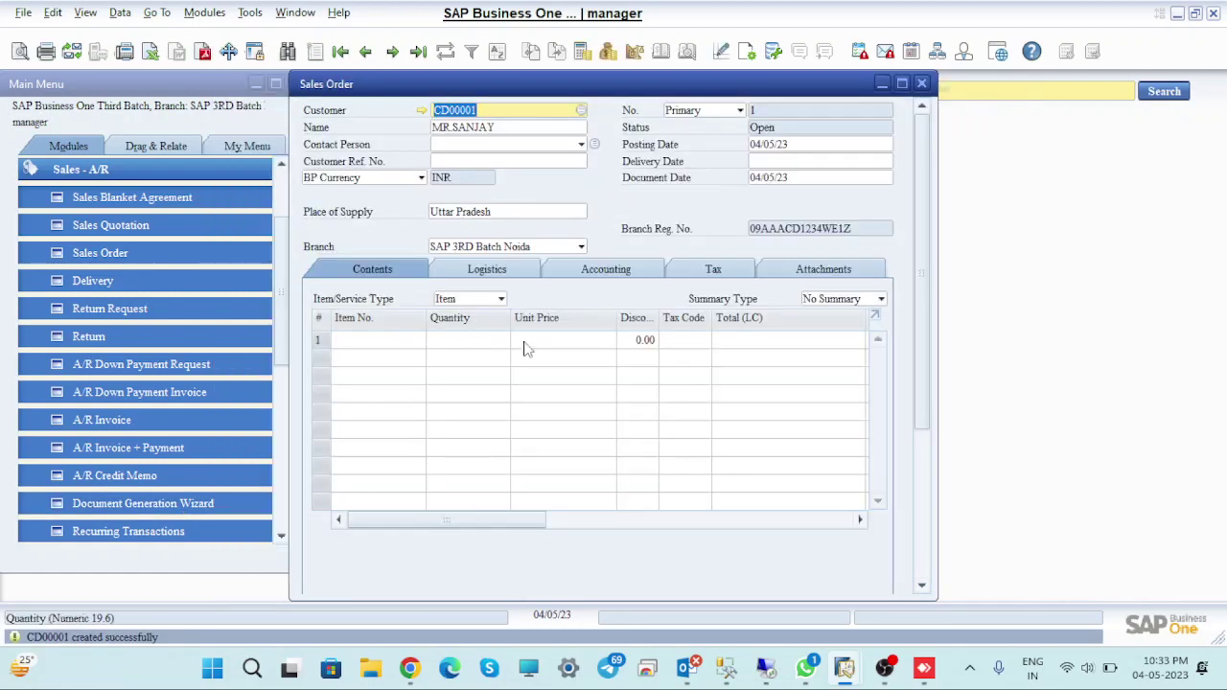
Maximize the sales order and add items FG00007, FG00008 and FG00009 to its rows
left_click(901, 86)
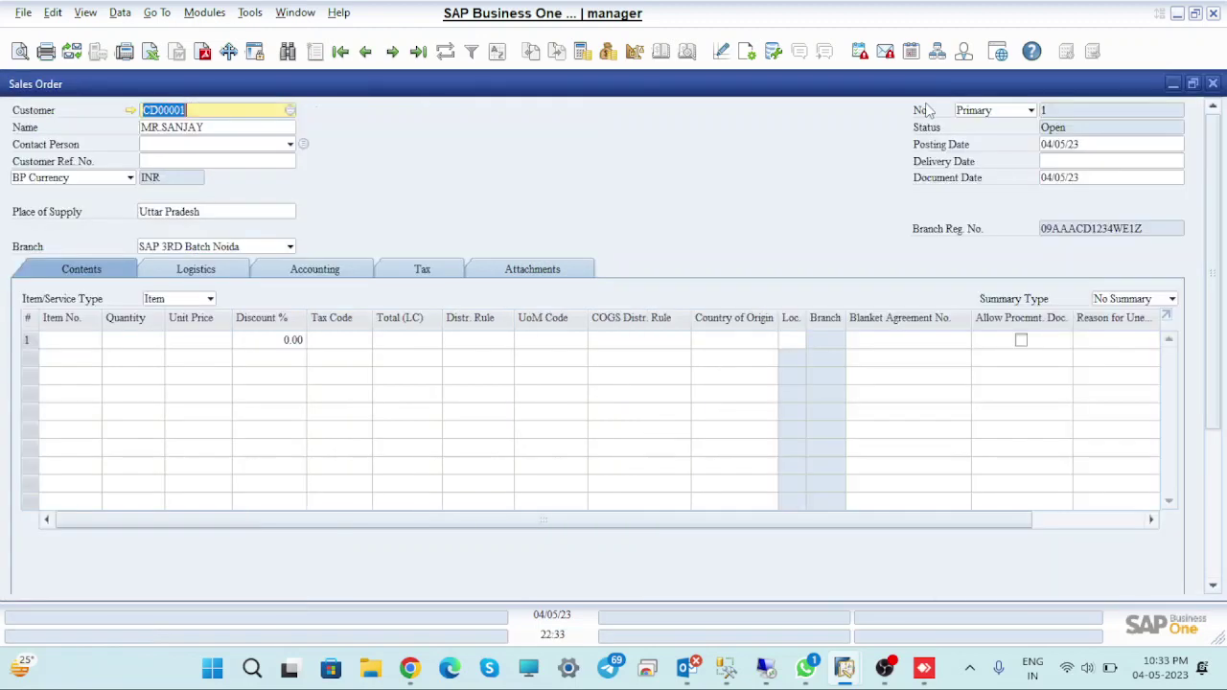
left_click(92, 340)
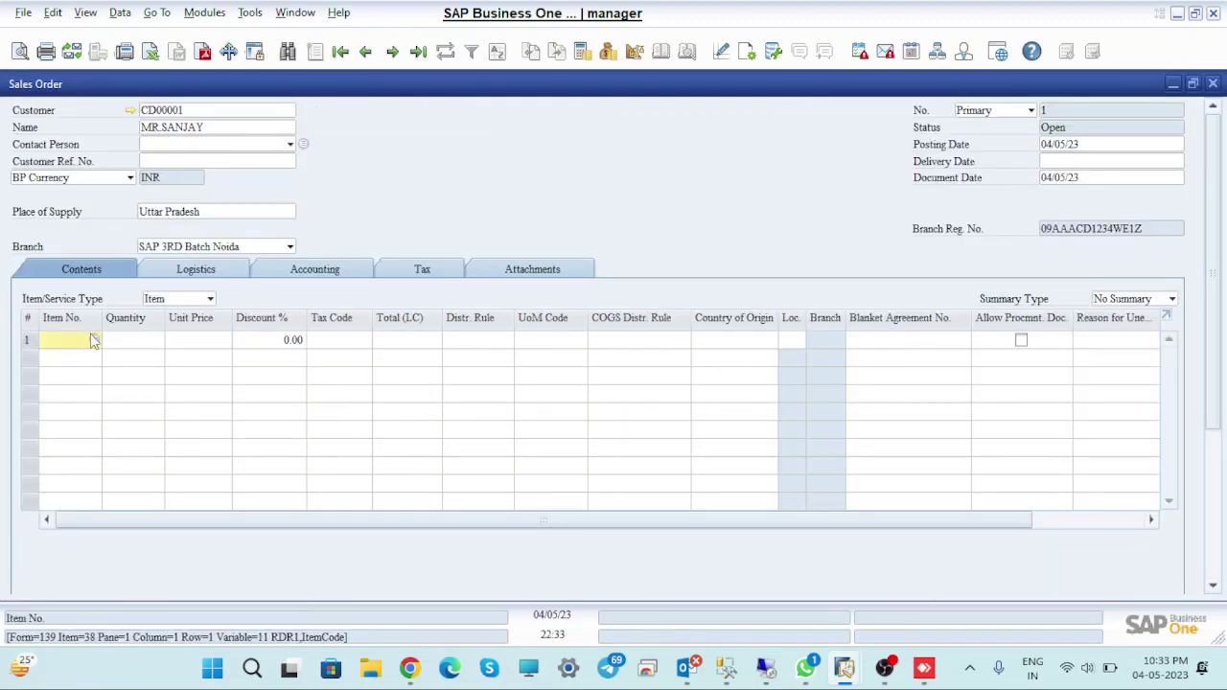
key("Tab")
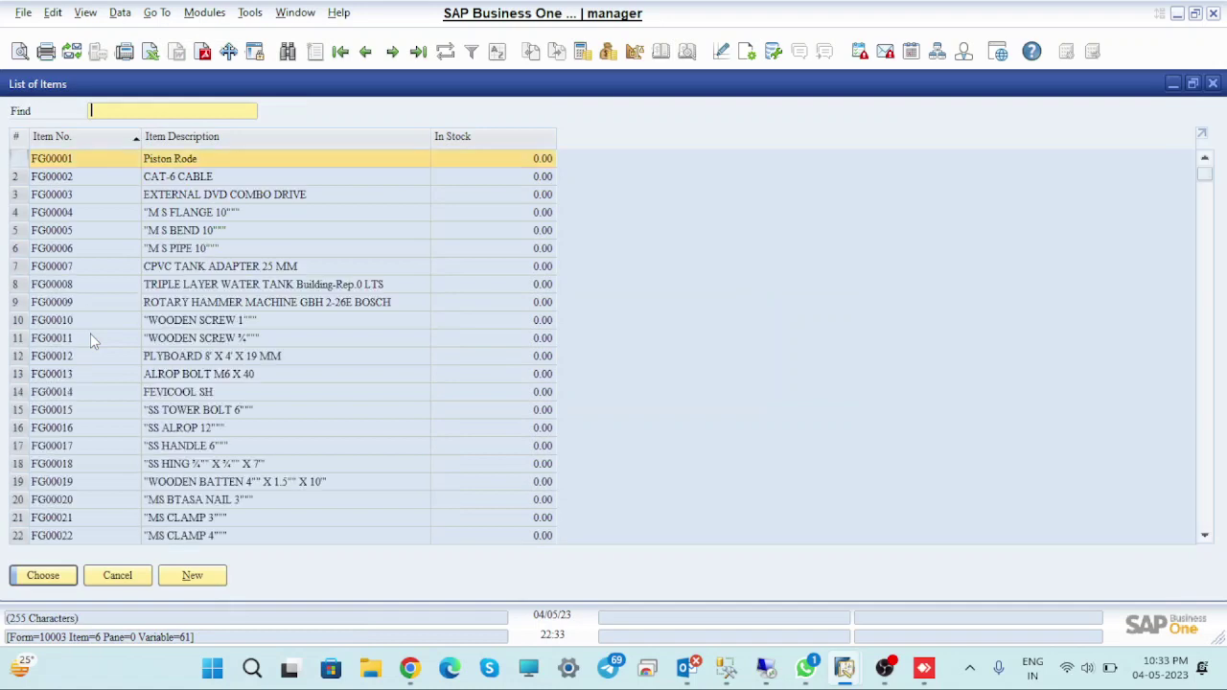
left_click(50, 269)
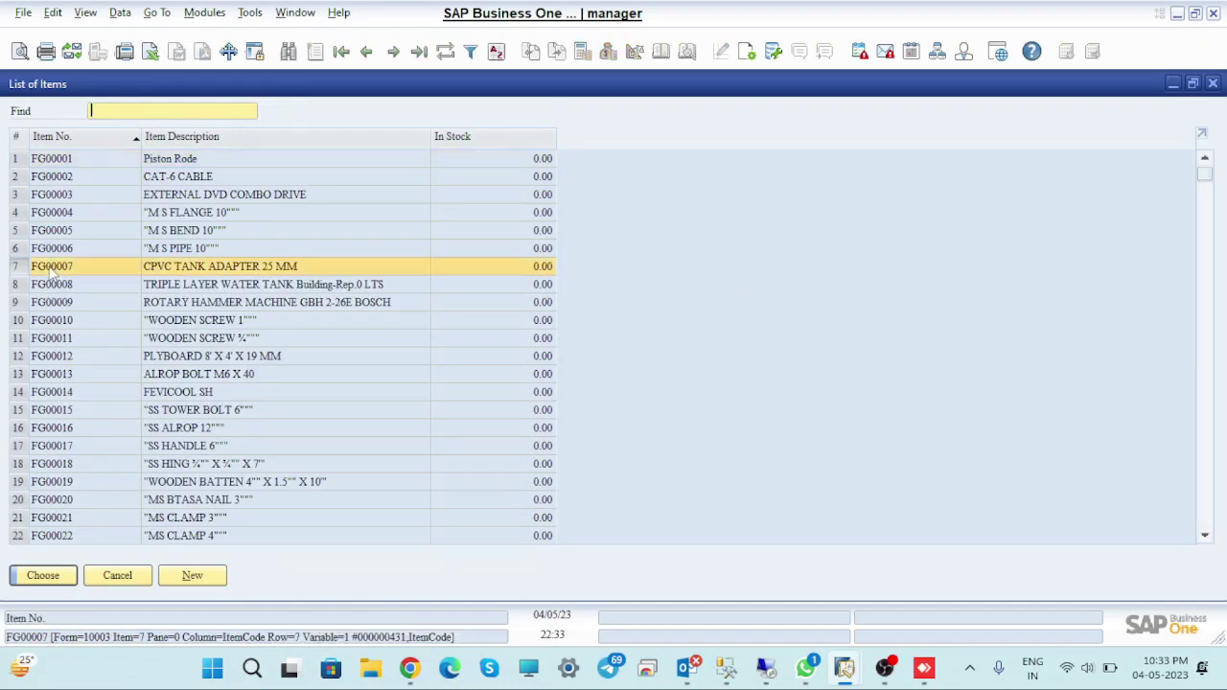
left_click(56, 285, "ctrl")
left_click(59, 303, "ctrl")
left_click(40, 582)
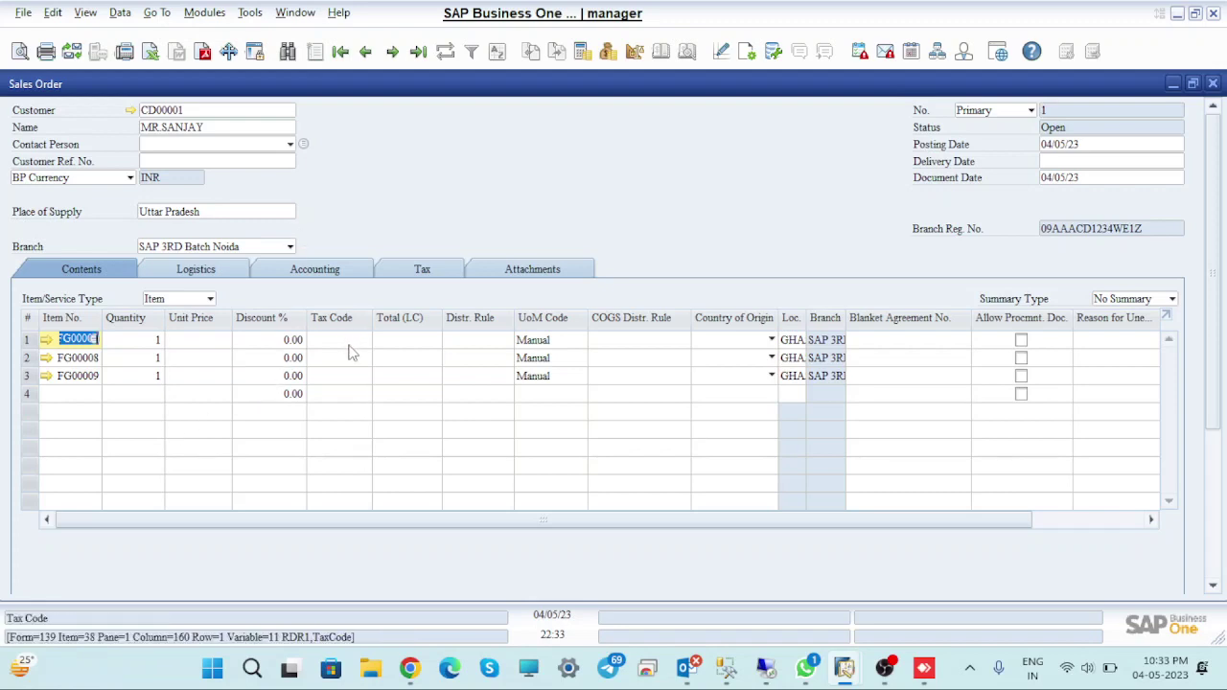
Change the branch to SAP Business One Third Batch and apply it to all rows
left_click(290, 247)
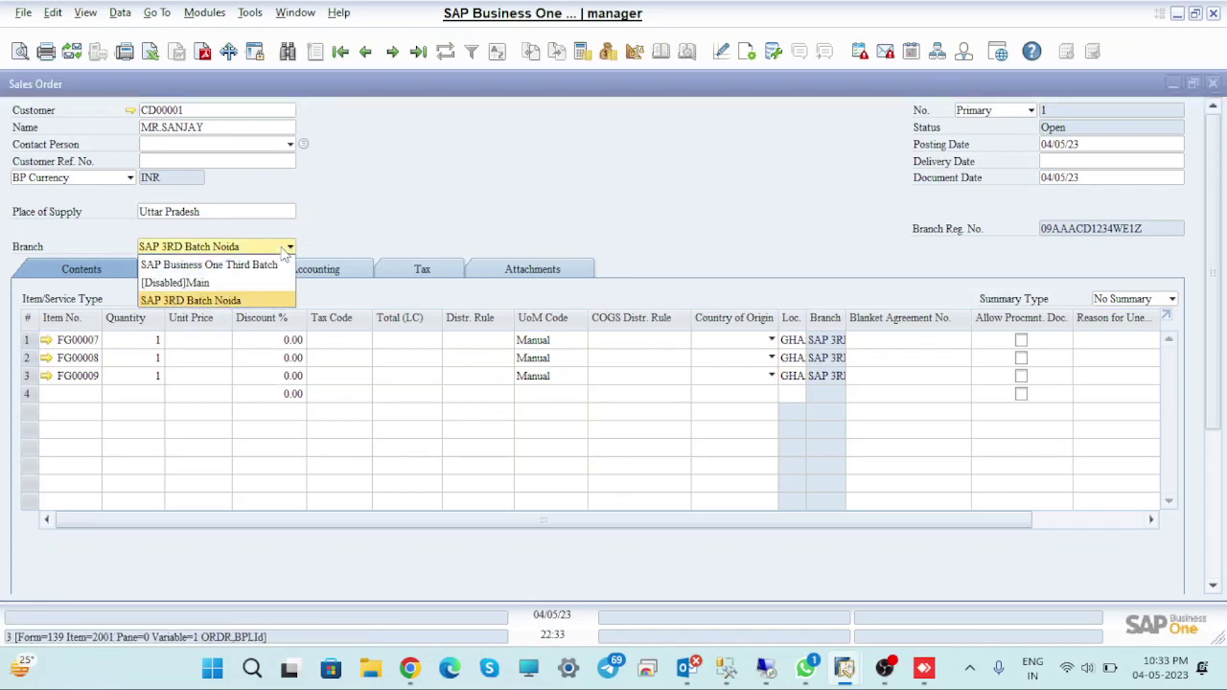
left_click(264, 263)
left_click(402, 355)
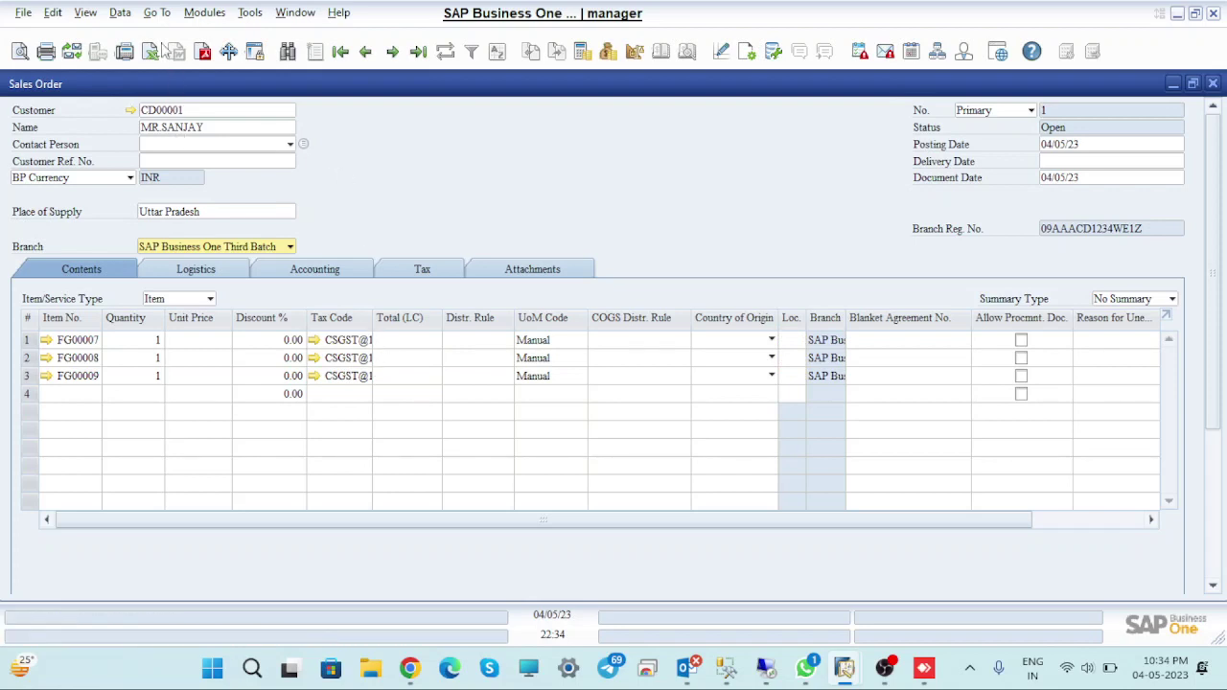
left_click(84, 14)
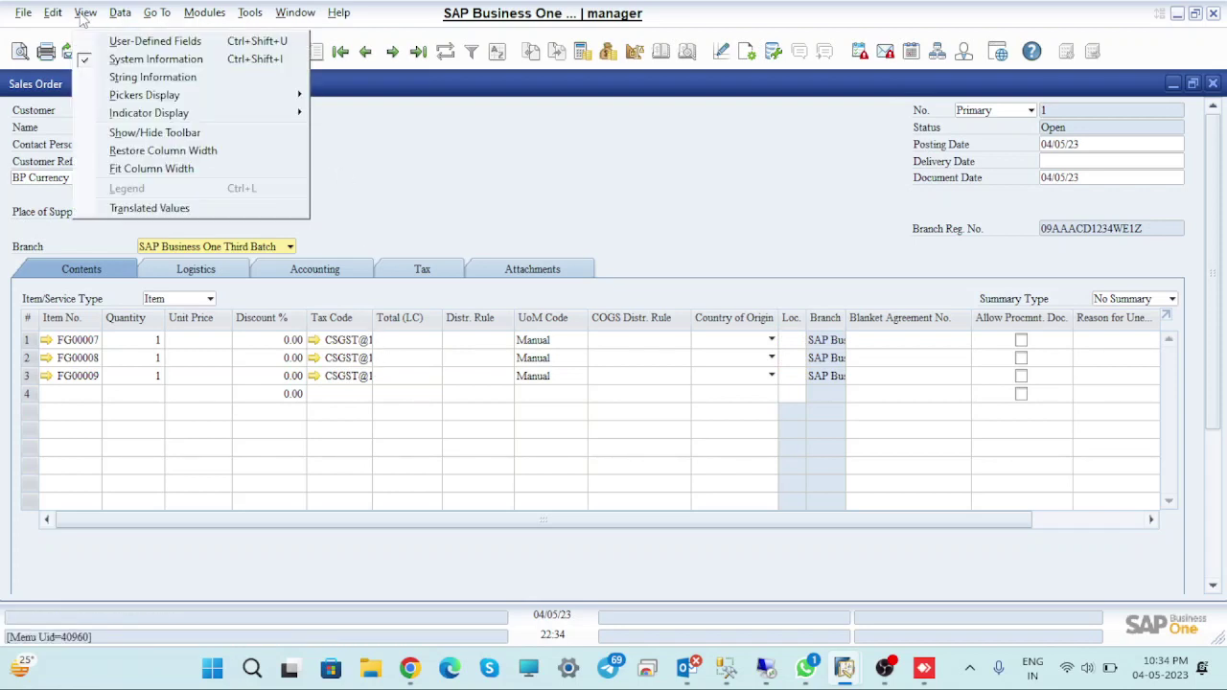
Apply Fit Column Width from the View menu to the sales order's item grid
left_click(134, 42)
left_click(85, 13)
left_click(144, 168)
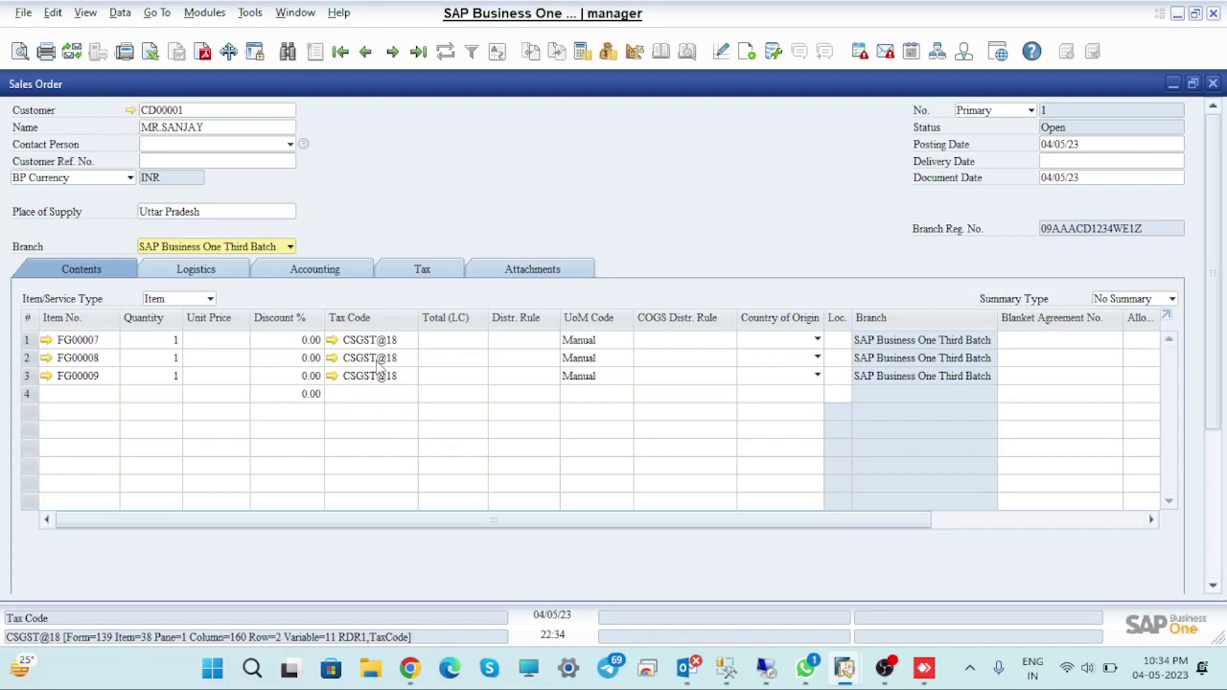
mouse_move(405, 676)
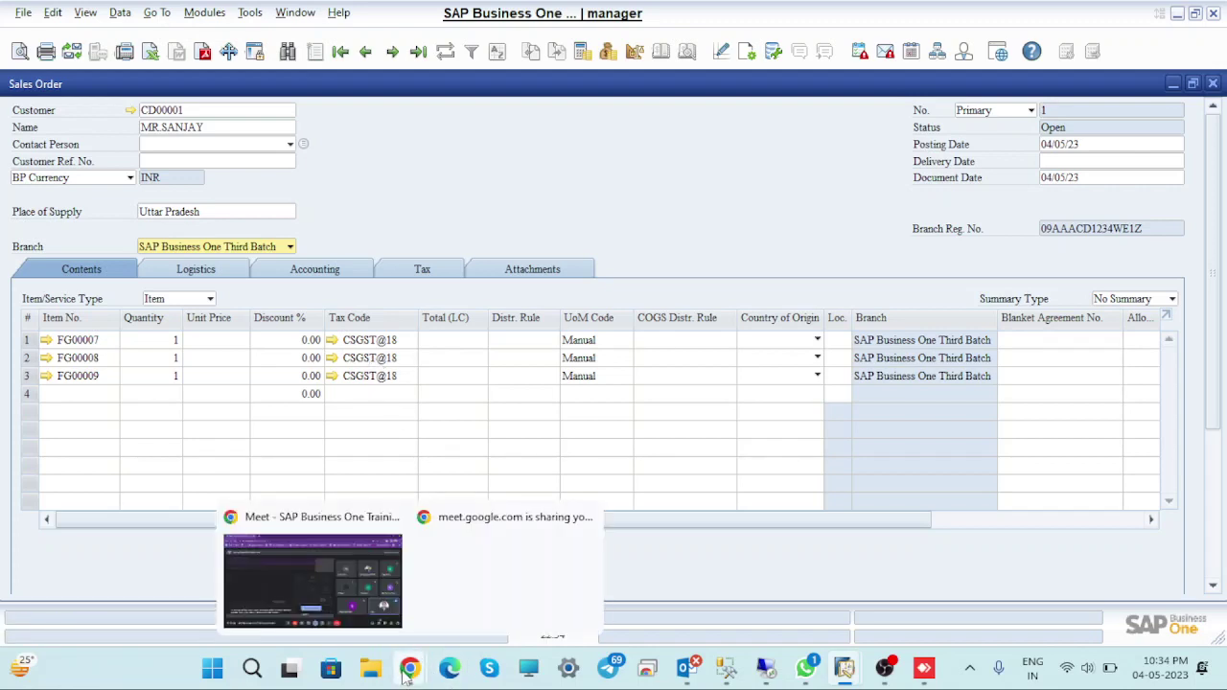
left_click(331, 609)
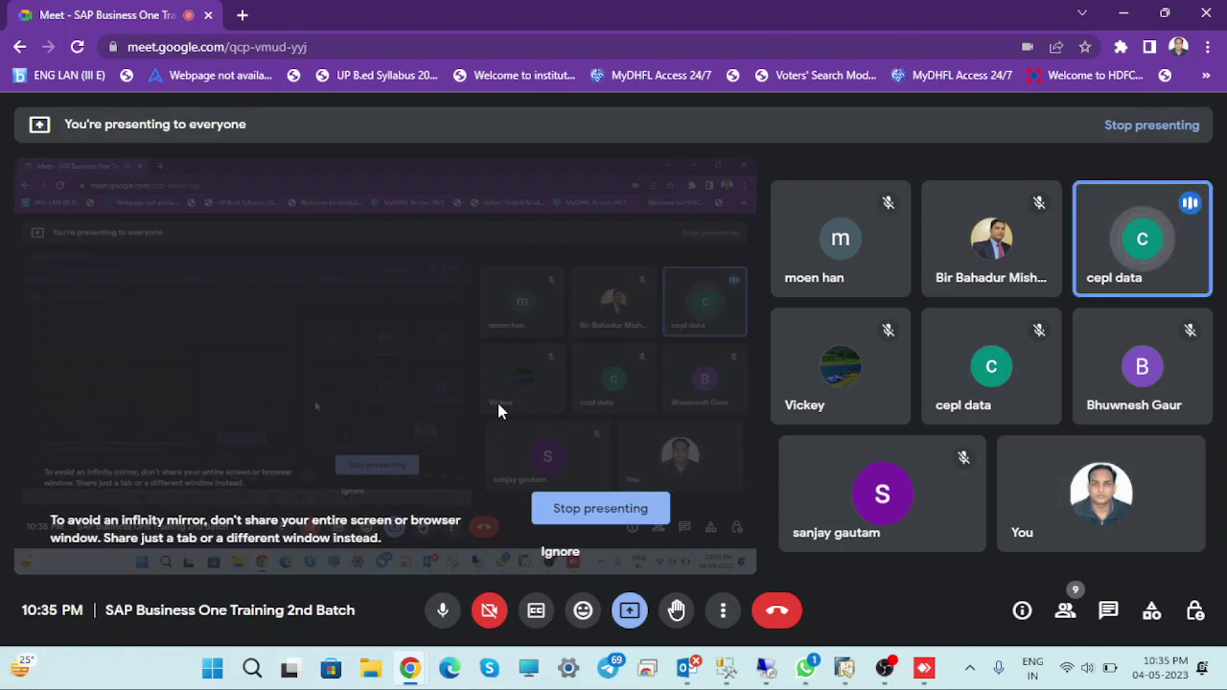
mouse_move(686, 668)
mouse_move(845, 677)
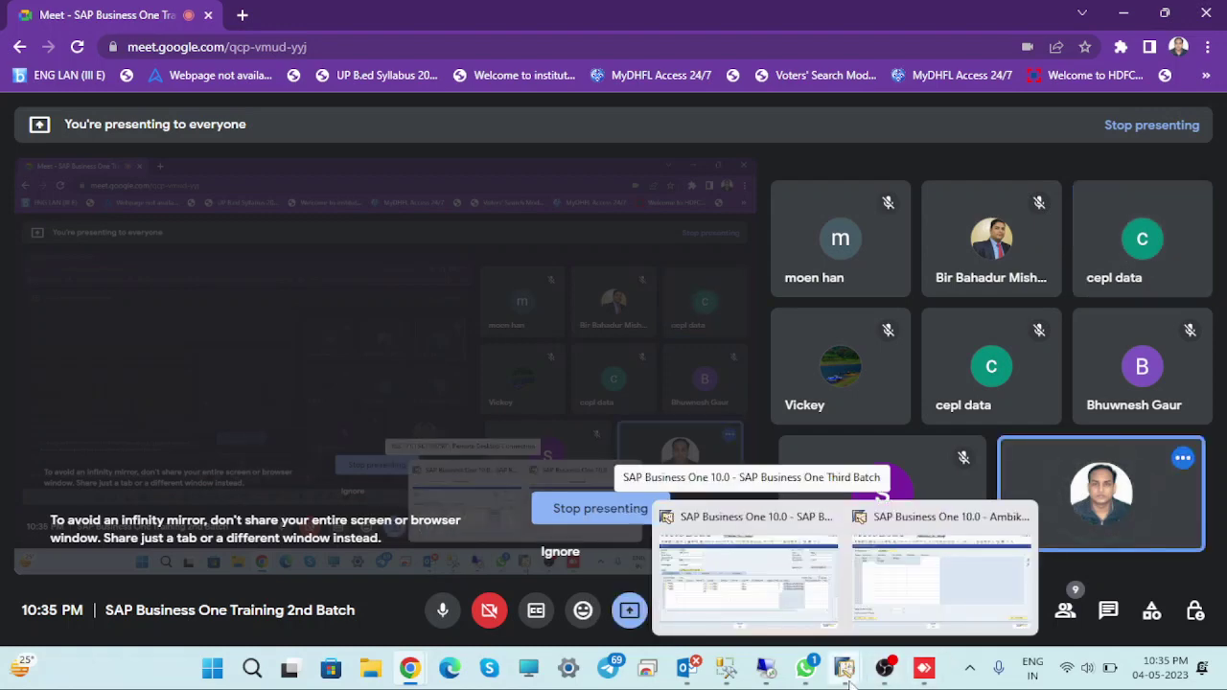
left_click(755, 590)
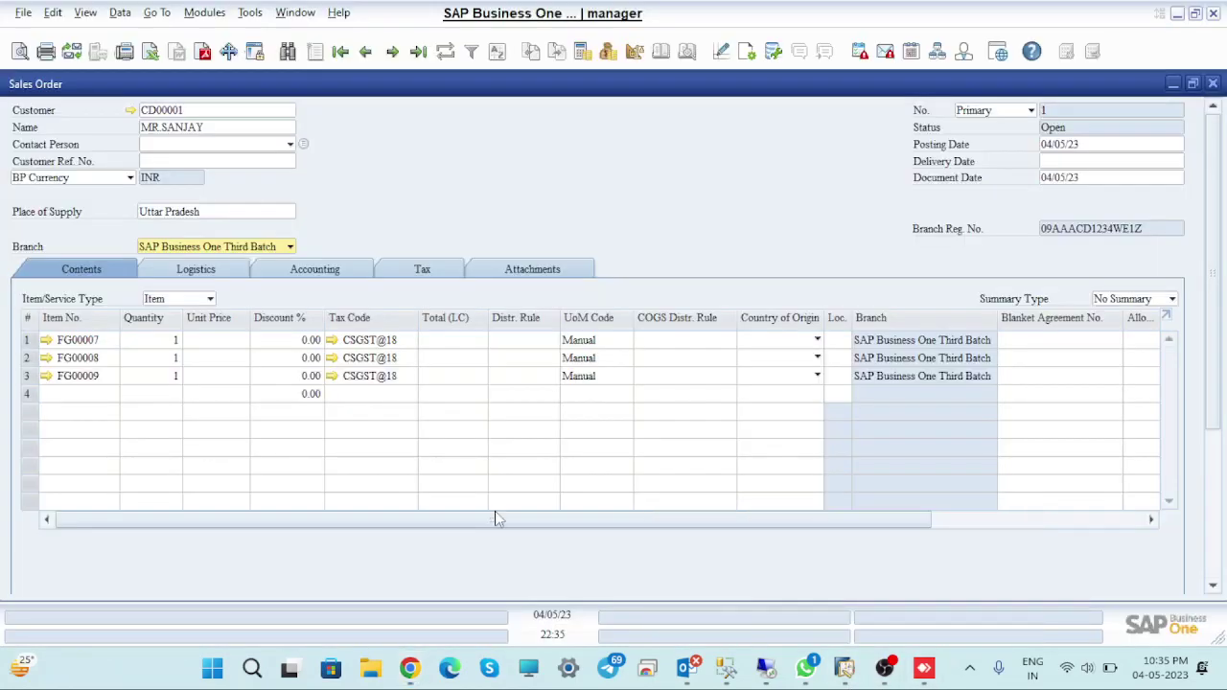
Change the order's branch to SAP 3RD Batch Noida and apply it to all rows
left_click(287, 247)
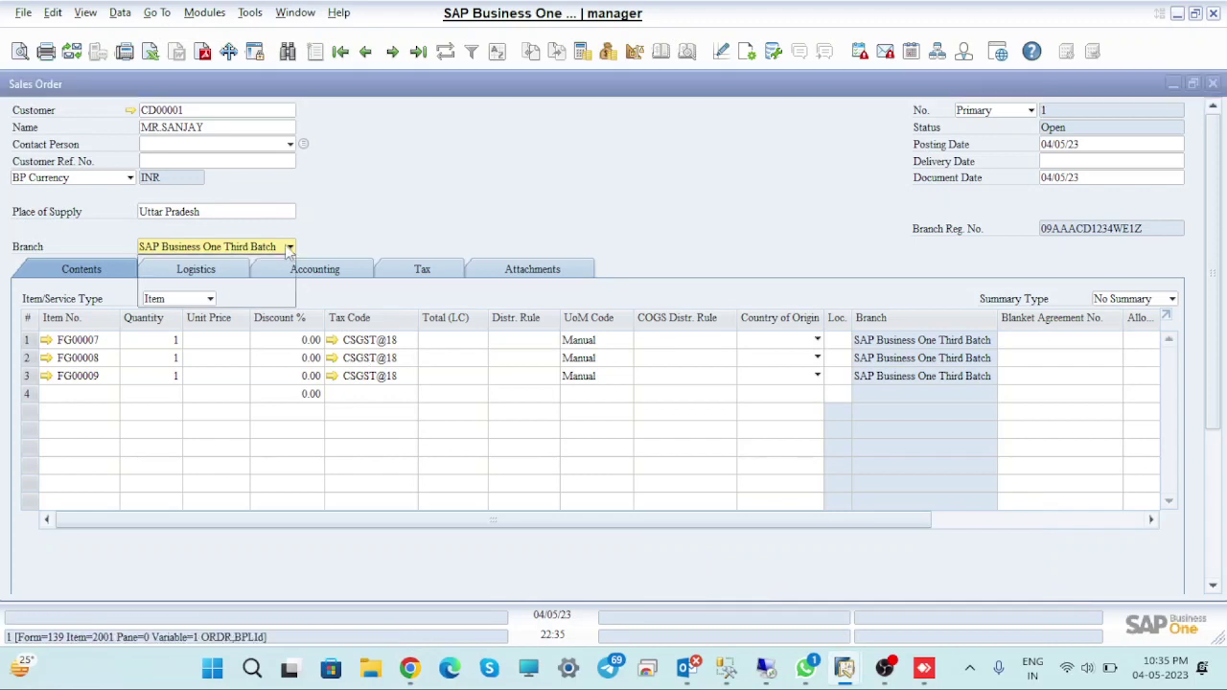
left_click(192, 296)
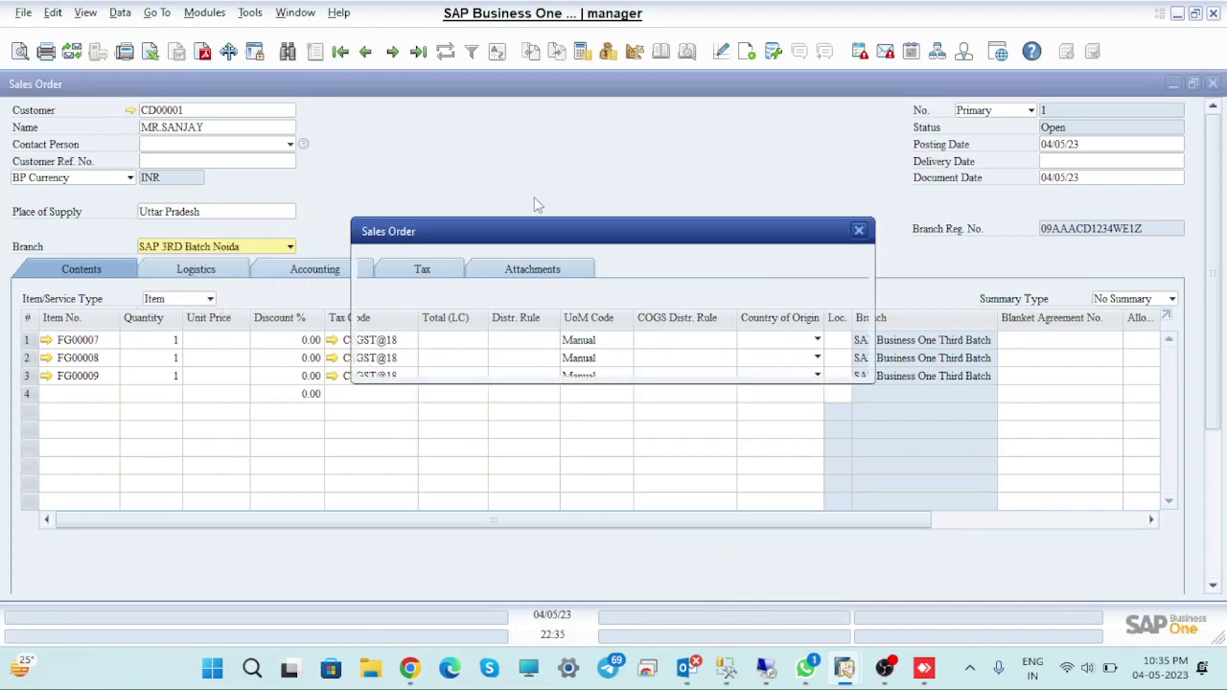
left_click(417, 357)
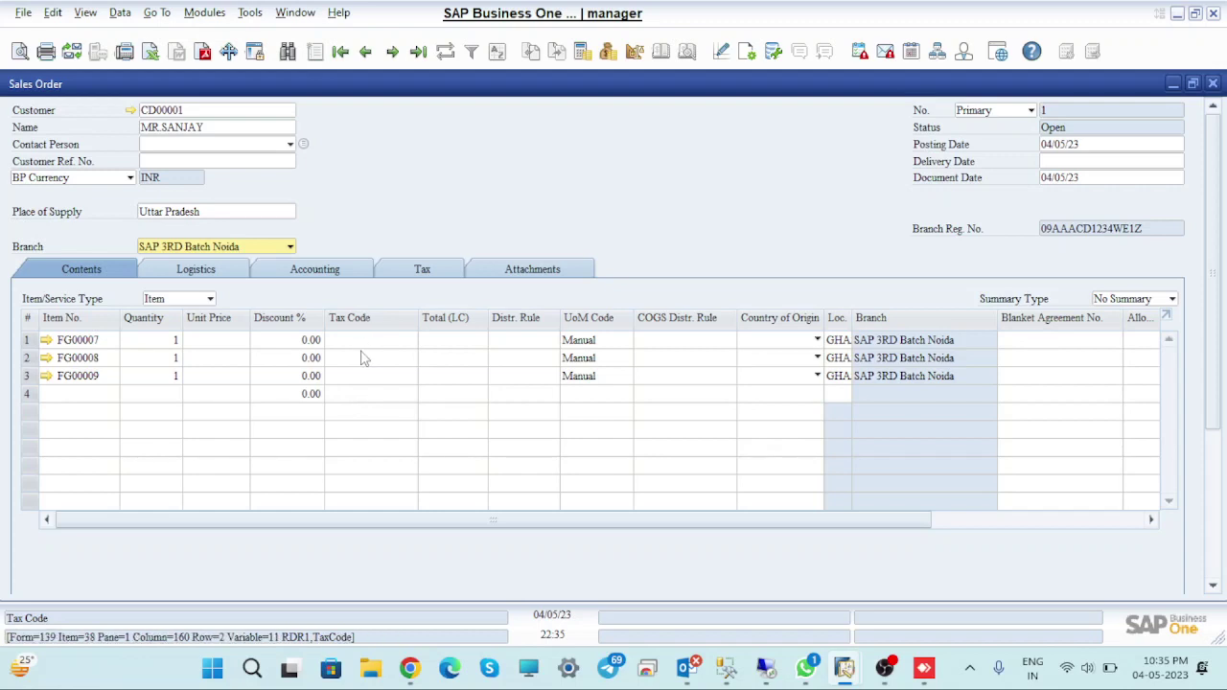
Open row 1's sales tax code list and close it without choosing a code
left_click(389, 340)
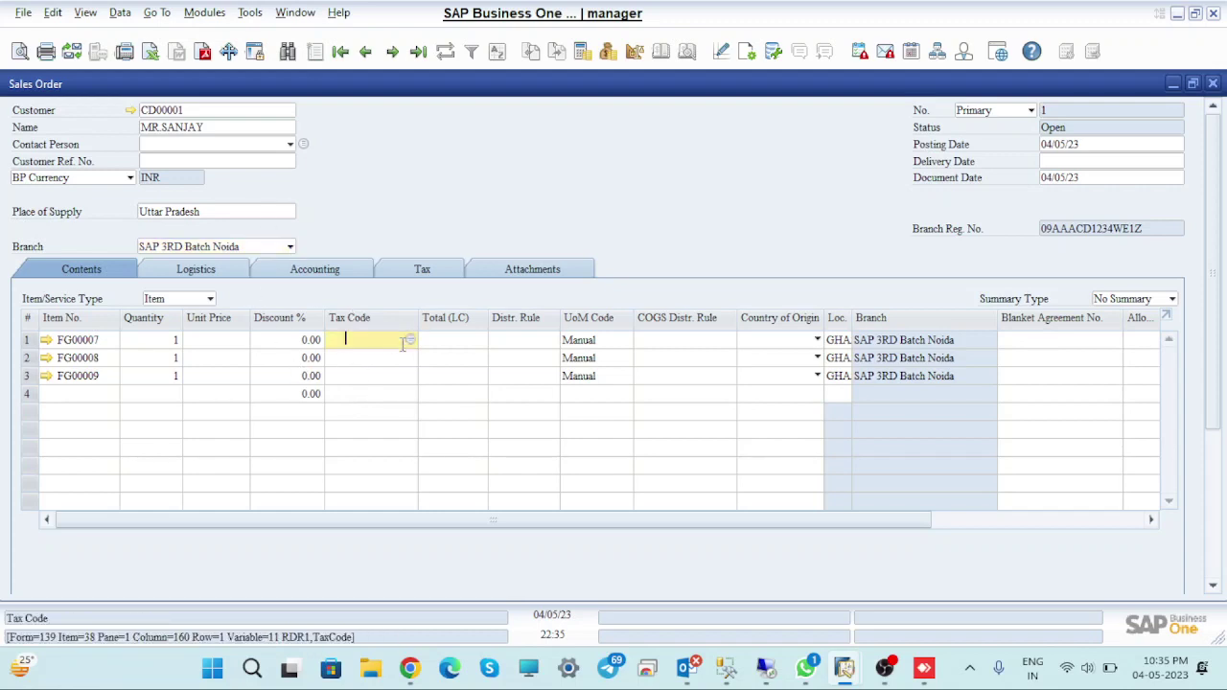
left_click(410, 341)
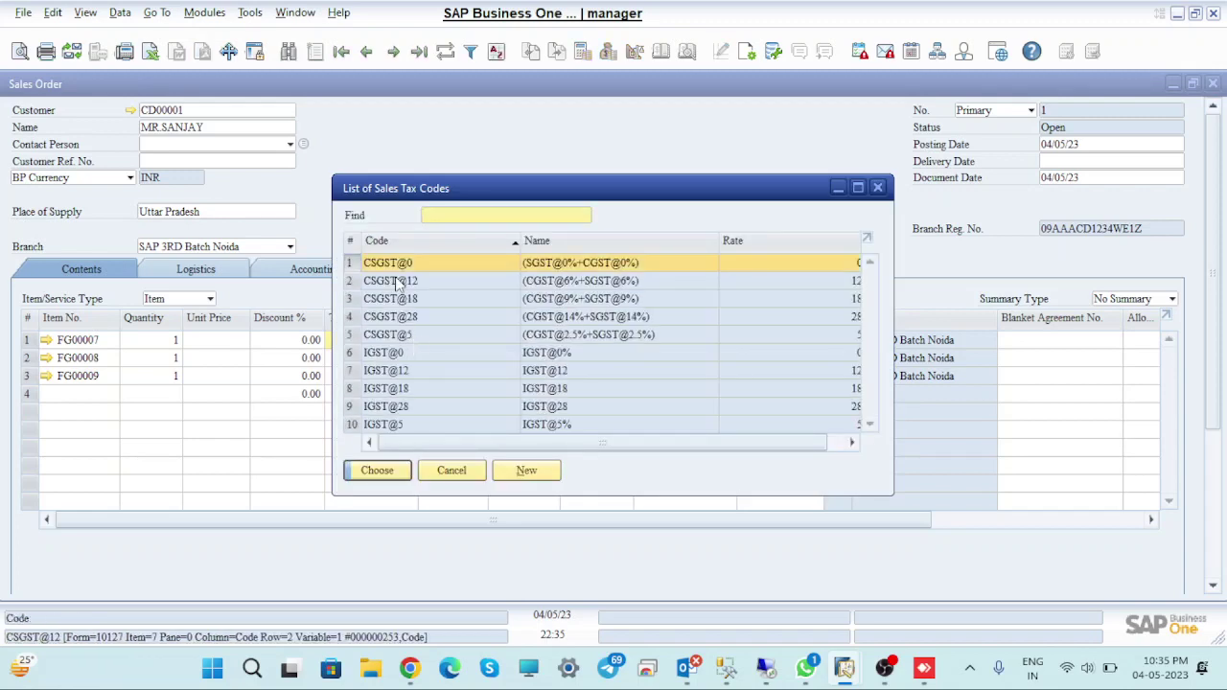
left_click(884, 192)
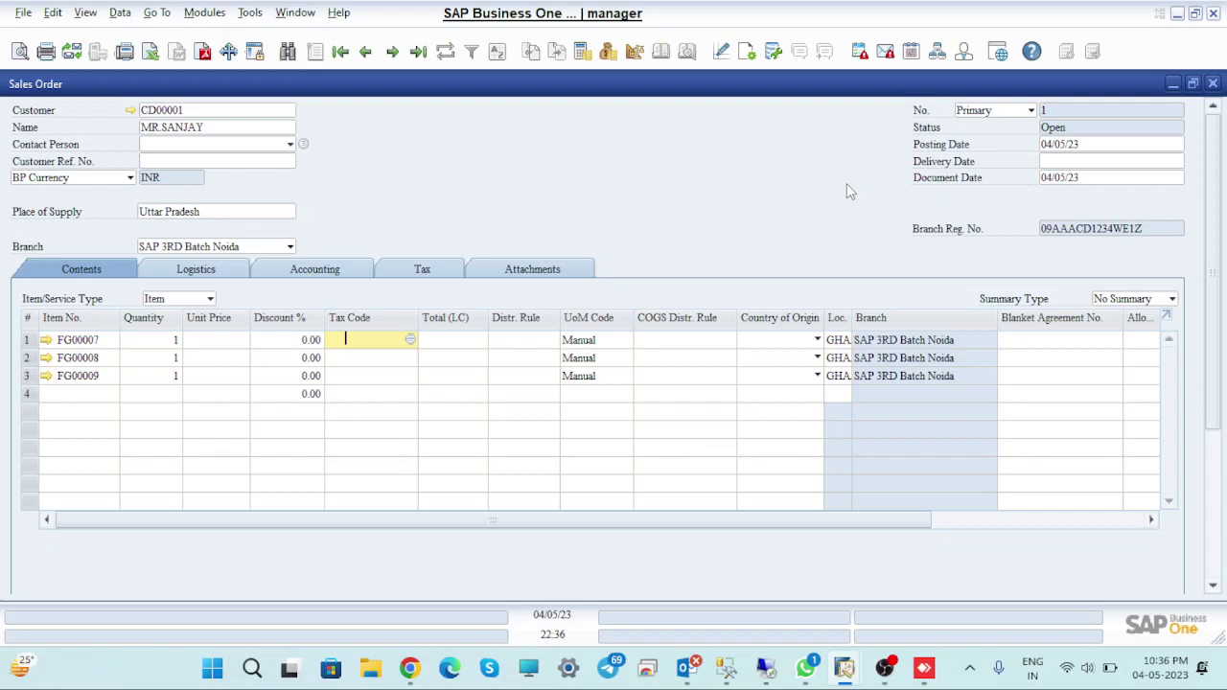
Bring the Google Meet training window back to the front from the Chrome taskbar icon
mouse_move(413, 670)
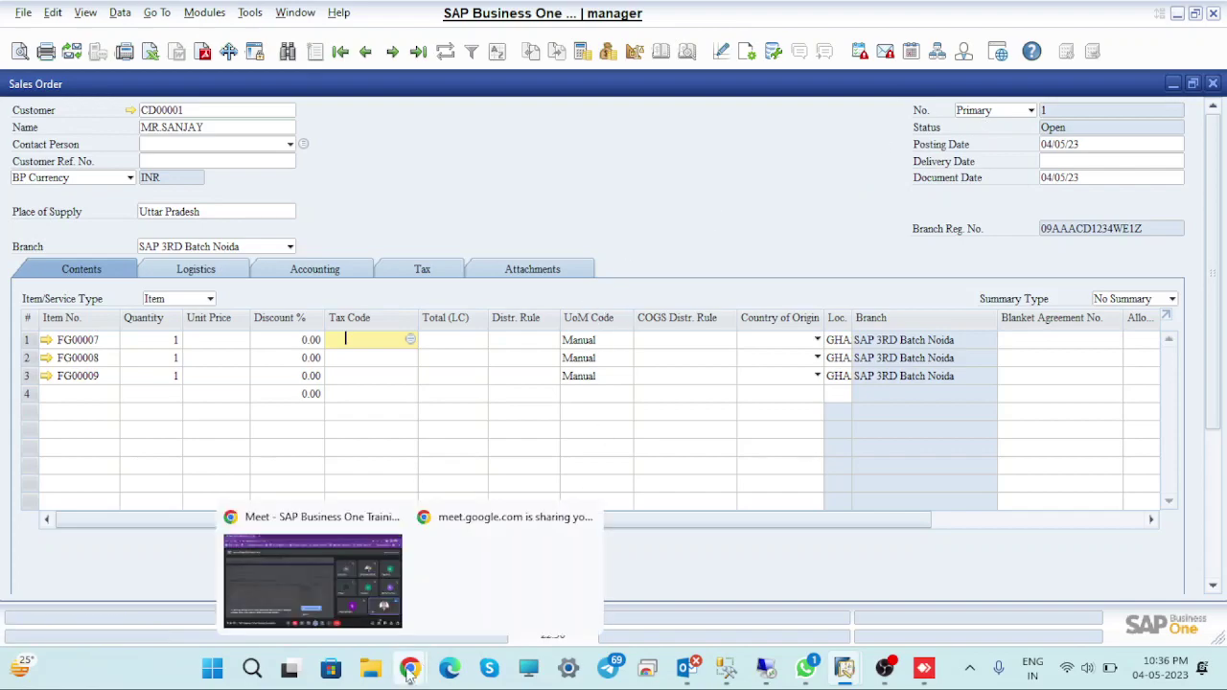
left_click(329, 584)
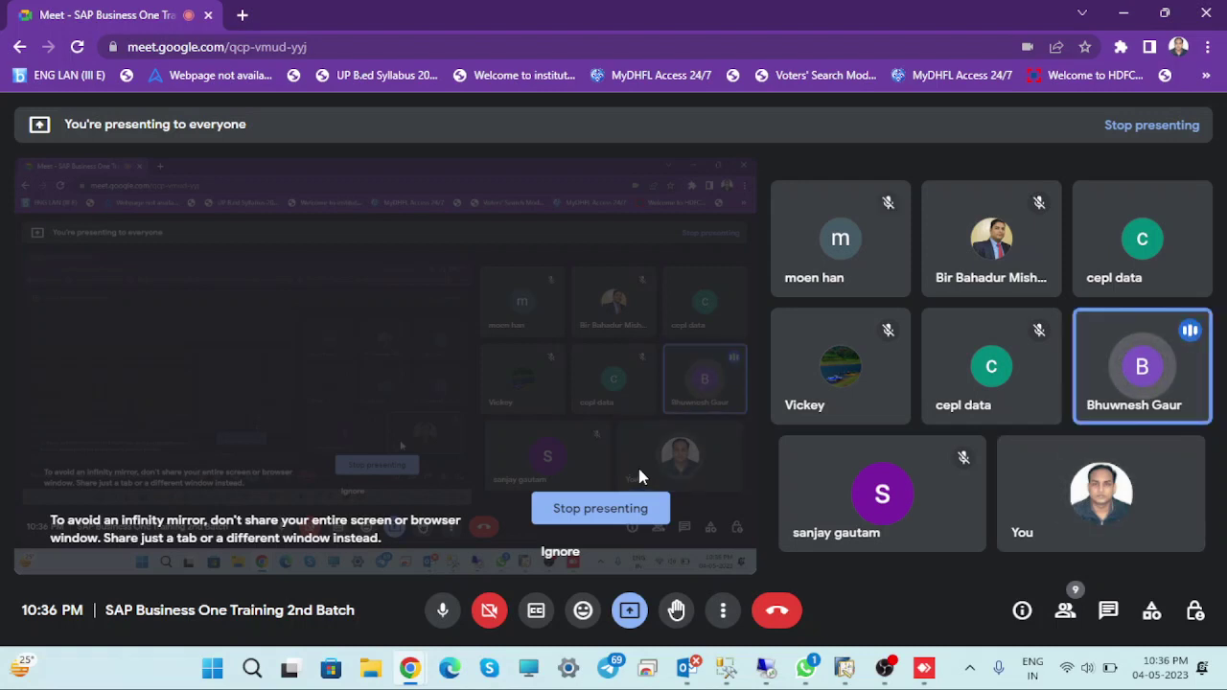
Return to the sales order and review item FG00007's Item Master Data record
mouse_move(845, 681)
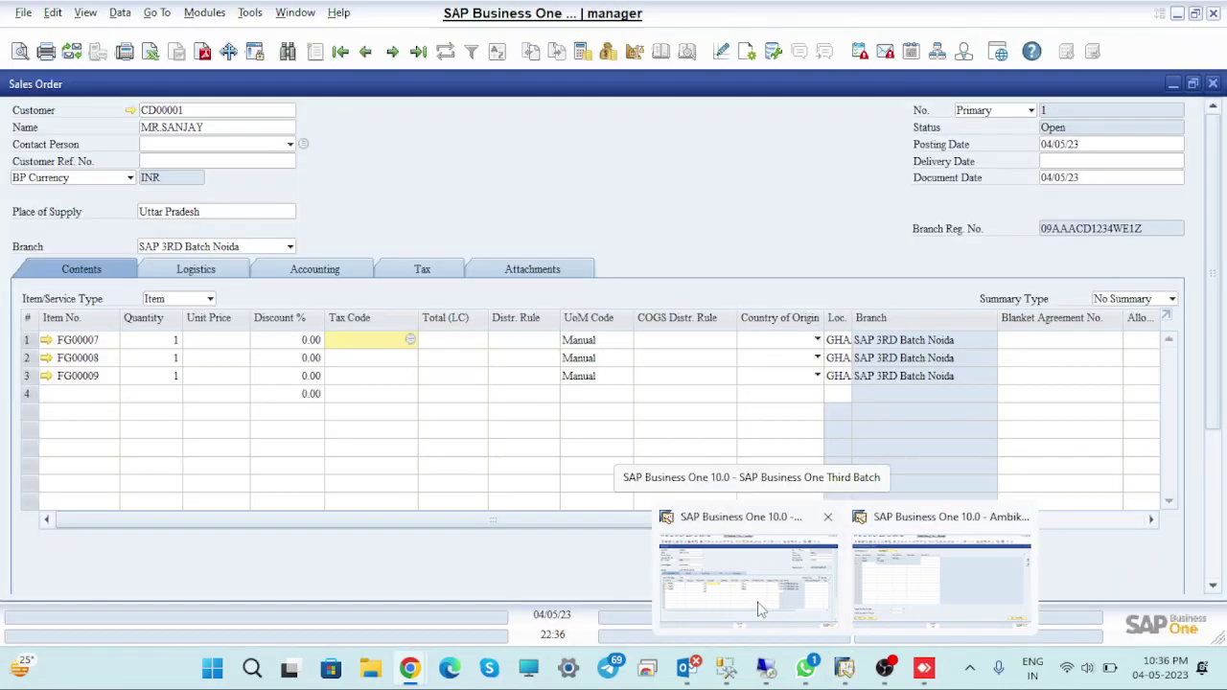
left_click(757, 608)
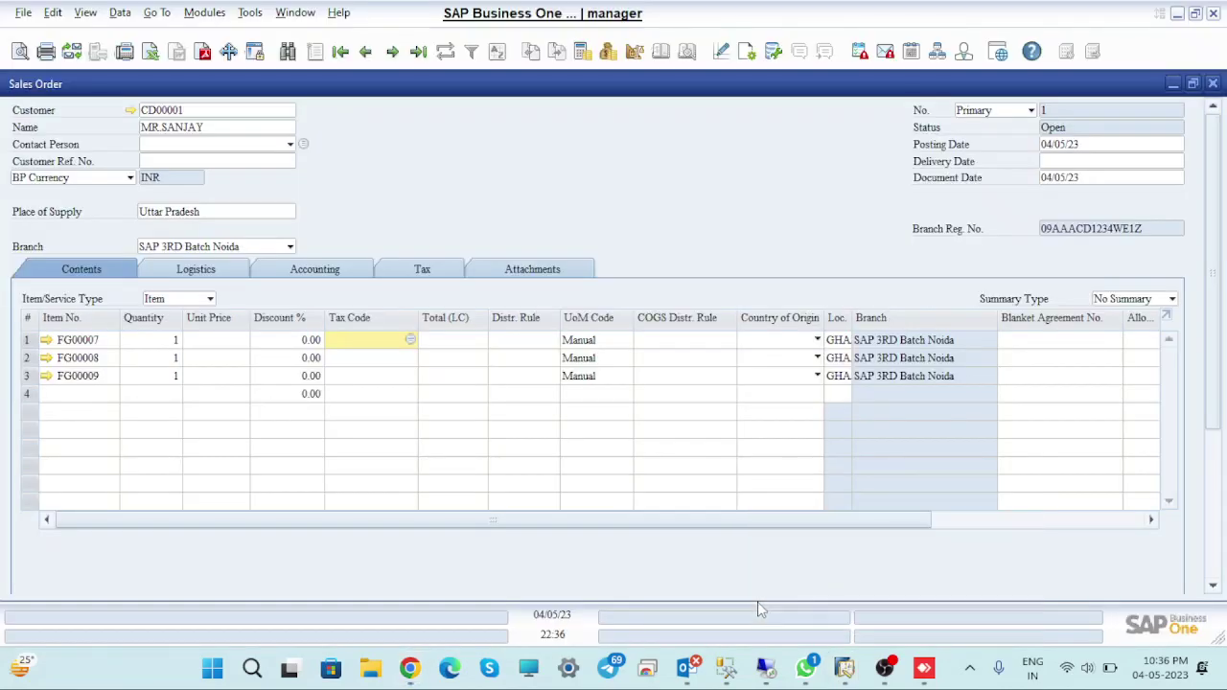
left_click(46, 341)
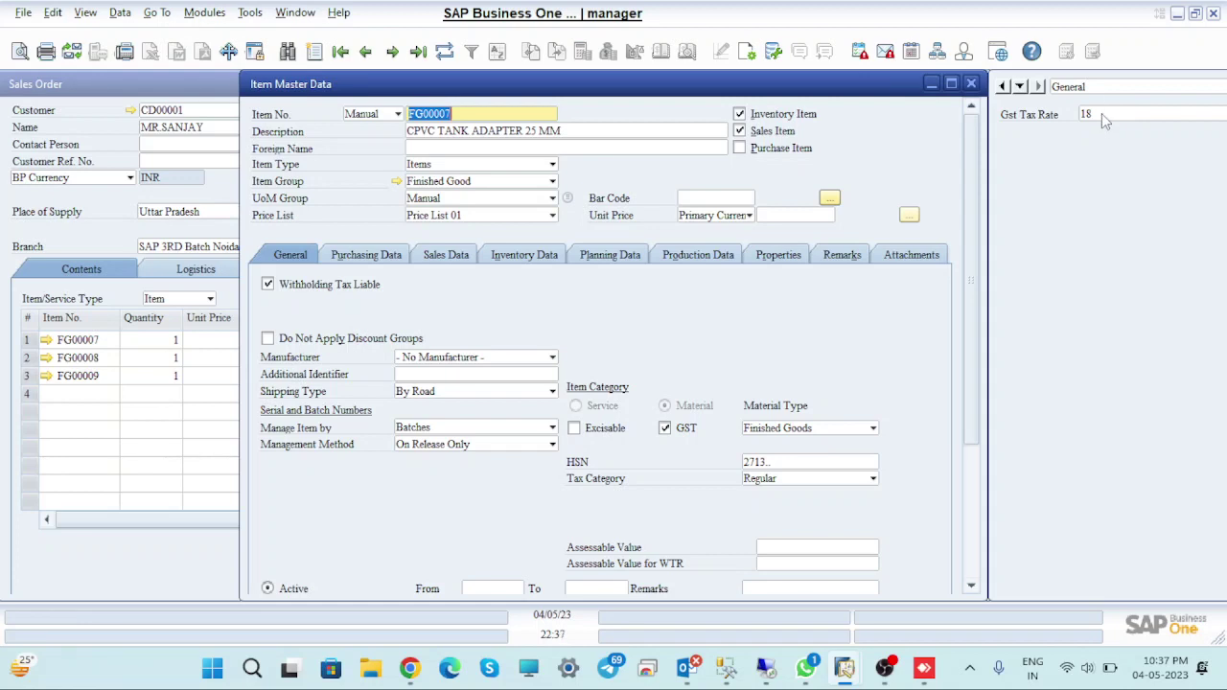
left_click(970, 83)
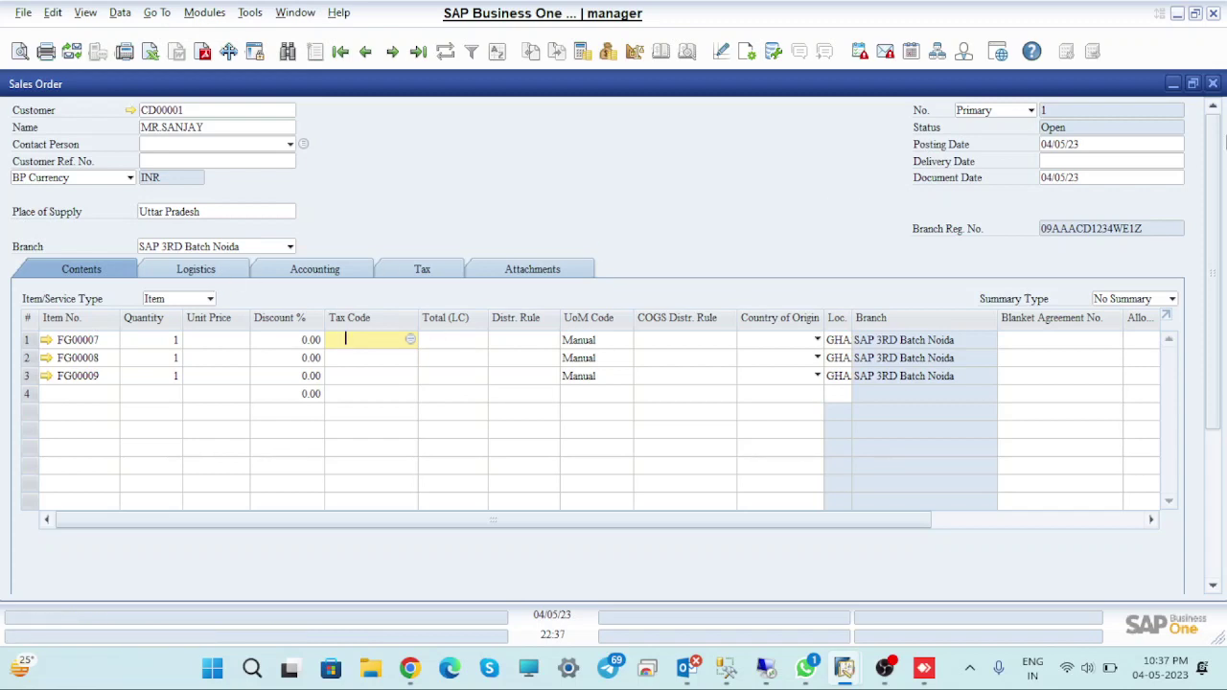
Close the trial sales order, discarding its changes without saving
left_click(1213, 83)
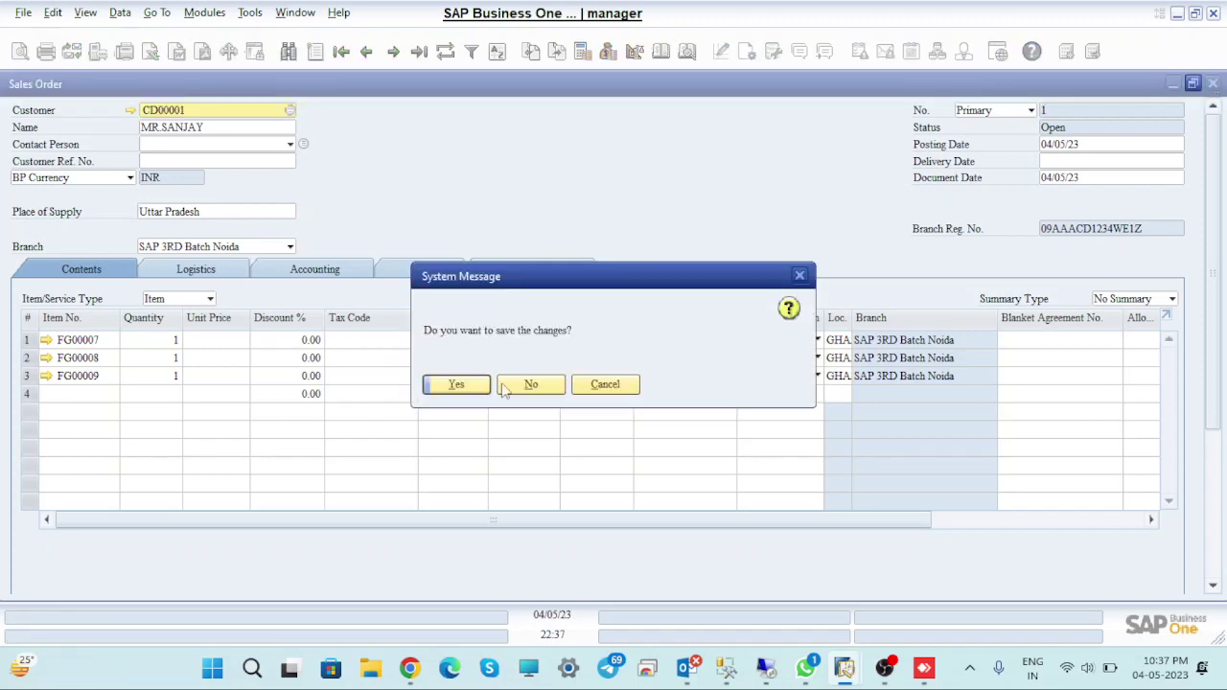
left_click(532, 384)
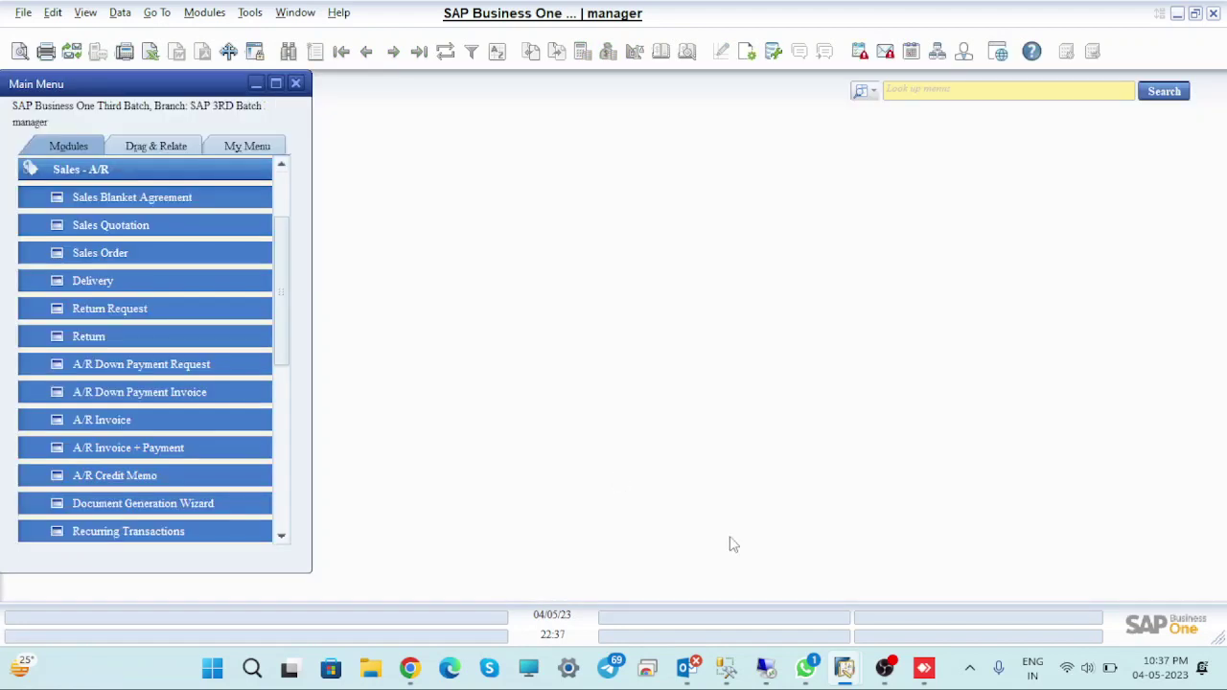
mouse_move(684, 664)
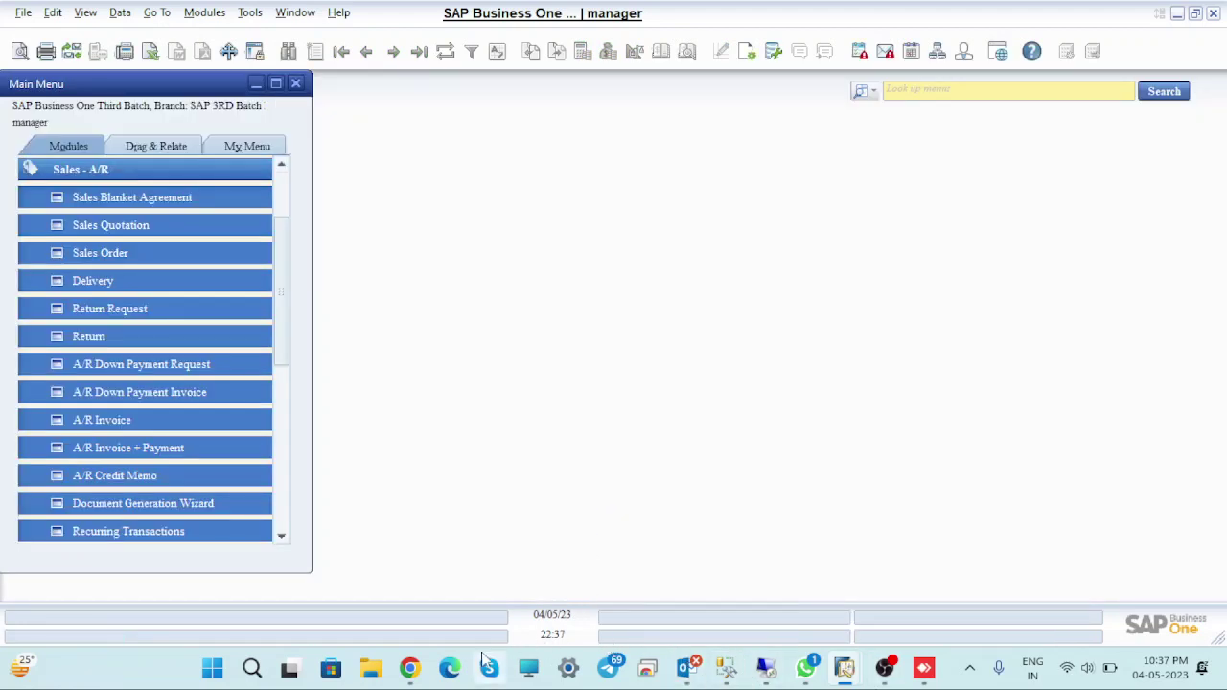
Switch to the Google Meet 'SAP Business One Training 2nd Batch' meeting window
mouse_move(409, 668)
left_click(280, 581)
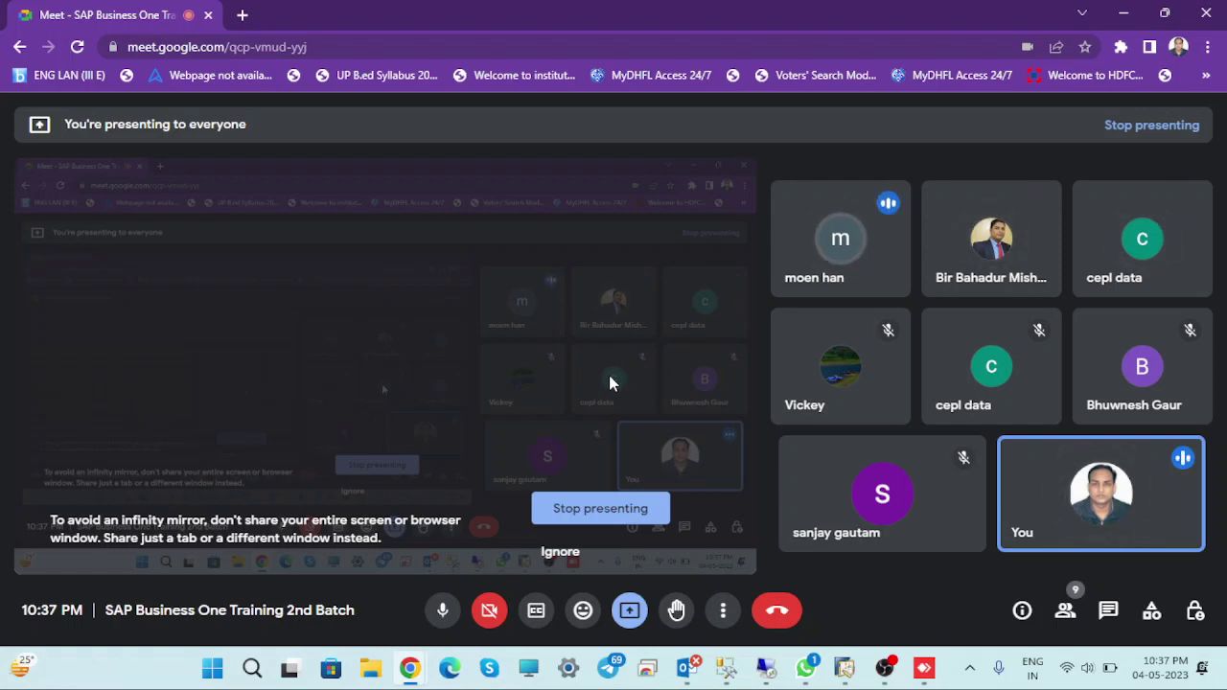
mouse_move(805, 365)
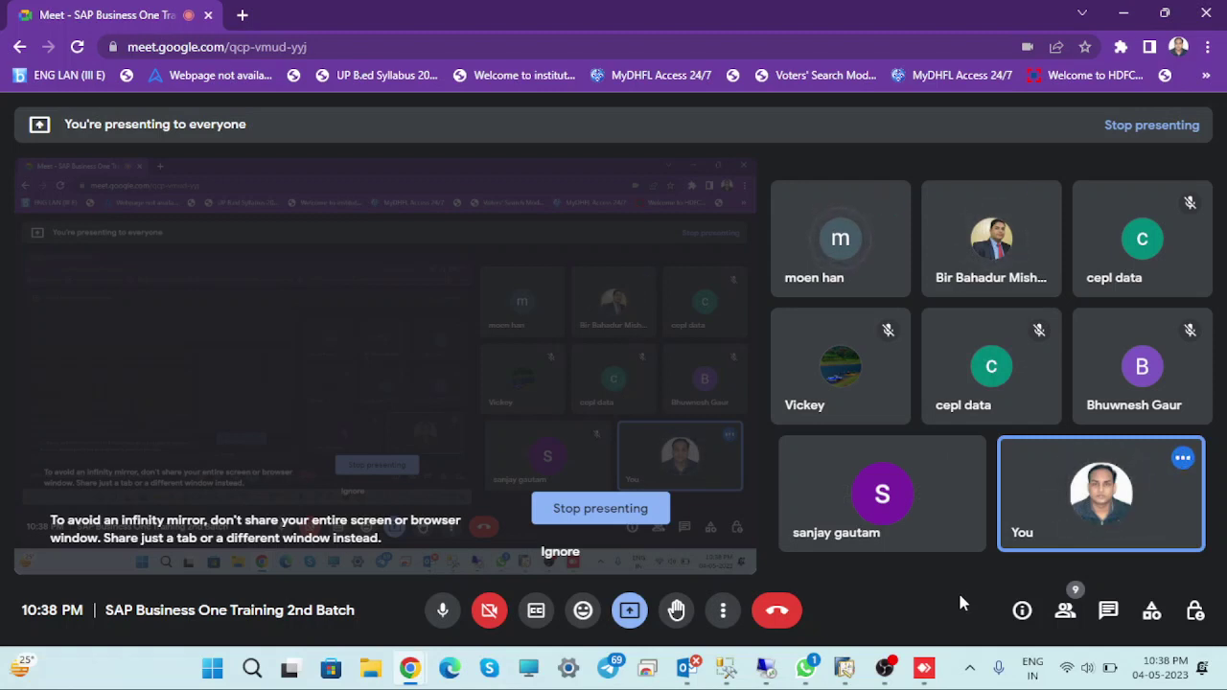
mouse_move(883, 668)
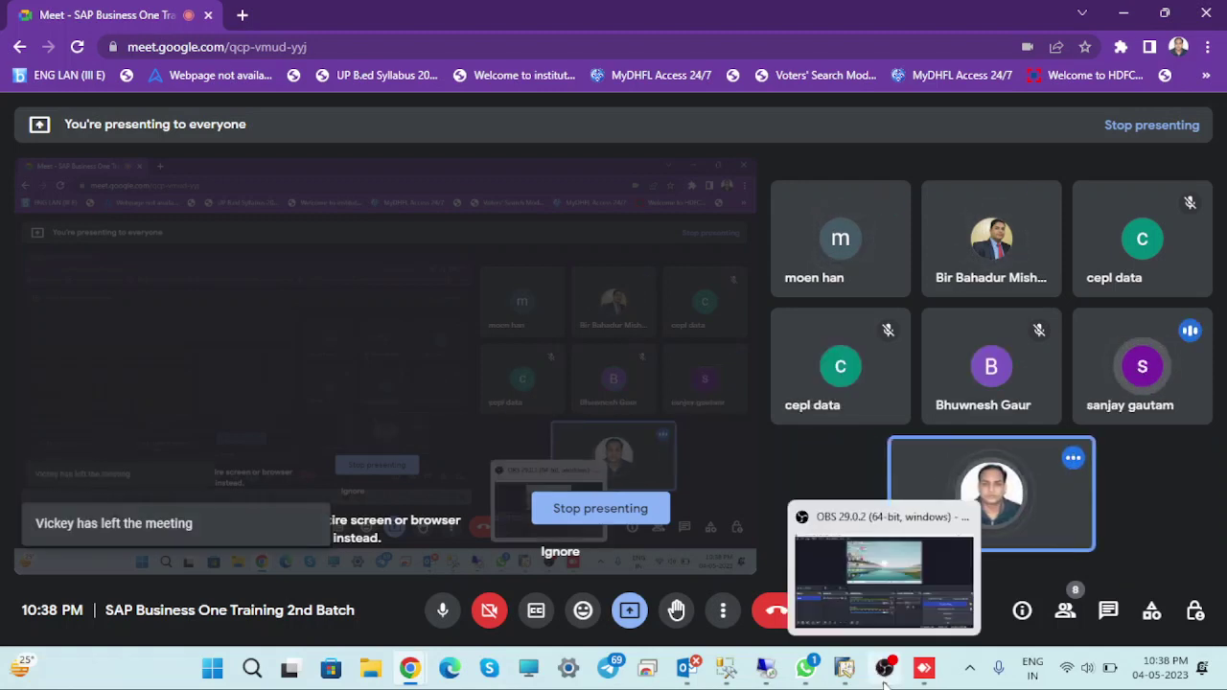